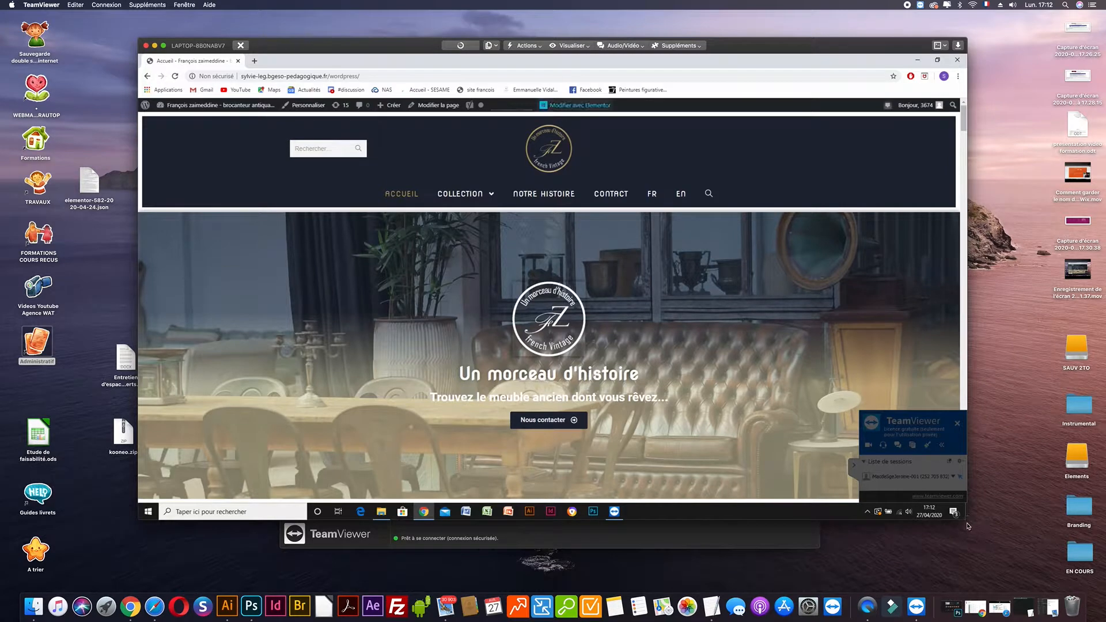
Reposition the remote session window and minimise the TeamViewer connection window behind it.
left_click_drag(807, 45, 876, 31)
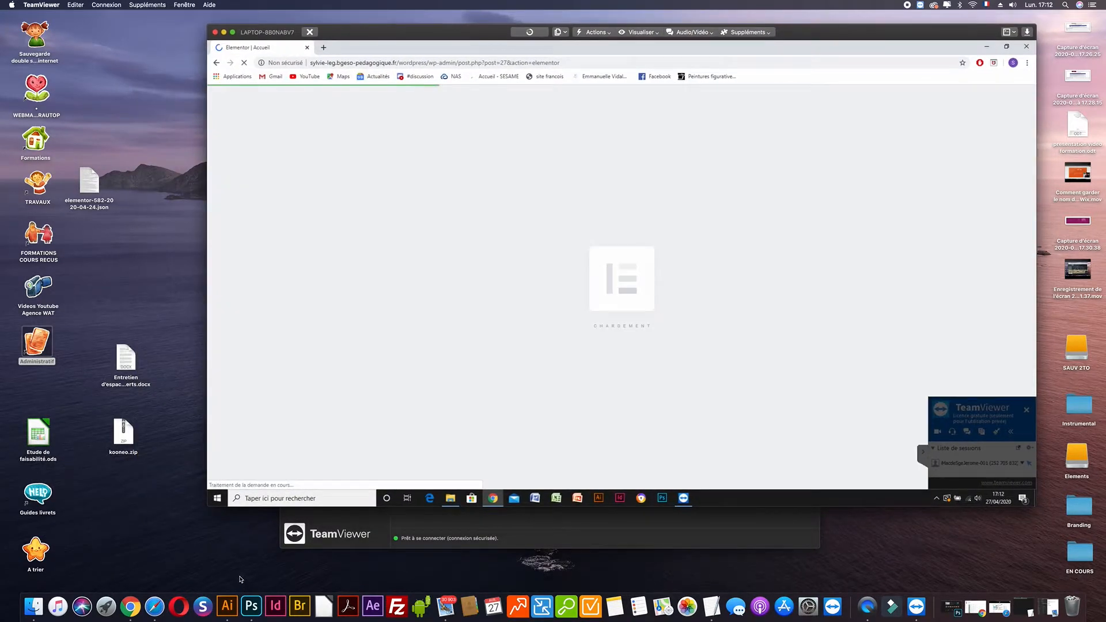
left_click(511, 552)
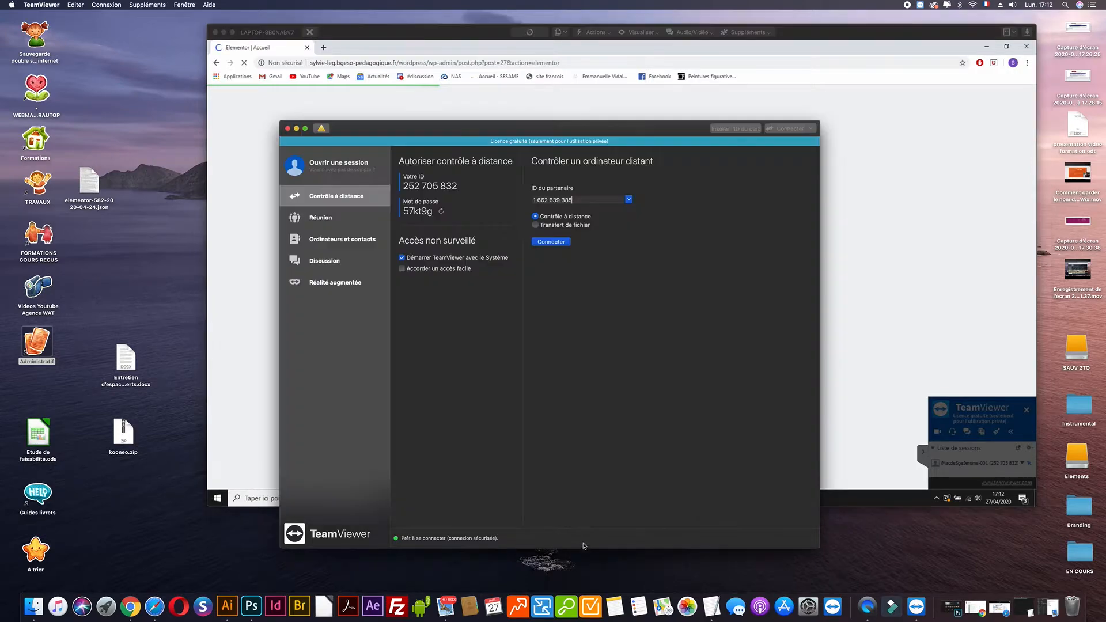
left_click(297, 128)
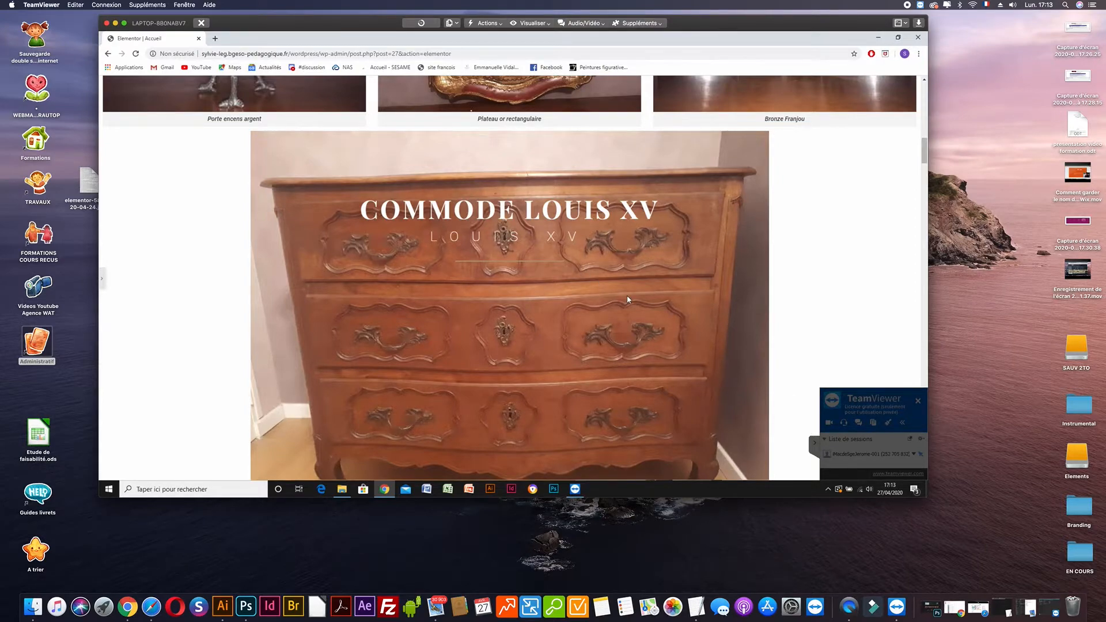
Reposition the remote session window over the desktop and expand it to full screen.
scroll(627, 307, "down", 3)
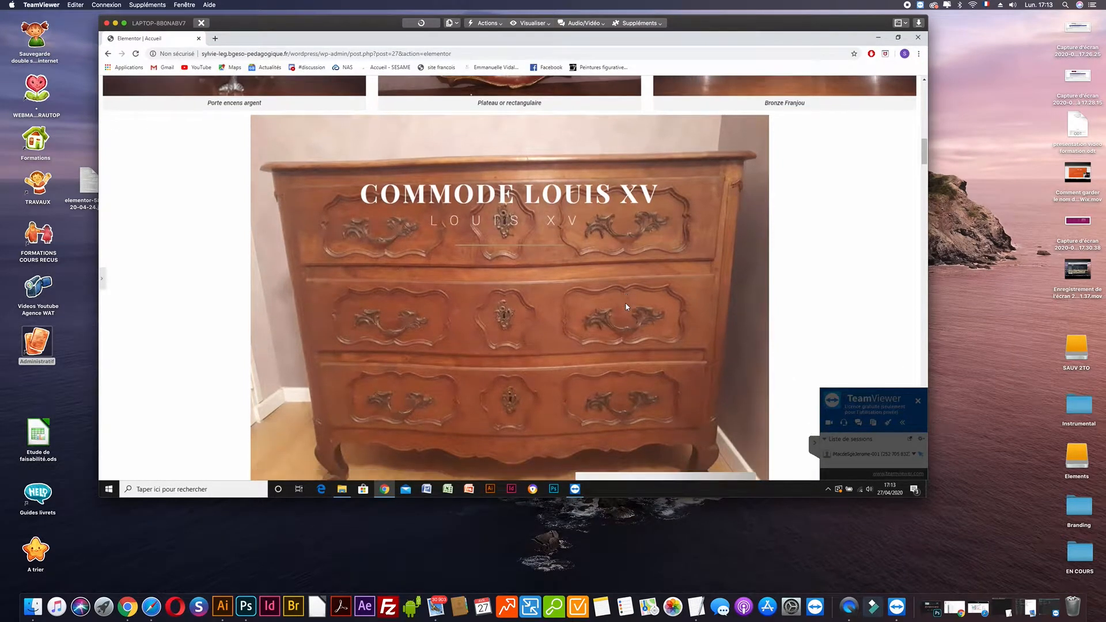
scroll(627, 307, "down", 1)
scroll(627, 307, "up", 1)
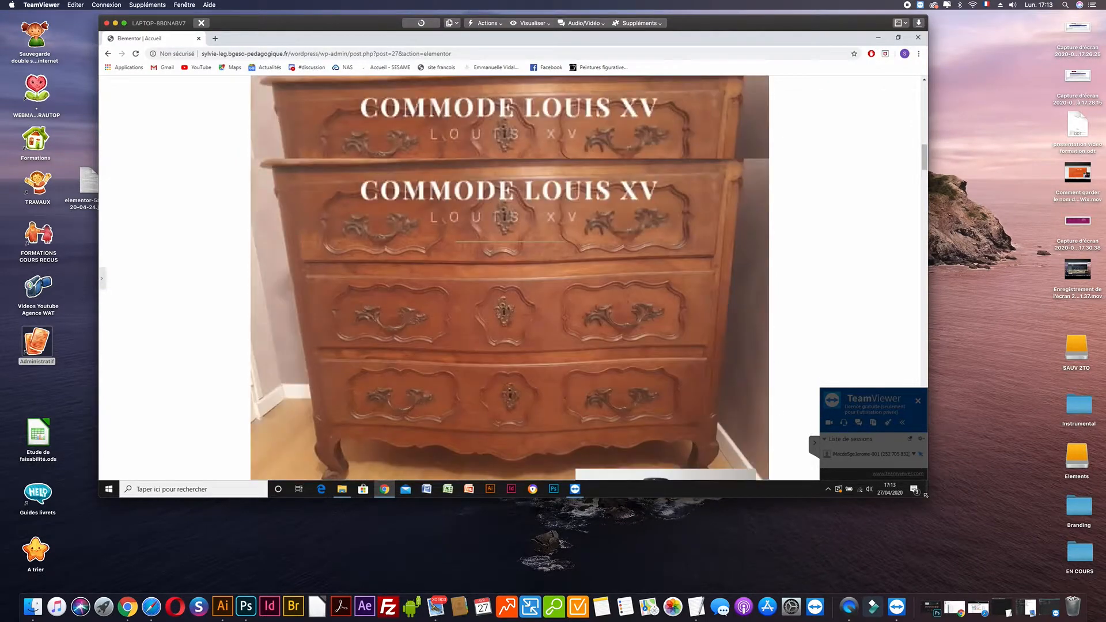
left_click_drag(717, 19, 827, 101)
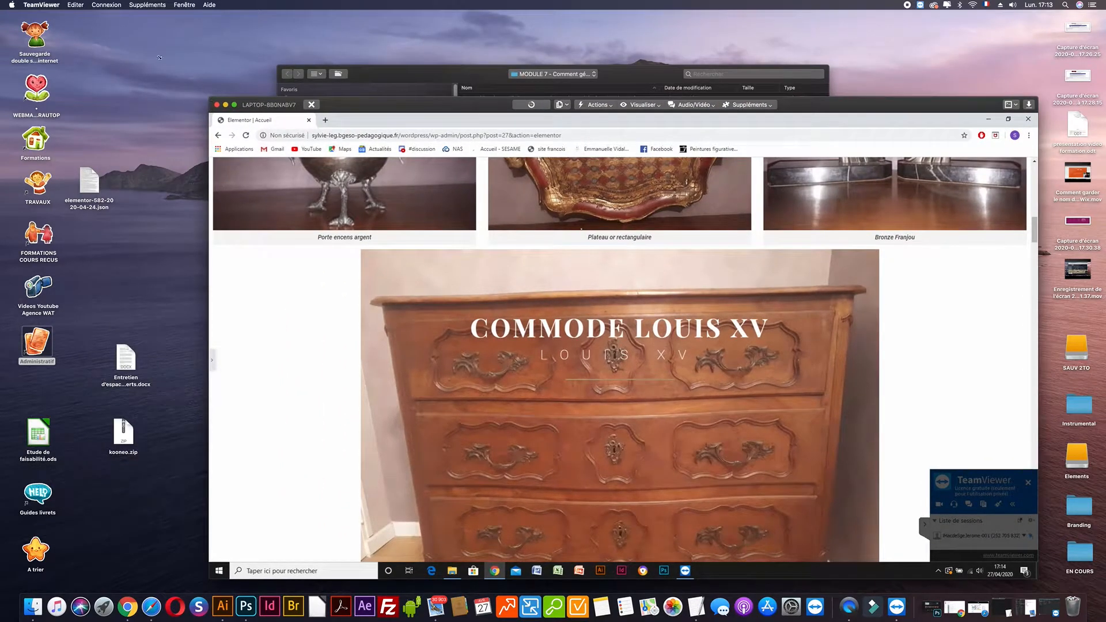
left_click_drag(379, 105, 311, 30)
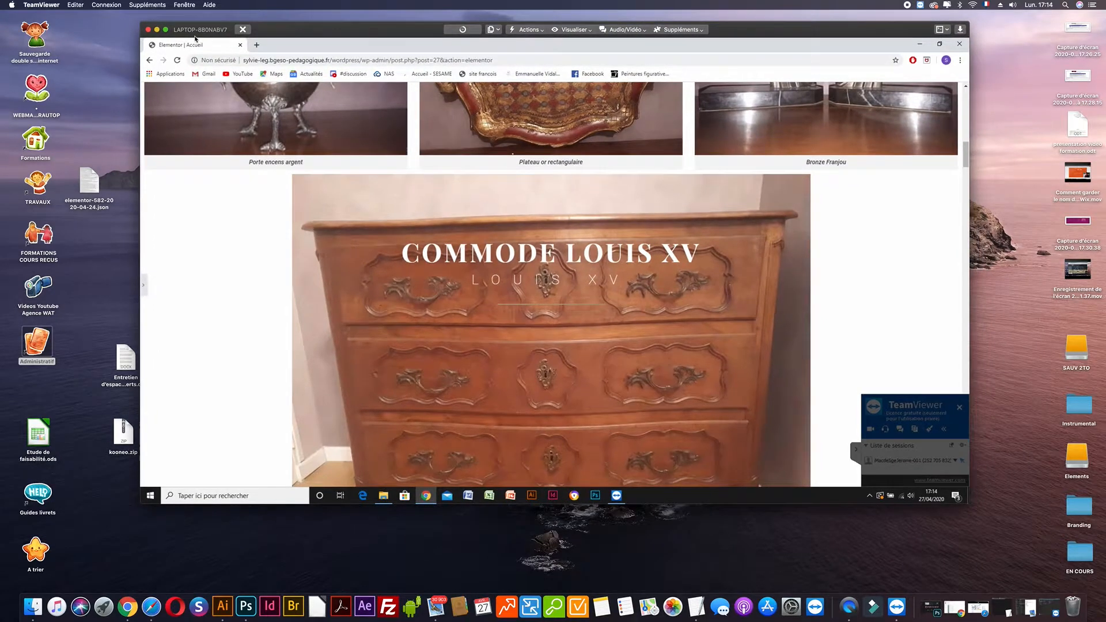
left_click(166, 33)
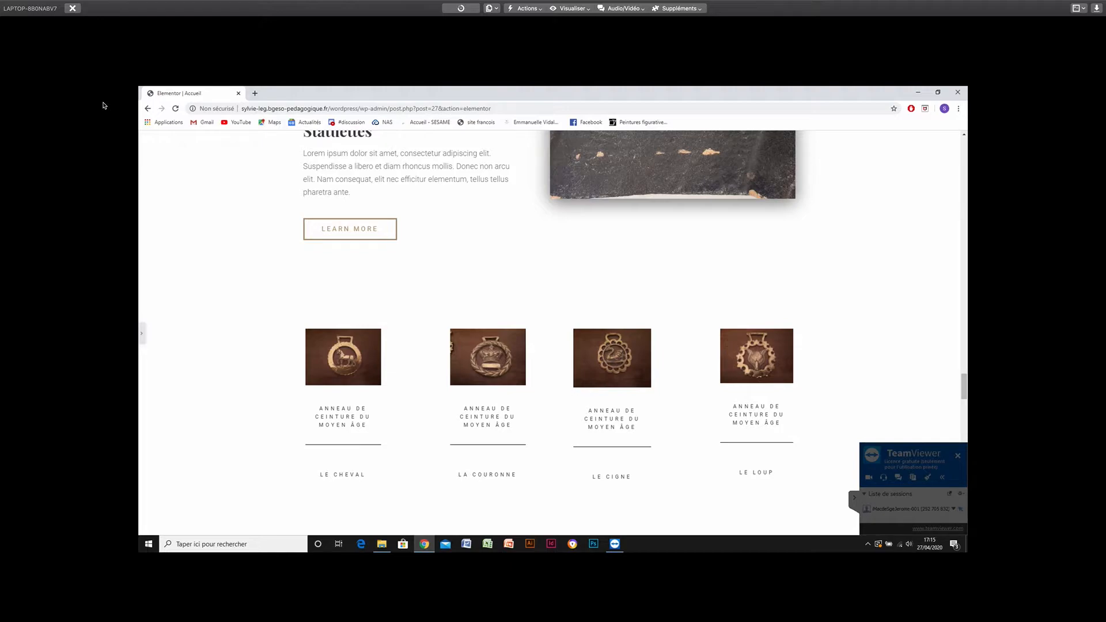
Review the lower homepage sections, from the belt ring items through the paintings and outdoor furniture to the contact block.
scroll(549, 332, "down", 1)
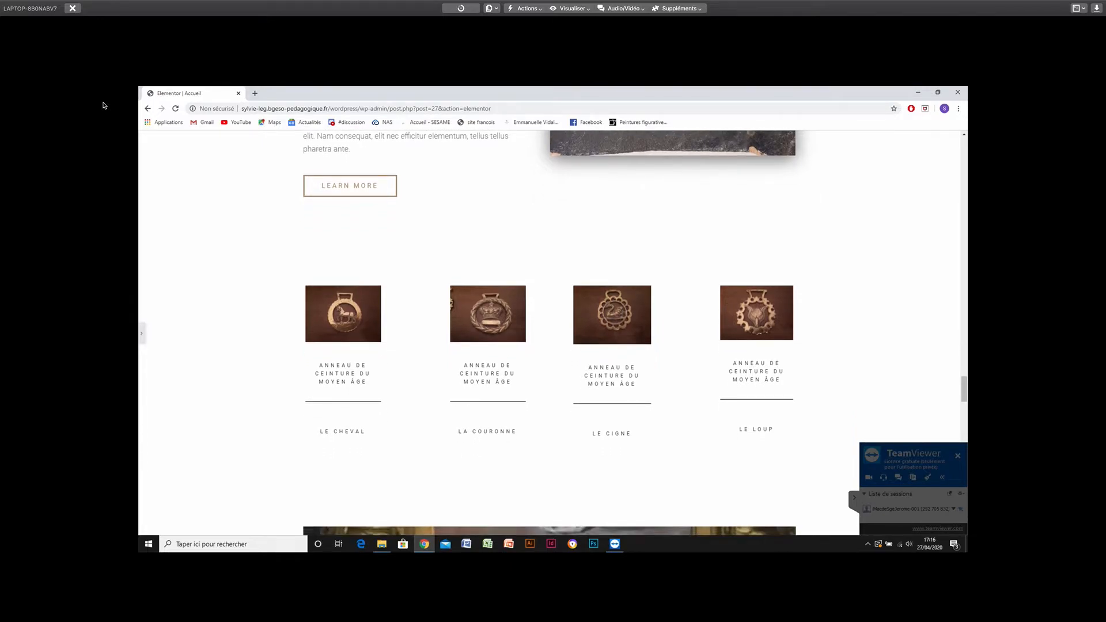
scroll(550, 332, "down", 1)
scroll(550, 333, "down", 4)
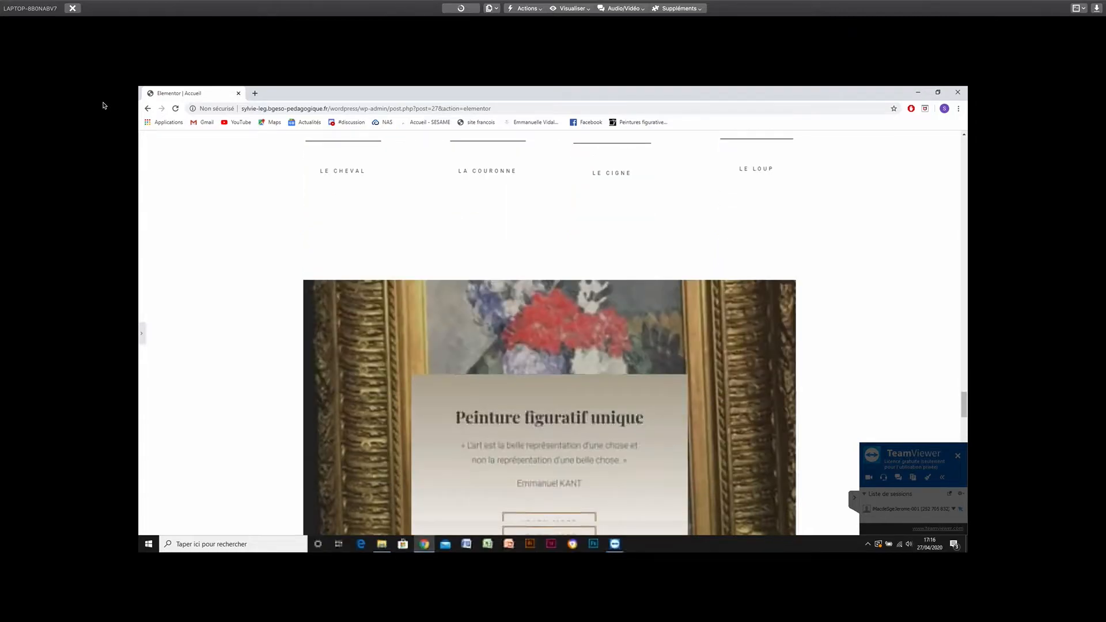
scroll(550, 332, "down", 3)
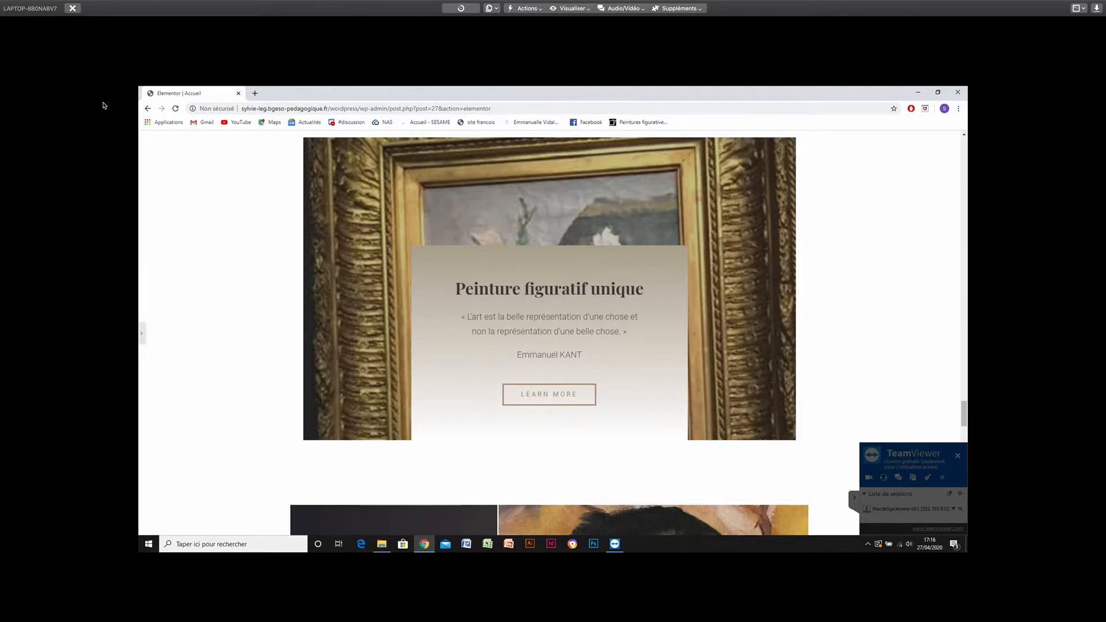
scroll(550, 332, "down", 5)
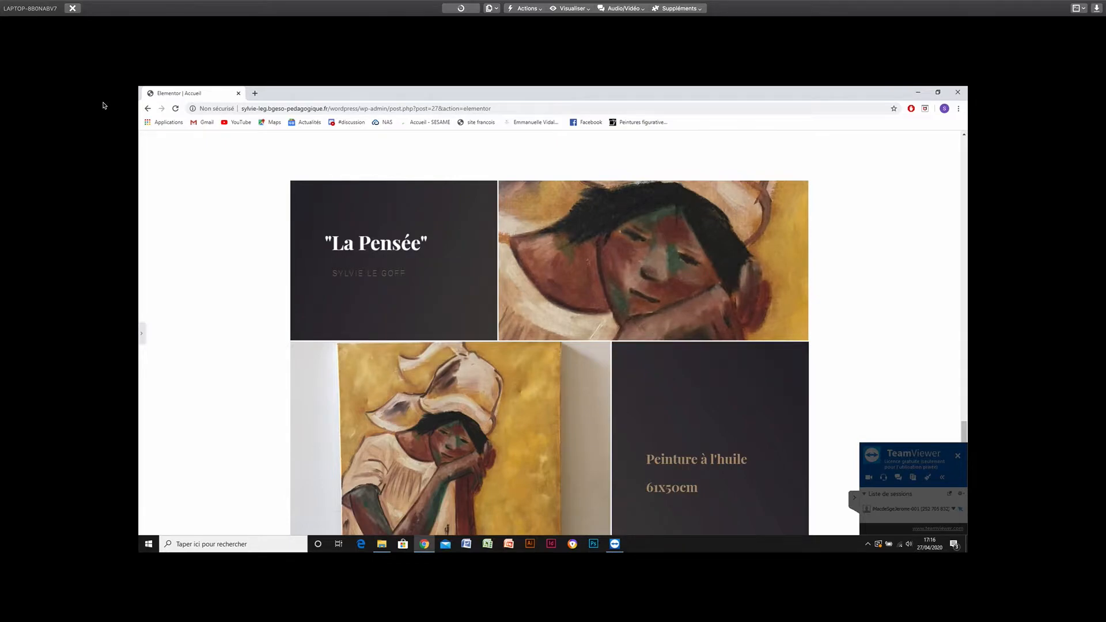
scroll(550, 333, "down", 4)
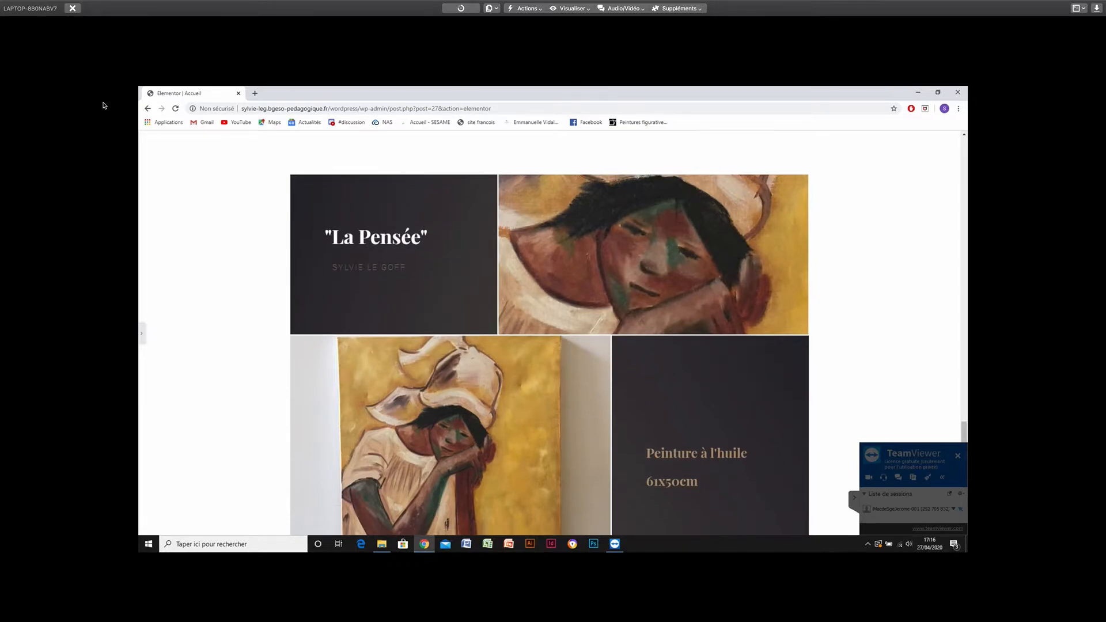
scroll(550, 332, "down", 1)
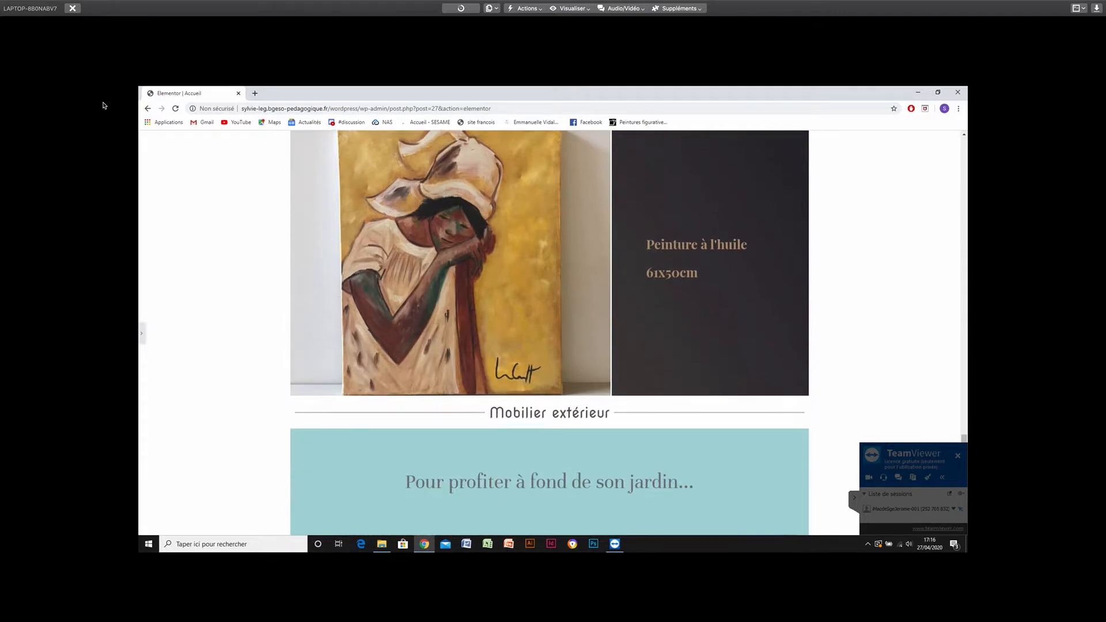
scroll(550, 333, "down", 2)
scroll(550, 332, "down", 2)
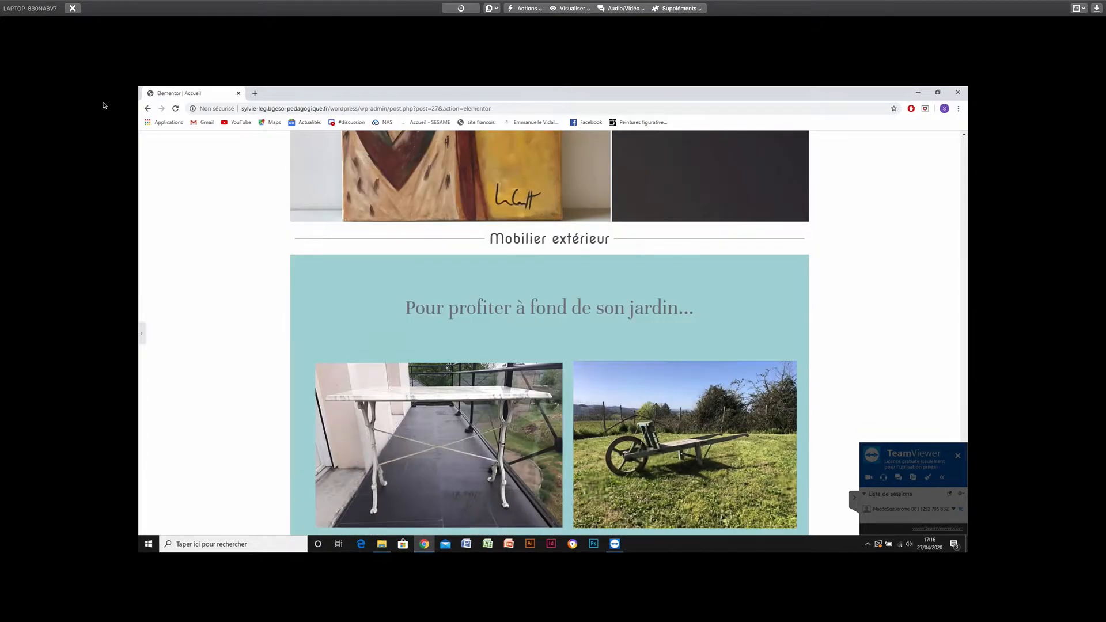
scroll(550, 332, "down", 2)
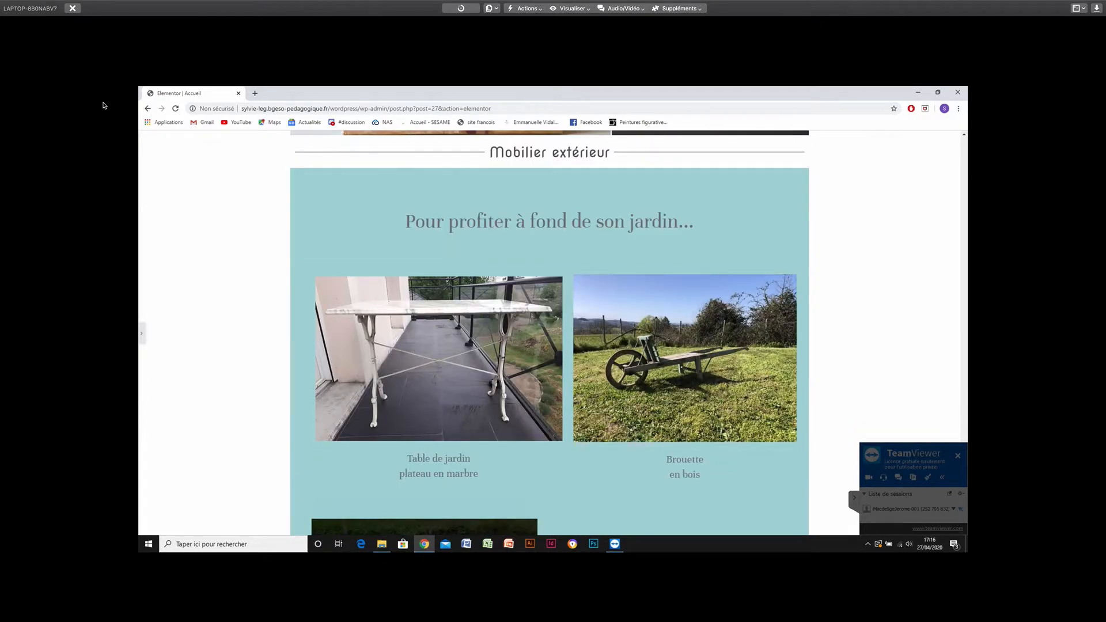
scroll(550, 332, "down", 2)
scroll(550, 332, "down", 10)
scroll(550, 333, "down", 3)
scroll(549, 333, "up", 2)
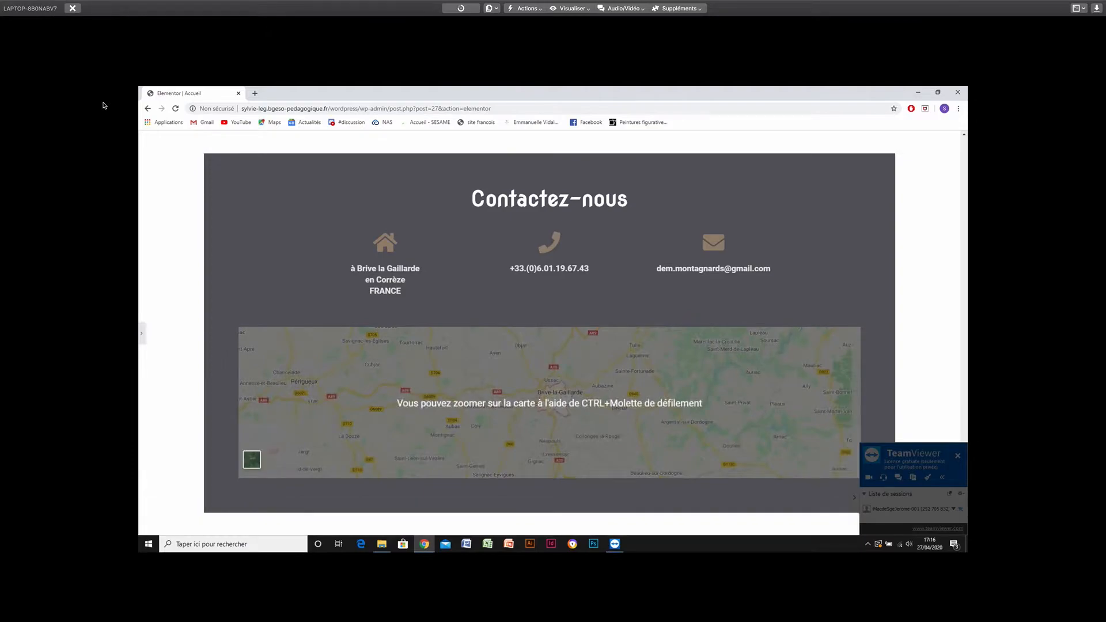
Review the homepage upward from the contact block to the header and its Collection submenu.
scroll(550, 332, "up", 5)
scroll(550, 333, "up", 5)
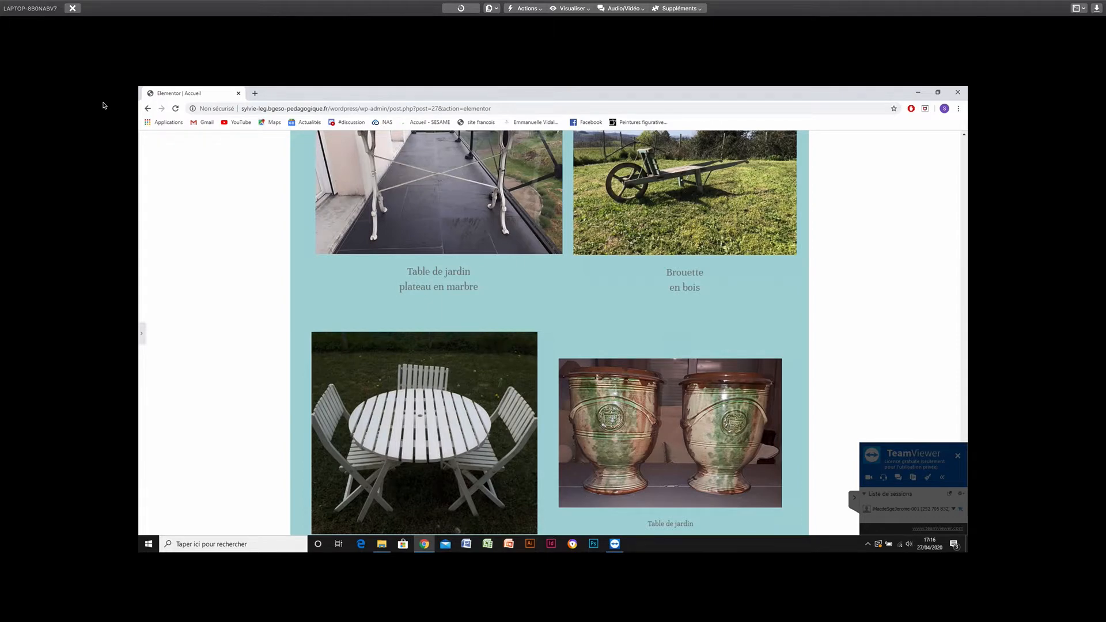
scroll(550, 333, "up", 2)
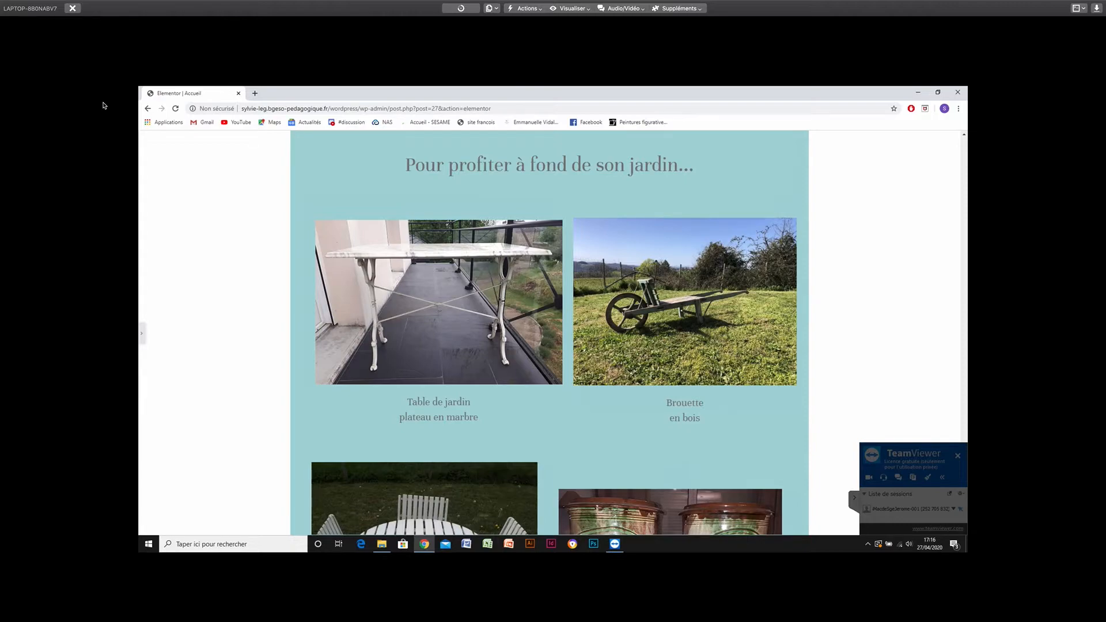
scroll(549, 332, "up", 5)
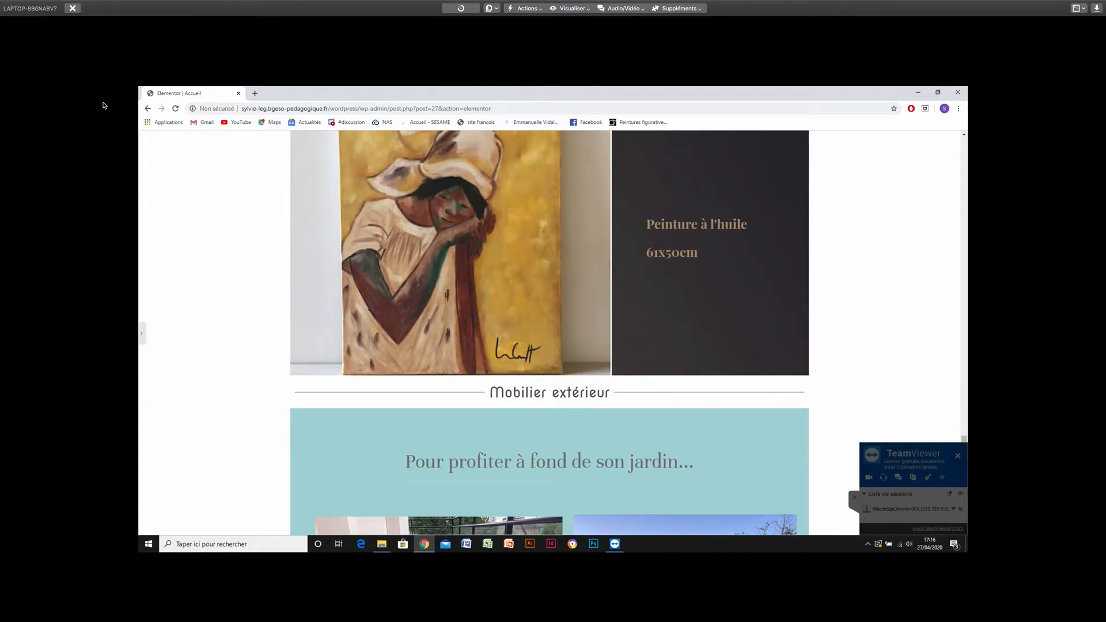
scroll(550, 333, "up", 15)
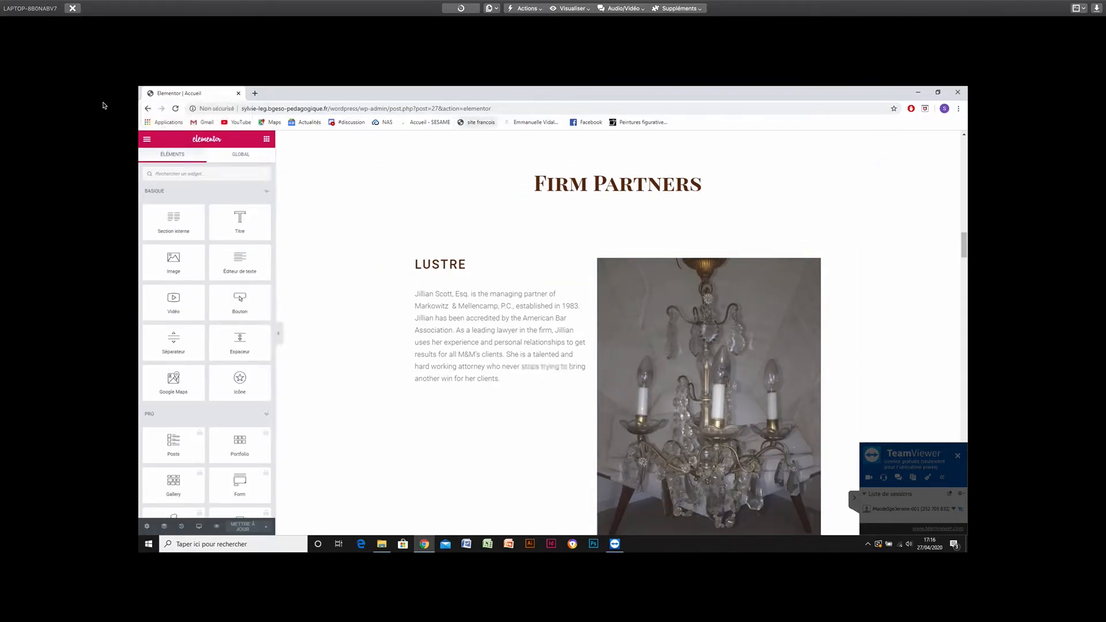
scroll(548, 231, "up", 6)
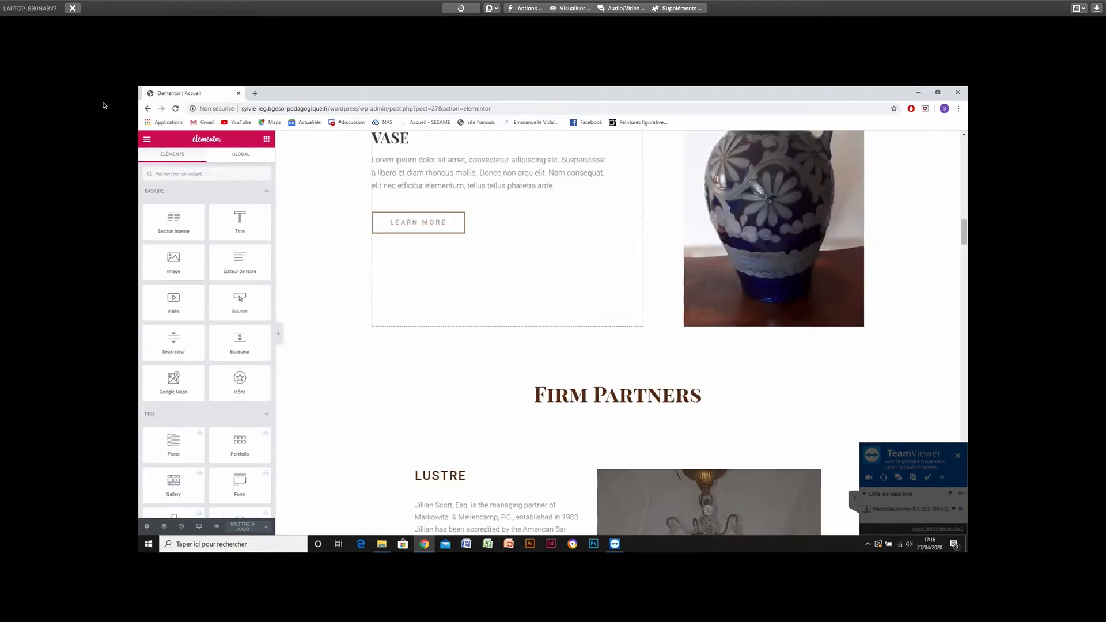
scroll(616, 323, "up", 10)
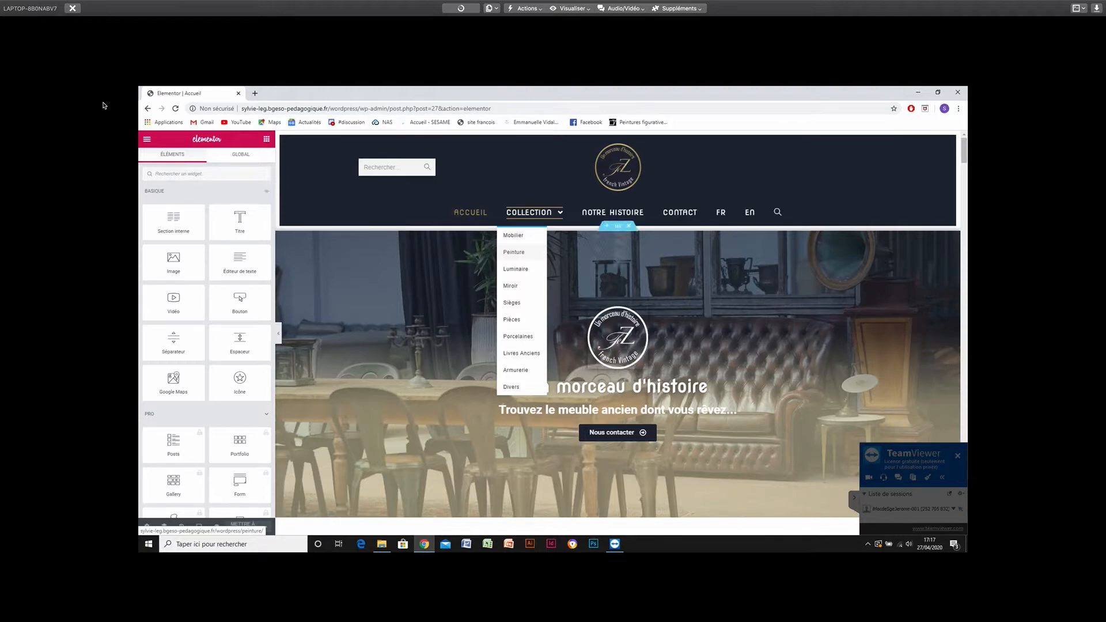
Examine the homepage's overall length and layout from the hero banner to the garden furniture, then back up to the inkwell section.
scroll(618, 333, "down", 3)
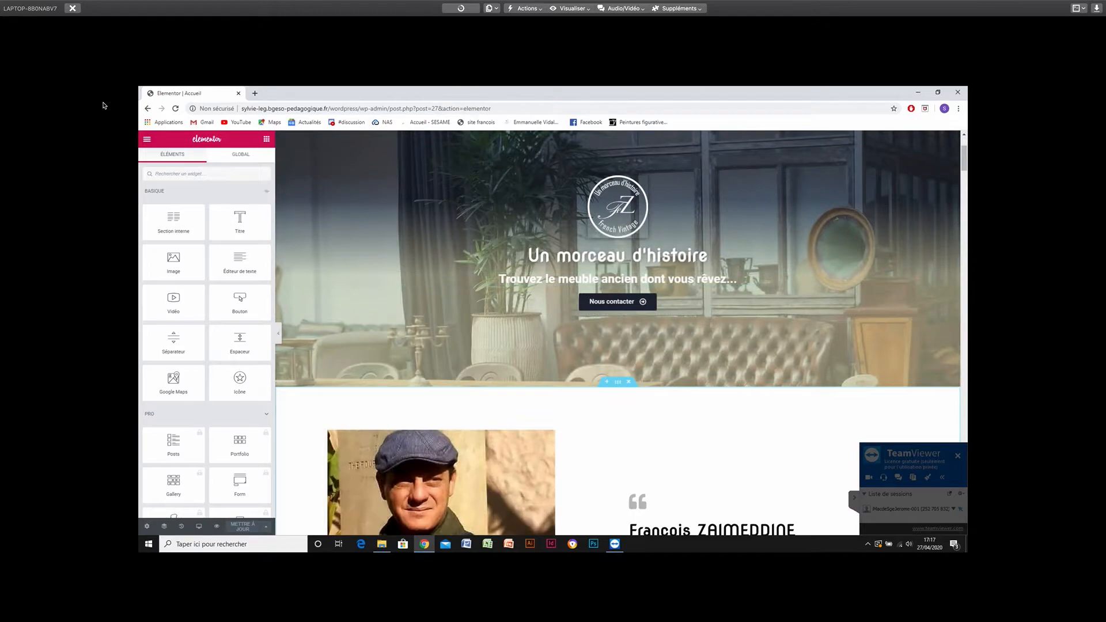
scroll(618, 333, "down", 5)
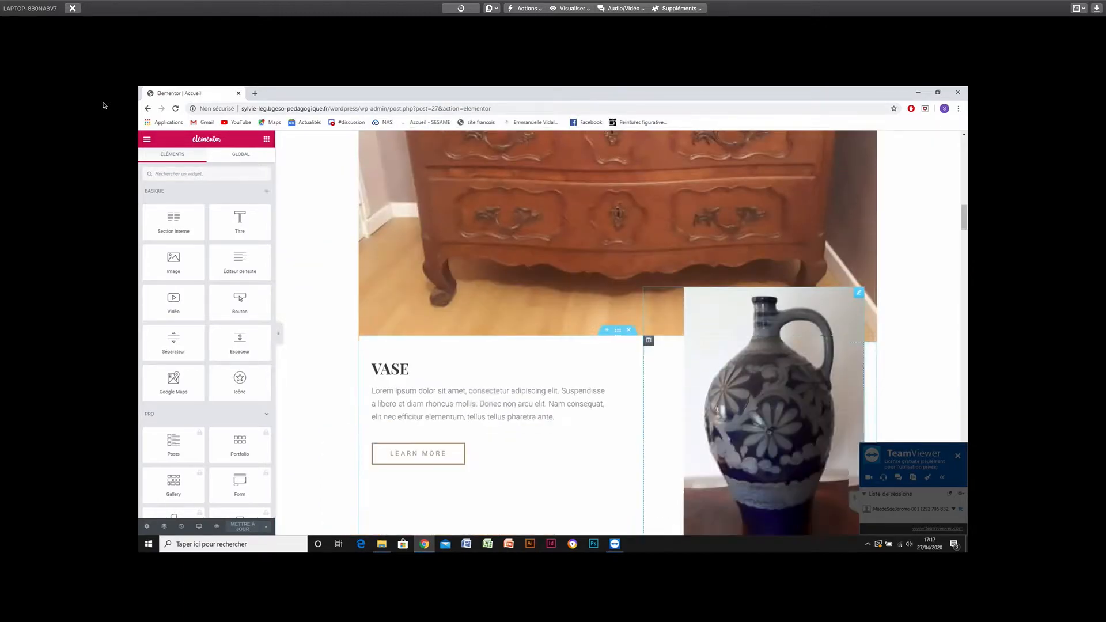
scroll(618, 332, "down", 5)
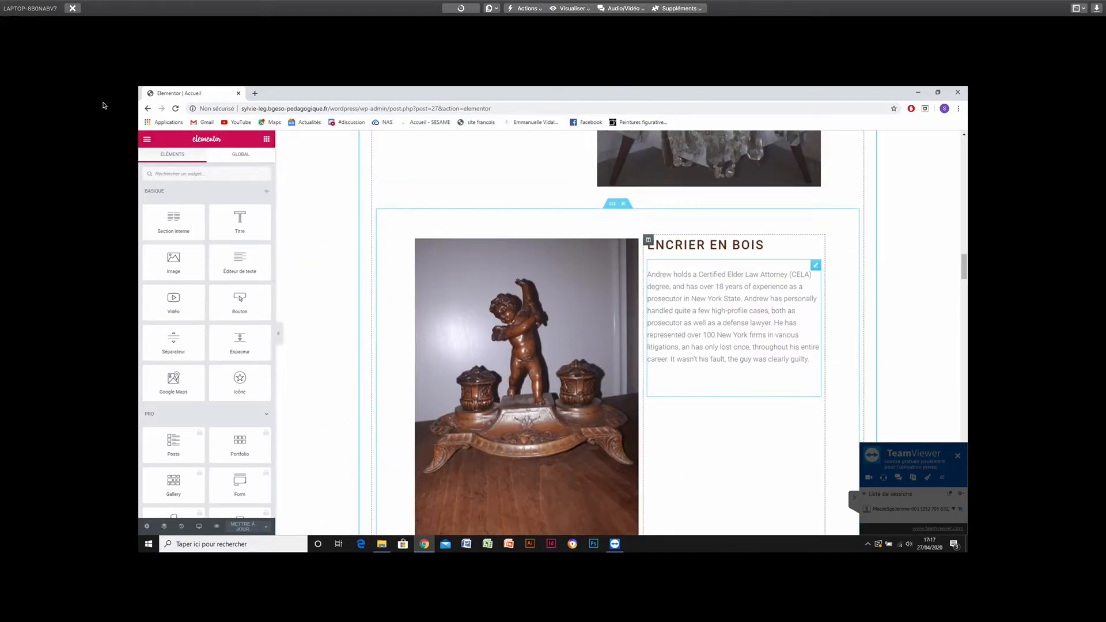
scroll(618, 333, "down", 5)
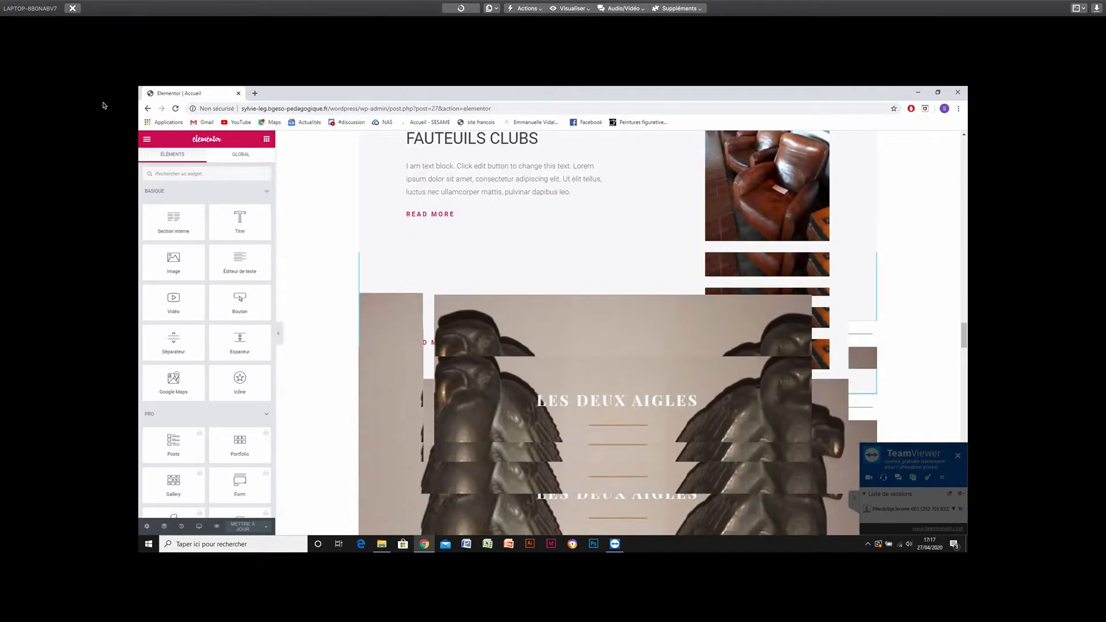
scroll(618, 332, "down", 5)
scroll(618, 333, "down", 10)
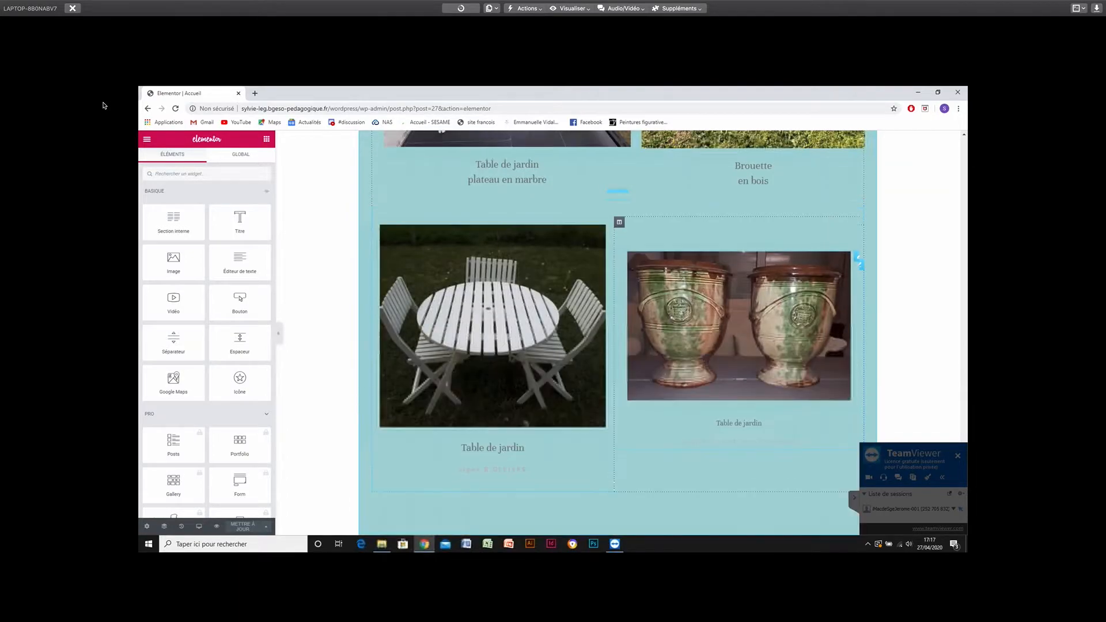
scroll(618, 333, "up", 10)
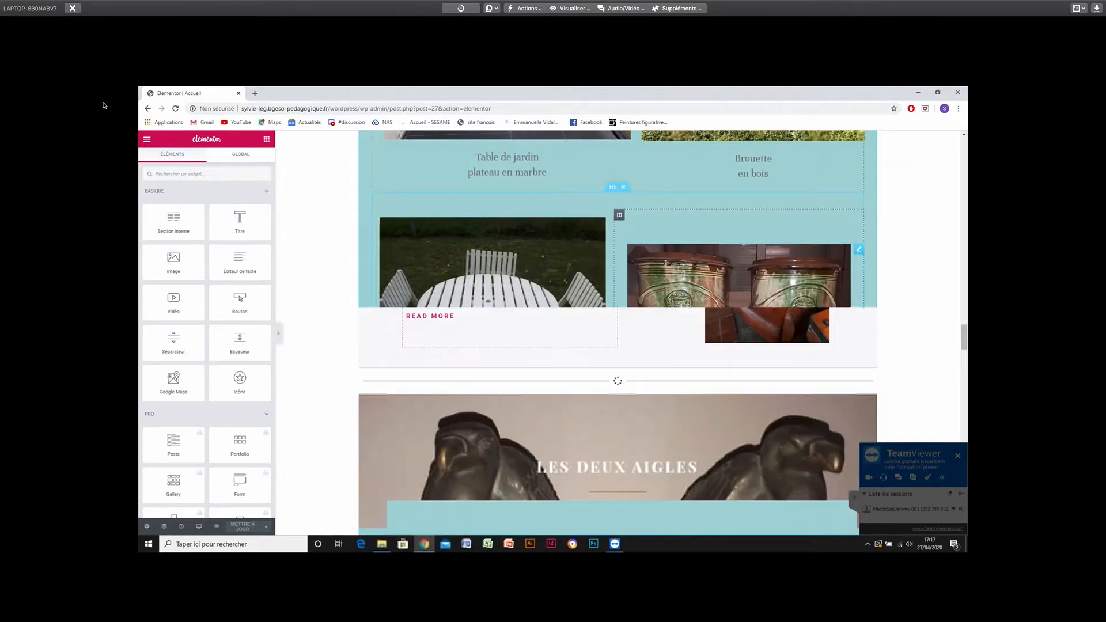
scroll(618, 333, "up", 5)
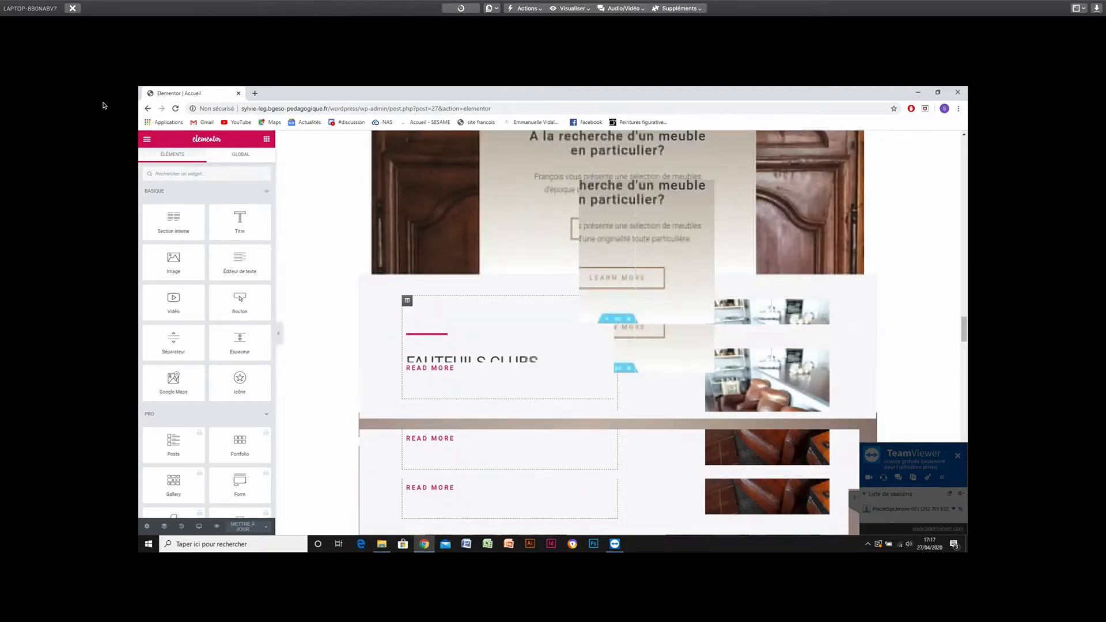
scroll(618, 332, "up", 10)
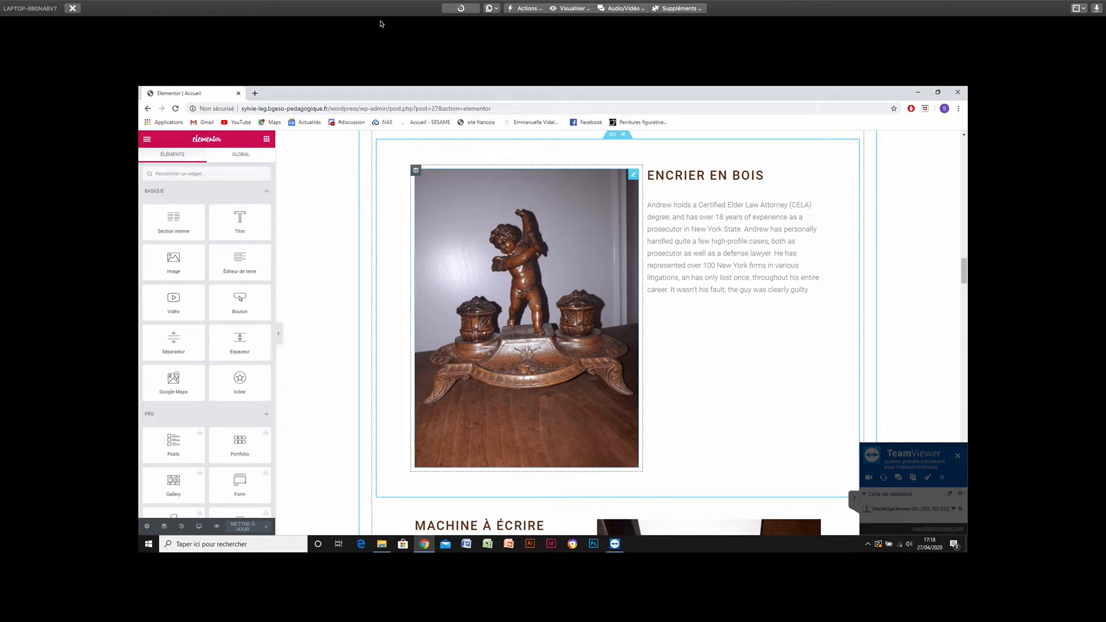
Return to the start of the homepage and examine the hero banner and the owner's introduction below it.
left_click_drag(969, 240, 959, 152)
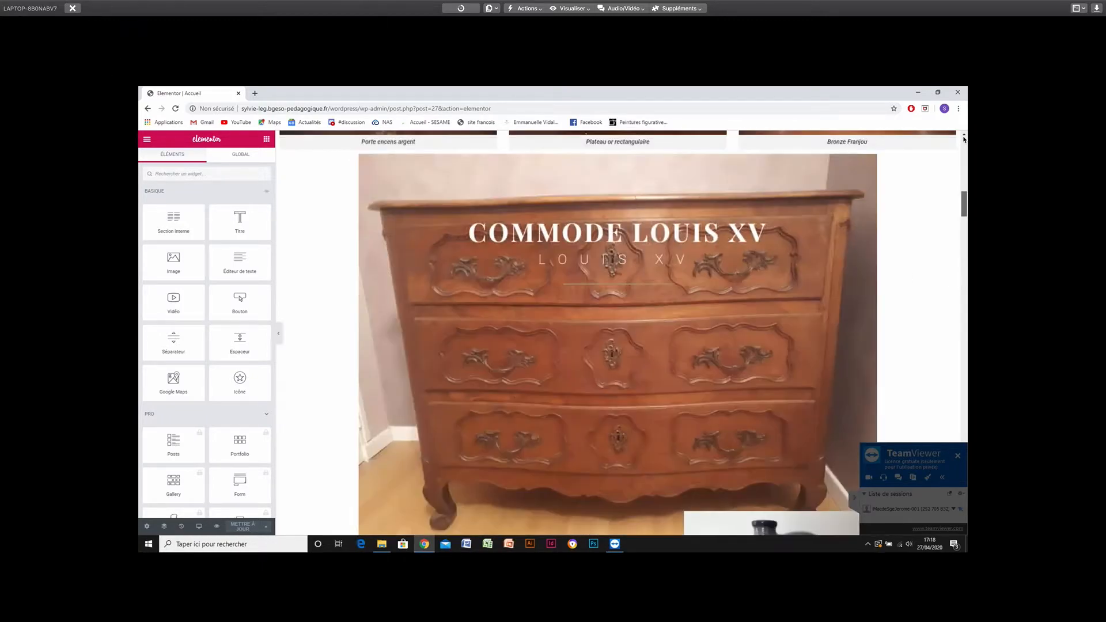
left_click(966, 139)
left_click_drag(965, 142, 966, 146)
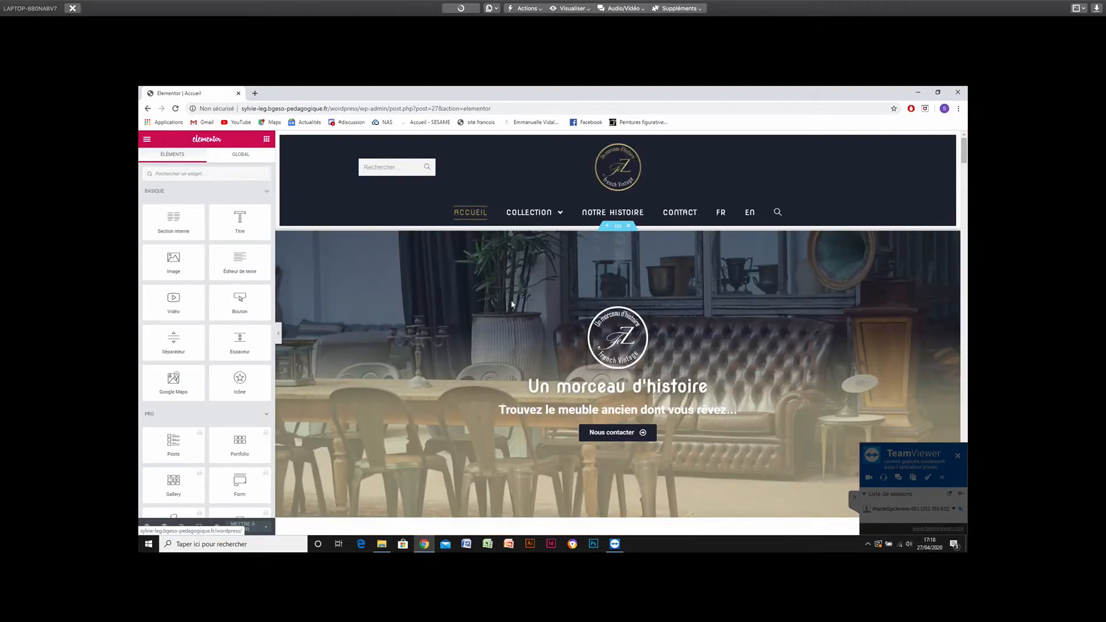
scroll(513, 305, "down", 3)
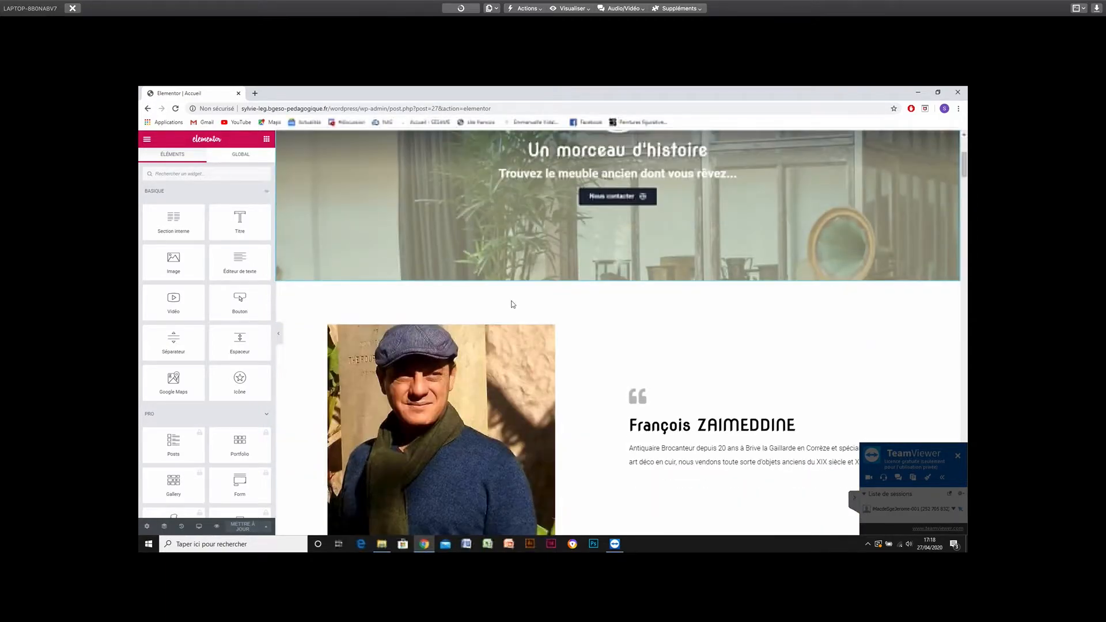
scroll(513, 304, "up", 3)
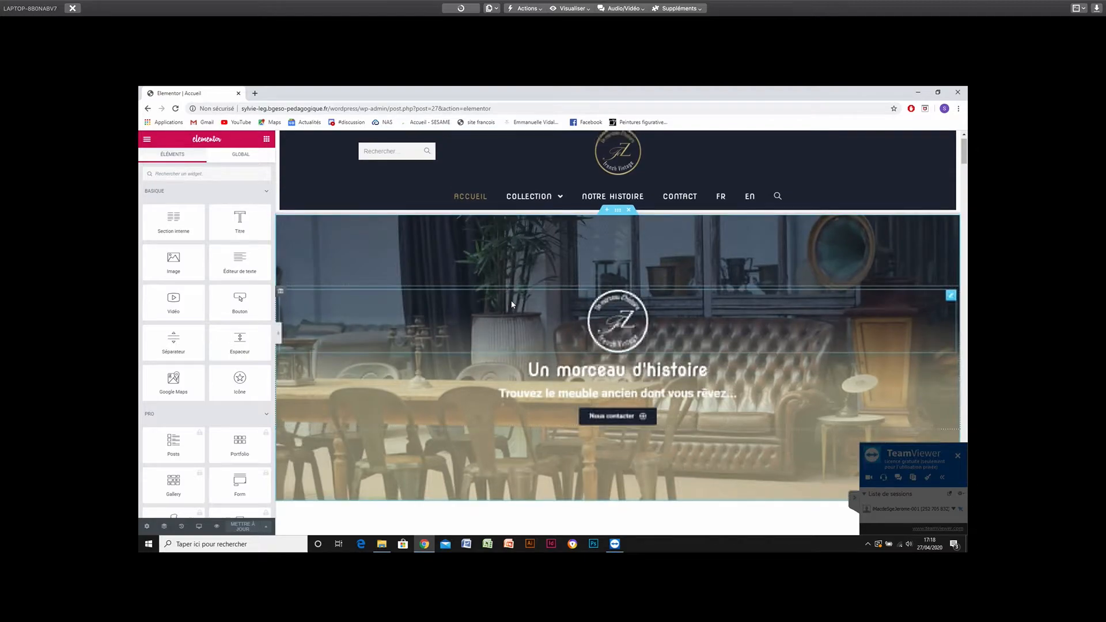
Examine the homepage from the hero banner to the first latest-finds items, then go back up to the banner's Nous contacter button.
scroll(512, 304, "down", 2)
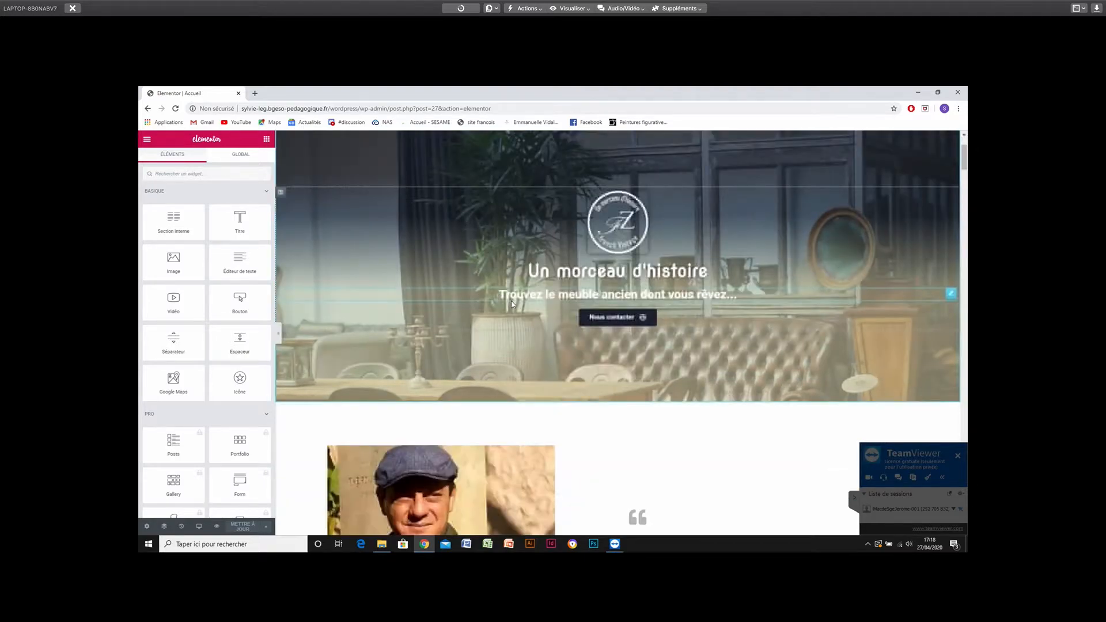
scroll(512, 304, "down", 5)
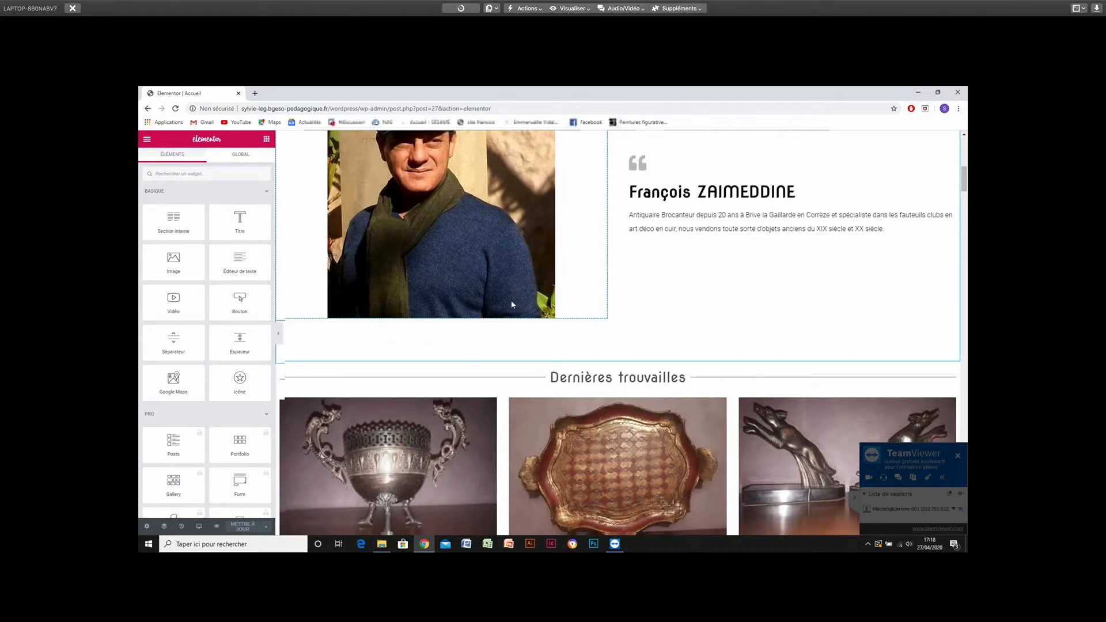
scroll(513, 304, "up", 2)
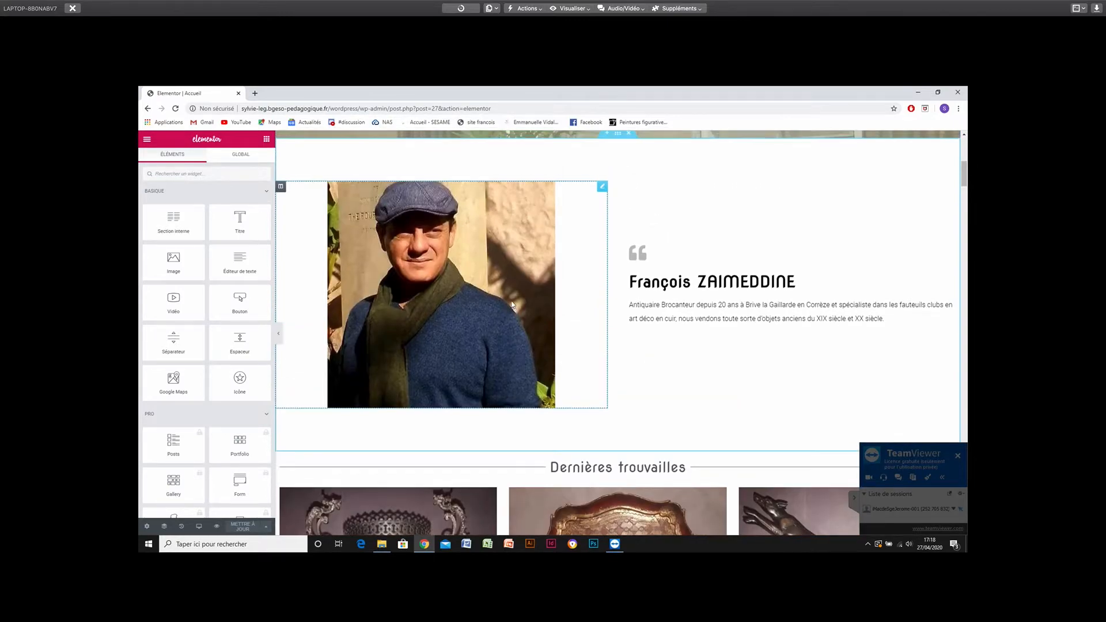
scroll(513, 305, "up", 4)
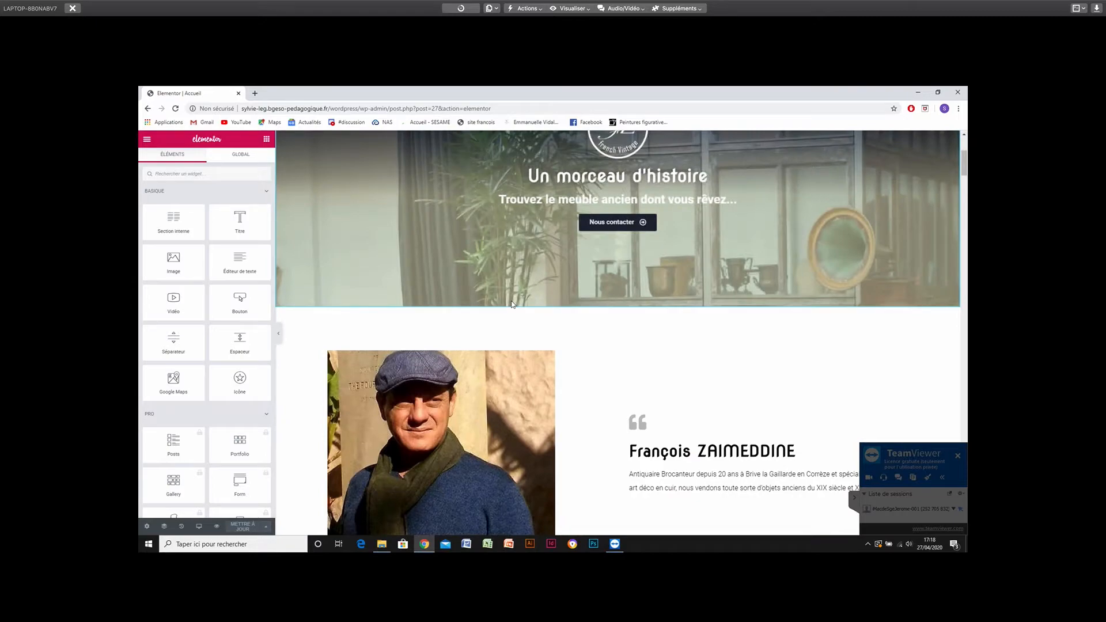
scroll(512, 304, "up", 2)
scroll(512, 305, "up", 1)
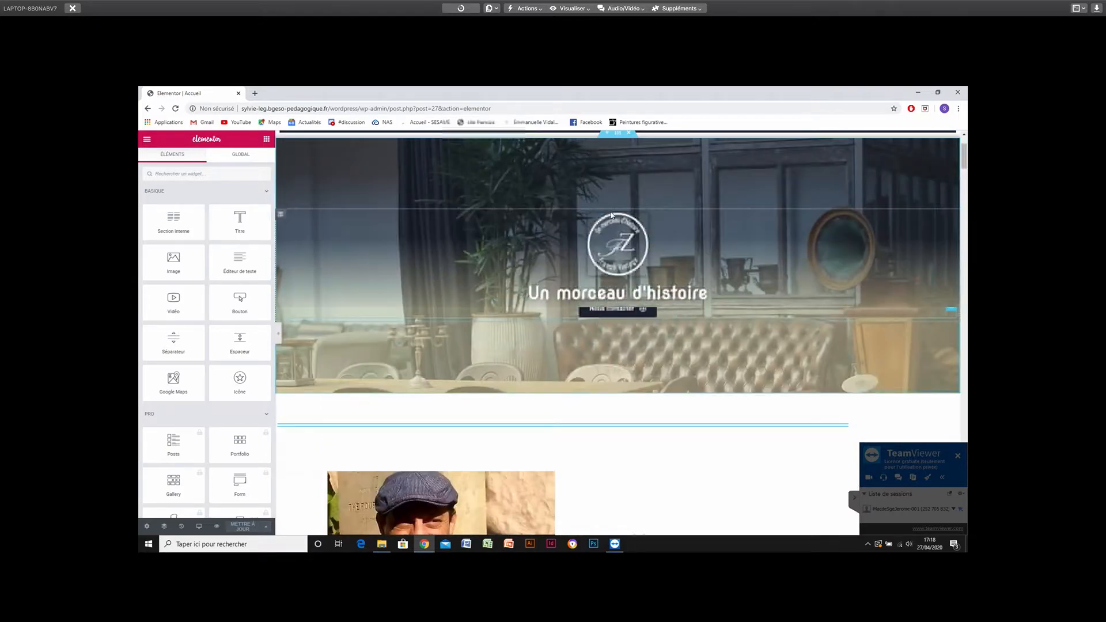
scroll(624, 240, "up", 2)
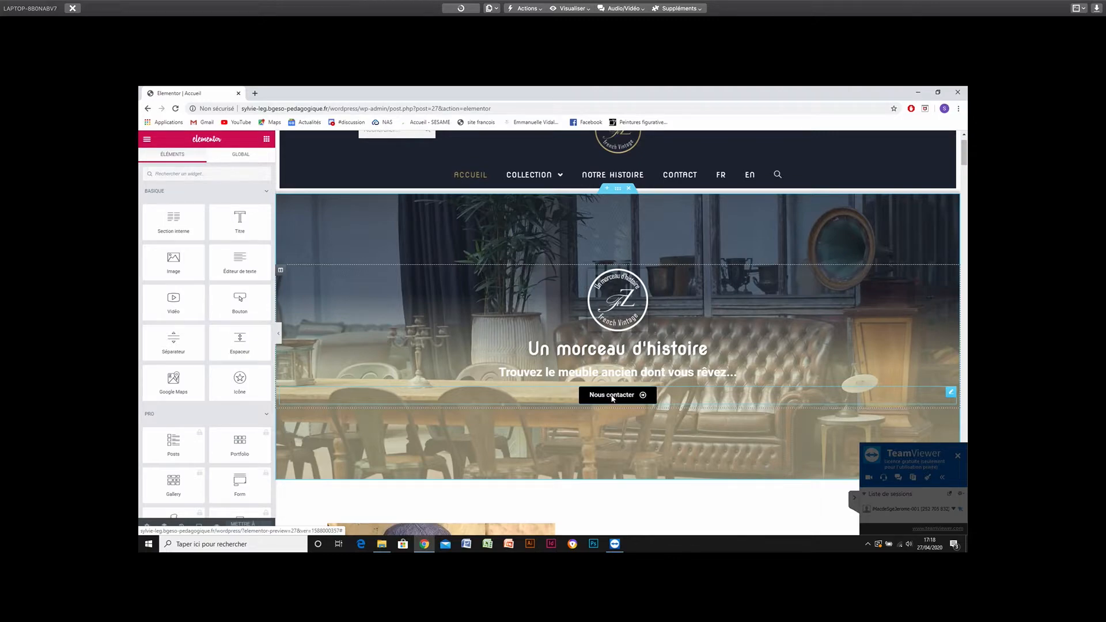
Read the owner's introduction text beside the portrait, then return to the page header.
scroll(612, 397, "down", 2)
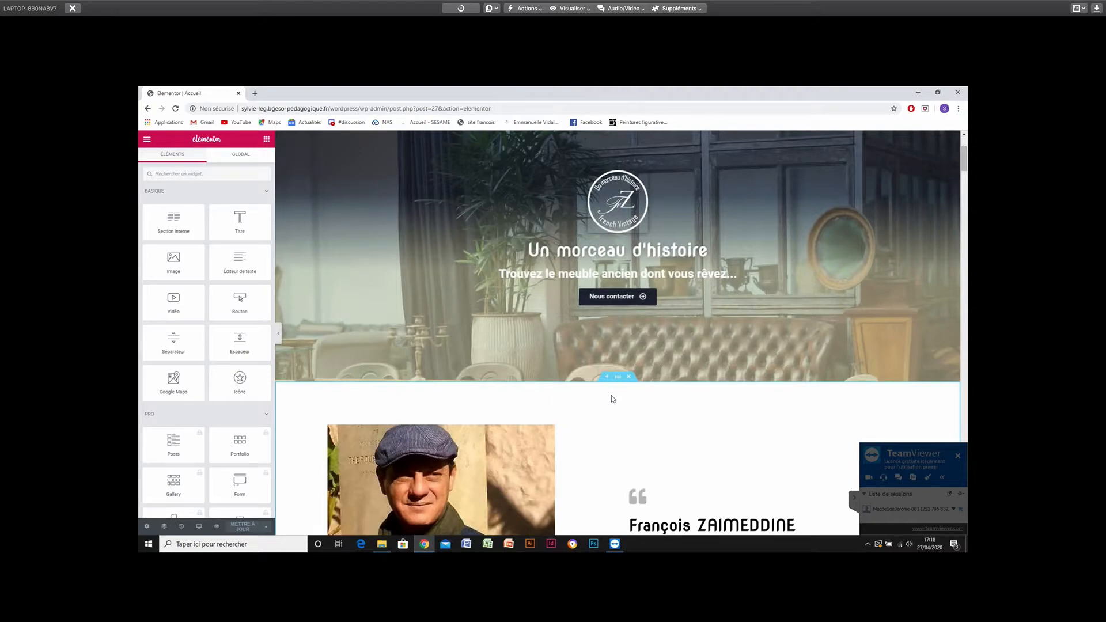
scroll(612, 396, "down", 3)
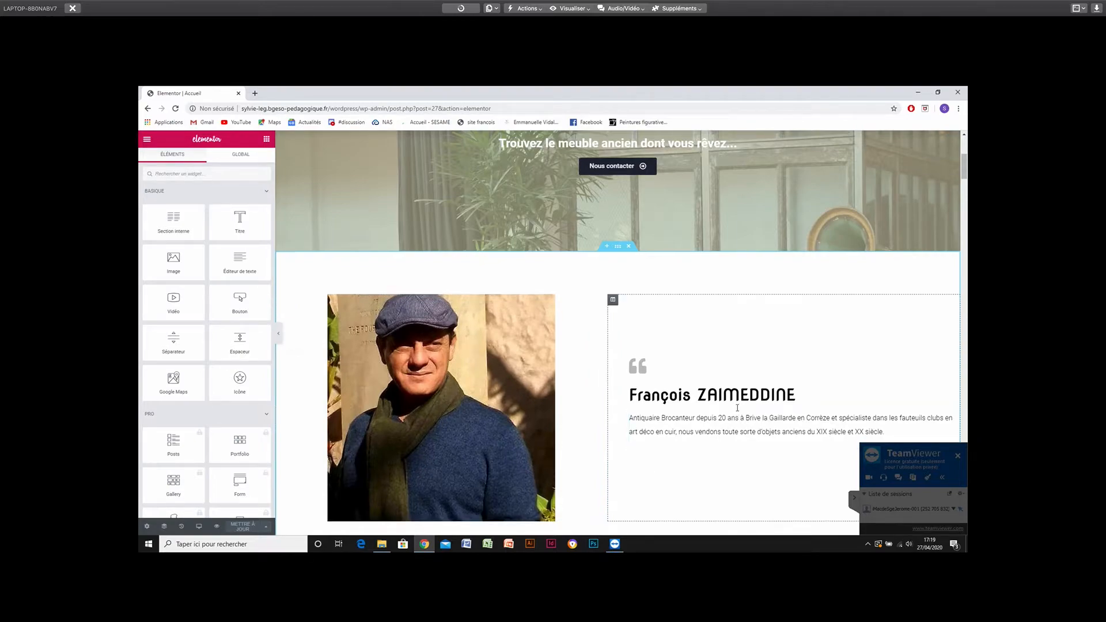
scroll(738, 410, "down", 1)
scroll(738, 410, "down", 2)
scroll(738, 409, "up", 2)
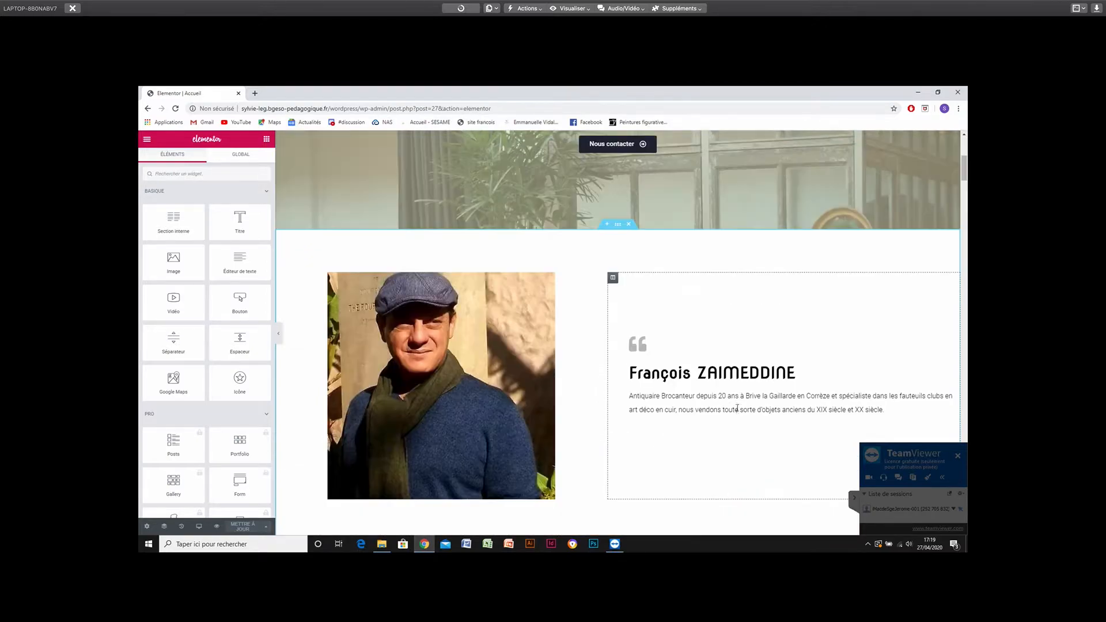
scroll(739, 407, "up", 1)
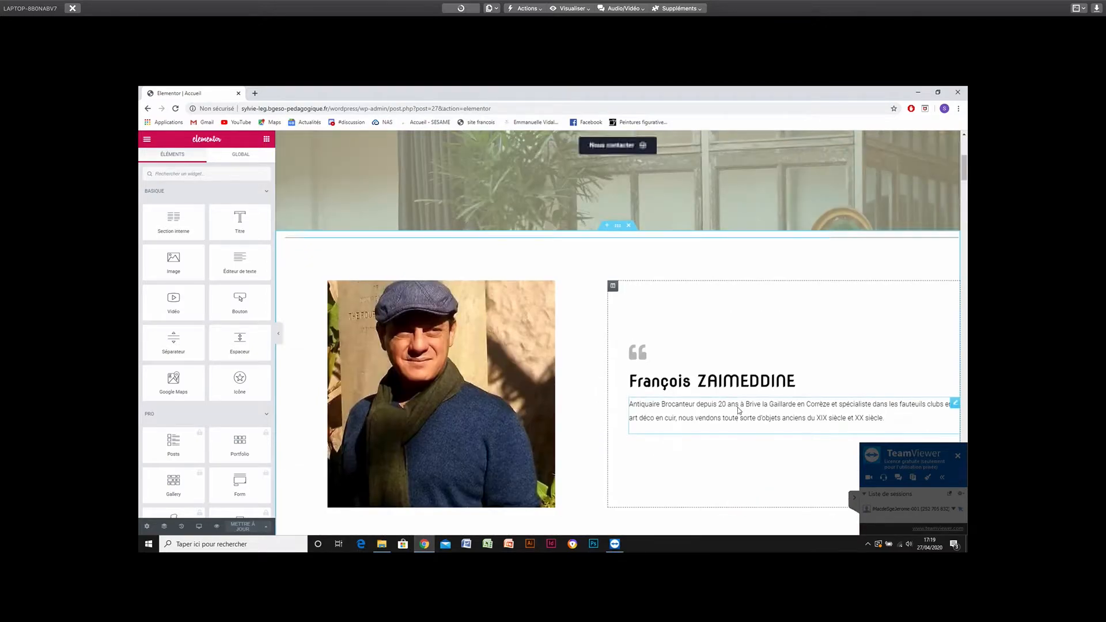
scroll(738, 407, "up", 4)
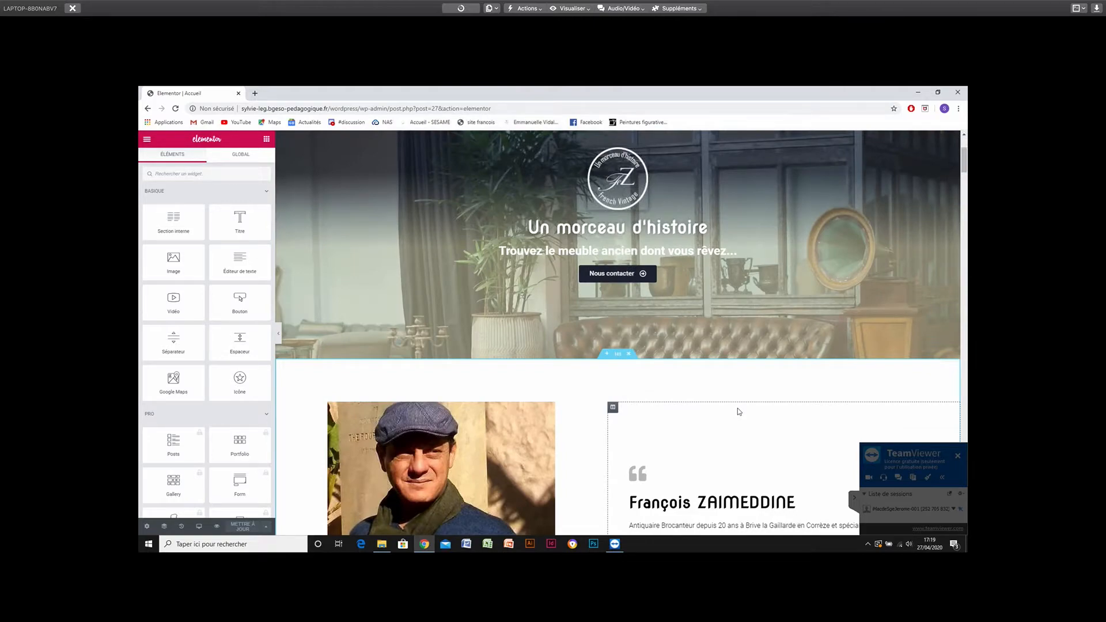
scroll(738, 408, "up", 6)
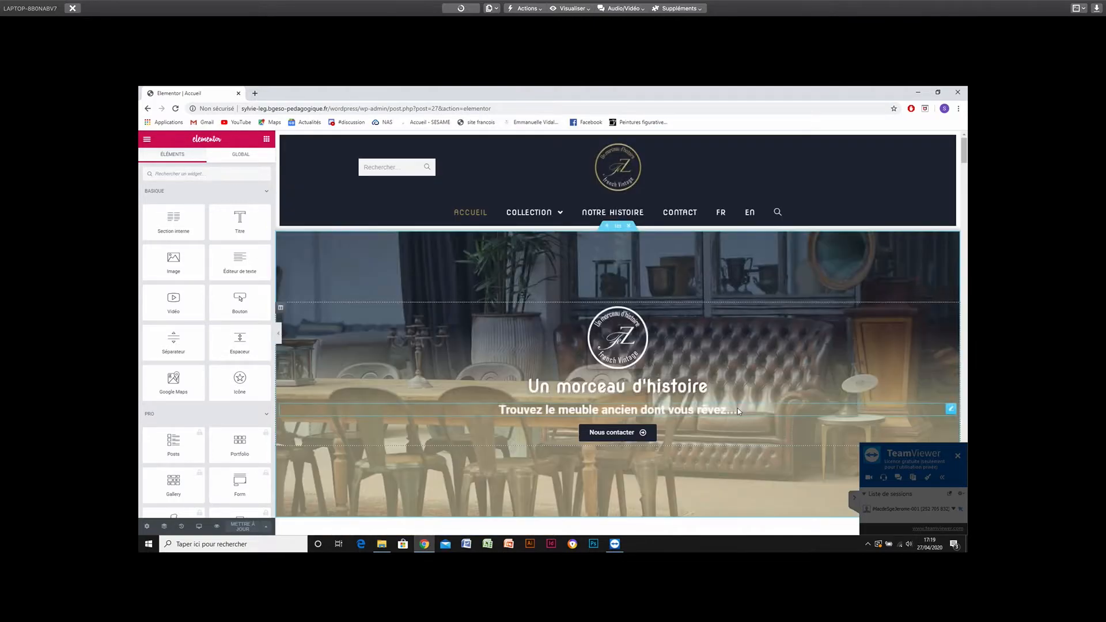
Examine the Collection submenu's categories in the header, then review how the owner's introduction follows the hero banner.
scroll(737, 408, "down", 3)
mouse_move(521, 214)
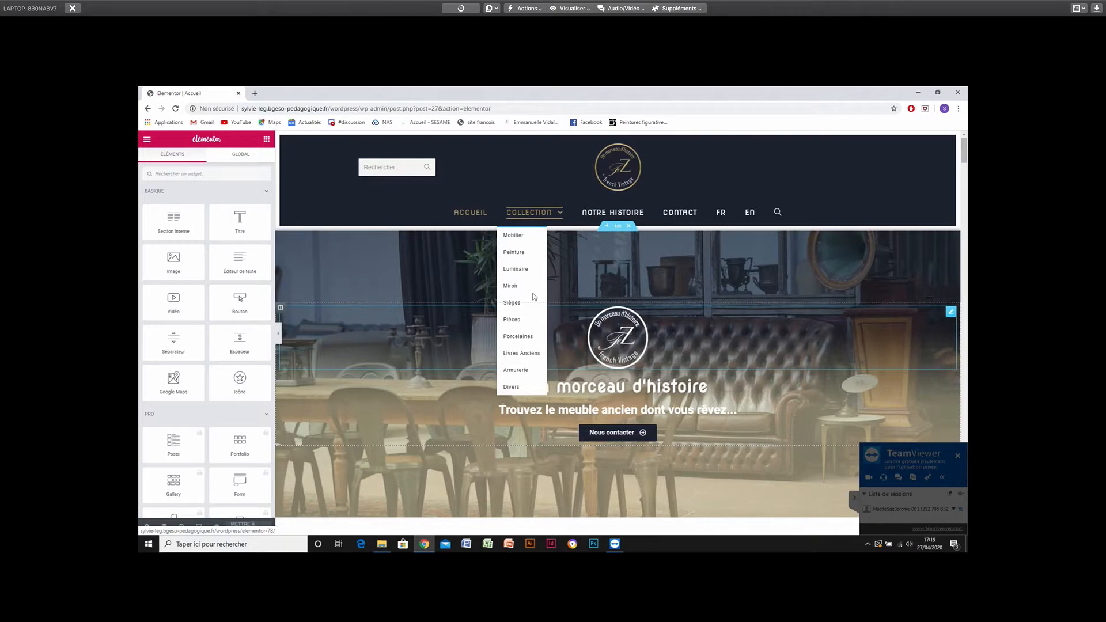
scroll(516, 344, "down", 5)
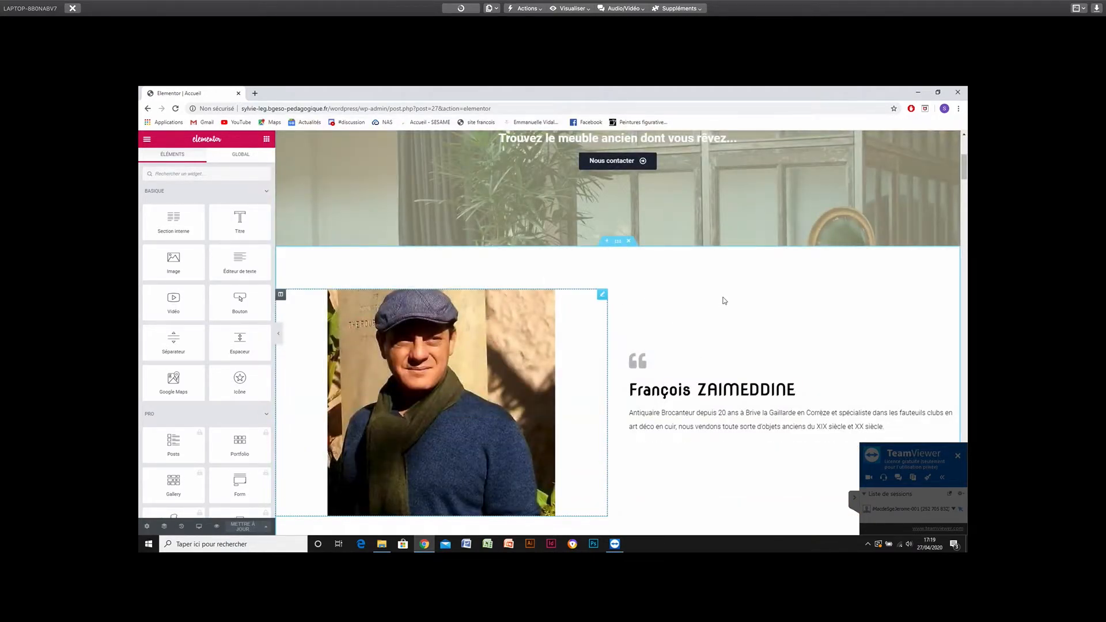
scroll(726, 301, "down", 2)
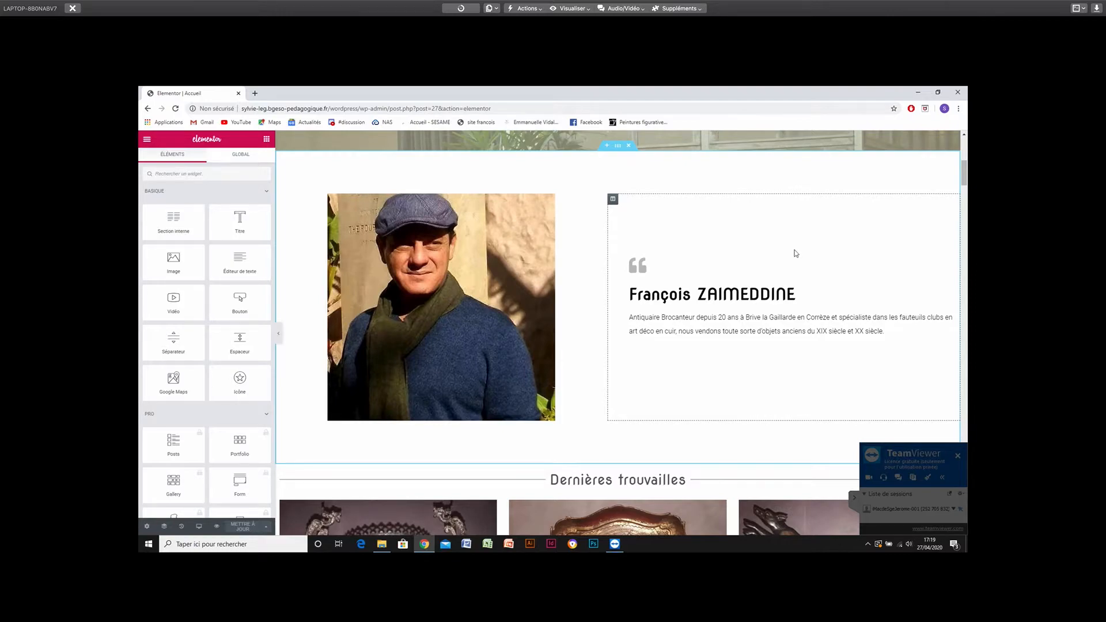
scroll(796, 254, "up", 3)
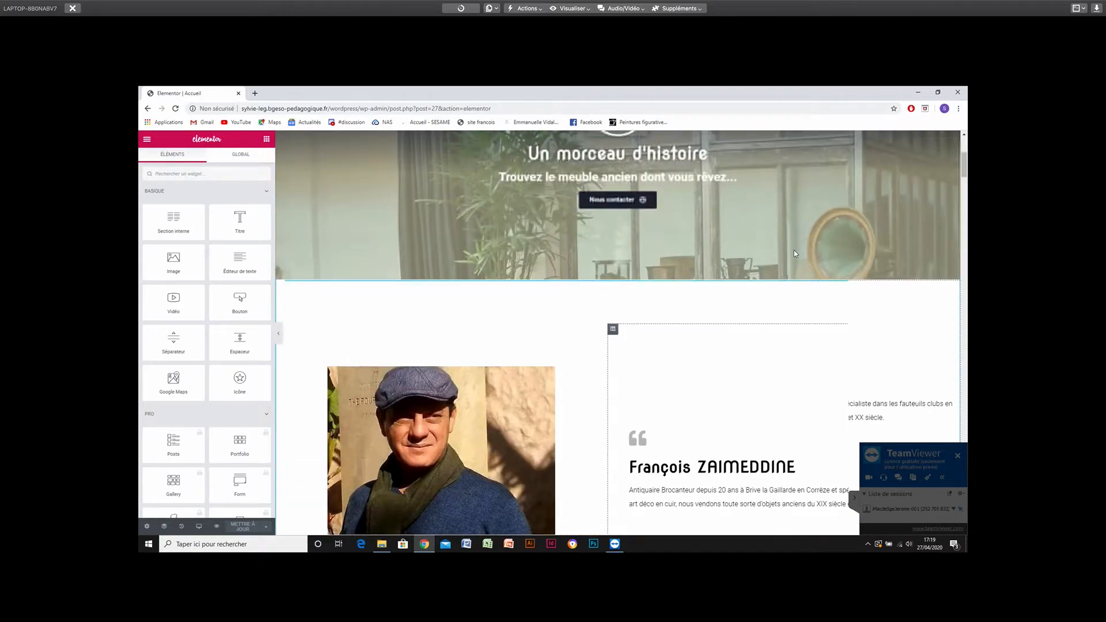
scroll(796, 254, "down", 2)
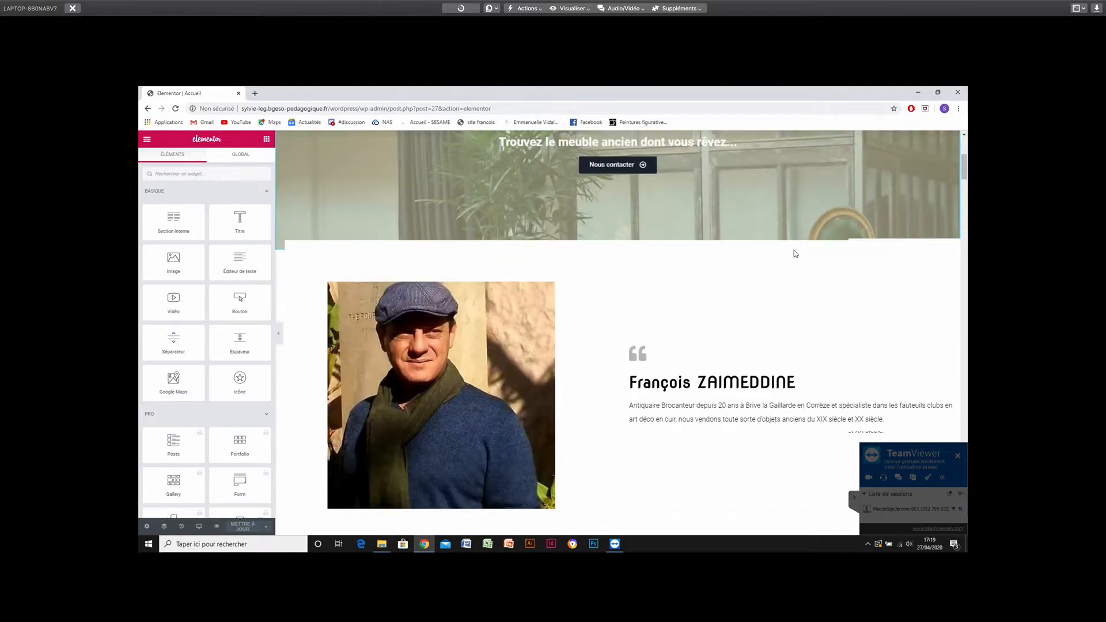
scroll(794, 250, "down", 1)
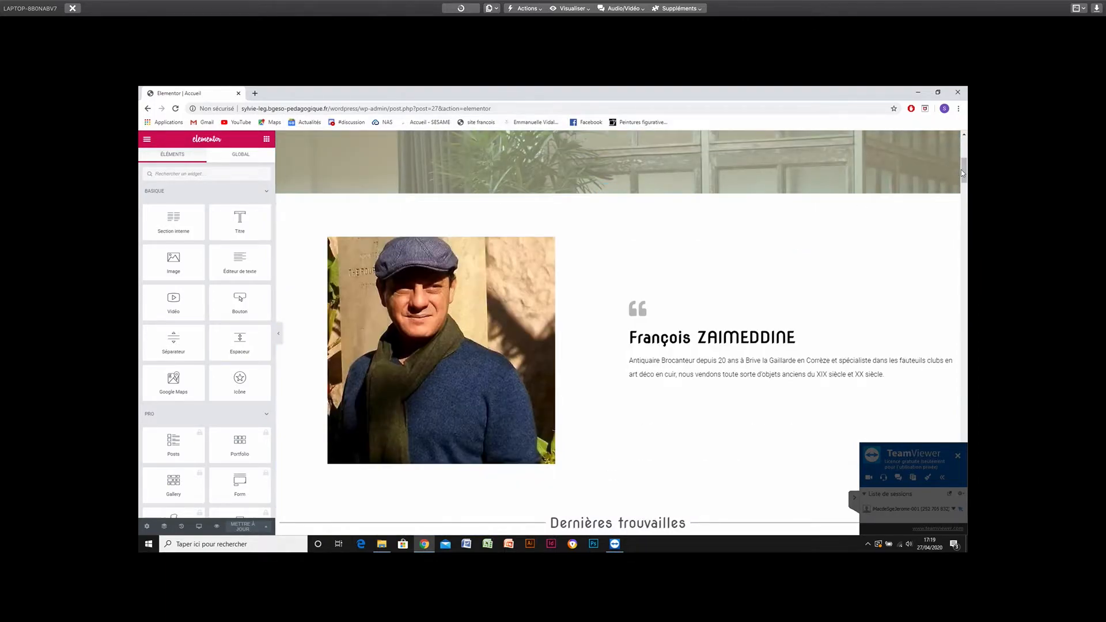
Add a single-column section at the end of the page below the map, and return to the widget list.
left_click_drag(964, 175, 959, 531)
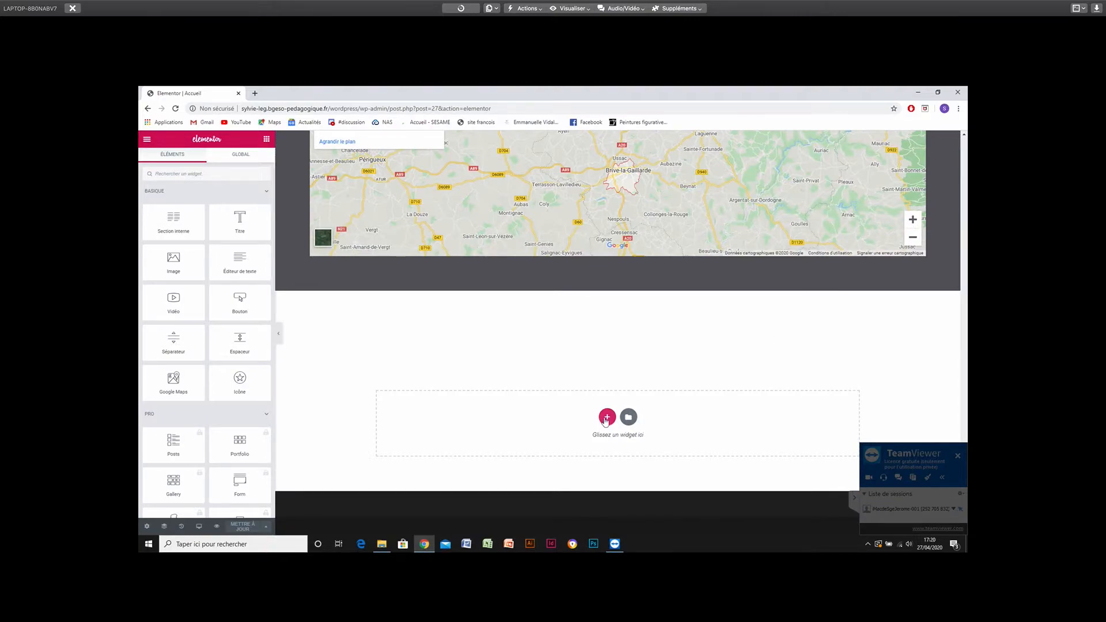
left_click(605, 422)
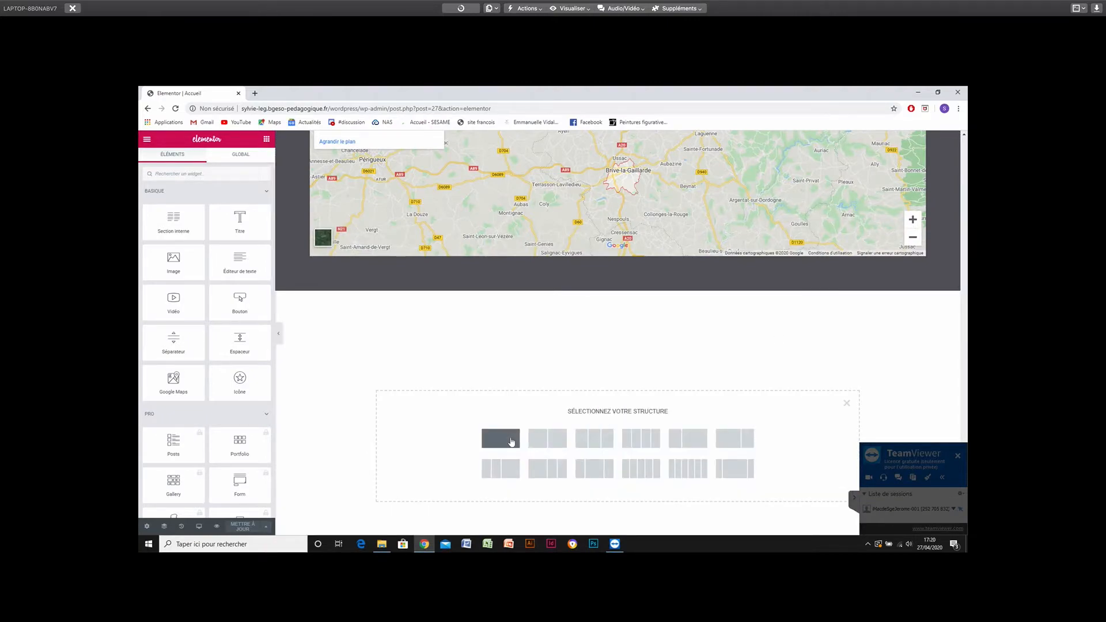
left_click(512, 441)
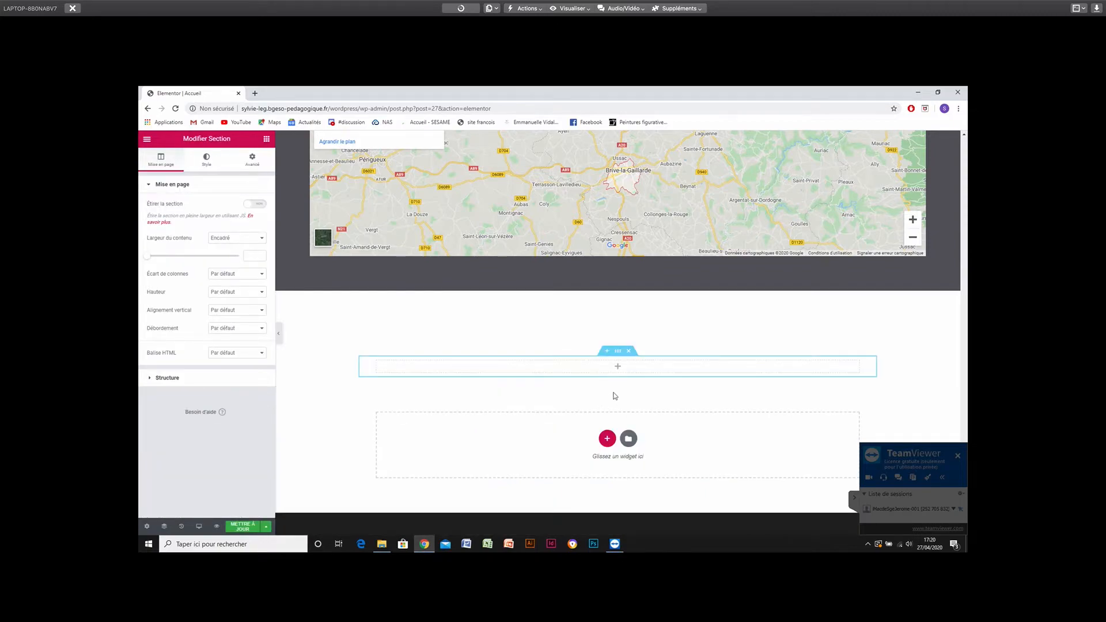
left_click(266, 141)
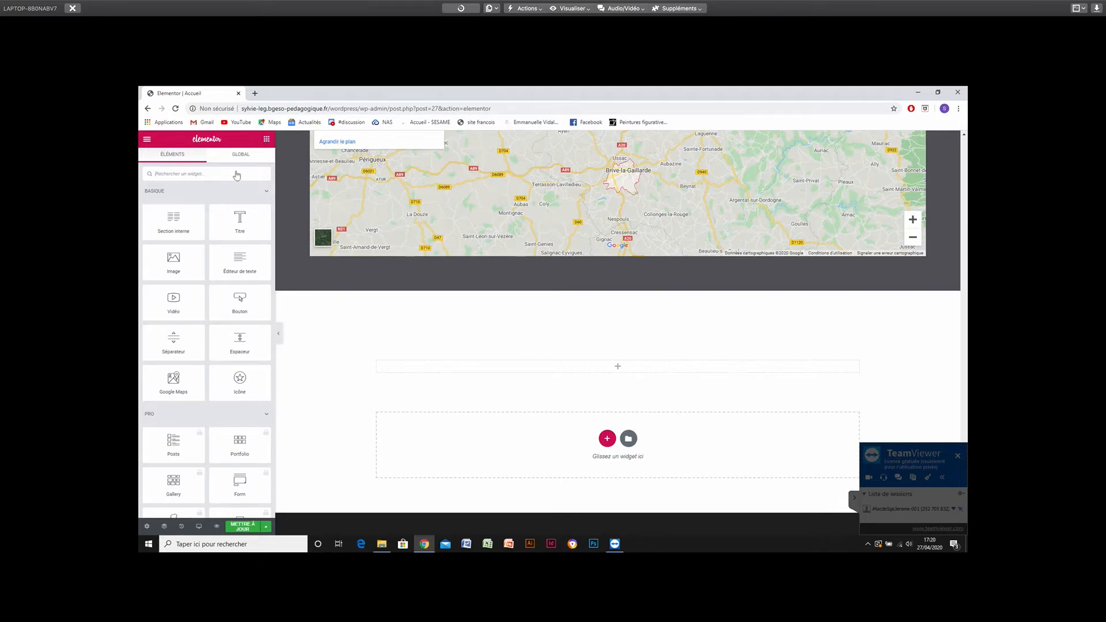
Look through the Pro widgets down to the Général category and pick out the Boîte d'image widget.
scroll(209, 290, "down", 3)
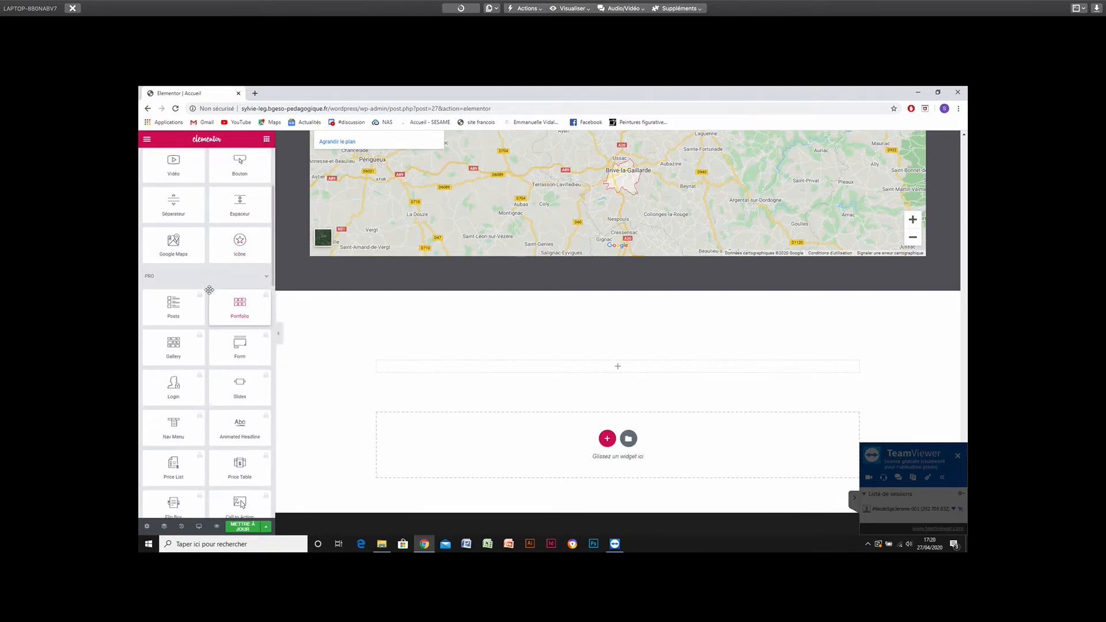
scroll(209, 290, "down", 2)
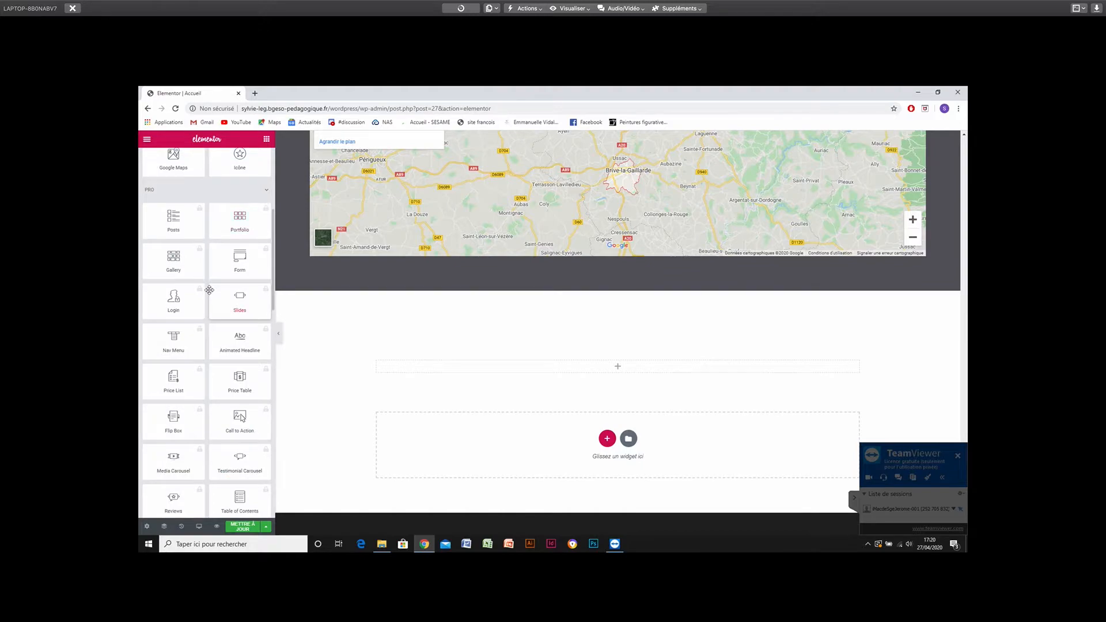
scroll(209, 290, "down", 2)
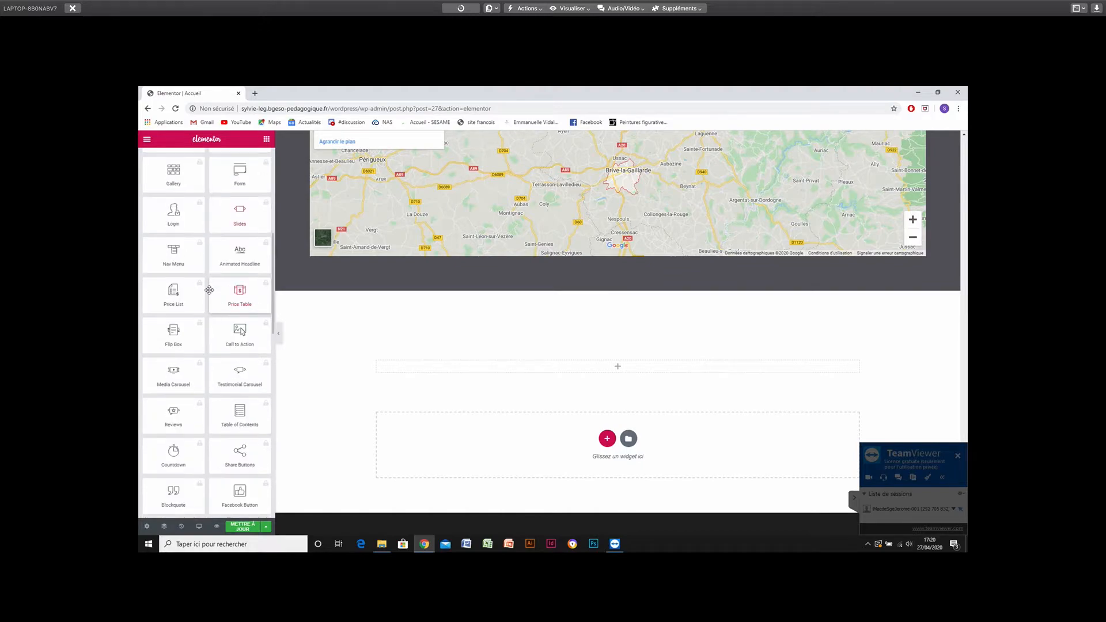
scroll(209, 290, "down", 4)
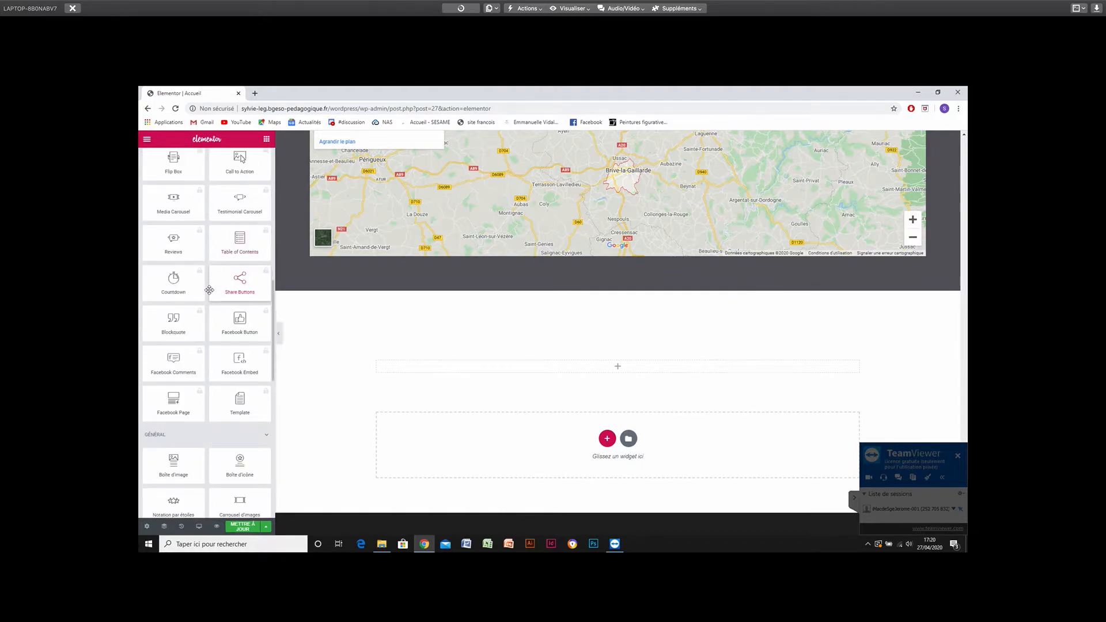
scroll(209, 290, "down", 2)
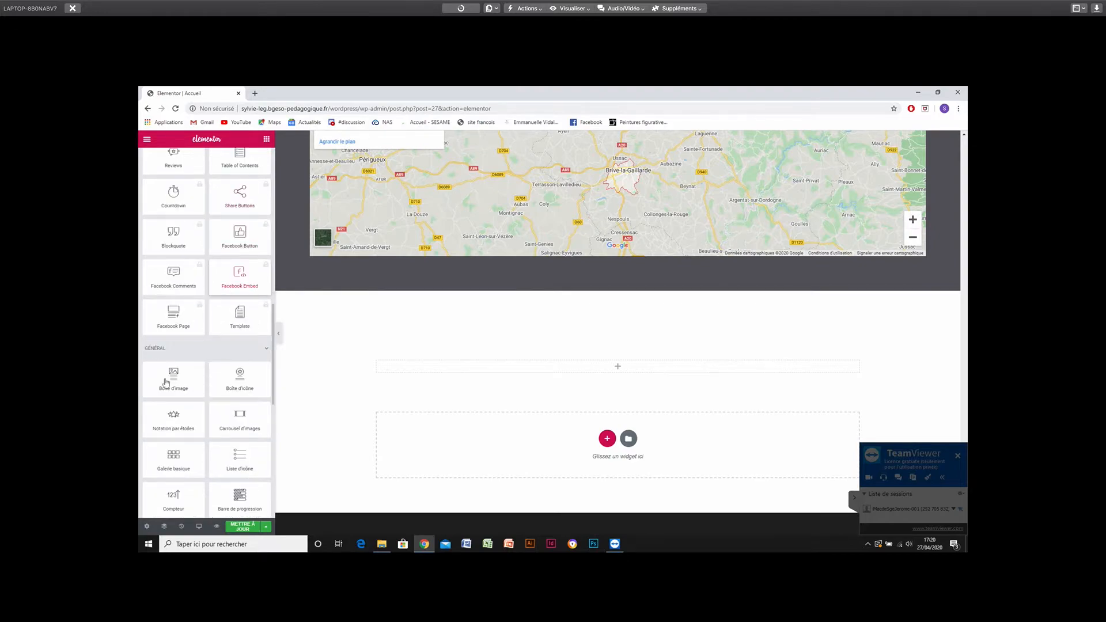
mouse_move(169, 377)
left_mouse_down()
mouse_move(238, 369)
mouse_move(179, 379)
left_mouse_up()
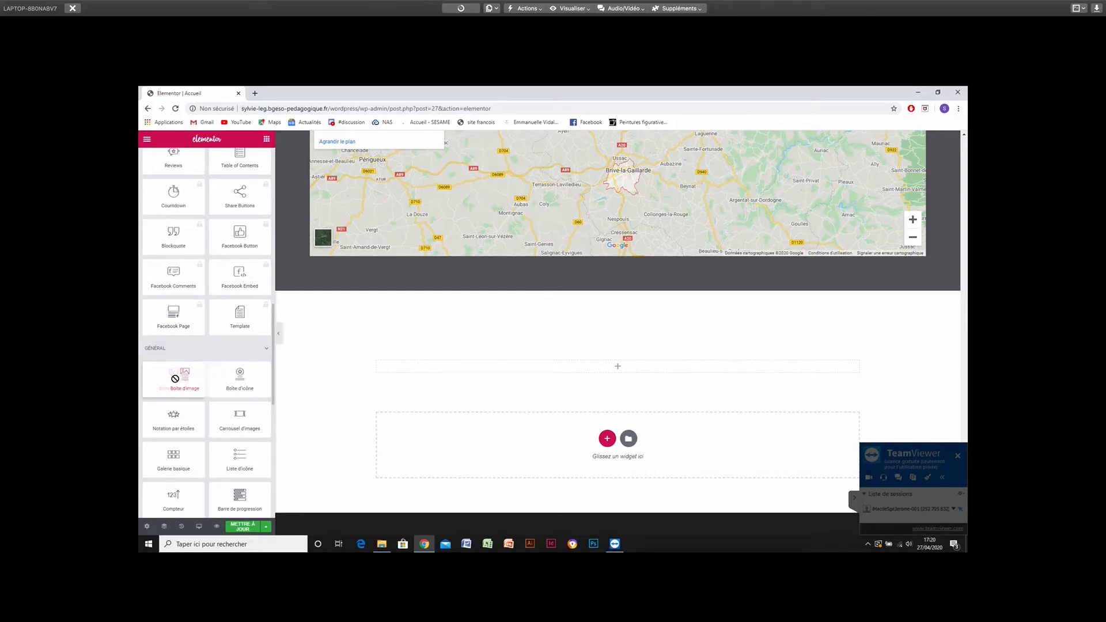
Add a section with four equal columns below the empty single-column section, and return to the widget list.
left_click(607, 440)
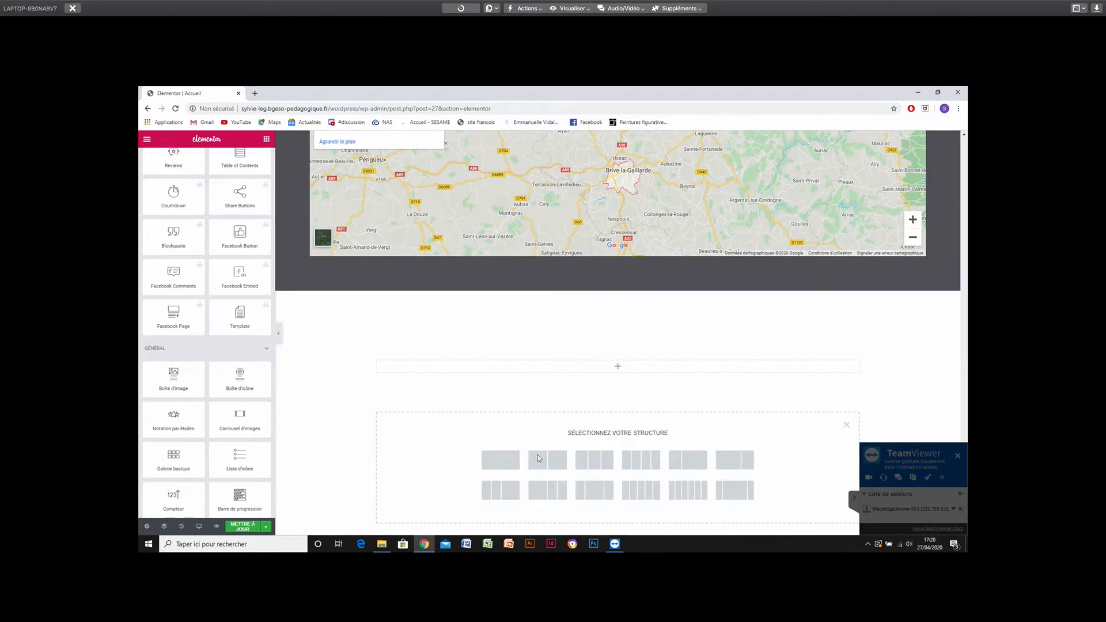
left_click(662, 462)
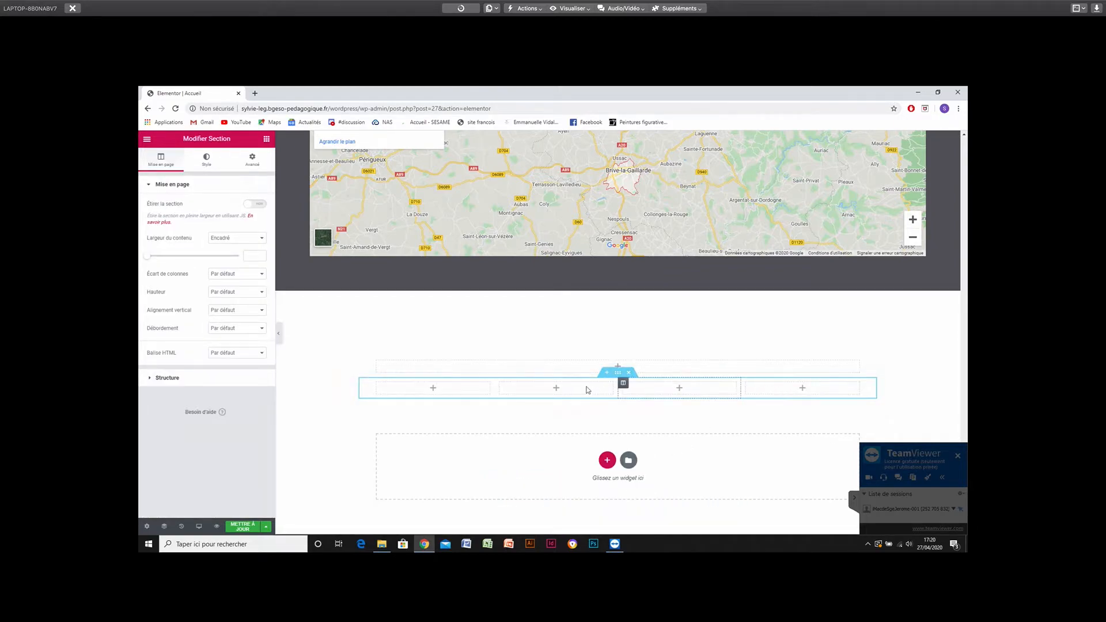
left_click(267, 140)
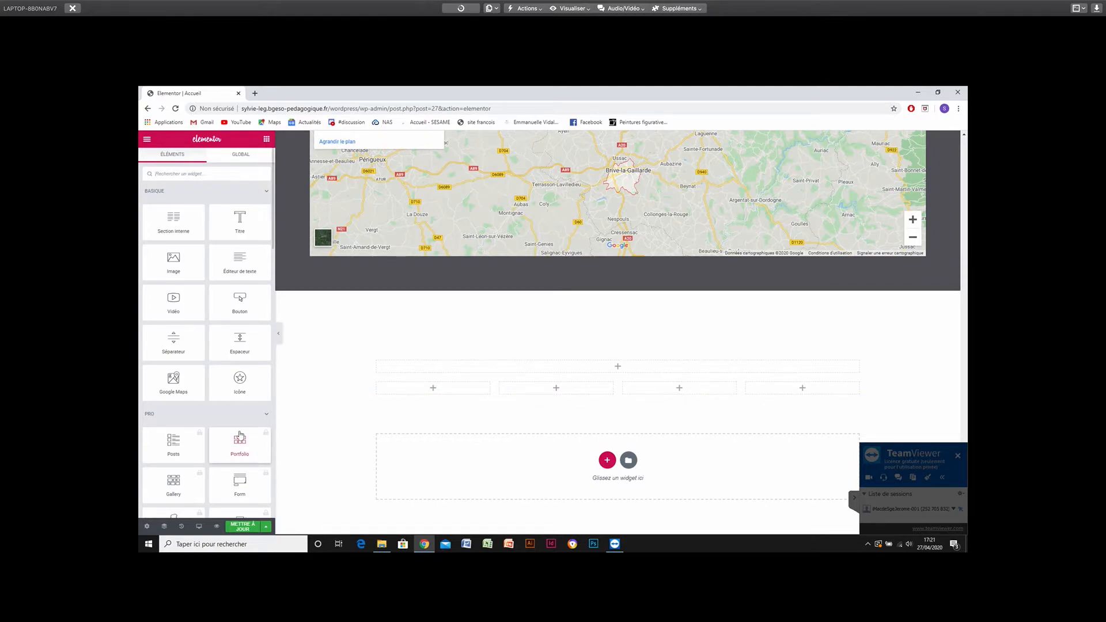
Place a Boîte d'image widget in the first column of the four-column section and open its title for editing.
scroll(236, 415, "down", 2)
scroll(236, 415, "down", 3)
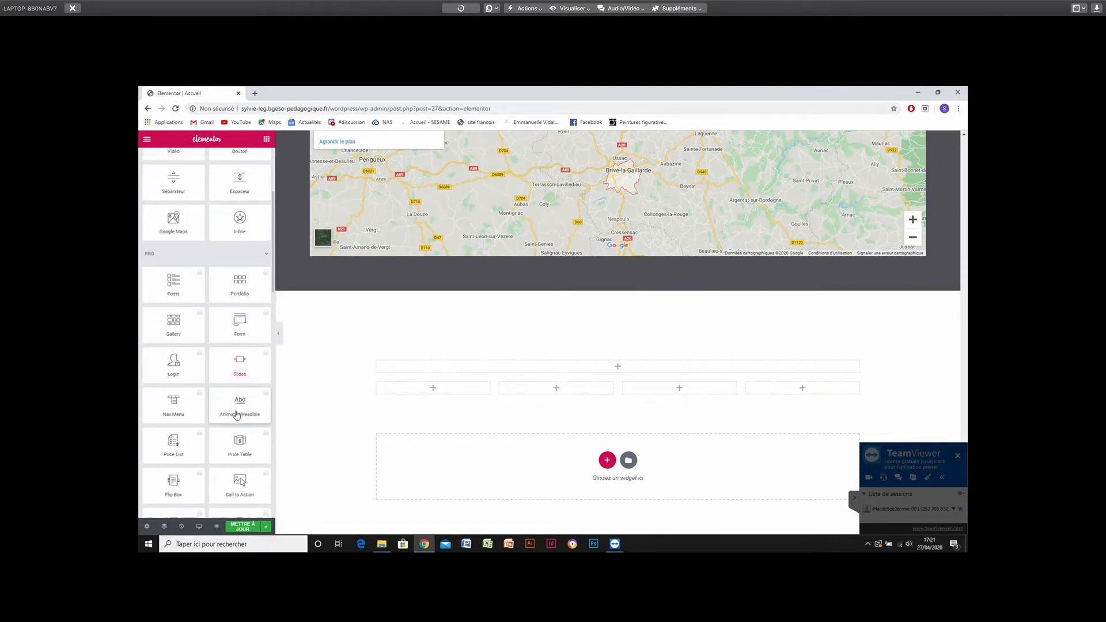
scroll(238, 415, "up", 3)
scroll(236, 415, "up", 3)
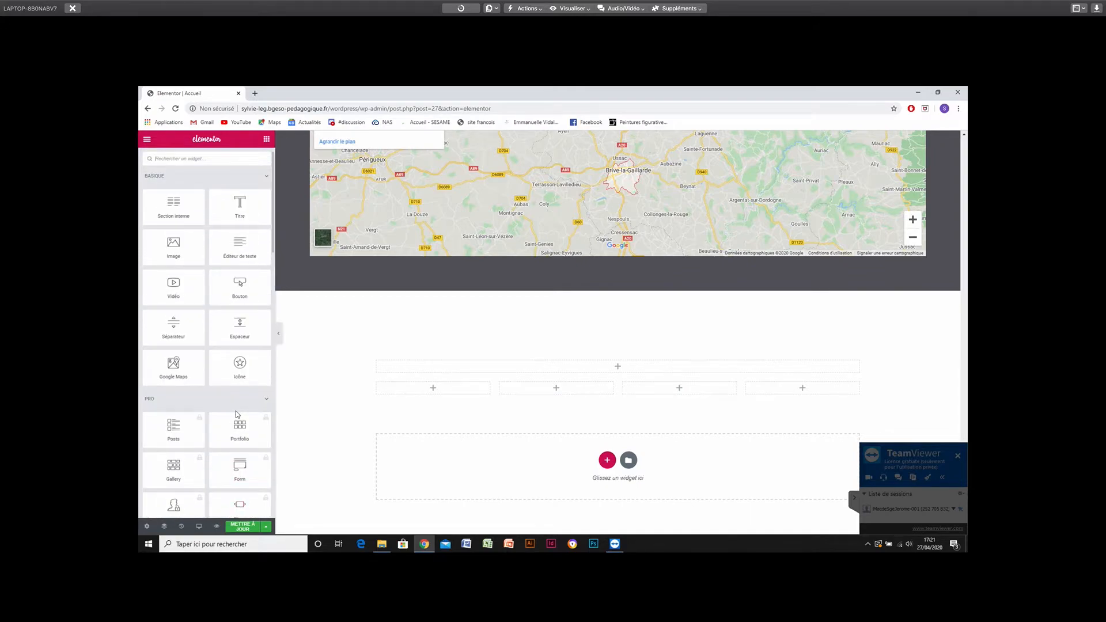
scroll(237, 411, "up", 1)
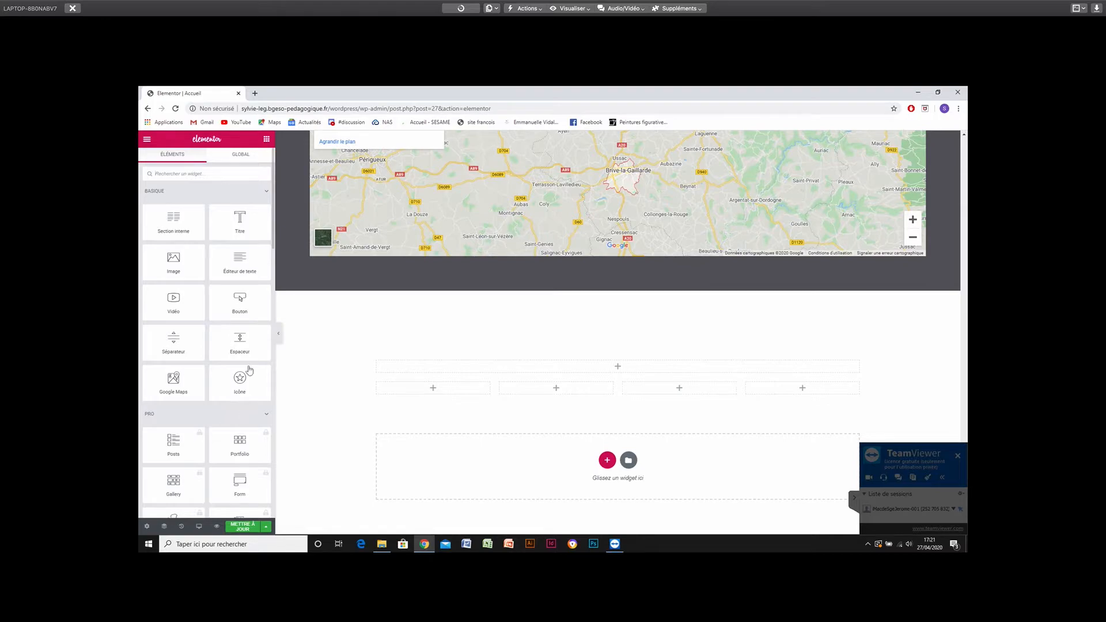
scroll(240, 348, "down", 4)
scroll(240, 348, "down", 7)
scroll(242, 363, "down", 1)
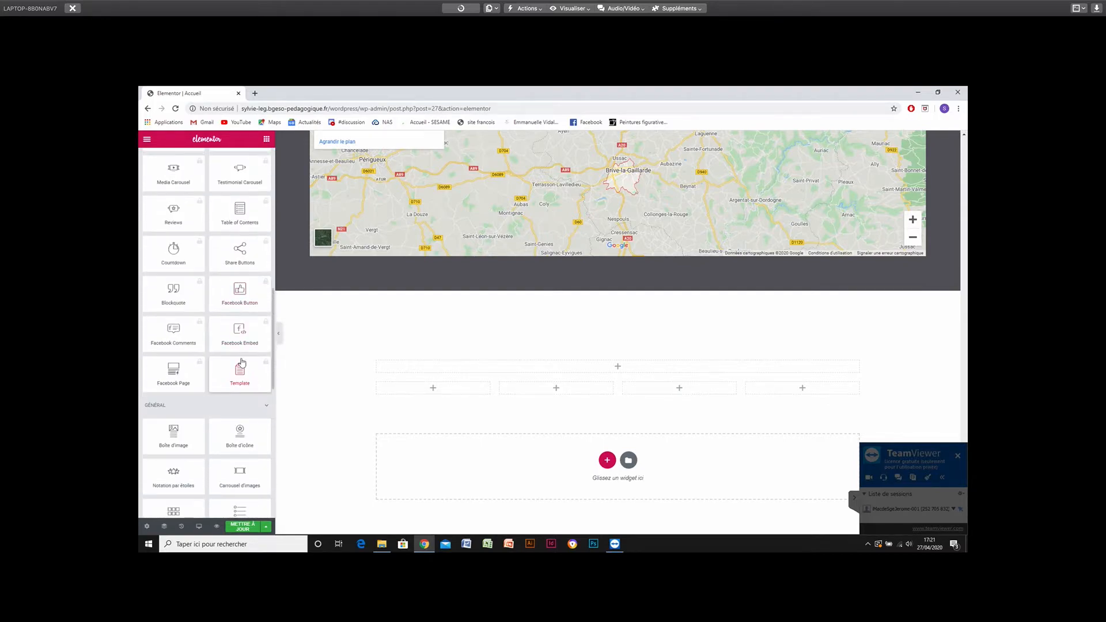
scroll(242, 363, "down", 3)
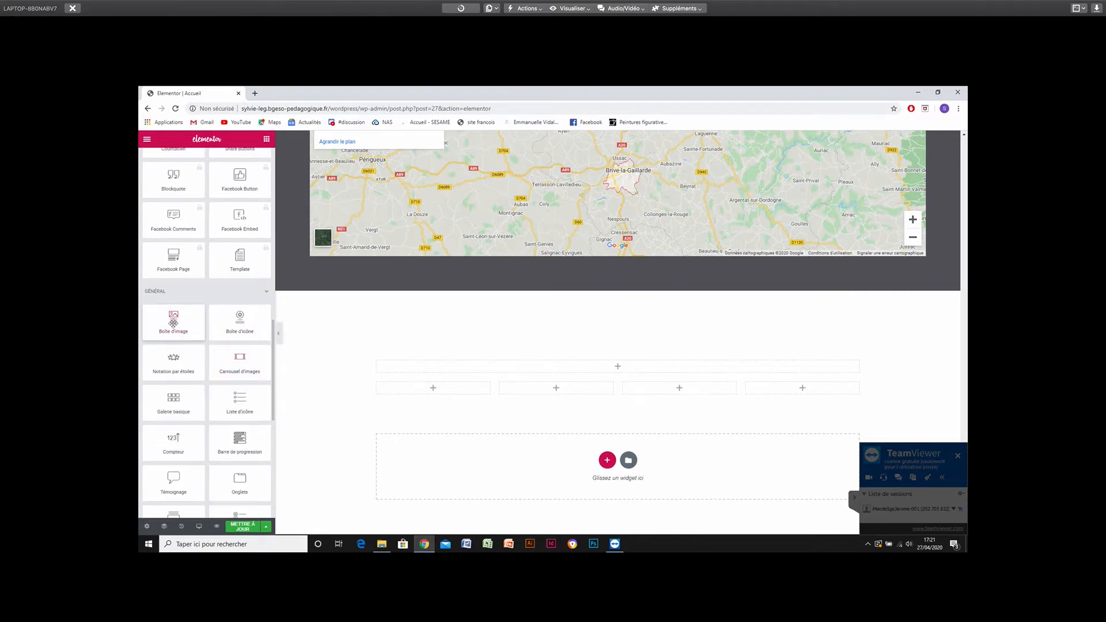
left_click_drag(173, 322, 436, 389)
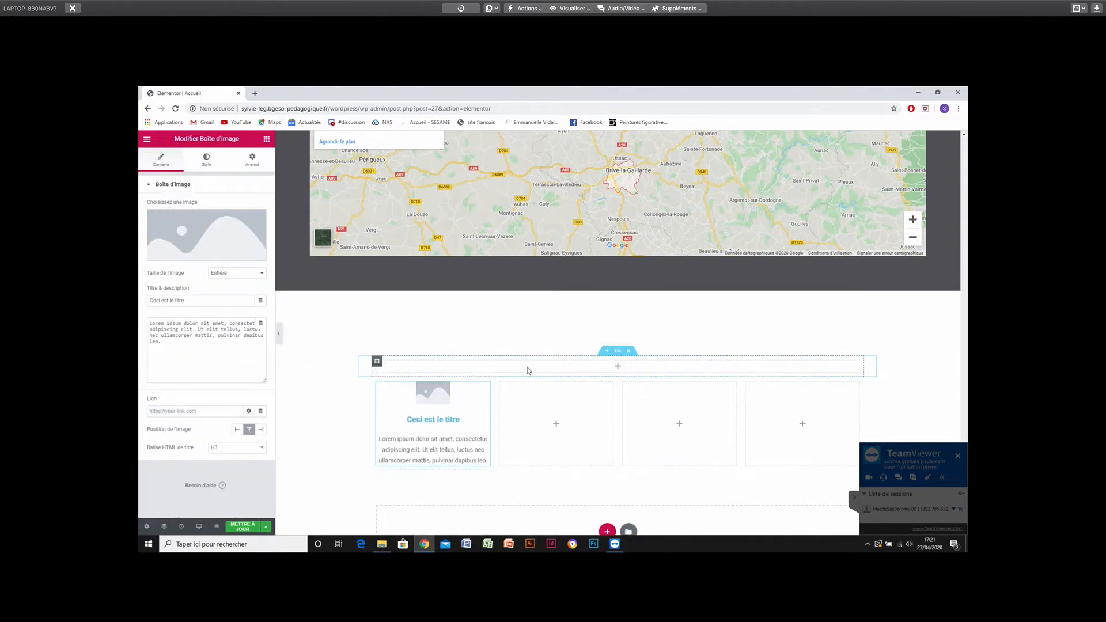
left_click(266, 140)
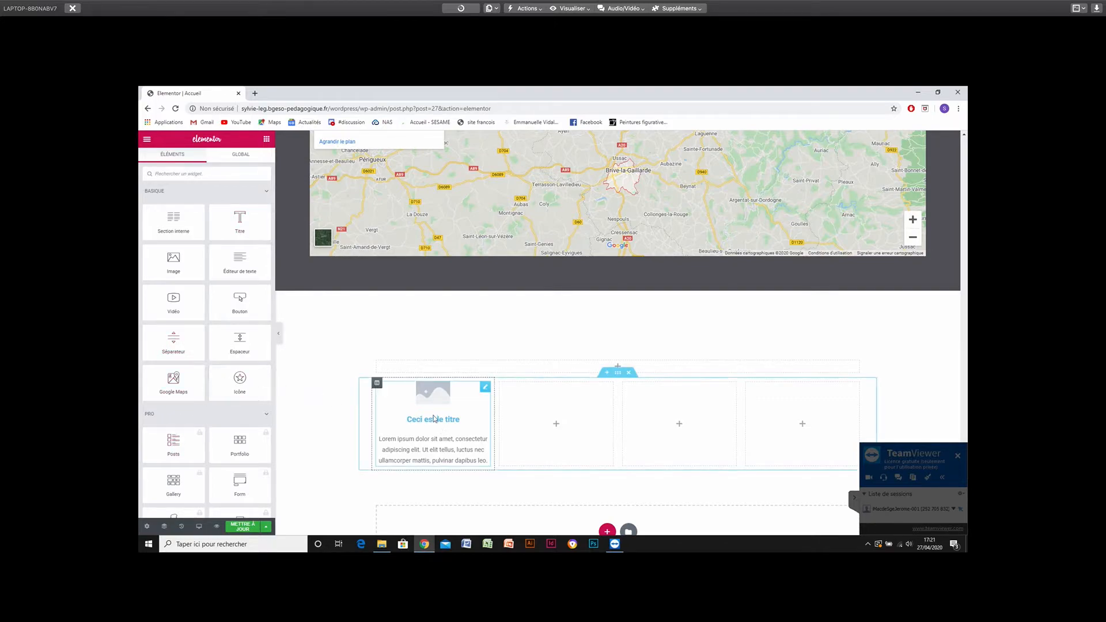
left_click(452, 420)
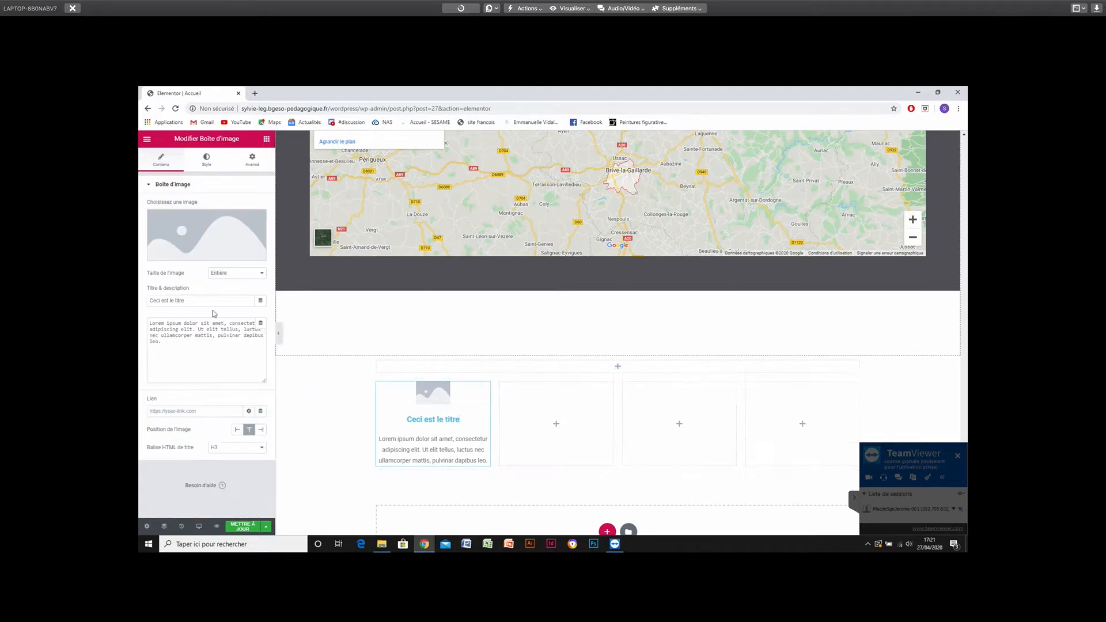
triple_click(181, 302)
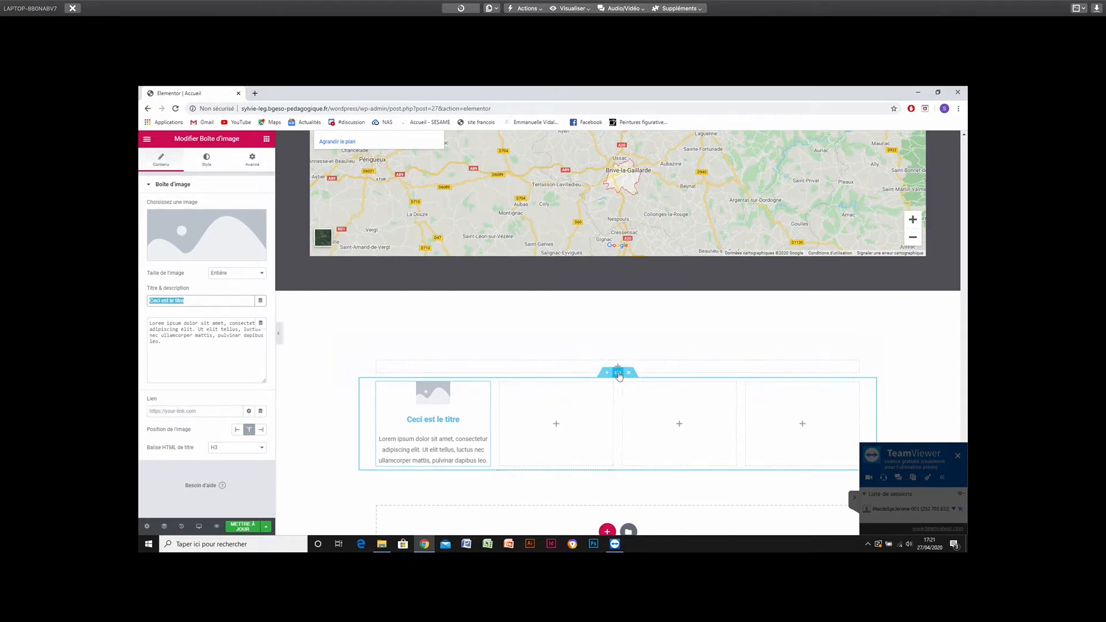
Move the four-column section up the page to sit directly between the hero banner and the owner's introduction.
mouse_move(620, 375)
left_mouse_down()
mouse_move(601, 133)
mouse_move(550, 128)
mouse_move(916, 133)
mouse_move(858, 124)
mouse_move(901, 128)
mouse_move(854, 138)
mouse_move(895, 131)
left_mouse_up()
left_click_drag(900, 132, 904, 129)
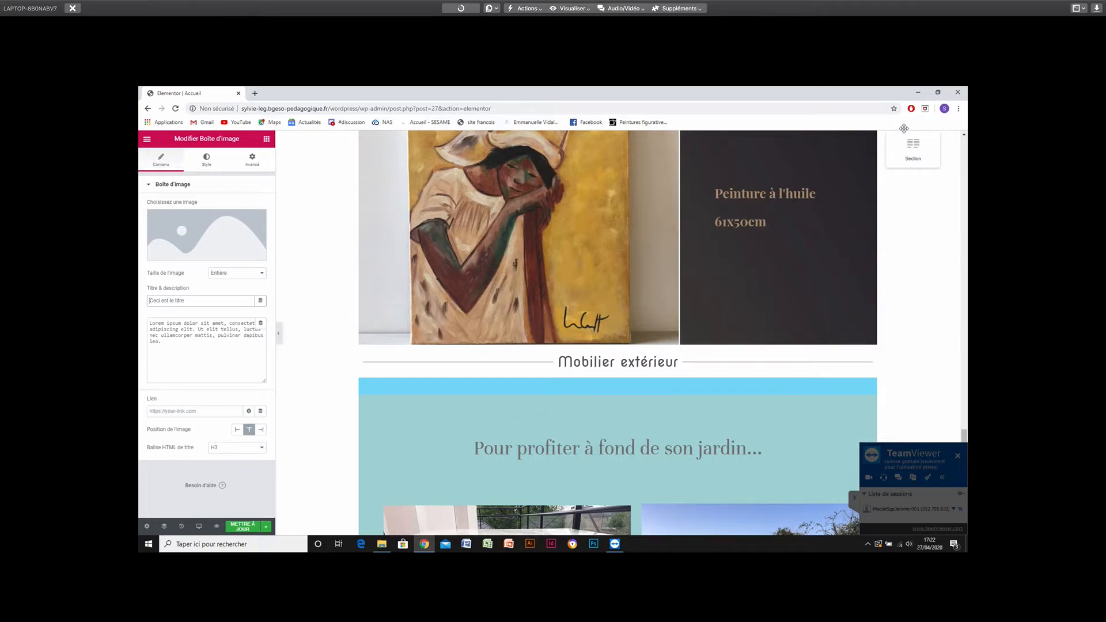
mouse_move(915, 132)
left_mouse_down()
mouse_move(901, 132)
mouse_move(924, 131)
mouse_move(884, 125)
mouse_move(894, 144)
mouse_move(845, 139)
mouse_move(895, 136)
left_mouse_up()
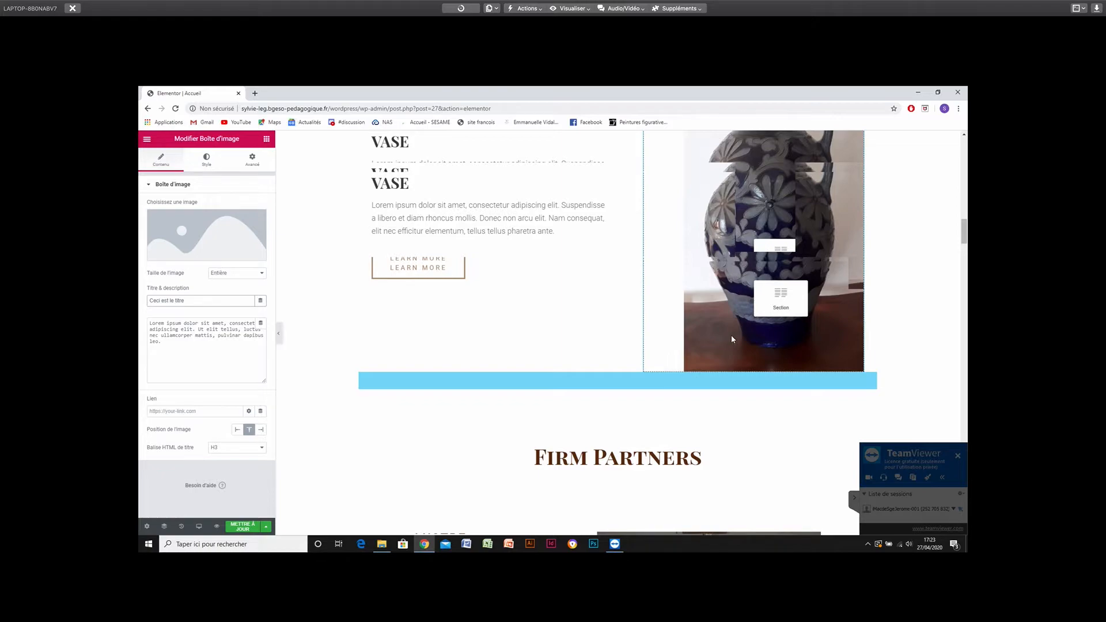
scroll(729, 332, "up", 20)
left_click_drag(729, 333, 727, 297)
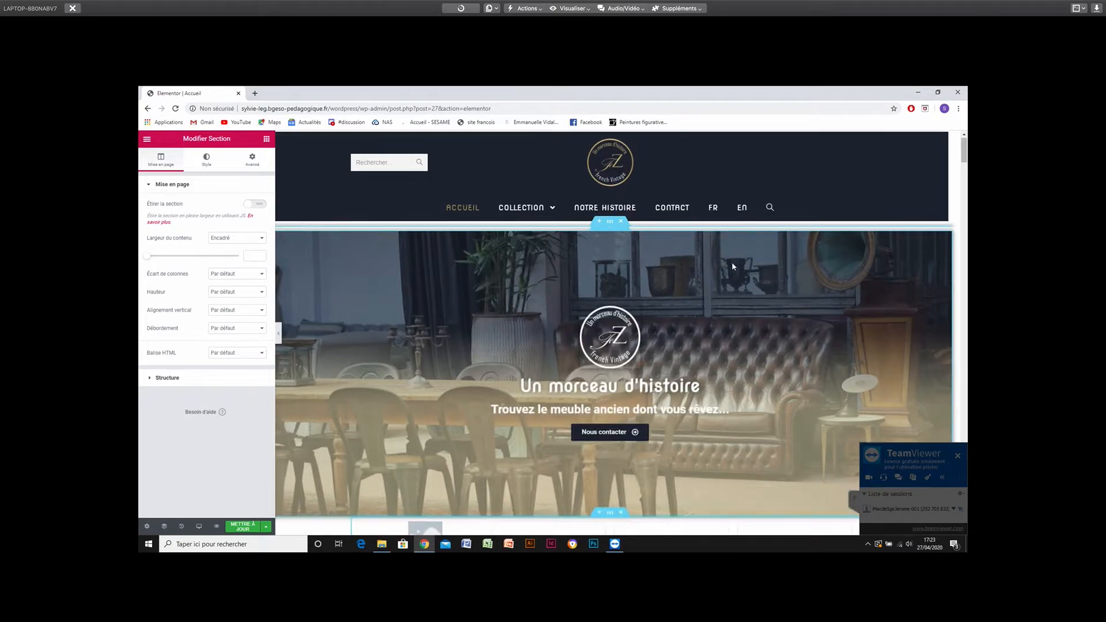
scroll(732, 267, "down", 2)
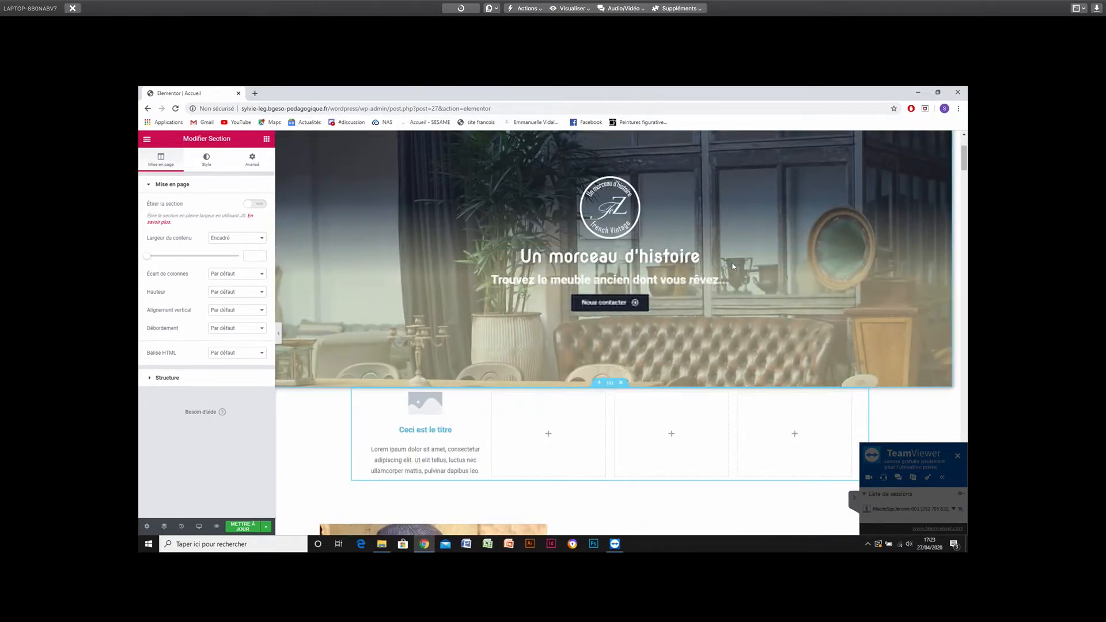
scroll(733, 266, "down", 2)
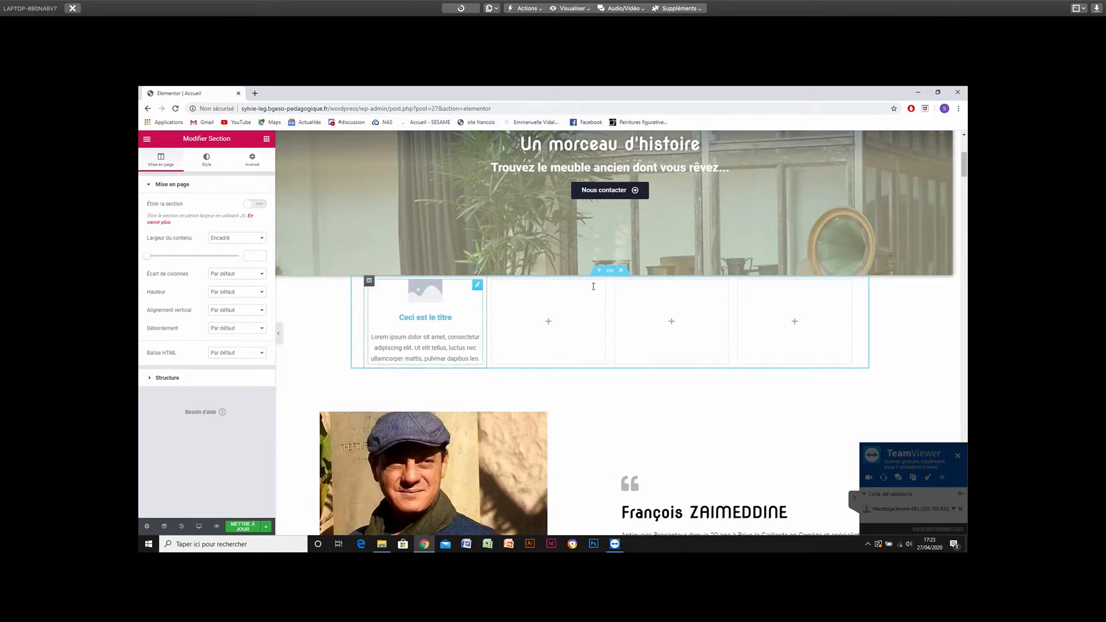
Check the category names in the header's Collection submenu and set the image box's title to Mobilier.
left_click_drag(429, 317, 594, 287)
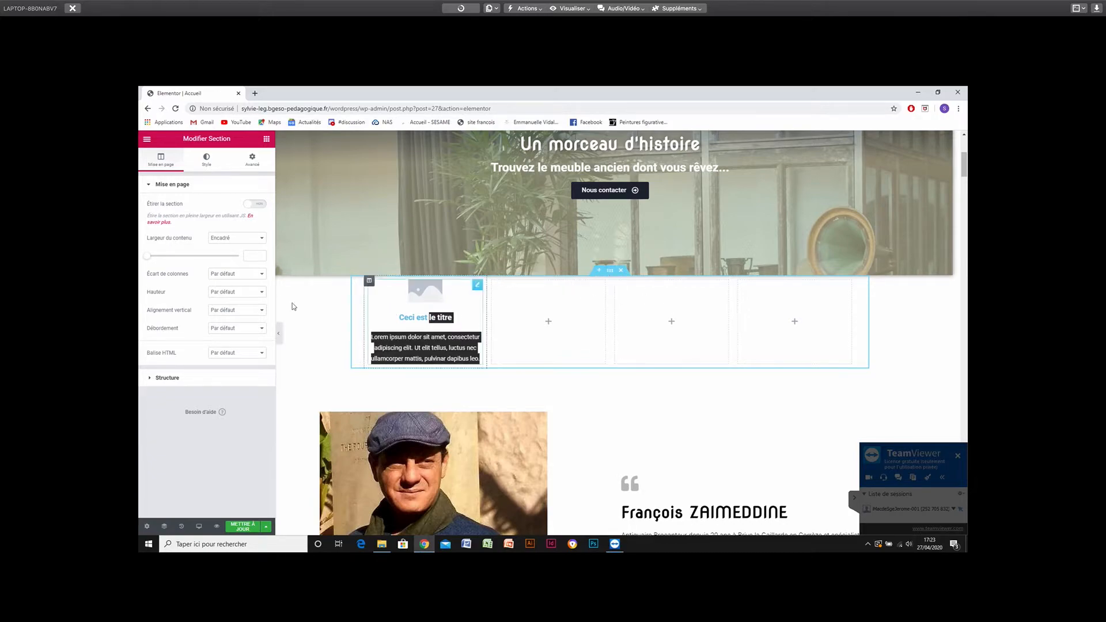
triple_click(409, 317)
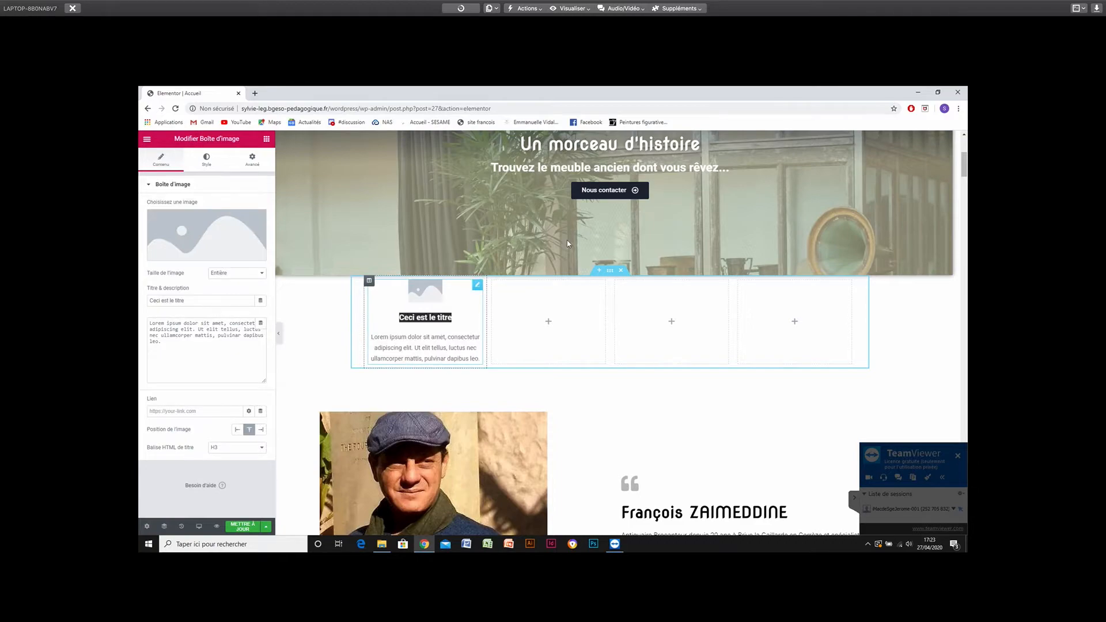
scroll(567, 241, "up", 2)
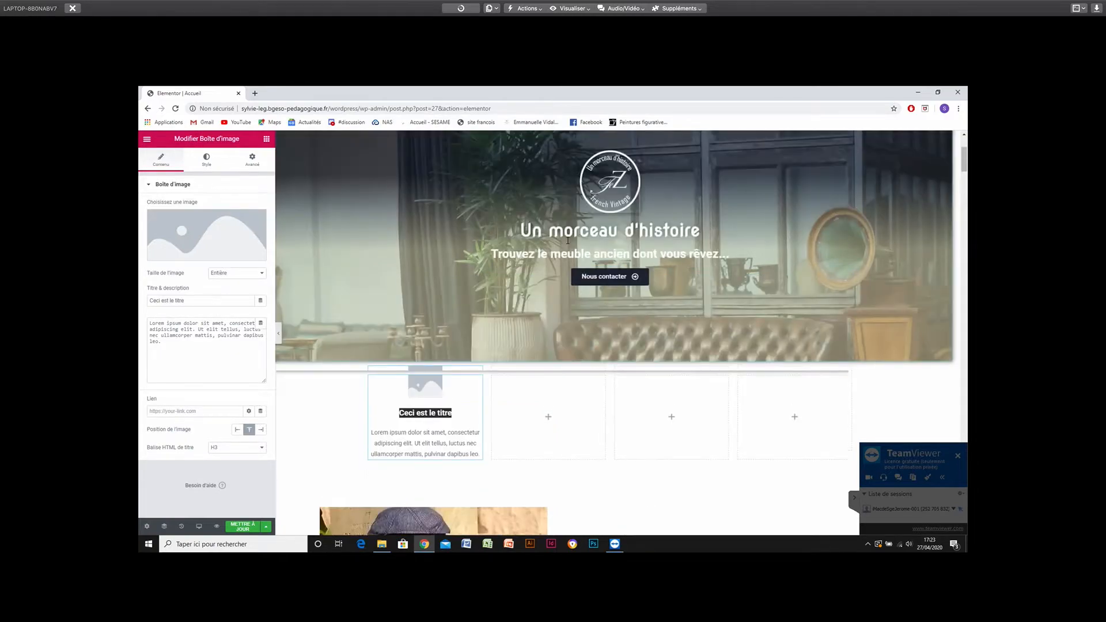
scroll(567, 241, "up", 1)
scroll(539, 264, "up", 2)
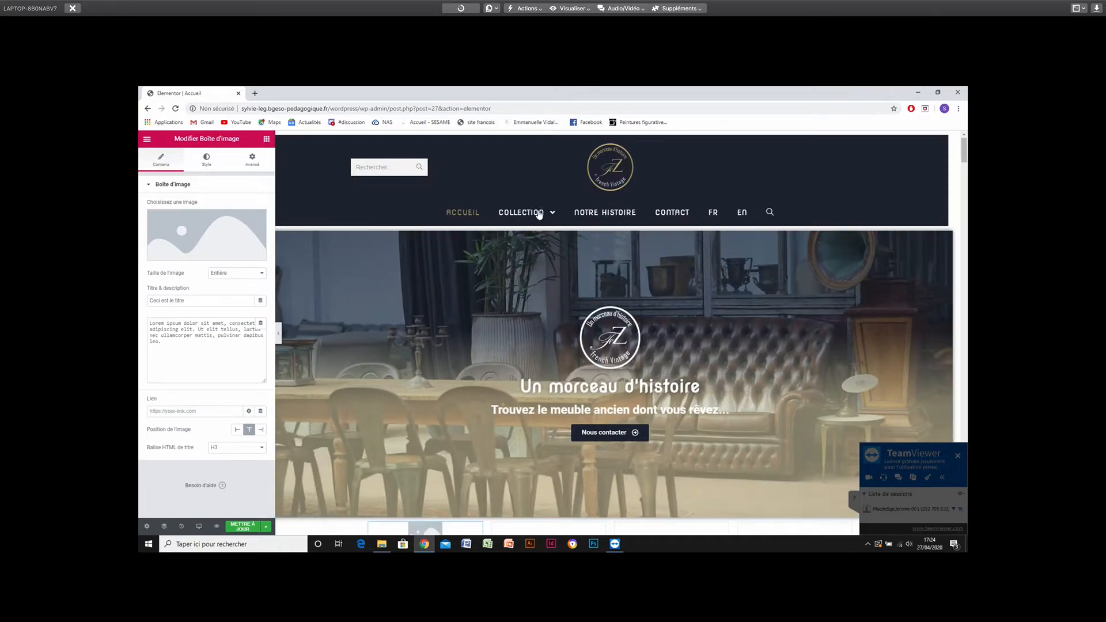
mouse_move(538, 216)
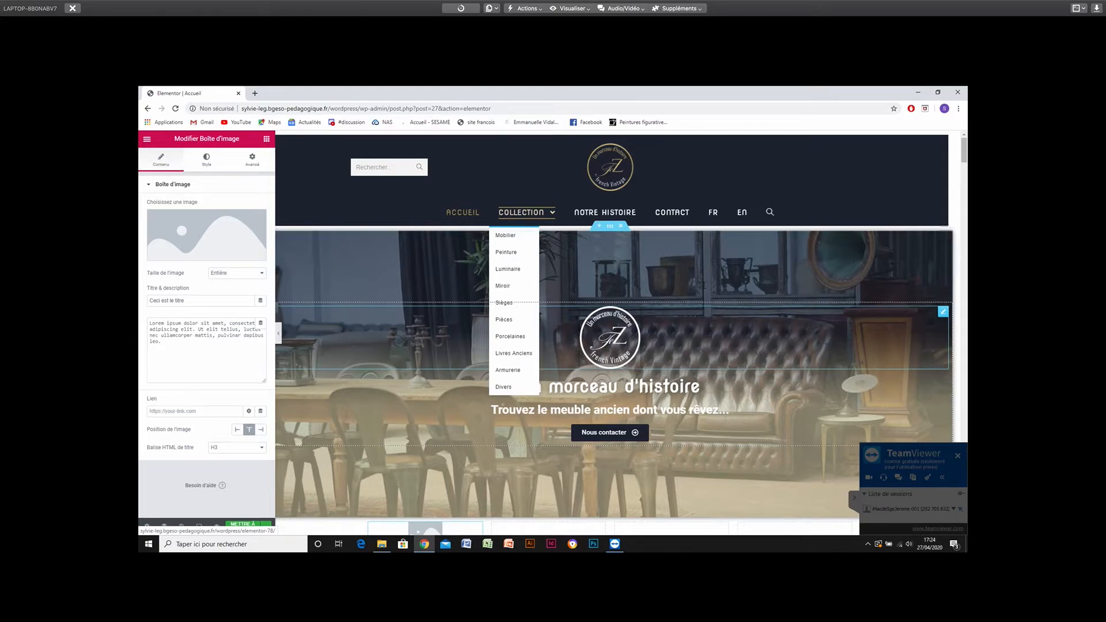
scroll(704, 288, "down", 4)
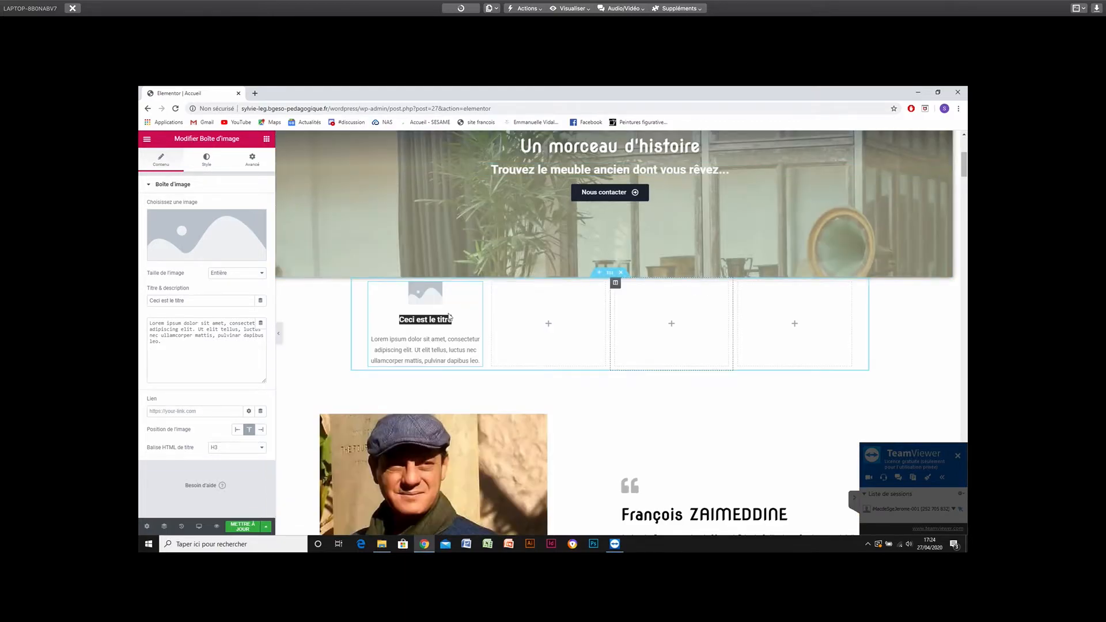
triple_click(182, 301)
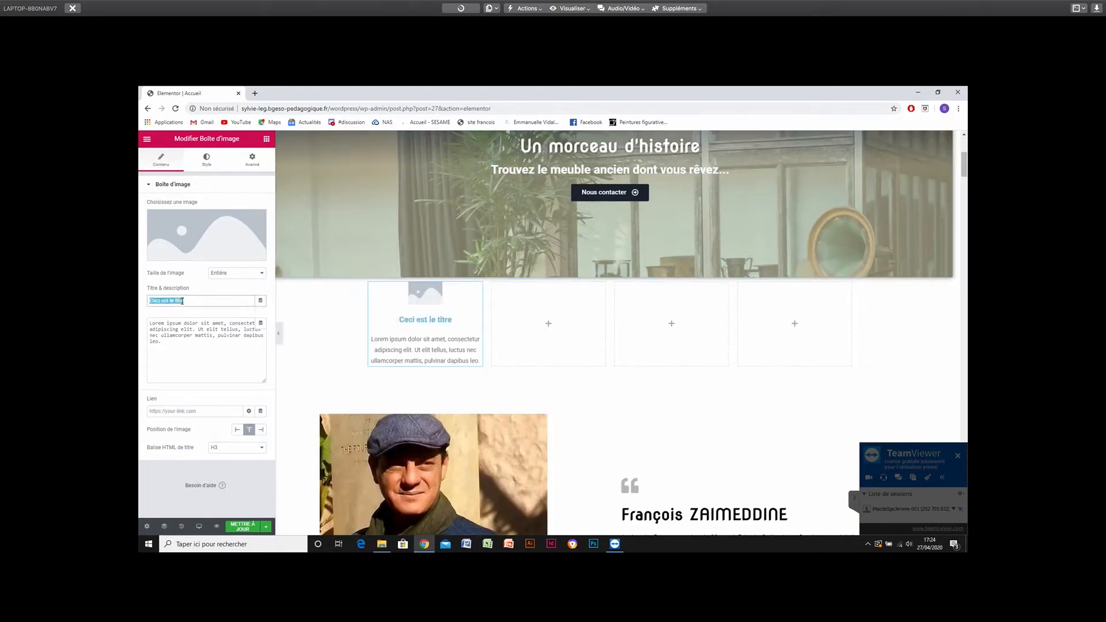
type("Mobilier")
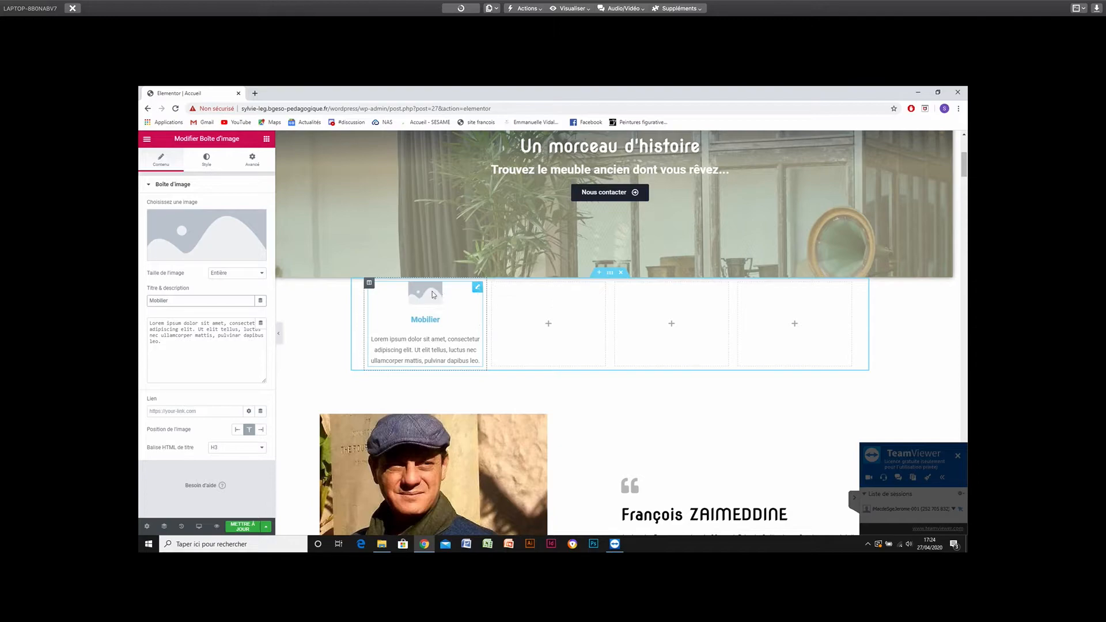
Insert the wooden side table photo IMG_2947 from the media library as the Mobilier box's image.
left_click(197, 234)
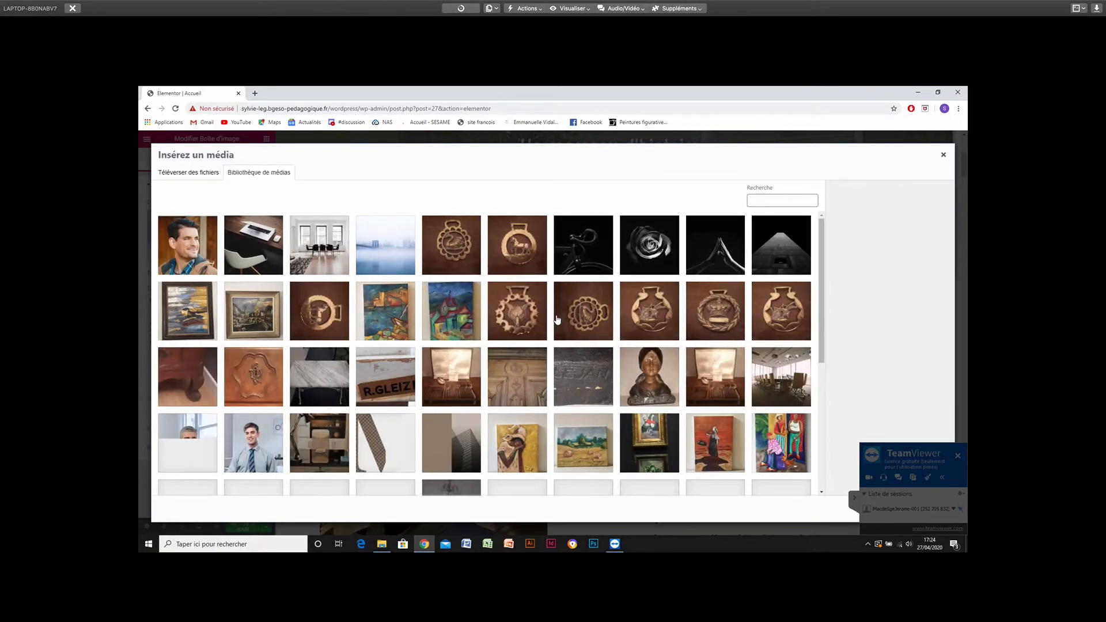
scroll(559, 317, "down", 2)
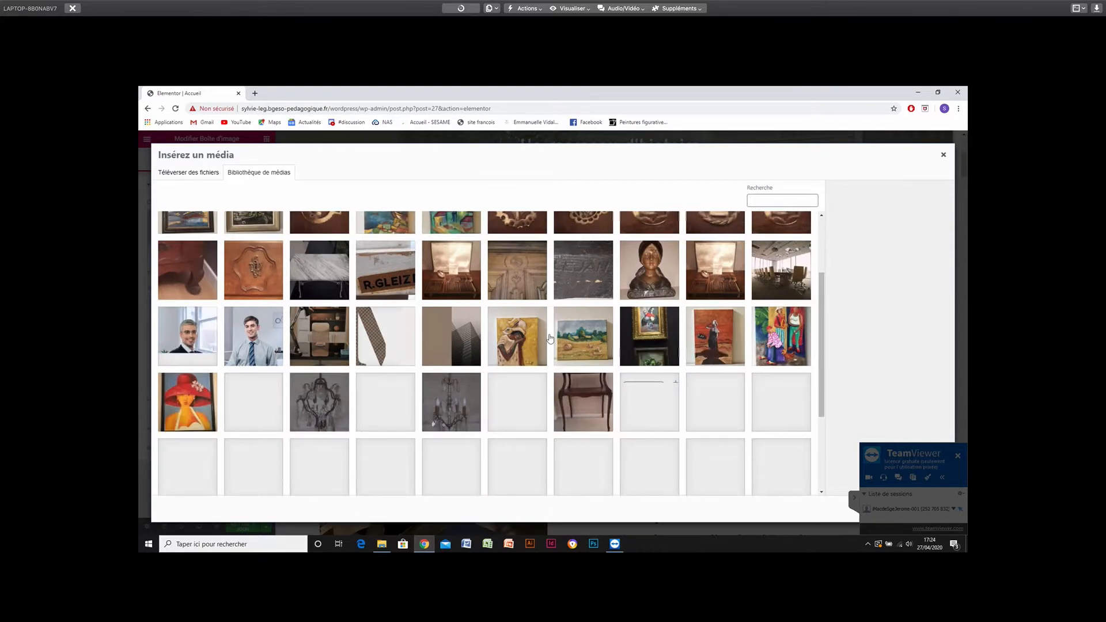
scroll(551, 339, "down", 3)
scroll(551, 339, "up", 2)
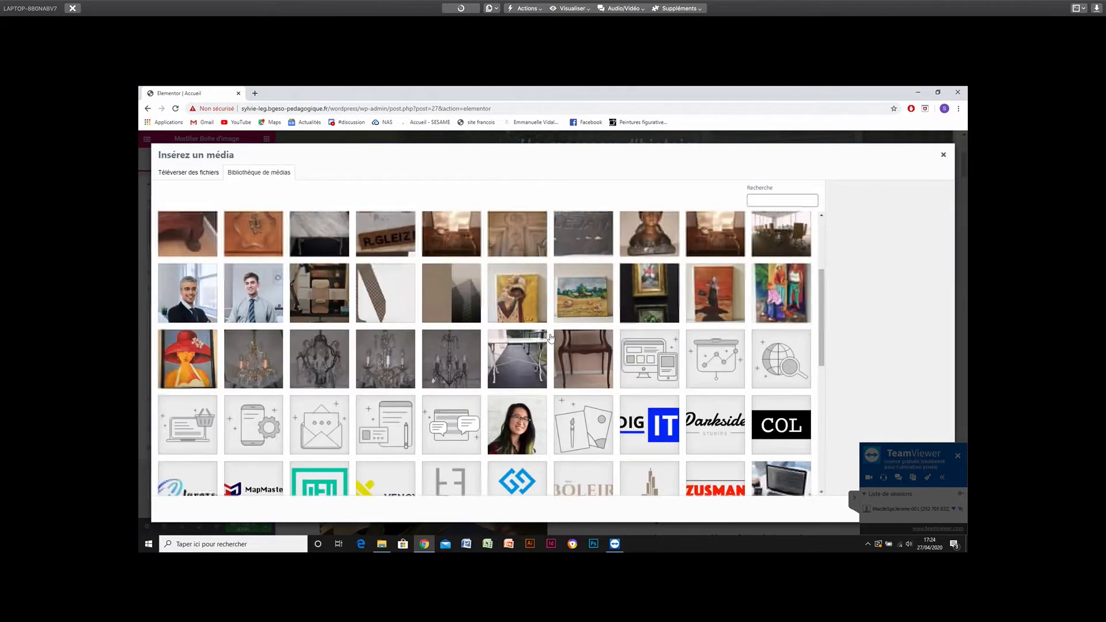
scroll(553, 341, "up", 3)
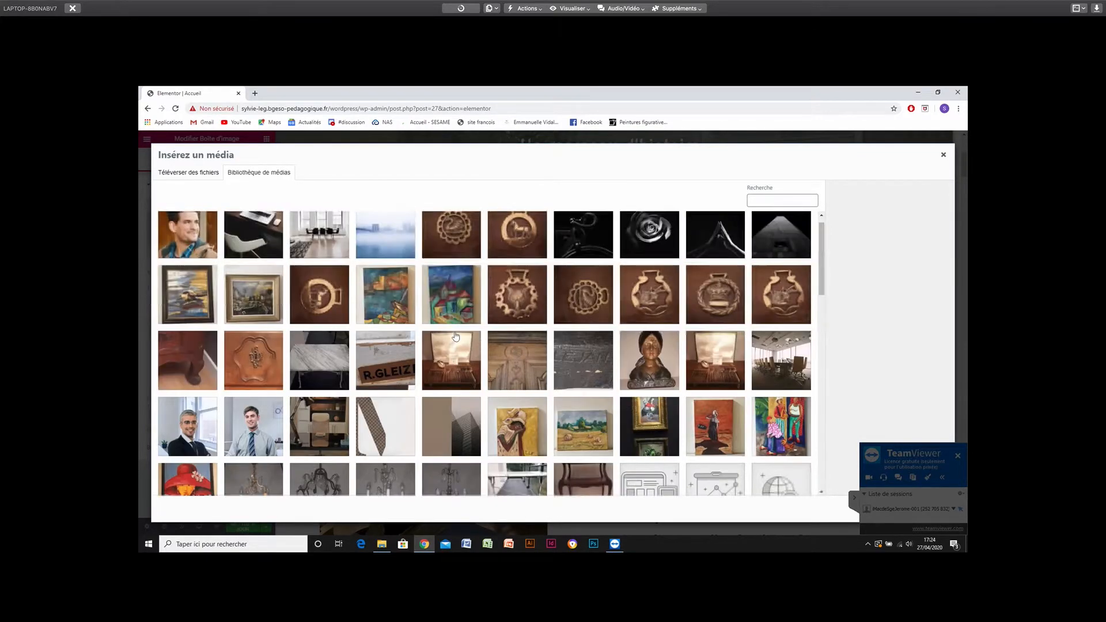
scroll(510, 348, "down", 1)
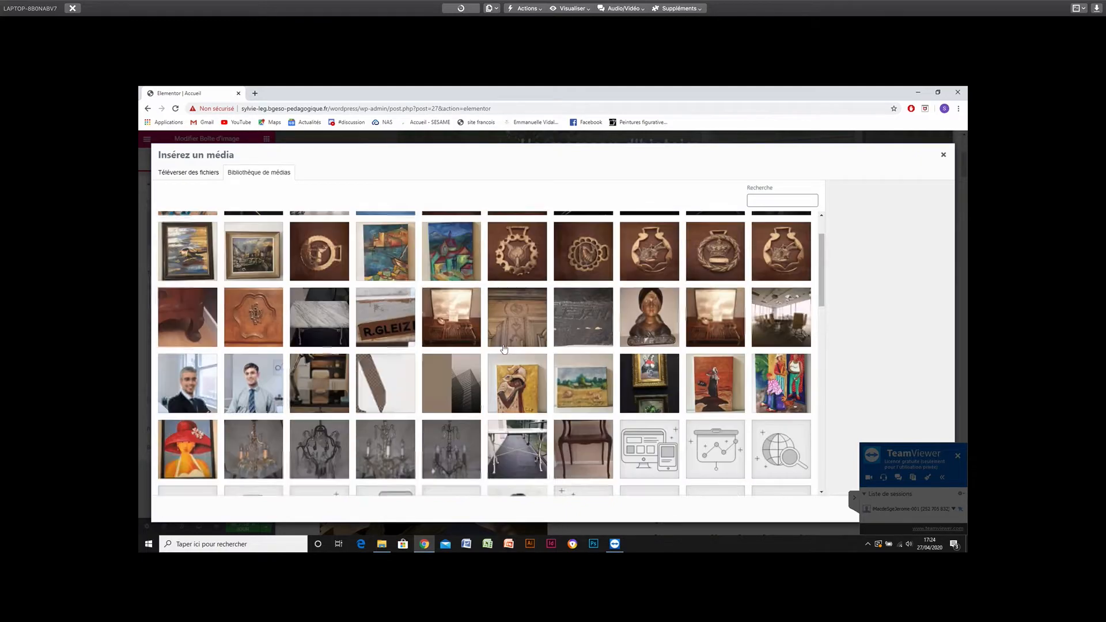
left_click(359, 367)
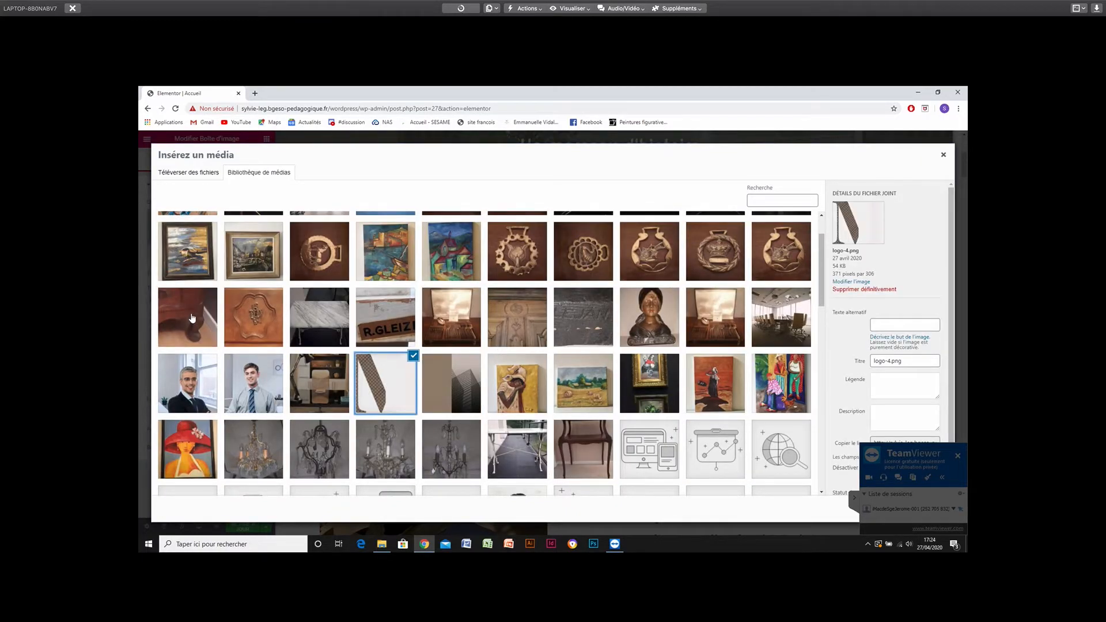
left_click(599, 441)
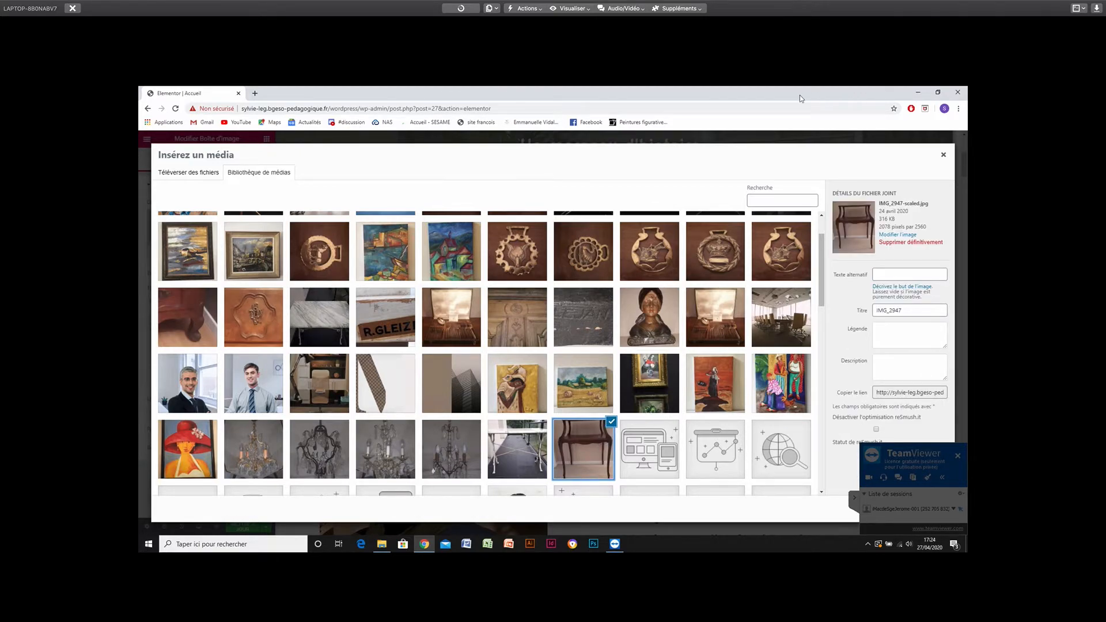
left_click_drag(785, 97, 589, 127)
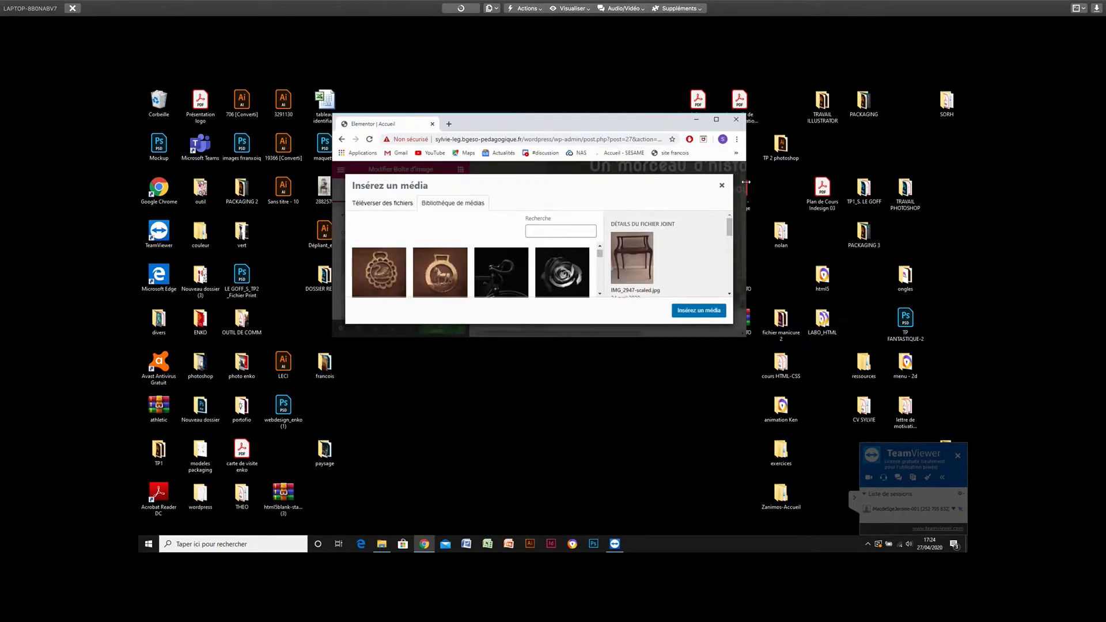
left_click(716, 119)
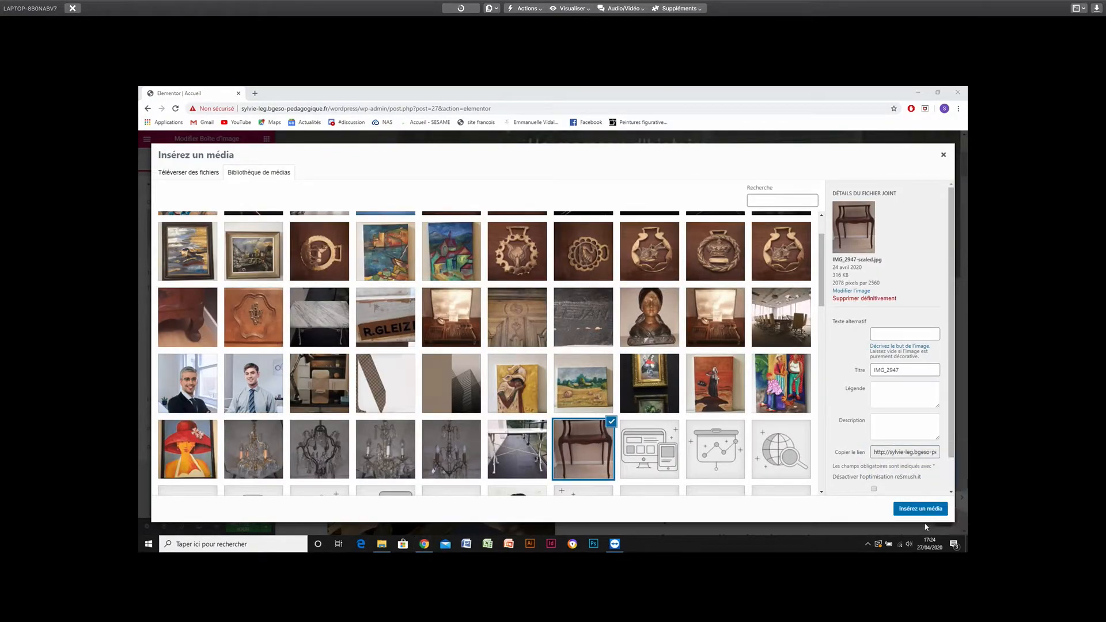
left_click(923, 510)
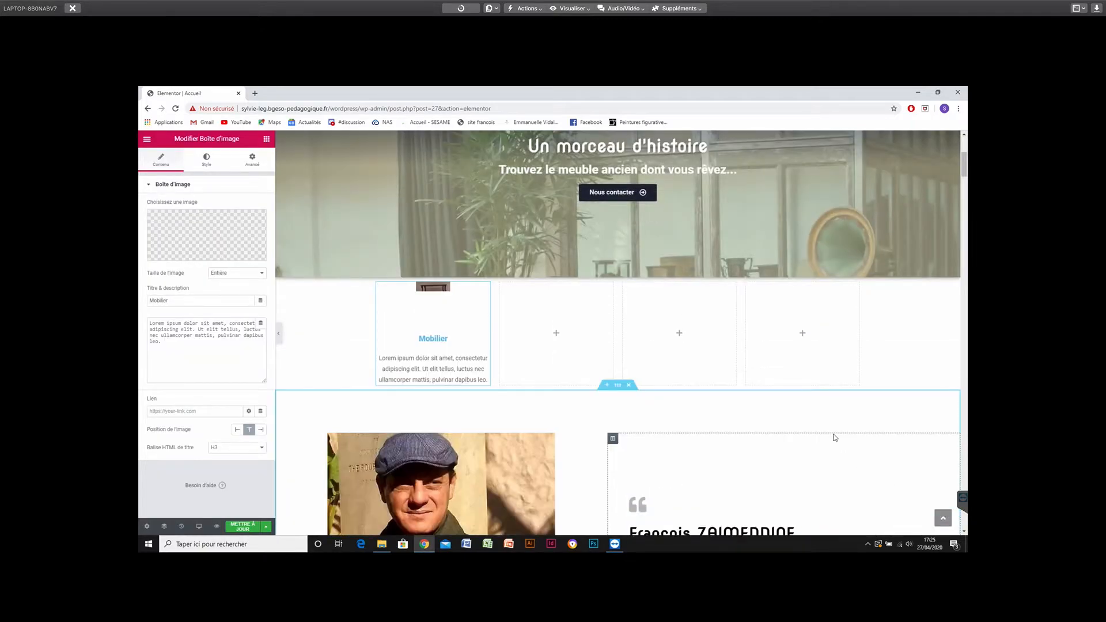
Set the width of the Mobilier box's image to 100 %.
left_click(205, 163)
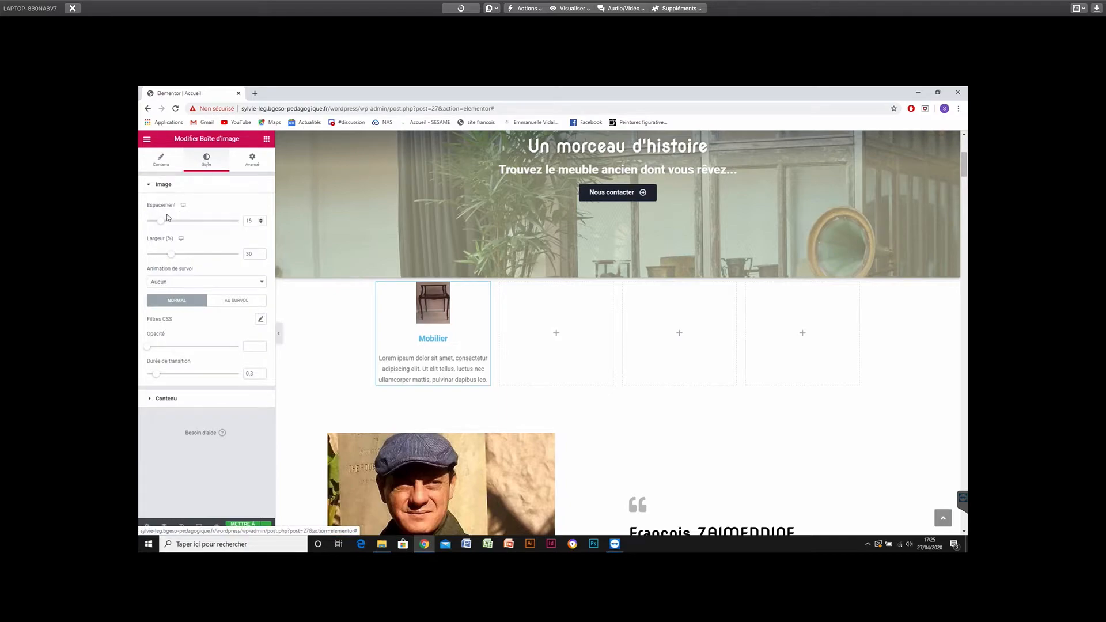
left_click_drag(225, 260, 256, 258)
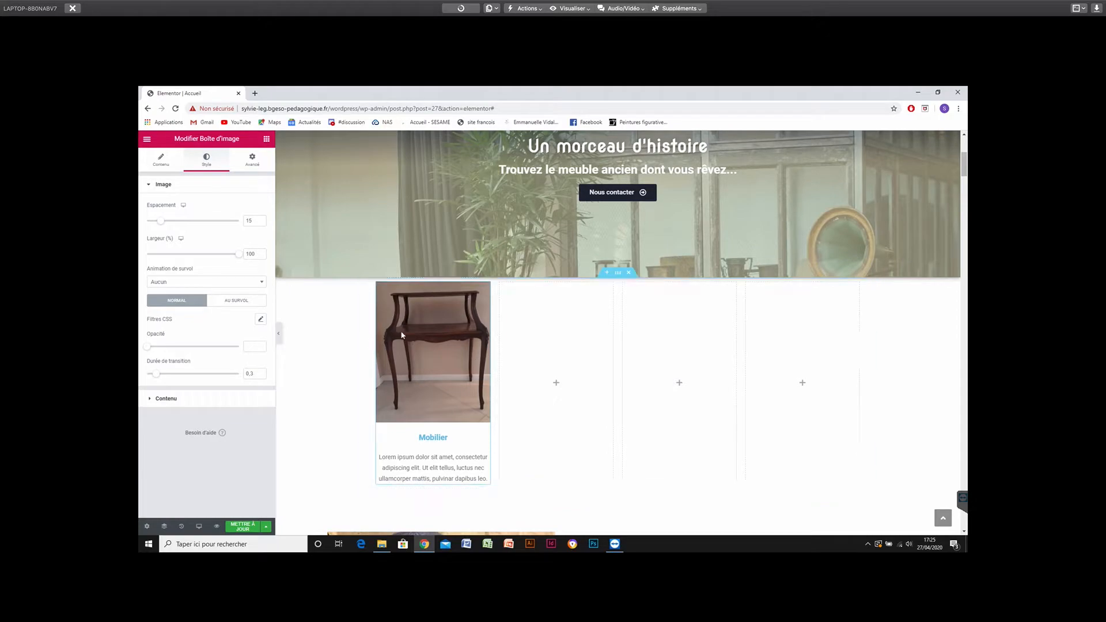
Replace the Mobilier box's image with the wooden furniture leg photo IMG_2906 from the media library.
left_click(163, 161)
left_click(223, 235)
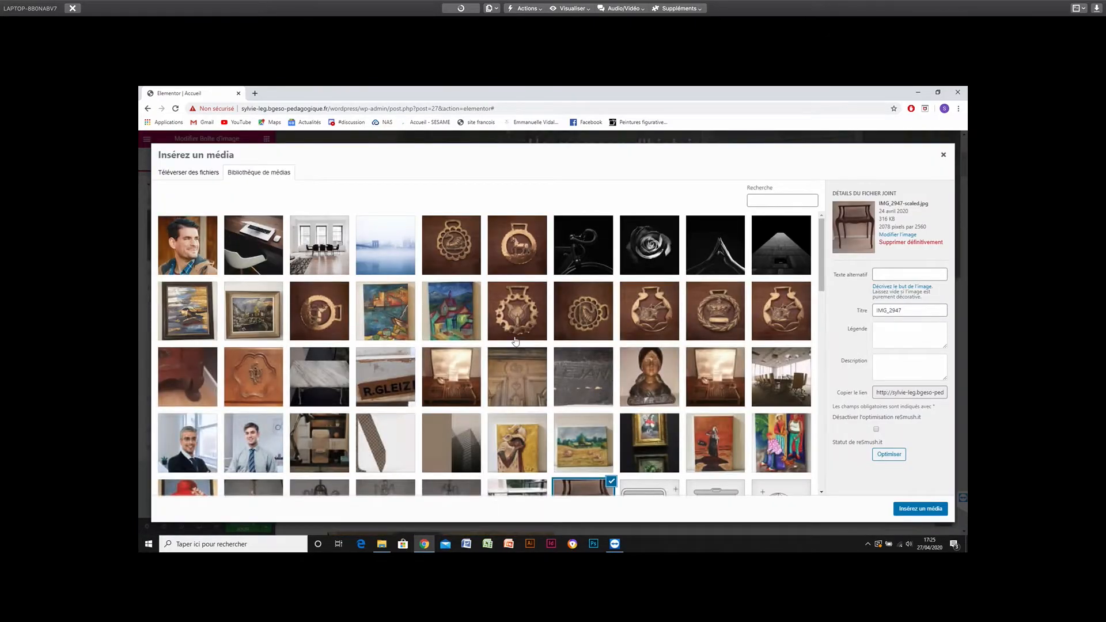
left_click(194, 368)
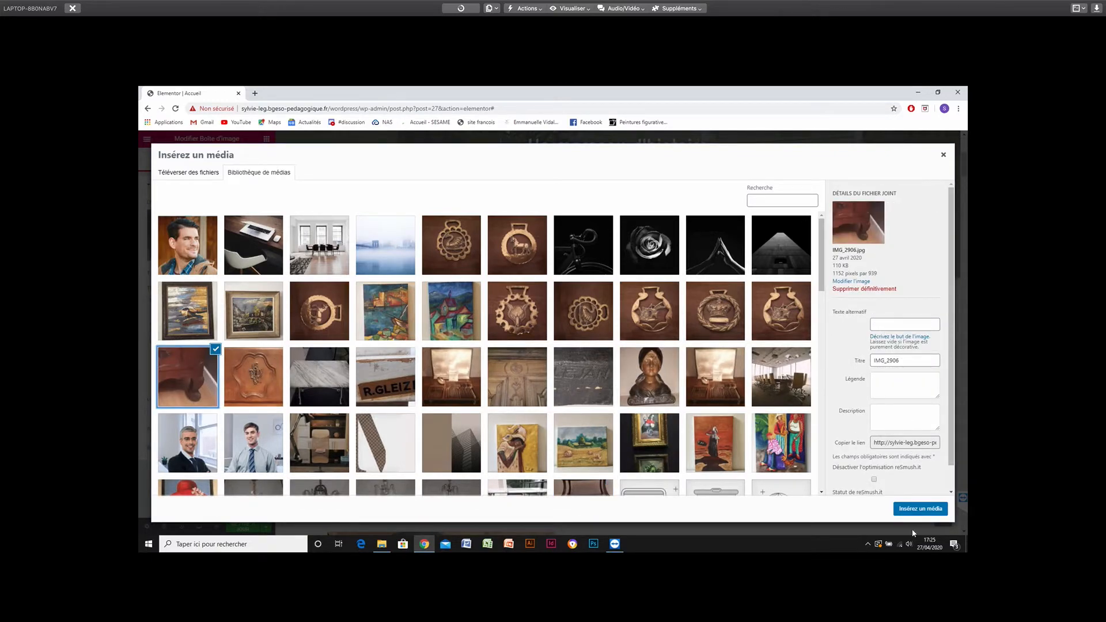
left_click(917, 510)
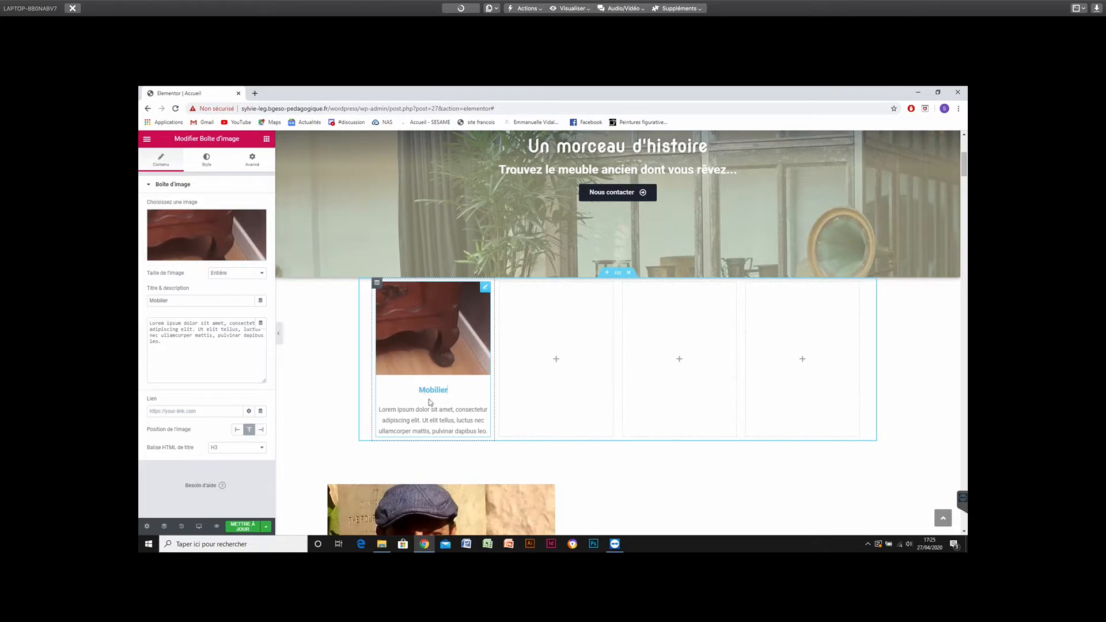
Try to copy the background colour code of the hero banner's "Nous contacter" button.
left_click(427, 419)
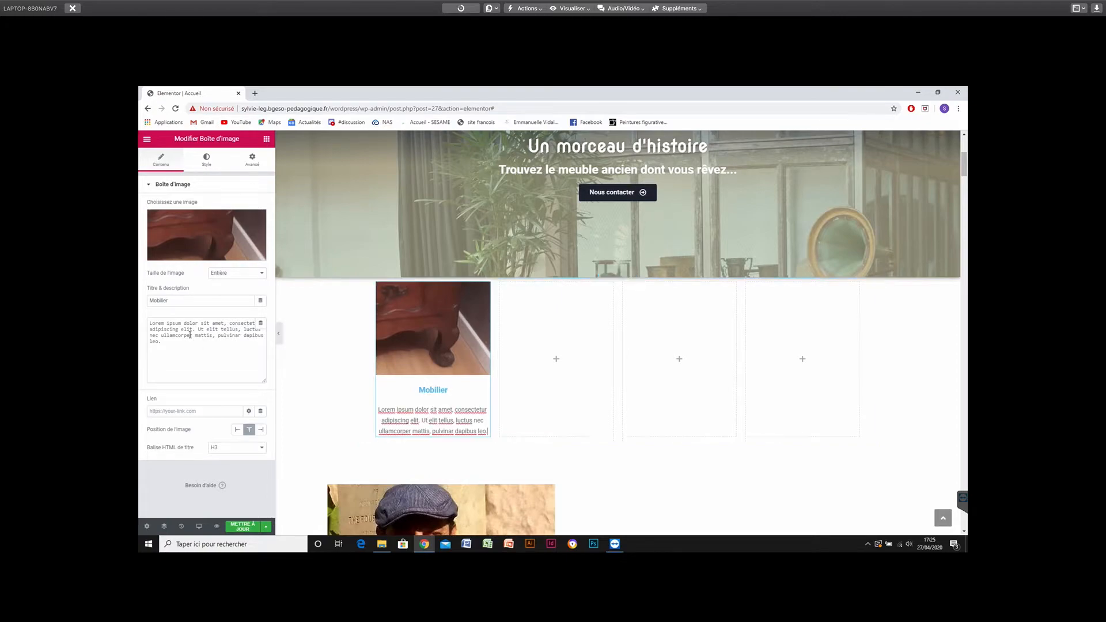
left_click(205, 162)
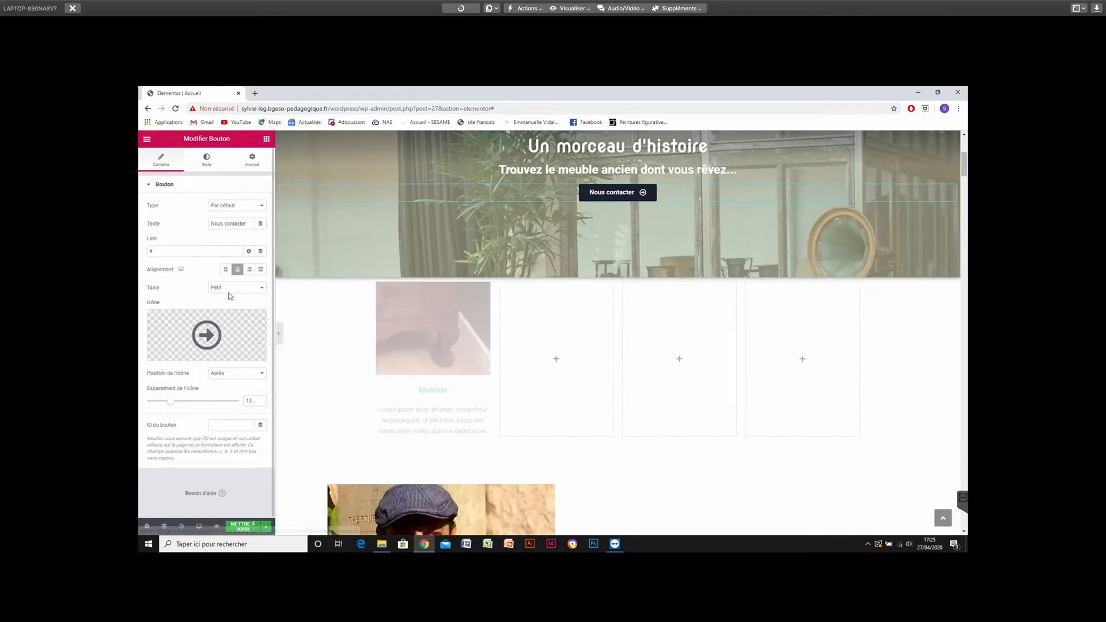
left_click(207, 160)
left_click(260, 279)
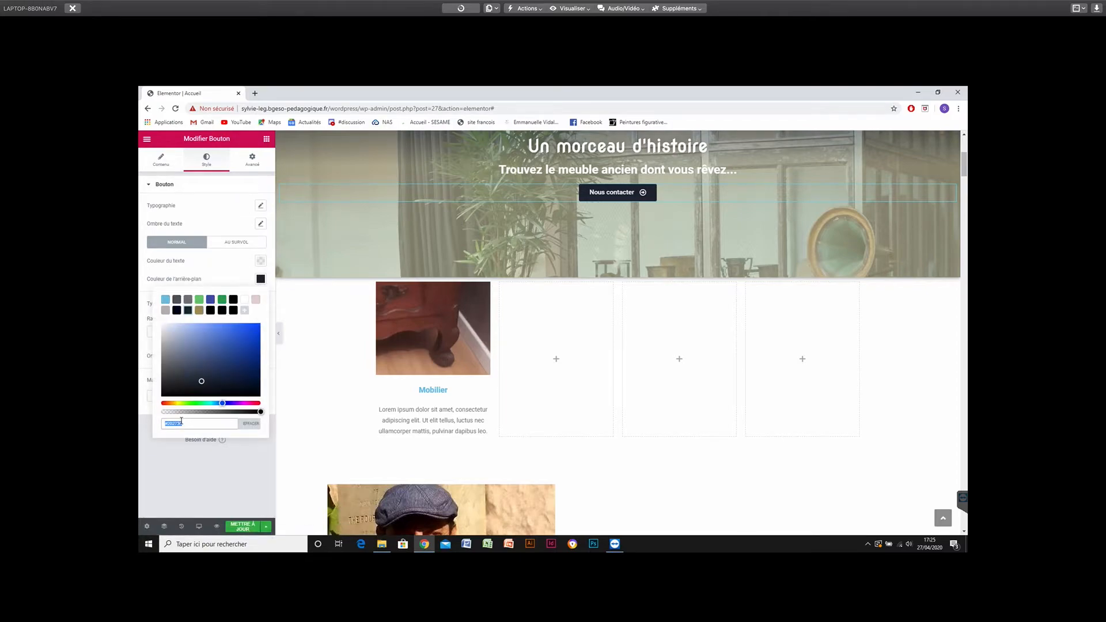
key("ctrl+c")
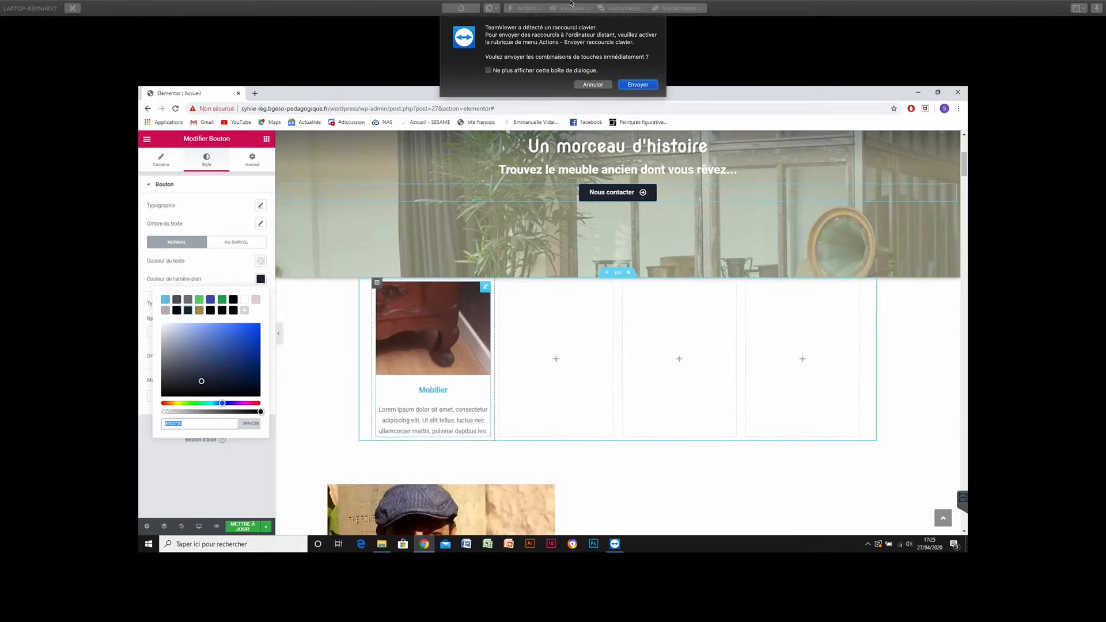
left_click(592, 86)
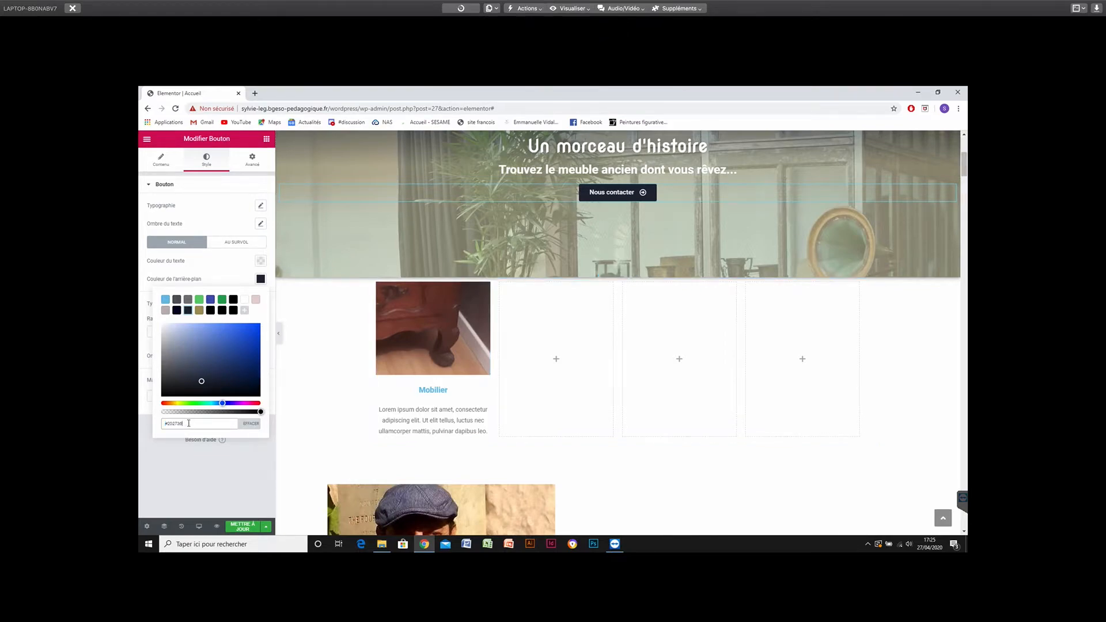
left_click_drag(183, 423, 148, 423)
key("ctrl+a")
Set the Mobilier box's title colour to black, #000000.
left_click(435, 390)
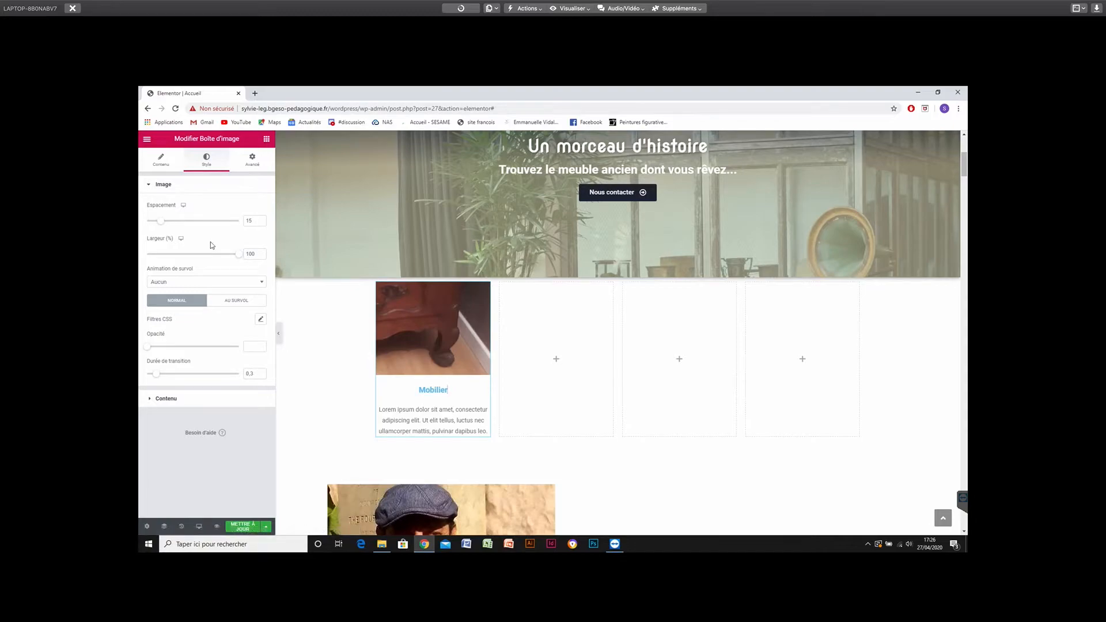
left_click(154, 399)
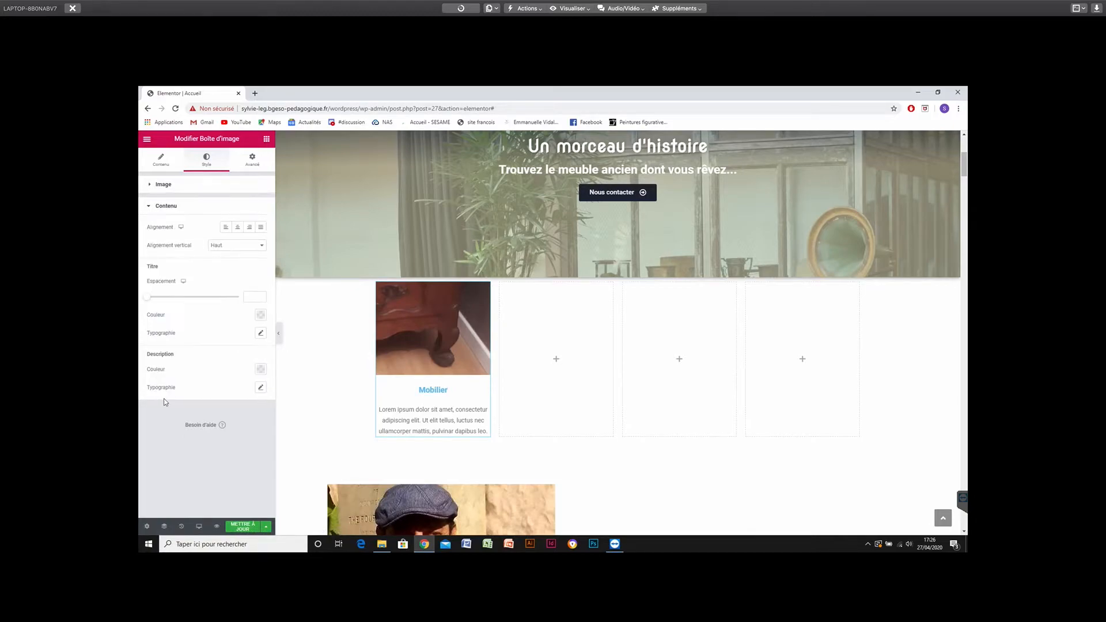
left_click(262, 317)
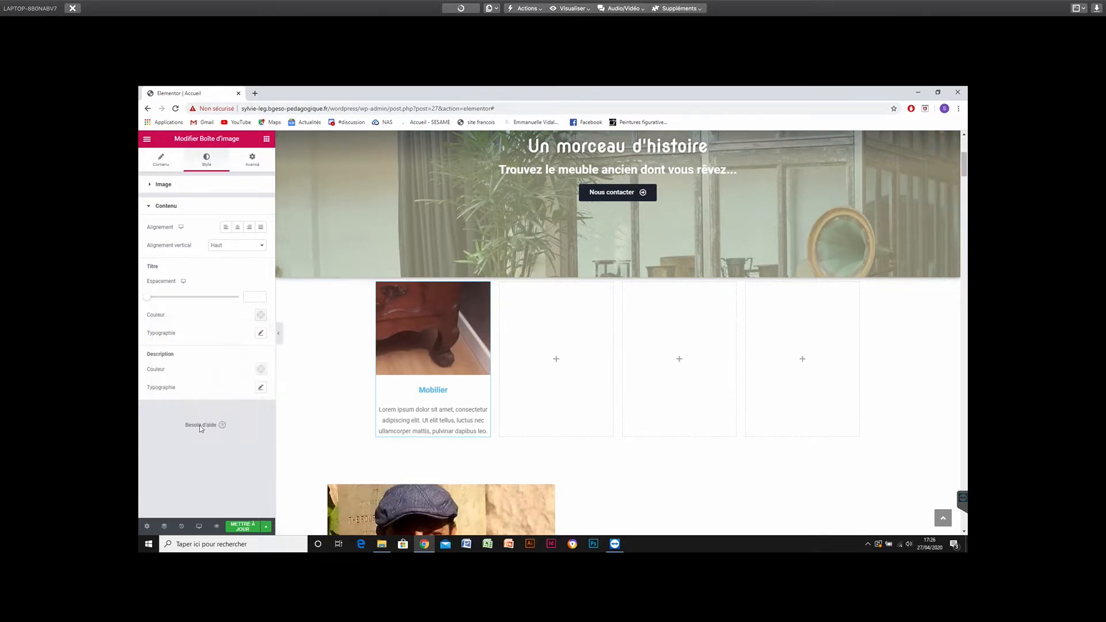
left_click(409, 389)
left_click(260, 316)
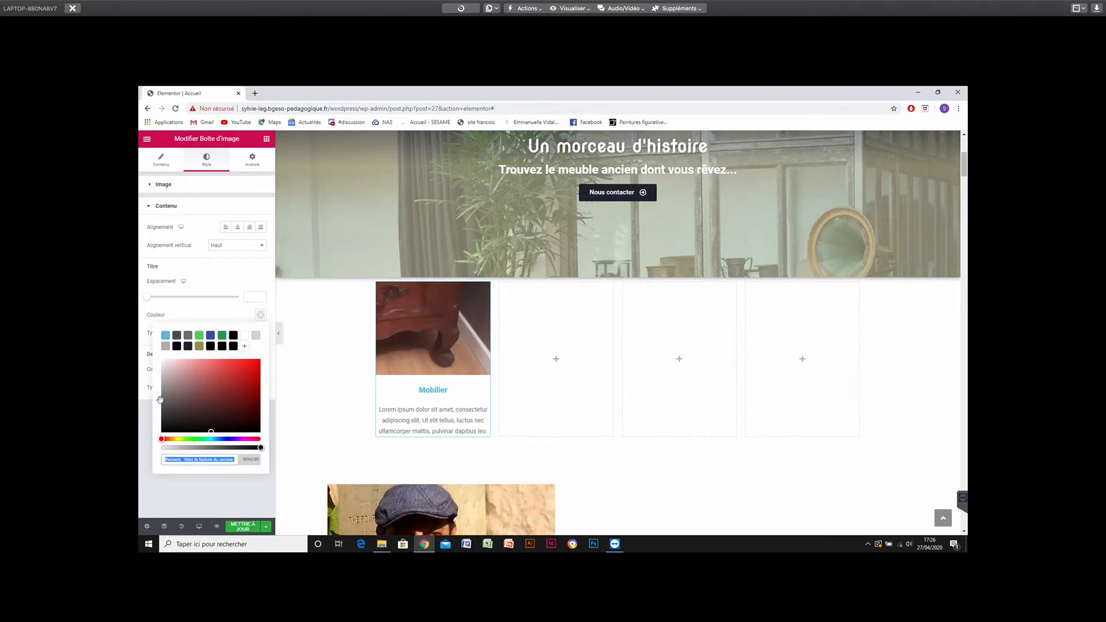
left_click(161, 430)
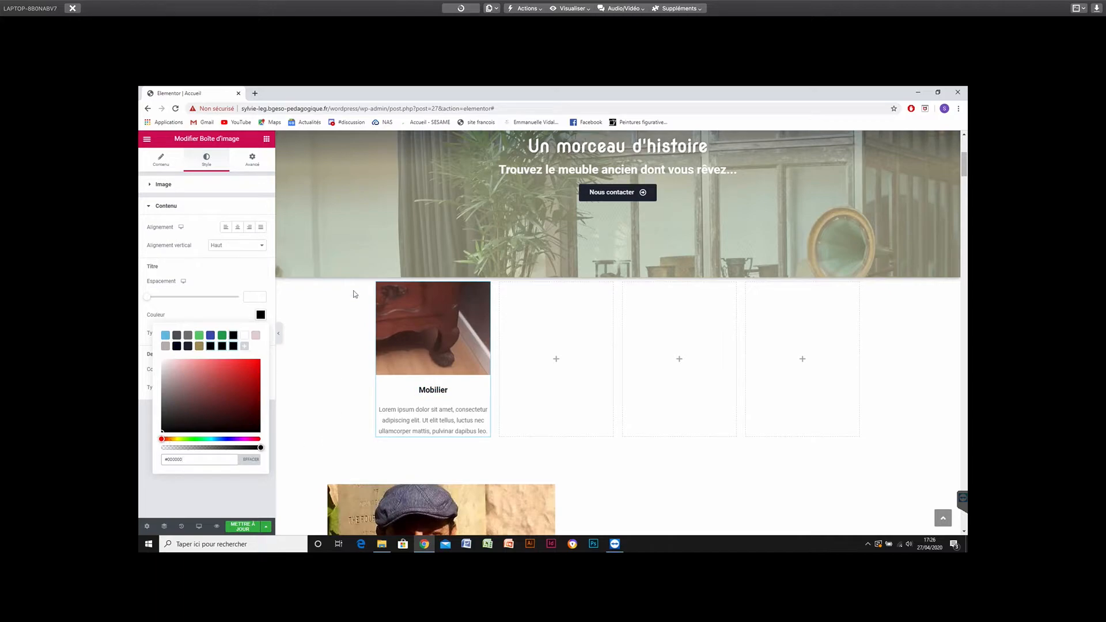
Set the Mobilier box's description colour to black, #000000.
left_click(436, 420)
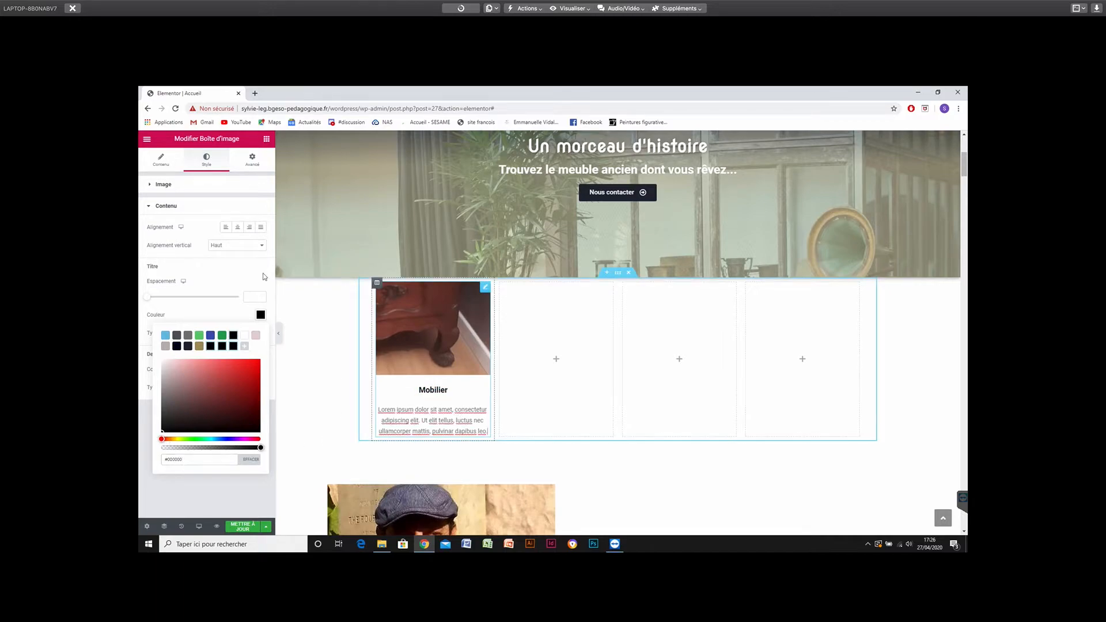
left_click(152, 206)
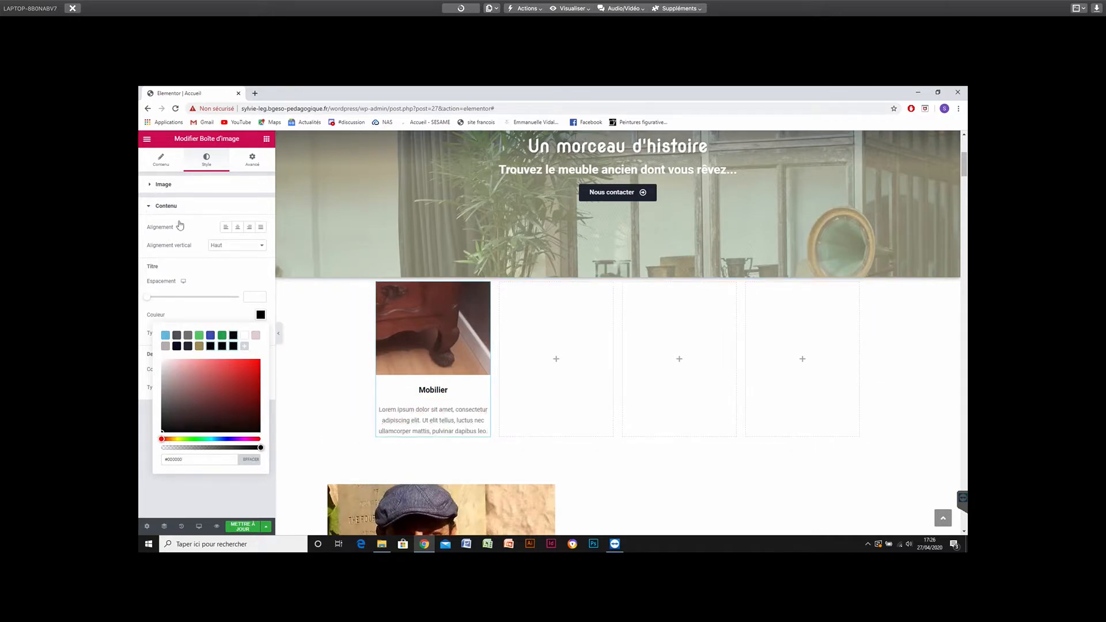
left_click(148, 208)
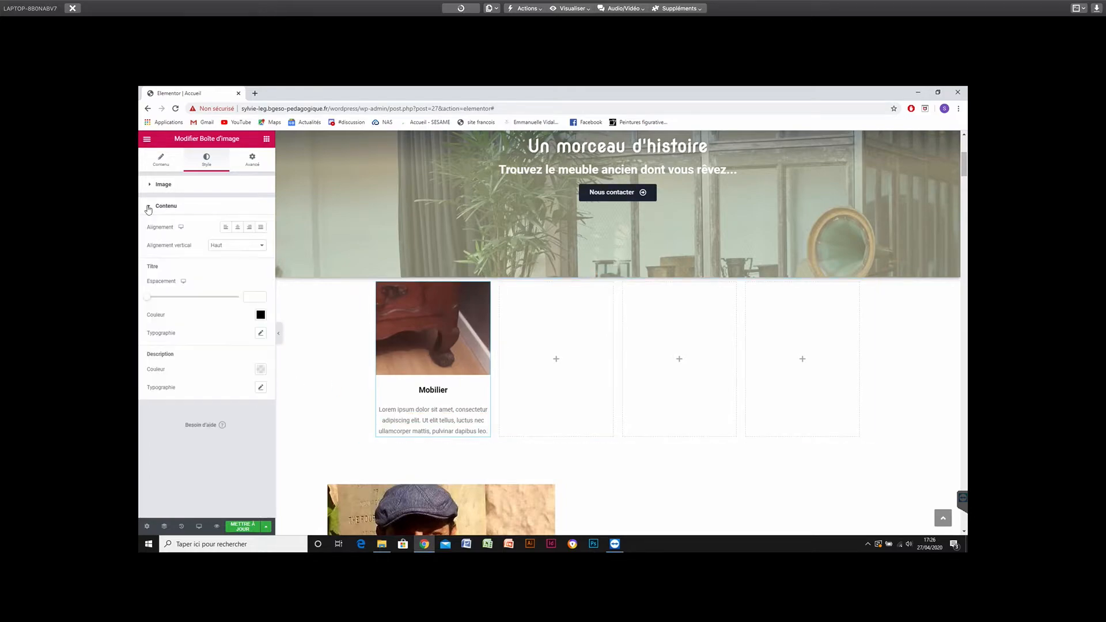
left_click(261, 373)
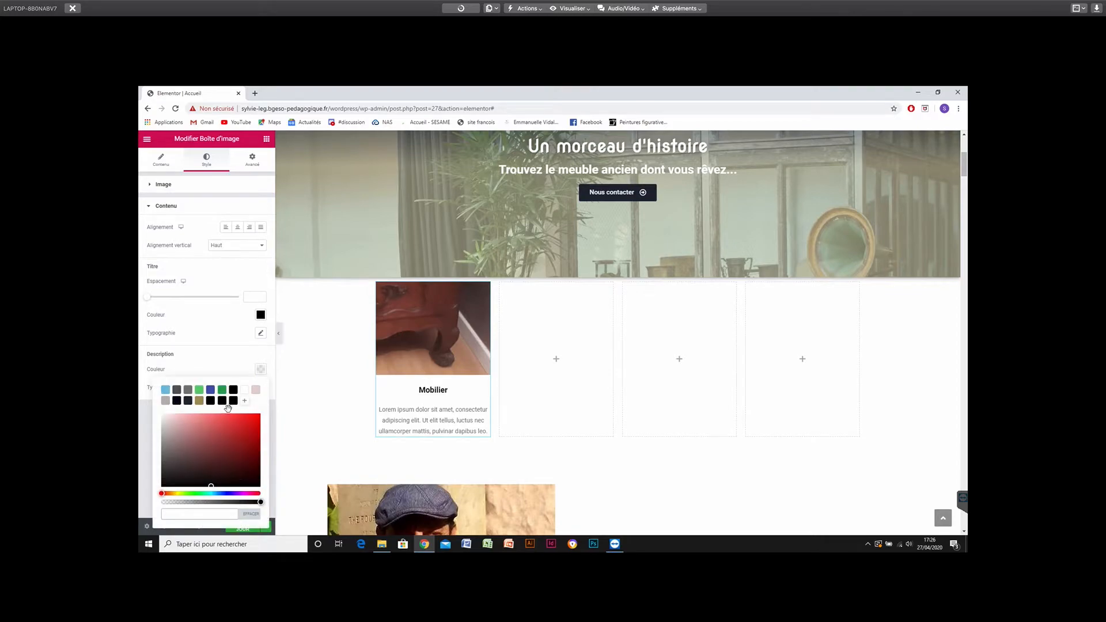
left_click_drag(173, 469, 153, 494)
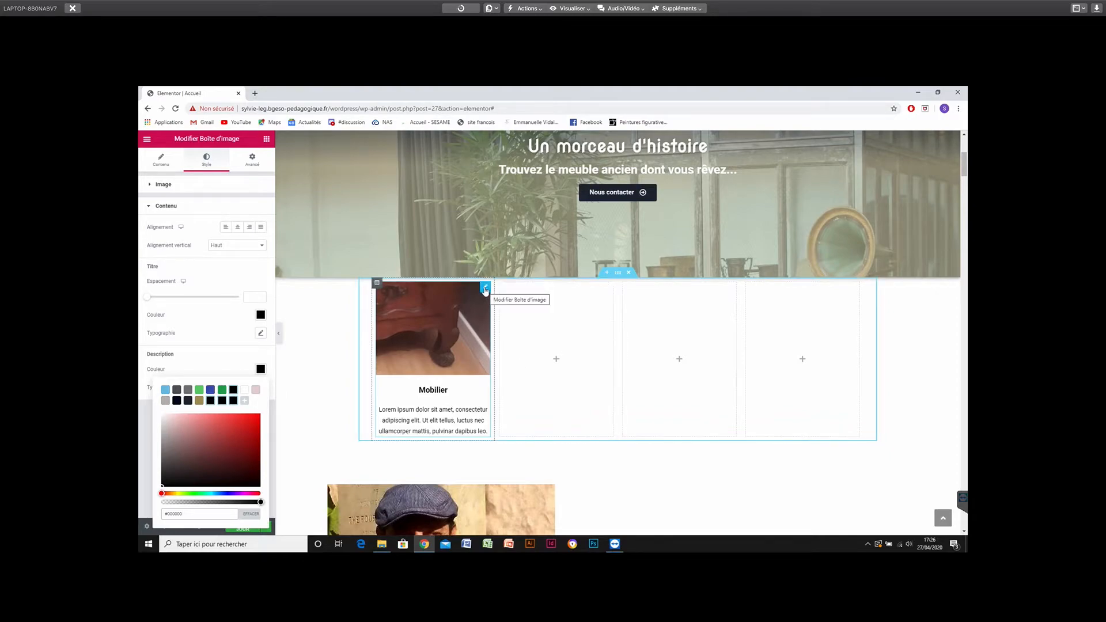
right_click(485, 293)
right_click(488, 300)
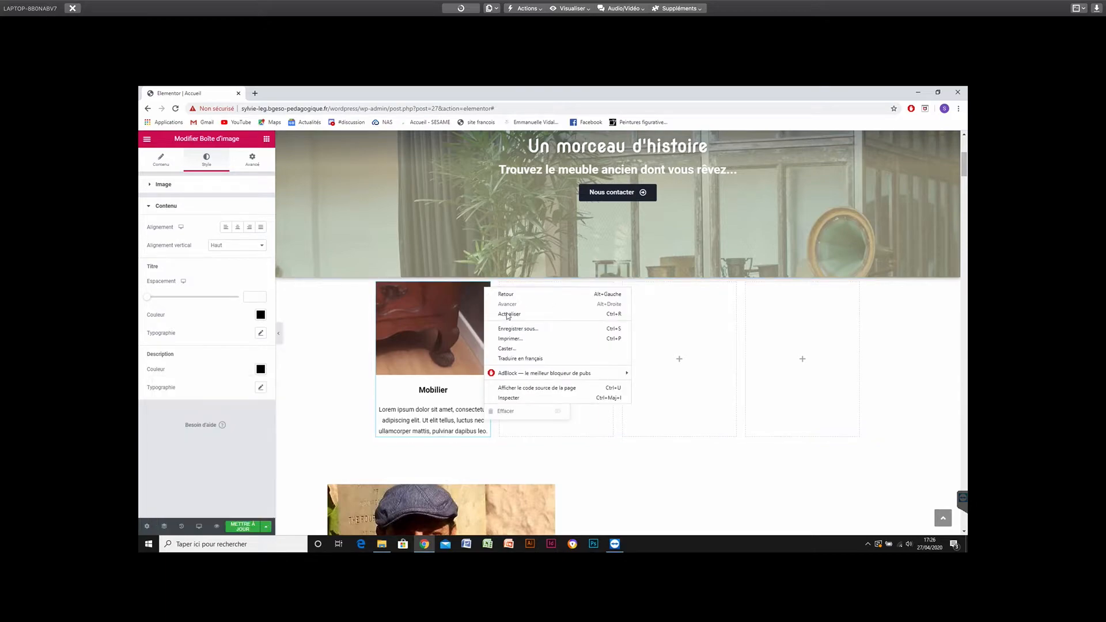
left_click(466, 292)
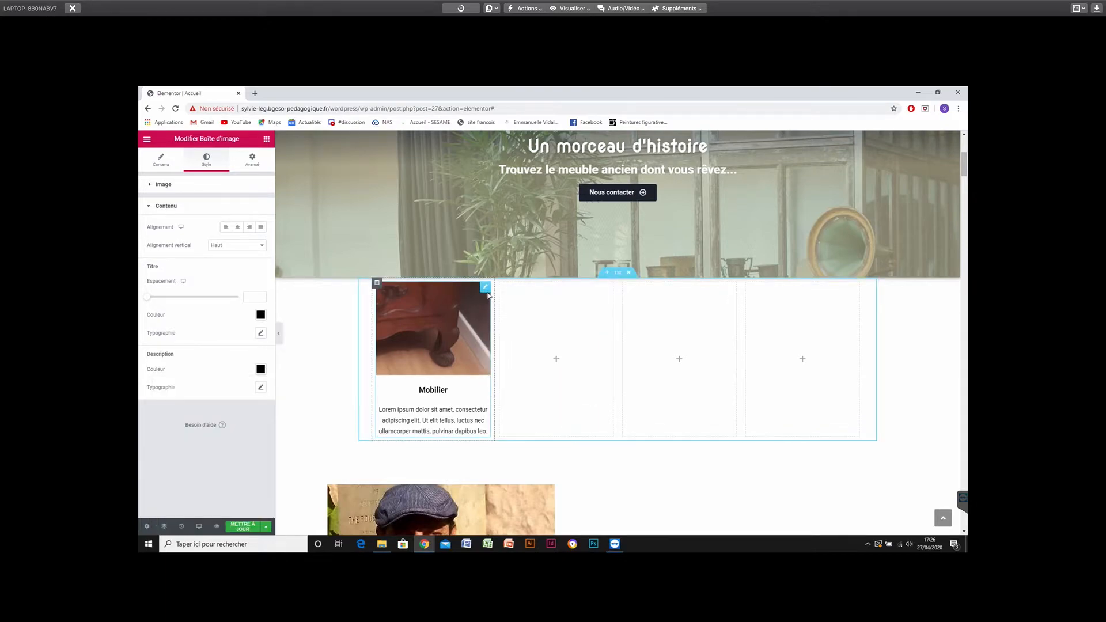
right_click(484, 290)
left_click(478, 296)
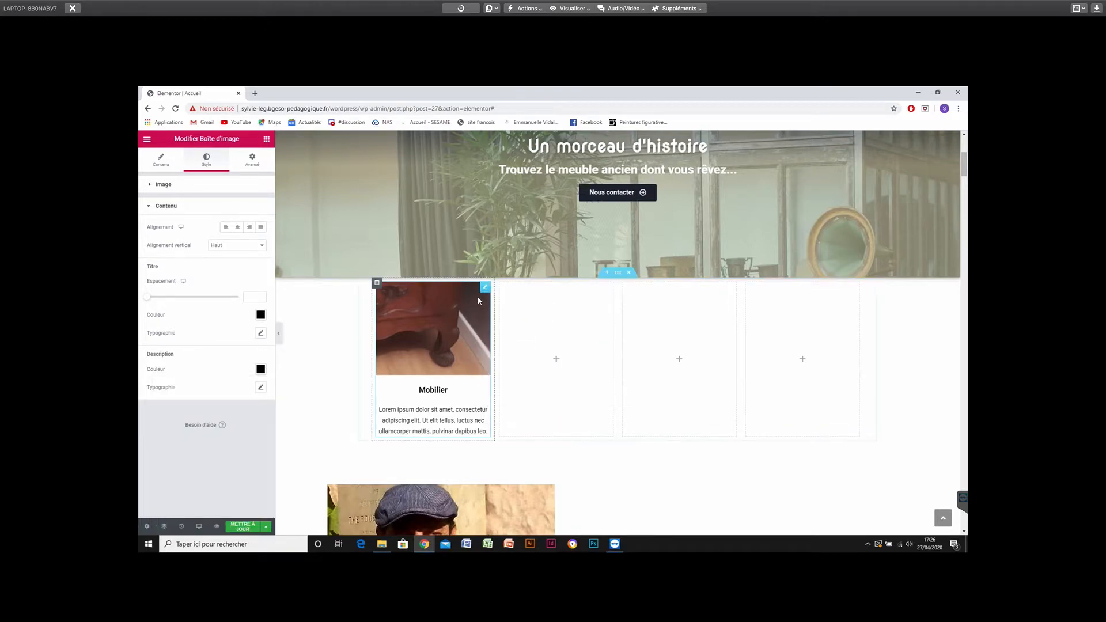
right_click(485, 290)
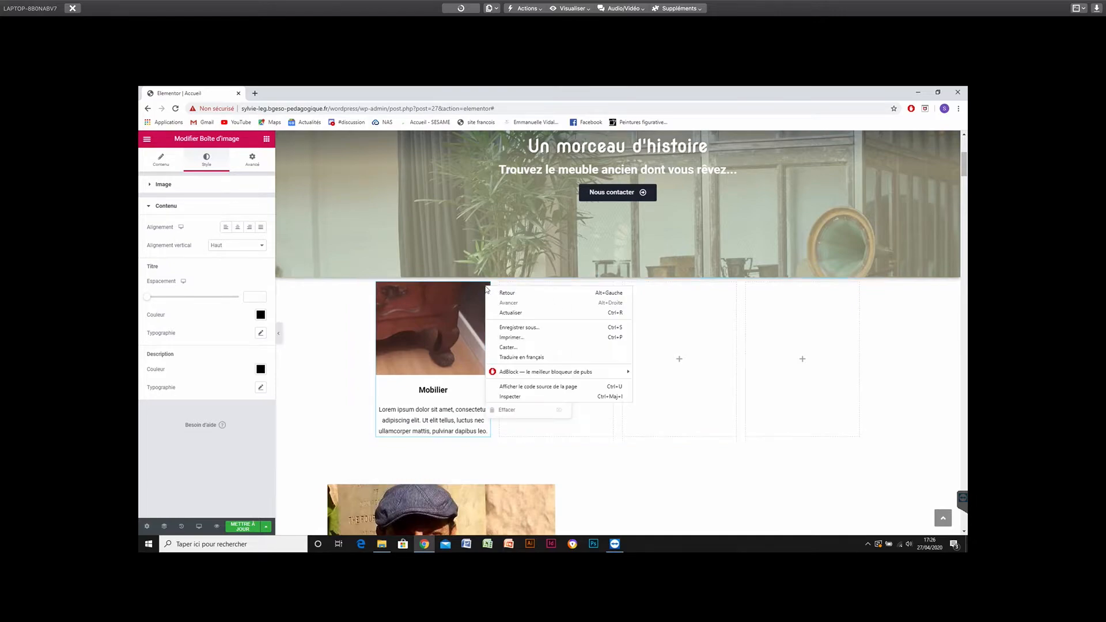
left_click(479, 292)
left_click(482, 291)
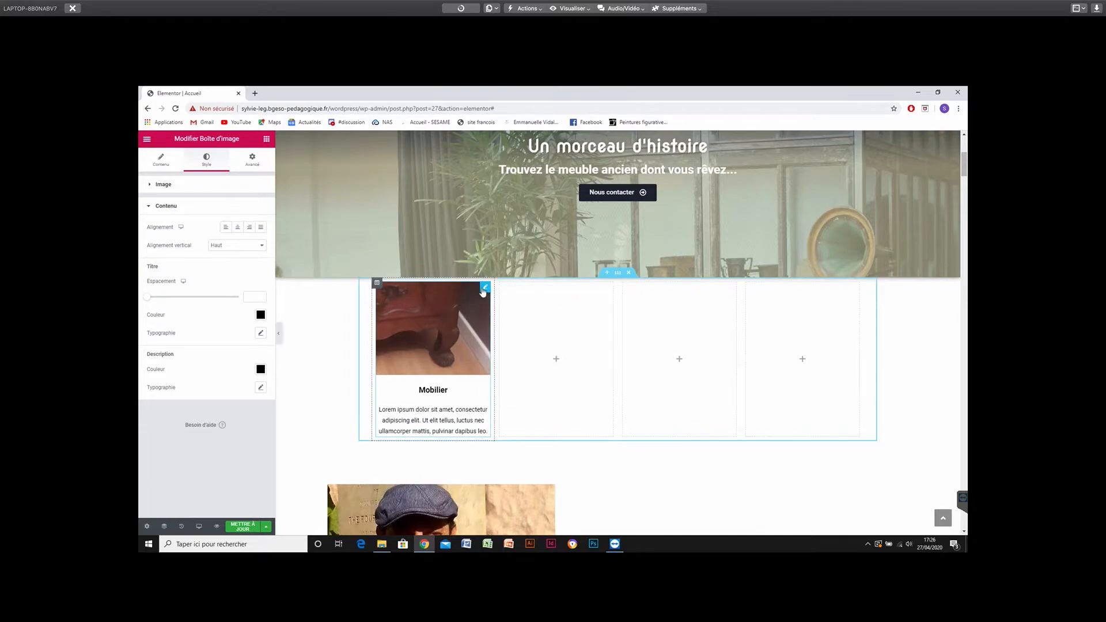
Duplicate the Mobilier image box and move the copy into the section's second column.
right_click(484, 291)
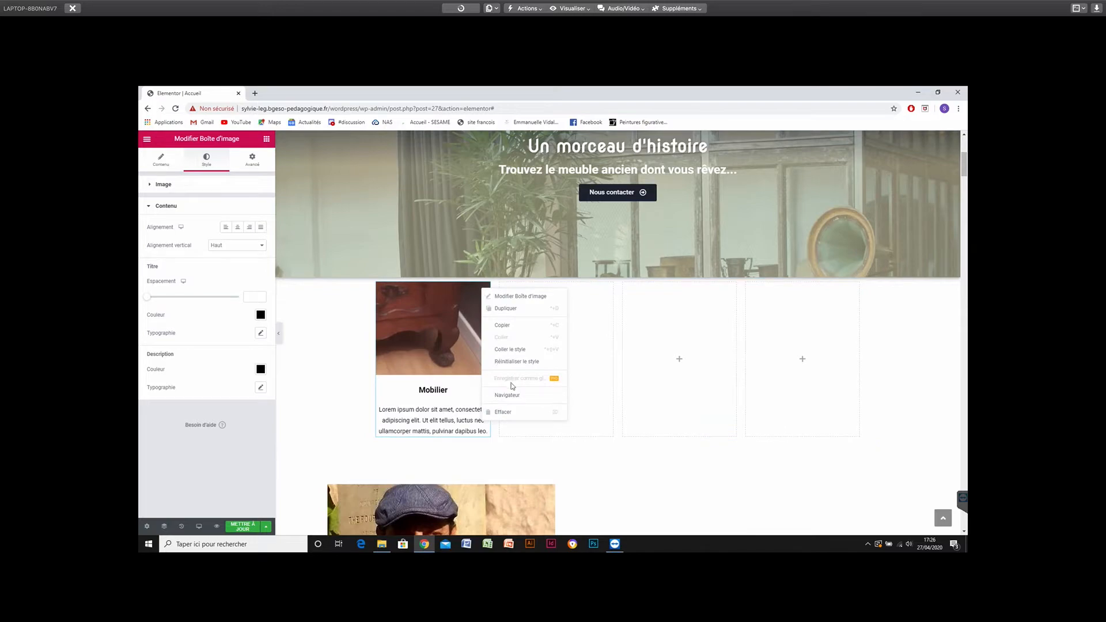
left_click(506, 311)
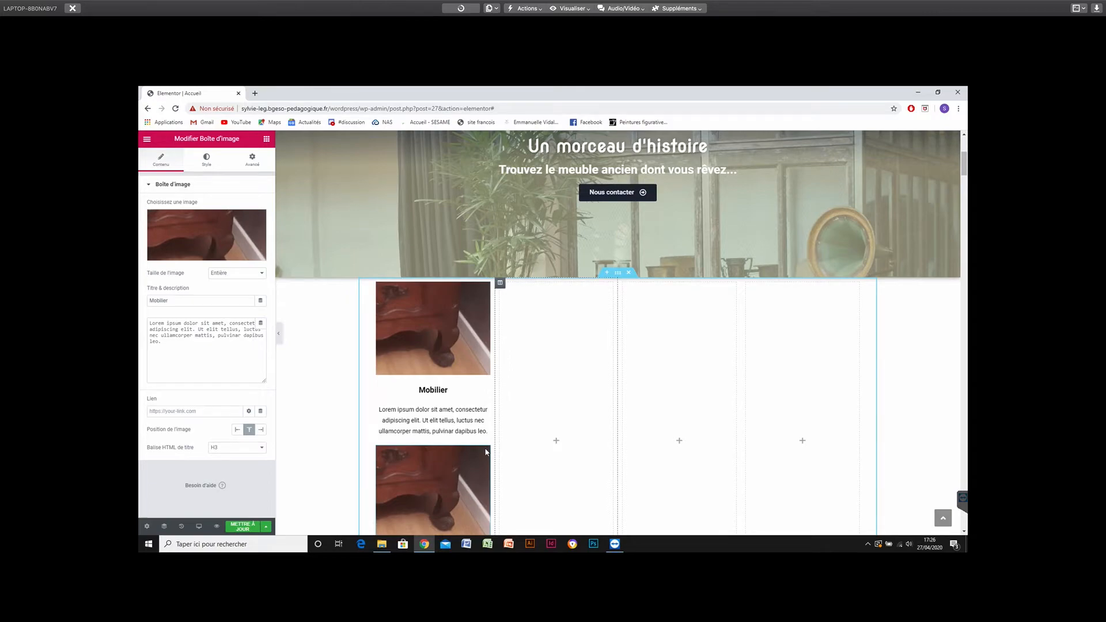
scroll(486, 452, "down", 2)
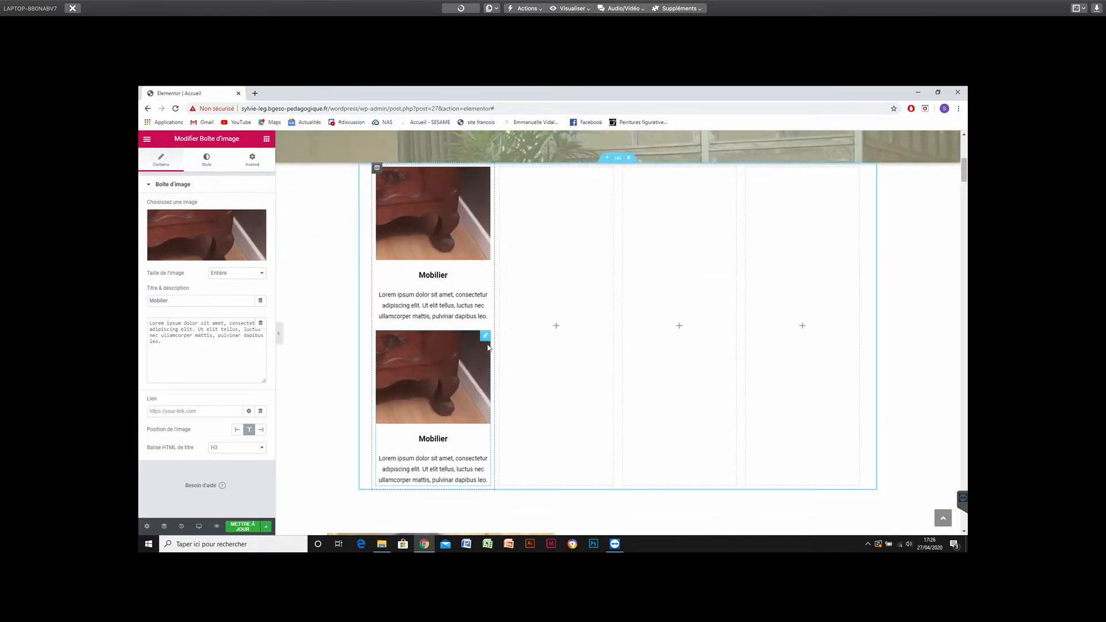
left_click_drag(487, 348, 561, 265)
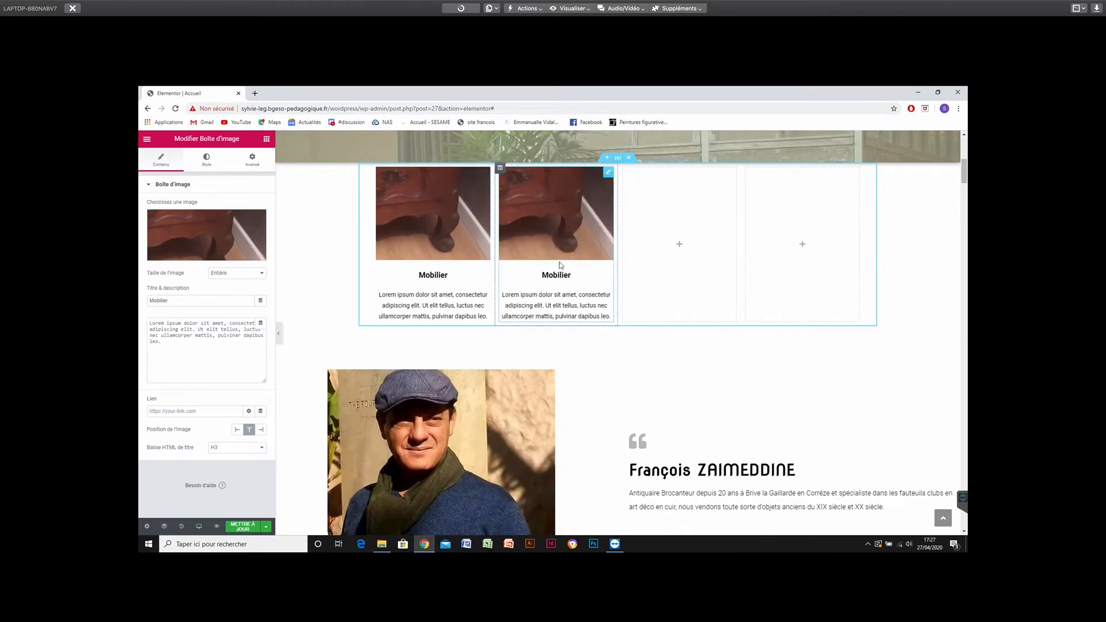
Check the category names in the header's Collection submenu and set the second image box's title to Peinture.
scroll(674, 248, "up", 2)
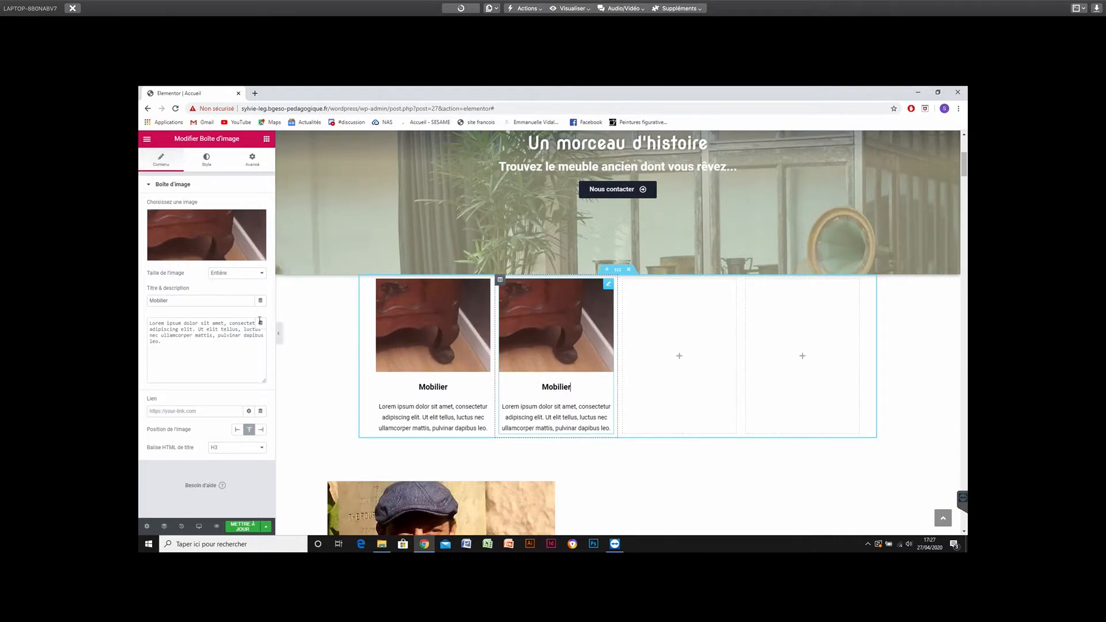
double_click(186, 302)
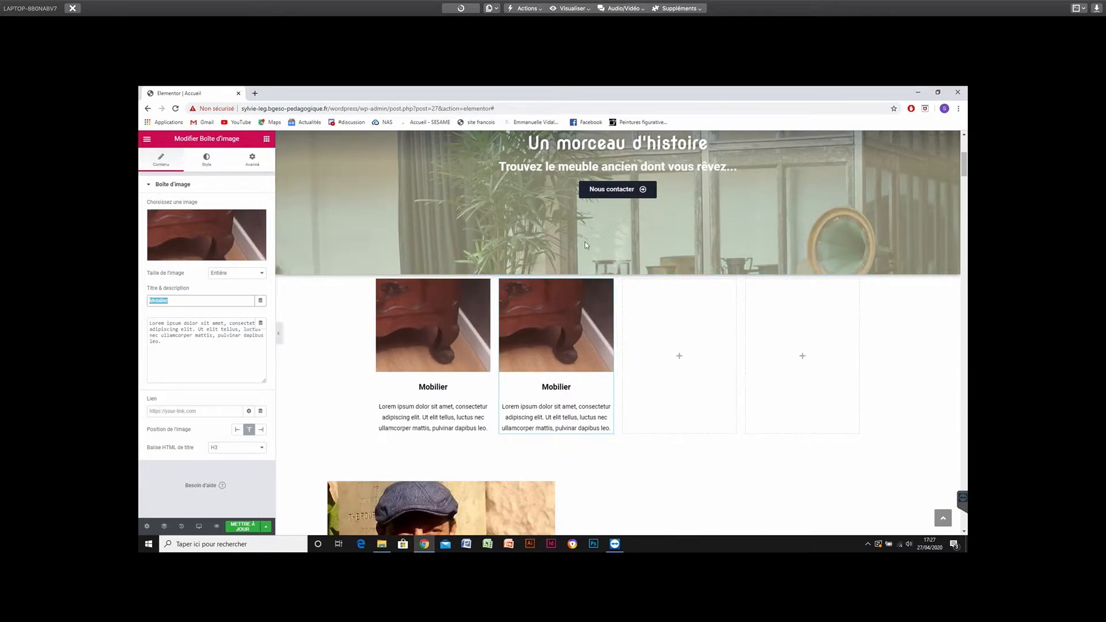
scroll(587, 243, "up", 2)
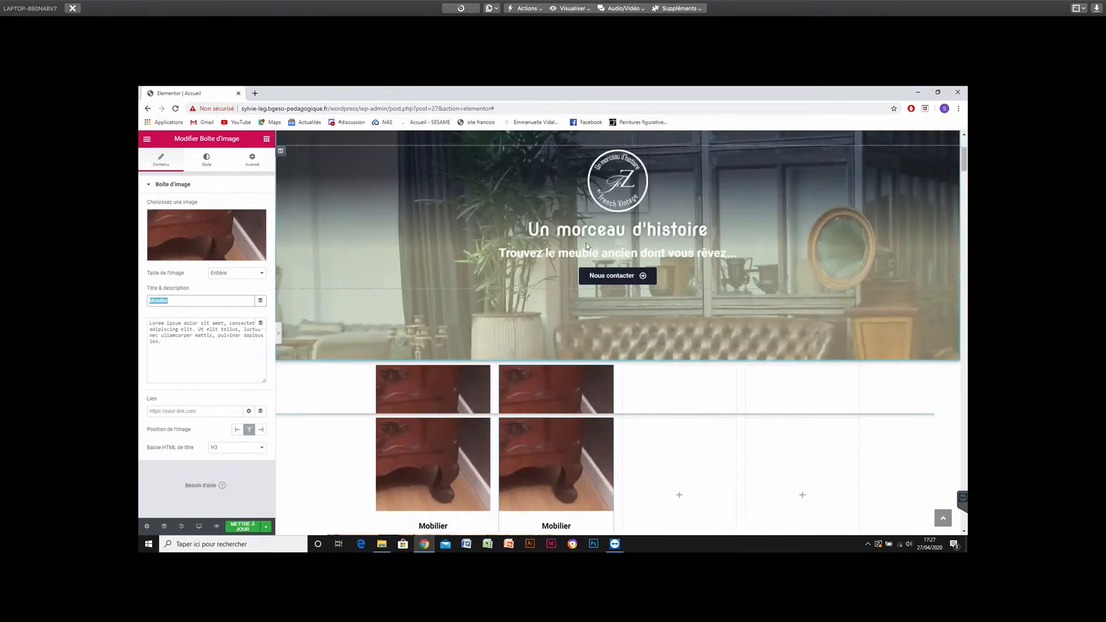
scroll(586, 244, "up", 3)
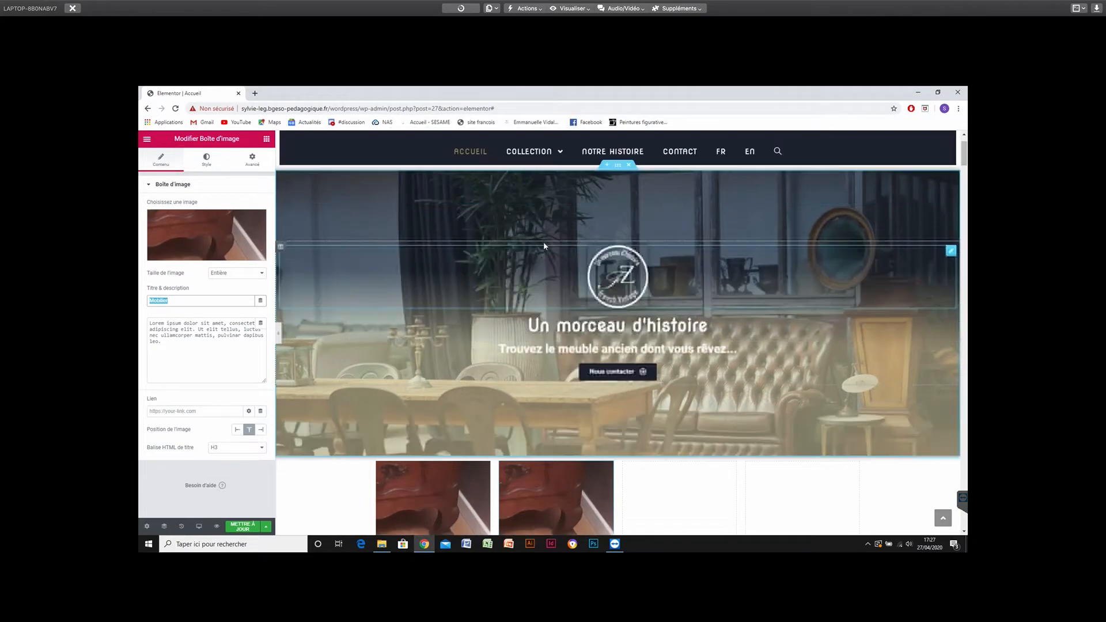
scroll(544, 246, "up", 2)
mouse_move(555, 215)
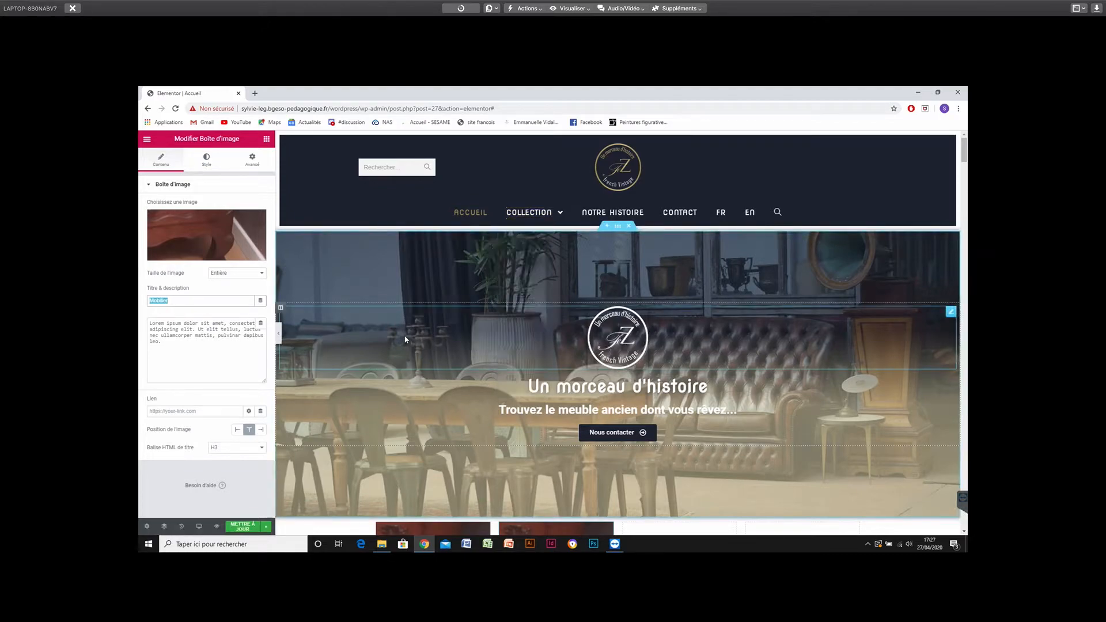
scroll(429, 314, "down", 1)
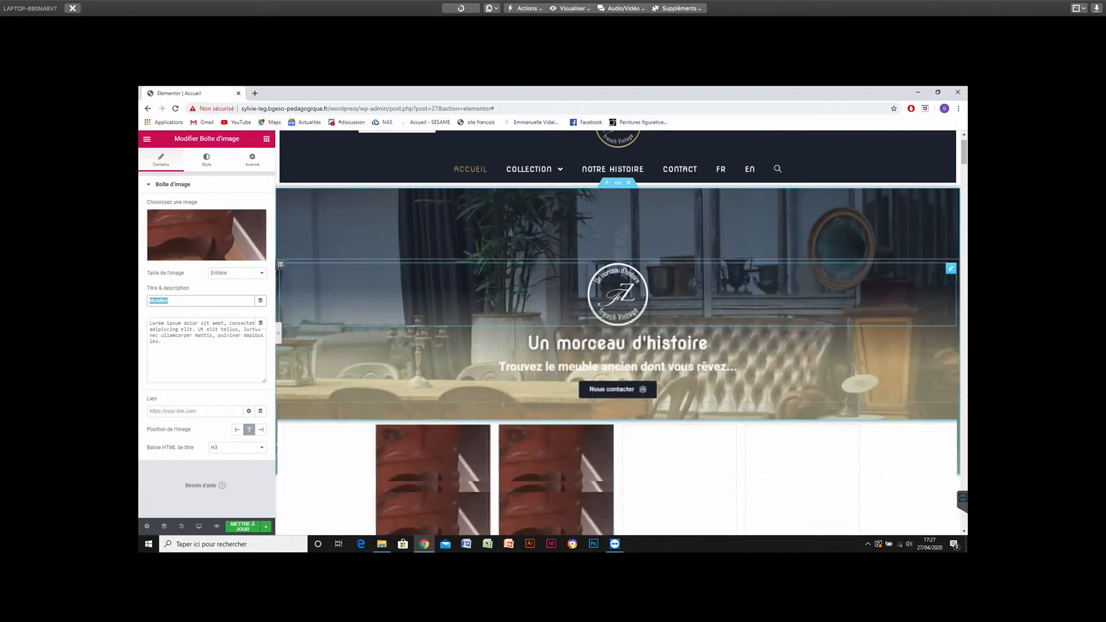
scroll(464, 288, "down", 2)
scroll(468, 286, "down", 4)
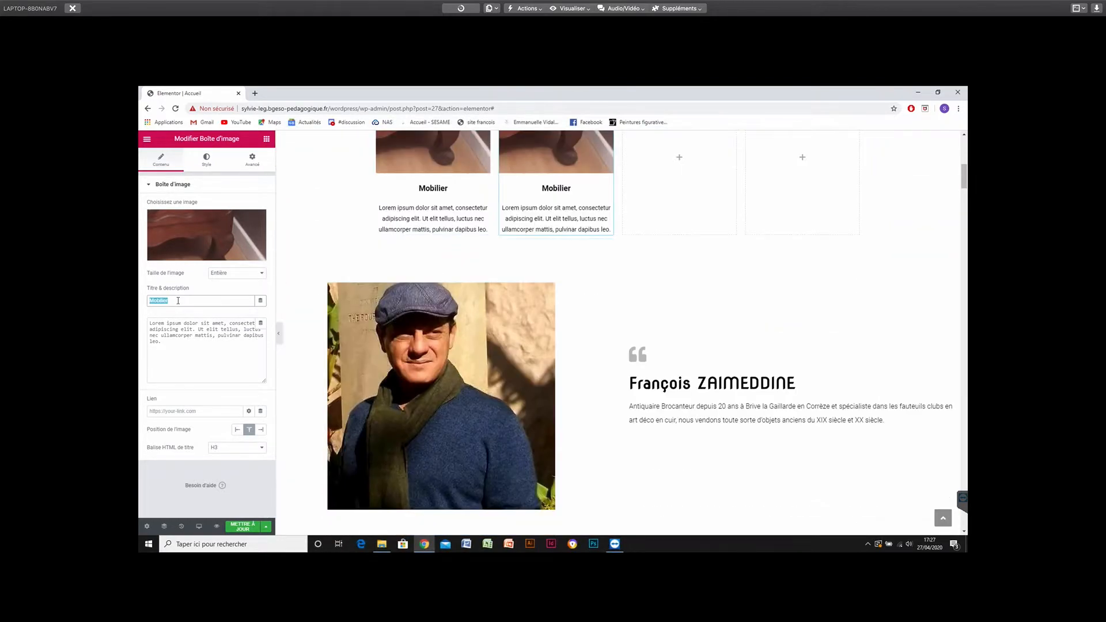
left_click(165, 301)
double_click(164, 301)
type("Peinture")
scroll(647, 232, "up", 2)
scroll(647, 233, "up", 3)
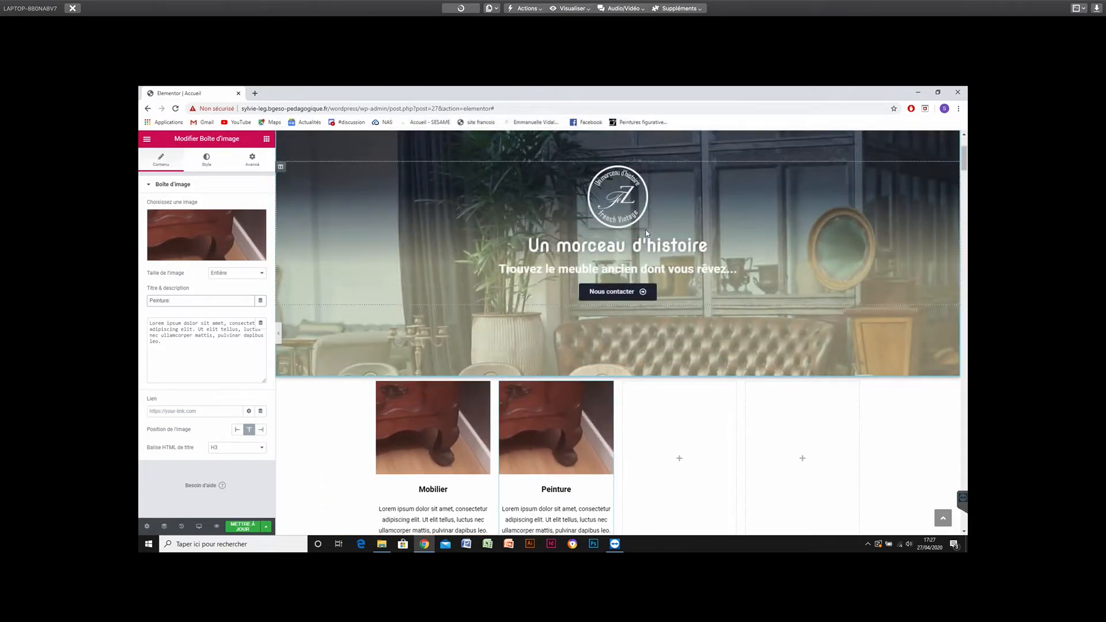
Replace the Peinture box's image with les-meules-scaled.jpg from the media library.
scroll(647, 233, "down", 4)
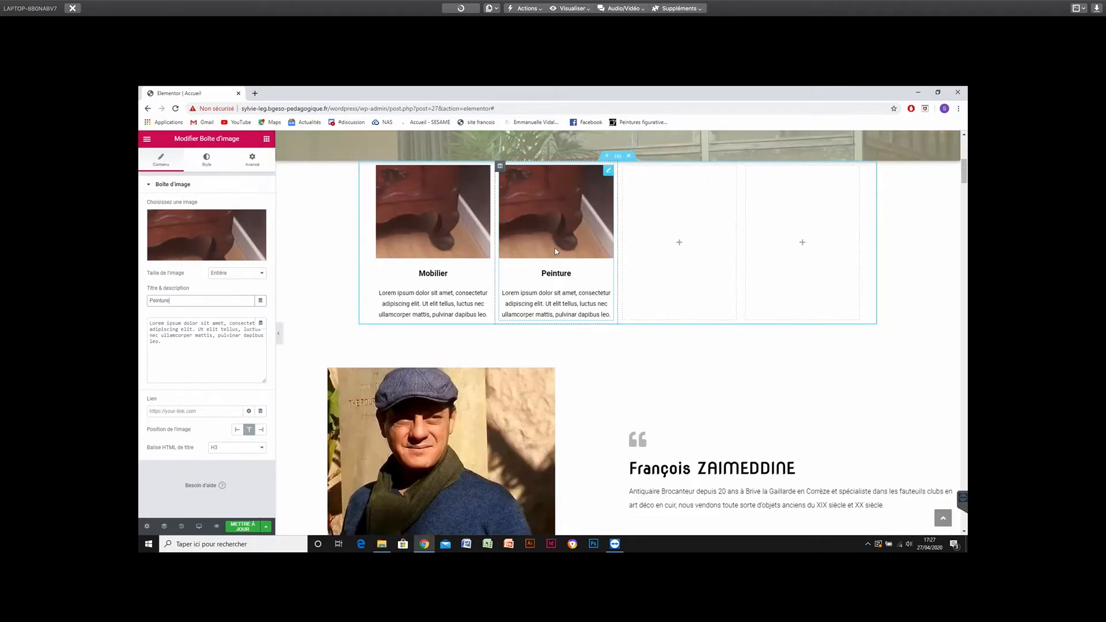
scroll(556, 251, "up", 2)
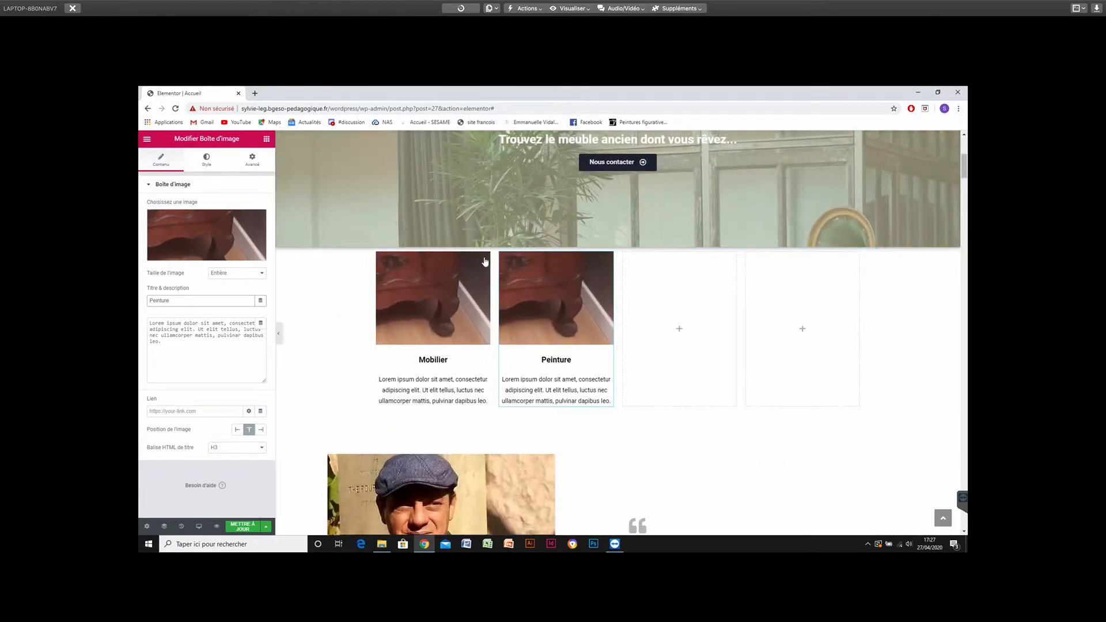
left_click(199, 239)
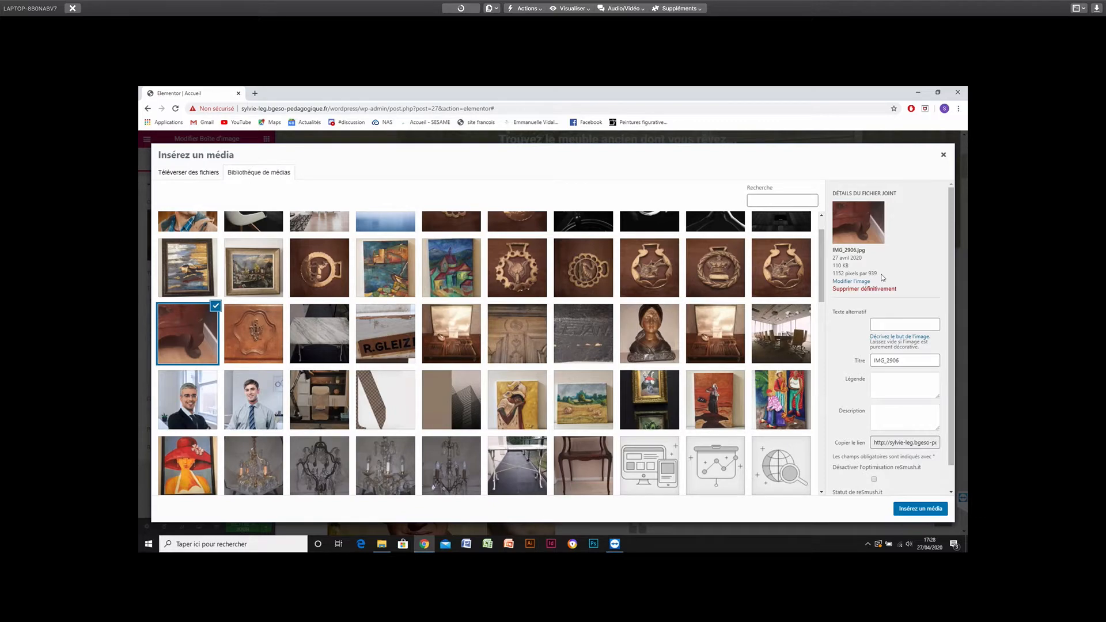
left_click(587, 399)
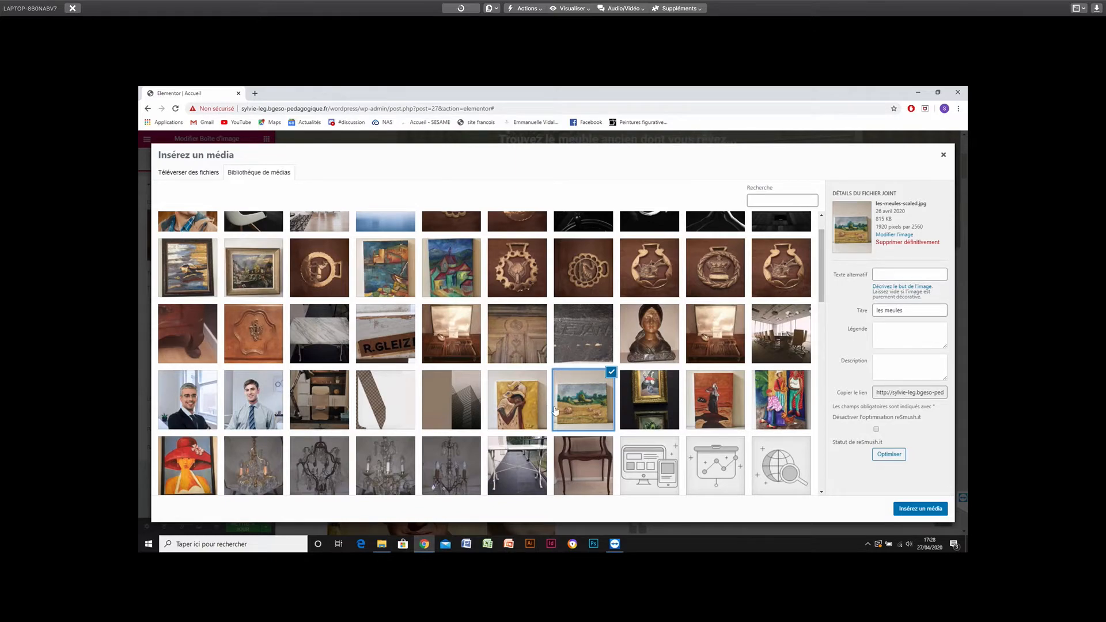
left_click(914, 509)
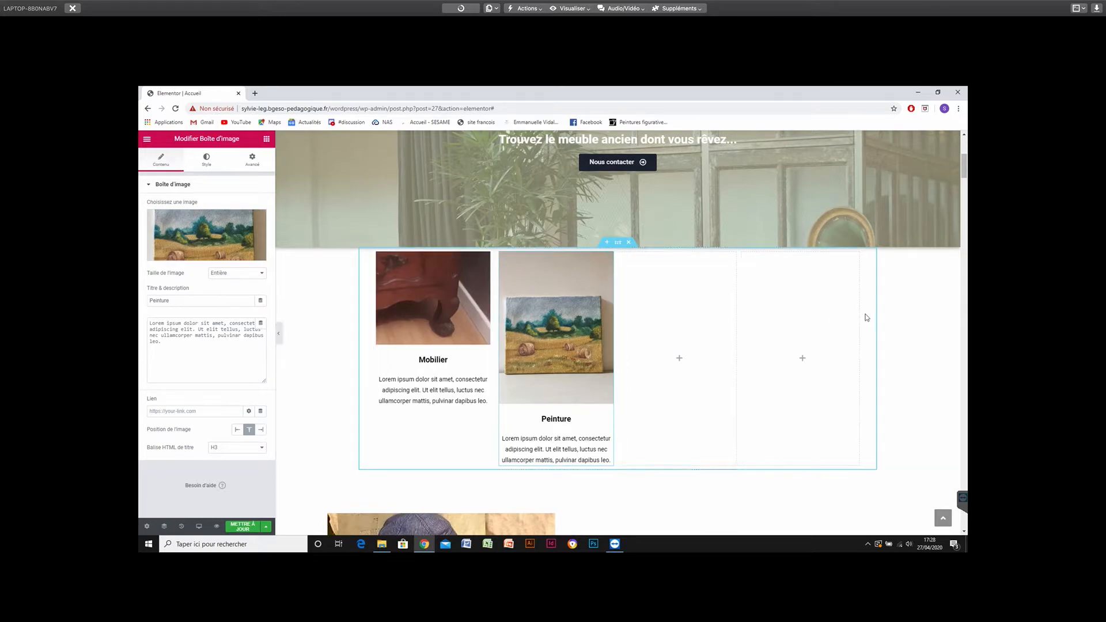
Open the les meules image in the WordPress image editor from the media library's attachment details.
left_click(203, 235)
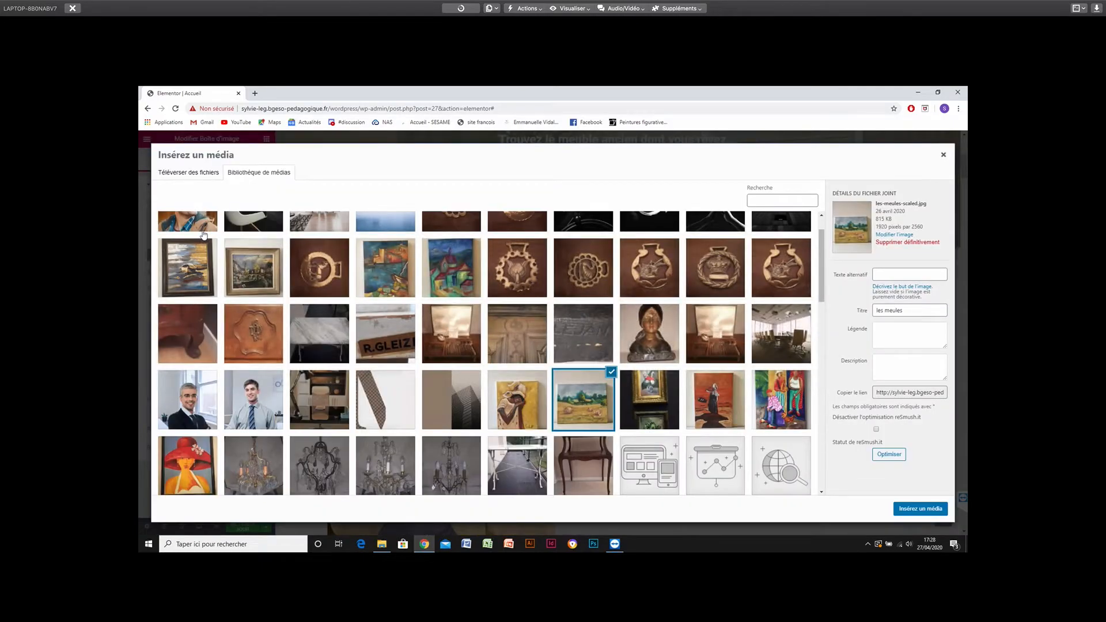
left_click(889, 236)
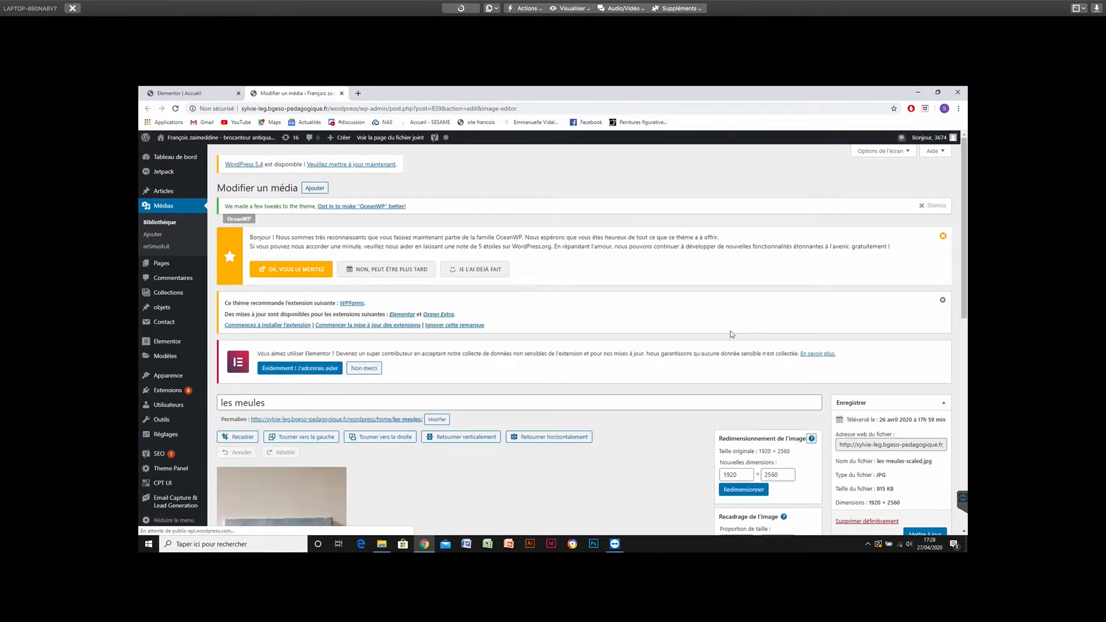
scroll(732, 334, "down", 1)
scroll(623, 390, "down", 1)
scroll(603, 407, "down", 2)
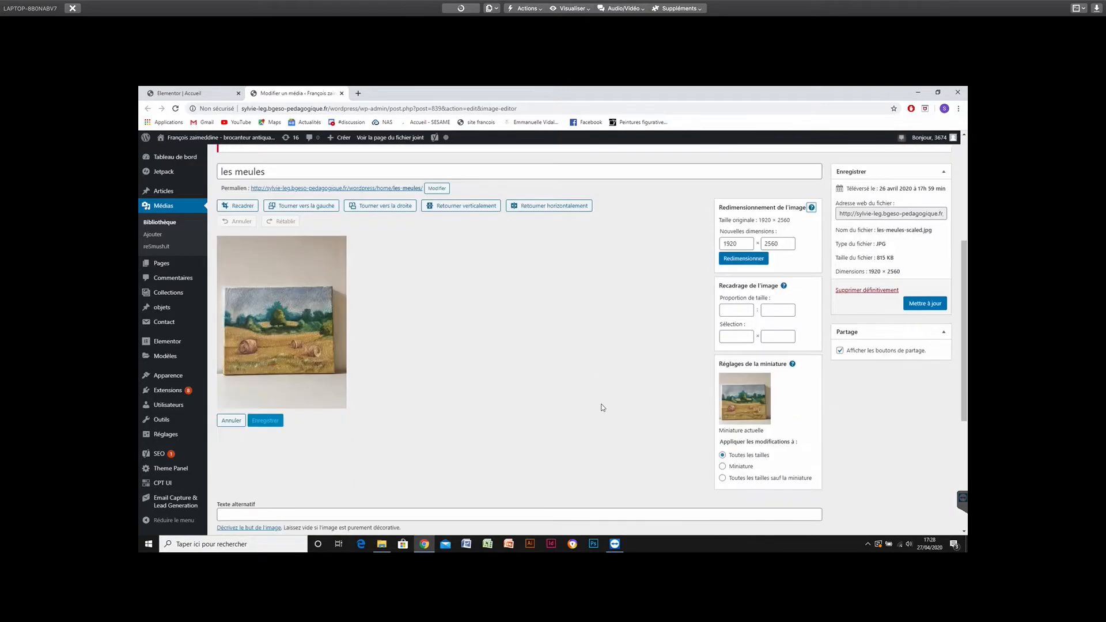
Examine the les meules media page for its file dimensions and its resizing, cropping and thumbnail options.
scroll(603, 407, "up", 1)
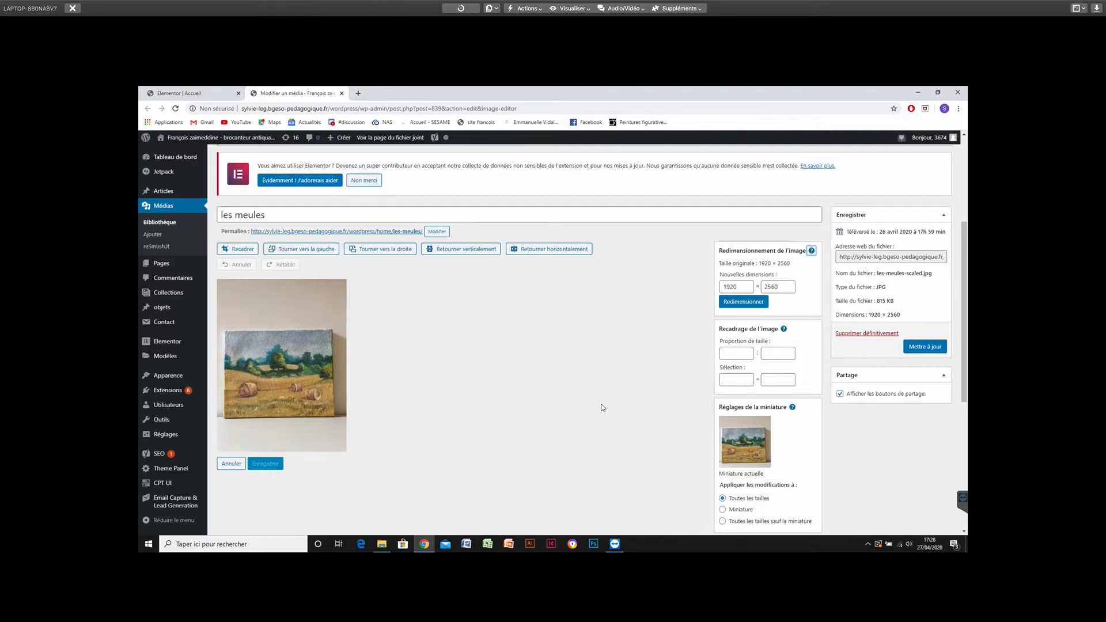
scroll(602, 407, "down", 2)
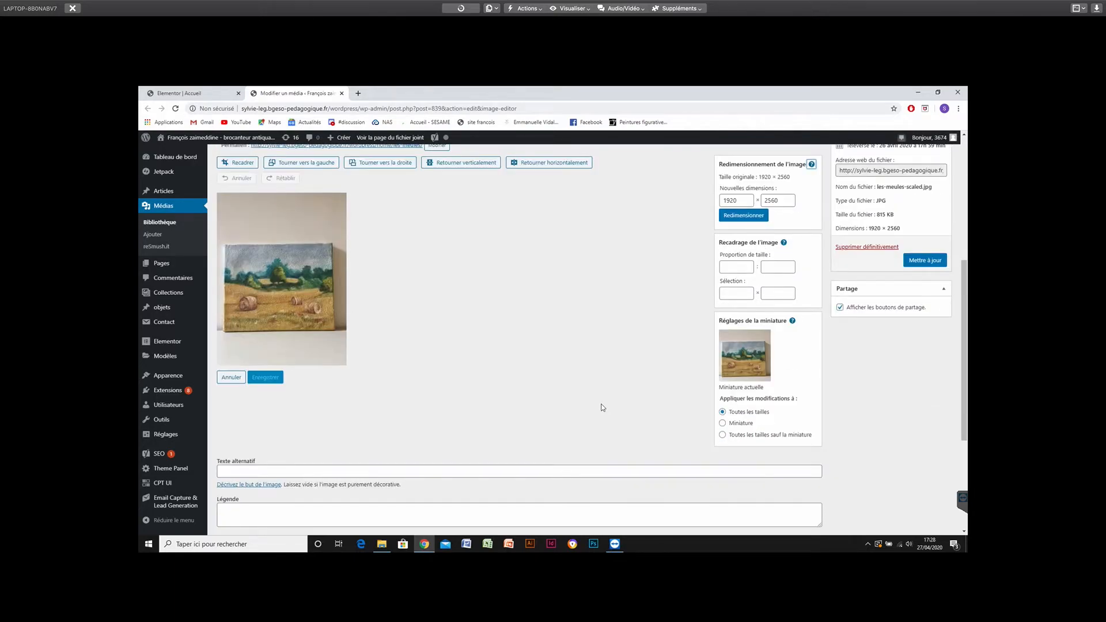
scroll(603, 407, "up", 2)
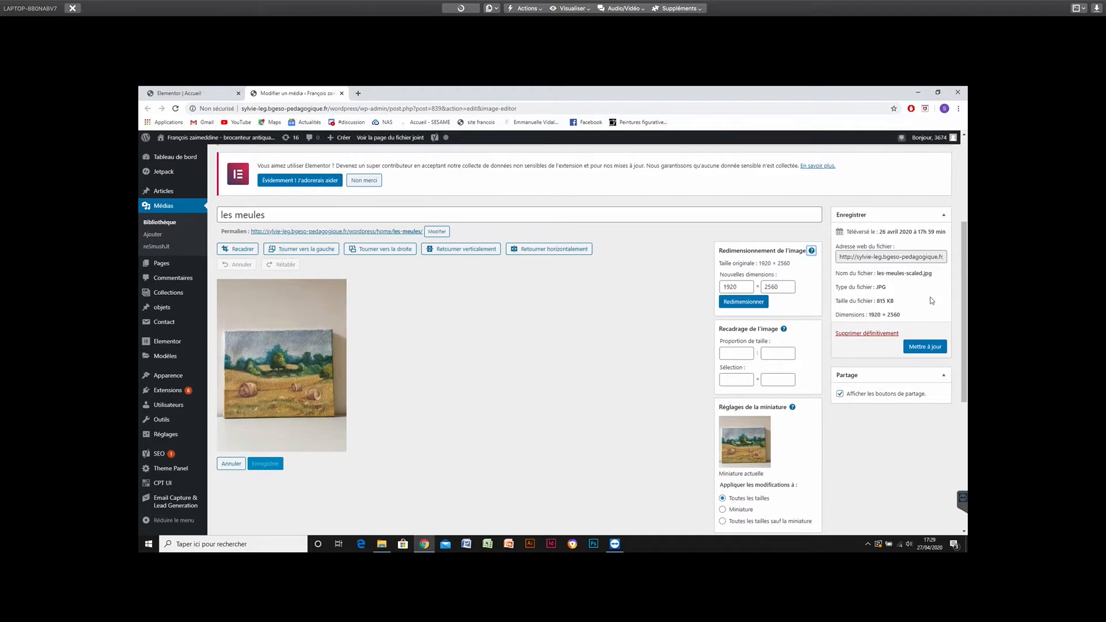
scroll(846, 368, "down", 3)
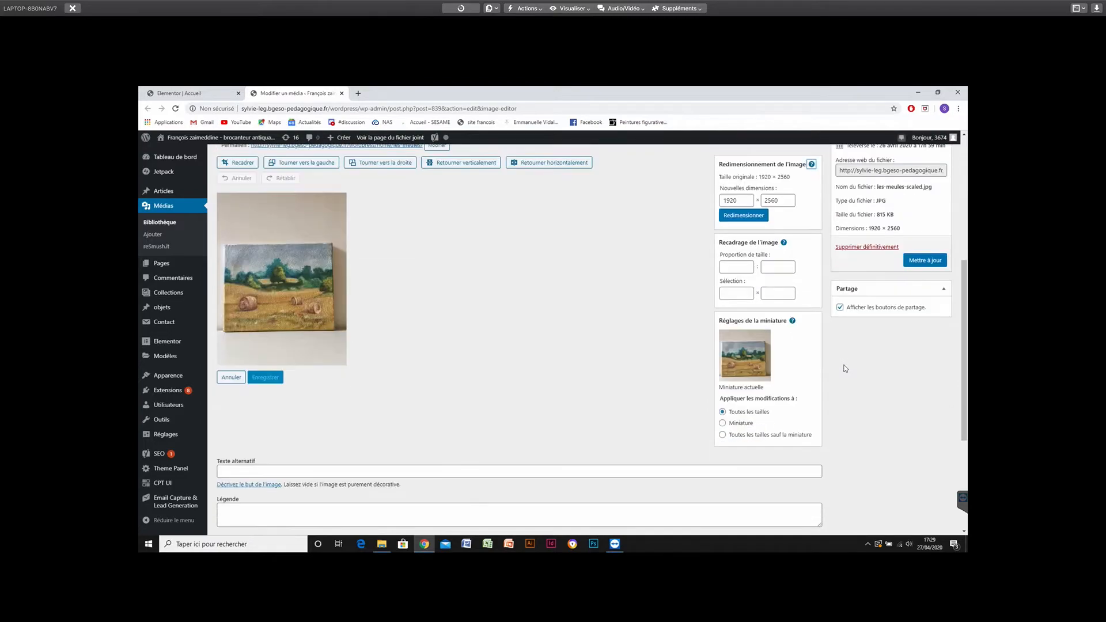
scroll(845, 368, "down", 5)
scroll(845, 368, "down", 2)
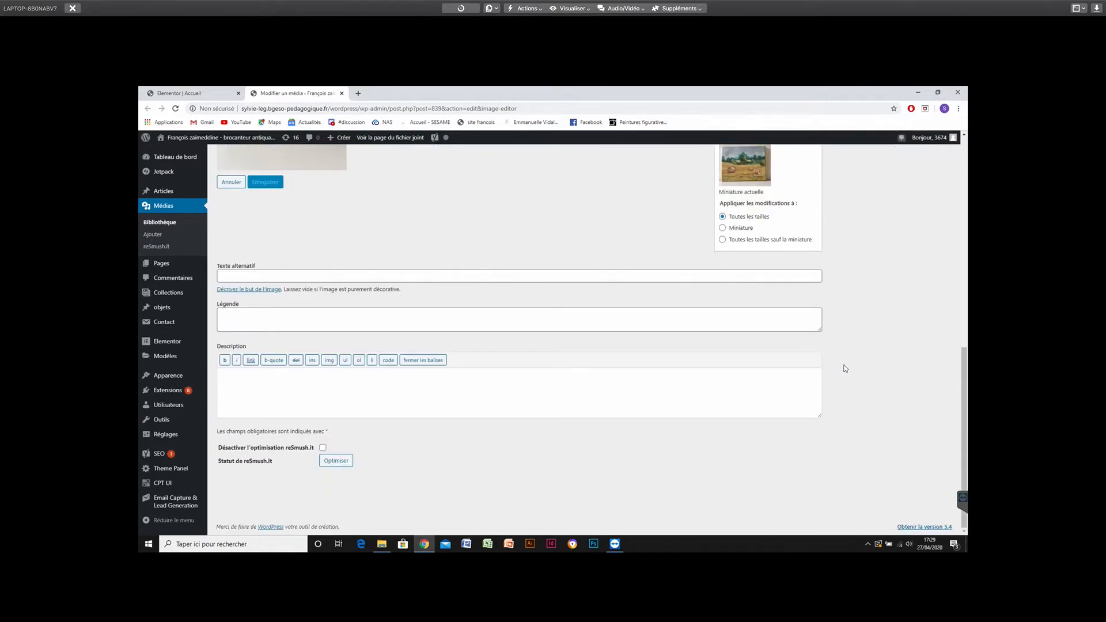
scroll(846, 368, "up", 10)
scroll(844, 370, "up", 2)
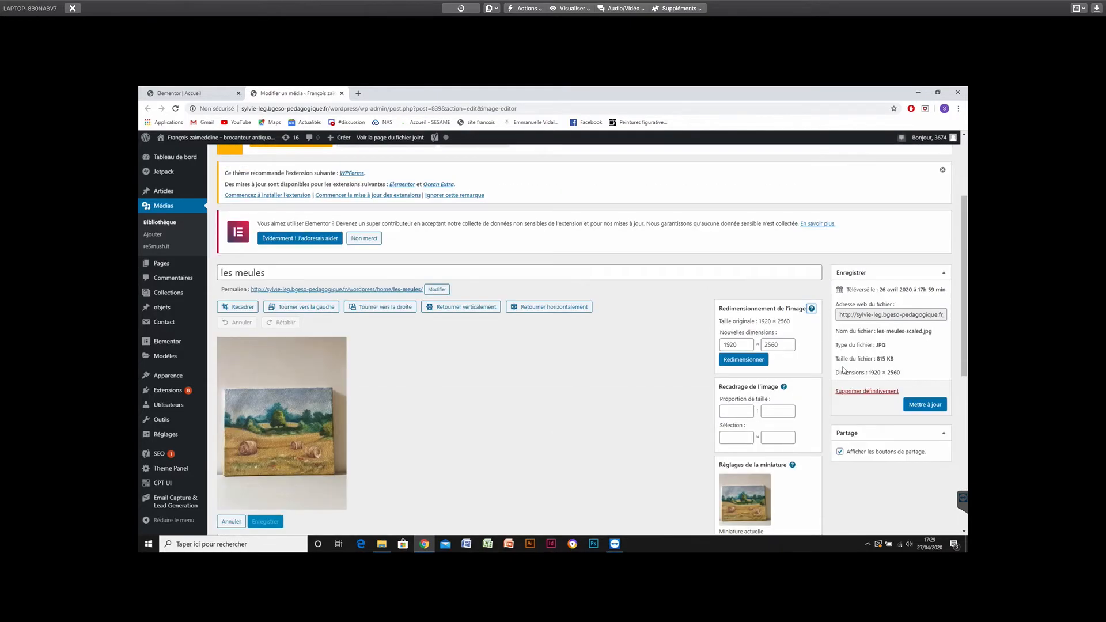
Try to crop the les meules image using a 1152:939 aspect ratio.
left_click(737, 410)
type("1152")
key("Tab")
type("93")
key("Tab")
left_click(782, 412)
double_click(740, 411)
left_click_drag(741, 344, 713, 345)
left_click(234, 306)
scroll(278, 393, "down", 2)
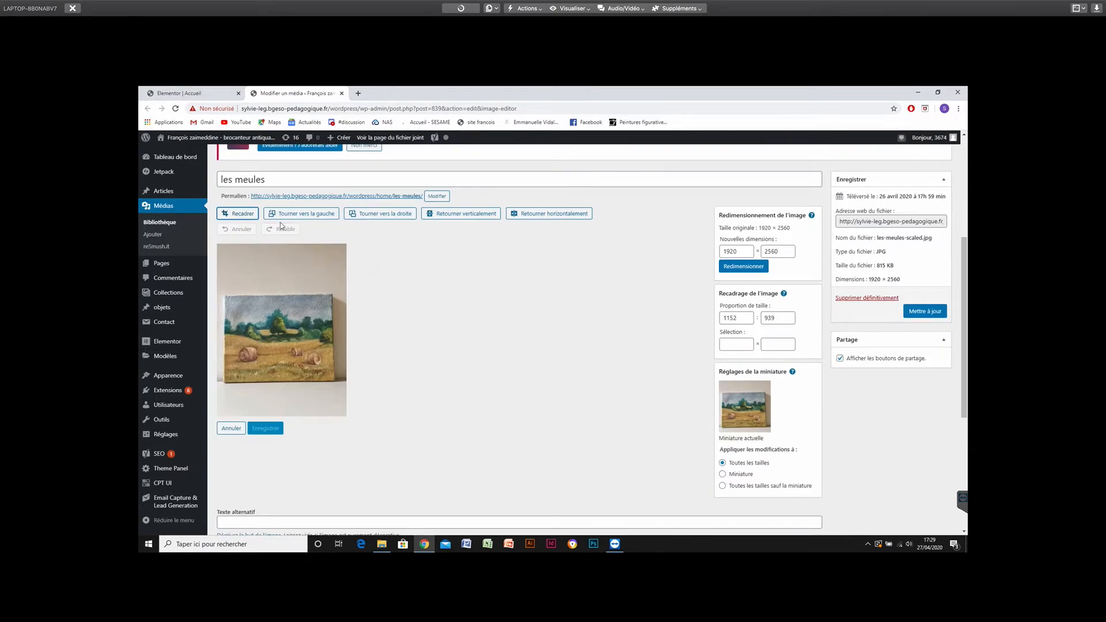
left_click(244, 215)
Clear both aspect ratio values in the image's crop settings.
double_click(742, 320)
key("BackSpace")
key("Tab")
key("BackSpace")
Draw a crop selection of about 1882 × 1536 px on the les meules photo and centre it over the painting.
left_click(228, 214)
left_click(224, 216)
left_click(226, 216)
left_click_drag(219, 254, 331, 374)
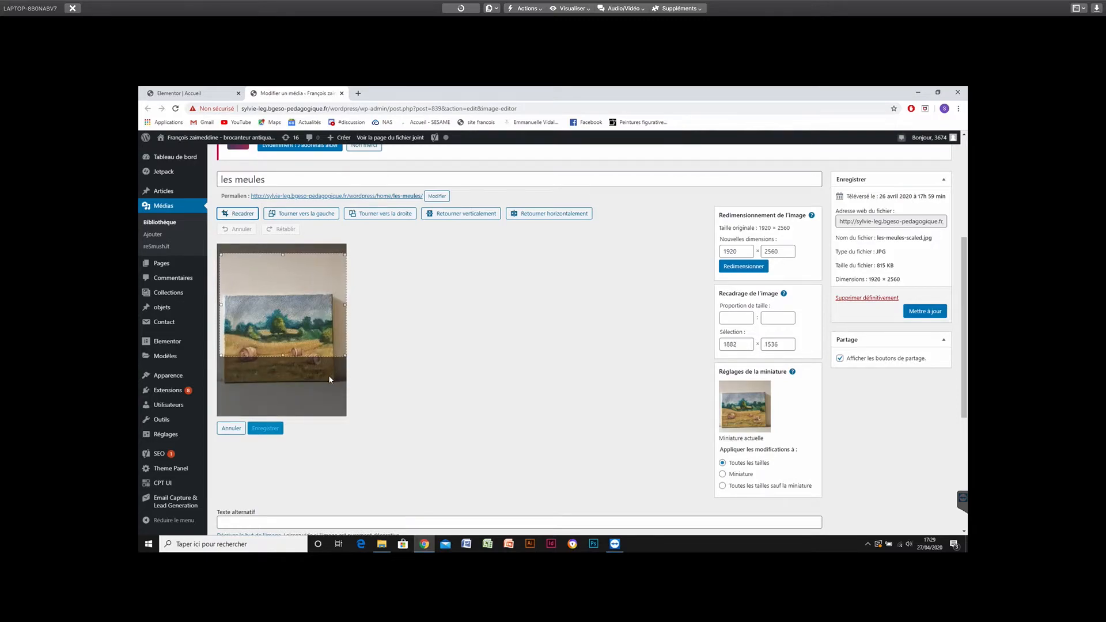
left_click_drag(315, 332, 314, 357)
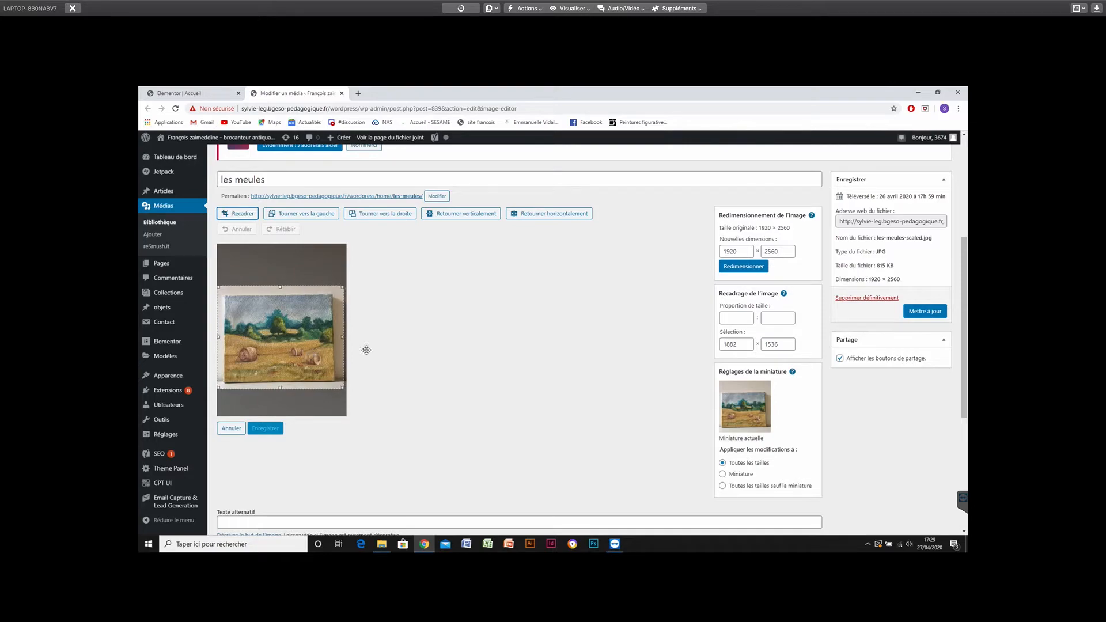
Set the crop selection to 1152 × 939 px and reposition it over the middle of the painting.
left_click_drag(727, 344, 757, 344)
type("152")
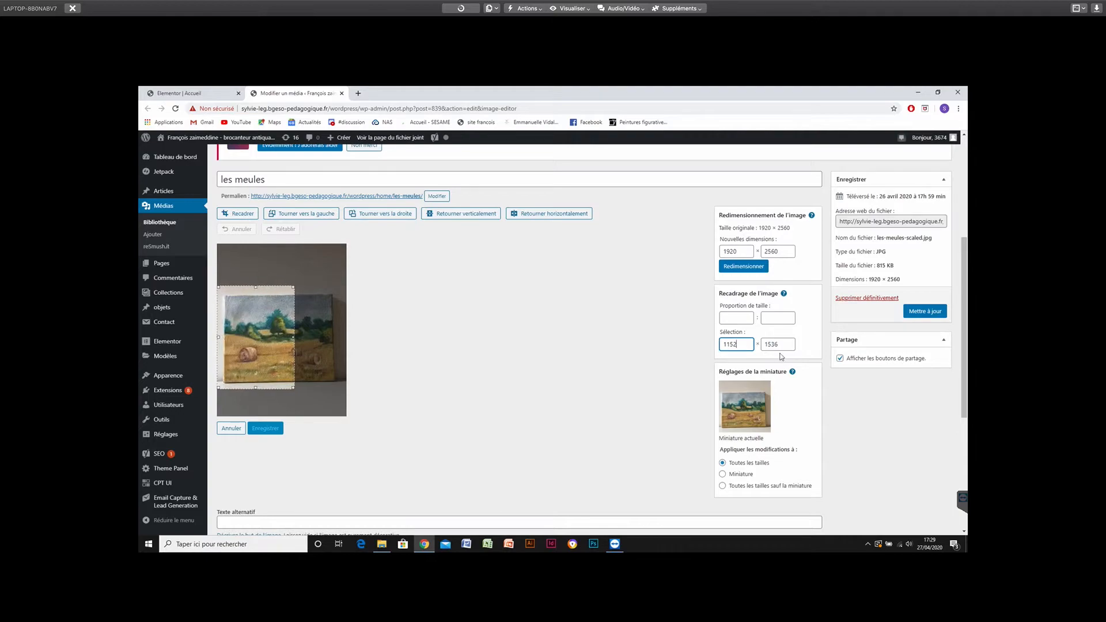
left_click_drag(784, 345, 757, 344)
type("939")
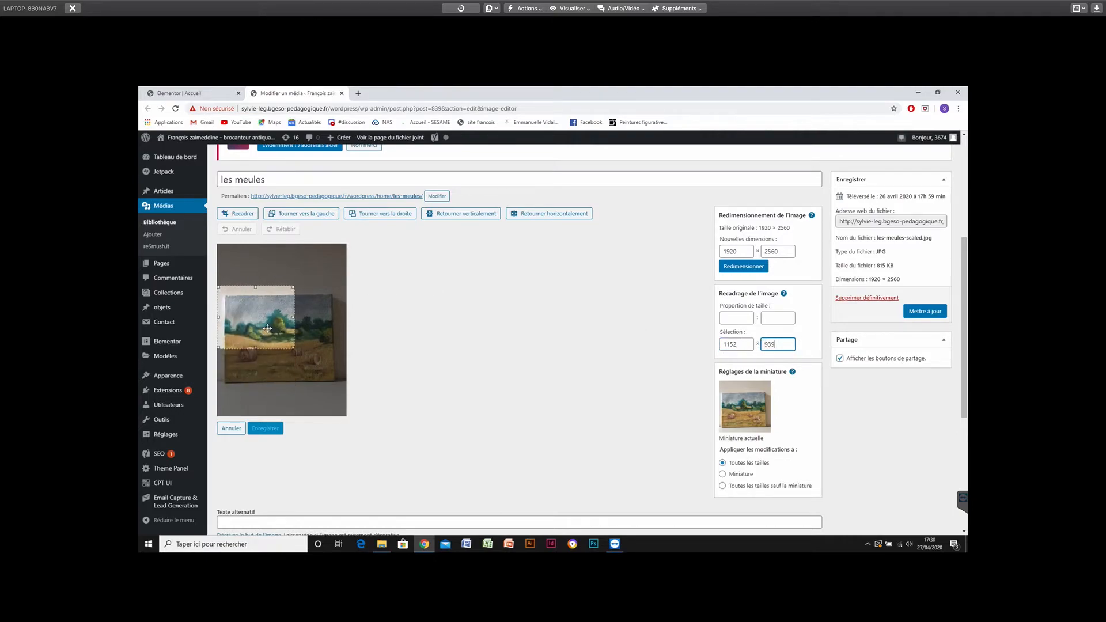
left_click_drag(280, 330, 299, 352)
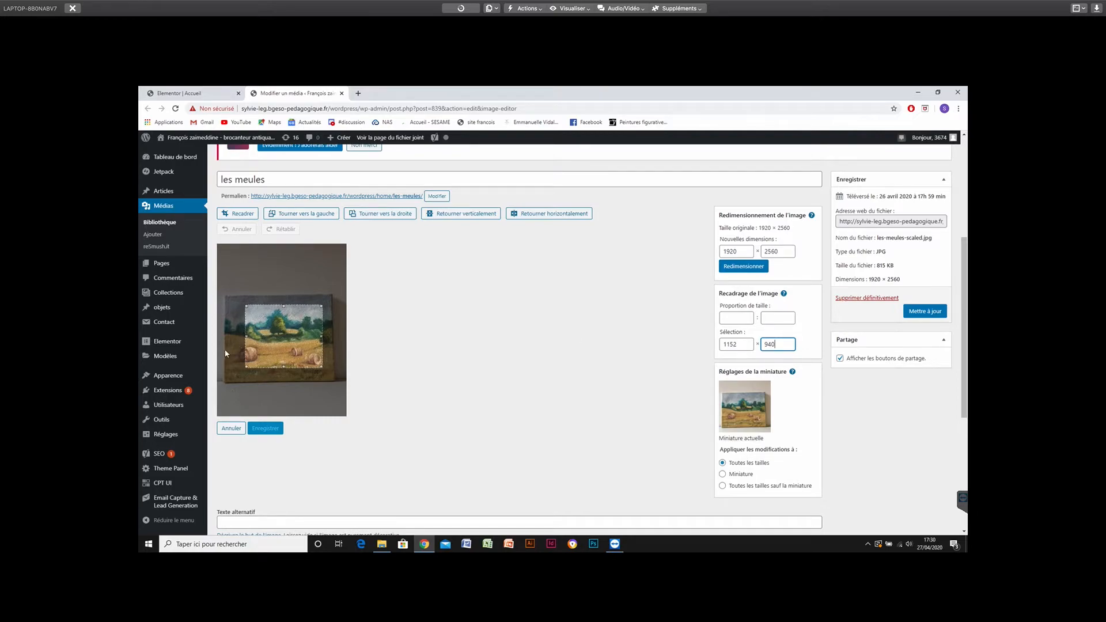
left_click_drag(301, 346, 300, 346)
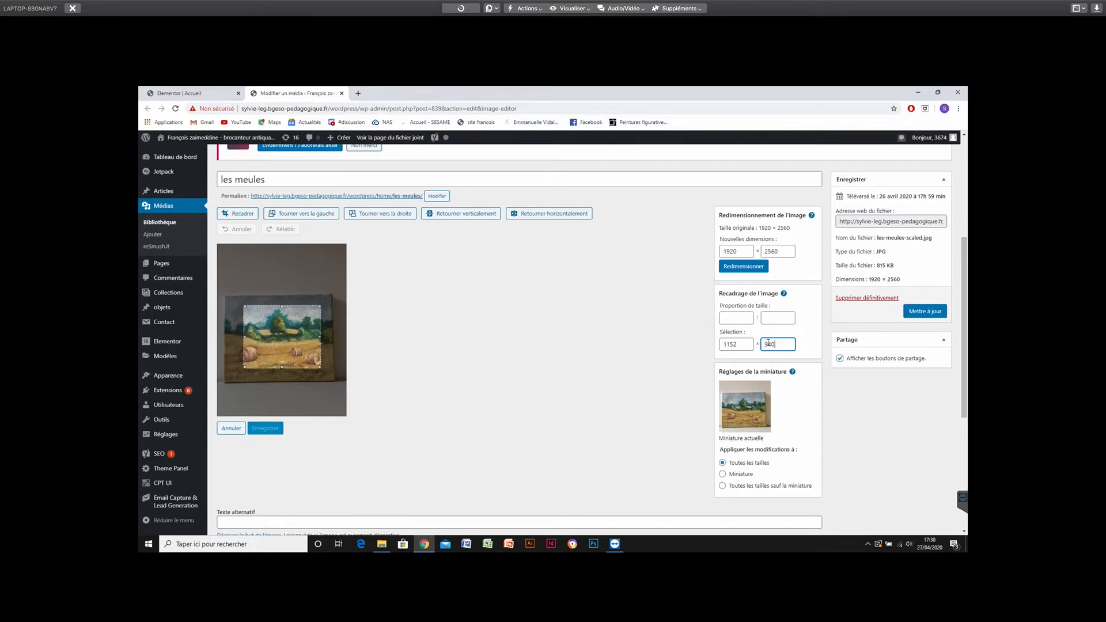
left_click_drag(770, 344, 780, 344)
type("39")
Update the les meules media file with the crop selection in place.
scroll(846, 427, "down", 2)
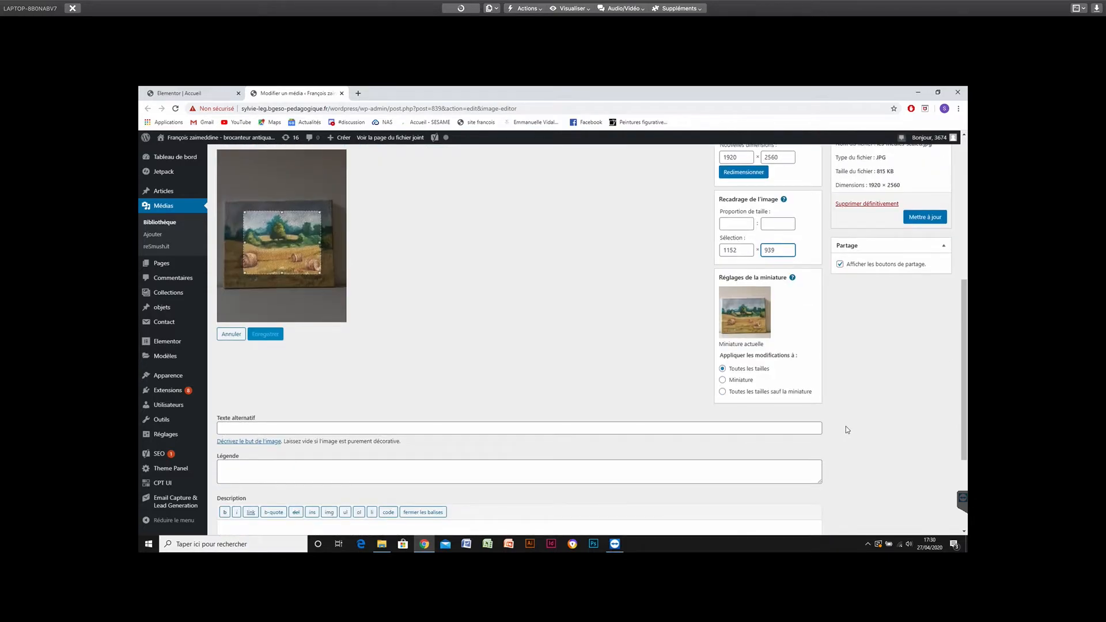
scroll(846, 427, "up", 2)
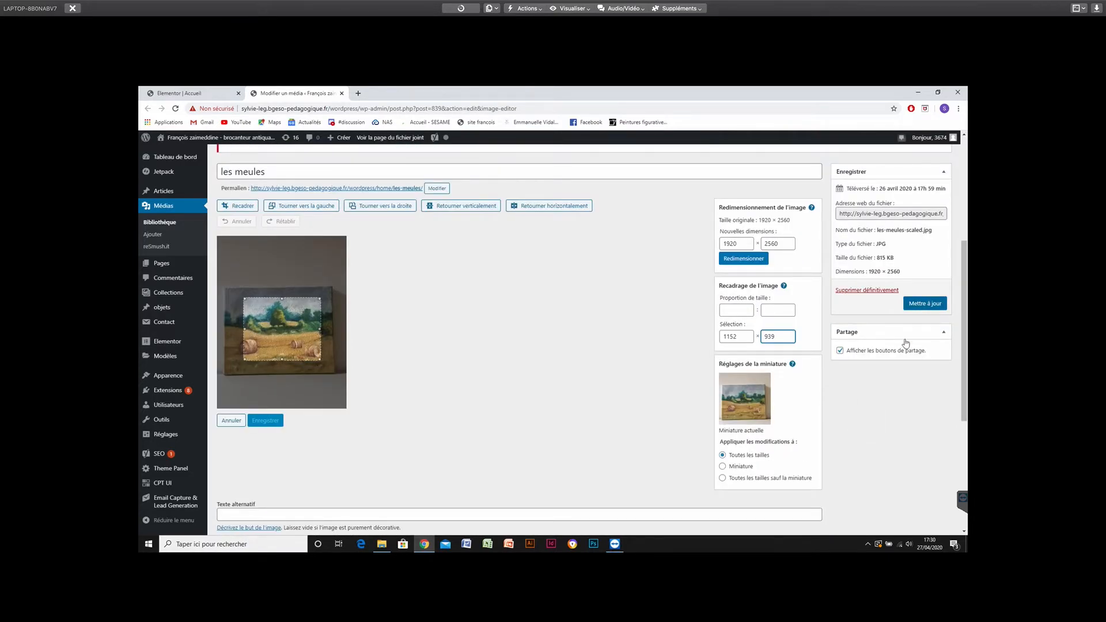
scroll(882, 412, "down", 2)
scroll(882, 412, "up", 2)
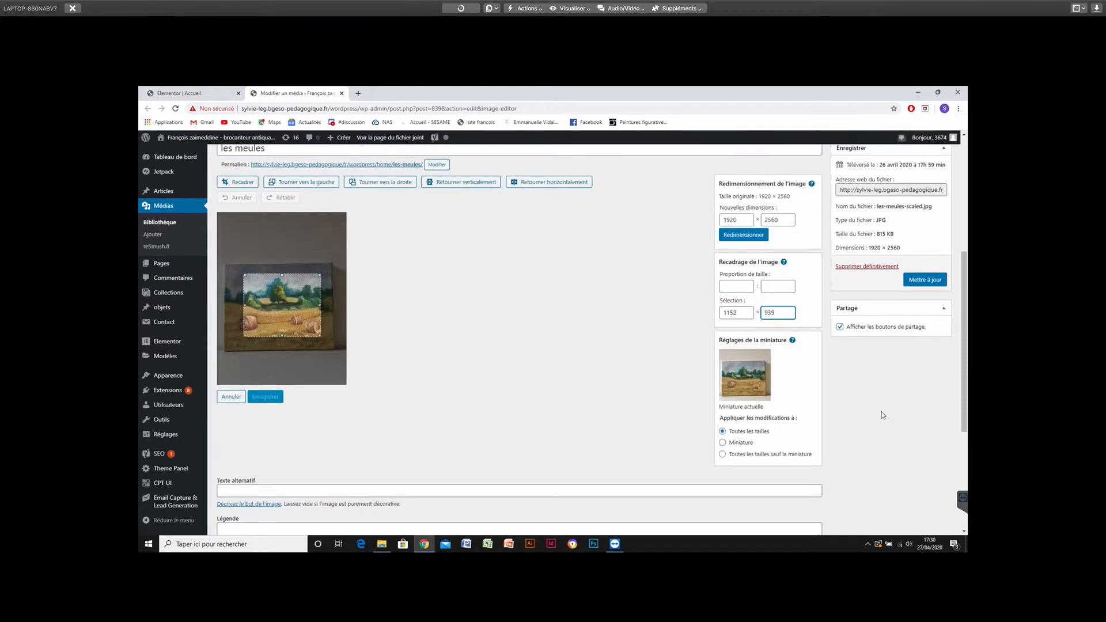
left_click(927, 281)
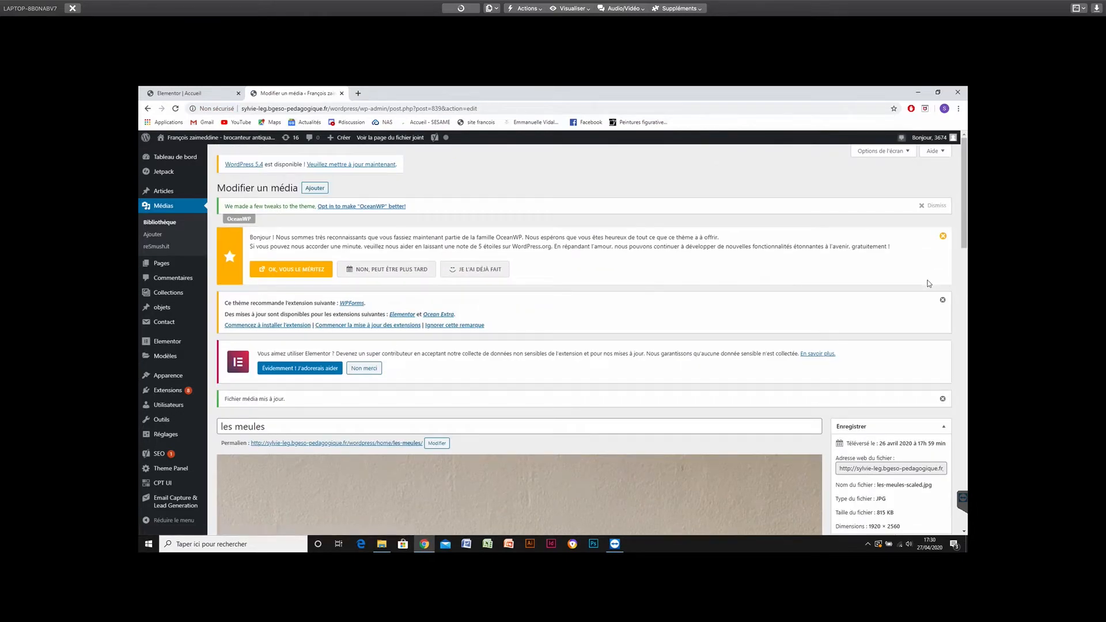
Review the updated les meules media page to check the image's crop and dimensions.
scroll(929, 283, "down", 3)
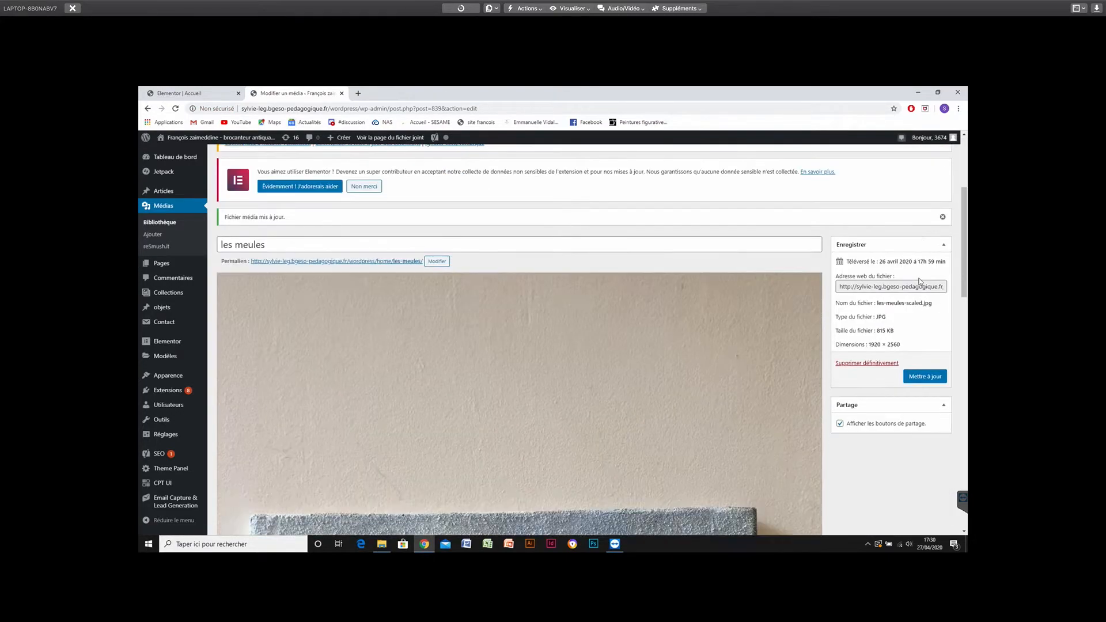
scroll(951, 300, "down", 3)
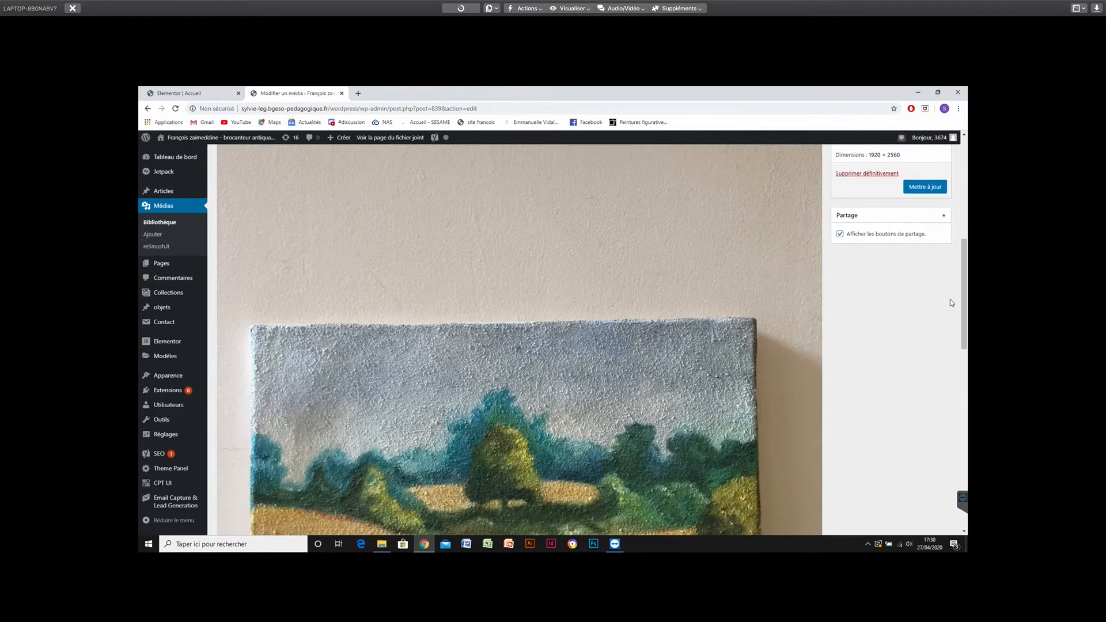
scroll(950, 300, "down", 8)
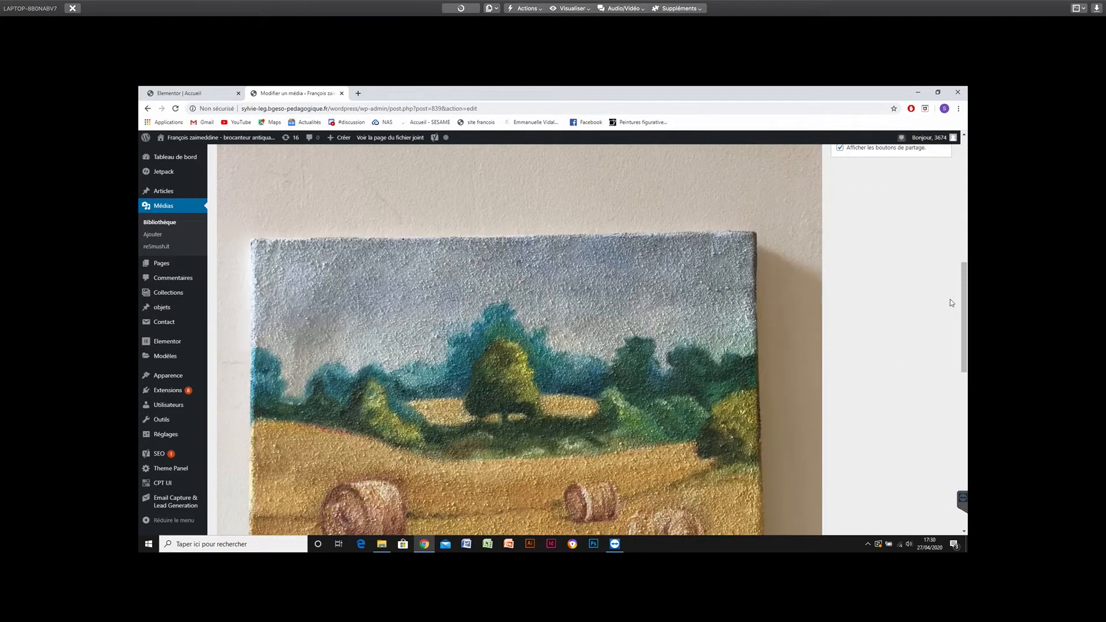
scroll(950, 299, "down", 2)
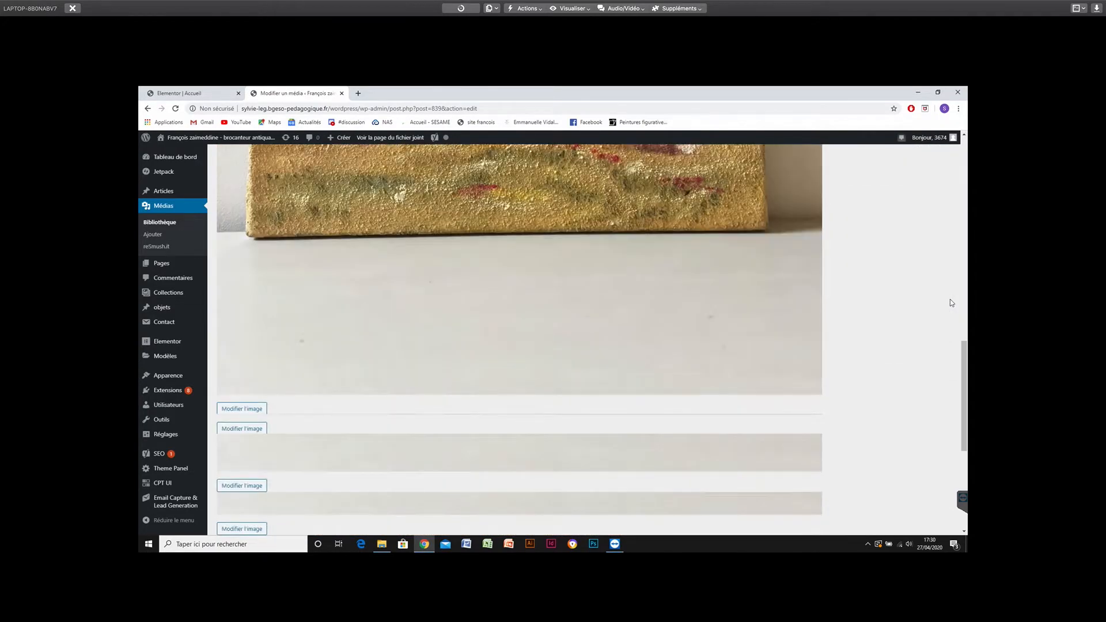
scroll(950, 300, "down", 2)
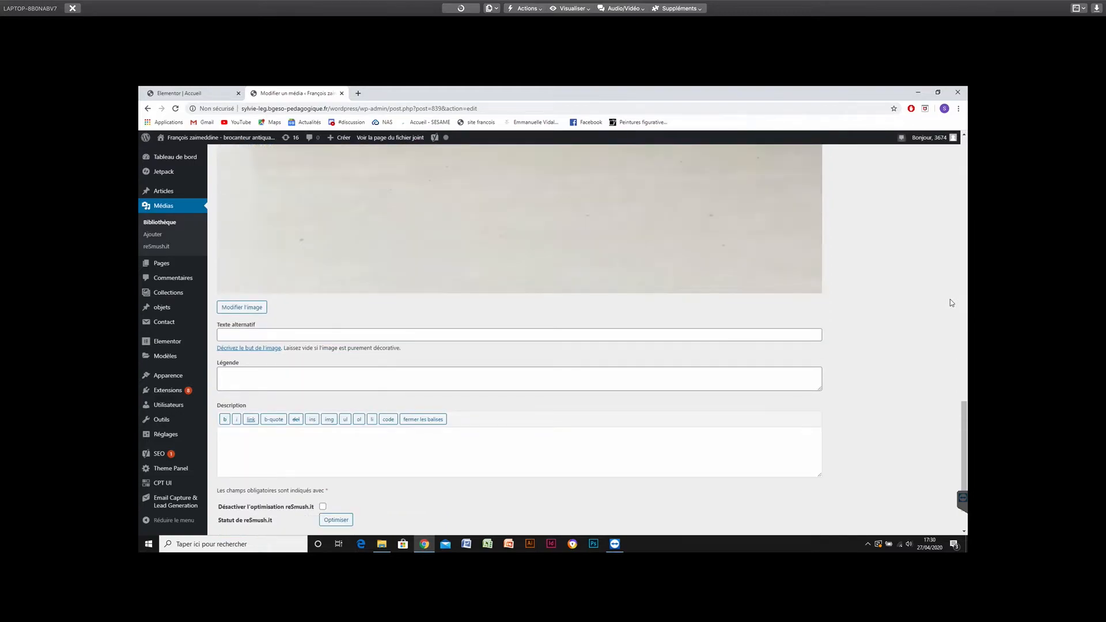
scroll(211, 76, "up", 2)
scroll(209, 87, "up", 3)
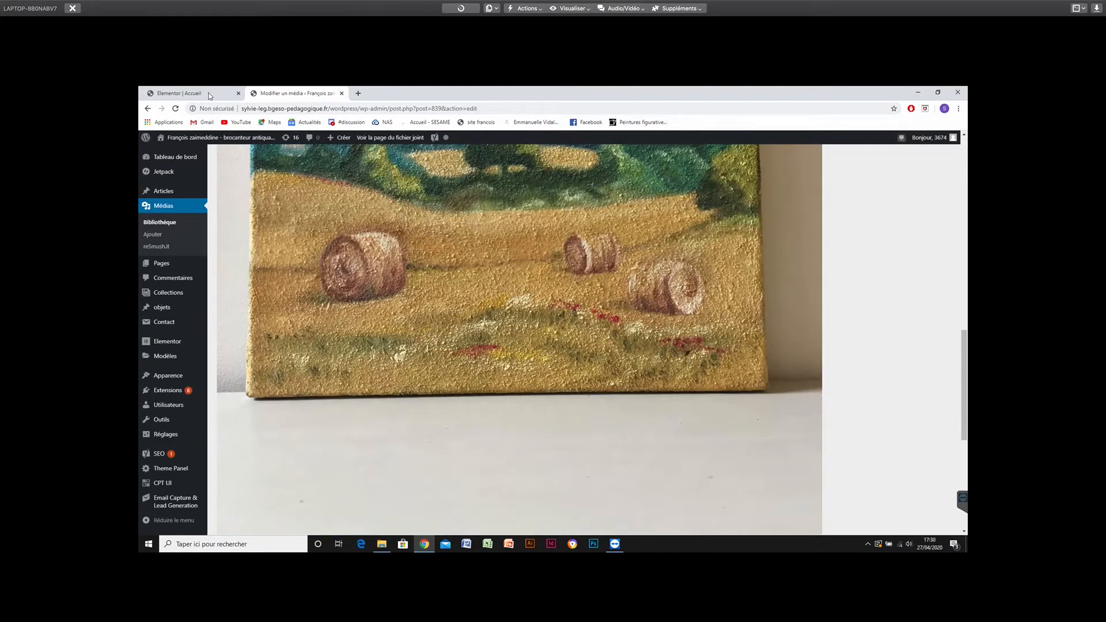
scroll(813, 228, "up", 1)
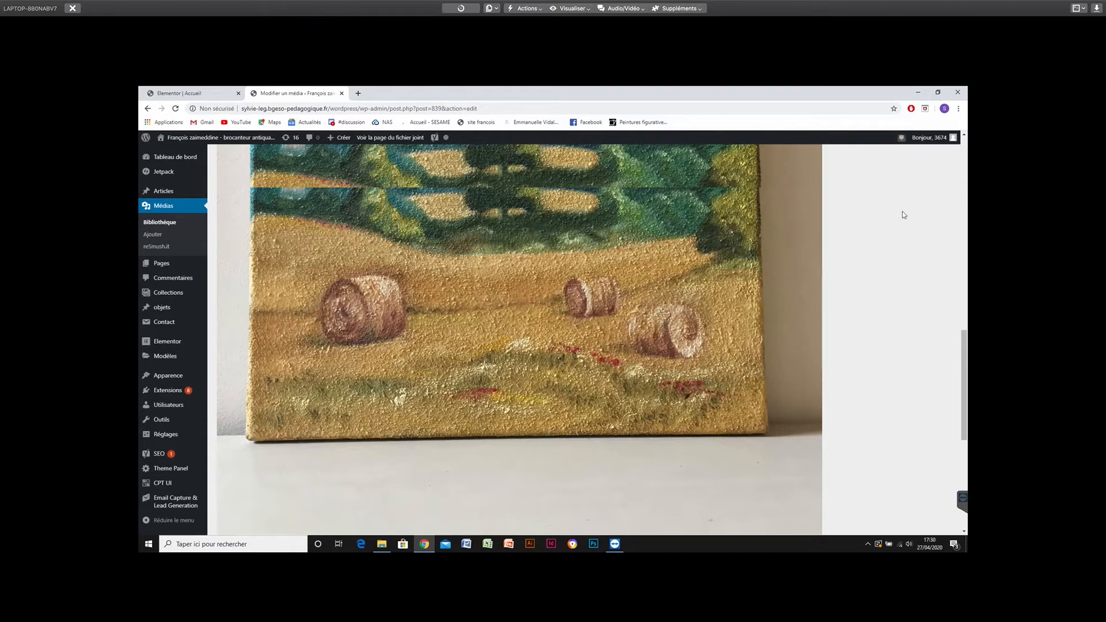
scroll(905, 215, "up", 10)
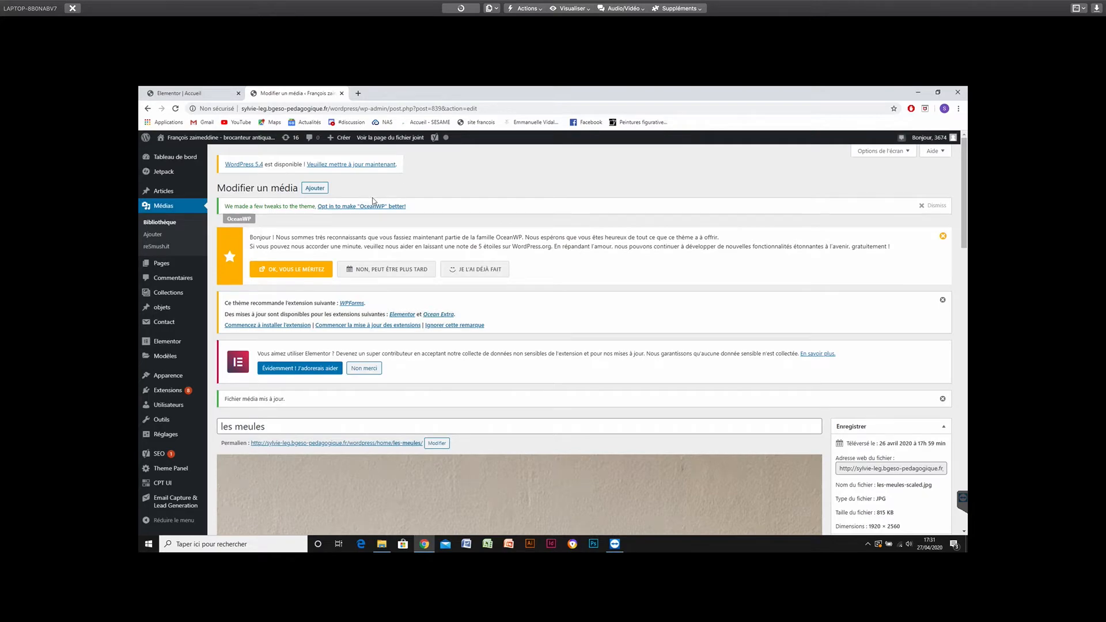
Compare the les meules entry in the media picker with its full media page, checking the image's crop and dimensions.
left_click(186, 94)
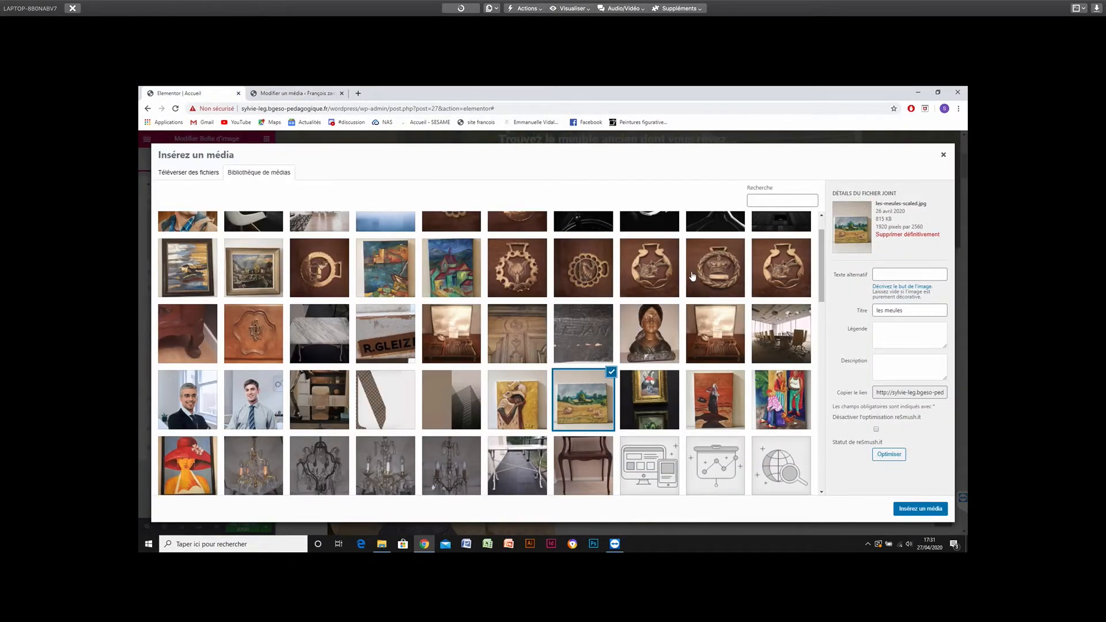
scroll(643, 303, "up", 1)
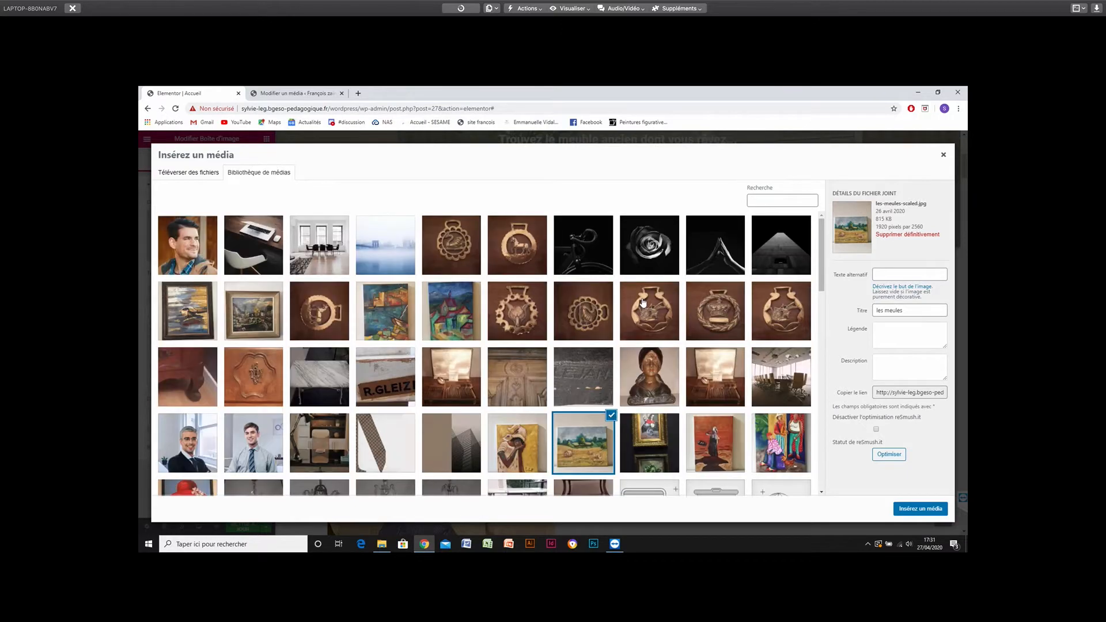
left_click(308, 92)
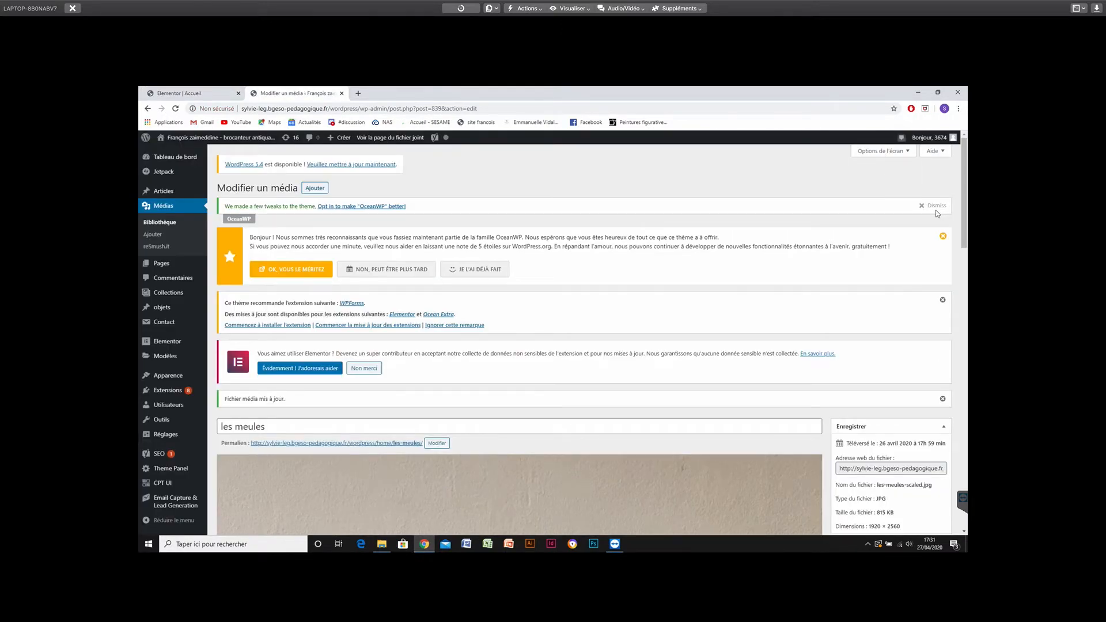
scroll(934, 216, "down", 4)
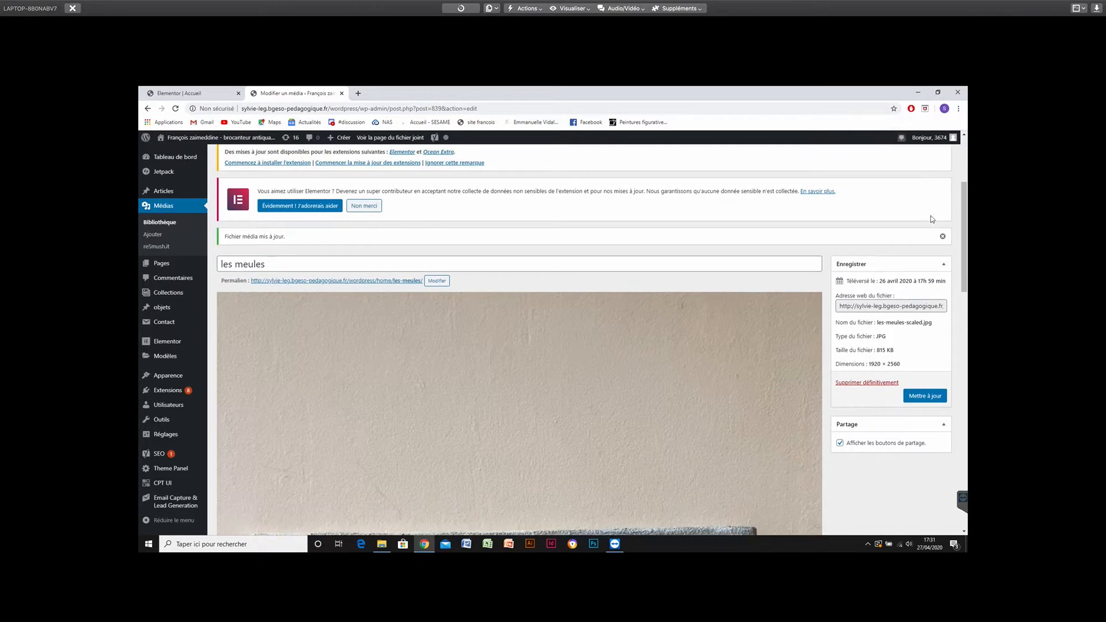
scroll(932, 218, "down", 2)
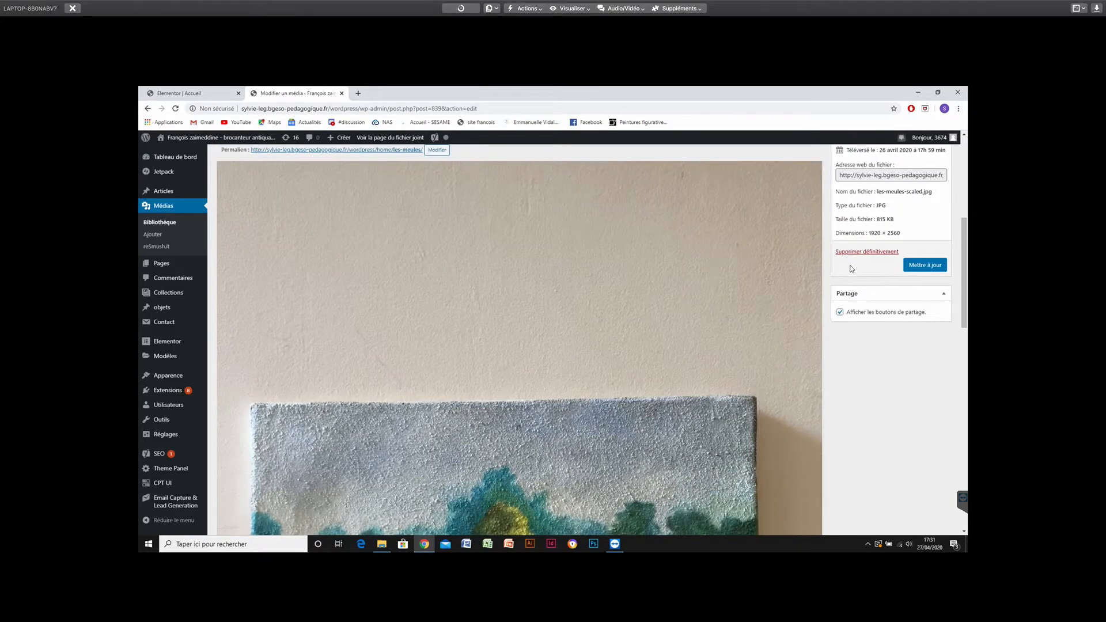
scroll(924, 275, "down", 3)
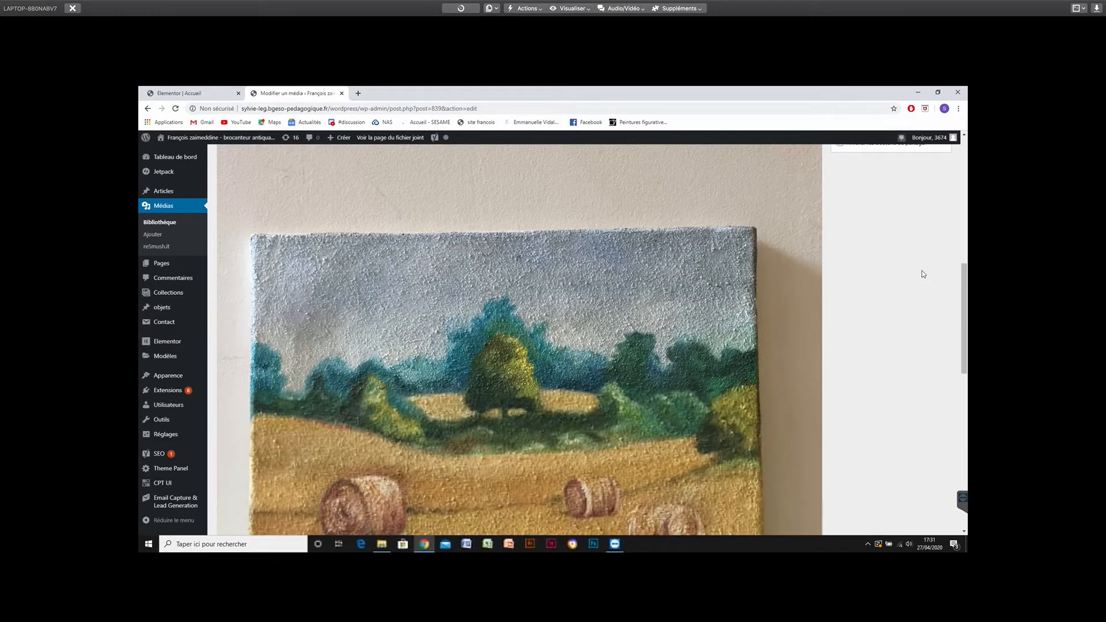
scroll(924, 275, "down", 10)
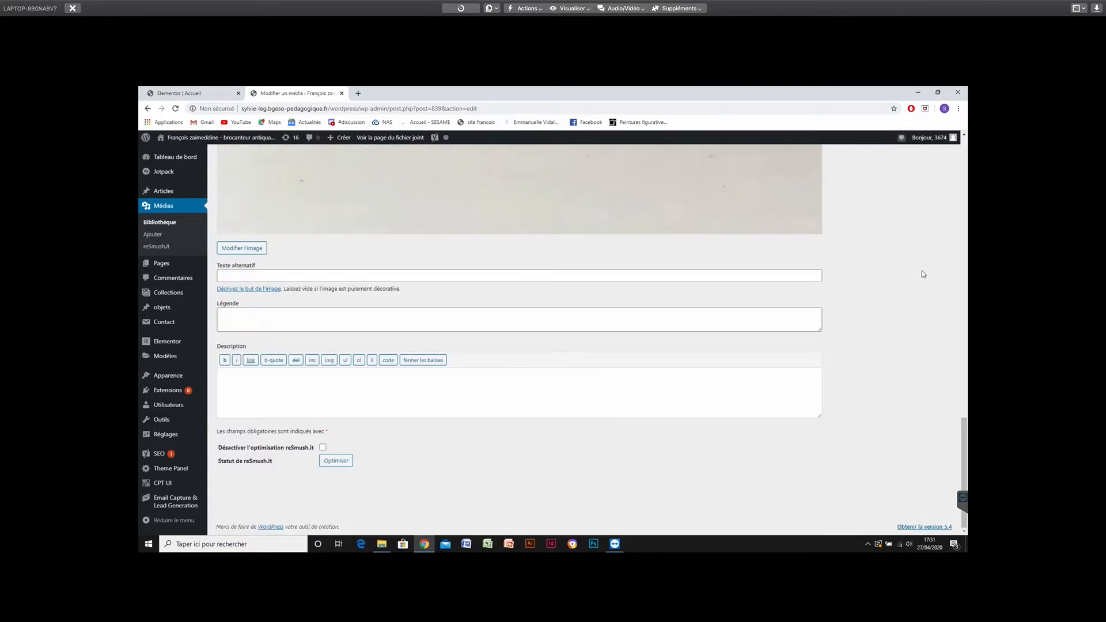
scroll(922, 274, "up", 3)
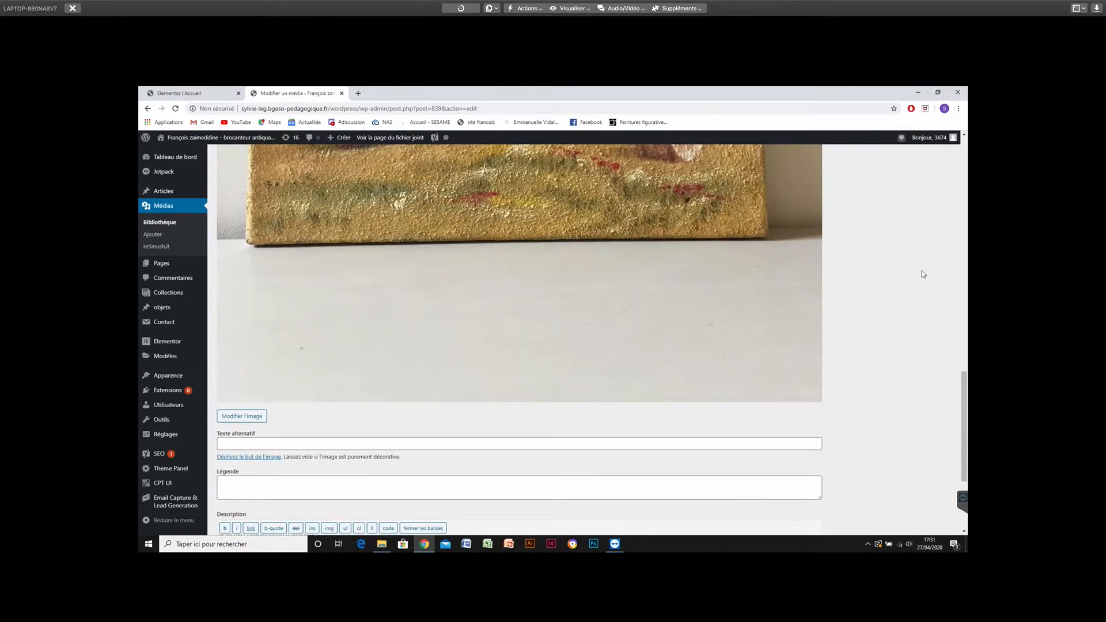
scroll(923, 273, "up", 10)
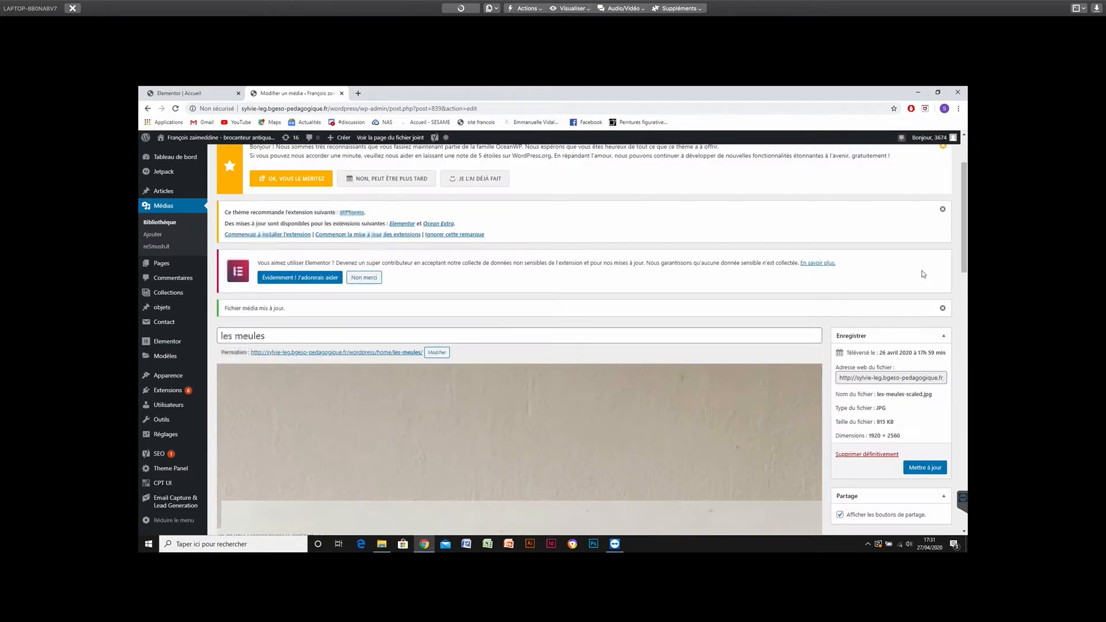
scroll(923, 275, "up", 2)
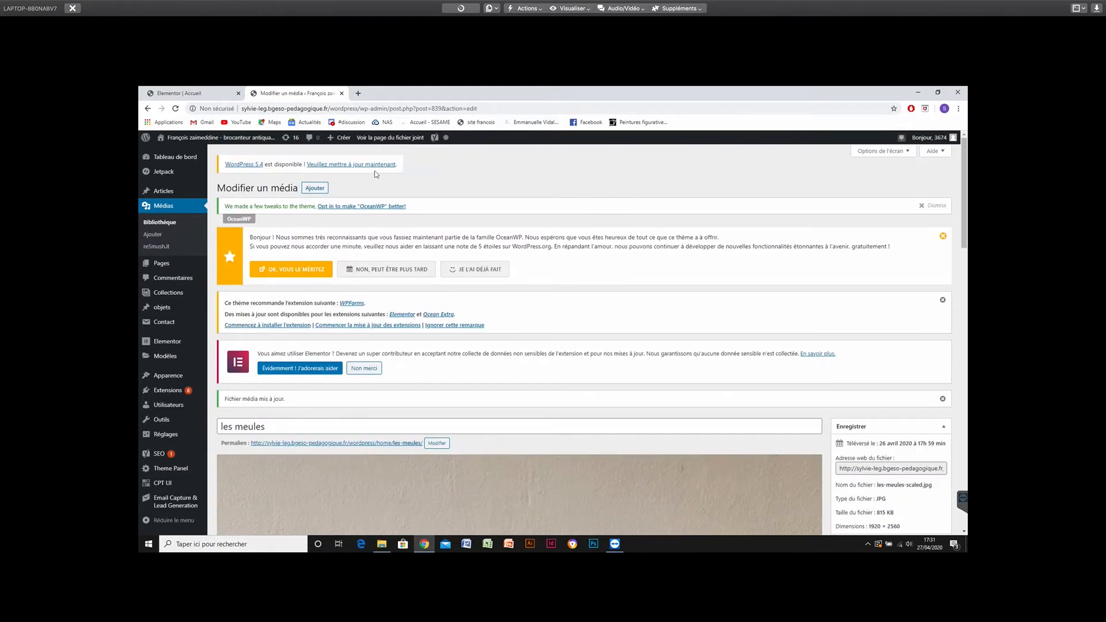
Insert the les meules image into the Peinture image box in the Elementor editor.
left_click(203, 98)
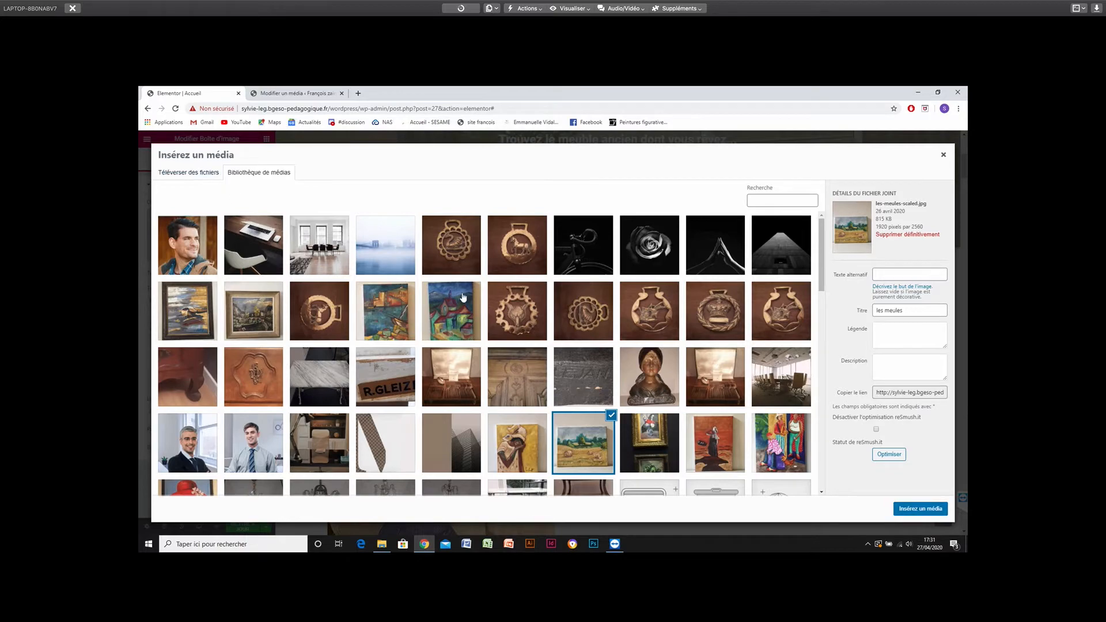
left_click(928, 511)
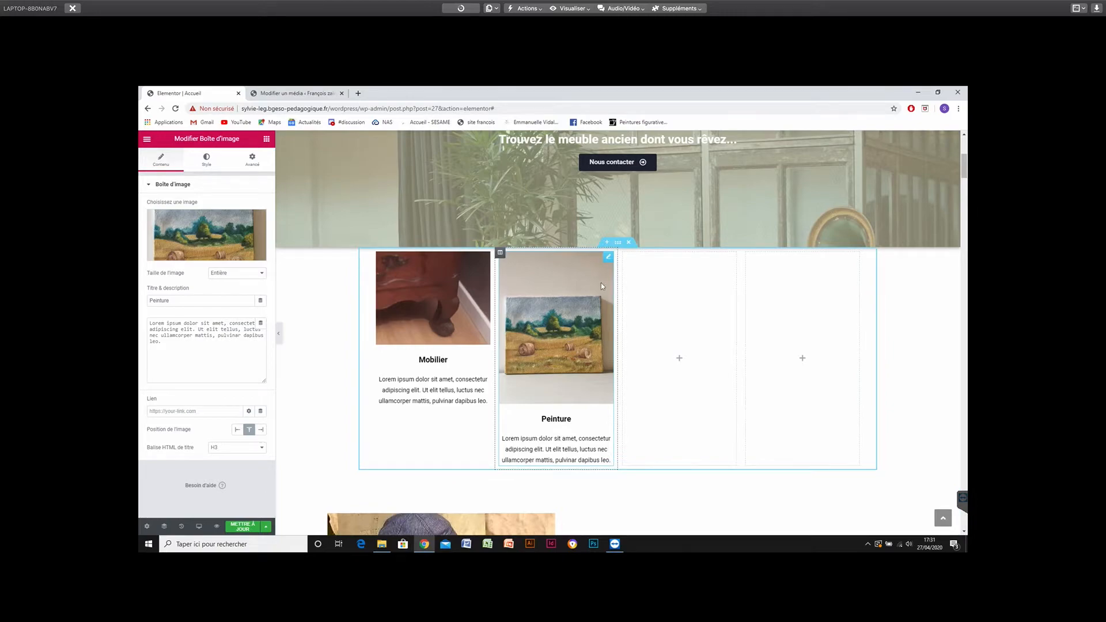
Update the les meules media file once more, check its image and dimensions, and return to the Peinture box's media picker.
left_click(210, 236)
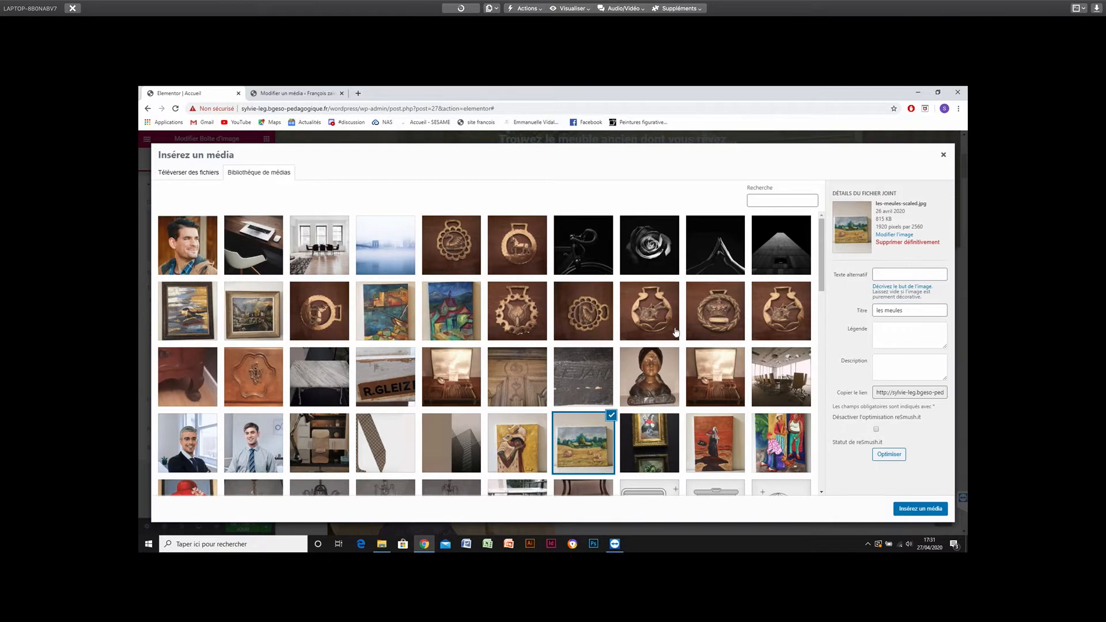
left_click(307, 95)
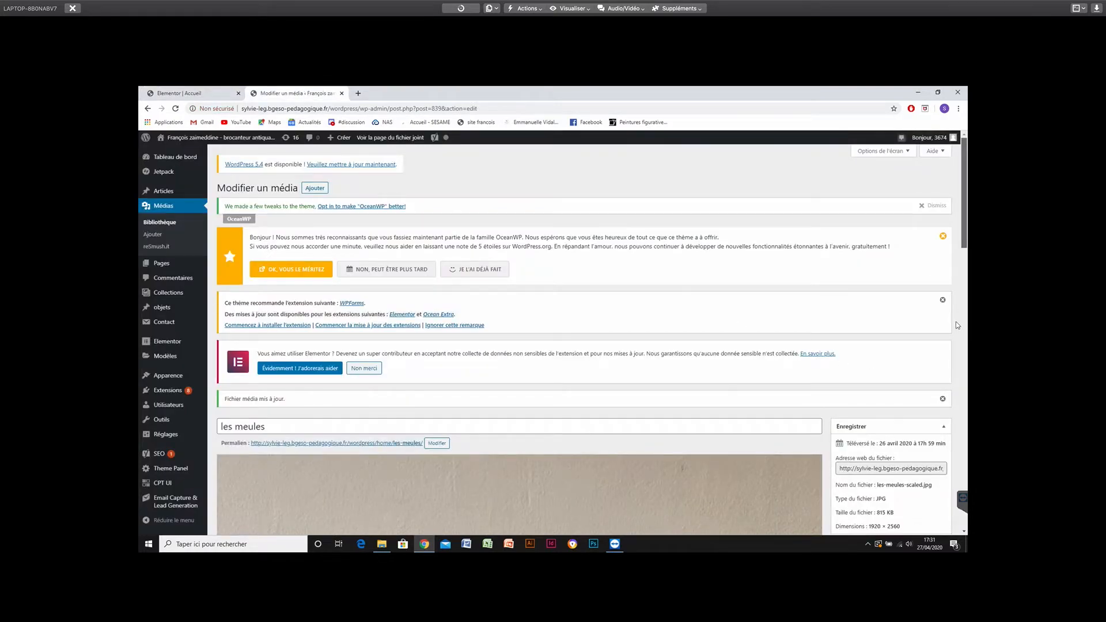
scroll(956, 321, "down", 5)
scroll(956, 321, "down", 1)
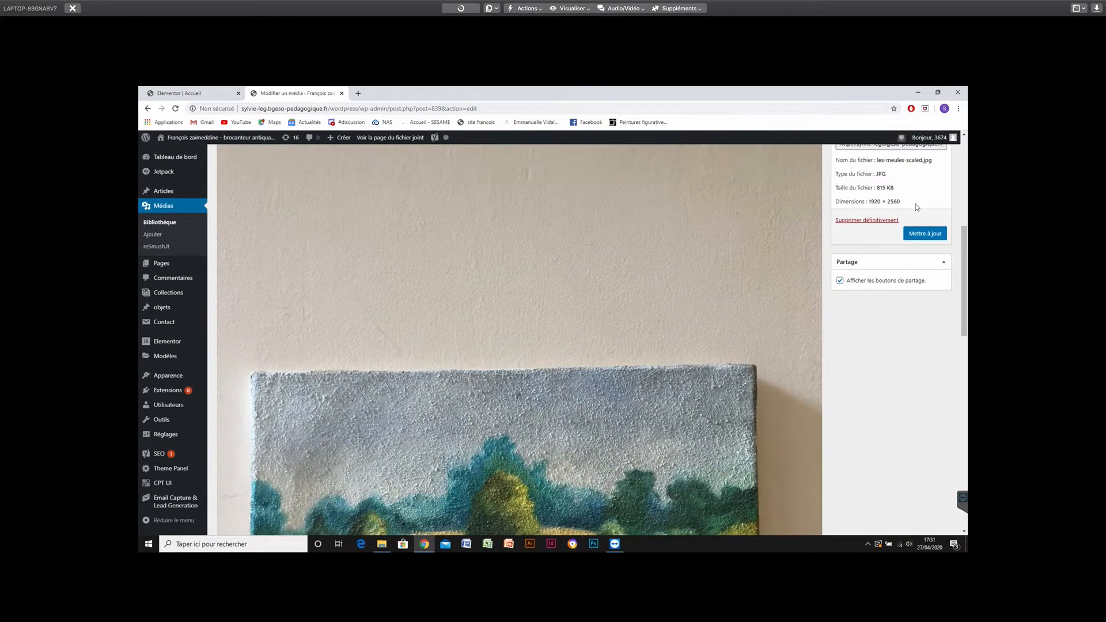
left_click(919, 234)
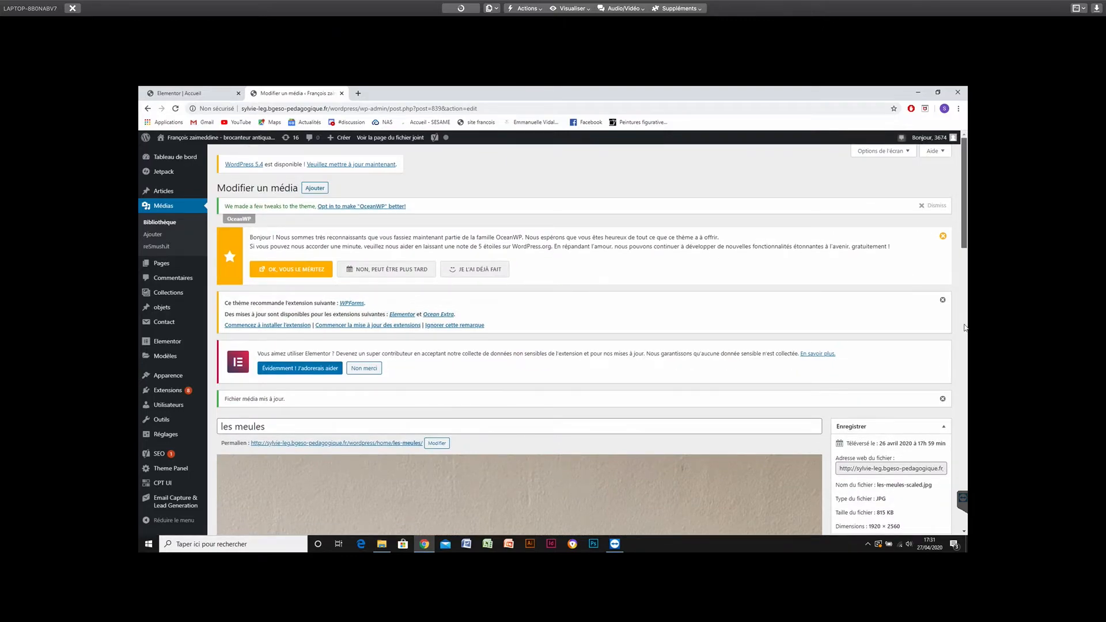
scroll(965, 328, "down", 2)
scroll(965, 328, "down", 5)
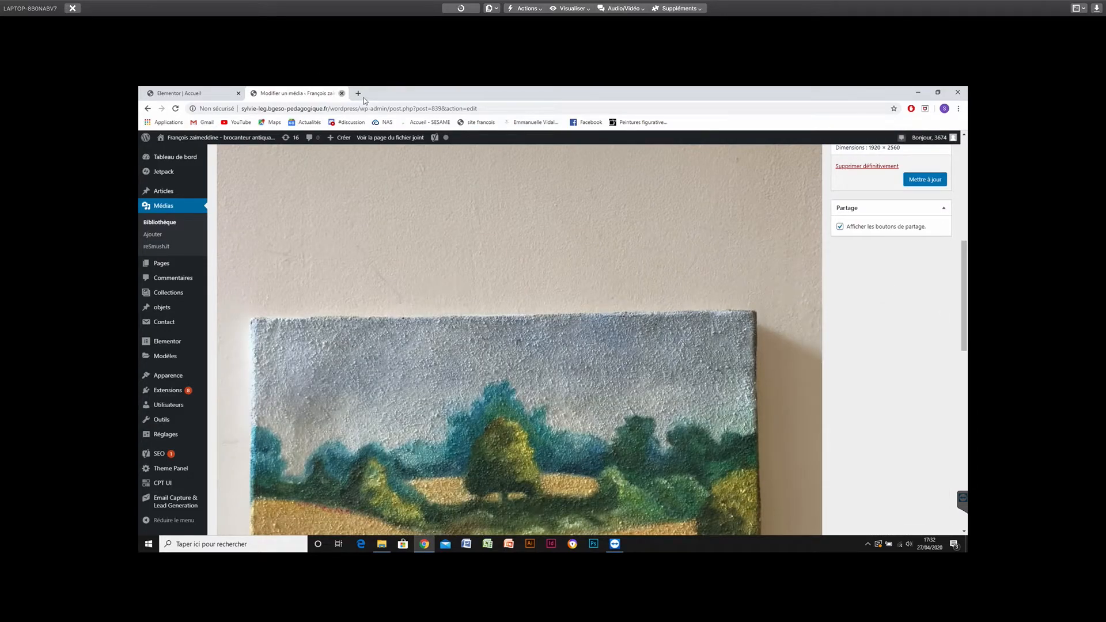
key("ctrl+w")
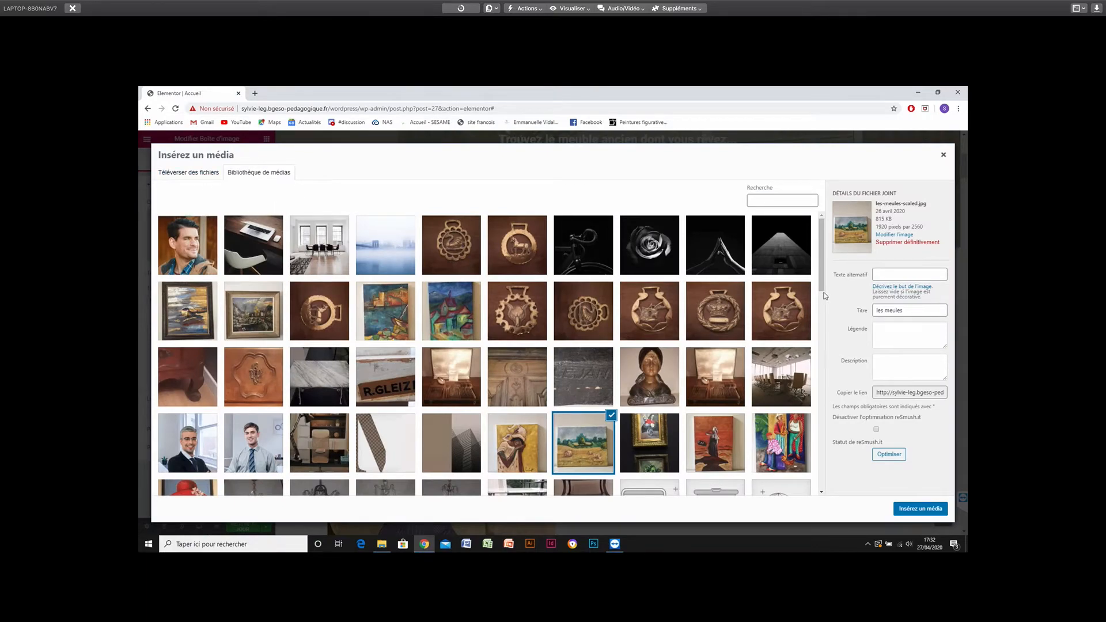
Open les meules in the image editor and draw a crop selection of about 1626 × 1254 px around the painting.
left_click(891, 236)
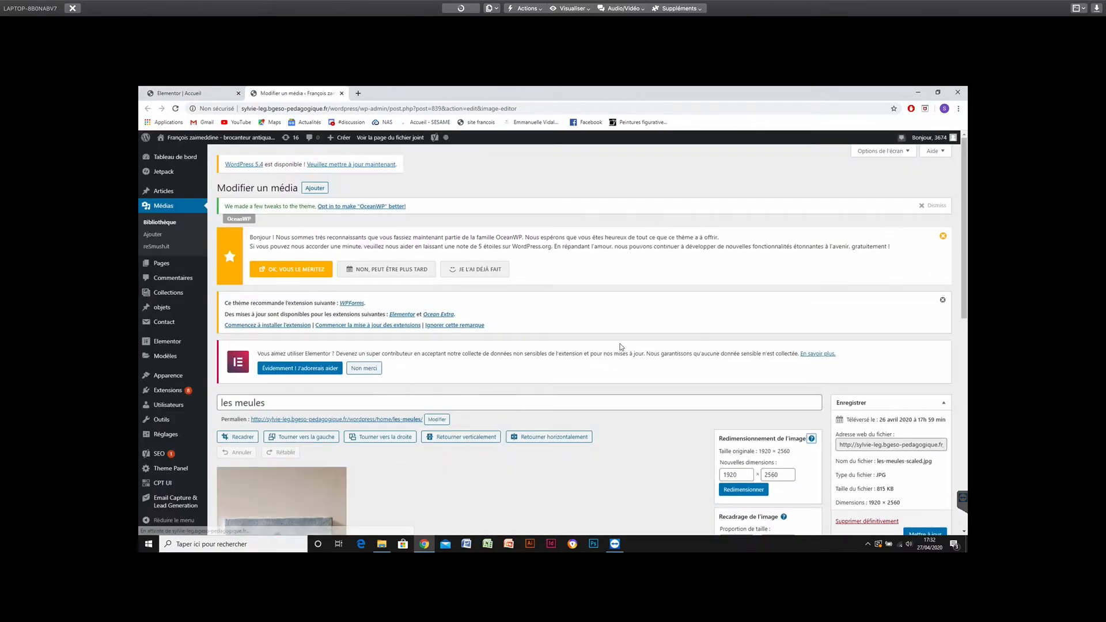
scroll(621, 347, "down", 3)
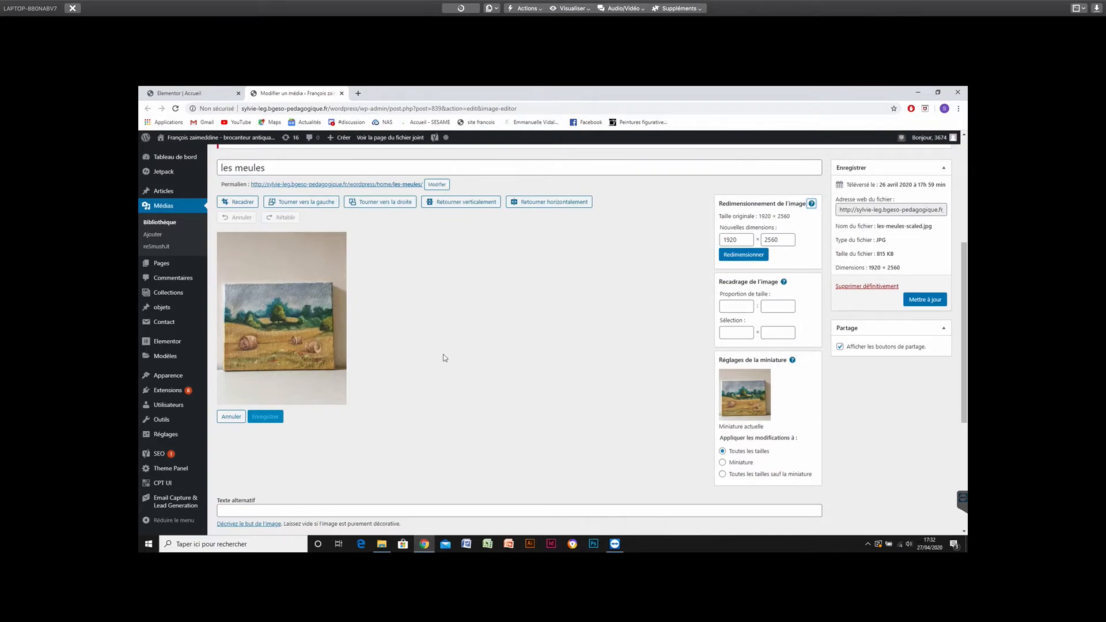
left_click(245, 204)
left_click(245, 204)
left_click_drag(218, 236, 228, 288)
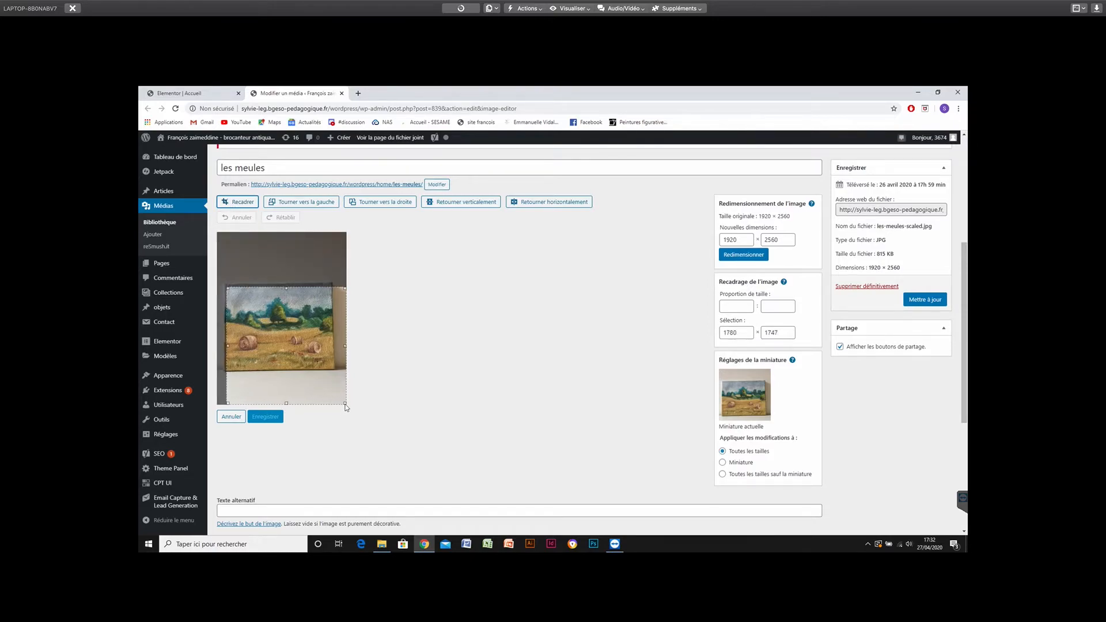
left_click_drag(344, 398, 338, 373)
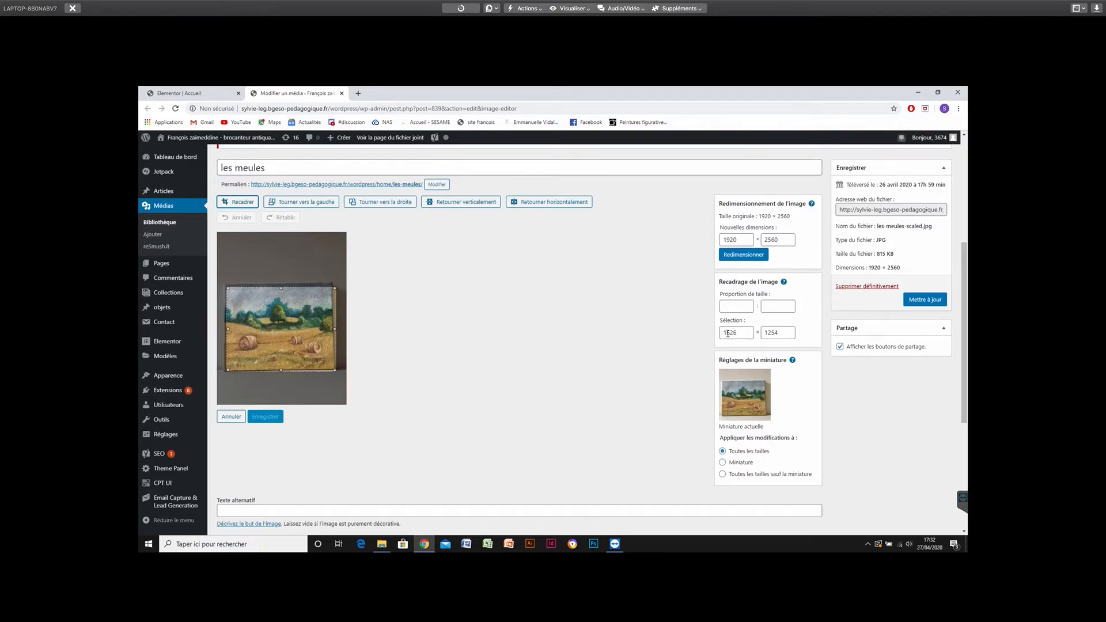
Set the new image dimensions of the les meules photo to 1152 × 1536 px.
left_click_drag(726, 239, 751, 239)
type("15")
key("Tab")
Set the crop aspect ratio to 1152:939 and fit the selection, about 1626 × 1330 px, over the painting.
left_click(742, 305)
key("Tab")
type("93")
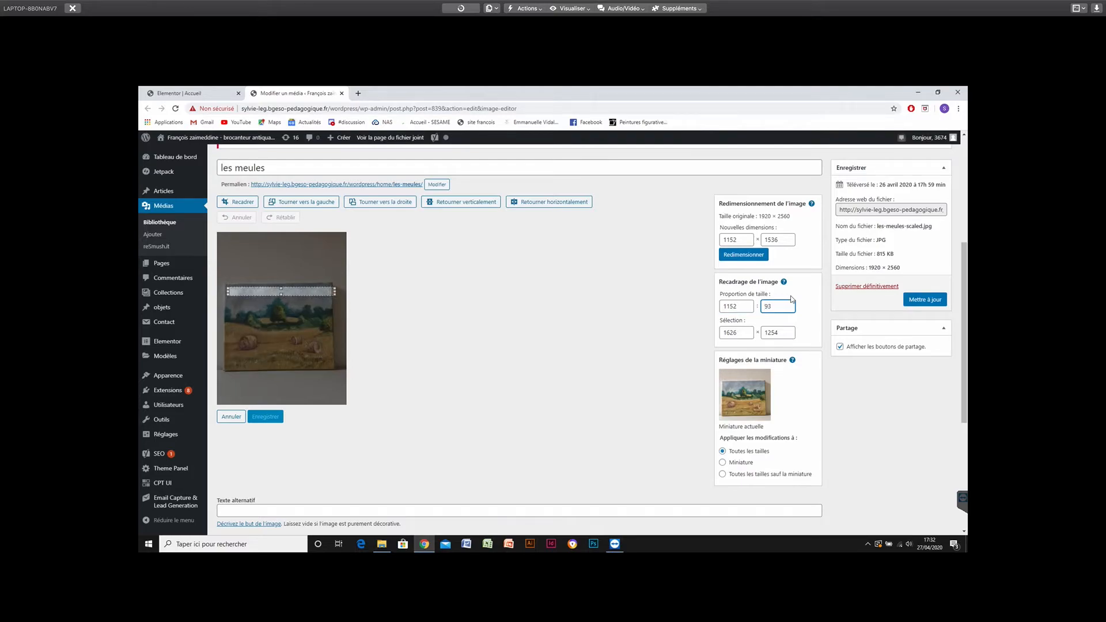
type("9")
mouse_move(190, 325)
left_click_drag(254, 344, 433, 304)
left_click_drag(288, 329, 289, 325)
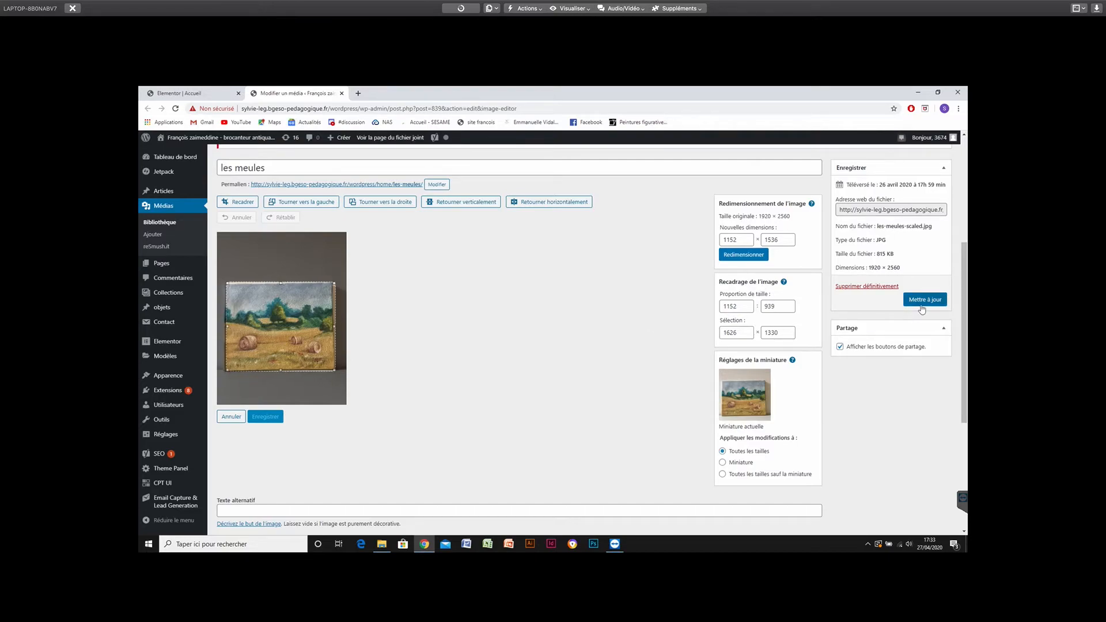
Change the new image height of the les meules photo to 939 px.
scroll(880, 400, "down", 2)
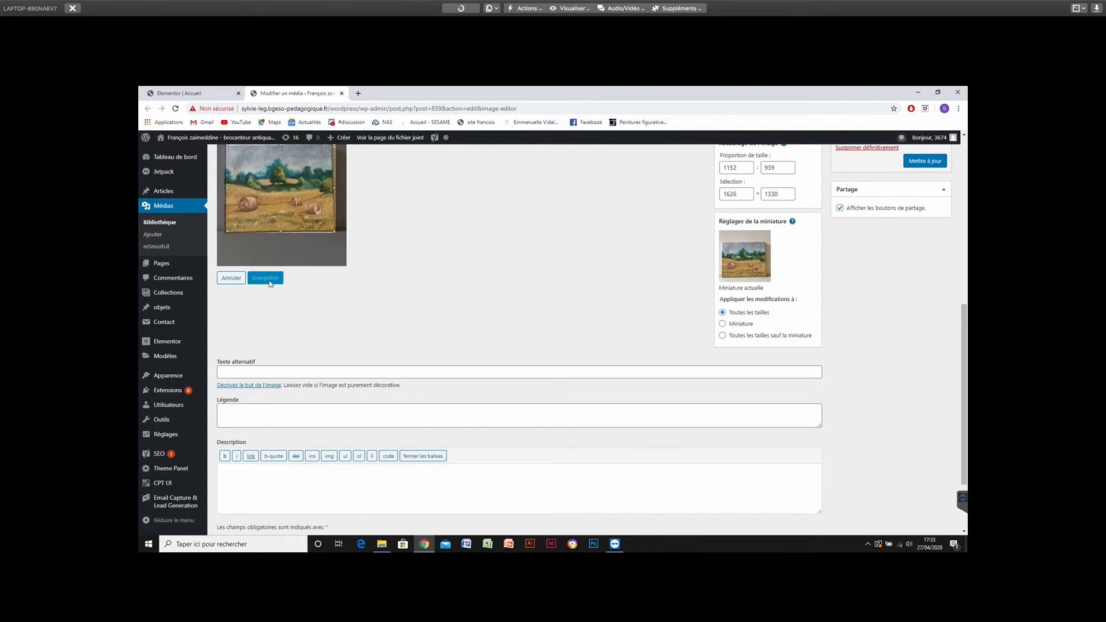
scroll(509, 304, "up", 1)
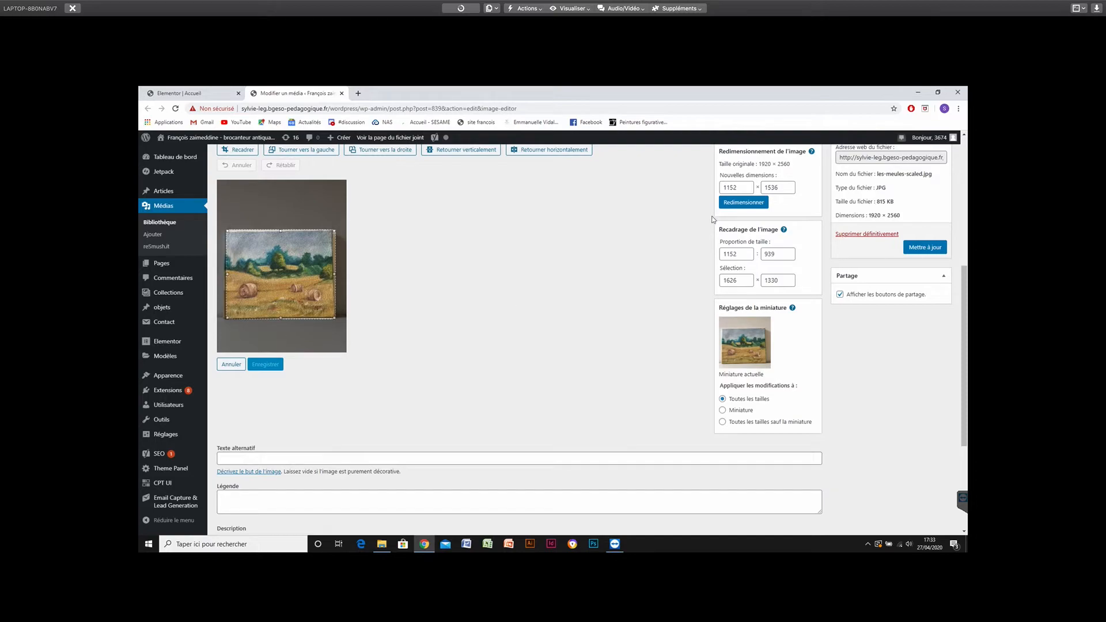
left_click_drag(785, 188, 750, 186)
type("939")
left_click(686, 414)
scroll(577, 302, "up", 1)
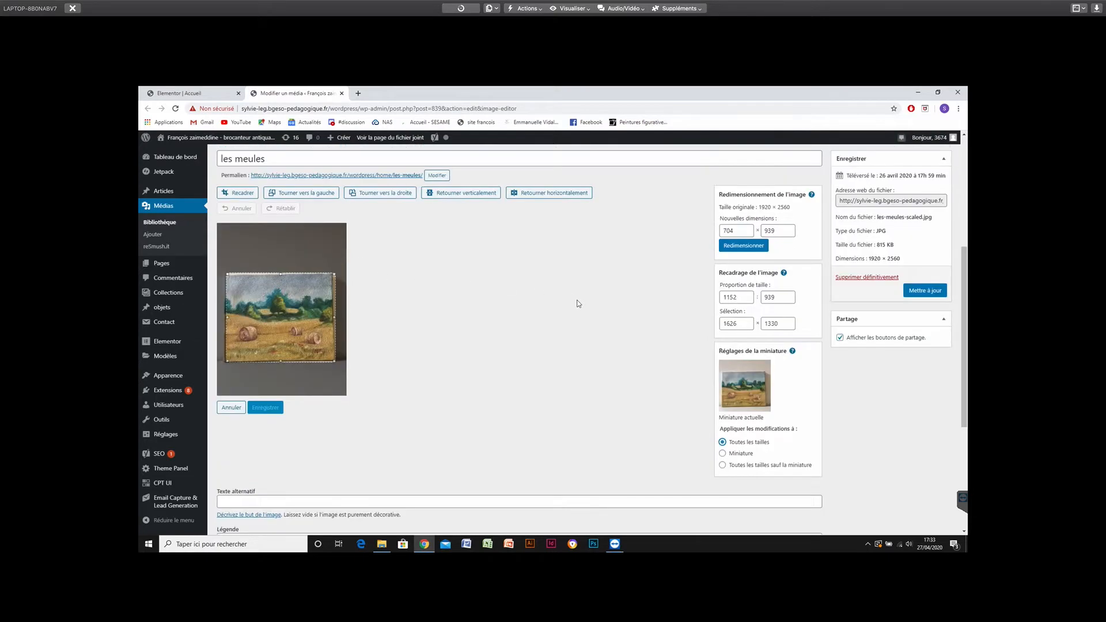
Update the les meules media file and check on its page whether the crop and new dimensions are applied.
left_click(939, 292)
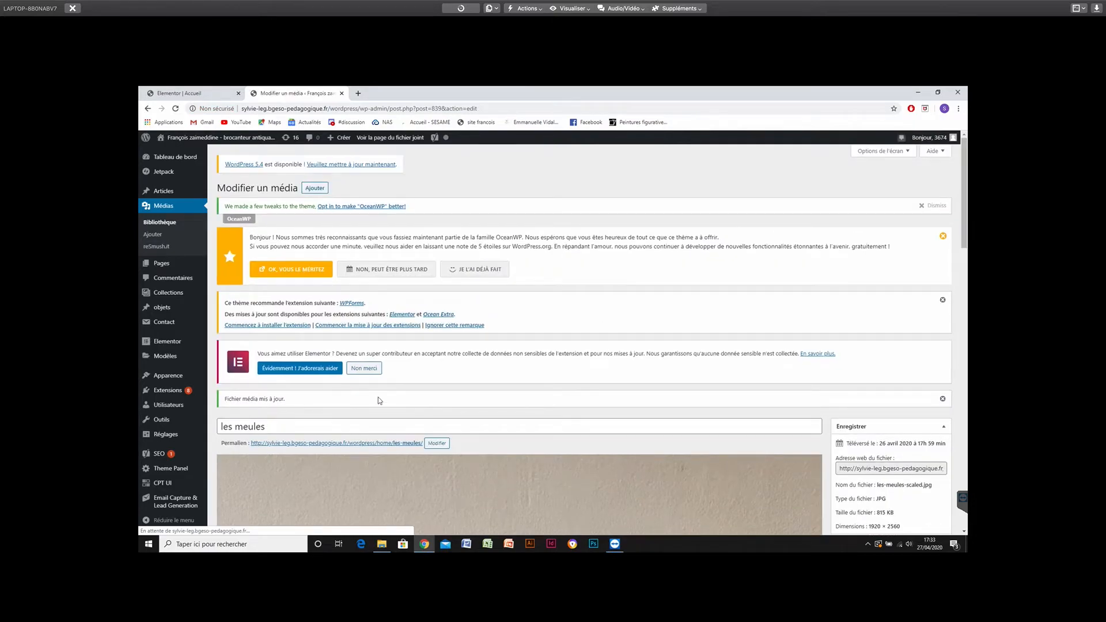
scroll(403, 375, "down", 1)
scroll(441, 350, "down", 3)
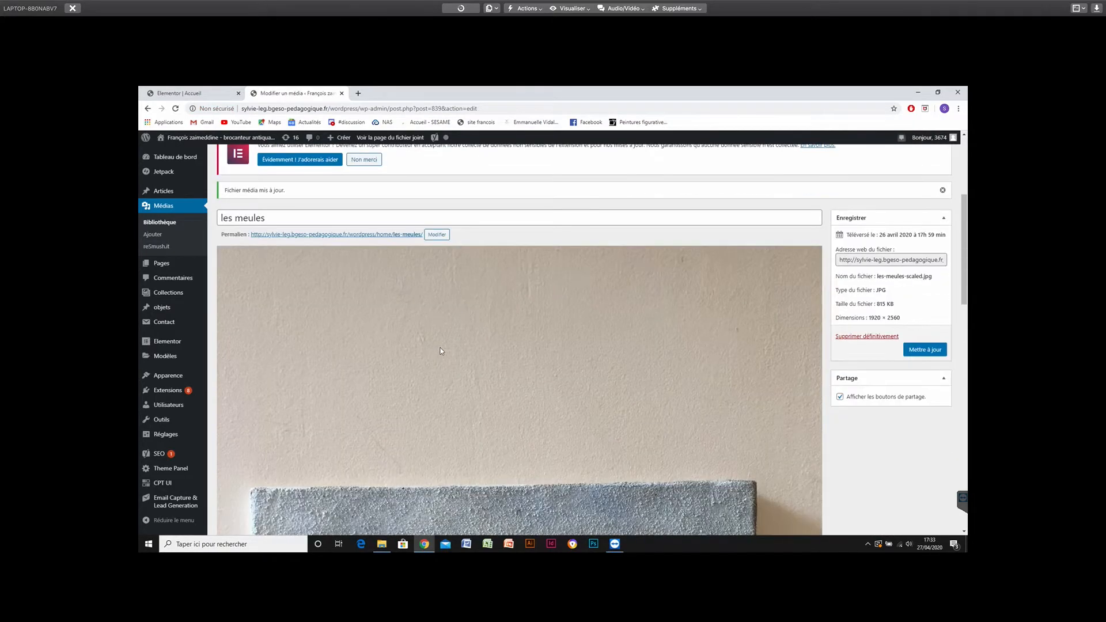
scroll(442, 352, "down", 5)
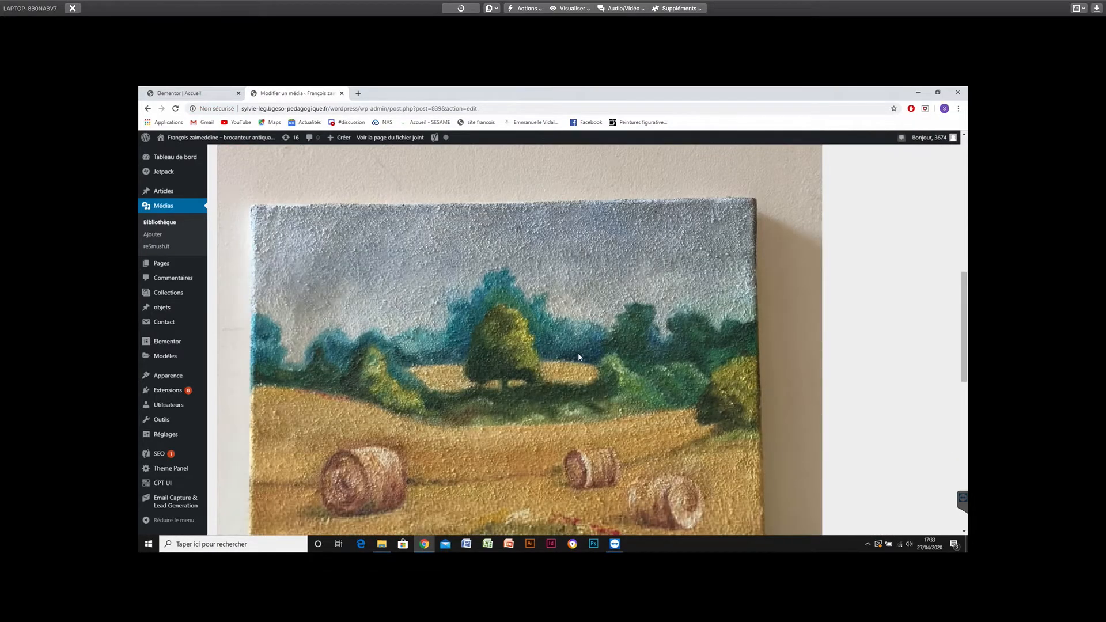
scroll(852, 303, "down", 9)
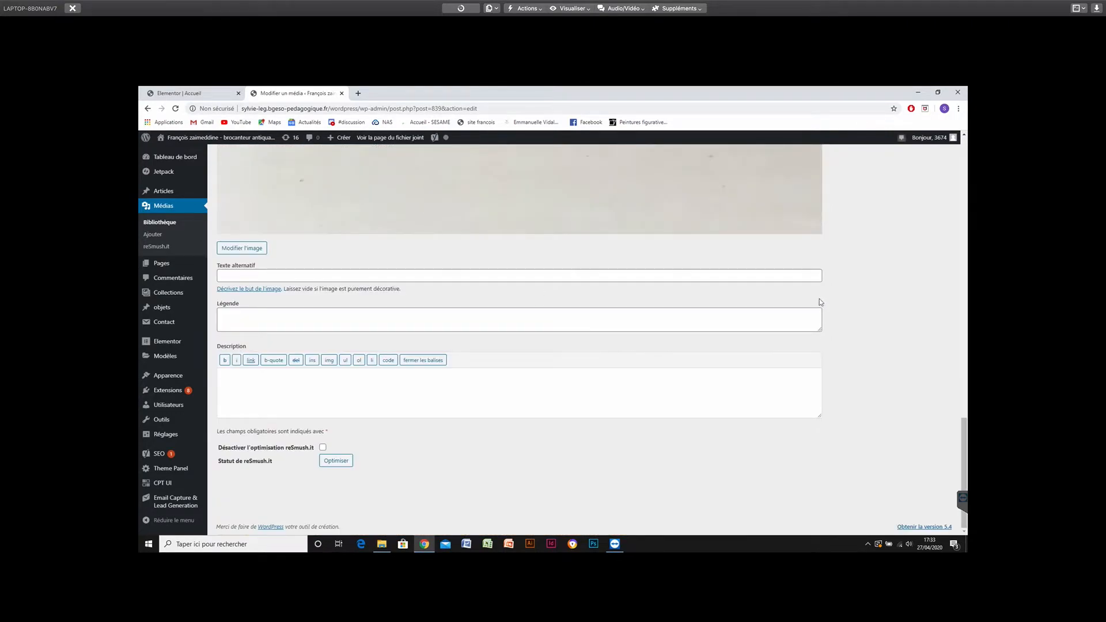
scroll(411, 296, "up", 2)
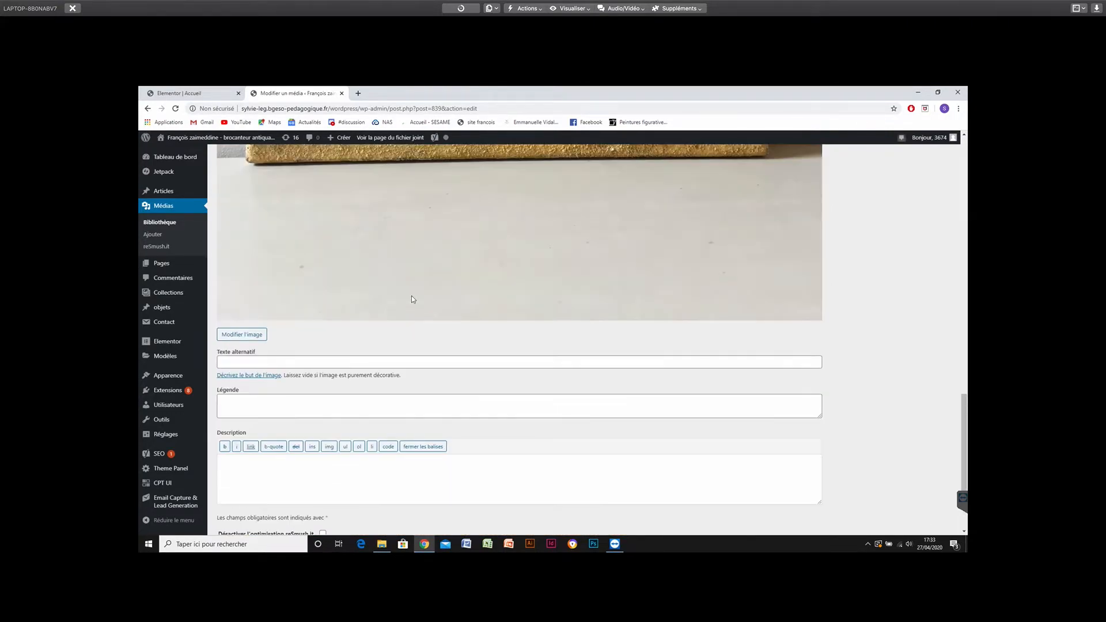
left_click(215, 94)
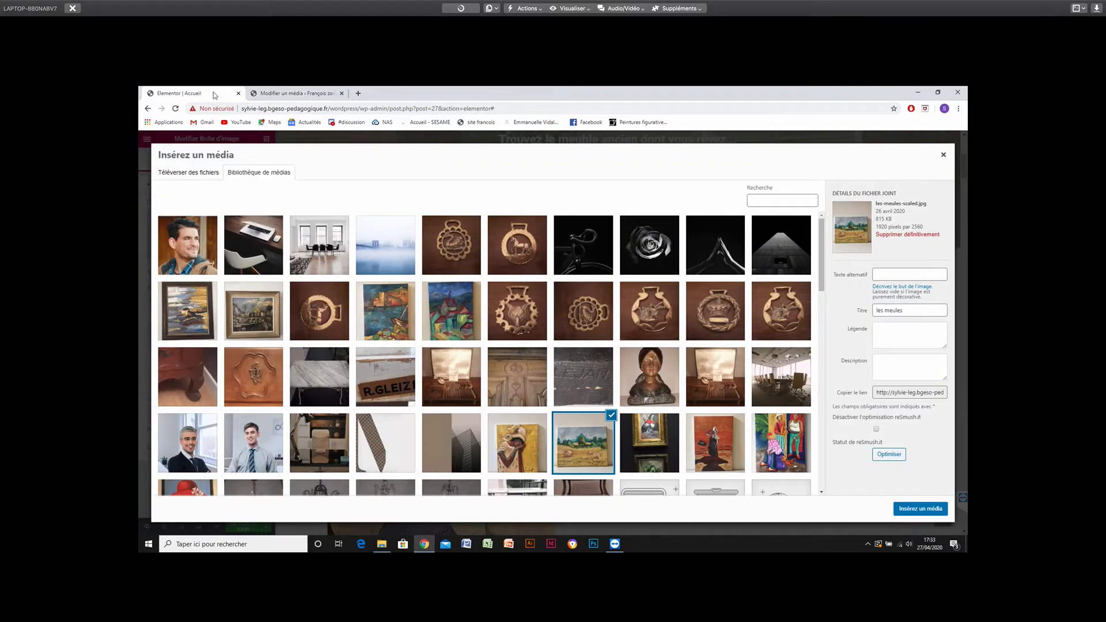
left_click(255, 315)
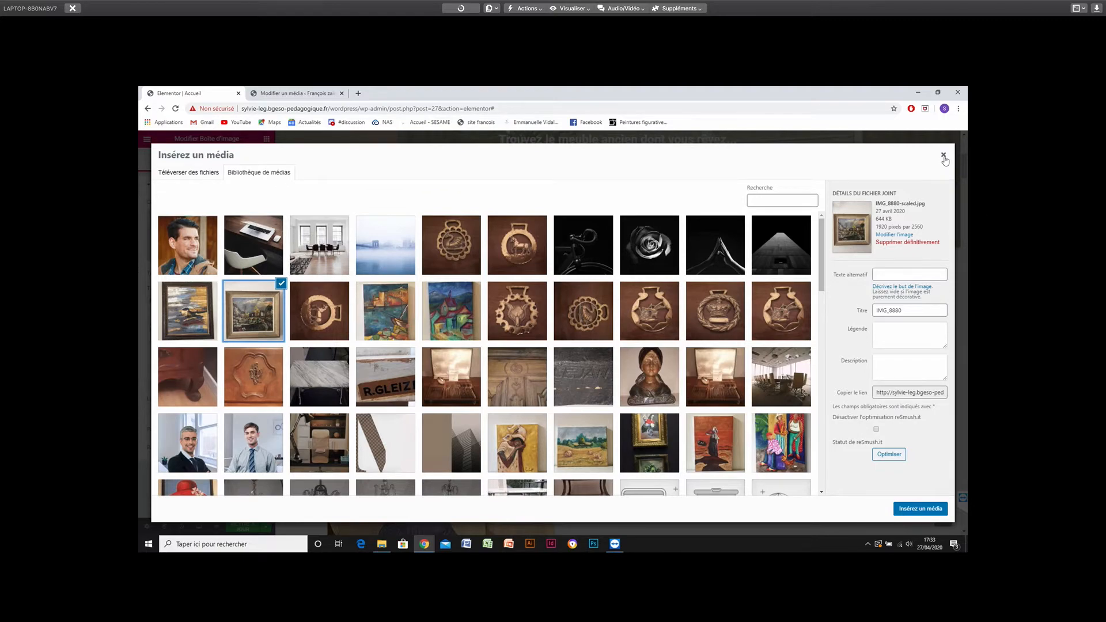
left_click(945, 156)
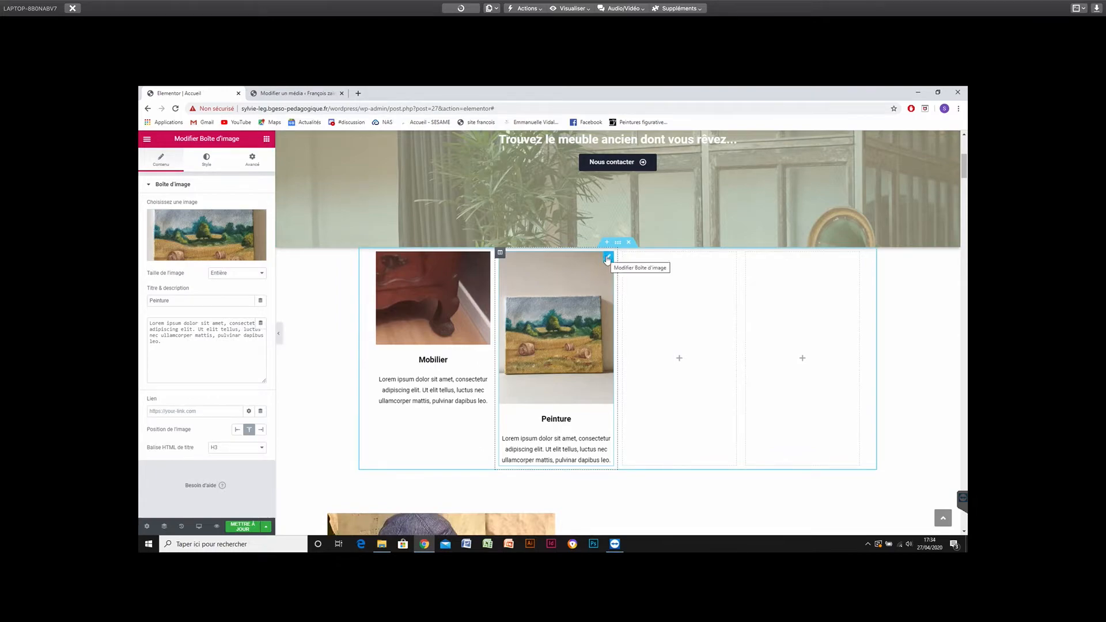
Replace the Peinture box's image with the cabinet-leg photo from the media library that the Mobilier box uses.
left_click(251, 245)
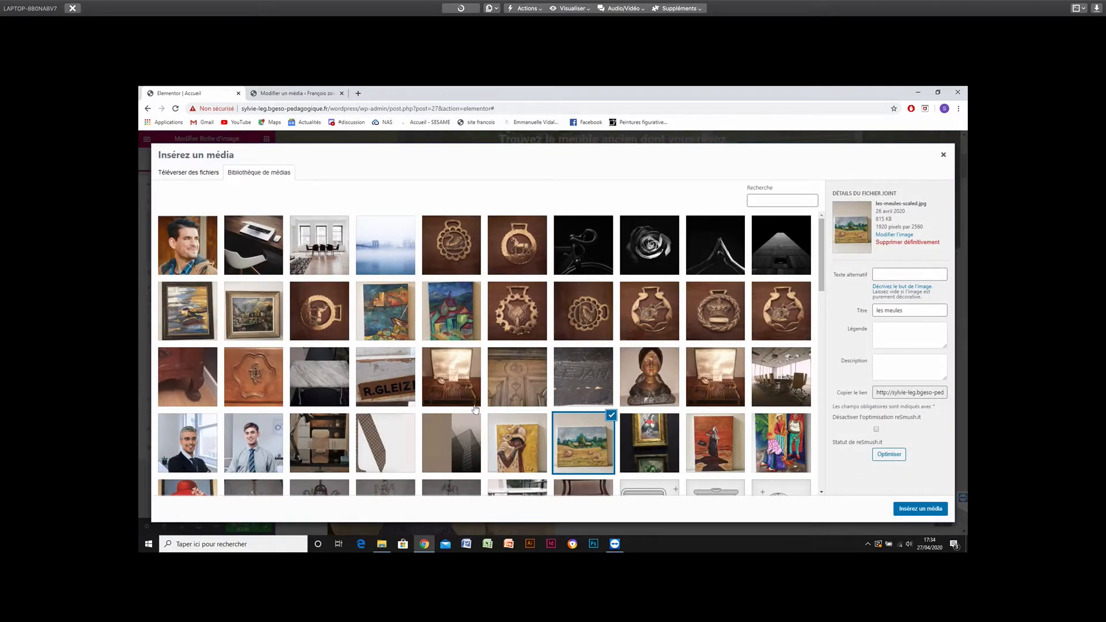
scroll(490, 403, "down", 1)
scroll(357, 395, "down", 1)
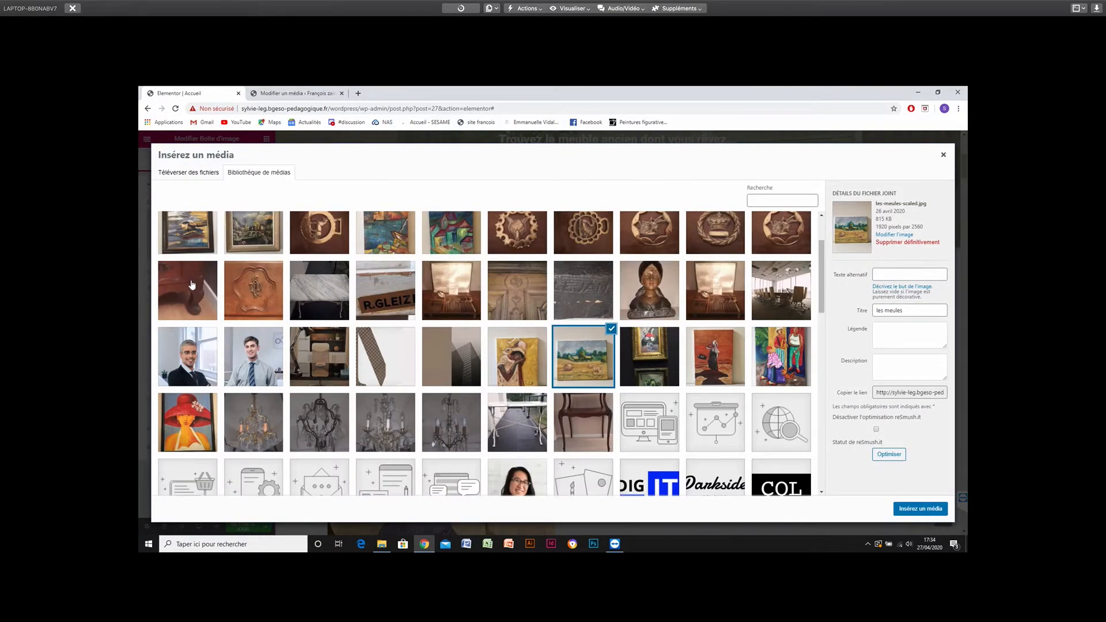
scroll(193, 277, "down", 2)
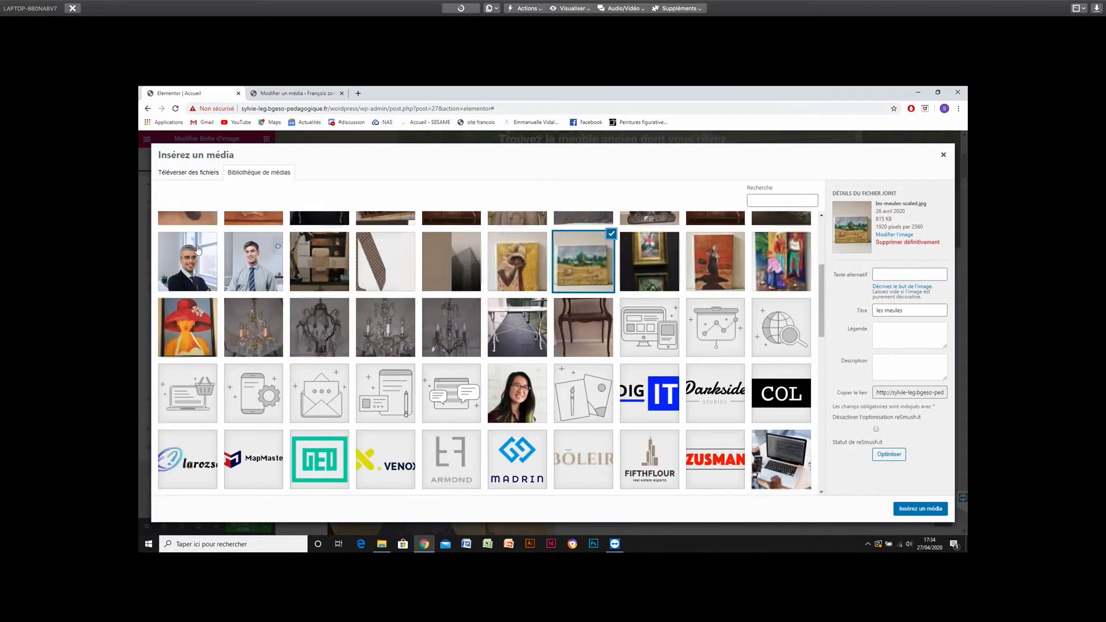
left_click(188, 262)
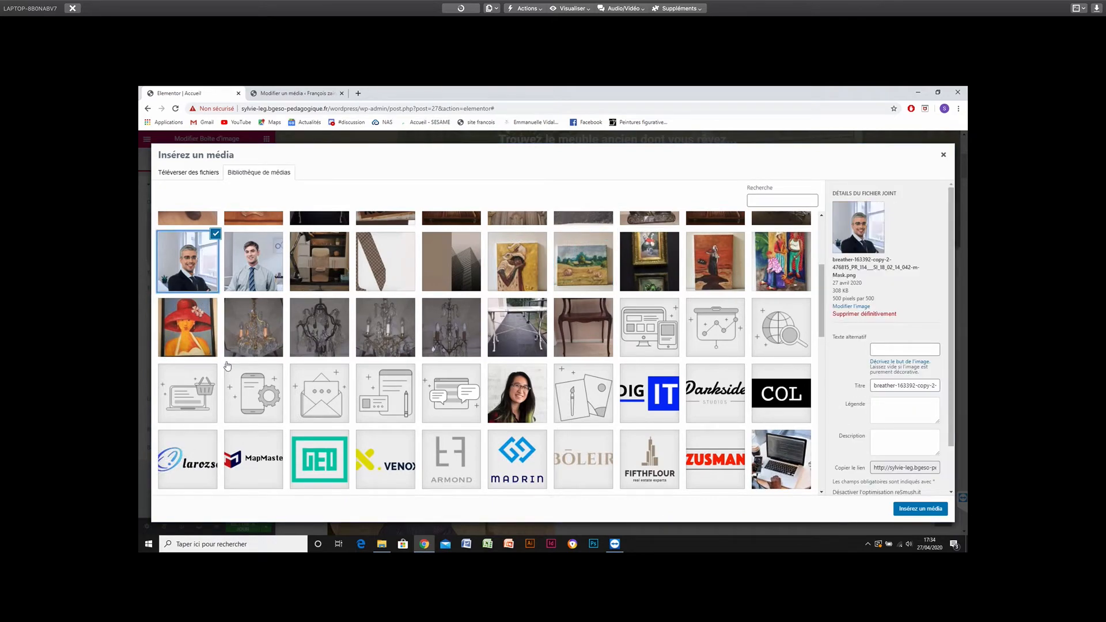
scroll(227, 366, "down", 3)
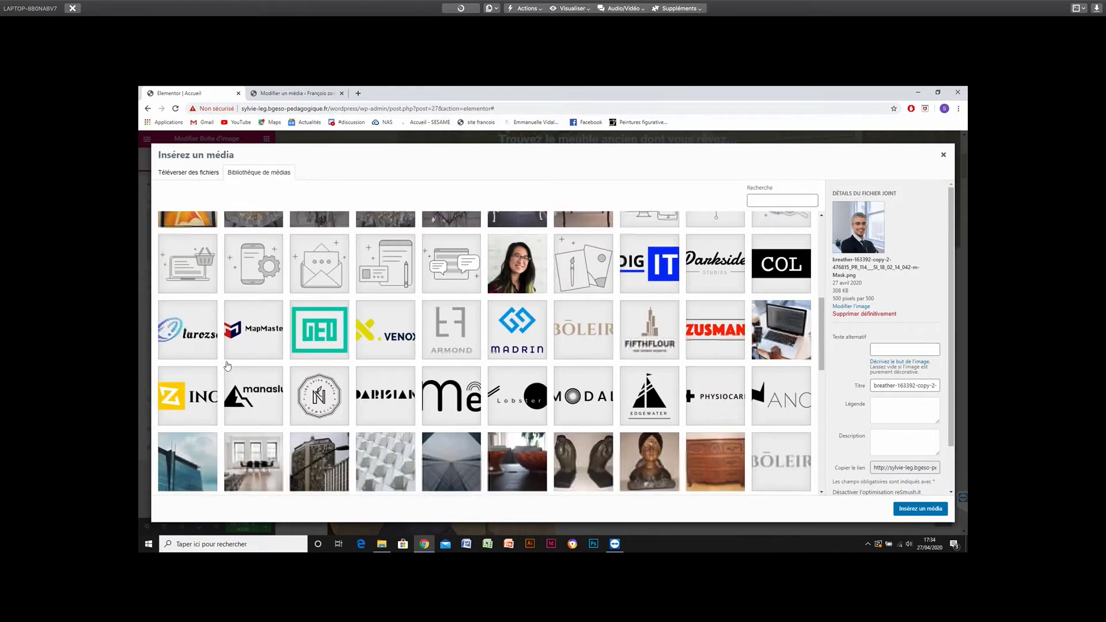
scroll(823, 323, "down", 1)
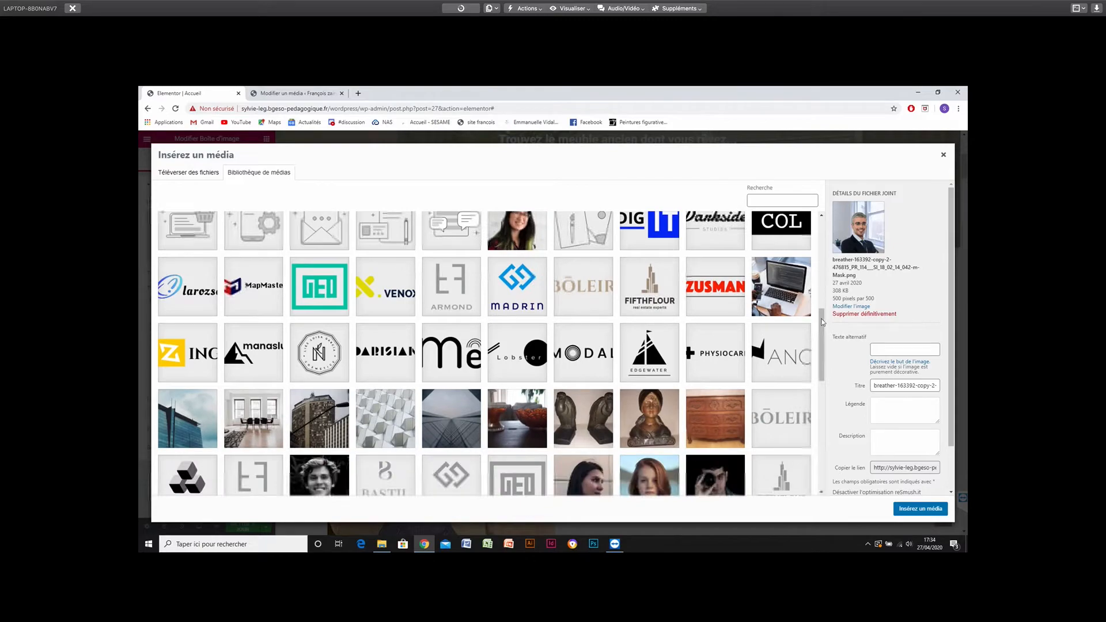
scroll(822, 305, "down", 10)
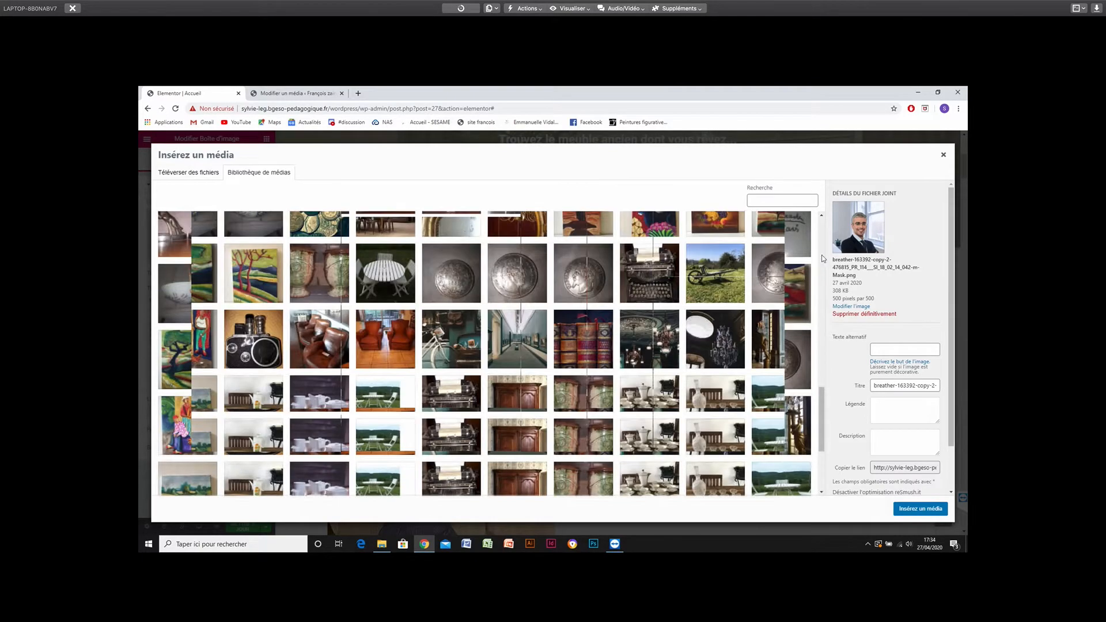
scroll(822, 254, "down", 5)
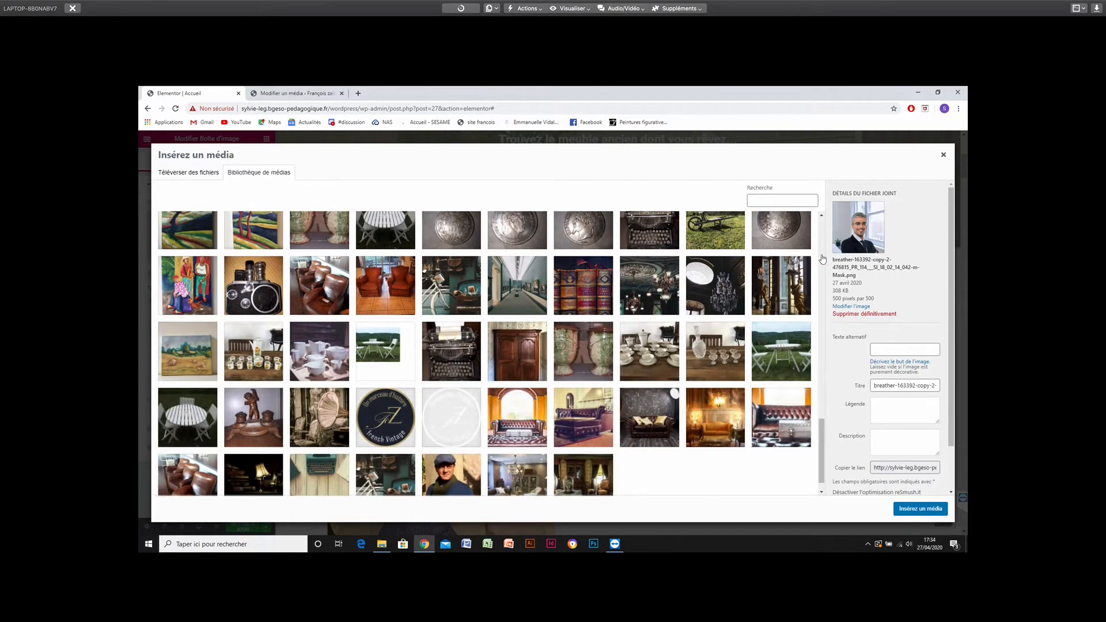
scroll(823, 260, "down", 1)
left_click(253, 327)
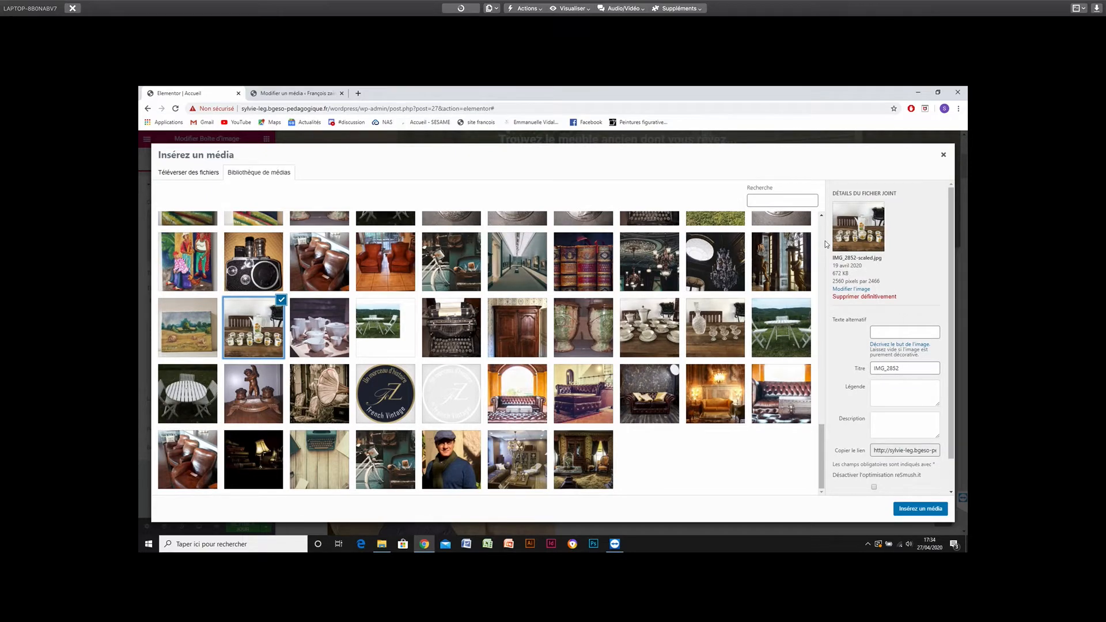
scroll(823, 242, "up", 4)
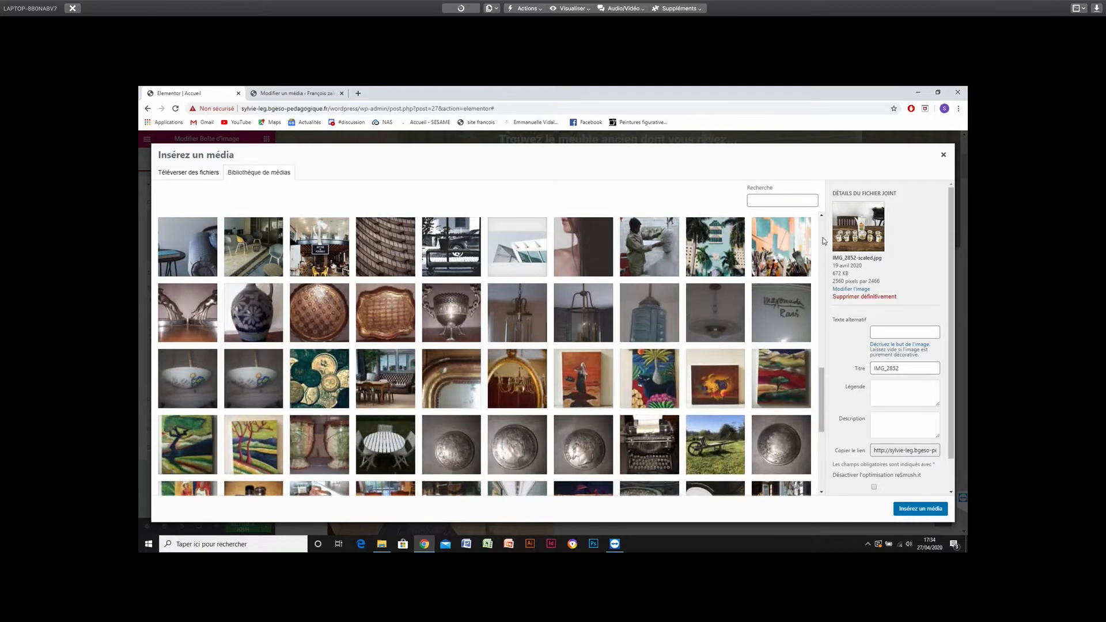
scroll(824, 241, "up", 10)
left_click(178, 376)
left_click(921, 509)
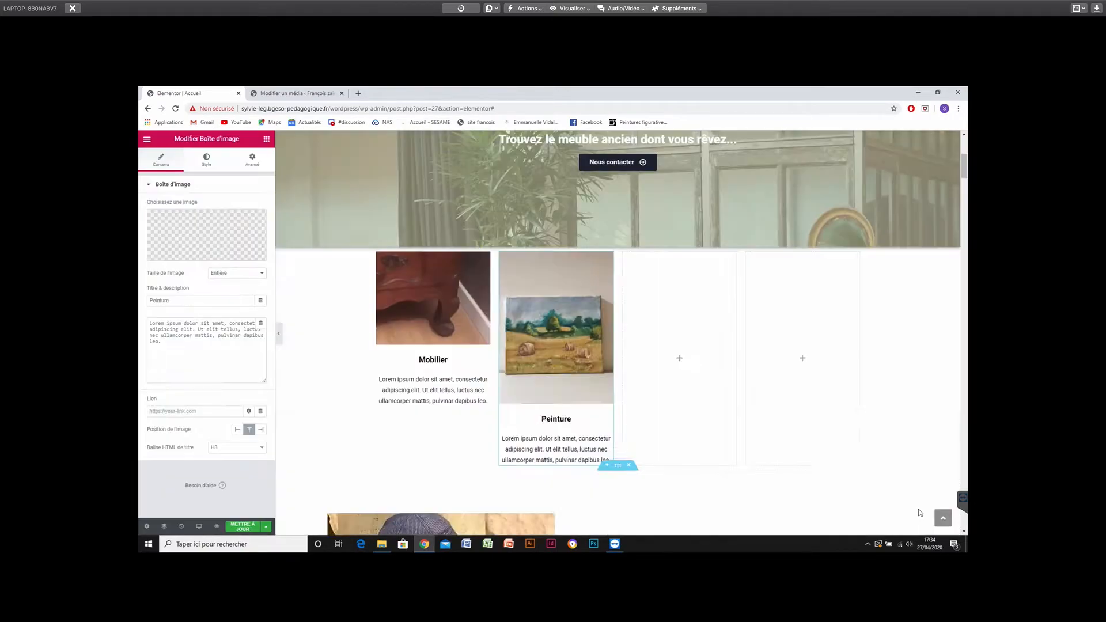
Duplicate the Peinture image box.
right_click(608, 260)
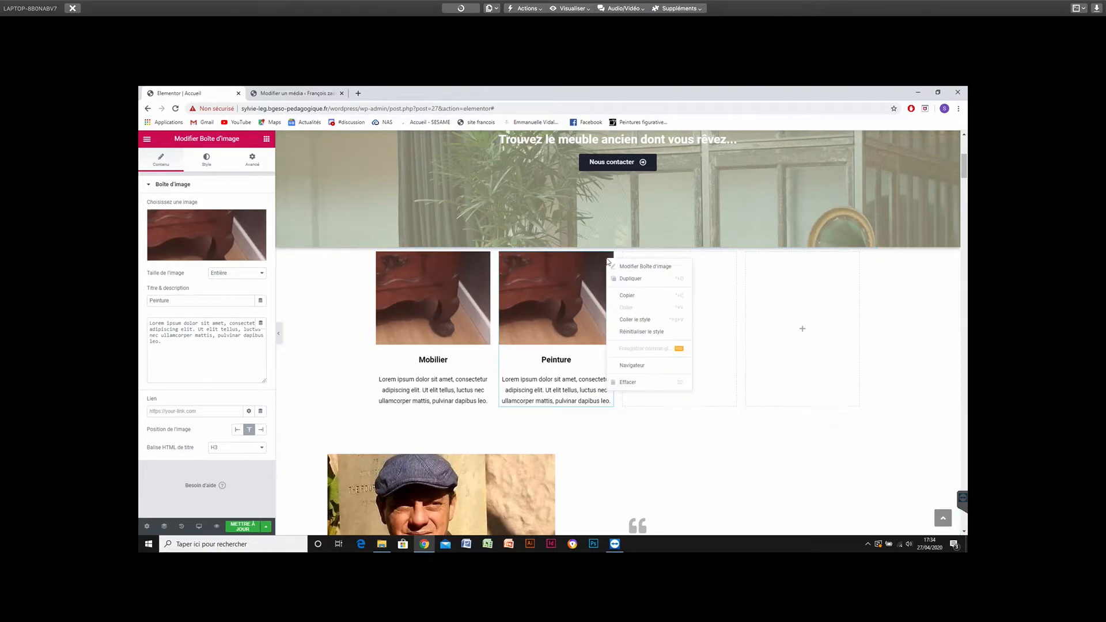
left_click(567, 284)
right_click(609, 259)
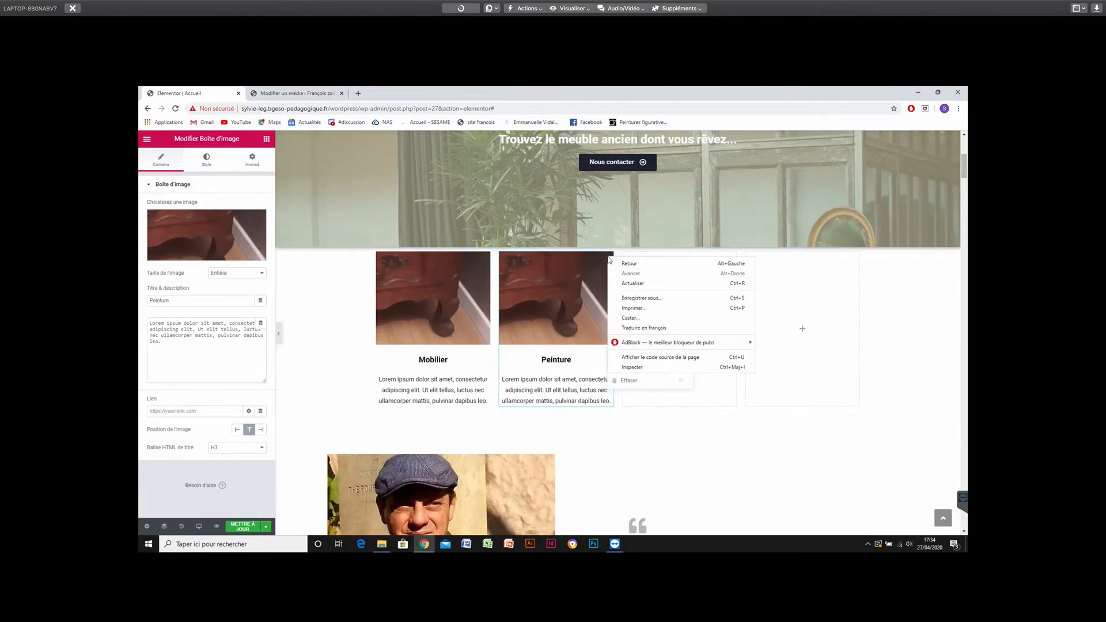
left_click(609, 260)
left_click(609, 260)
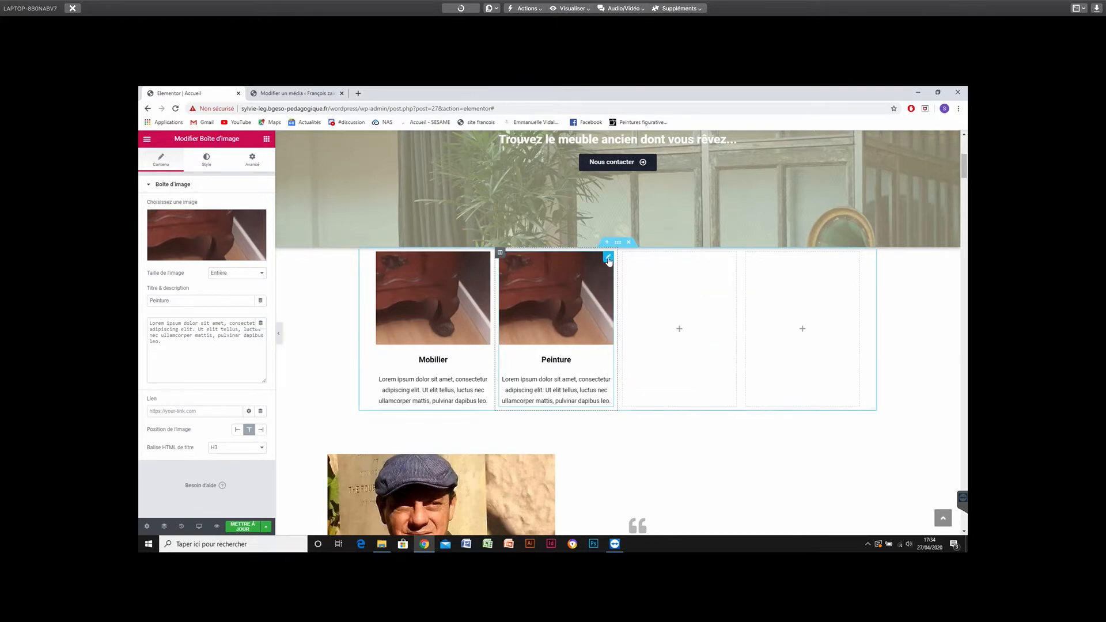
right_click(610, 260)
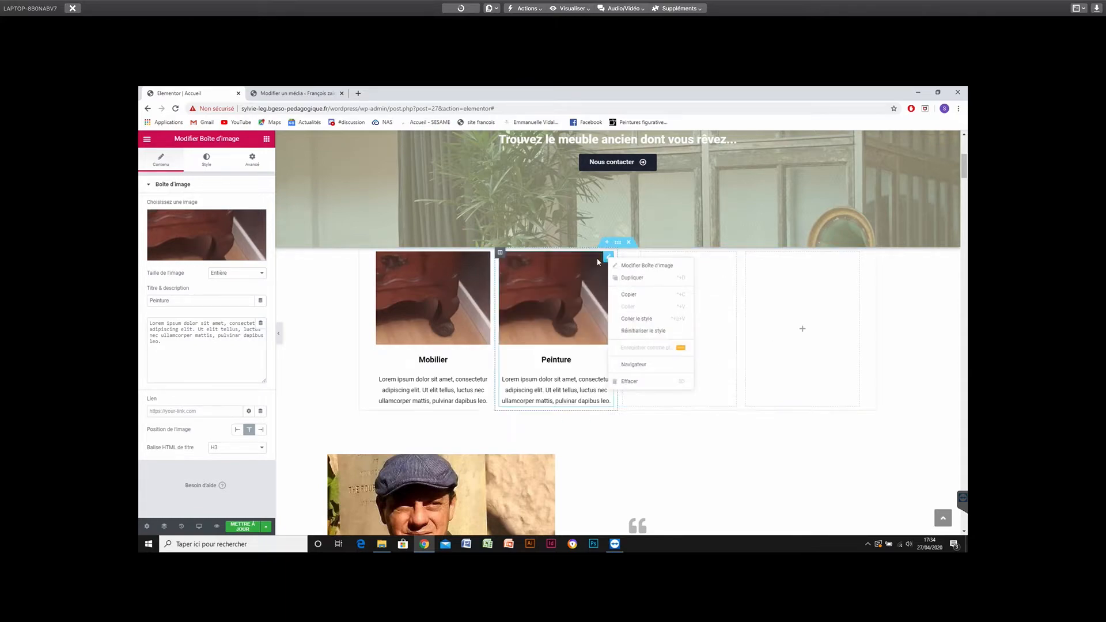
left_click(633, 279)
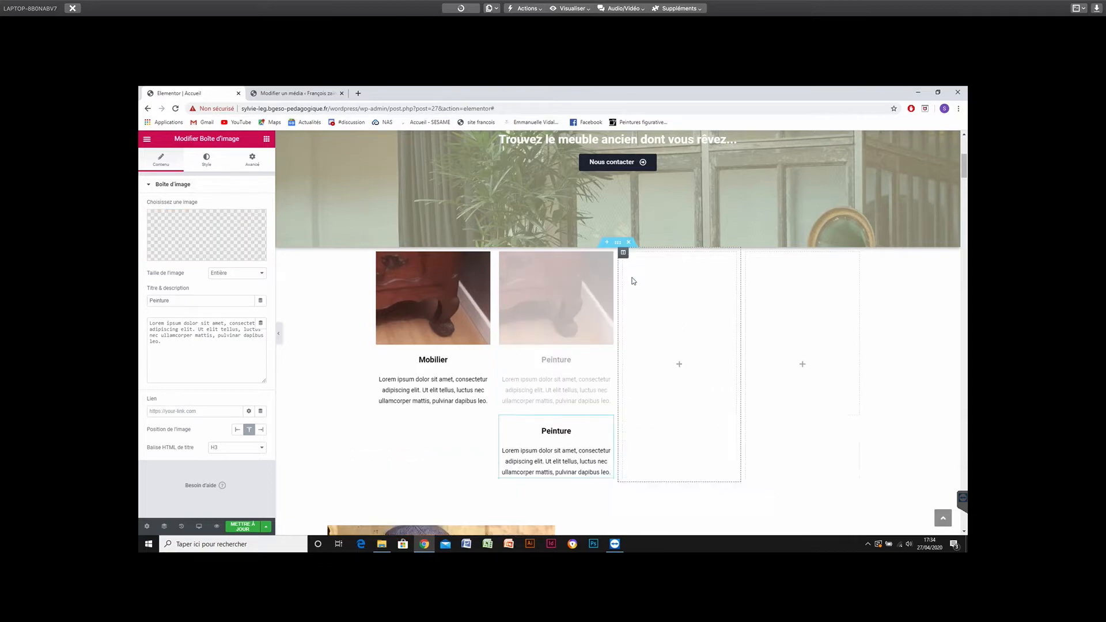
Move the copied Peinture box into the empty third column and title it Céramique.
left_click_drag(610, 424, 684, 403)
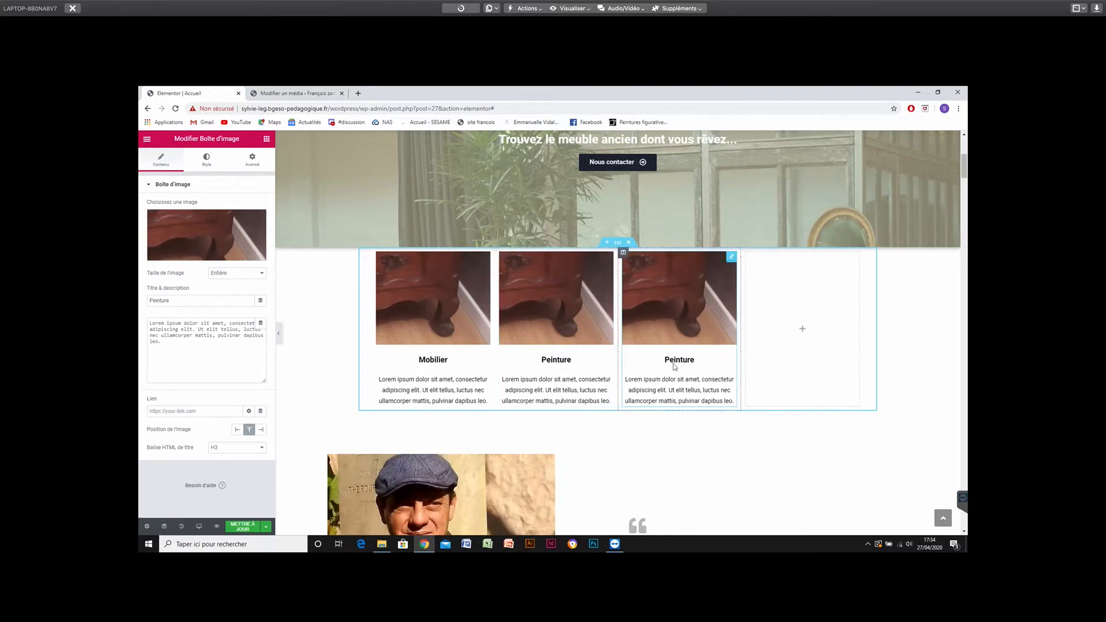
double_click(161, 301)
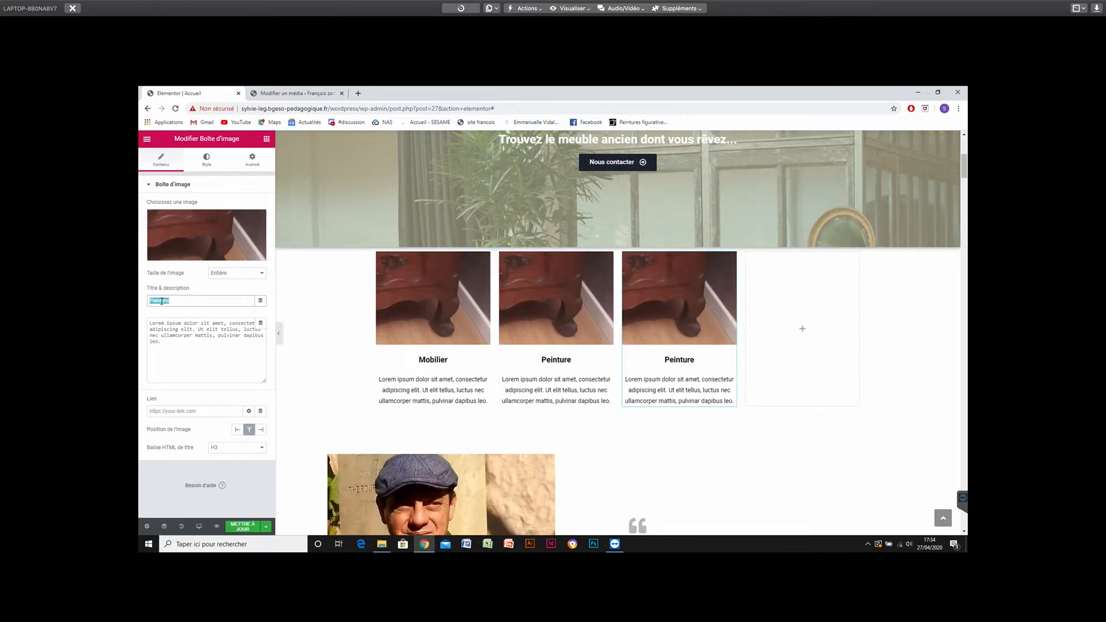
type("Céramique")
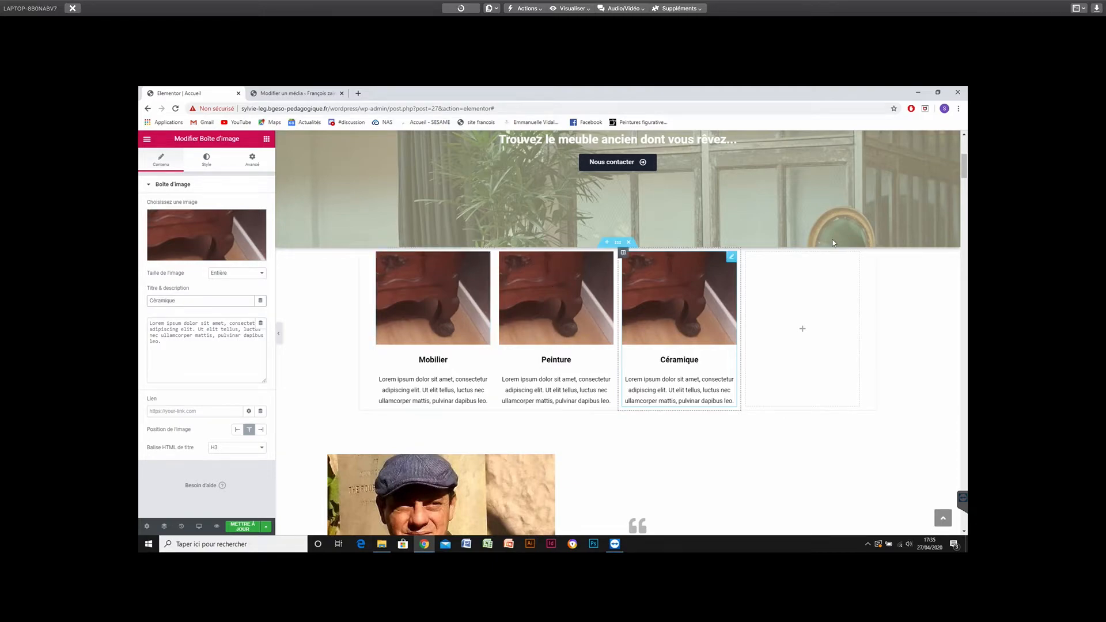
Duplicate the Céramique image box and move the copy into the empty fourth column.
right_click(731, 260)
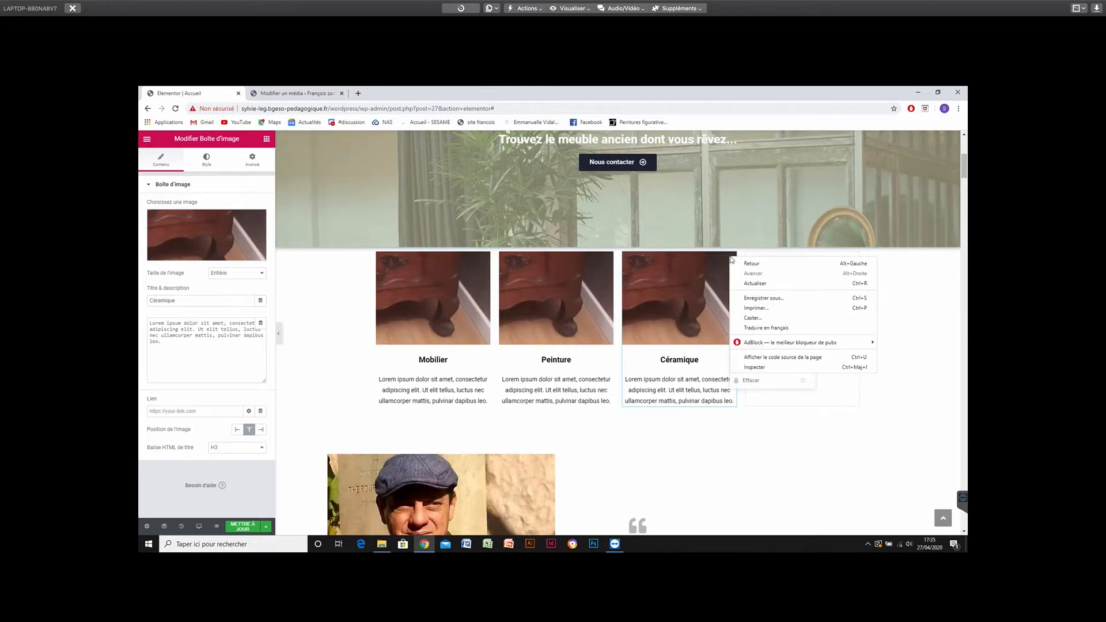
left_click(726, 279)
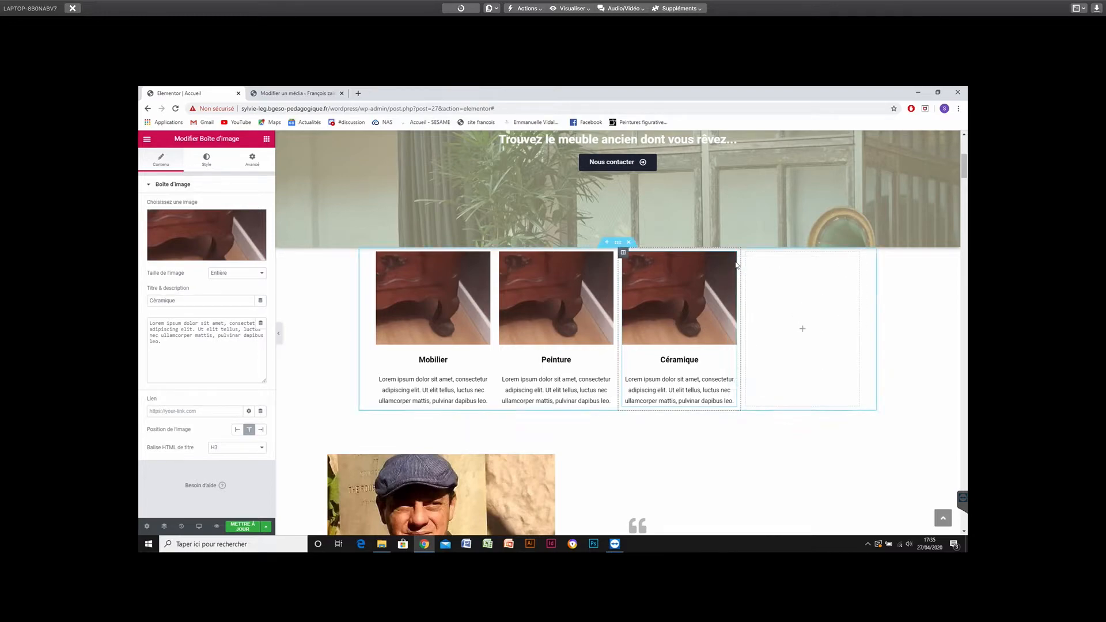
right_click(733, 256)
right_click(733, 256)
left_click(719, 272)
left_click(719, 272)
right_click(734, 255)
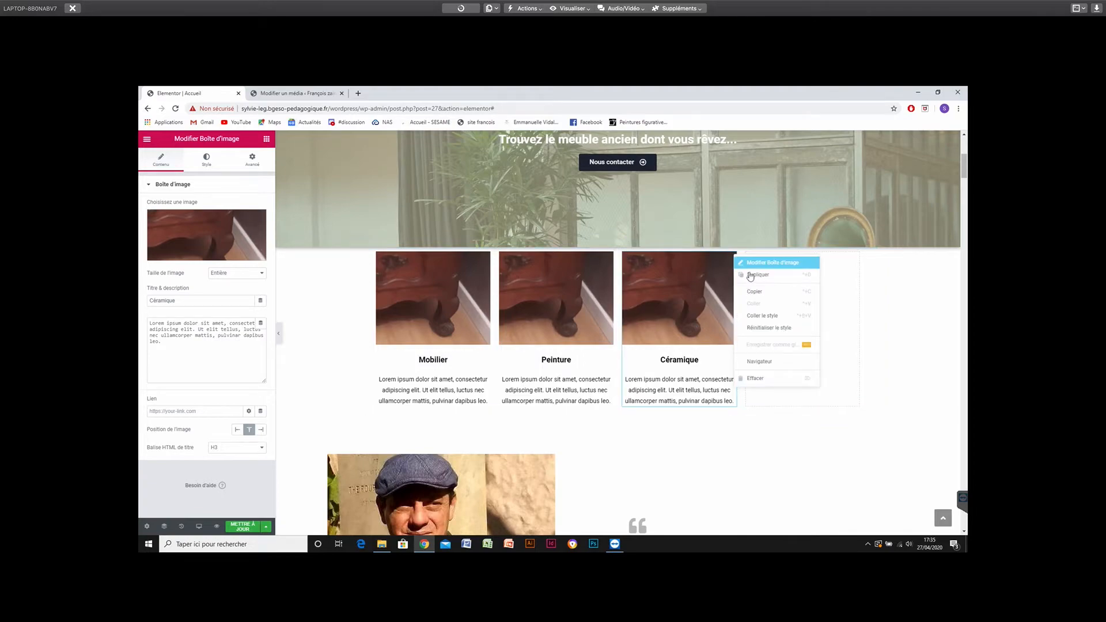
left_click(752, 274)
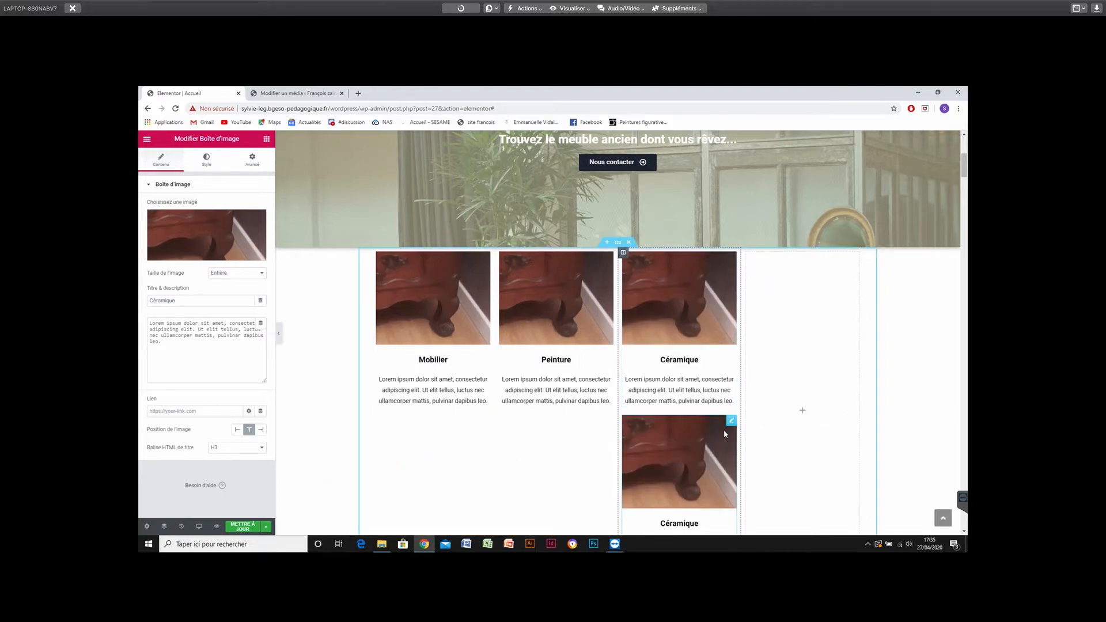
left_click_drag(733, 425, 807, 387)
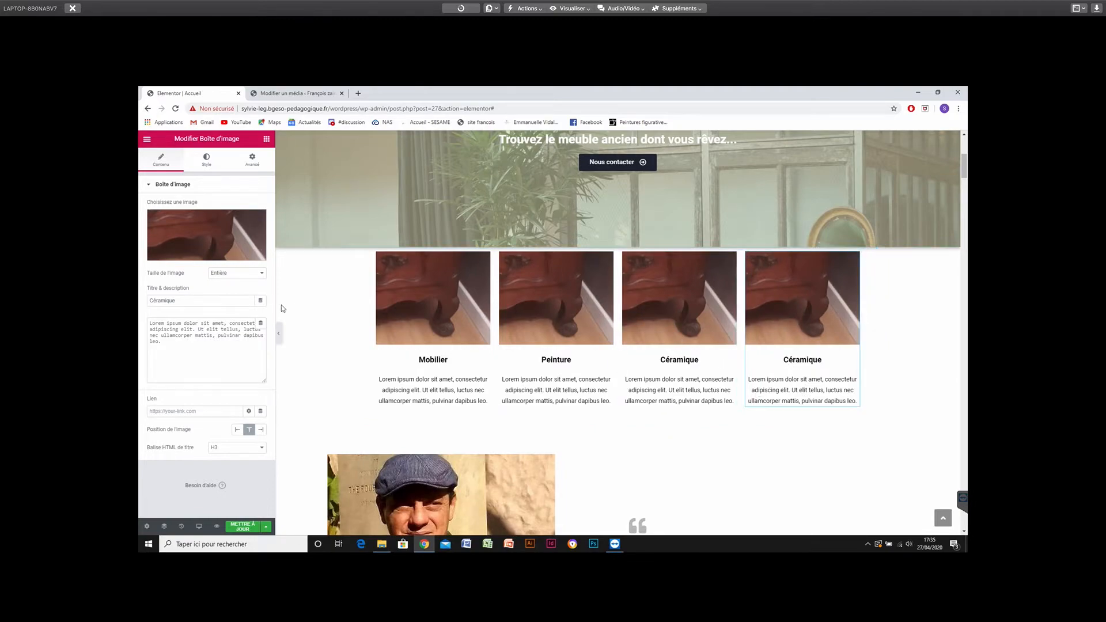
Check the category names in the site header's Collection submenu for a title for the fourth box.
double_click(175, 301)
scroll(445, 311, "up", 2)
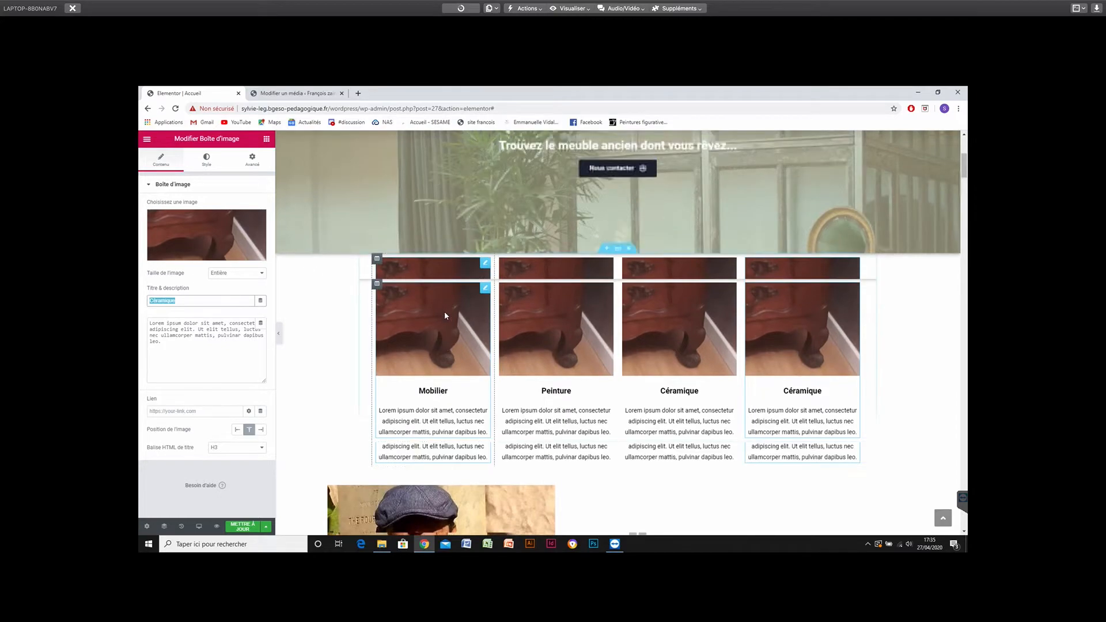
scroll(445, 315, "up", 2)
scroll(445, 315, "down", 5)
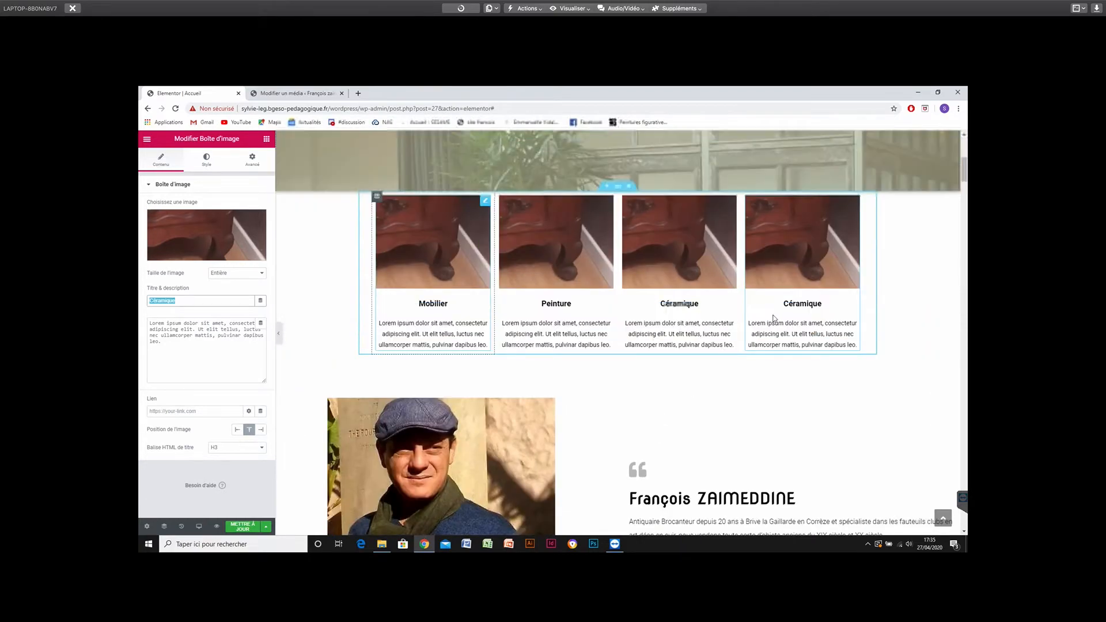
scroll(609, 366, "up", 1)
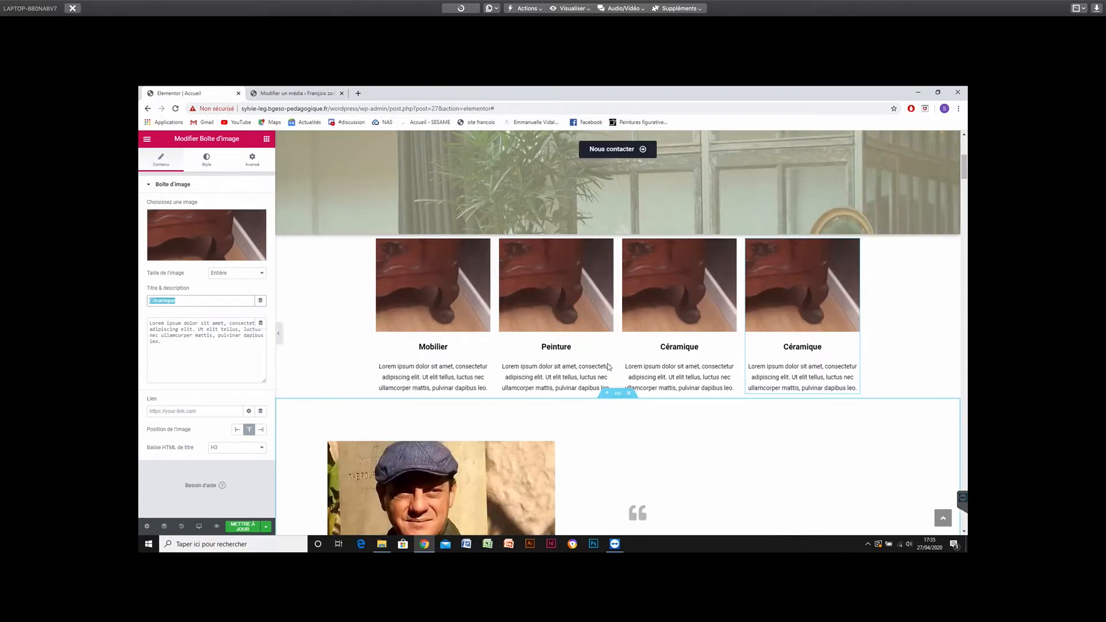
scroll(608, 367, "up", 4)
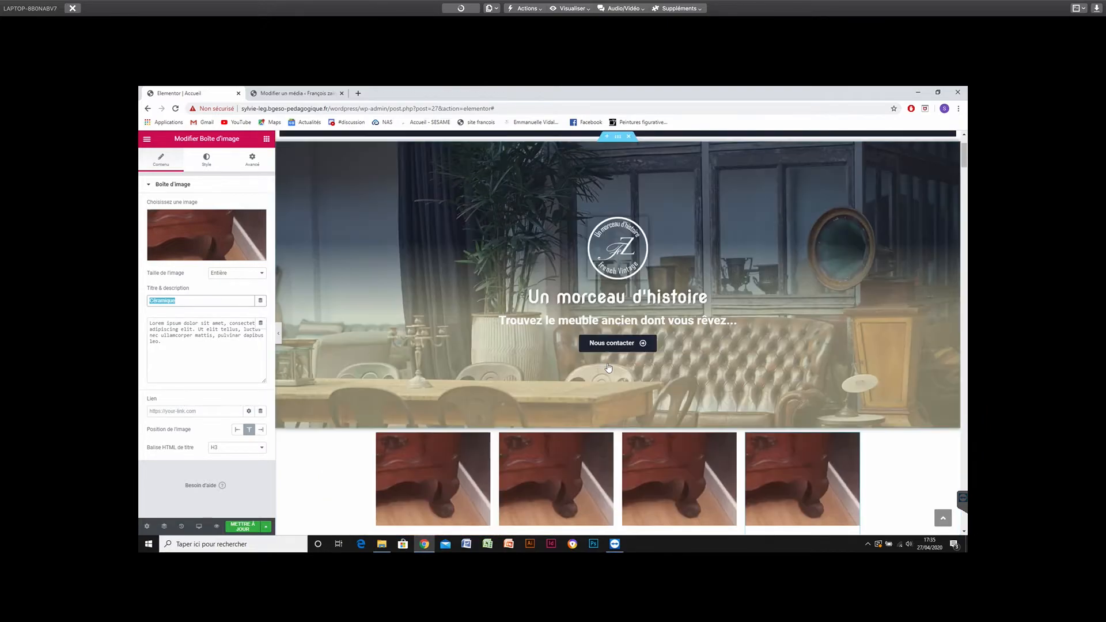
scroll(607, 364, "up", 2)
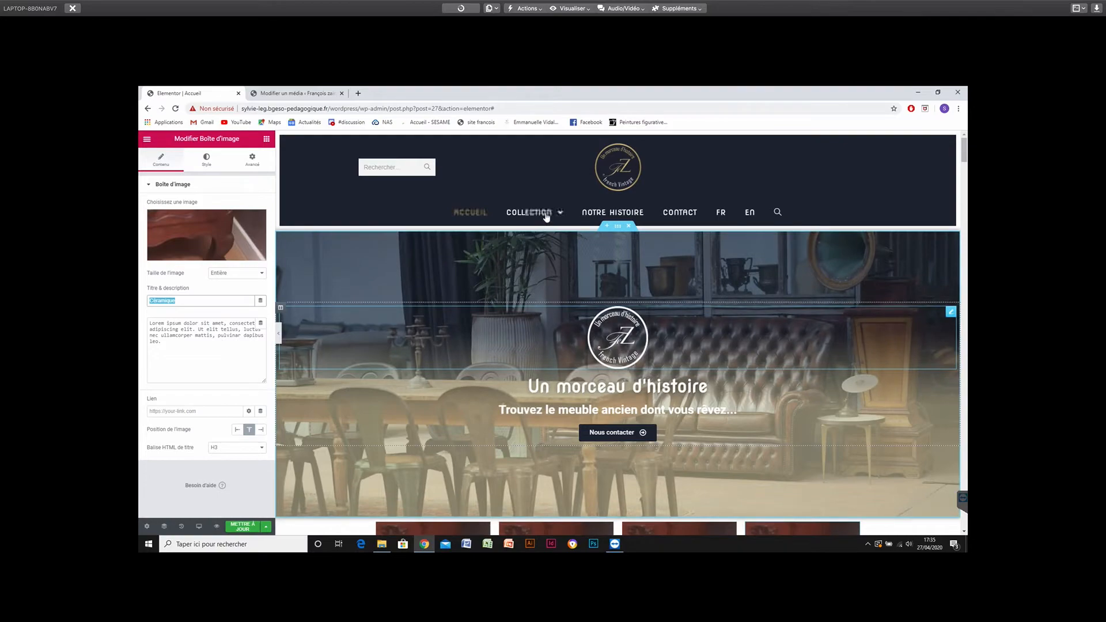
mouse_move(547, 217)
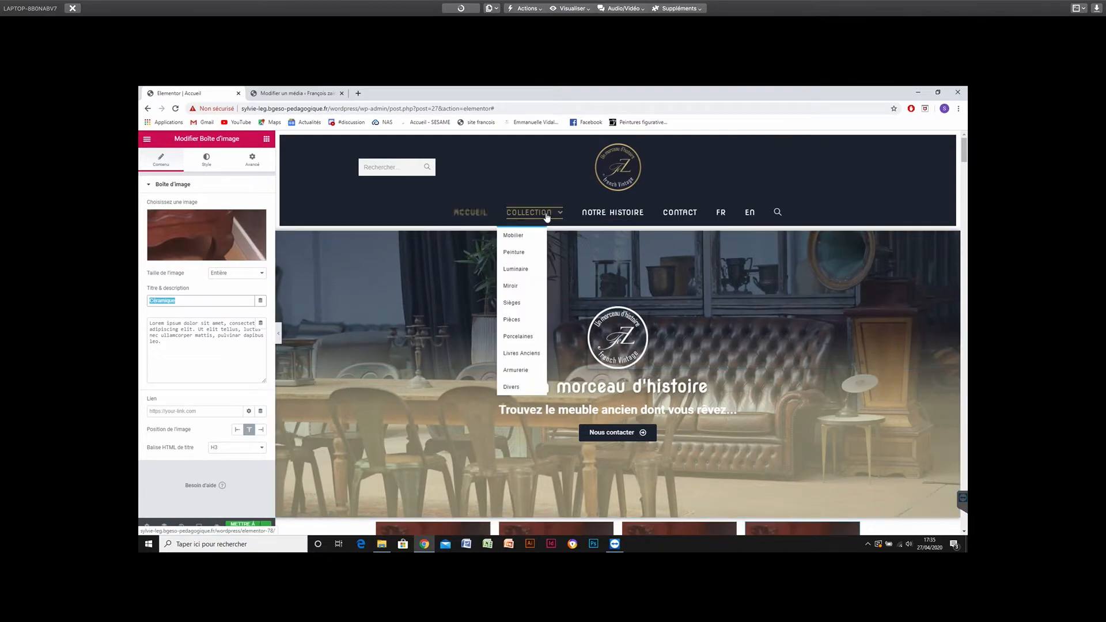
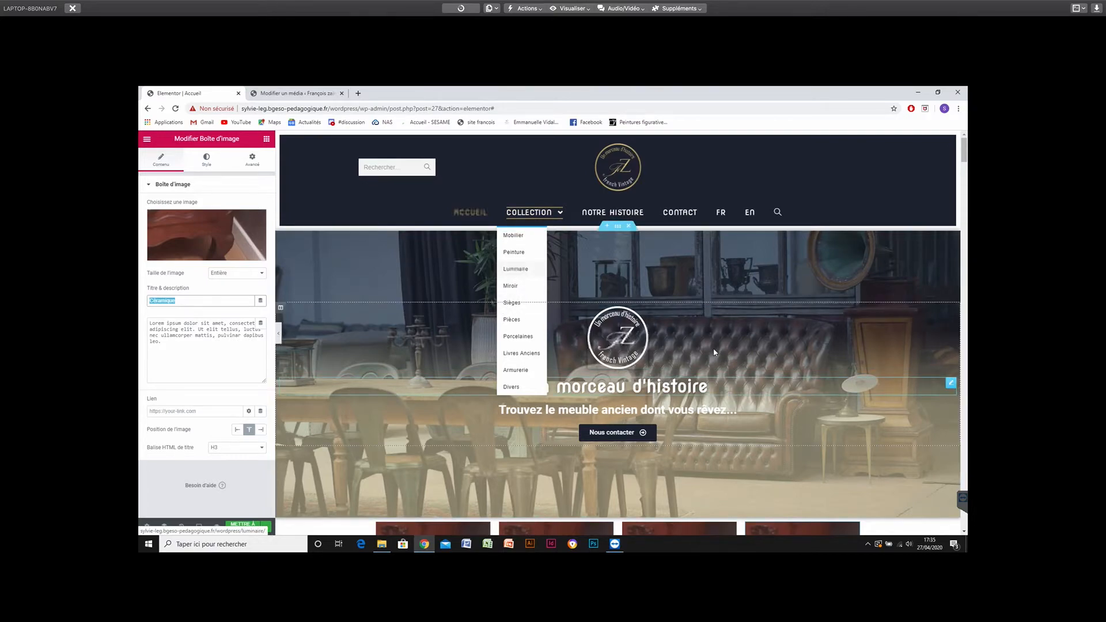
Change the title of the fourth column's image box to Luminaire.
scroll(733, 323, "down", 2)
scroll(710, 337, "down", 5)
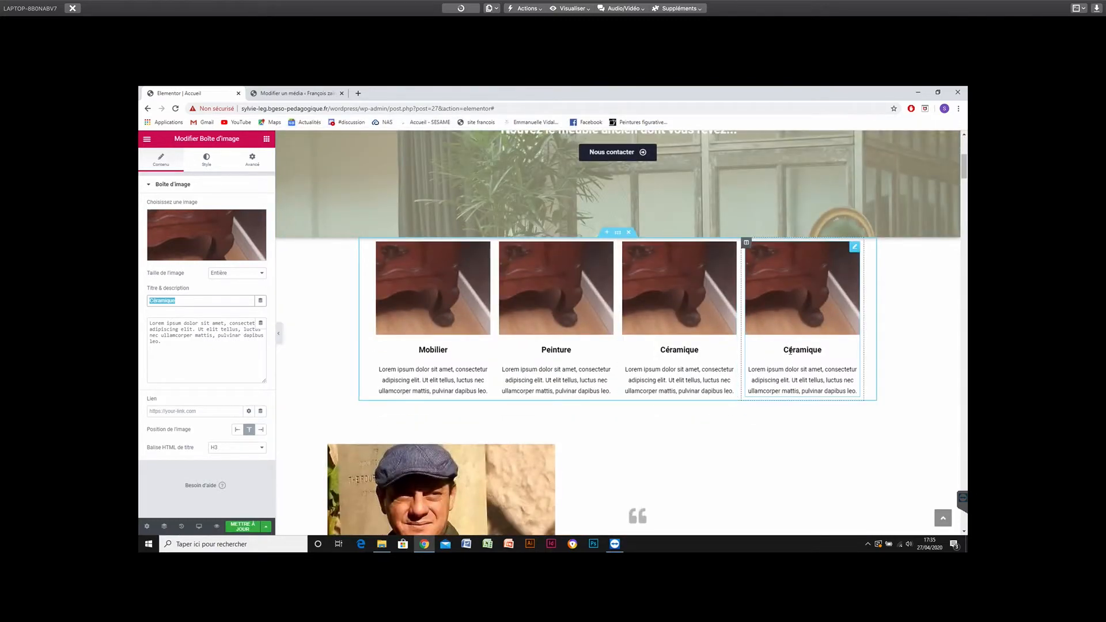
left_click(790, 351)
double_click(153, 301)
type("Luminaire")
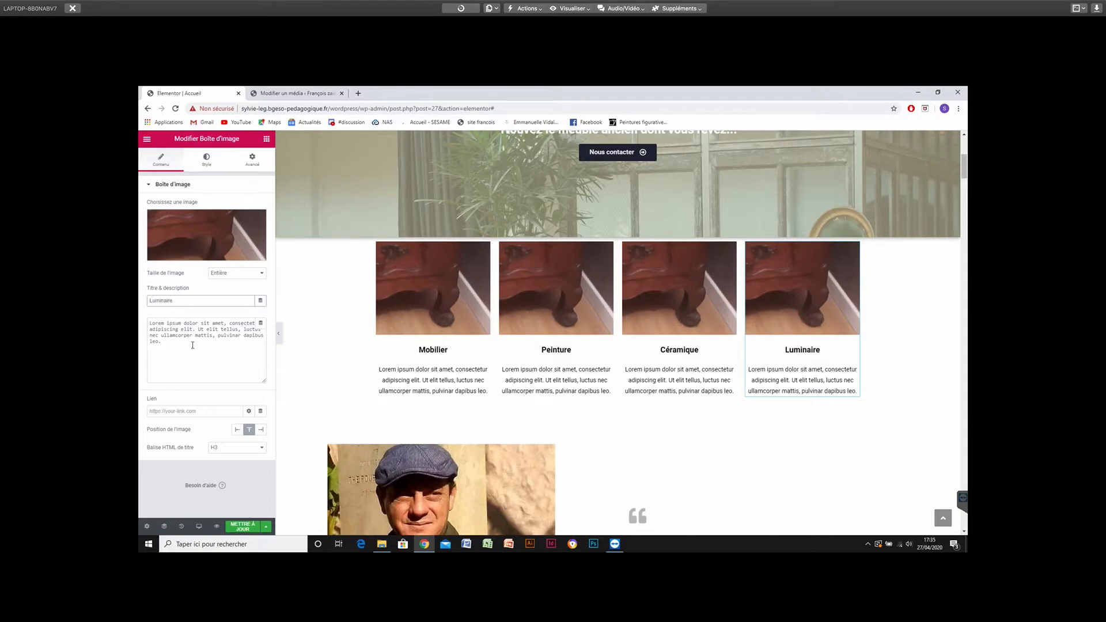
left_click(183, 338)
Replace the Mobilier image box's description with "Découvrez toutes notre collection d'immobilier.".
left_click(397, 387)
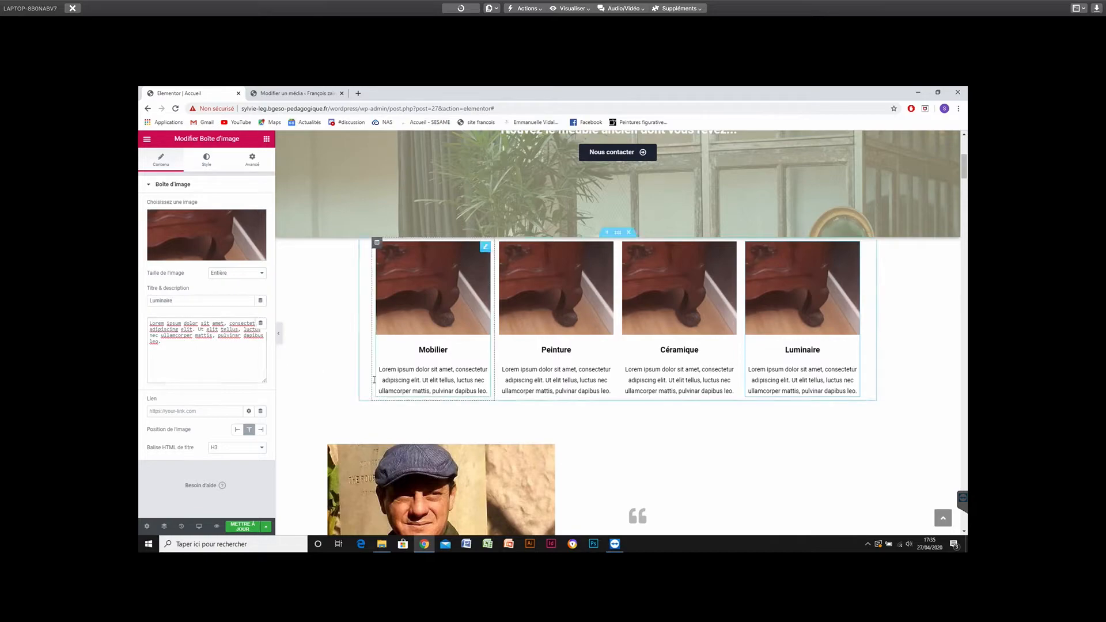
left_click(431, 371)
left_click(160, 162)
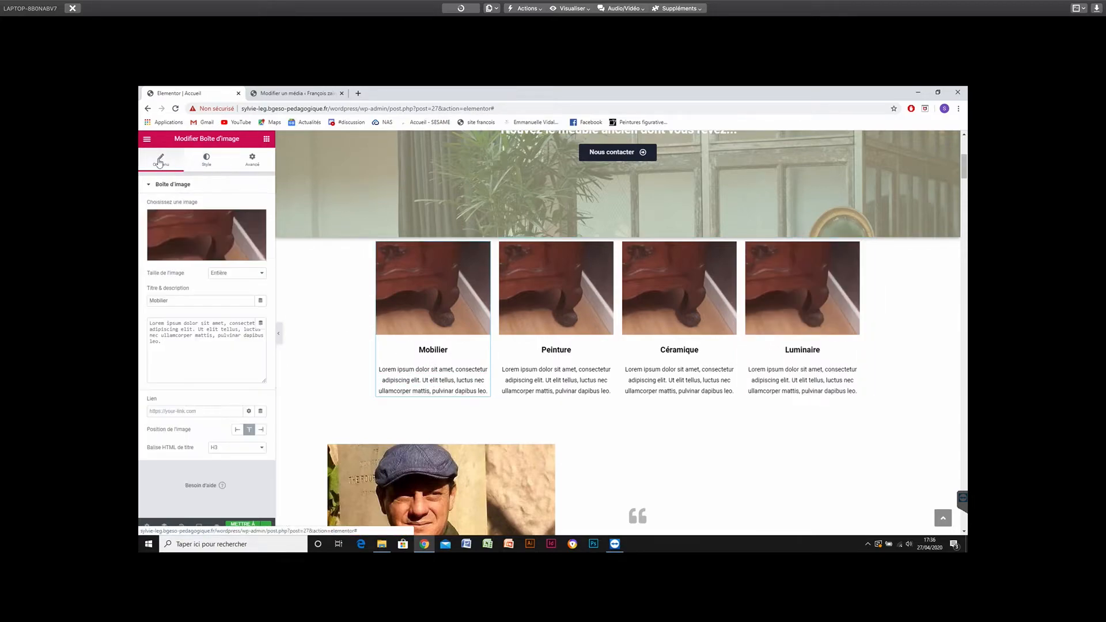
left_click(180, 329)
type("Dé")
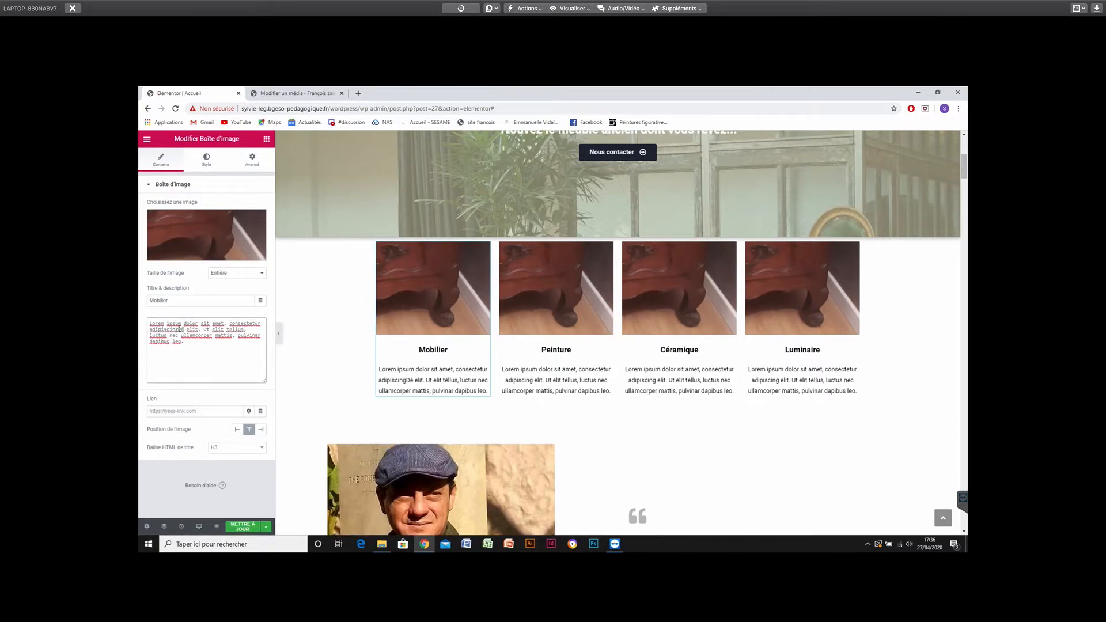
left_click_drag(186, 359, 133, 326)
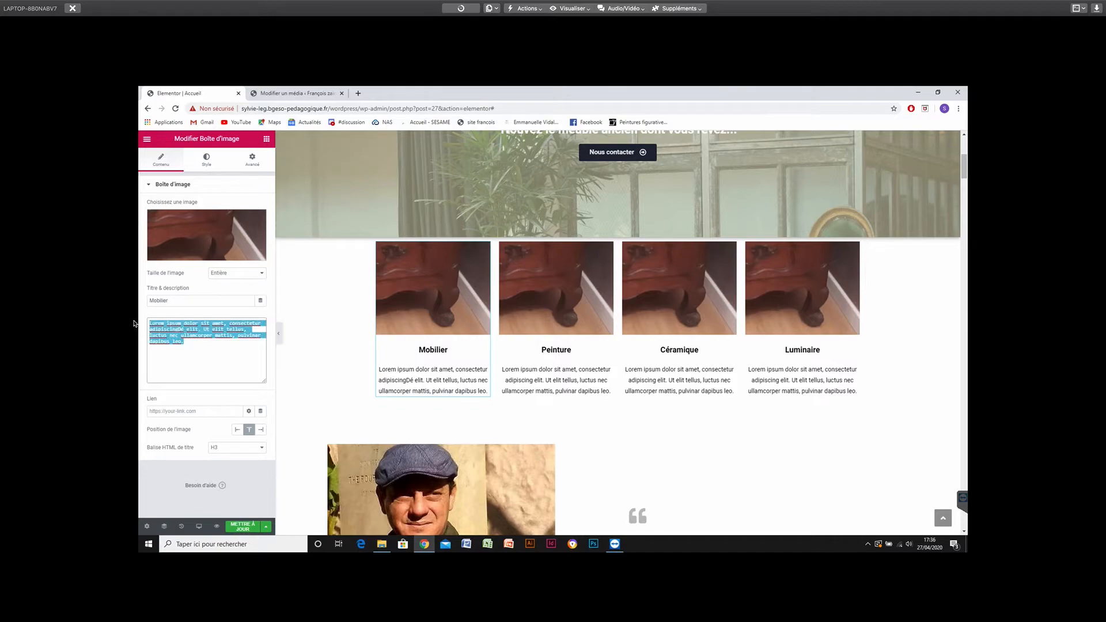
type("Découvrze")
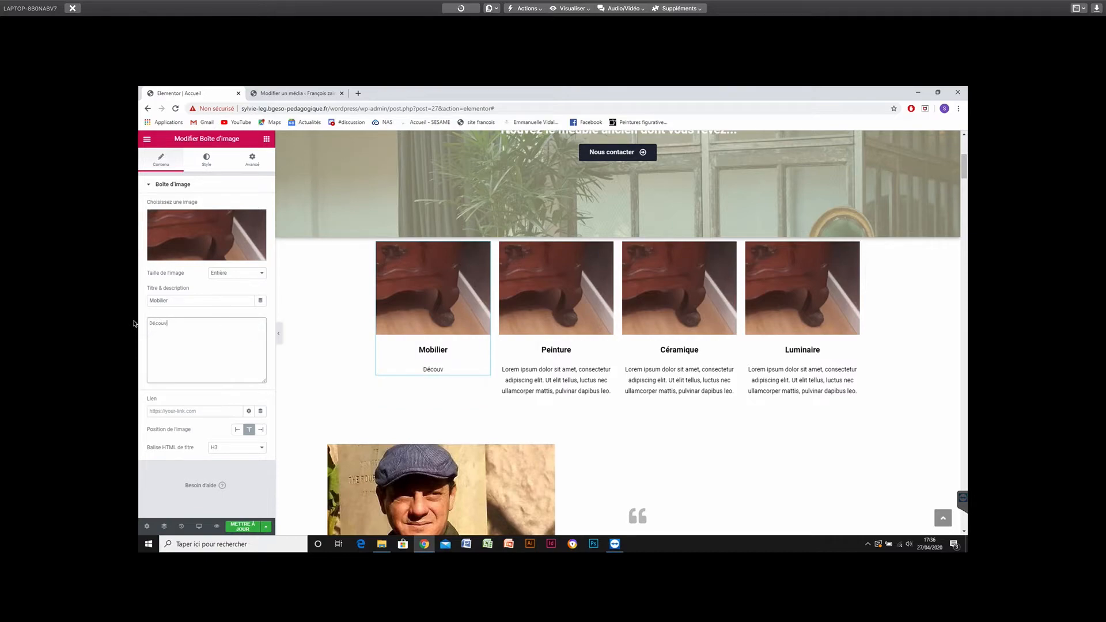
key("BackSpace")
type("ez toutes notre collection d'immobi")
key("BackSpace")
key("BackSpace")
type("bilier")
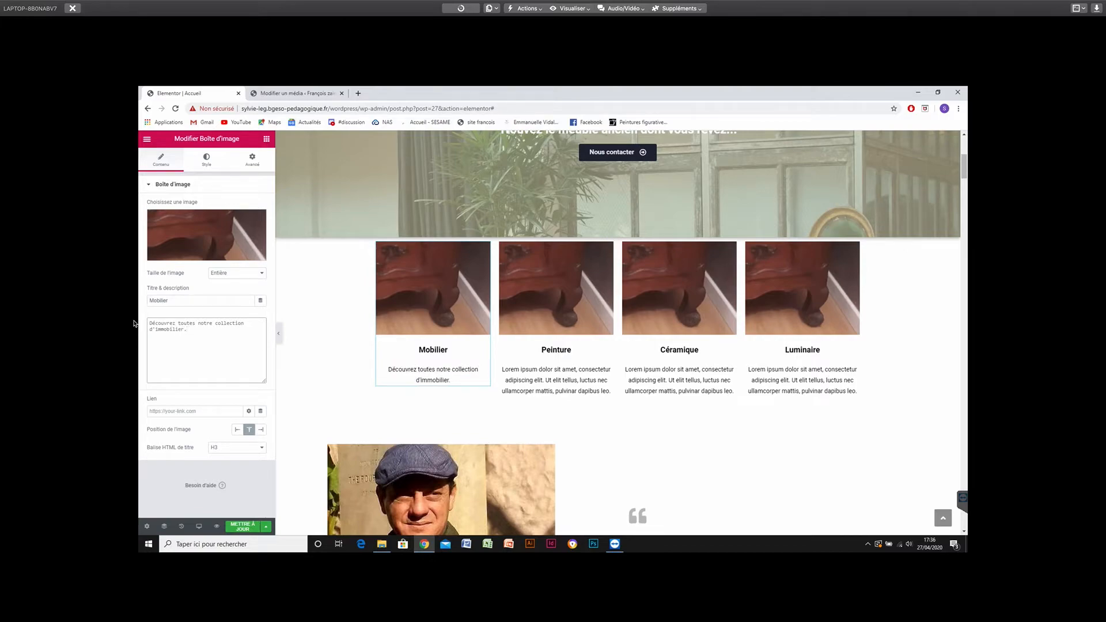
type(".")
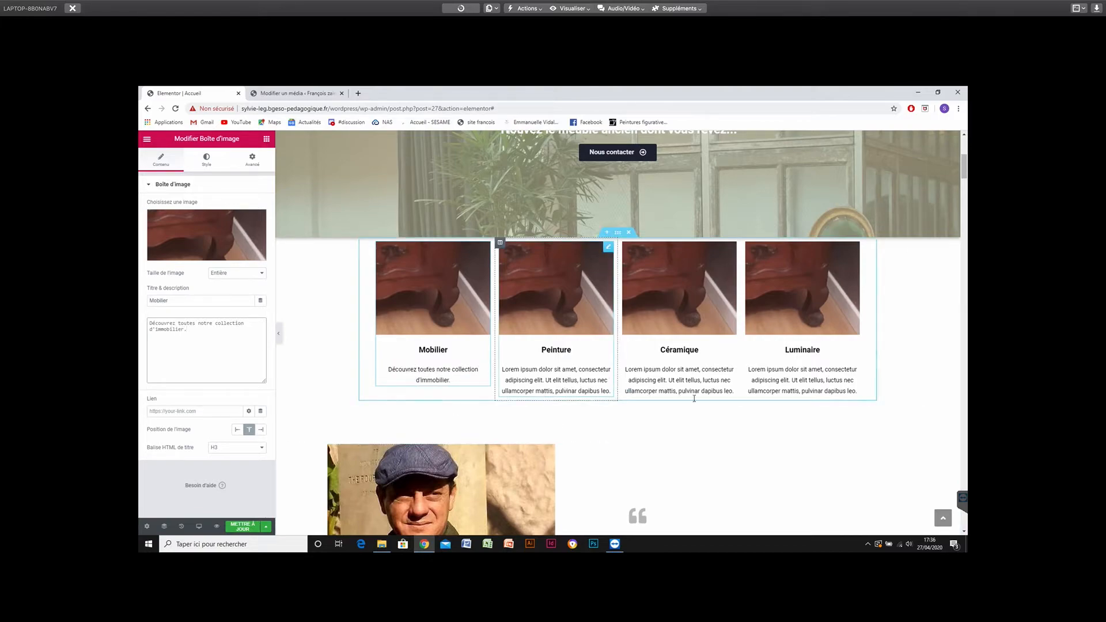
Shorten the descriptions of the Peinture, Céramique and Luminaire boxes to the first sentence, deleting everything after "adipiscing elit.".
left_click(541, 379)
left_click_drag(198, 331, 217, 352)
key("BackSpace")
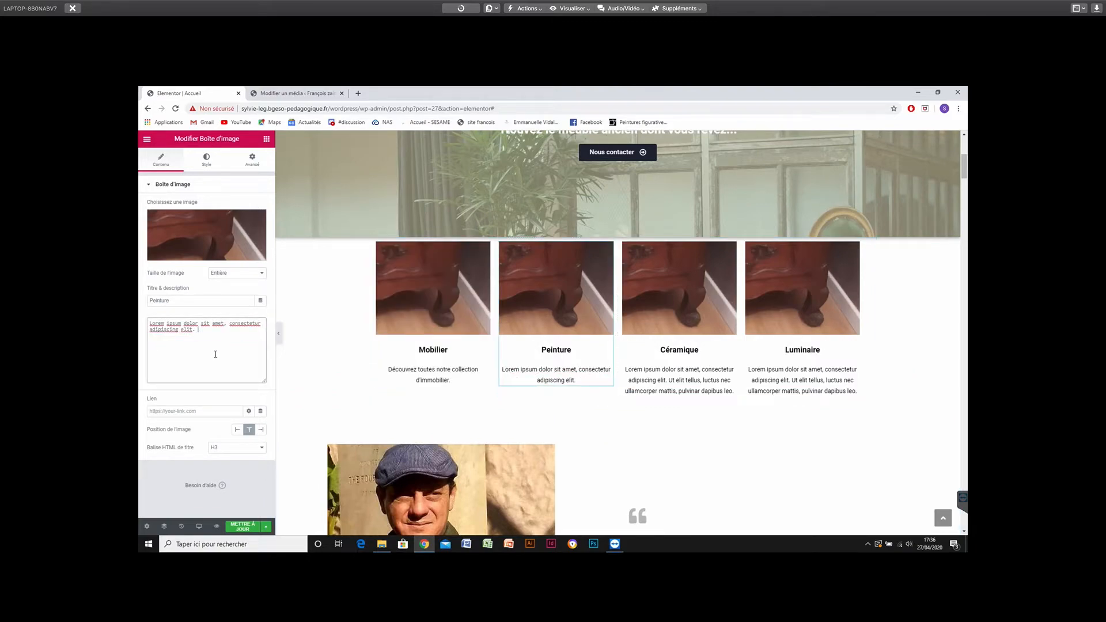
left_click(667, 377)
left_click_drag(198, 329, 218, 352)
key("BackSpace")
left_click(788, 374)
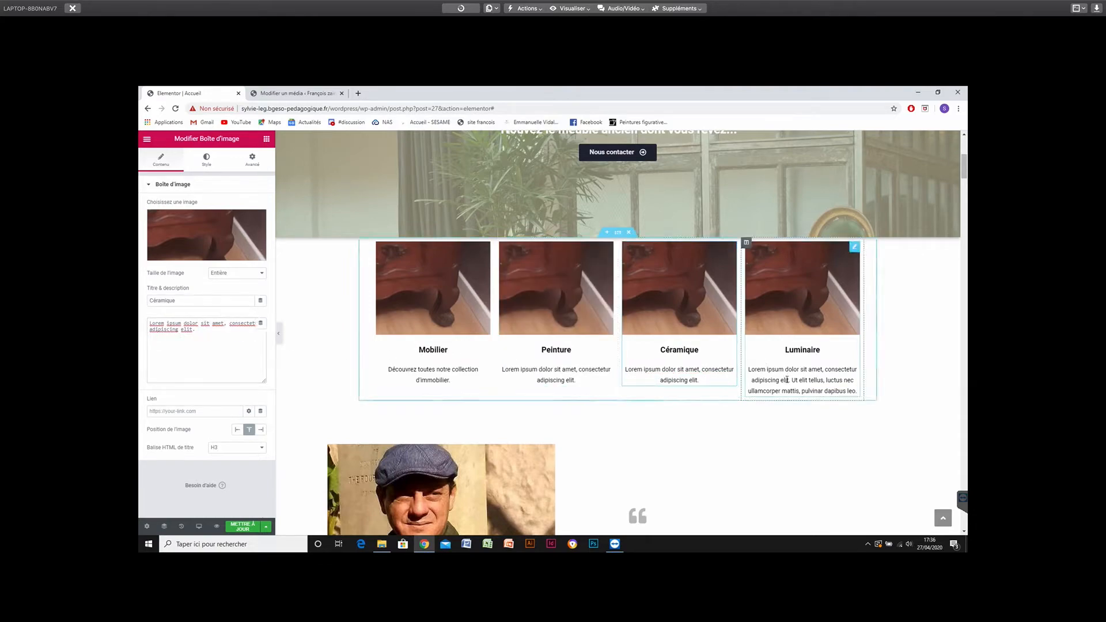
left_click_drag(198, 331, 219, 351)
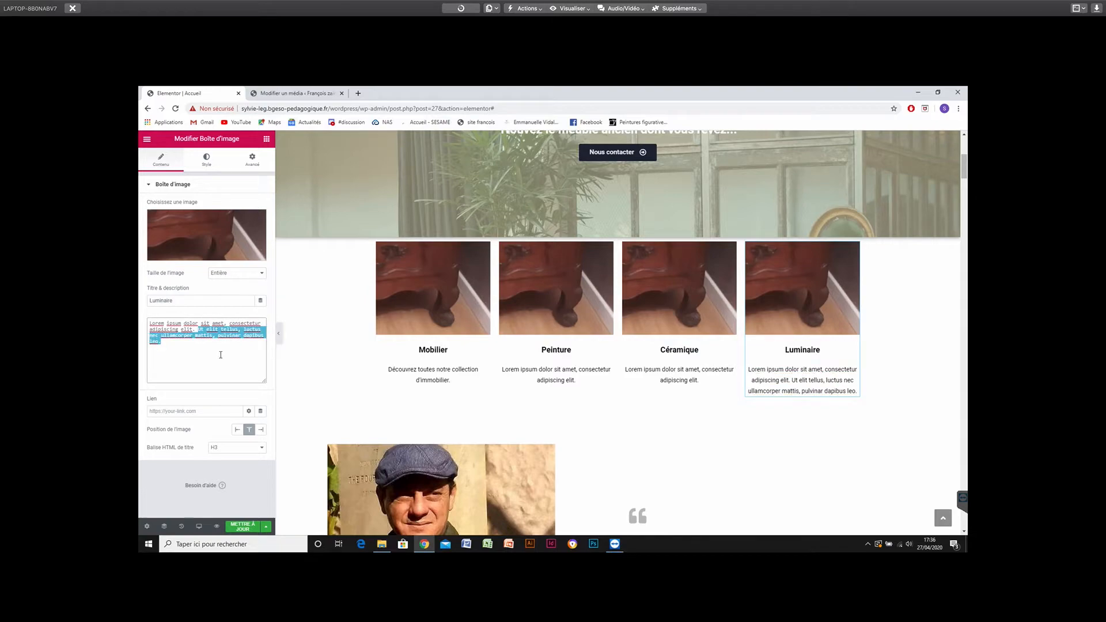
key("BackSpace")
Set the minimum height of the hero banner section to 502 px.
scroll(701, 326, "down", 1)
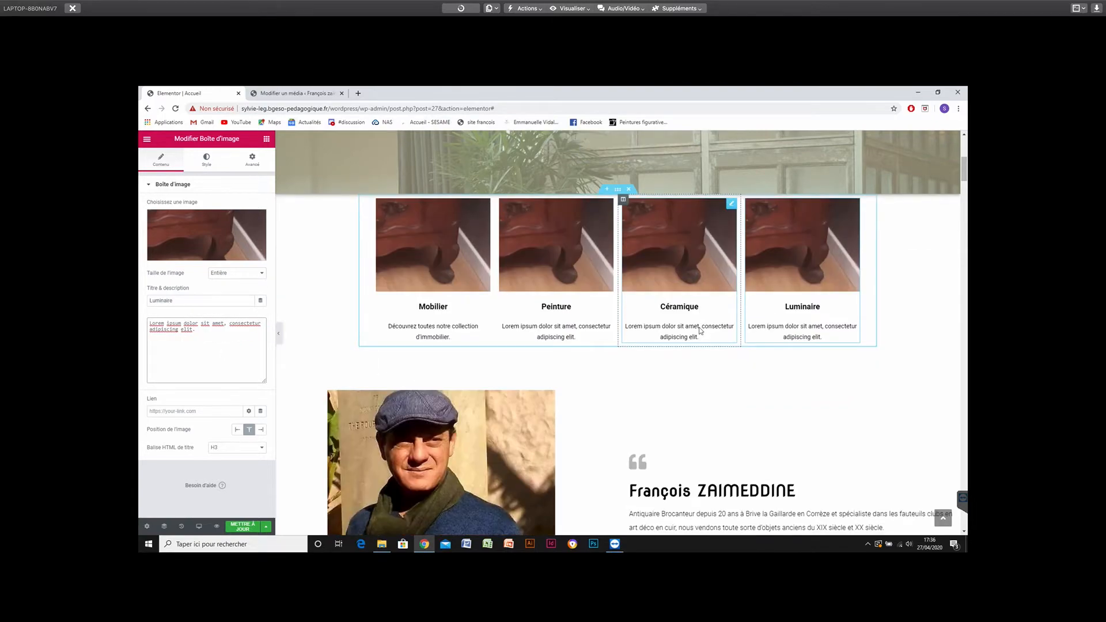
scroll(701, 330, "up", 2)
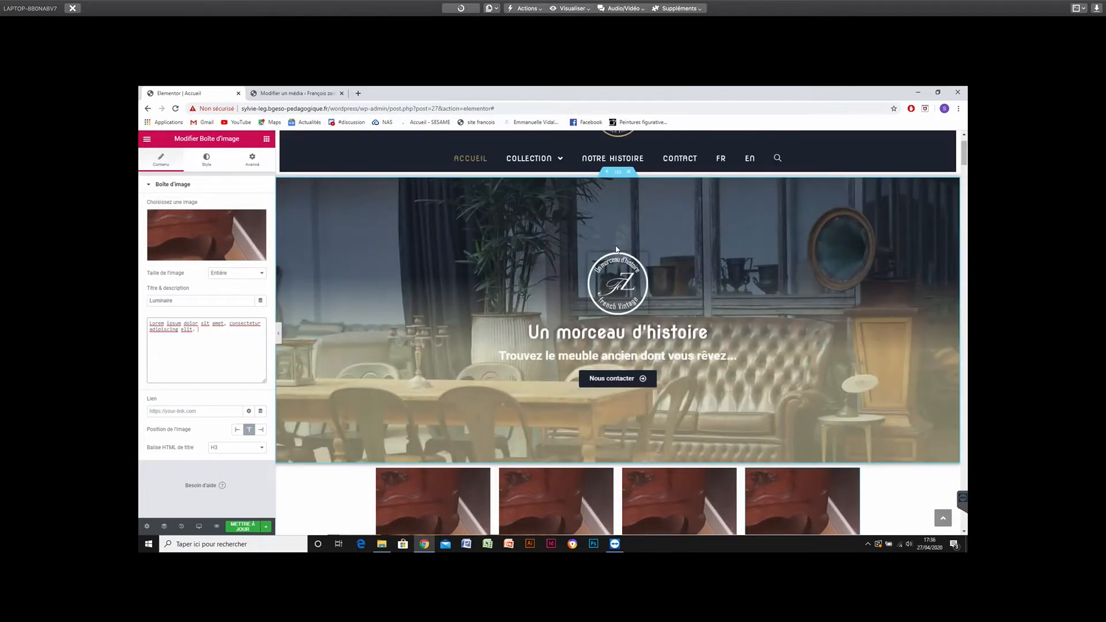
scroll(617, 247, "down", 2)
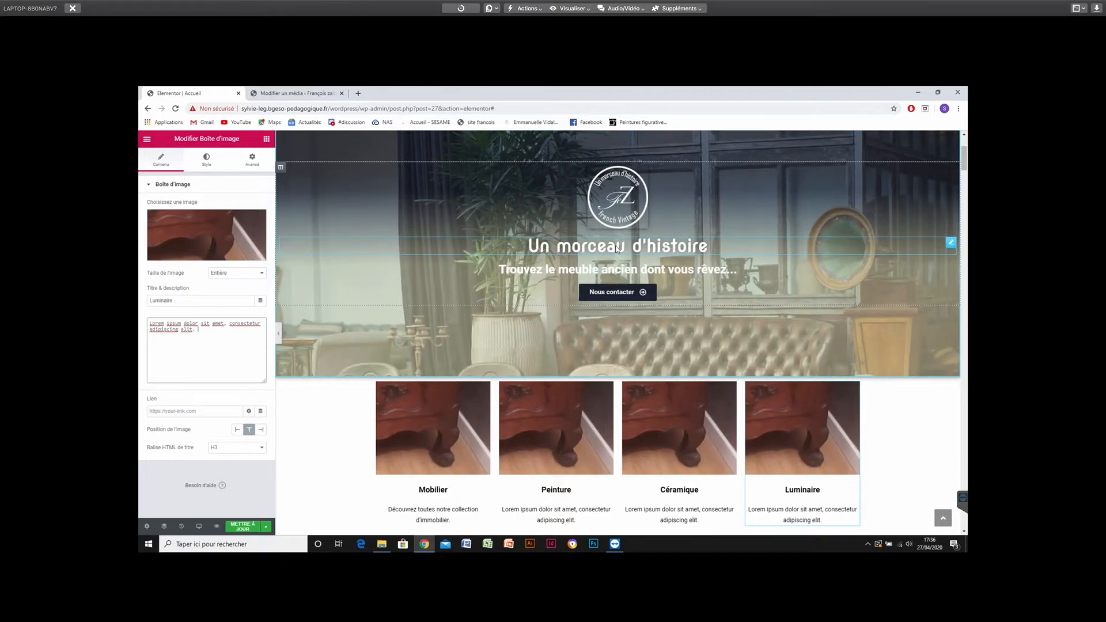
scroll(617, 248, "up", 3)
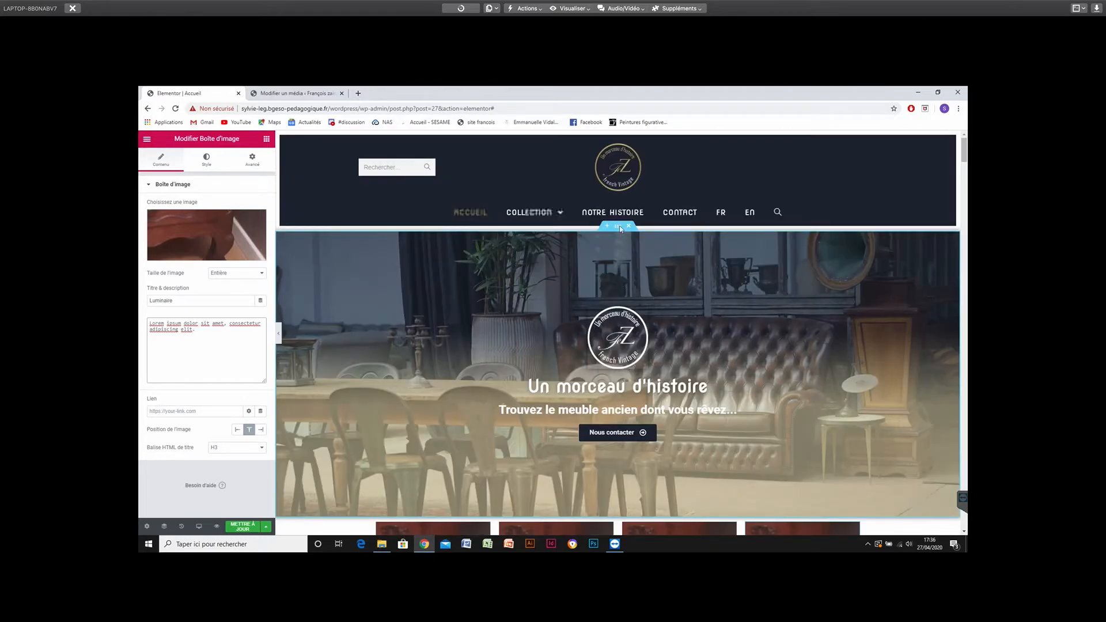
left_click(617, 227)
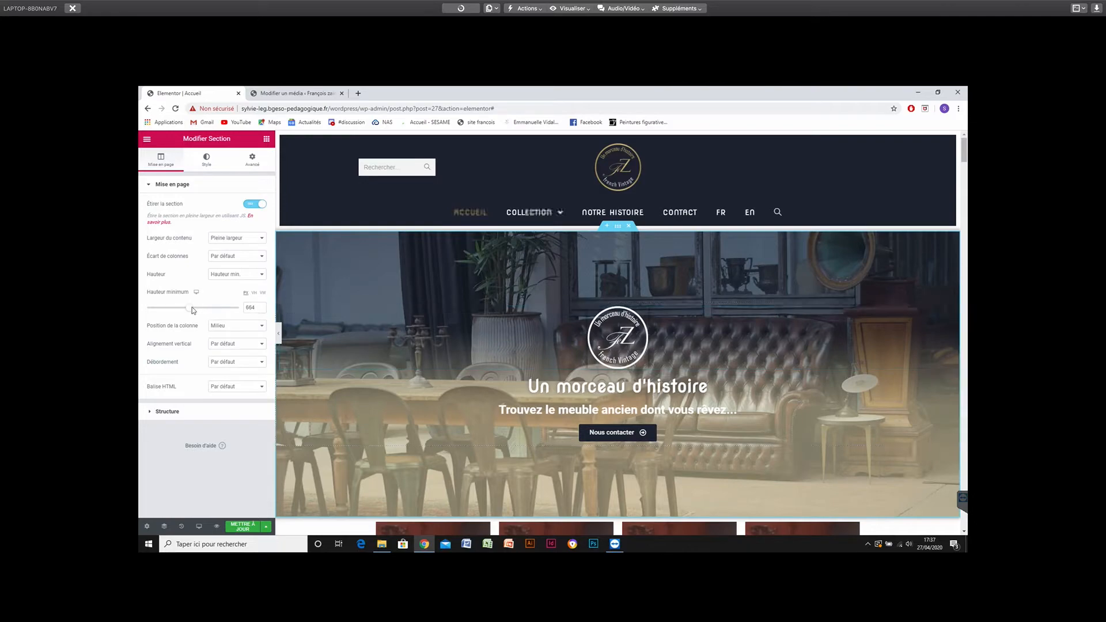
left_click_drag(185, 310, 181, 310)
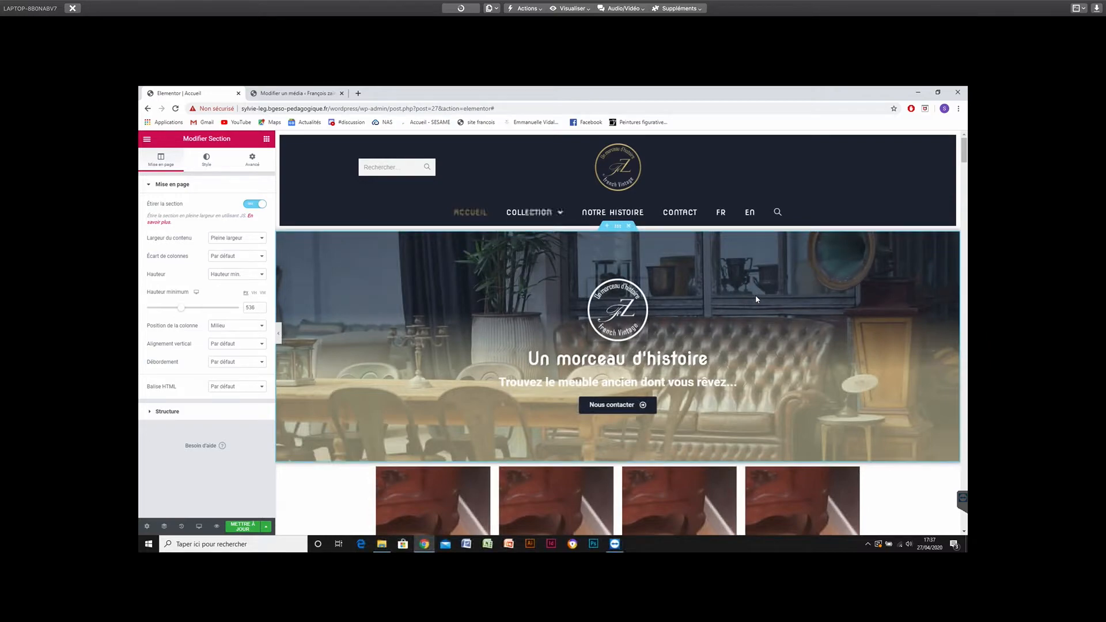
scroll(757, 299, "down", 2)
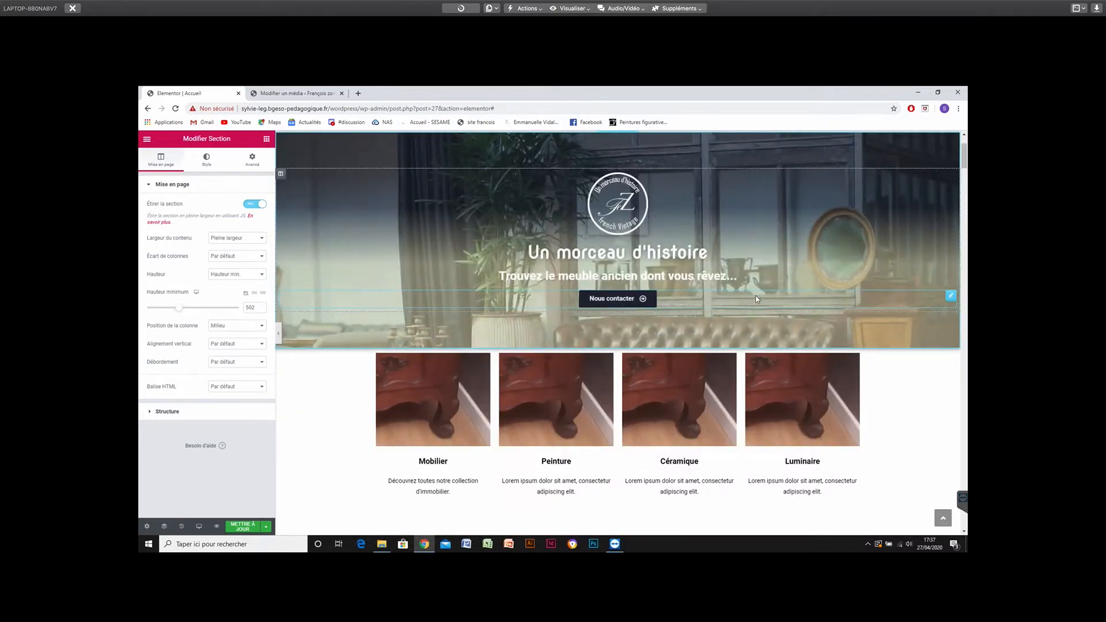
Give the section holding the four image boxes an inner margin of 4 % on all sides.
scroll(791, 393, "down", 1)
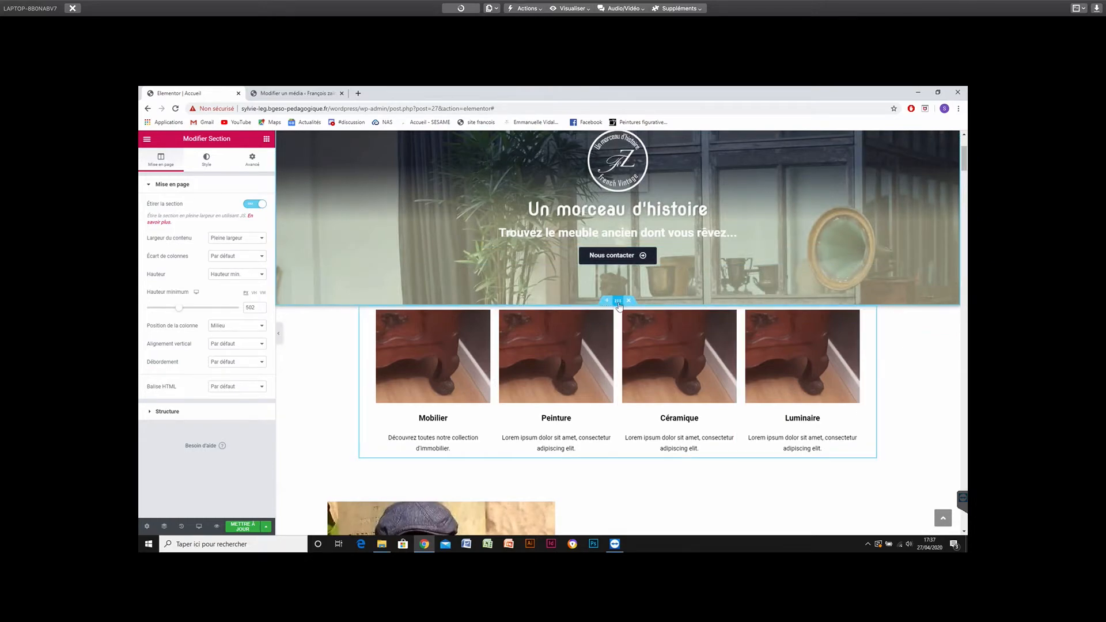
left_click(252, 160)
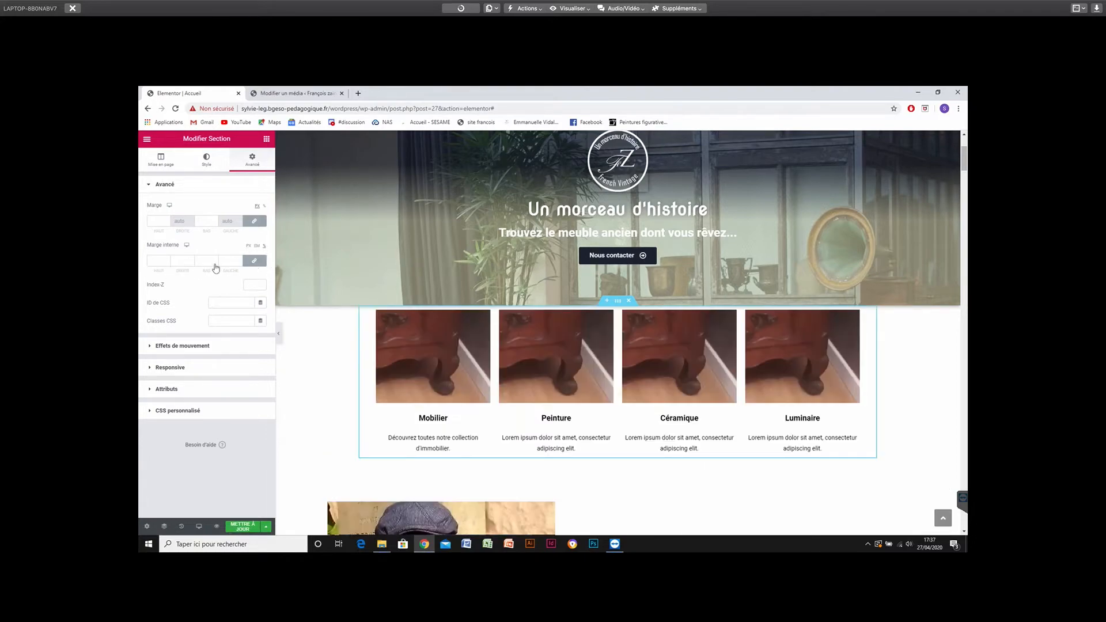
left_click(167, 261)
type("2")
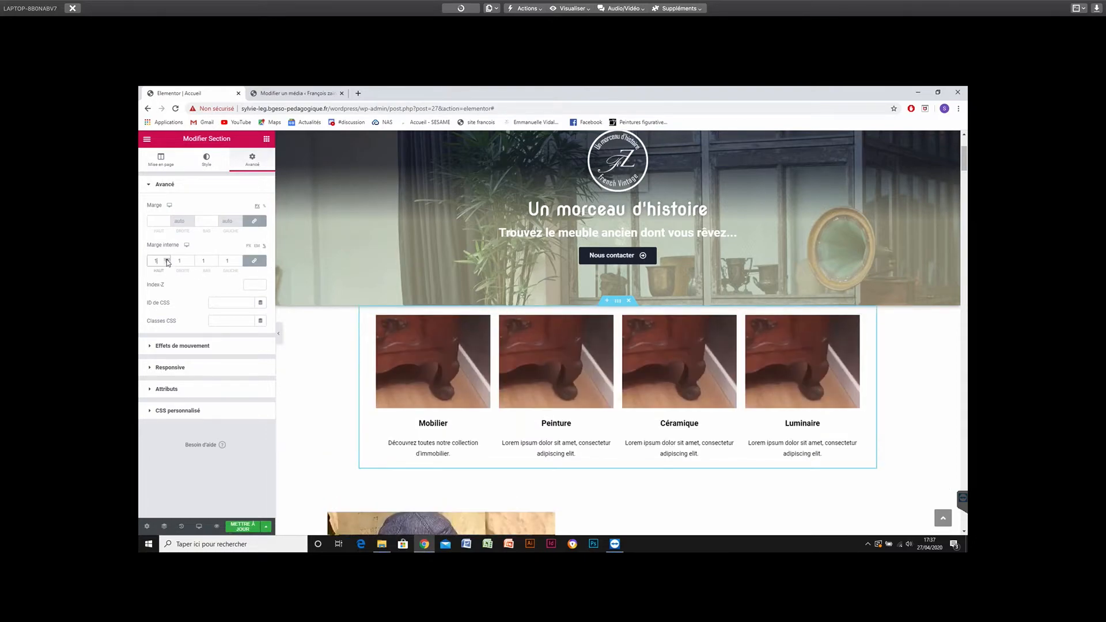
left_click(168, 260)
left_click(168, 260)
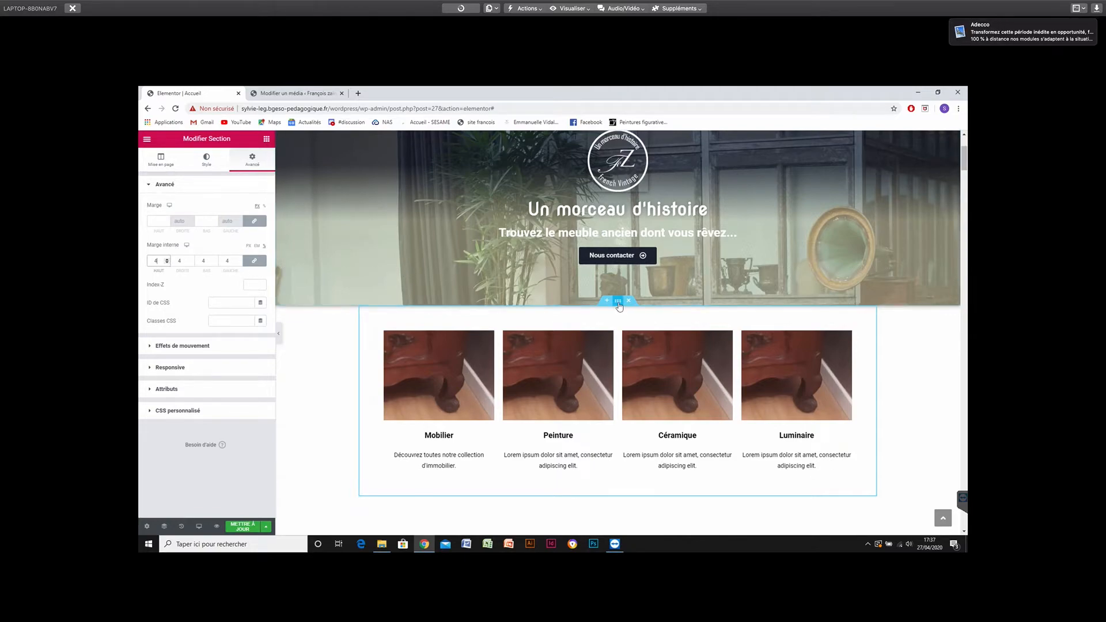
Stretch the image box section to full width, then unlink its inner margins and set the top one to 6 %.
left_click(170, 164)
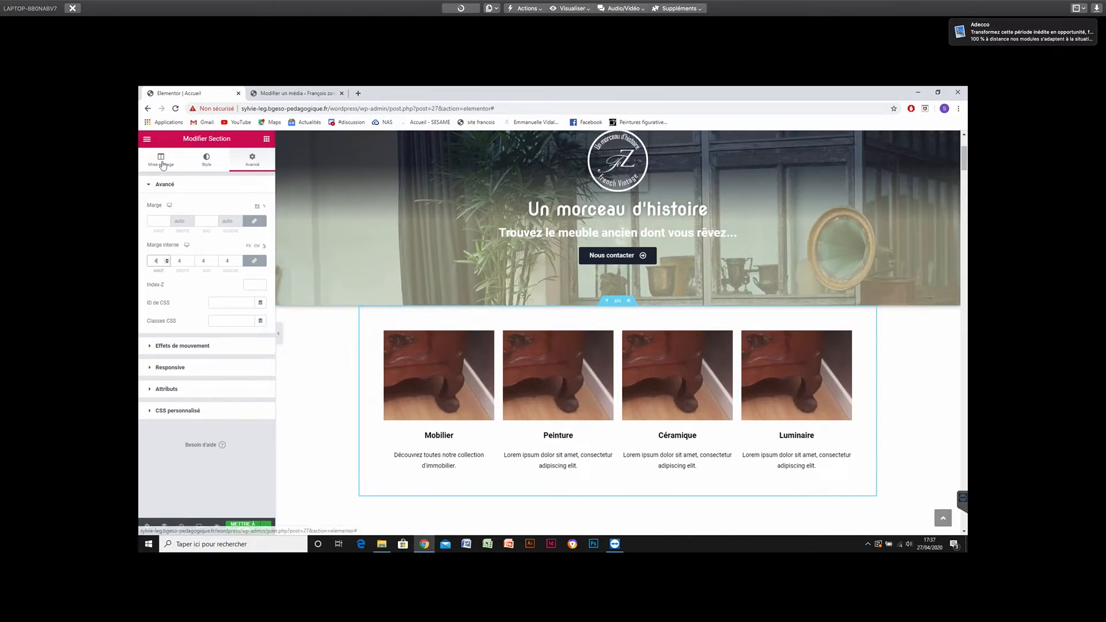
left_click(261, 203)
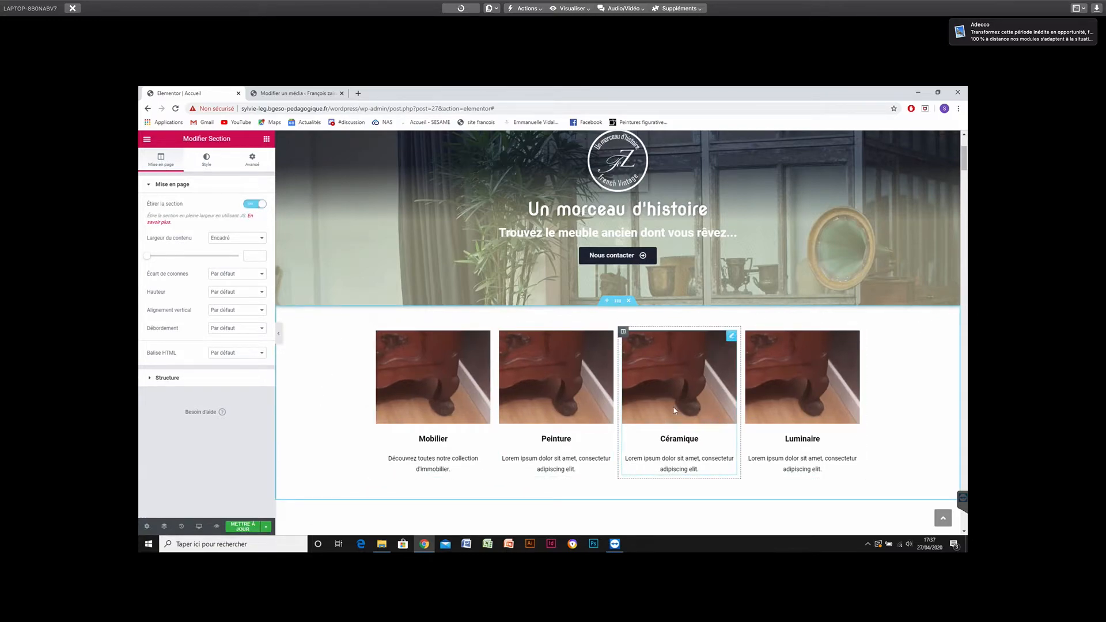
left_click(248, 166)
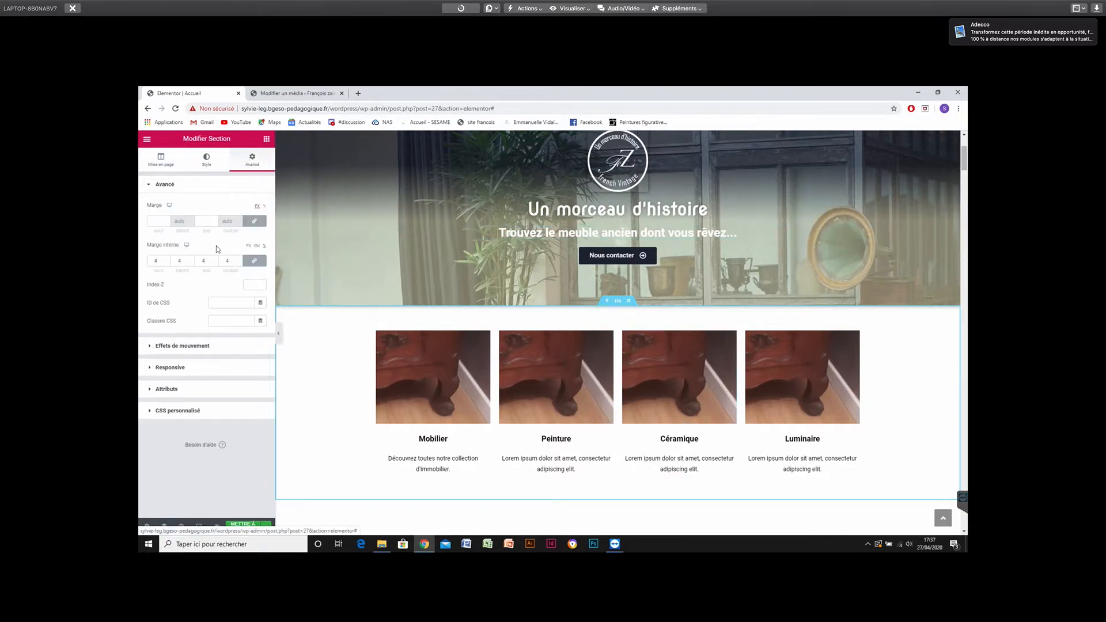
left_click(247, 262)
left_click(168, 259)
left_click(168, 259)
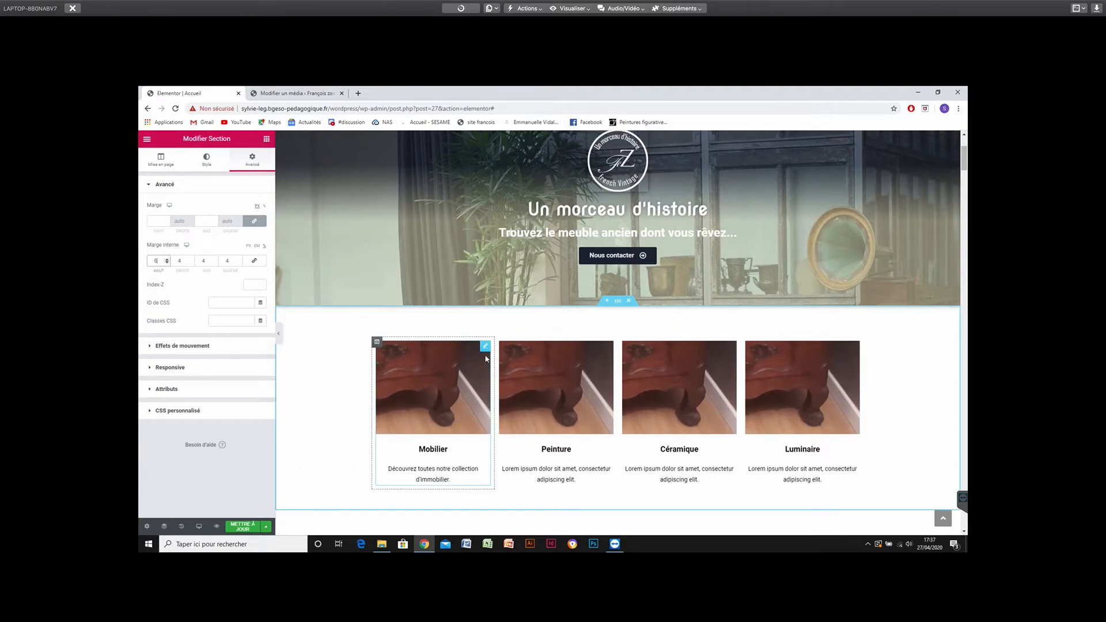
Open the Mobilier box's link field for editing, search Google for "webmasterautop packaging" in a new tab and open the Packaging Emballage page.
left_click(429, 376)
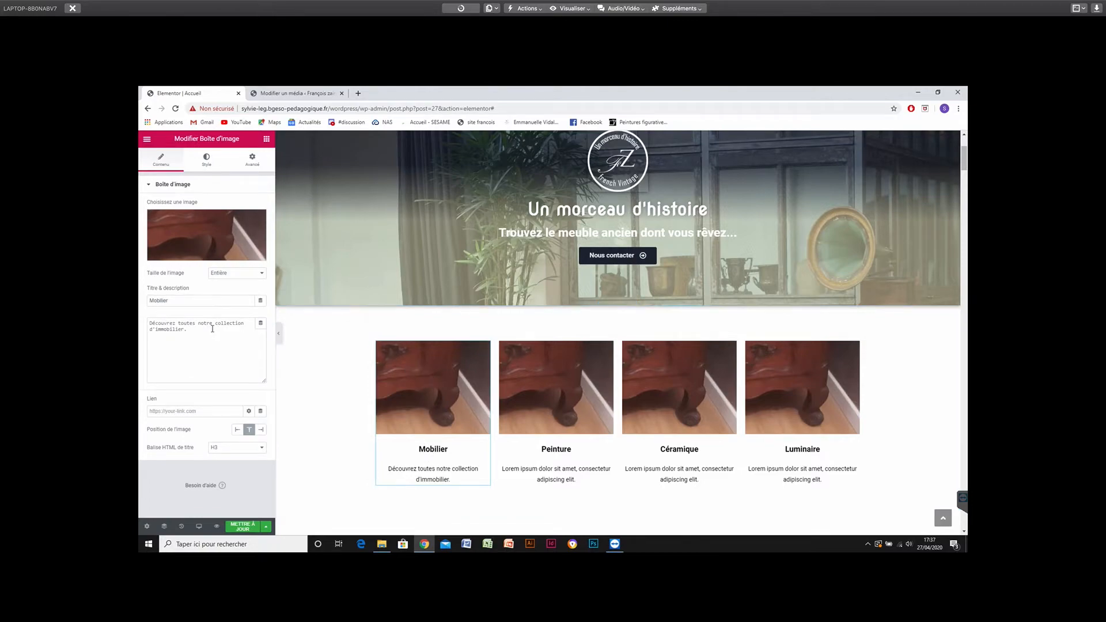
left_click(182, 411)
left_click(357, 94)
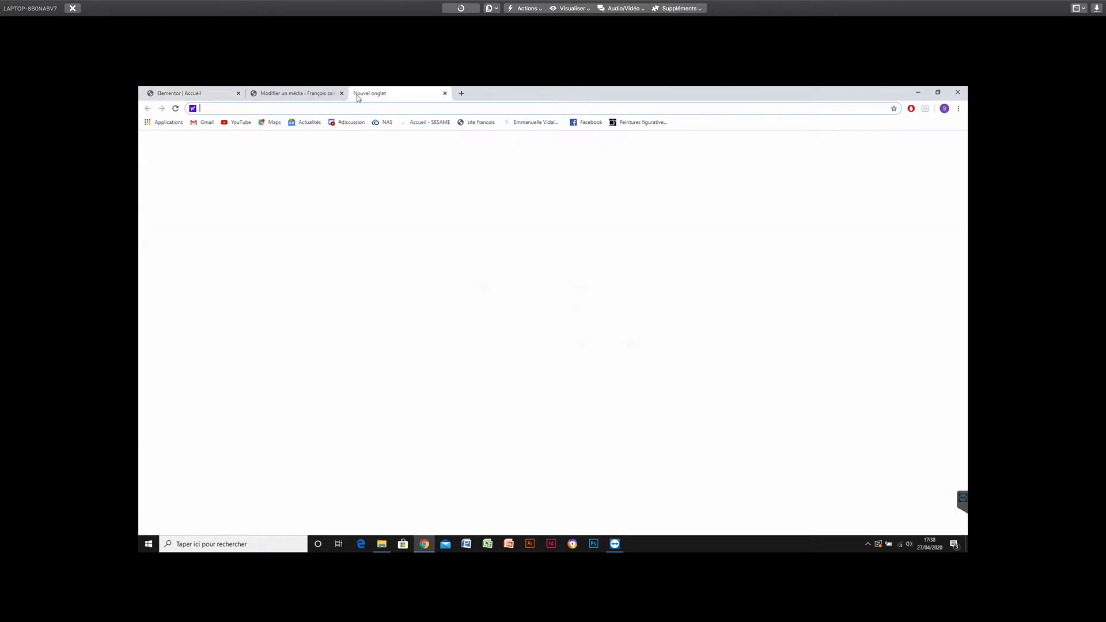
left_click(531, 287)
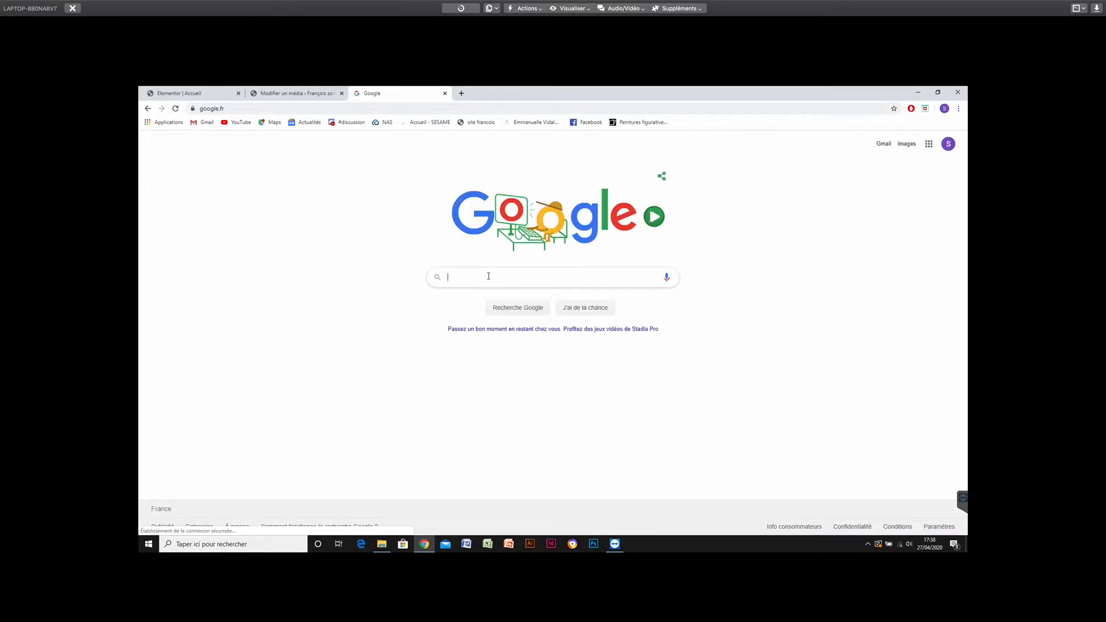
left_click(489, 277)
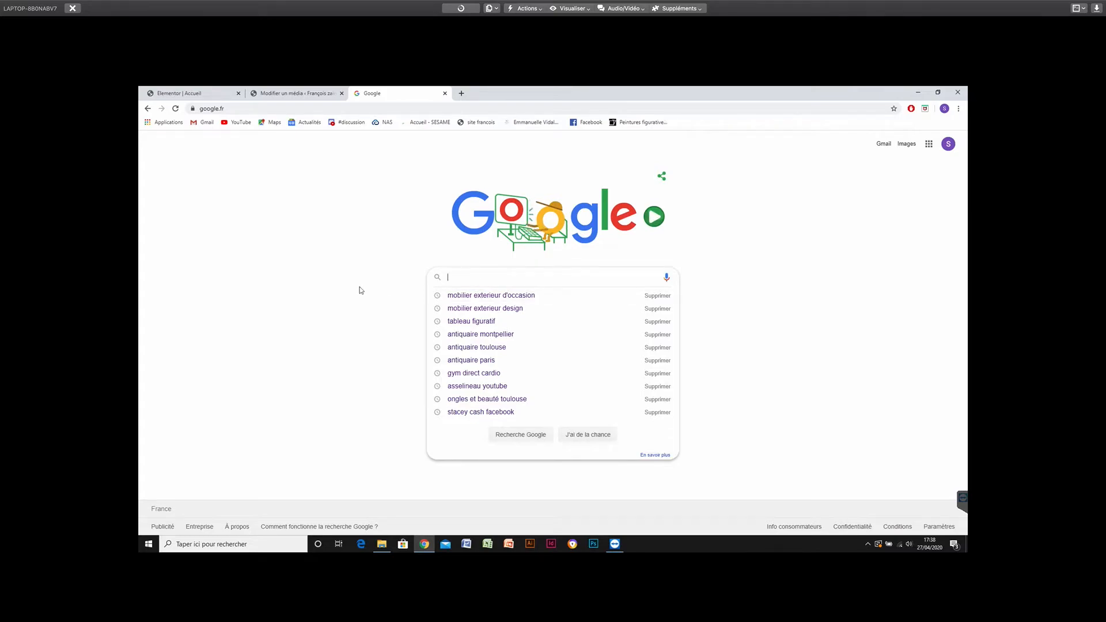
type("webma")
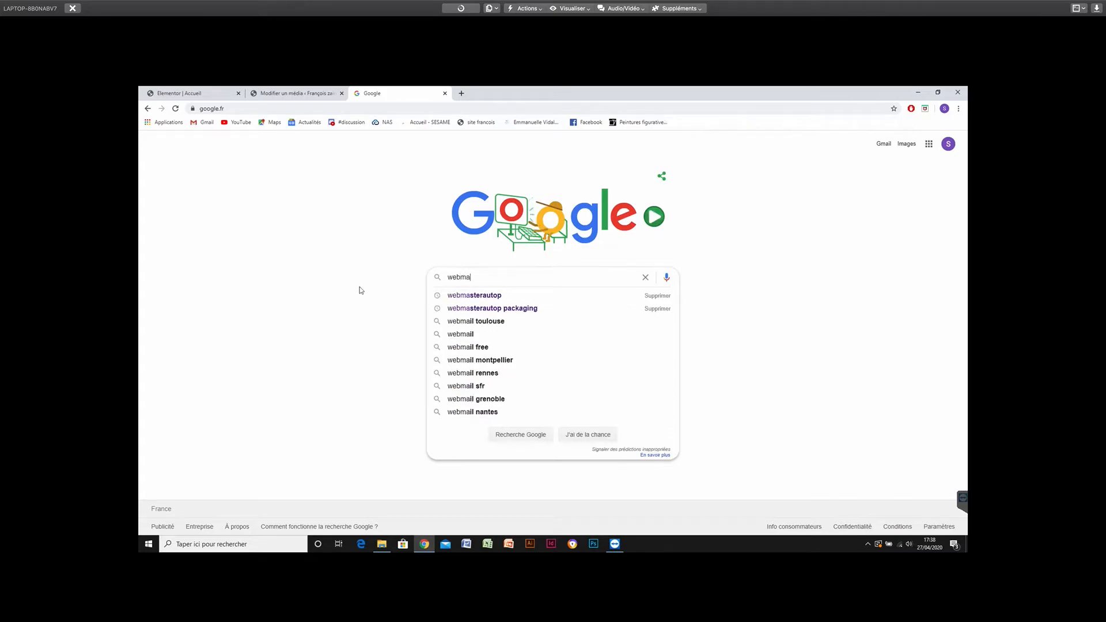
key("Down")
key("Down")
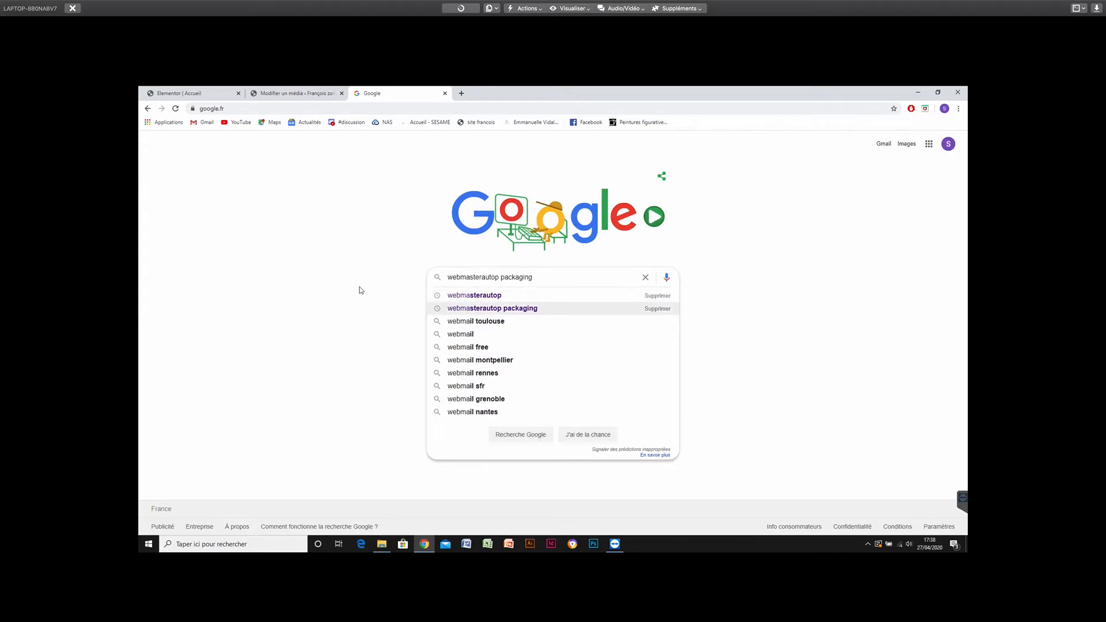
key("Return")
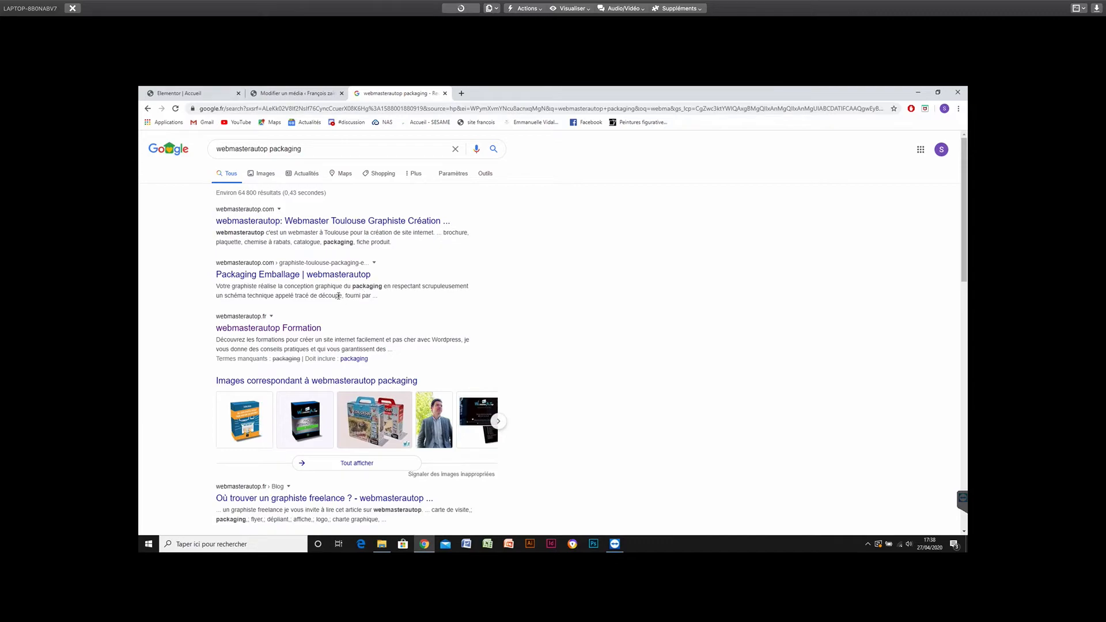
left_click(286, 277)
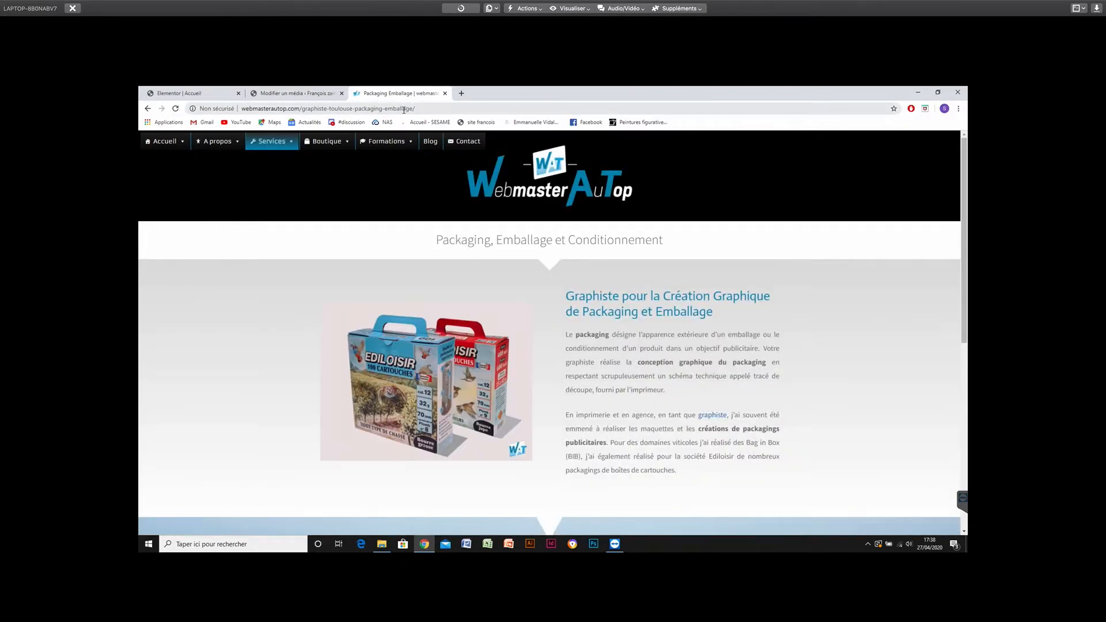
Close the media editing tab beside the Packaging Emballage page and return to the Mobilier box's link field in the homepage editor.
left_click(406, 110)
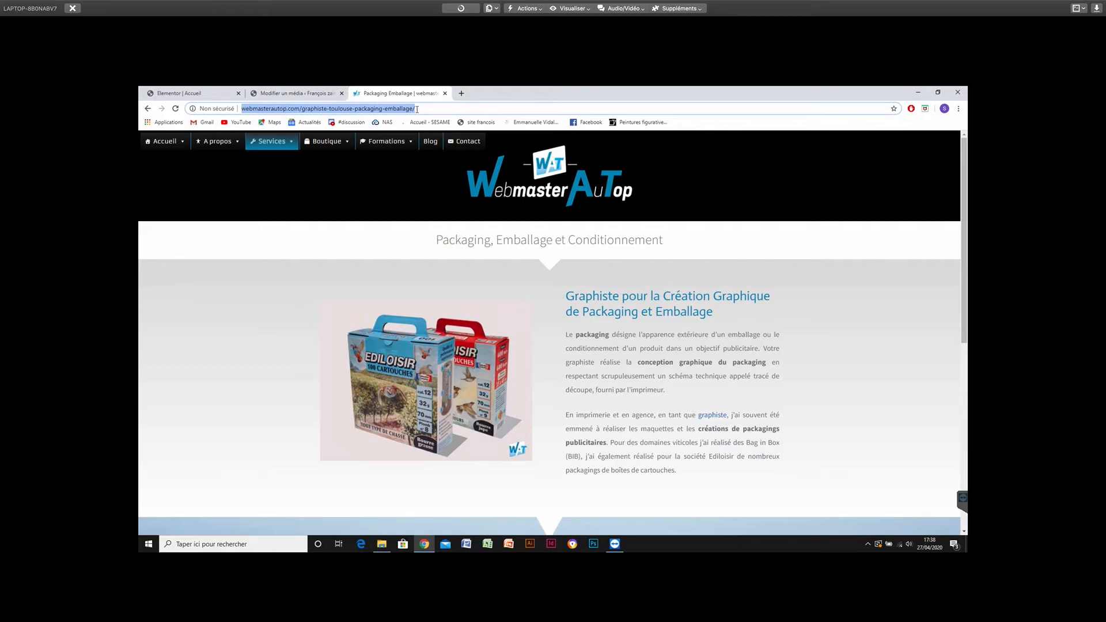
left_click(290, 95)
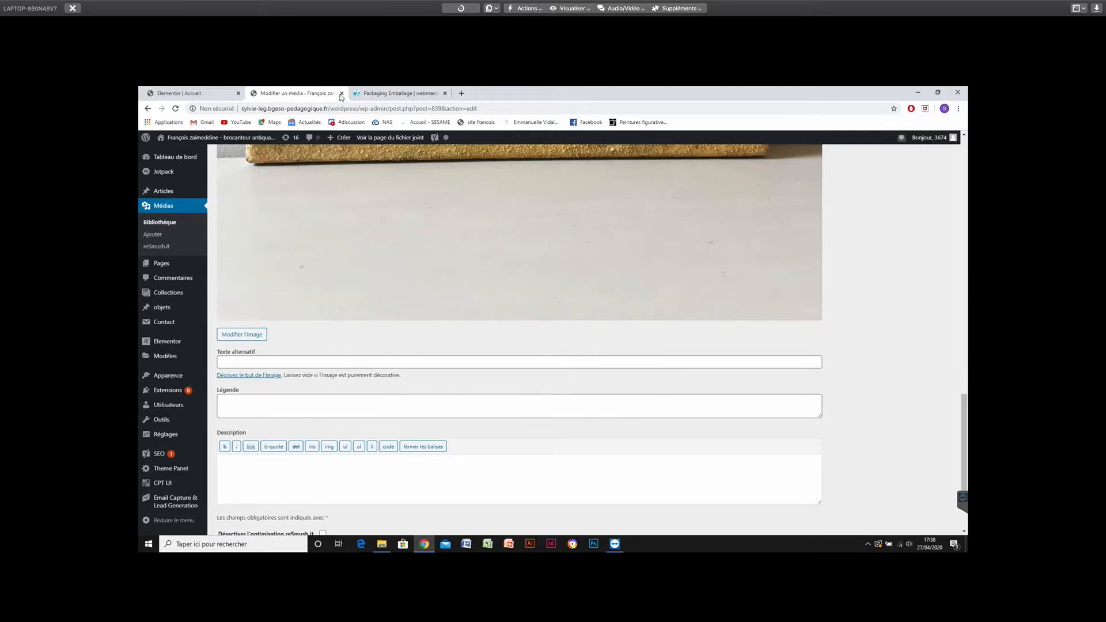
key("ctrl+w")
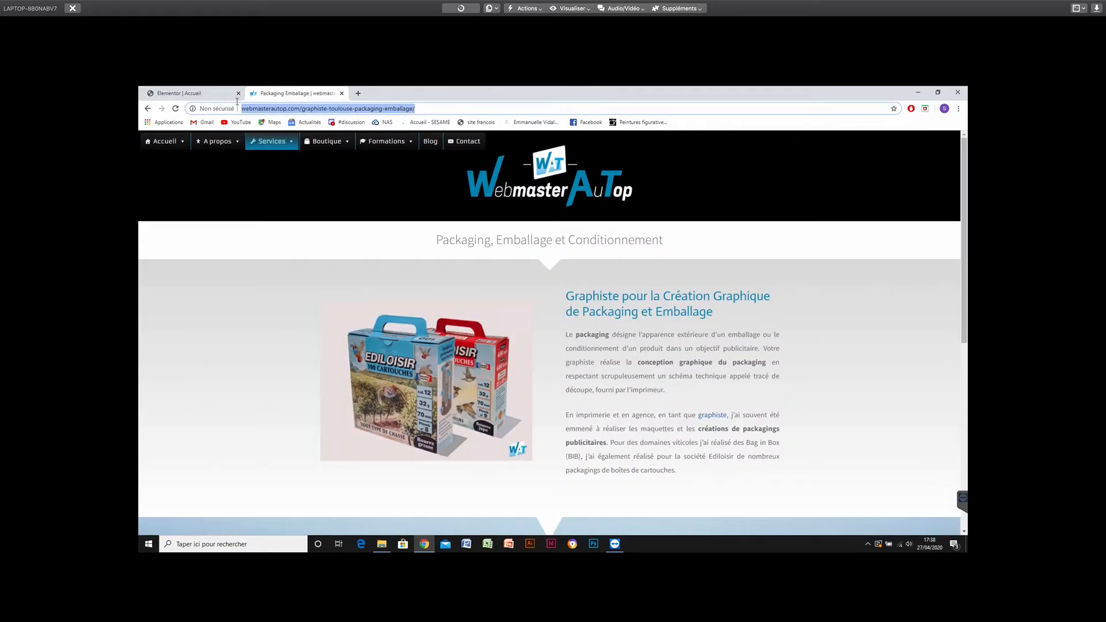
left_click(215, 95)
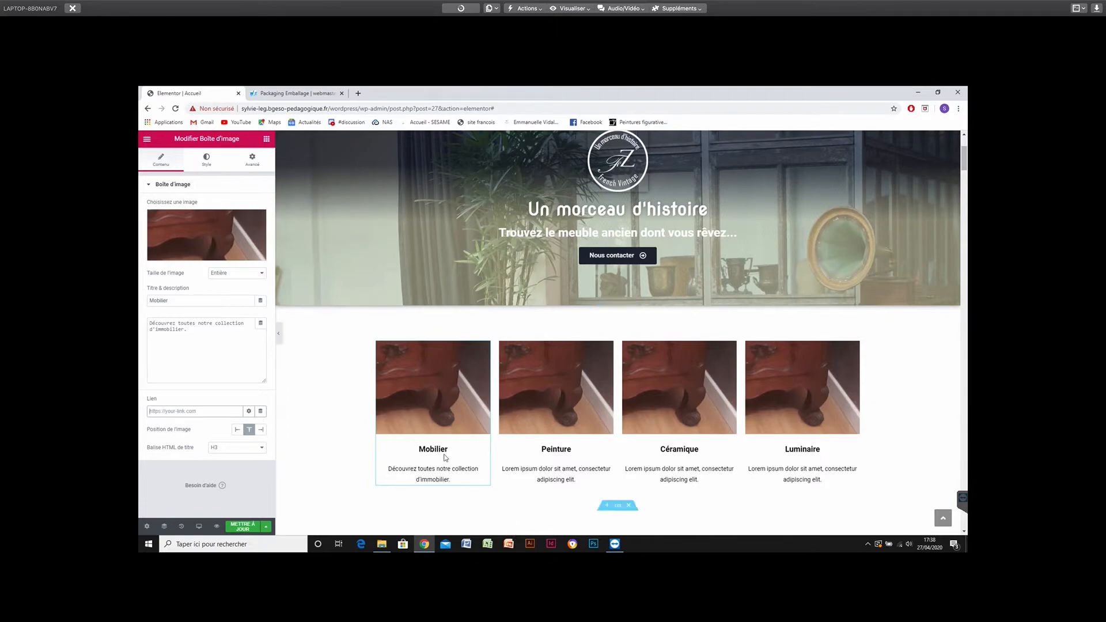
left_click(158, 413)
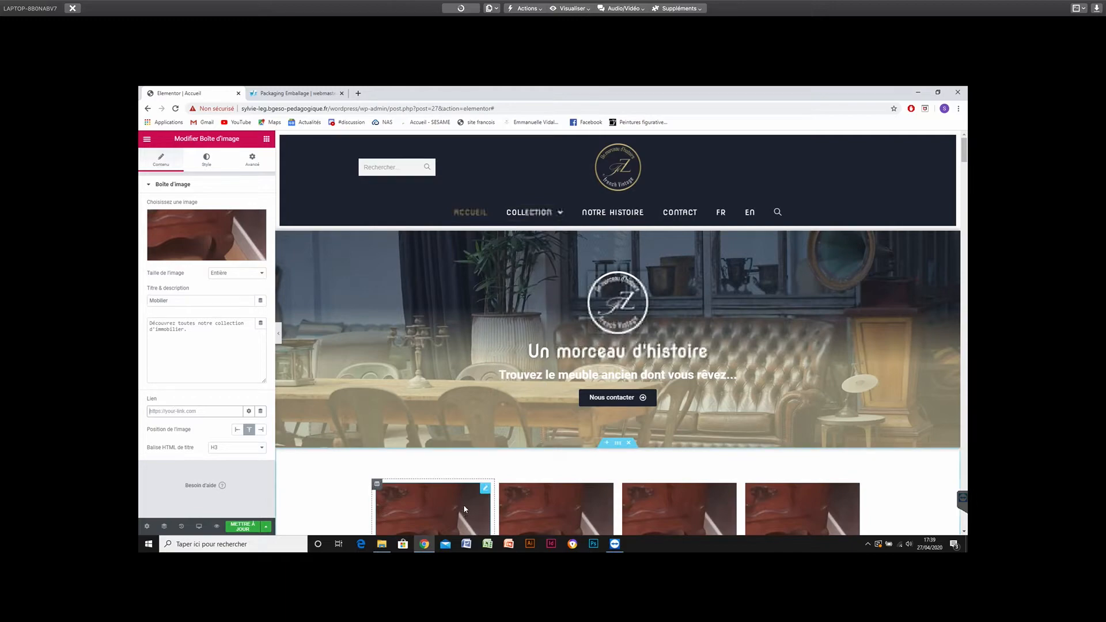
scroll(464, 503, "down", 3)
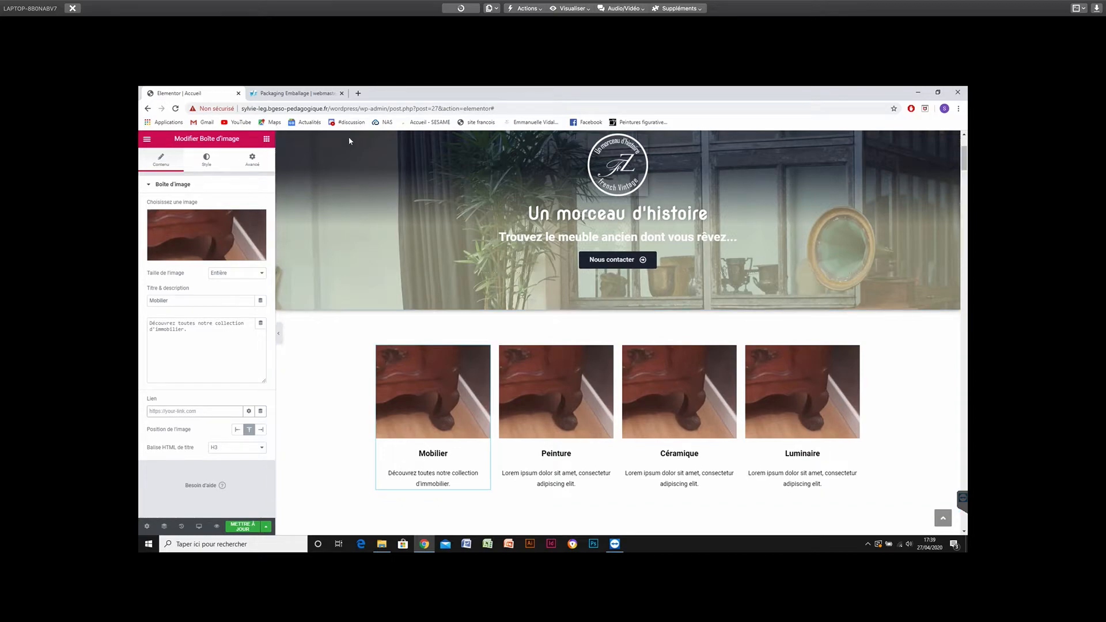
left_click(301, 108)
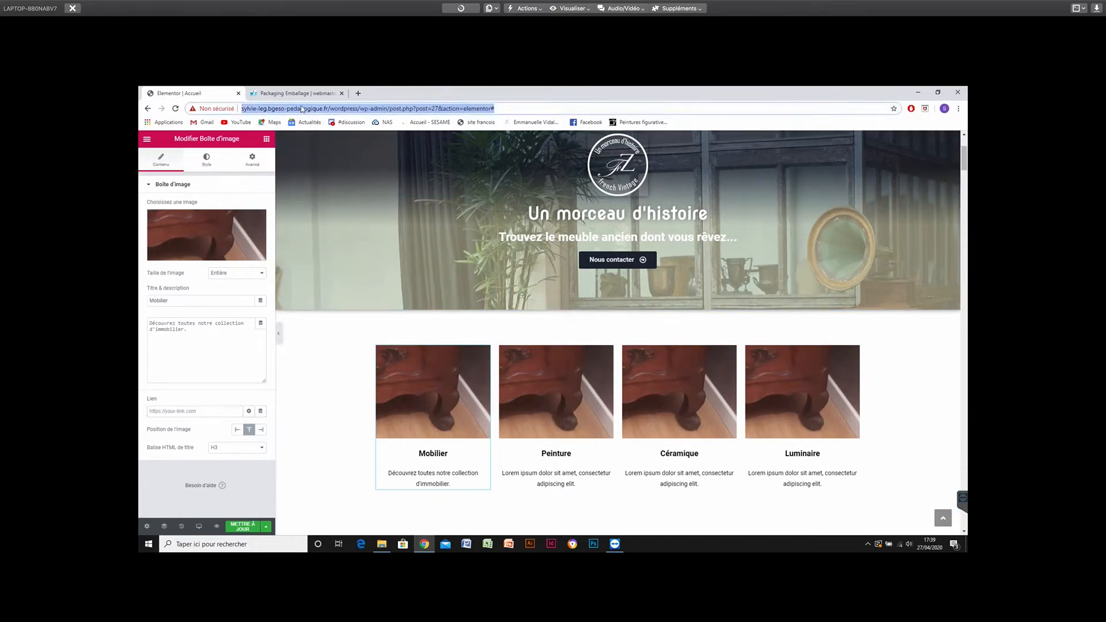
left_click(358, 94)
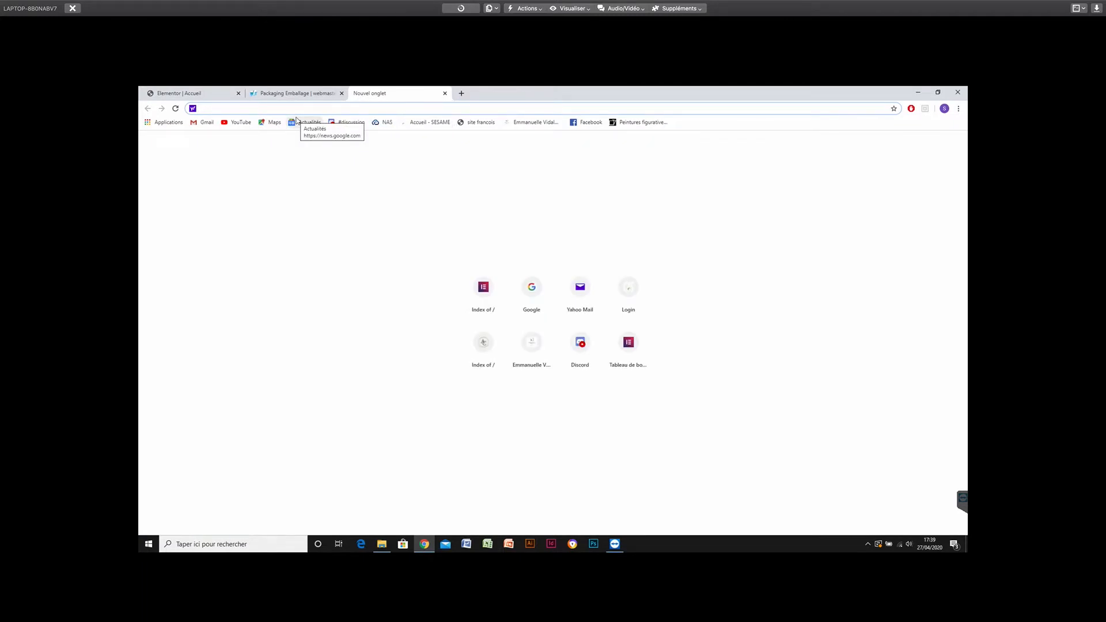
left_click(206, 93)
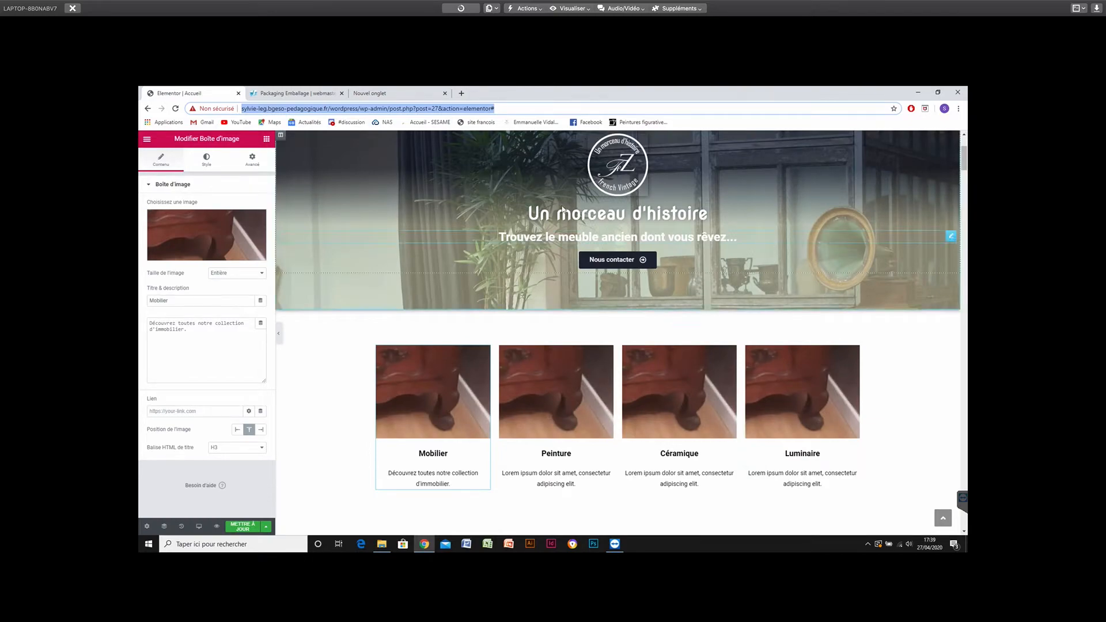
scroll(568, 222, "up", 1)
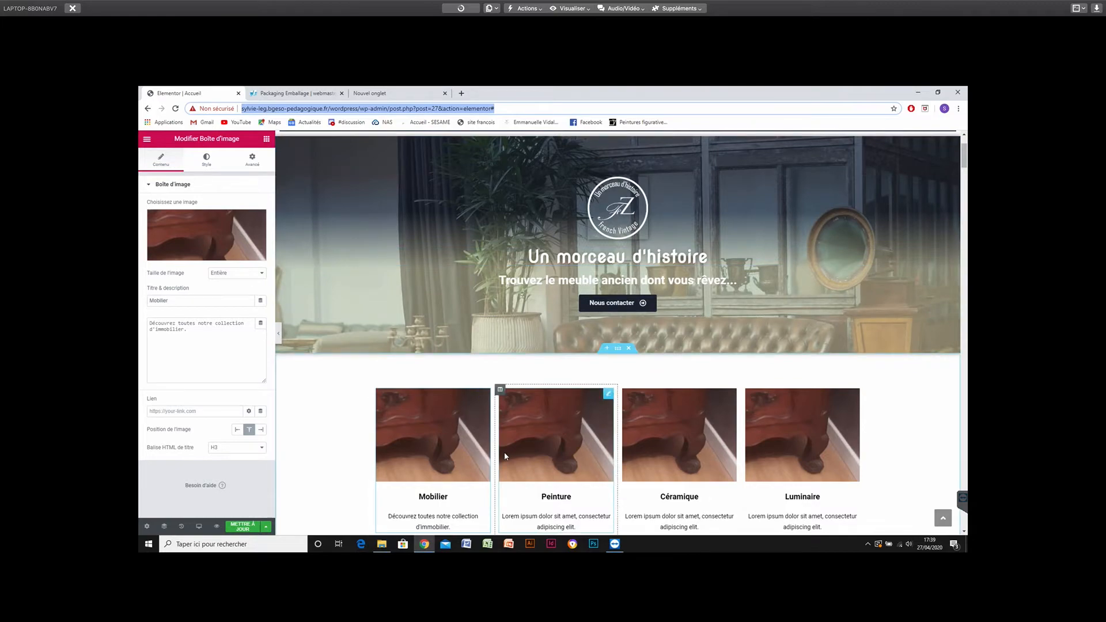
scroll(514, 450, "down", 2)
left_click(296, 93)
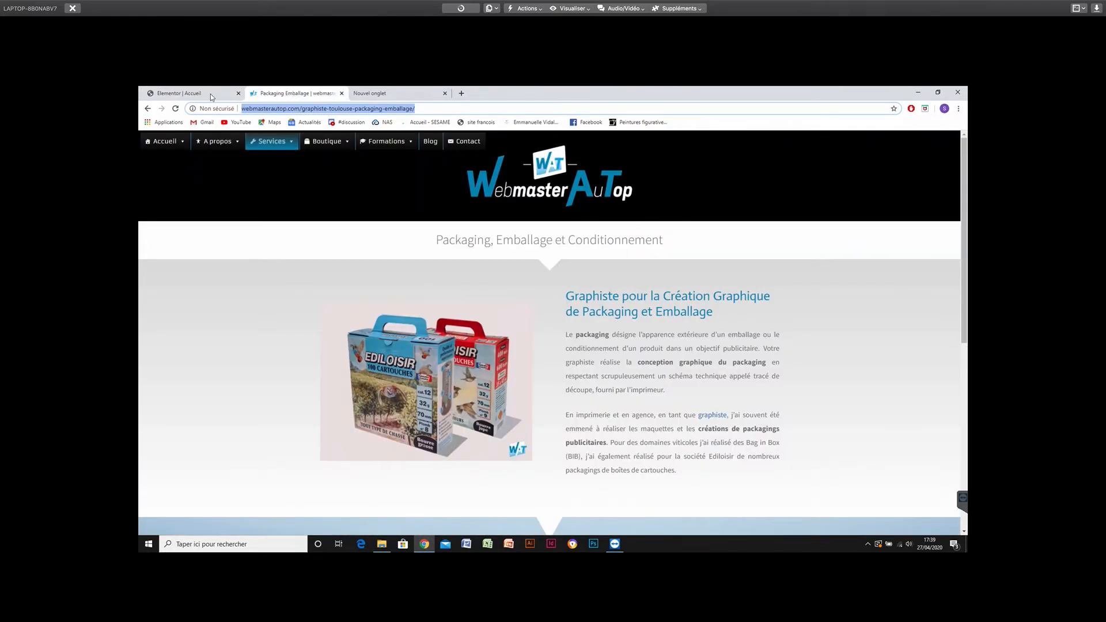
left_click(209, 95)
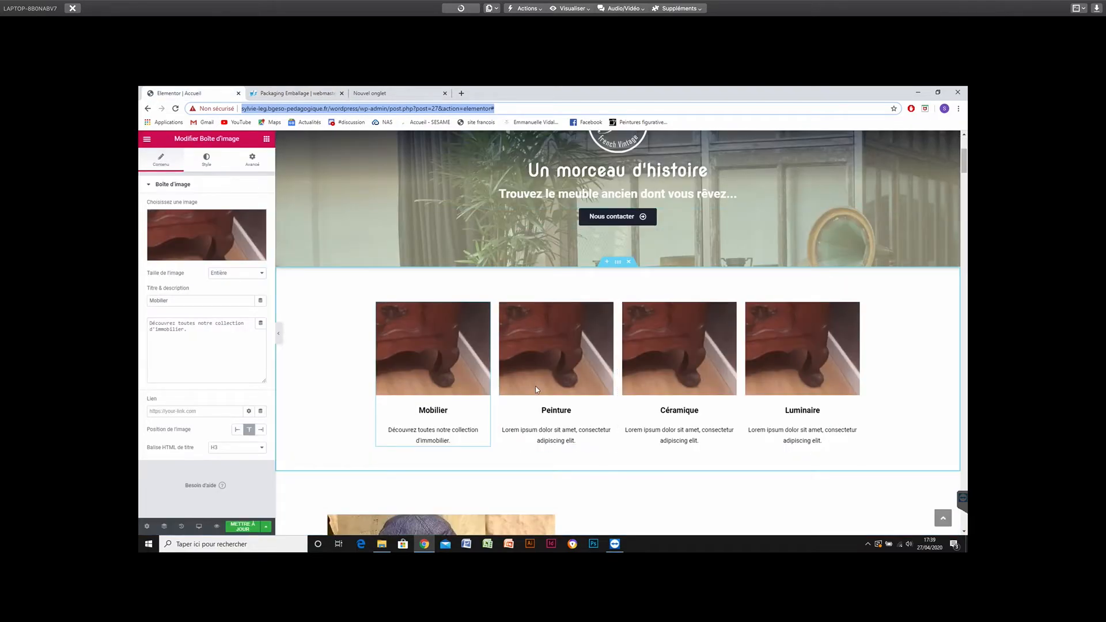
scroll(537, 387, "up", 4)
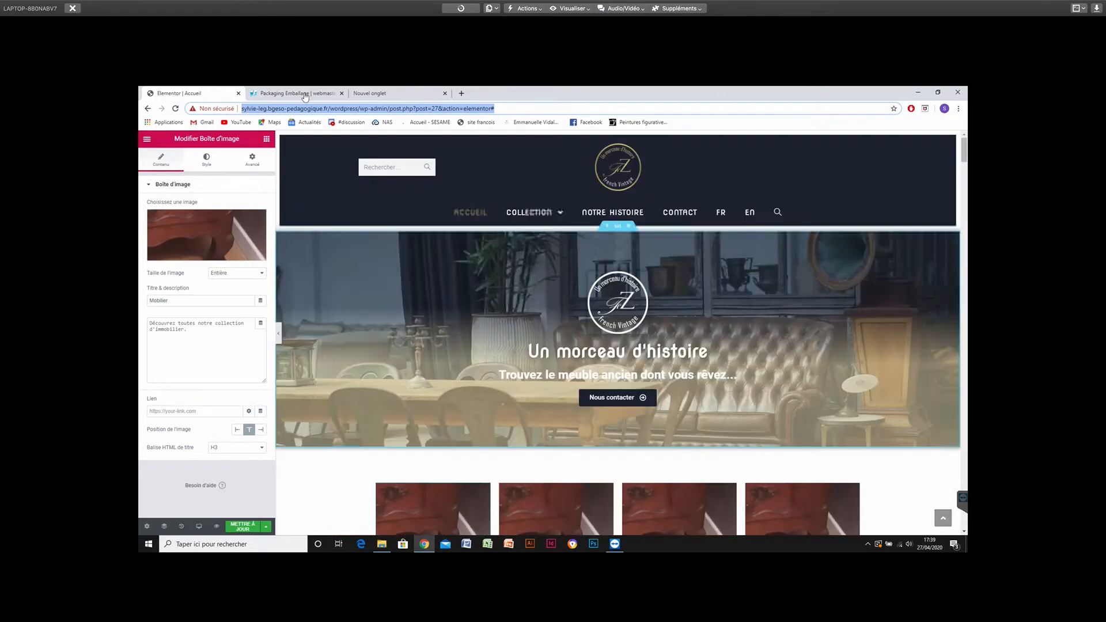
left_click(516, 270)
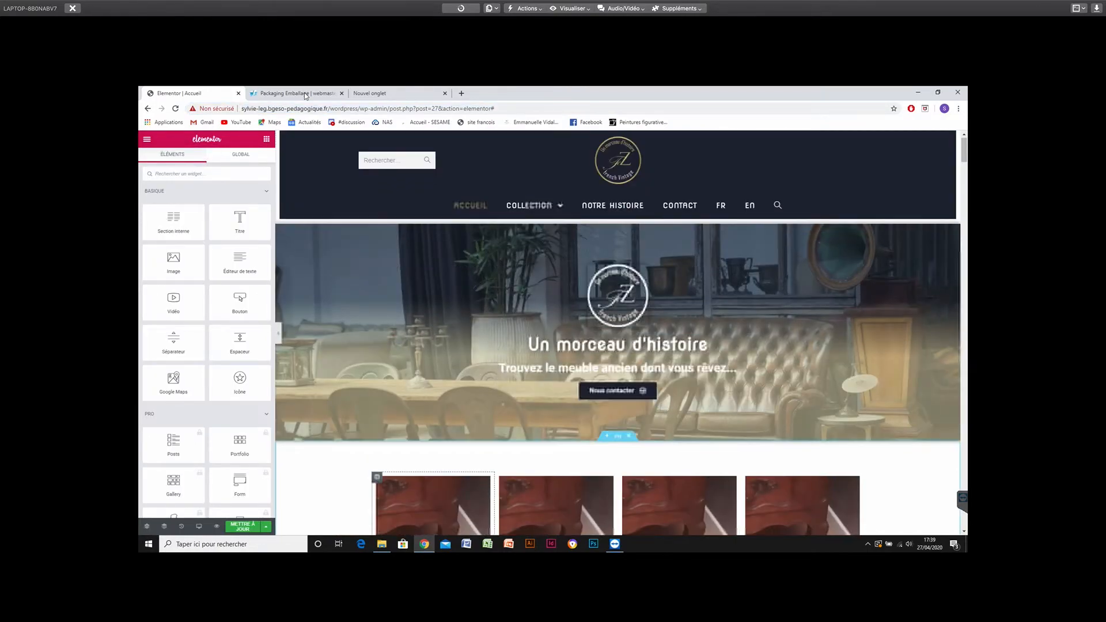
scroll(433, 502, "down", 2)
left_click(432, 501)
scroll(433, 502, "up", 2)
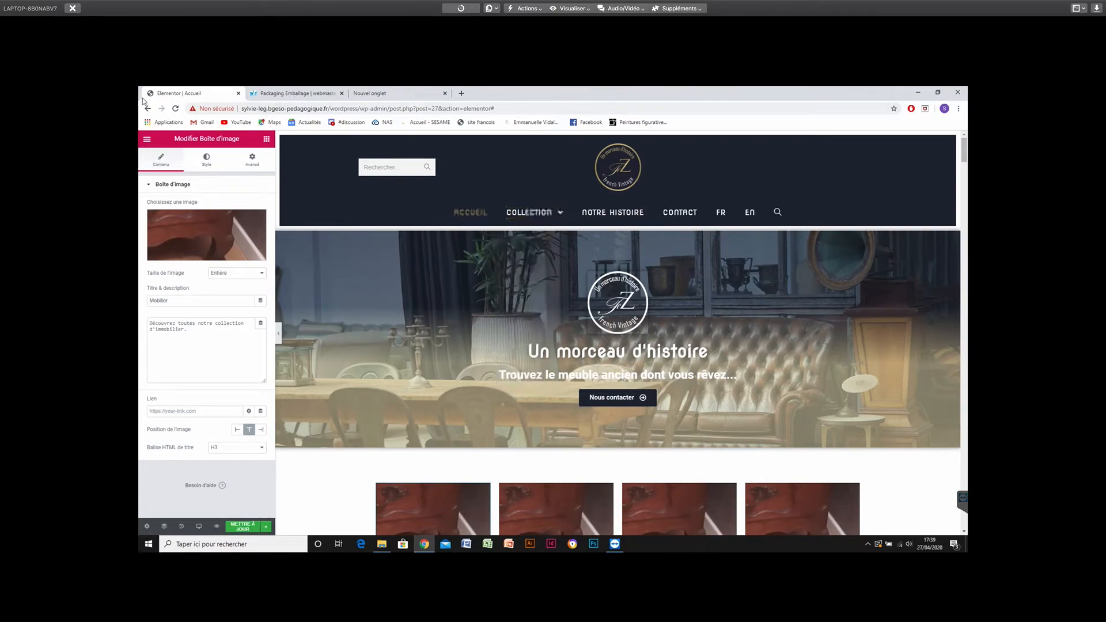
Update the homepage, exit to its WordPress page editor and reopen it in Elementor.
left_click(234, 529)
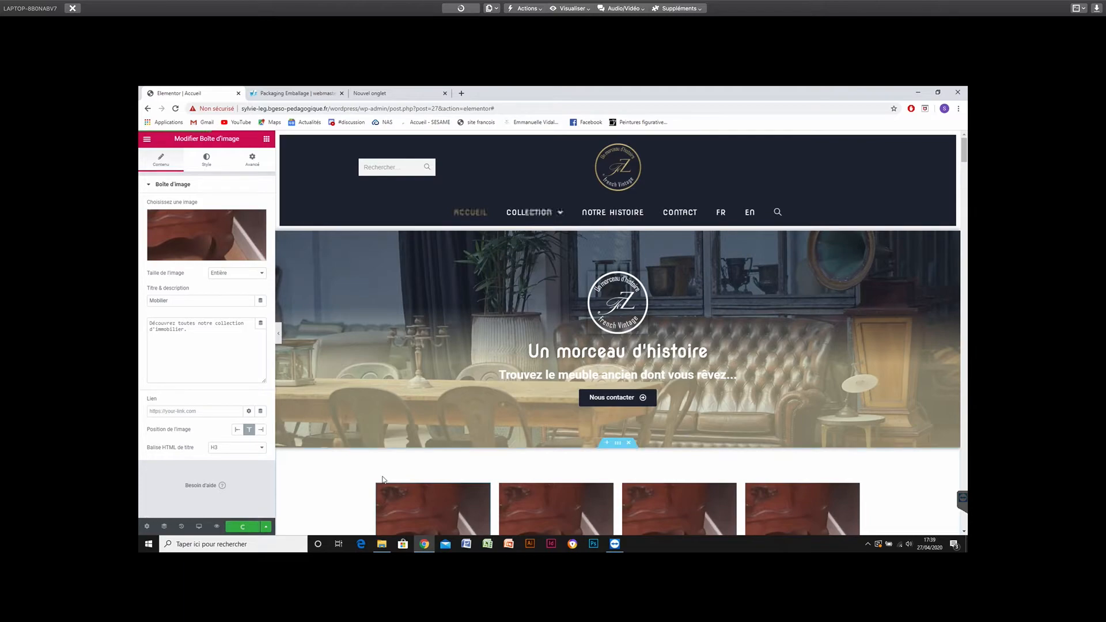
scroll(383, 480, "down", 2)
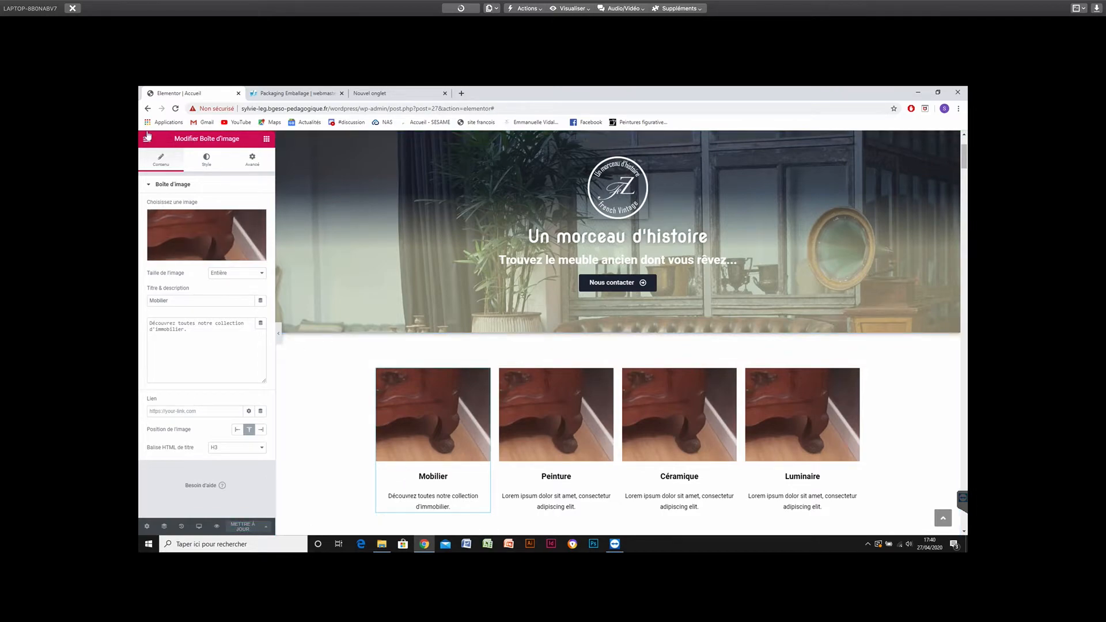
left_click(147, 138)
left_click(200, 383)
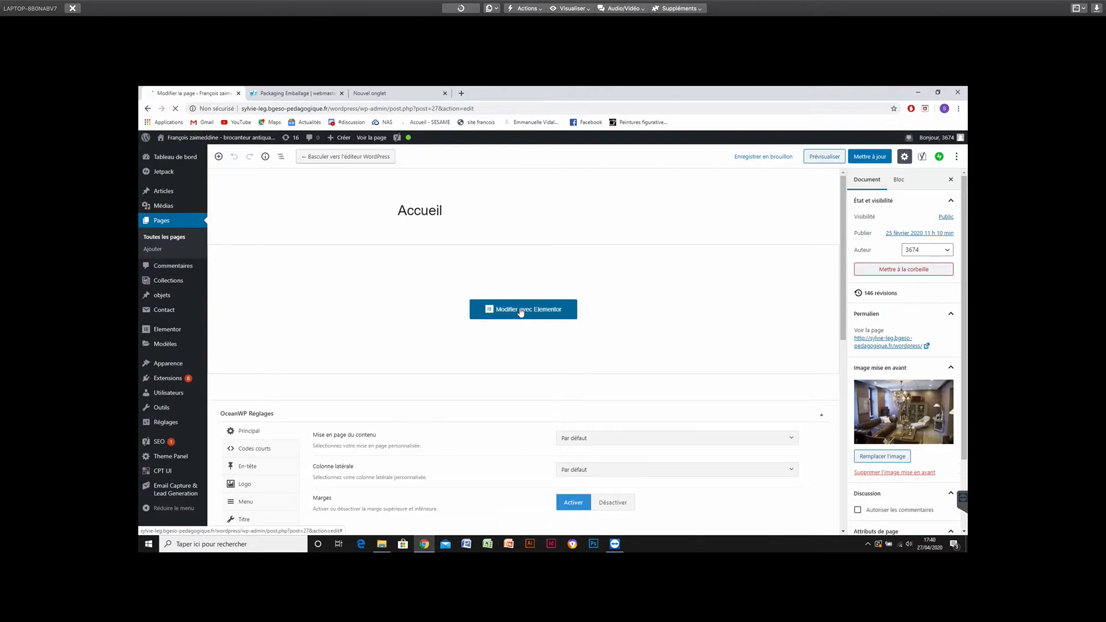
left_click(521, 311)
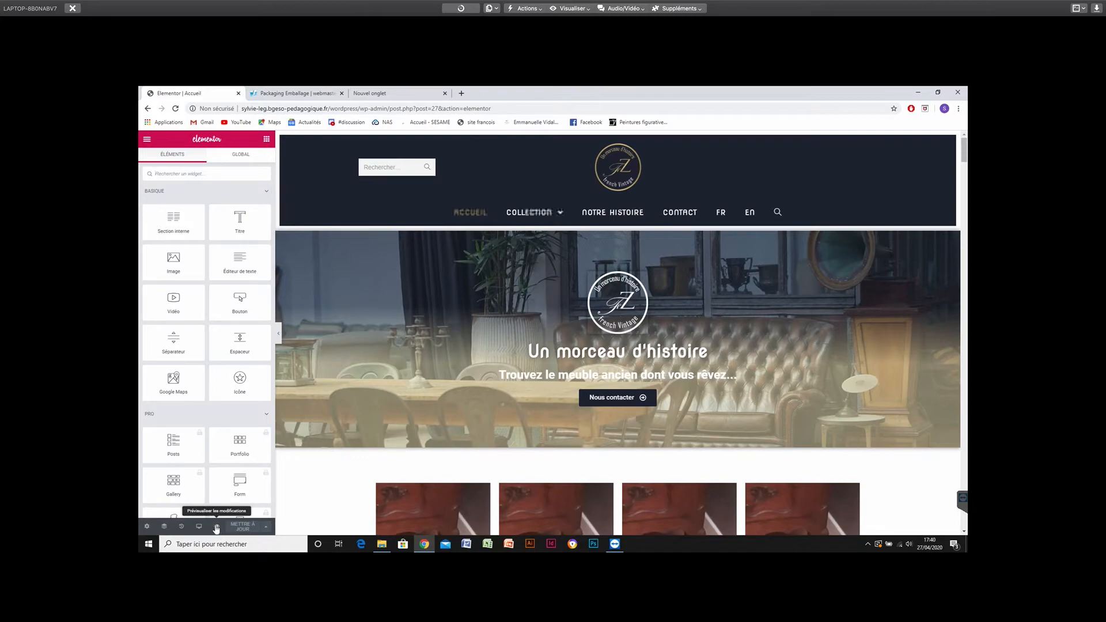
Preview the homepage in a new tab and open the Mobilier page of the Collection from it.
left_click(217, 528)
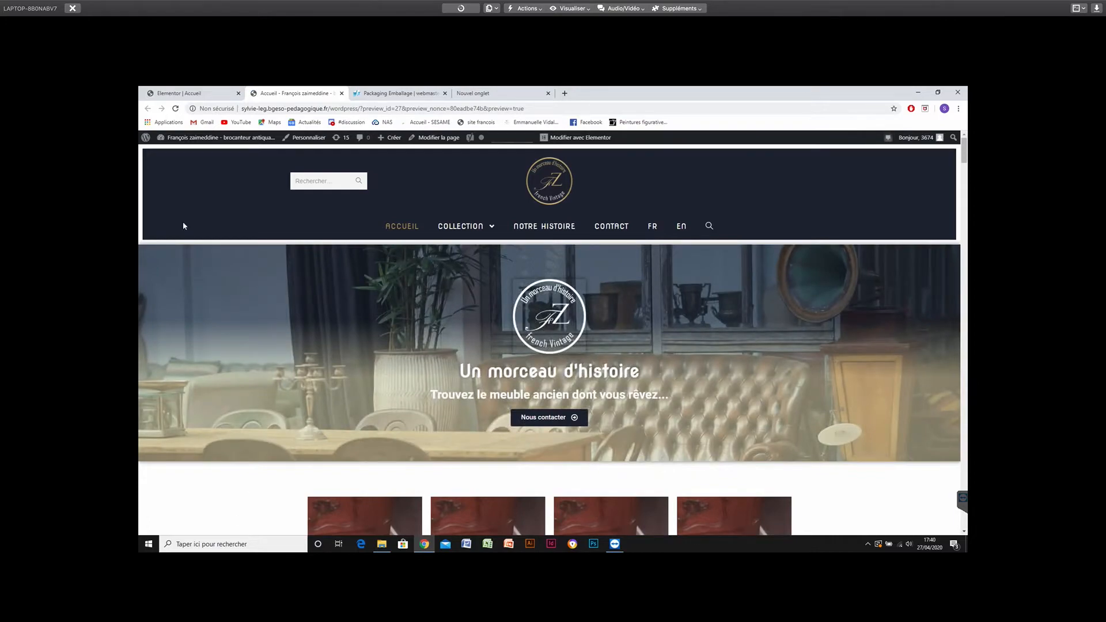
mouse_move(472, 226)
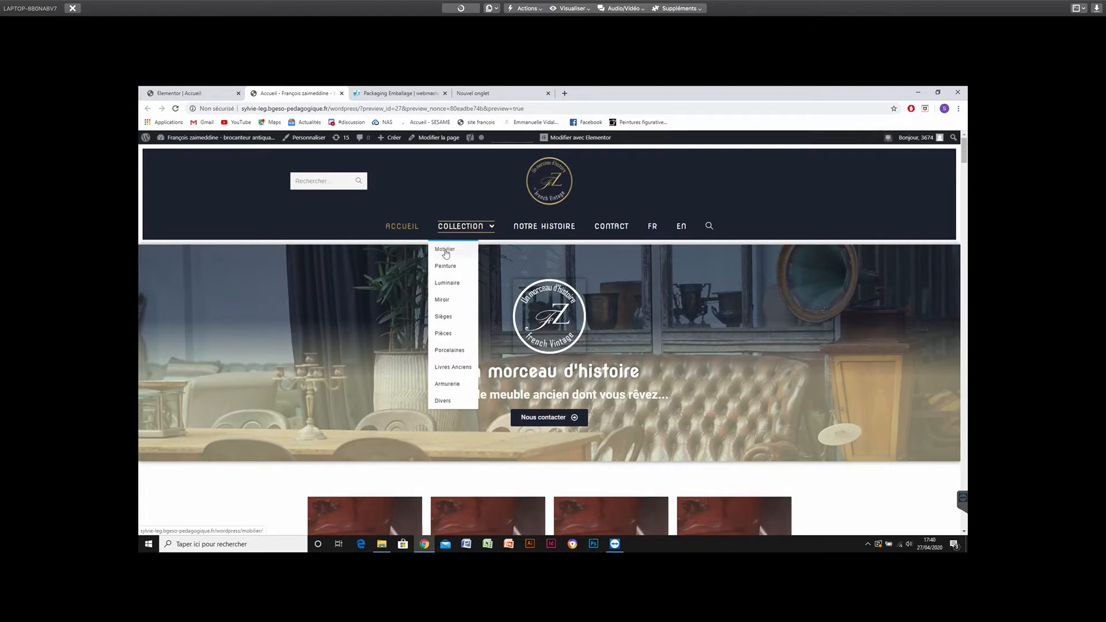
left_click(445, 252)
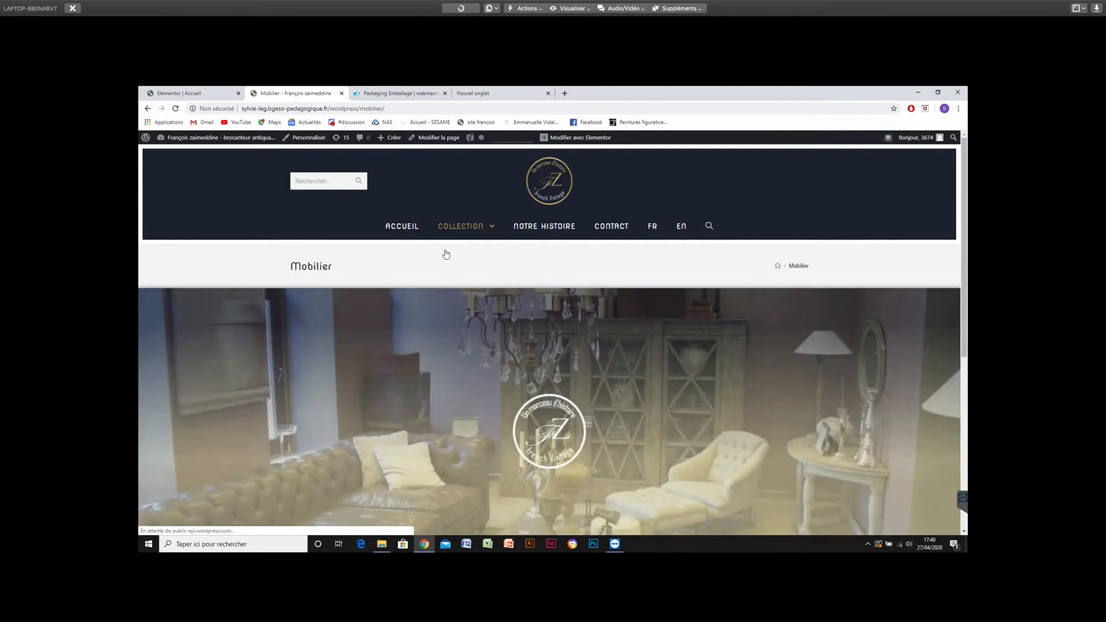
Examine the parts of the Mobilier page's web address: the domain name, the wordpress folder and the mobilier slug.
left_click(321, 108)
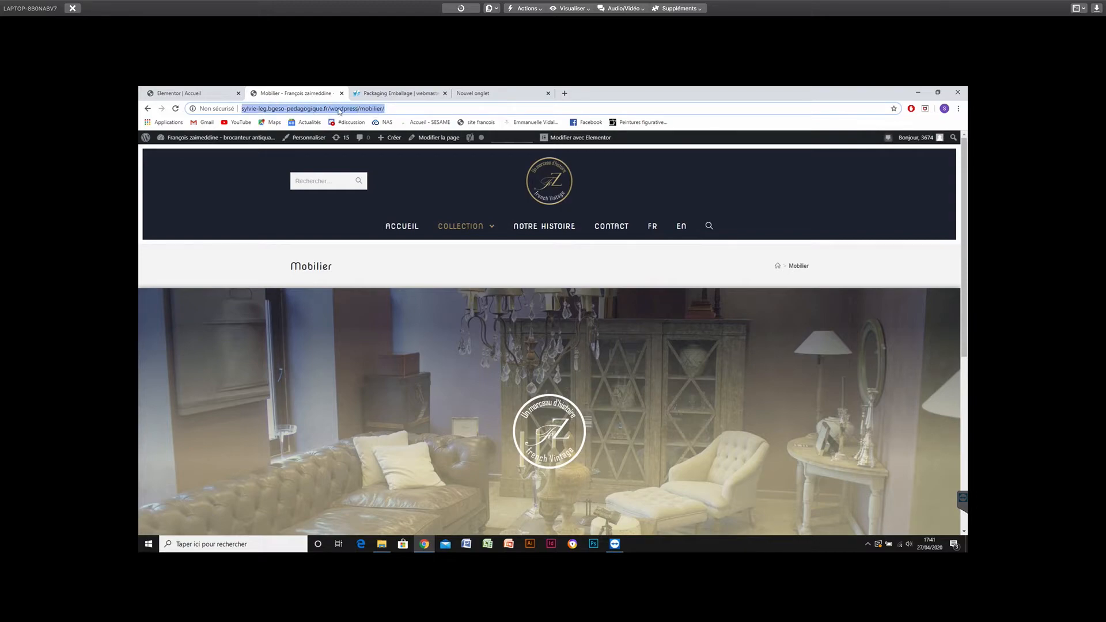
left_click(340, 111)
left_click(396, 109)
left_click_drag(300, 106, 242, 107)
left_click(345, 109)
left_click_drag(362, 108, 412, 110)
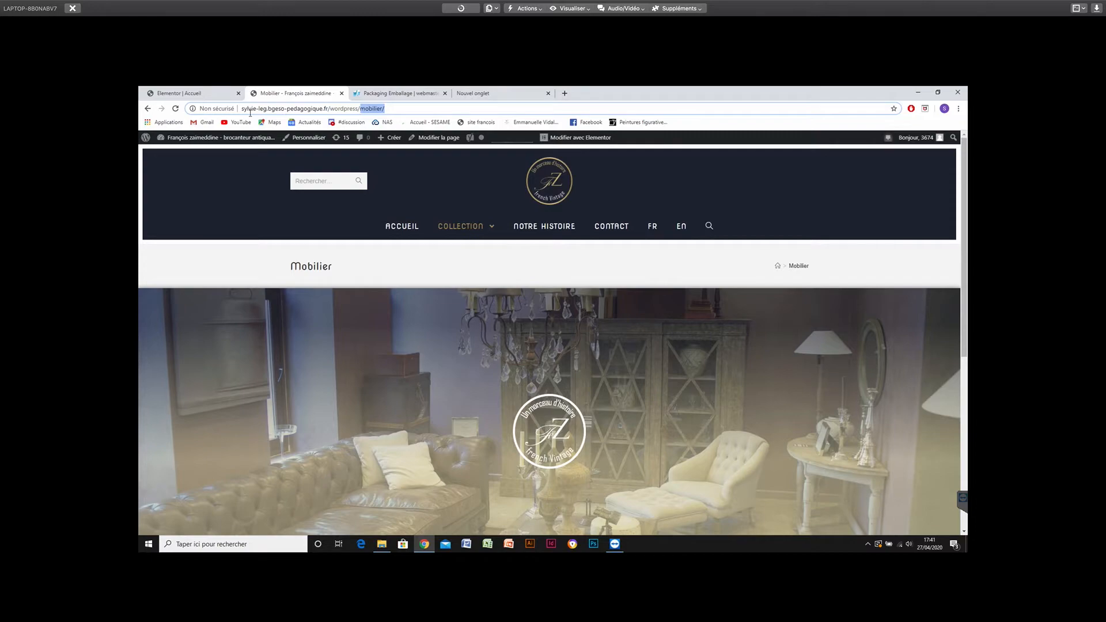
left_click_drag(253, 109, 327, 109)
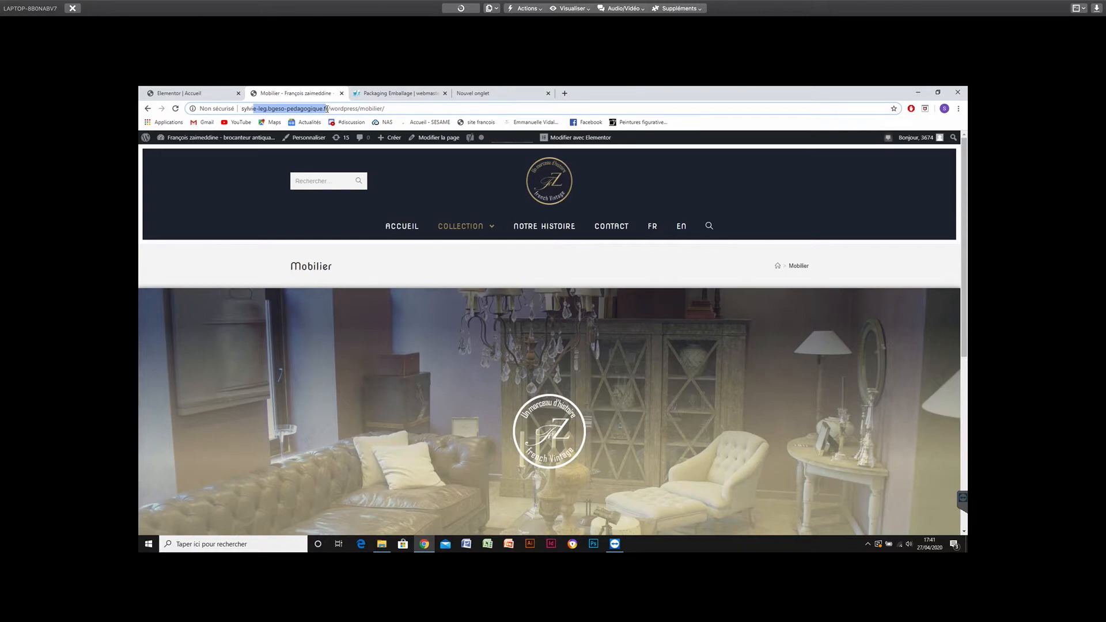
left_click_drag(328, 110, 328, 110)
left_click(341, 108)
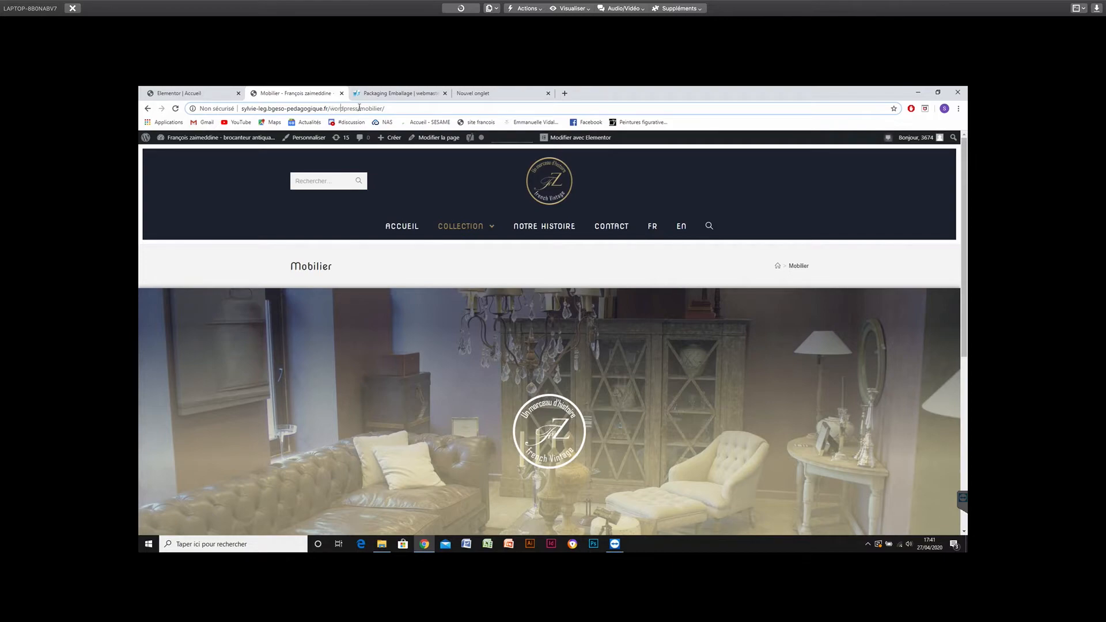
left_click_drag(241, 108, 328, 108)
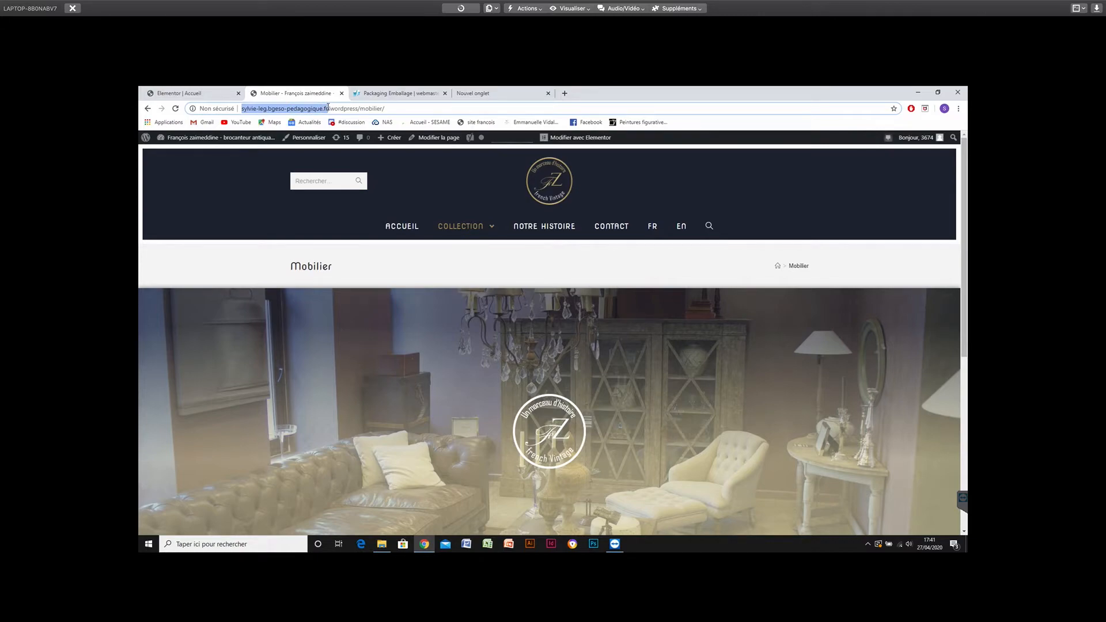
left_click_drag(385, 108, 361, 109)
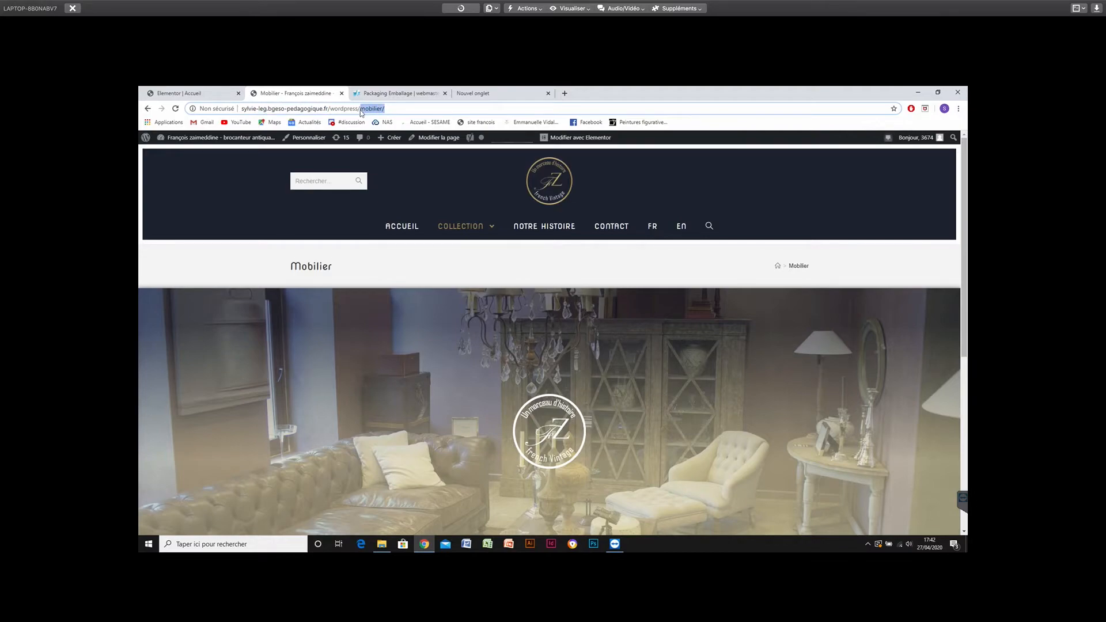
left_click(311, 108)
Examine the full web address of the Packaging Emballage page, including its https prefix, for comparison.
left_click(391, 93)
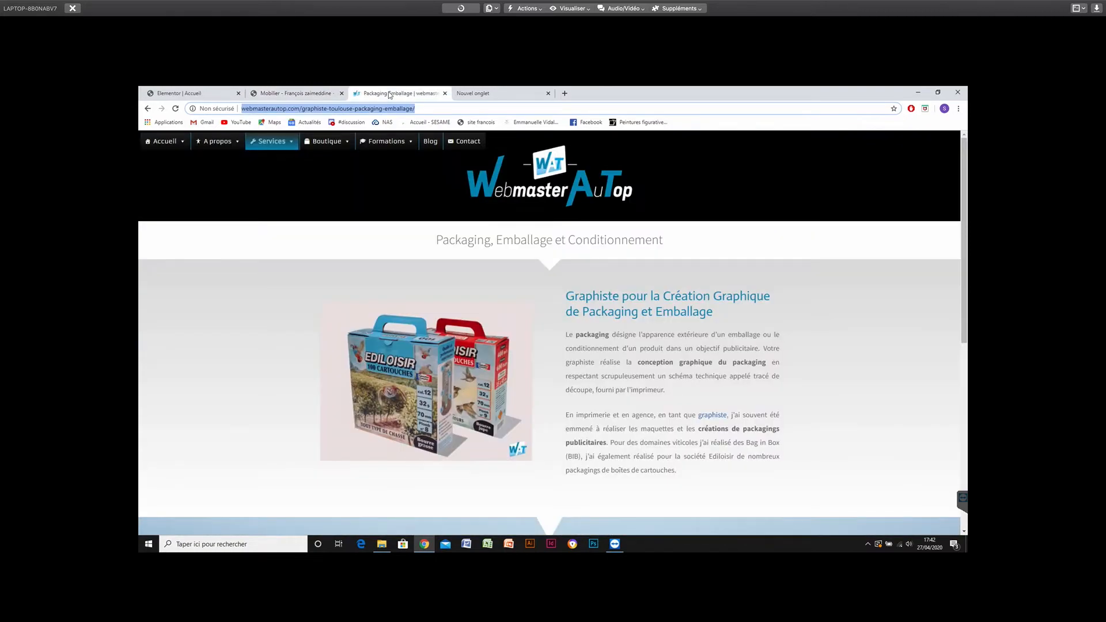
left_click(297, 107)
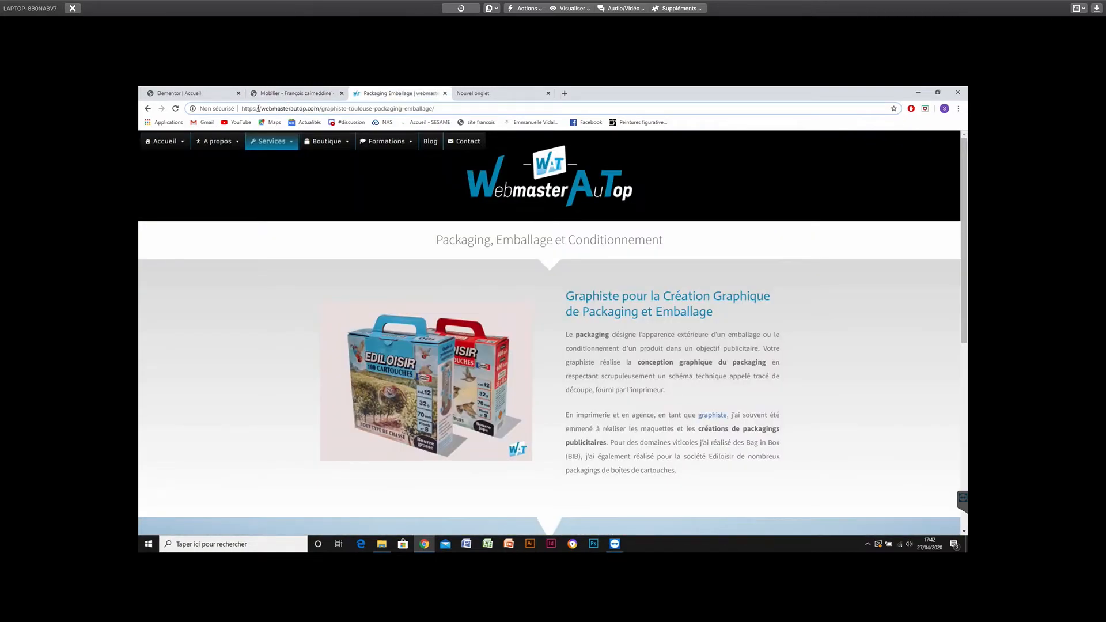
triple_click(330, 108)
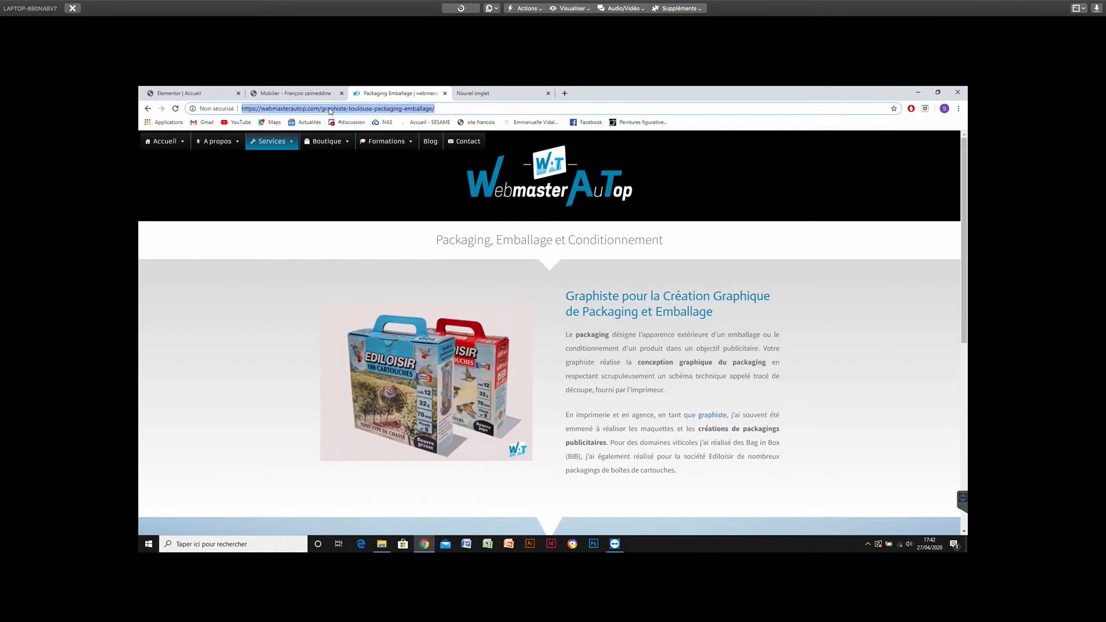
Take the mobilier slug from the Mobilier page's web address and enter mobilier/ as the Mobilier image box's link.
left_click(303, 94)
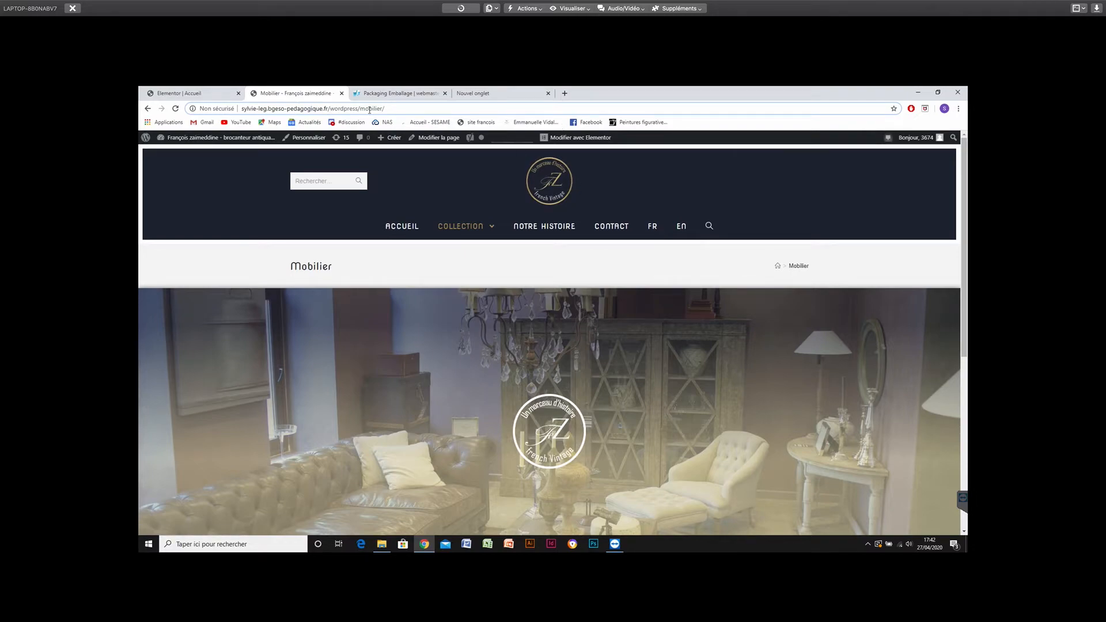
left_click_drag(360, 109, 390, 109)
left_click(389, 108)
double_click(390, 109)
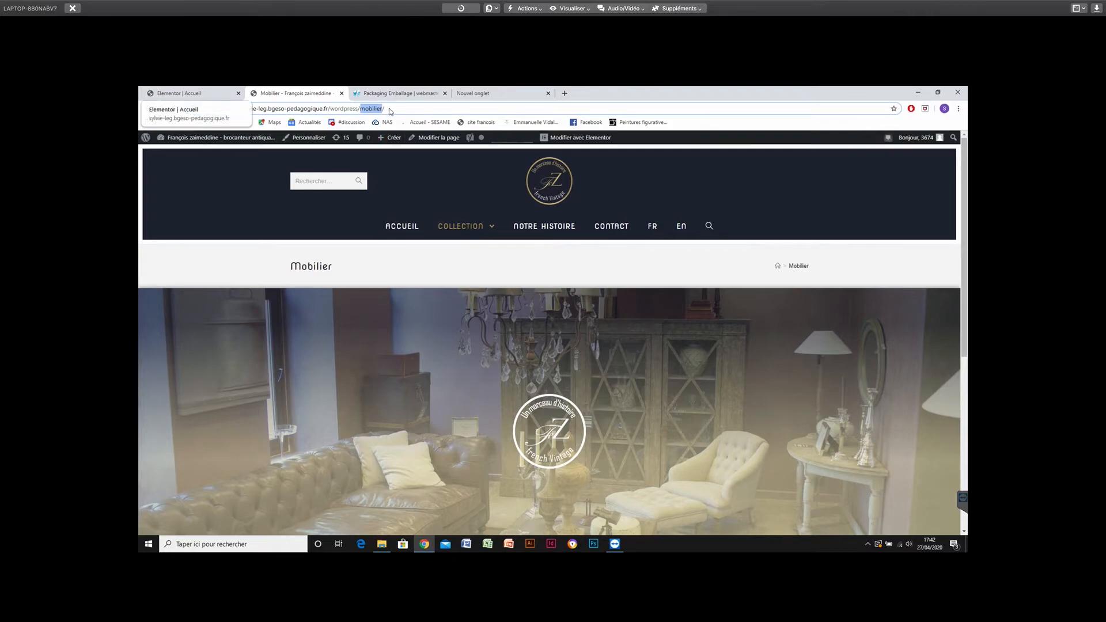
left_click(185, 93)
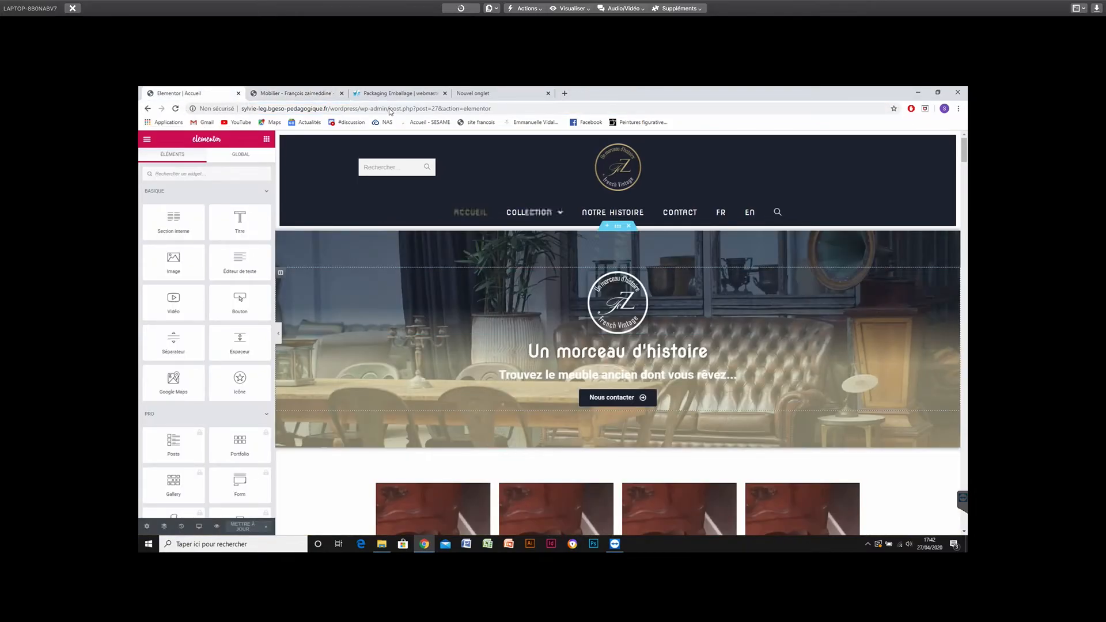
scroll(618, 317, "down", 5)
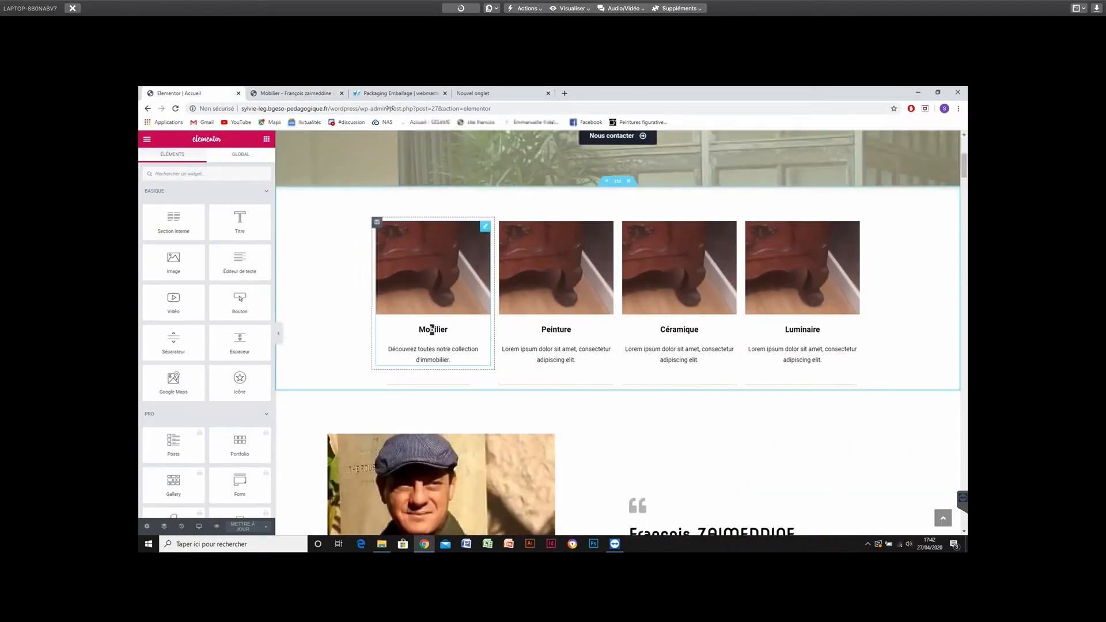
left_click(434, 329)
type("mobilier/")
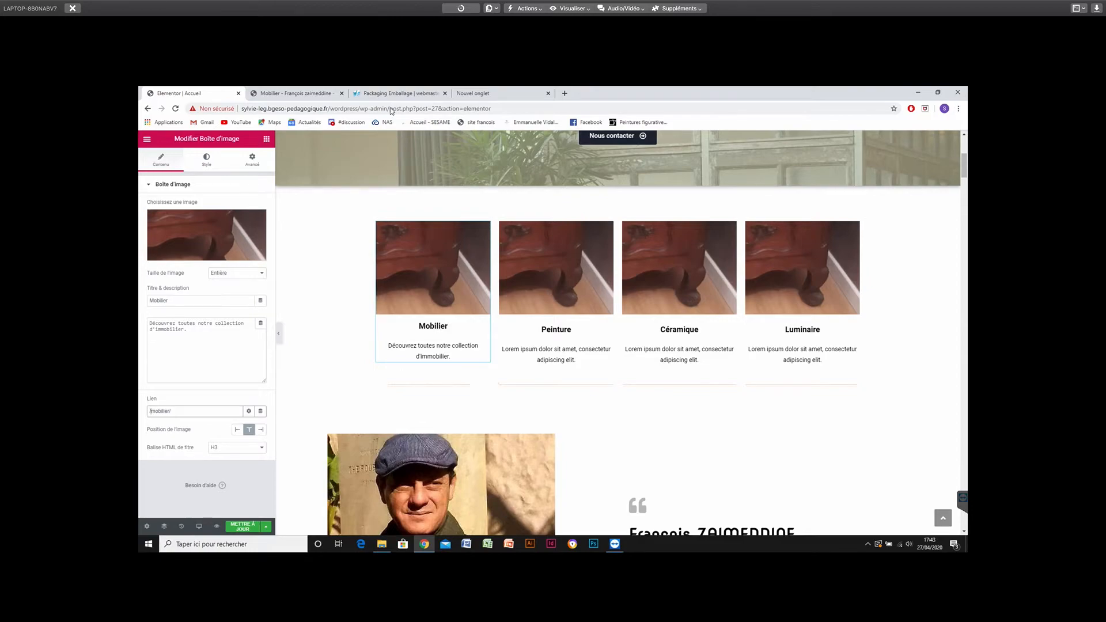
Change the Mobilier image box's link to /mobilier and update the homepage.
left_click(474, 93)
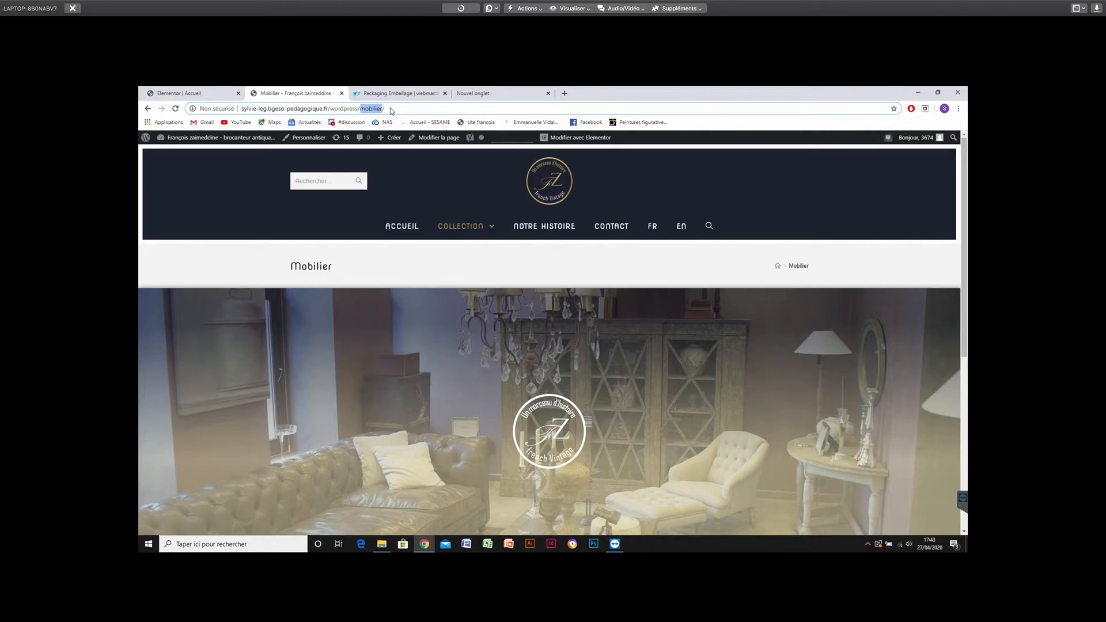
key("ctrl+shift+Tab")
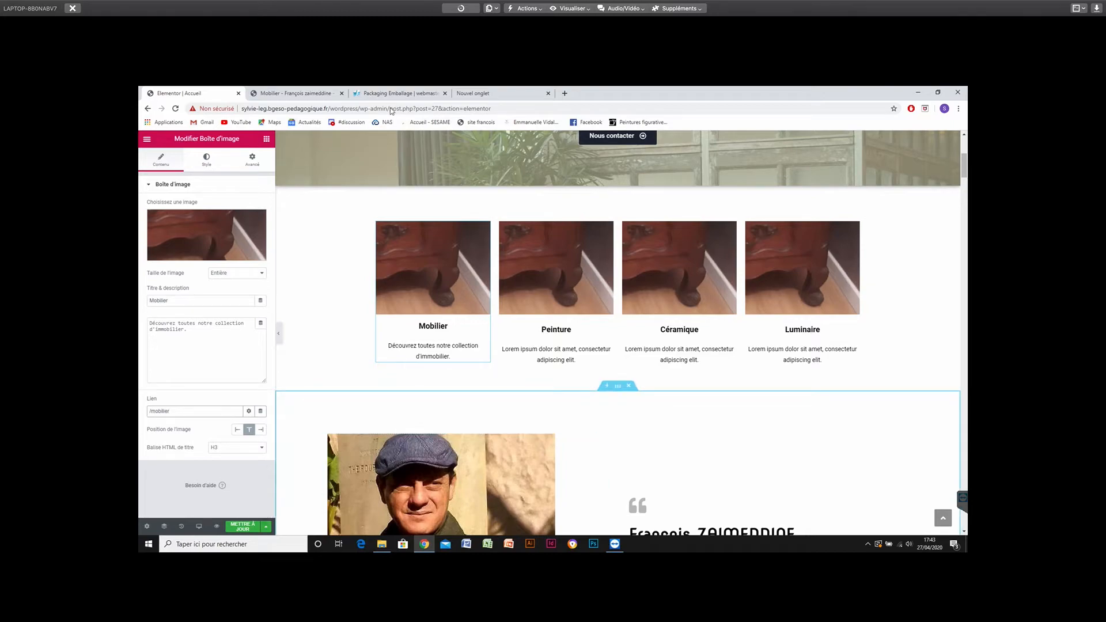
key("ctrl+s")
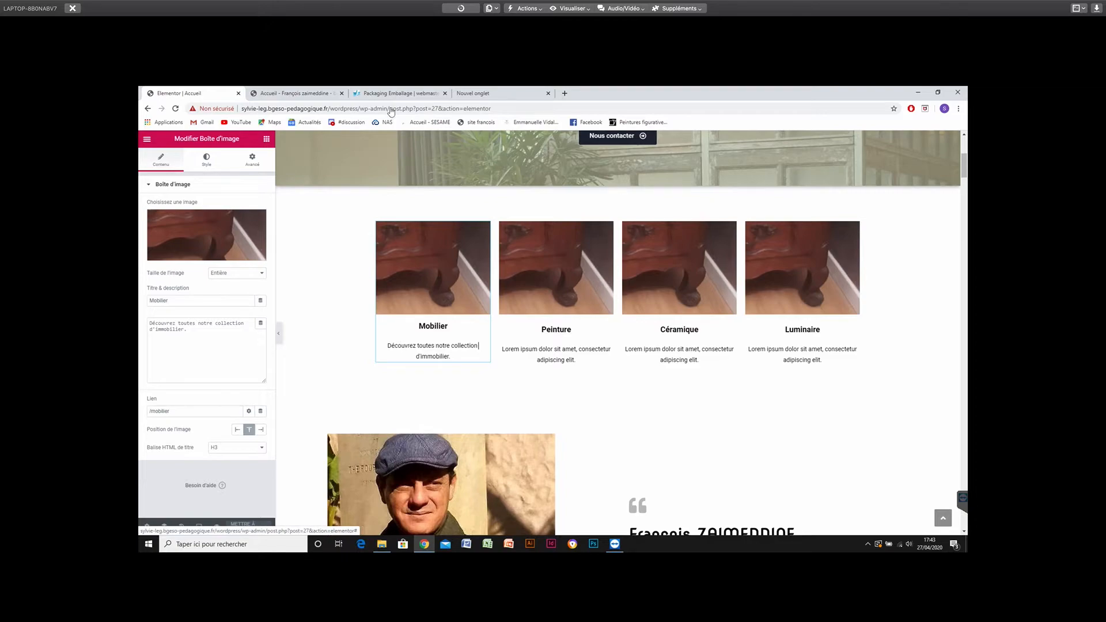
key("Tab")
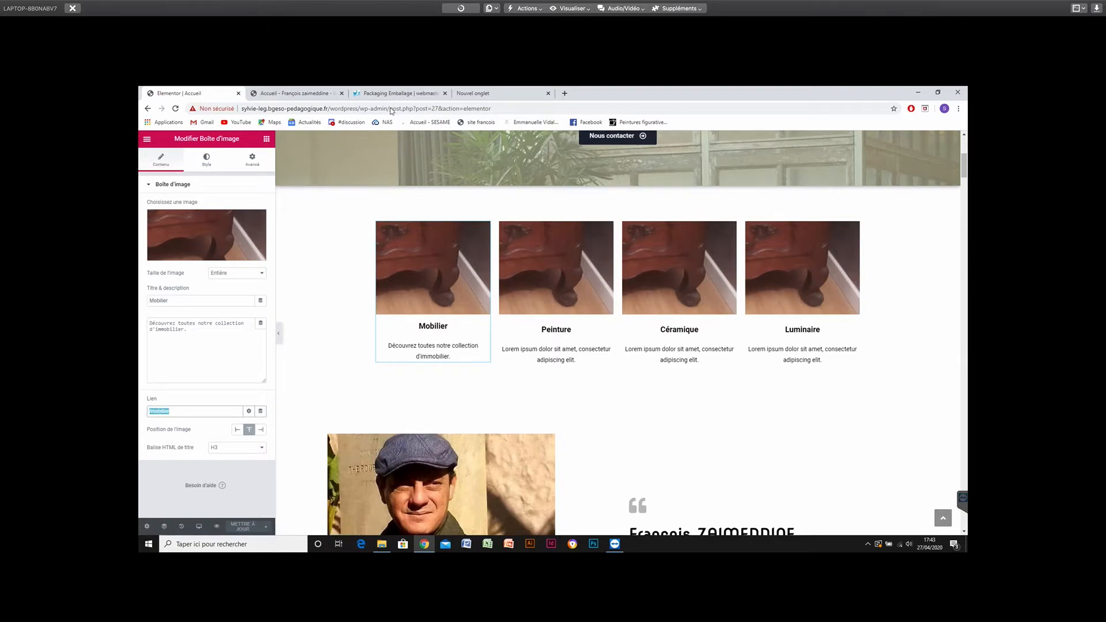
Examine the Mobilier image box's content settings and its image and text style options.
left_click(206, 159)
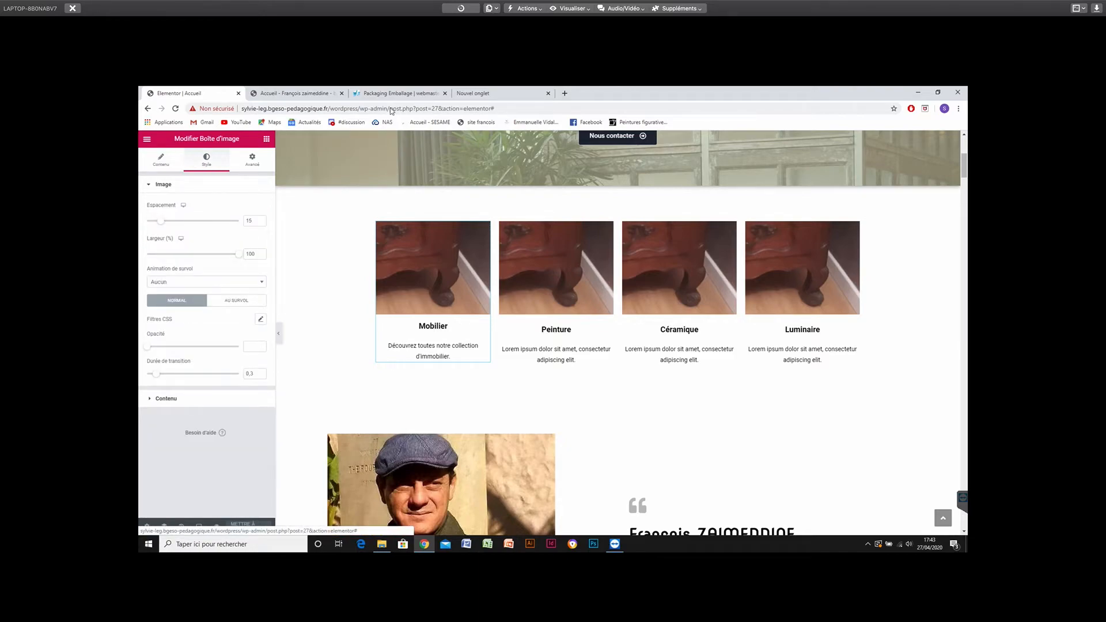
scroll(438, 461, "down", 1)
scroll(438, 461, "down", 3)
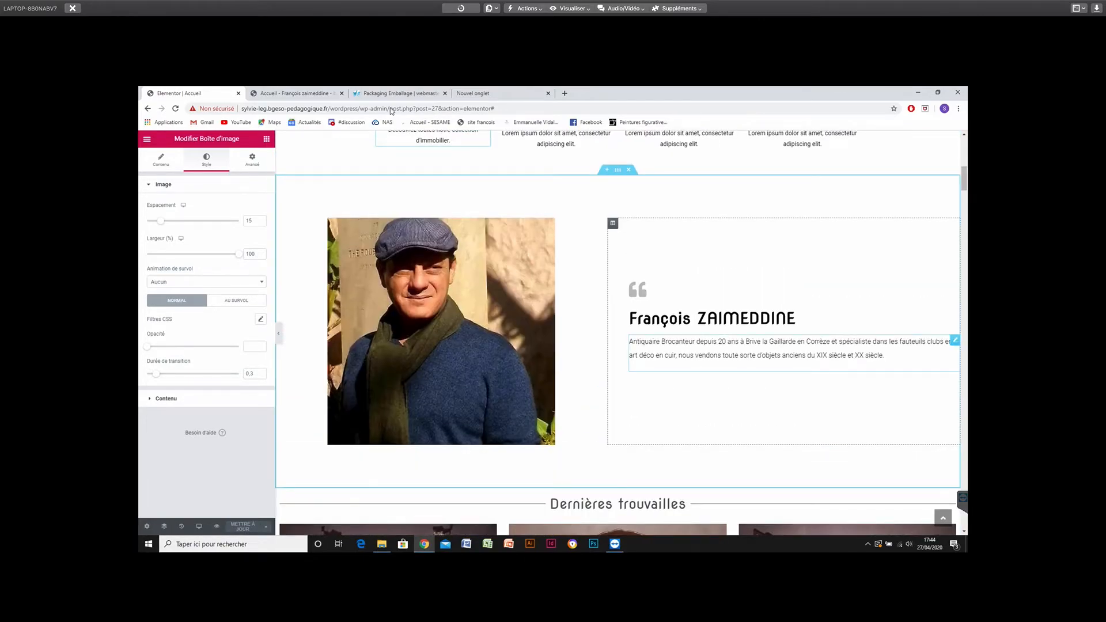
scroll(617, 346, "up", 2)
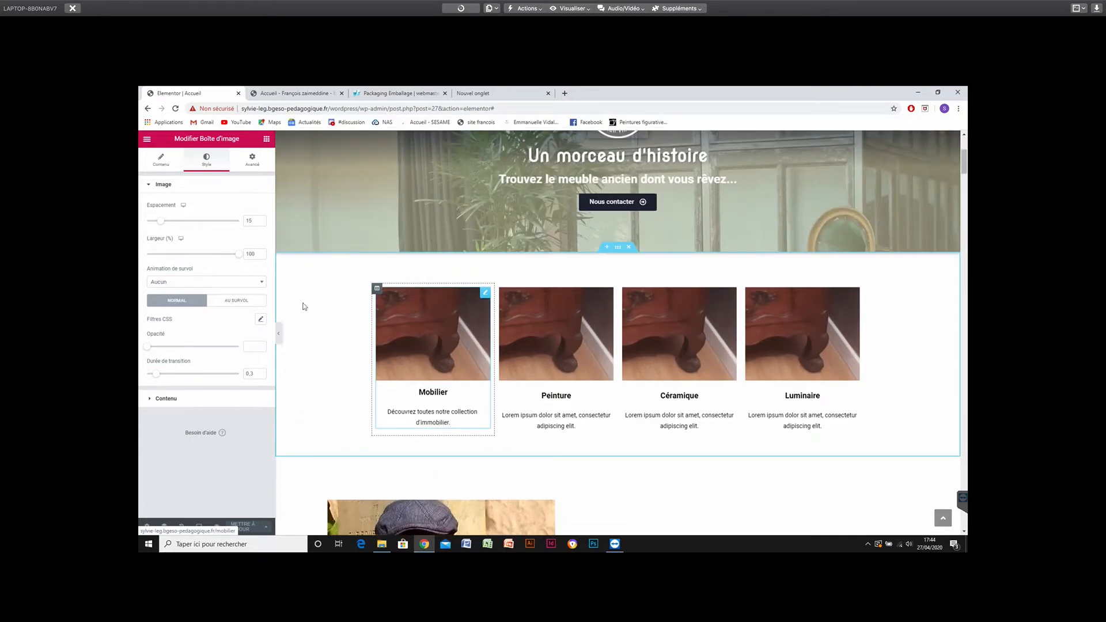
left_click(161, 162)
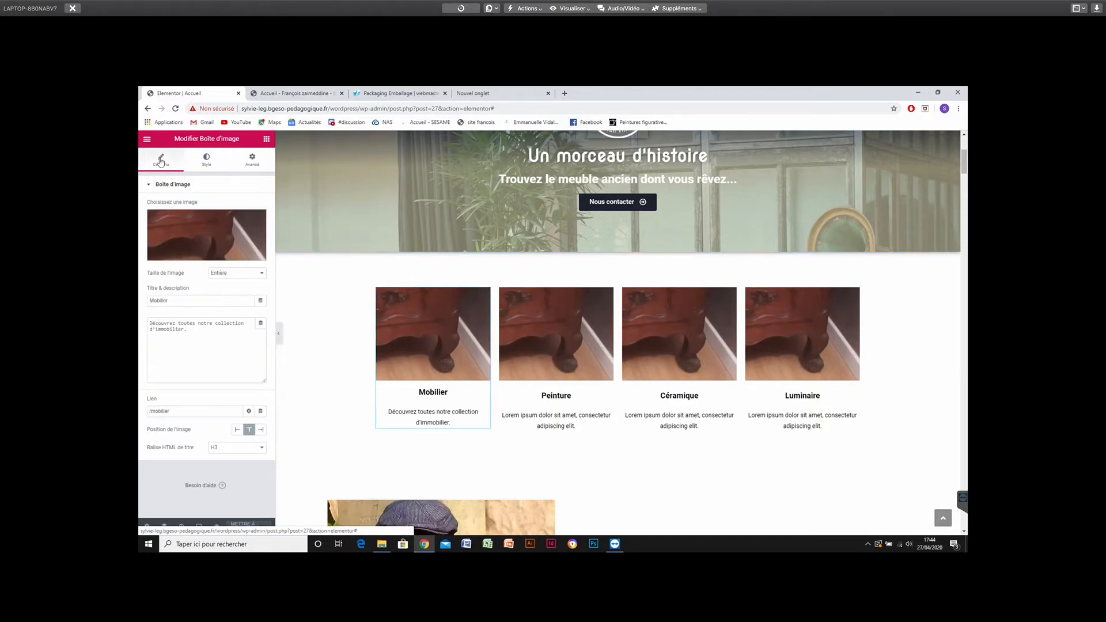
left_click(433, 396)
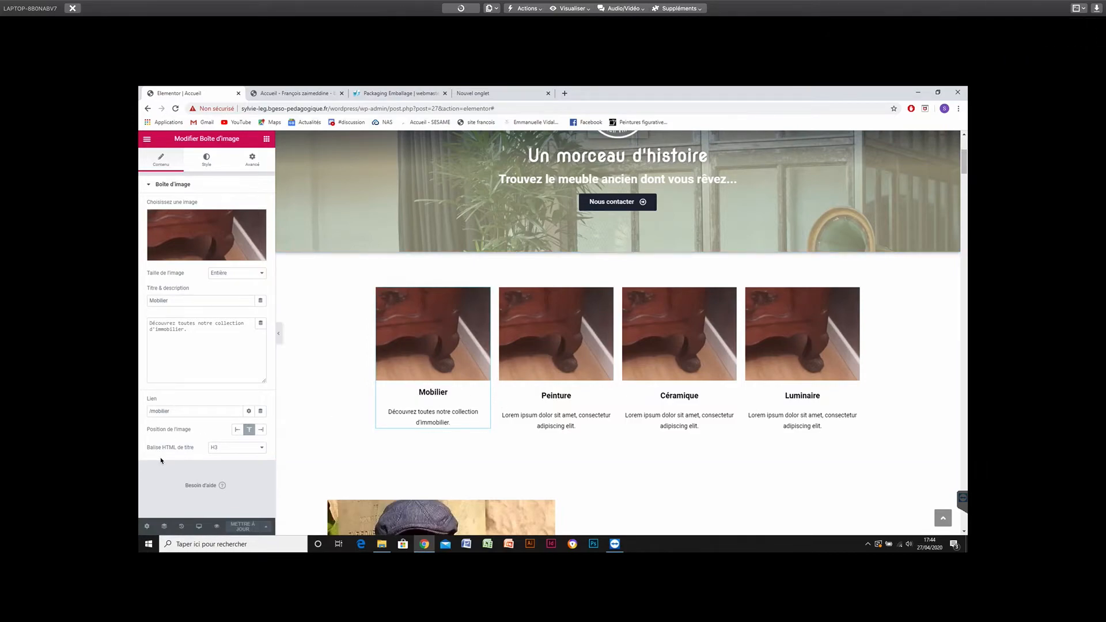
left_click(206, 161)
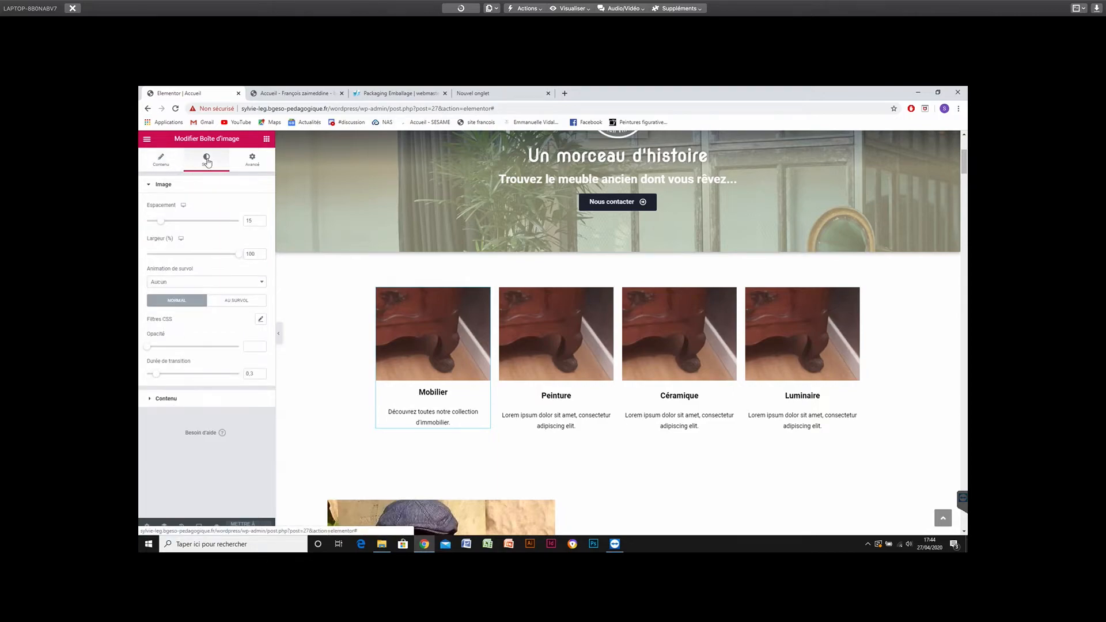
left_click(149, 400)
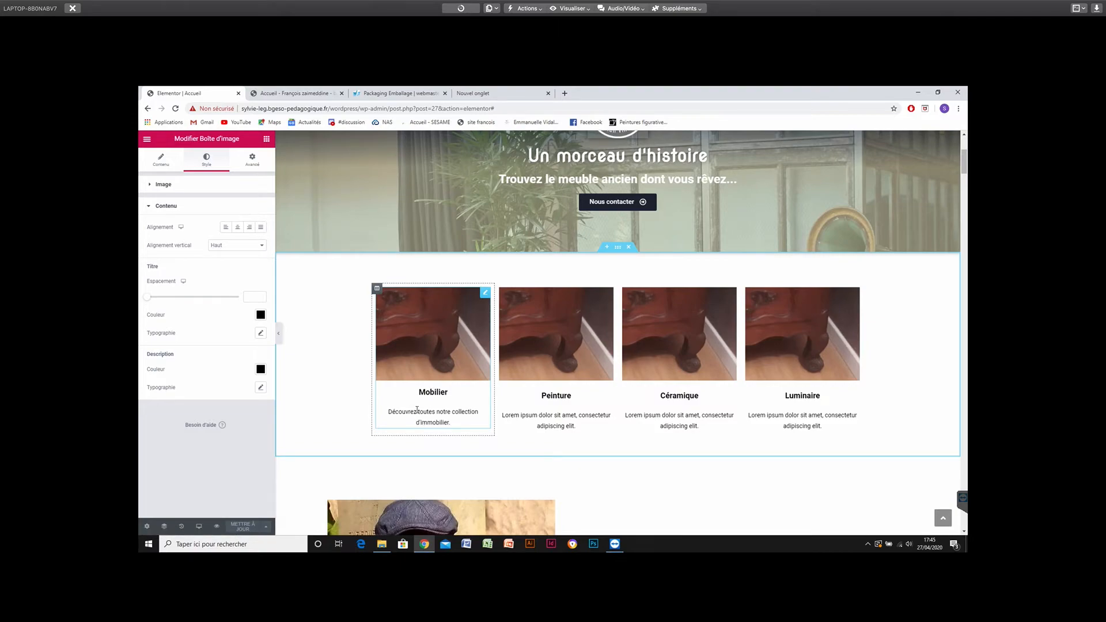
left_click(402, 340)
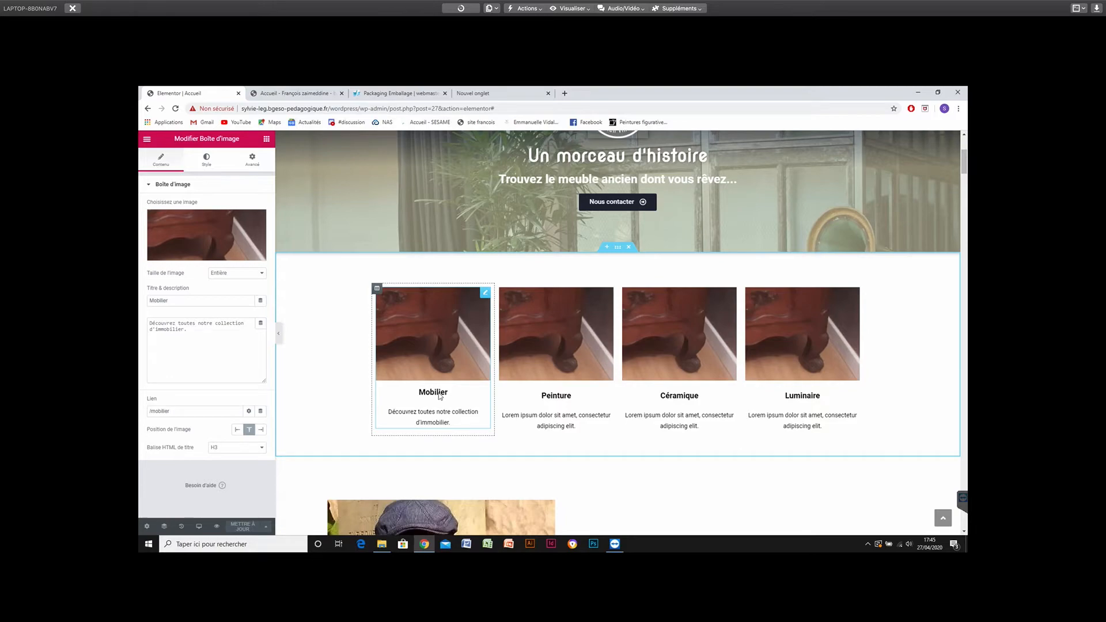
scroll(440, 394, "down", 2)
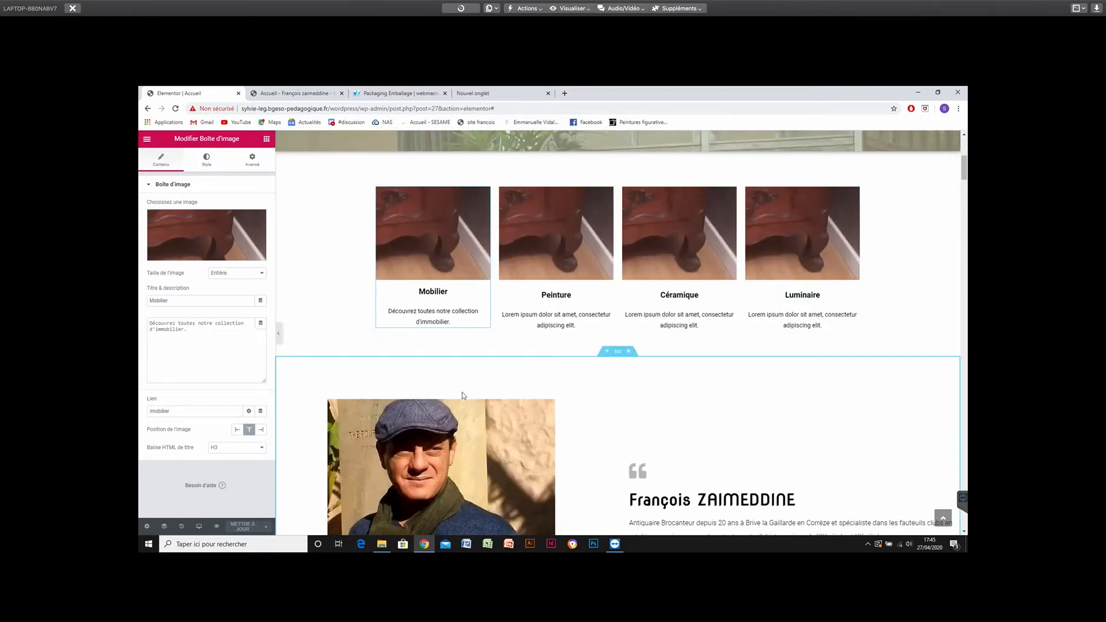
scroll(462, 393, "up", 2)
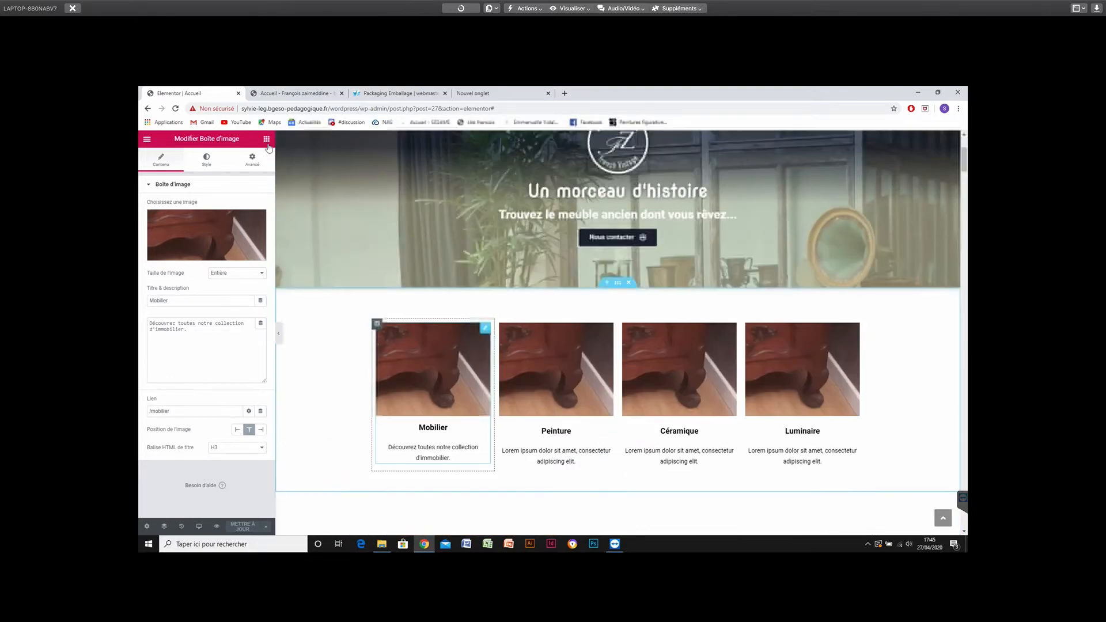
Add a centred title widget linked to /mobilier below the Mobilier image box.
left_click(266, 141)
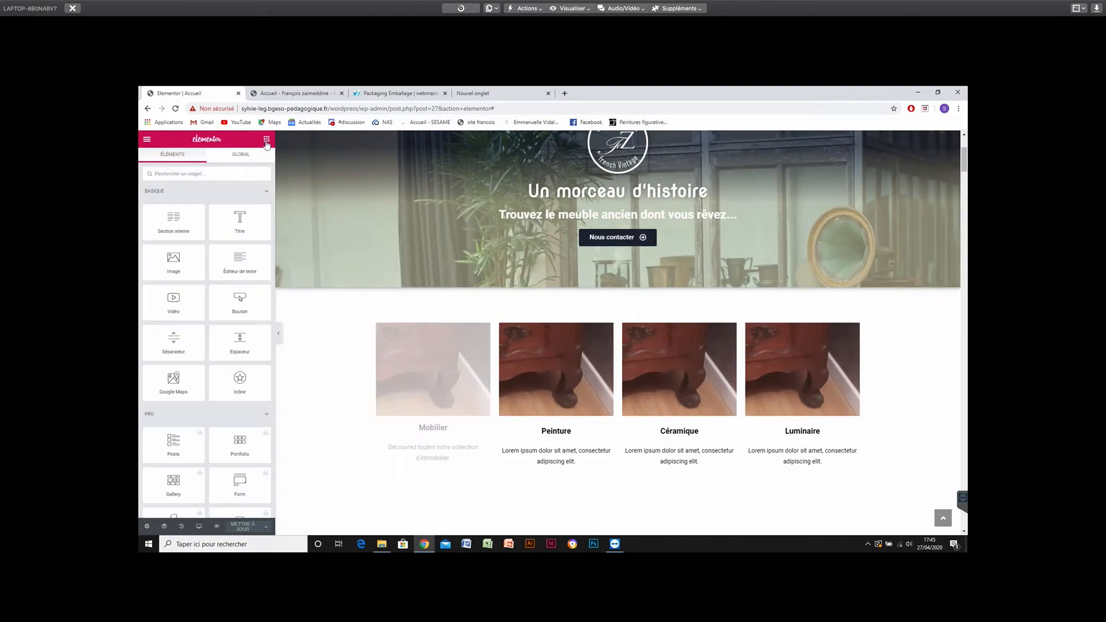
left_click_drag(239, 220, 441, 471)
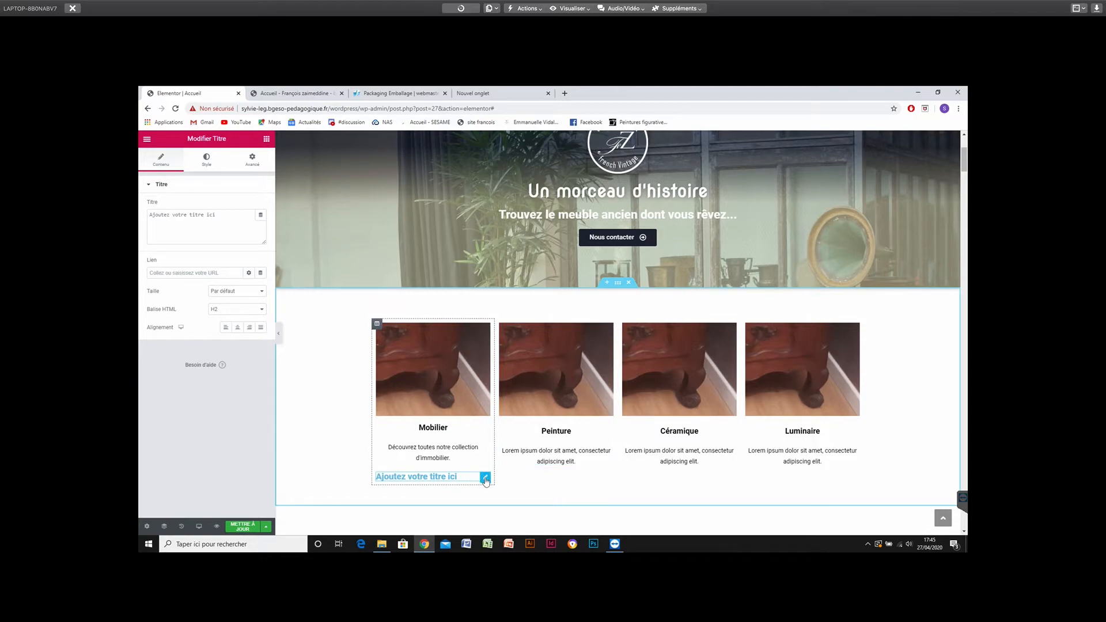
left_click(239, 329)
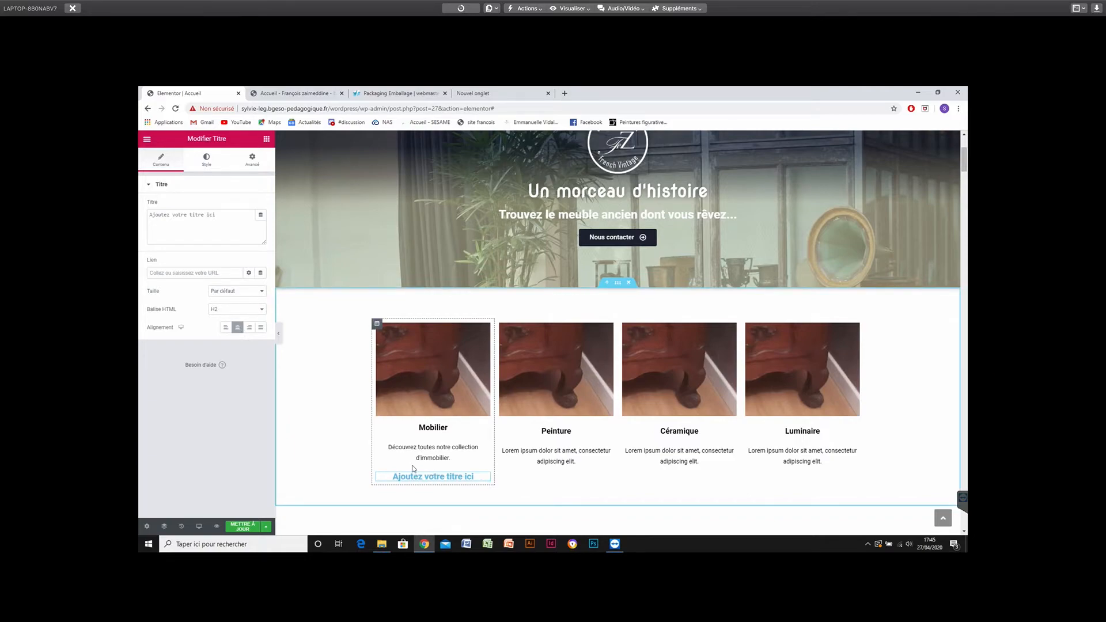
left_click(185, 274)
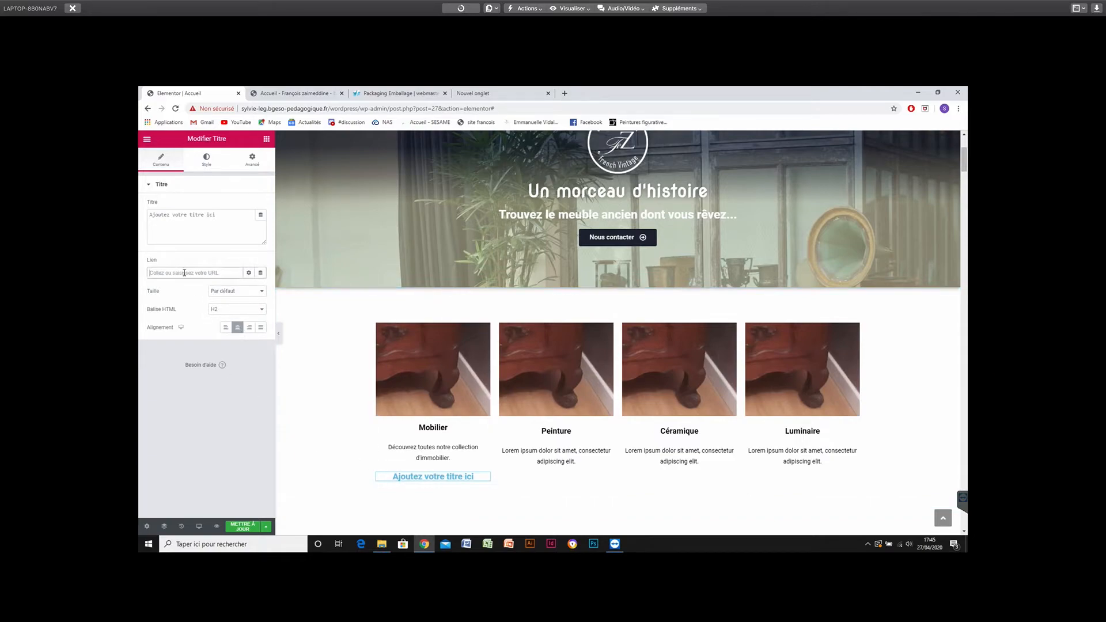
type("/mobilier")
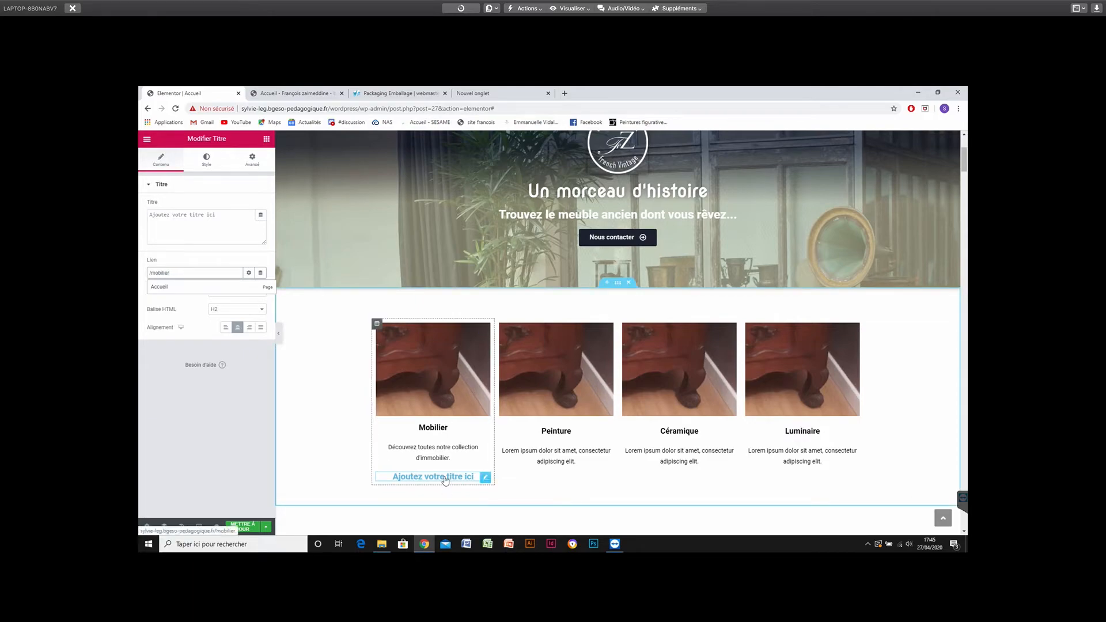
Set the new title's text to Mobilier and move it above the image box.
double_click(167, 215)
left_click(167, 214)
type("Mobilier")
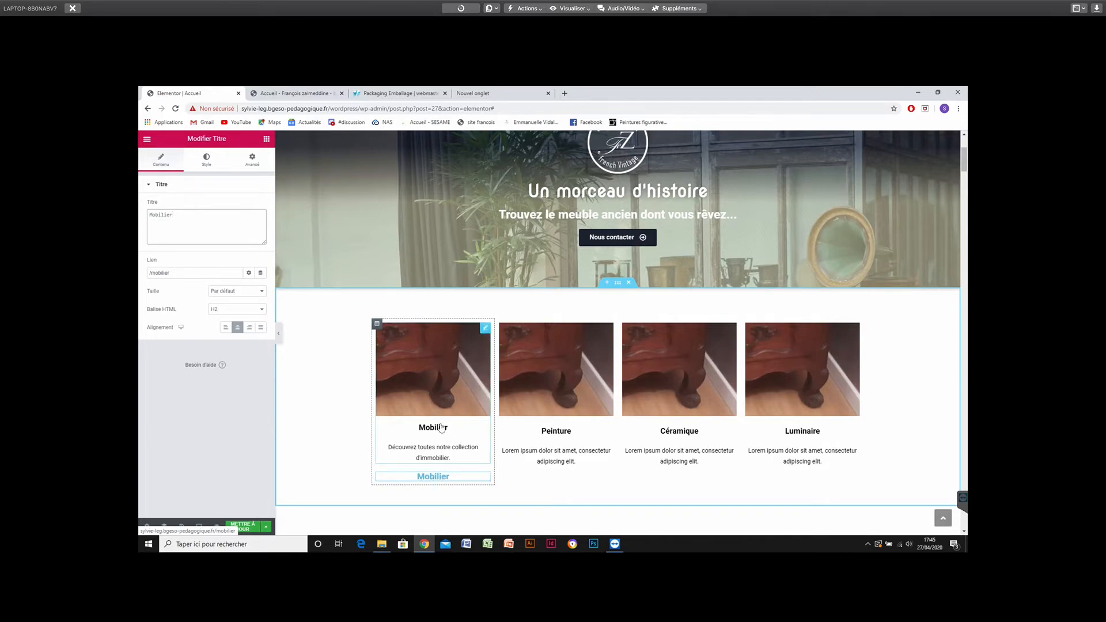
left_click_drag(487, 485, 486, 329)
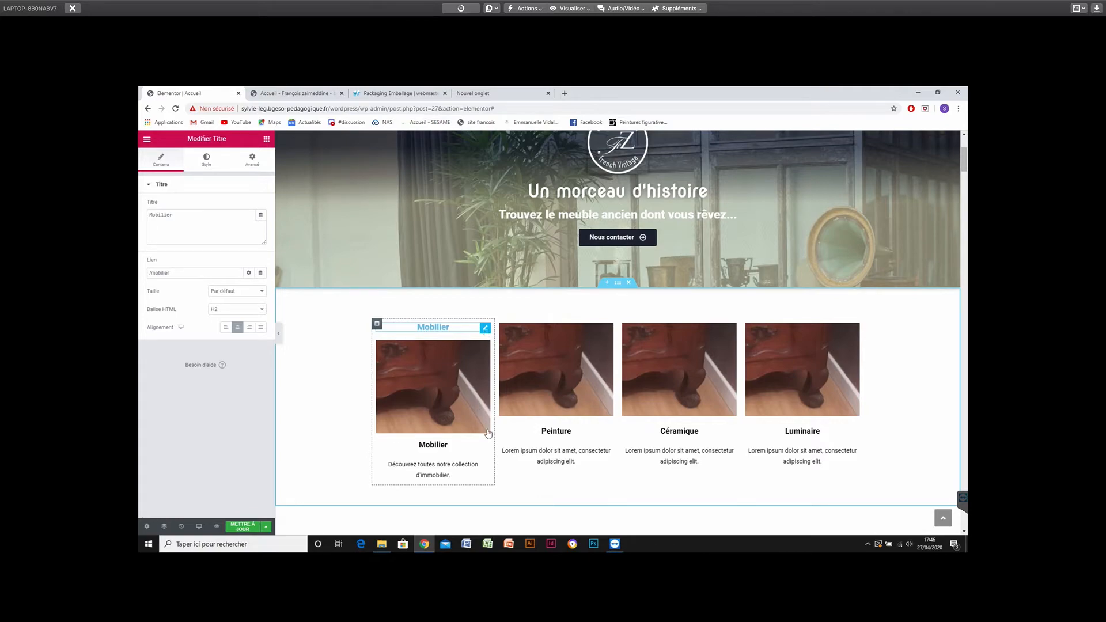
Delete the Mobilier title widget above the image box.
right_click(486, 330)
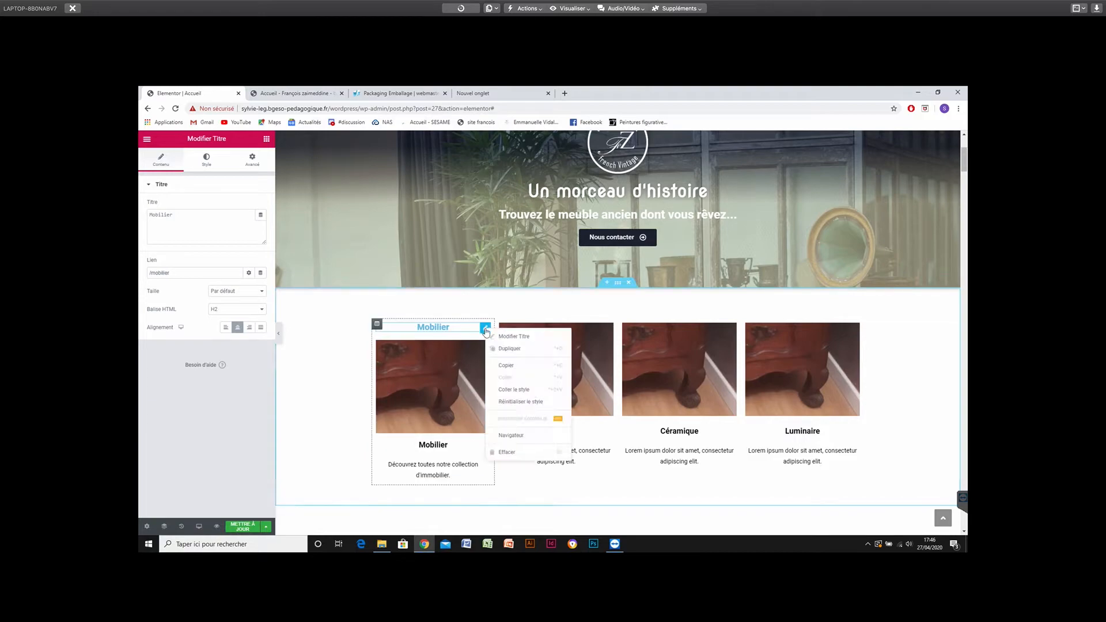
left_click(503, 452)
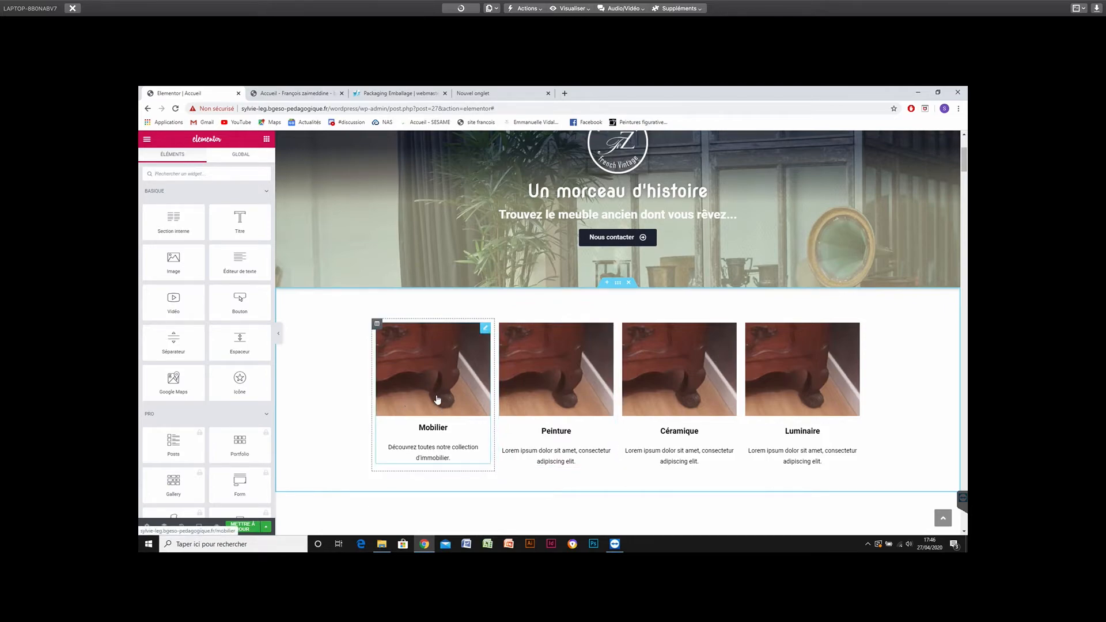
left_click_drag(603, 339, 572, 363)
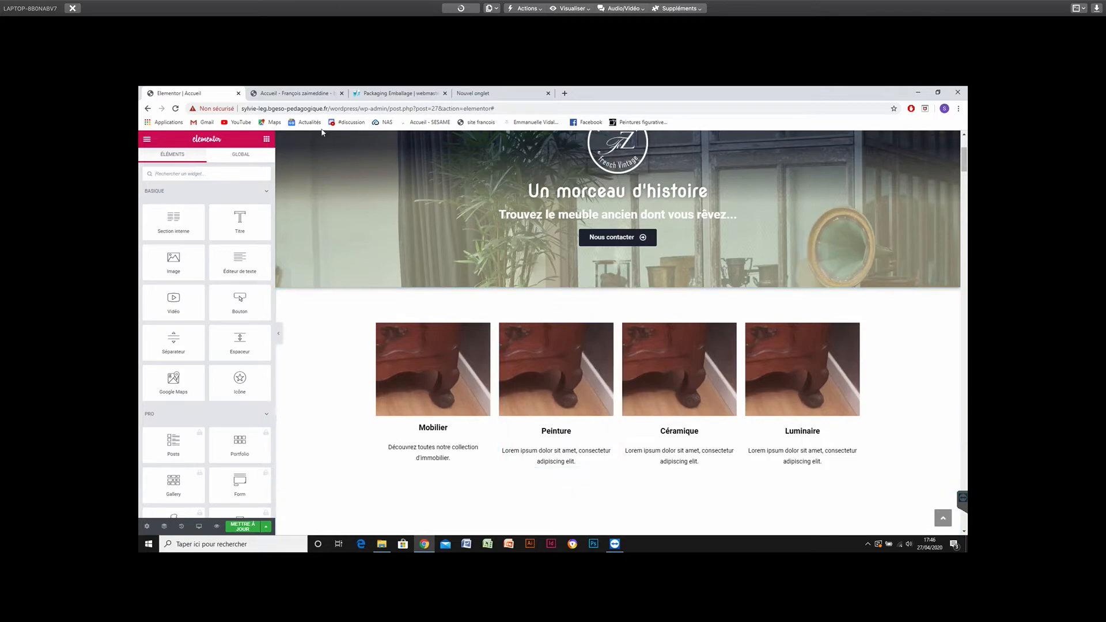
Open the Peinture page of the Collection from the homepage preview and look through its painting gallery.
left_click(302, 95)
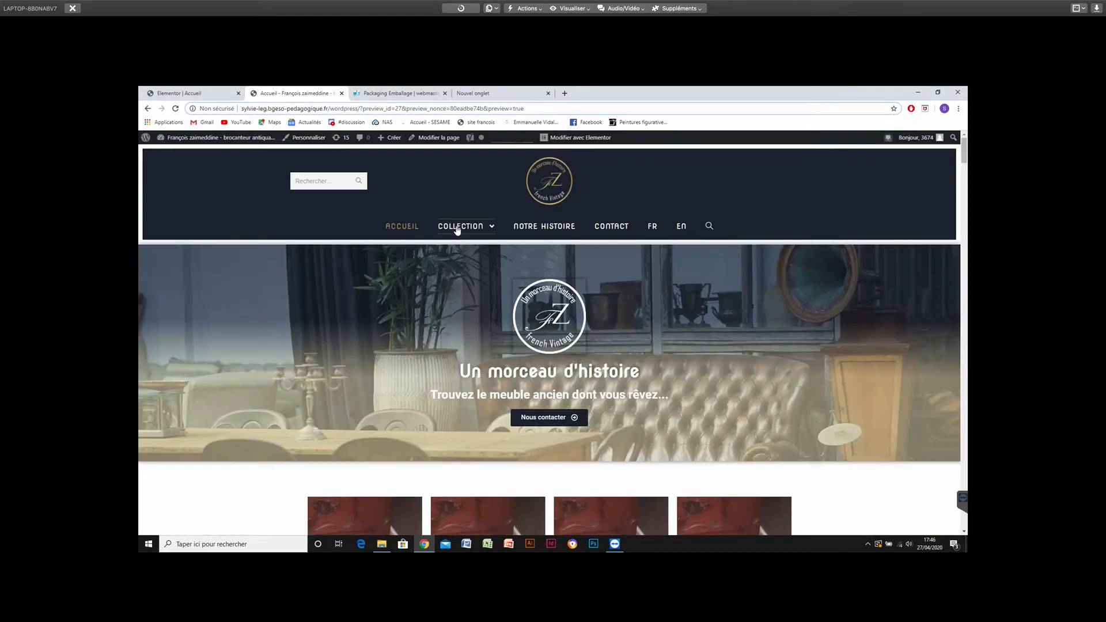
mouse_move(457, 229)
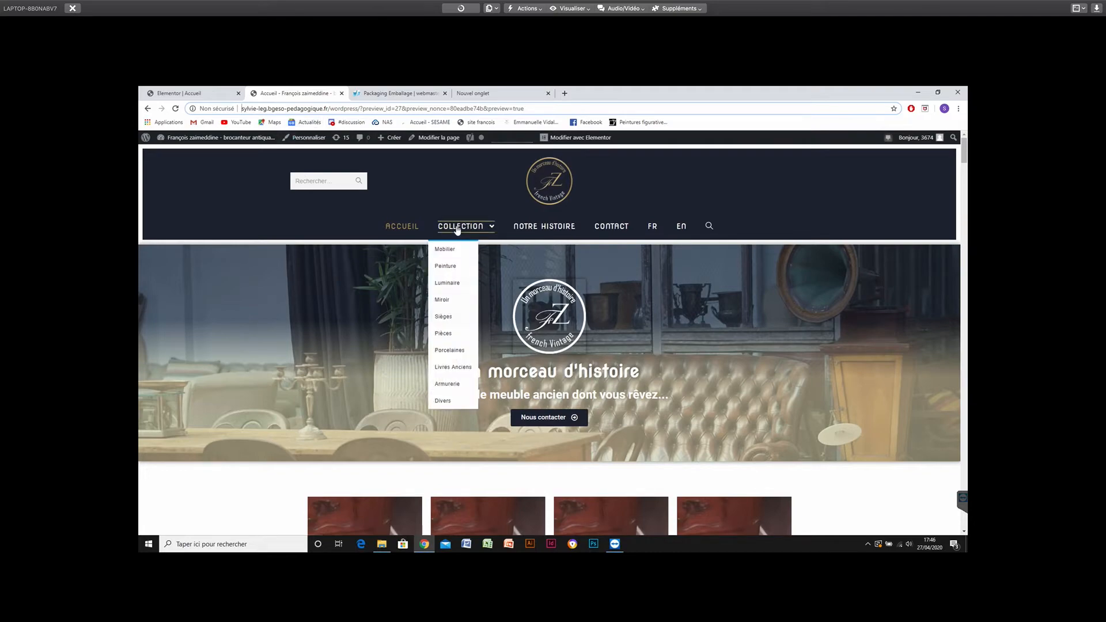
left_click(458, 230)
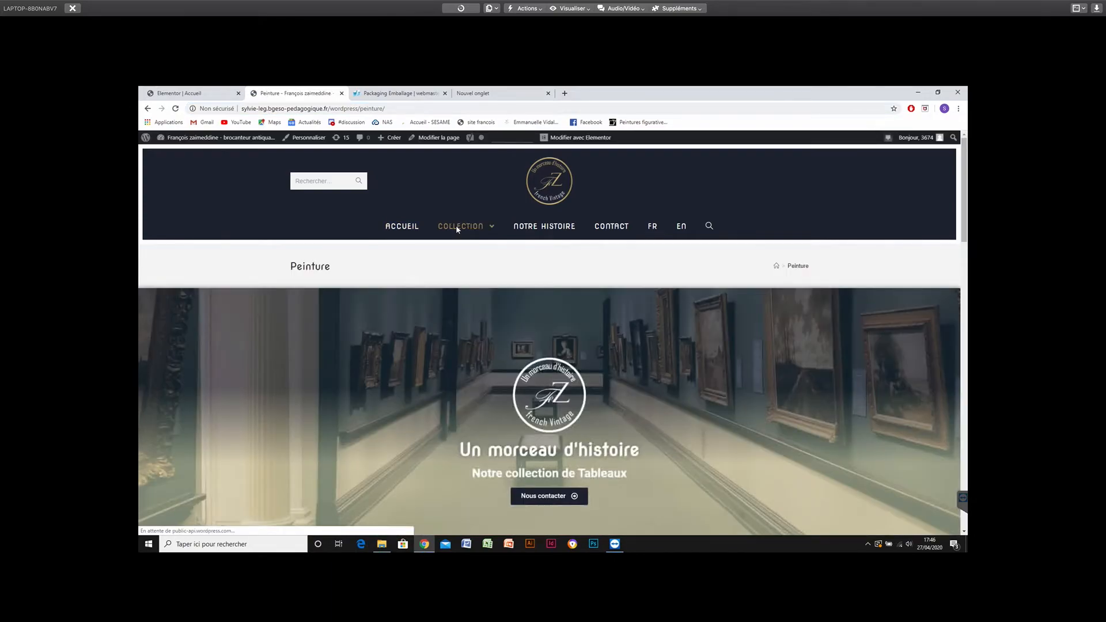
scroll(457, 231, "down", 3)
scroll(458, 230, "down", 4)
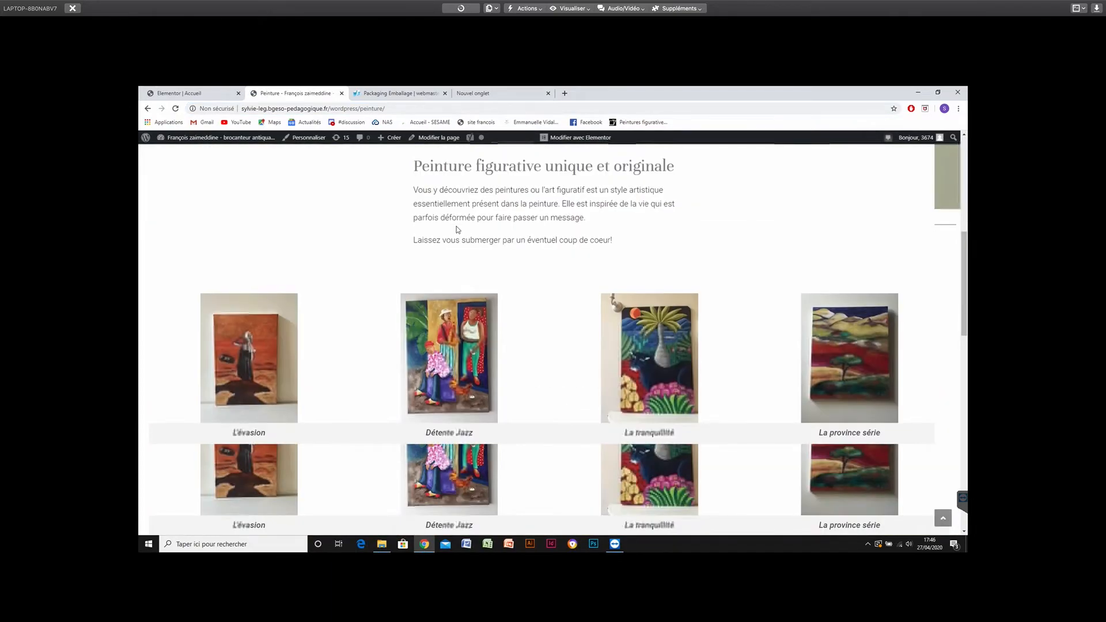
scroll(458, 230, "down", 2)
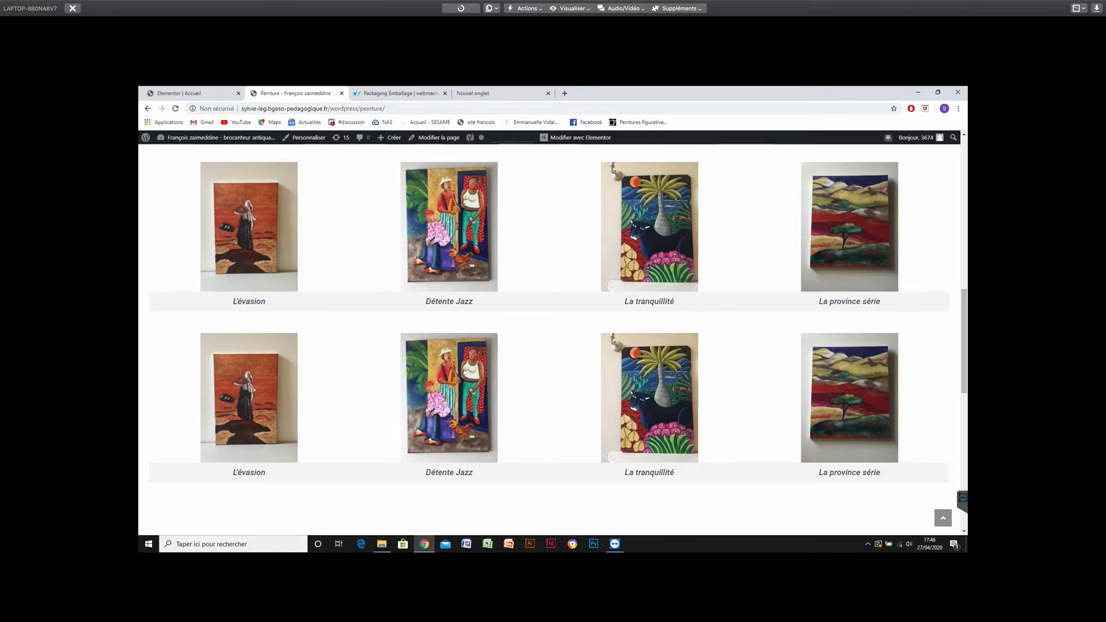
scroll(458, 229, "up", 2)
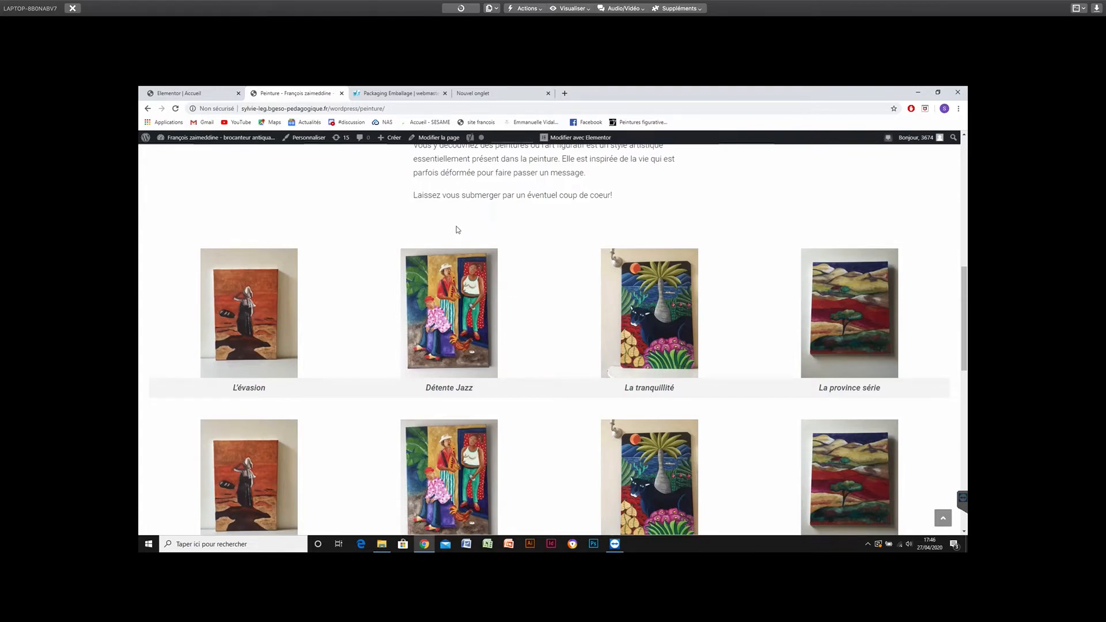
Copy the /peinture part of the Peinture page's web address.
scroll(458, 229, "down", 1)
scroll(458, 230, "up", 3)
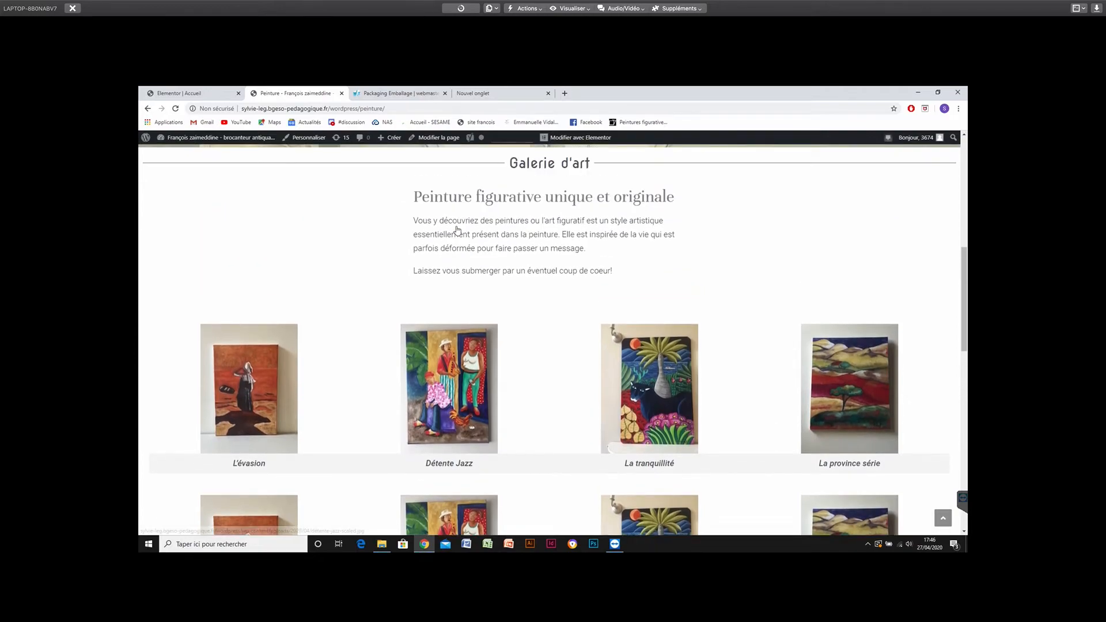
scroll(458, 229, "up", 1)
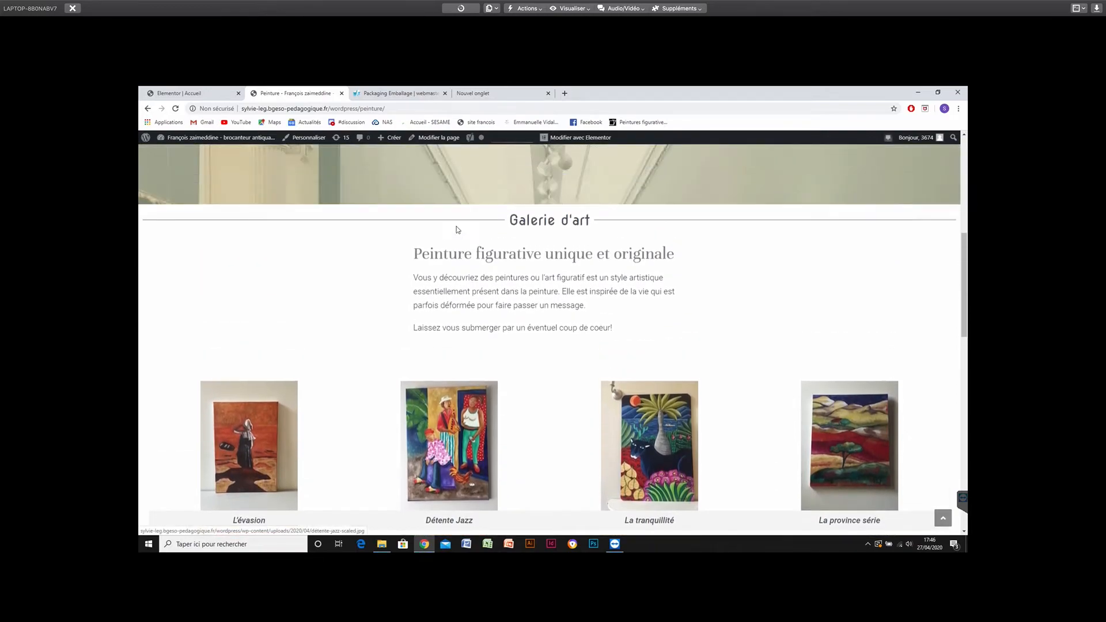
scroll(458, 230, "up", 5)
left_click_drag(358, 109, 383, 108)
key("ctrl+c")
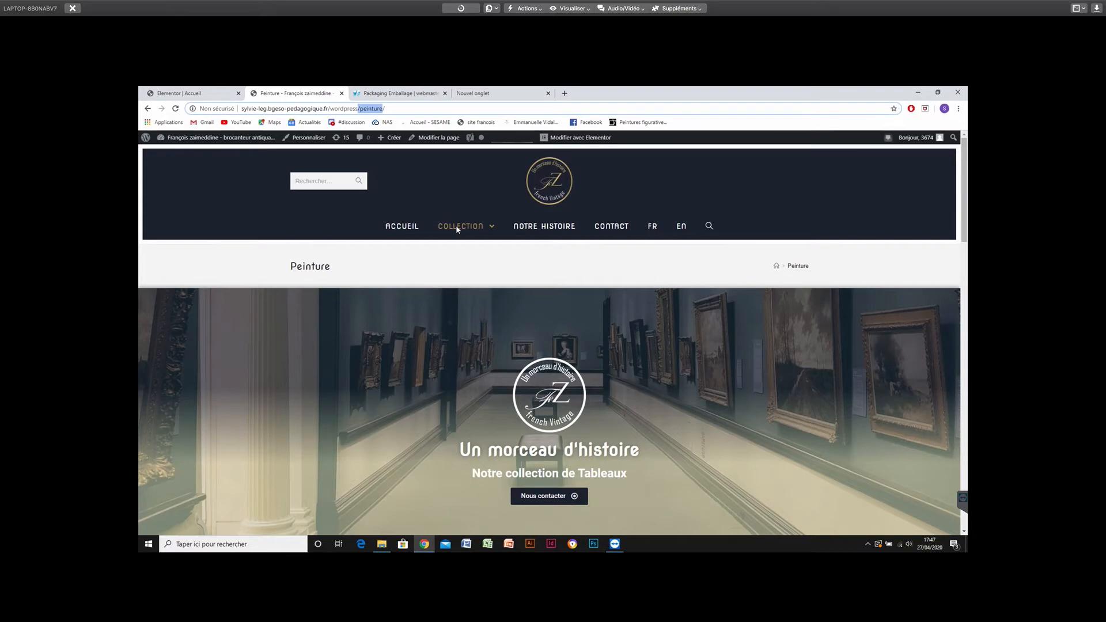
Link the Peinture image box to /peinture in the homepage editor and update the page.
key("ctrl+shift+Tab")
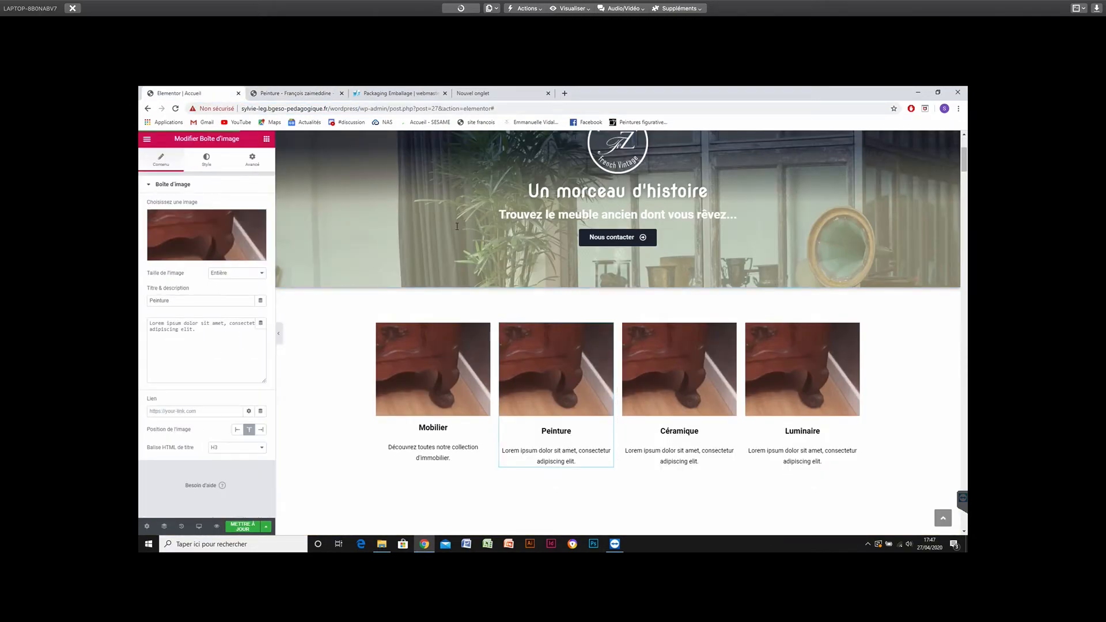
left_click(195, 412)
key("ctrl+v")
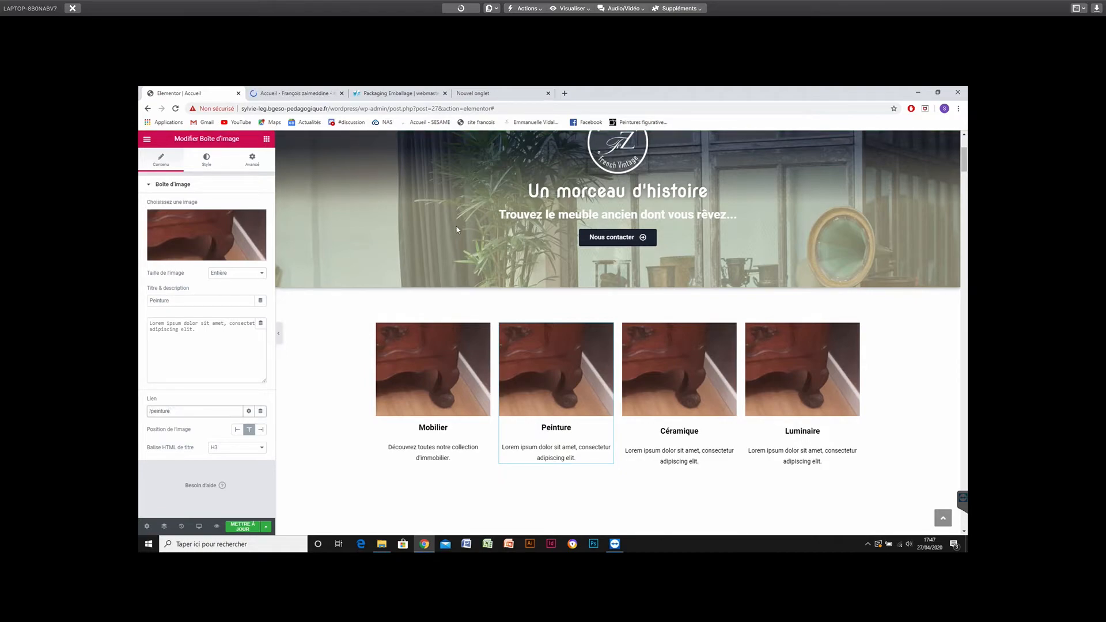
left_click(243, 527)
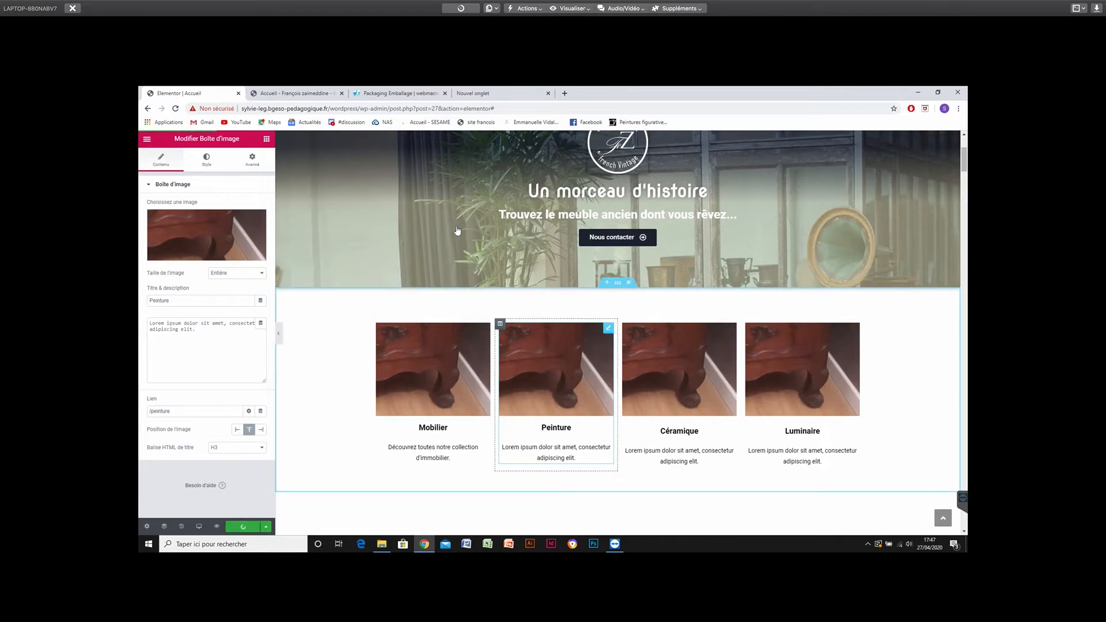
Look through the homepage sections below the image boxes, from the dealer's portrait to the Commode Louis XV banner.
scroll(457, 229, "down", 2)
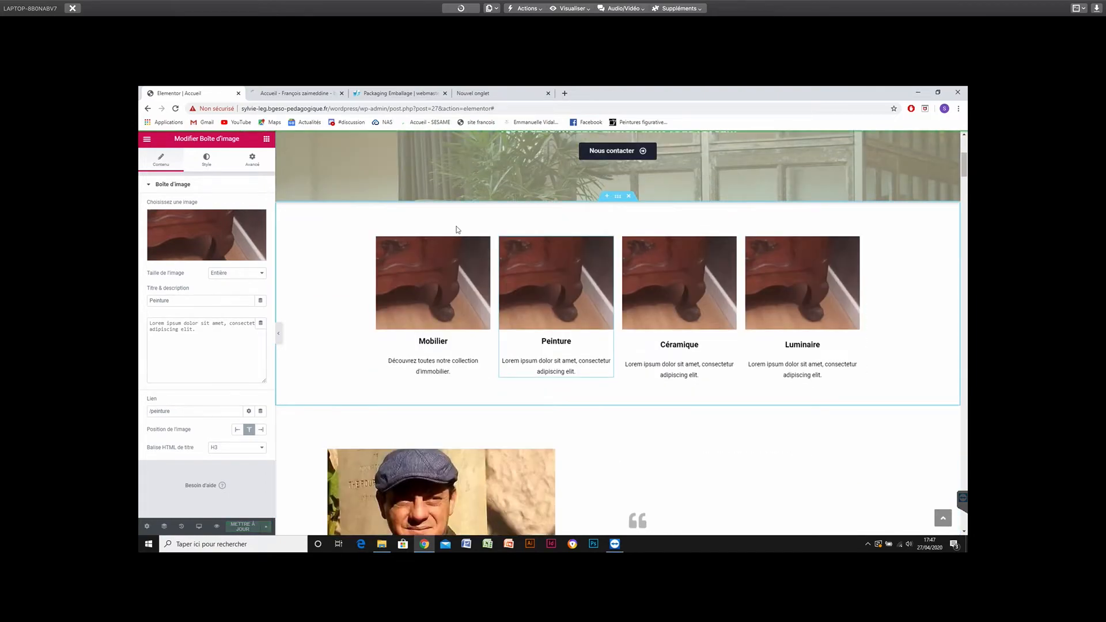
scroll(457, 230, "down", 3)
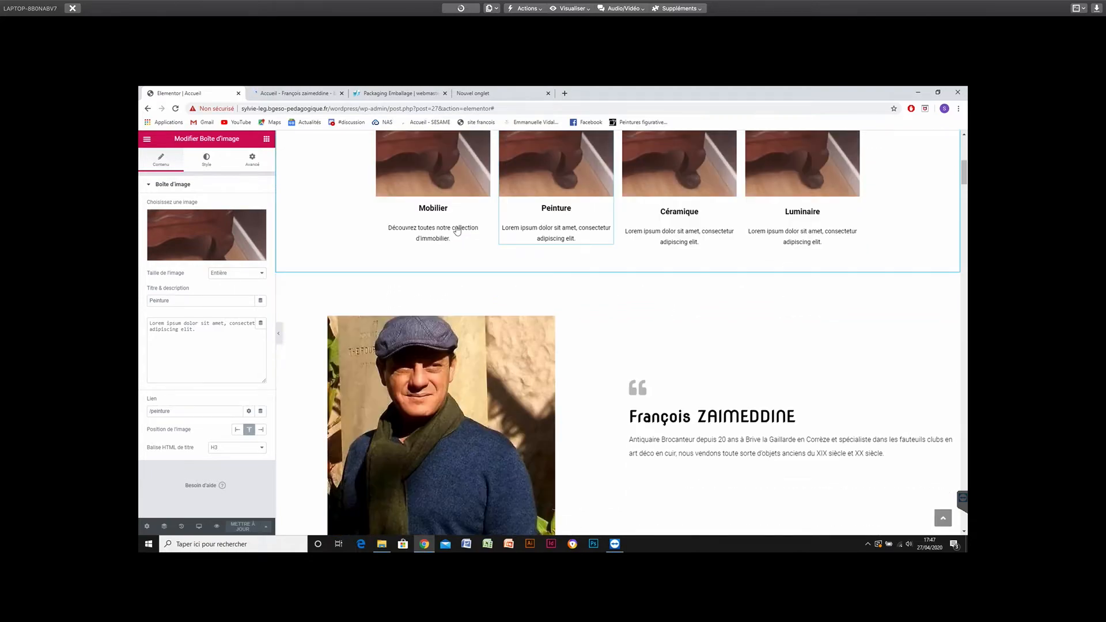
scroll(457, 230, "down", 5)
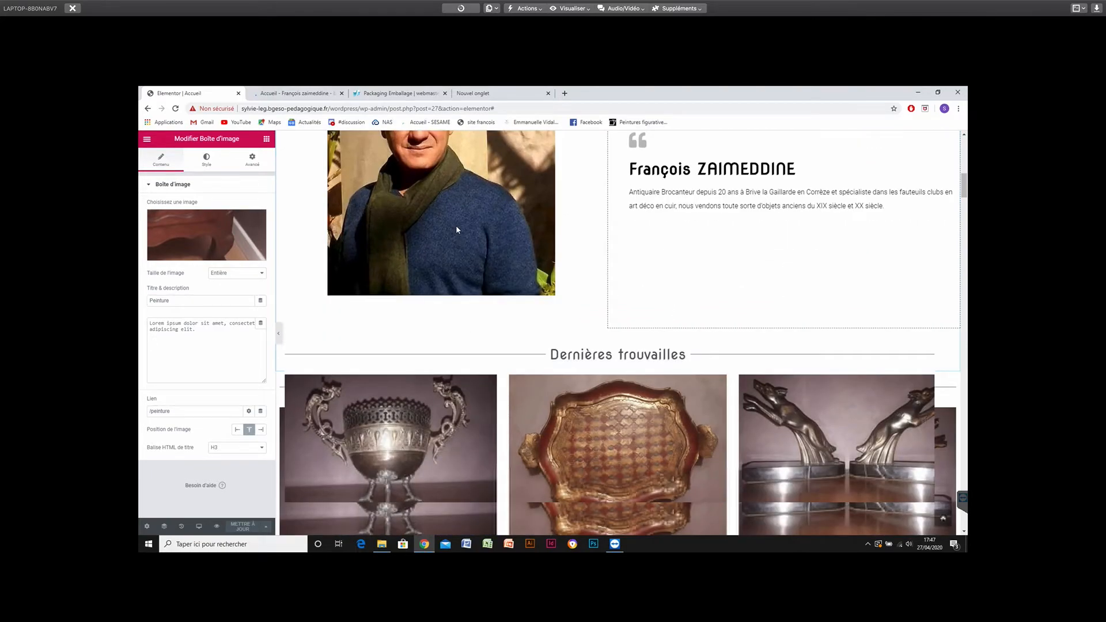
scroll(457, 230, "down", 3)
scroll(456, 229, "up", 10)
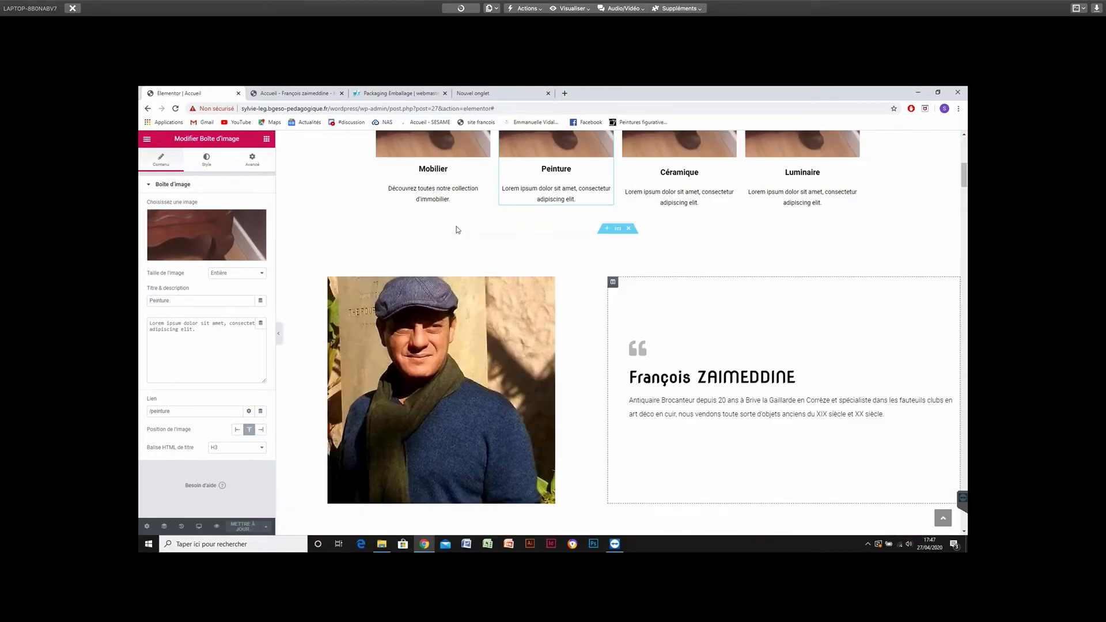
scroll(457, 230, "down", 2)
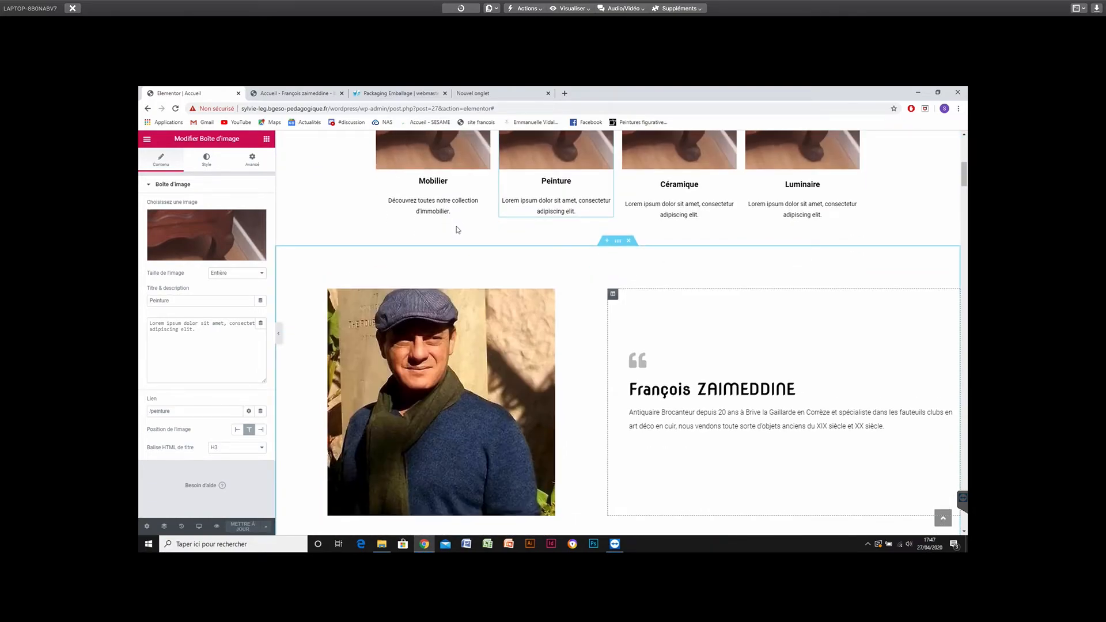
scroll(457, 230, "down", 3)
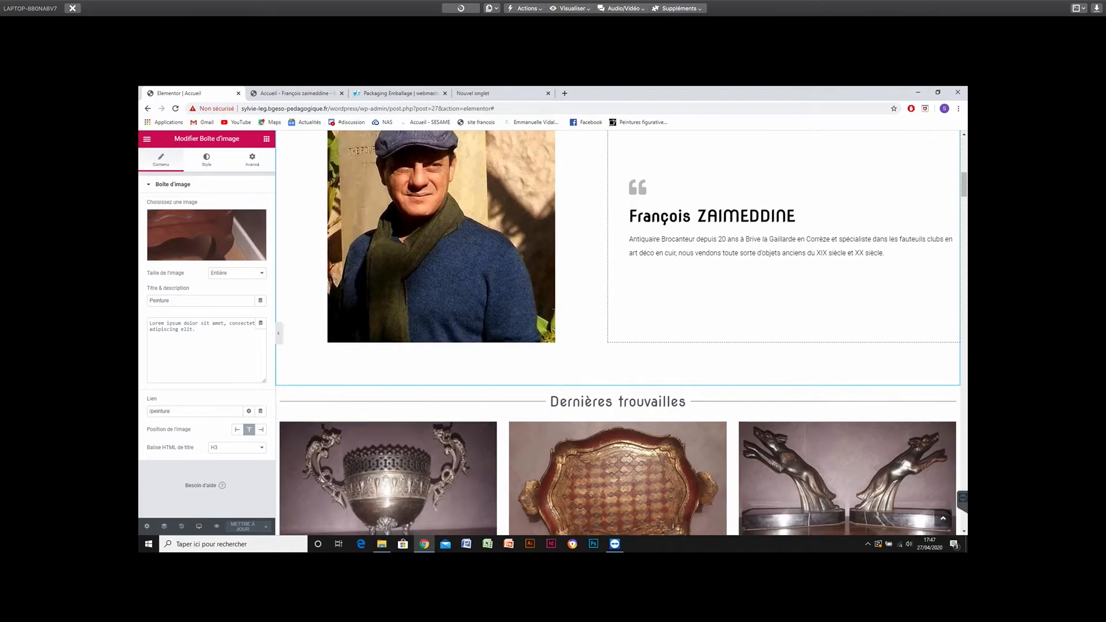
scroll(456, 229, "down", 5)
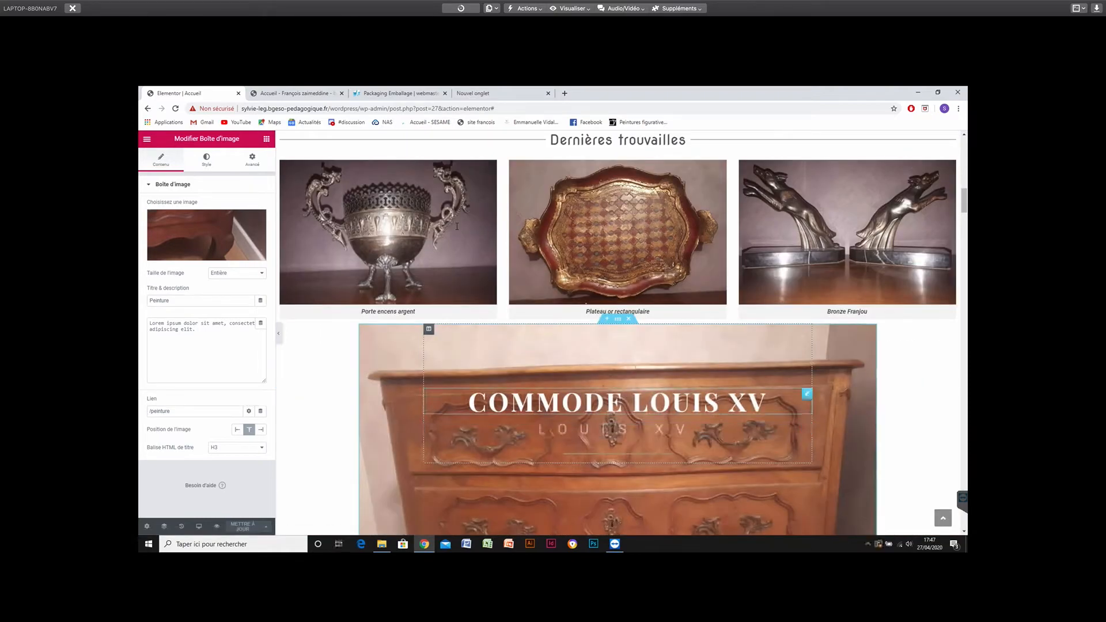
scroll(457, 228, "down", 1)
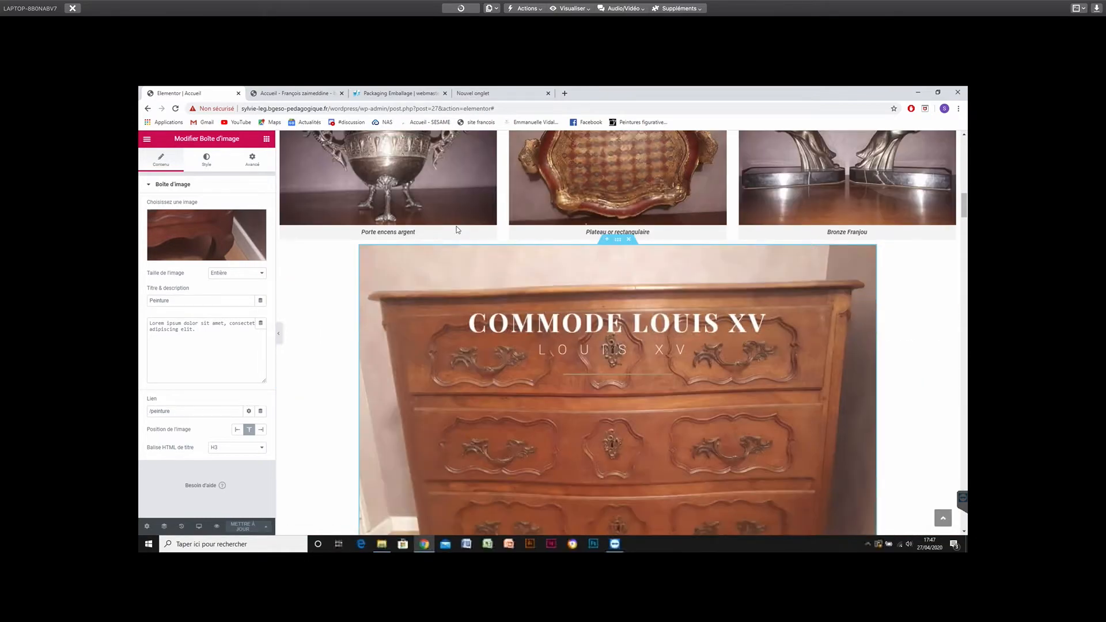
scroll(457, 230, "down", 1)
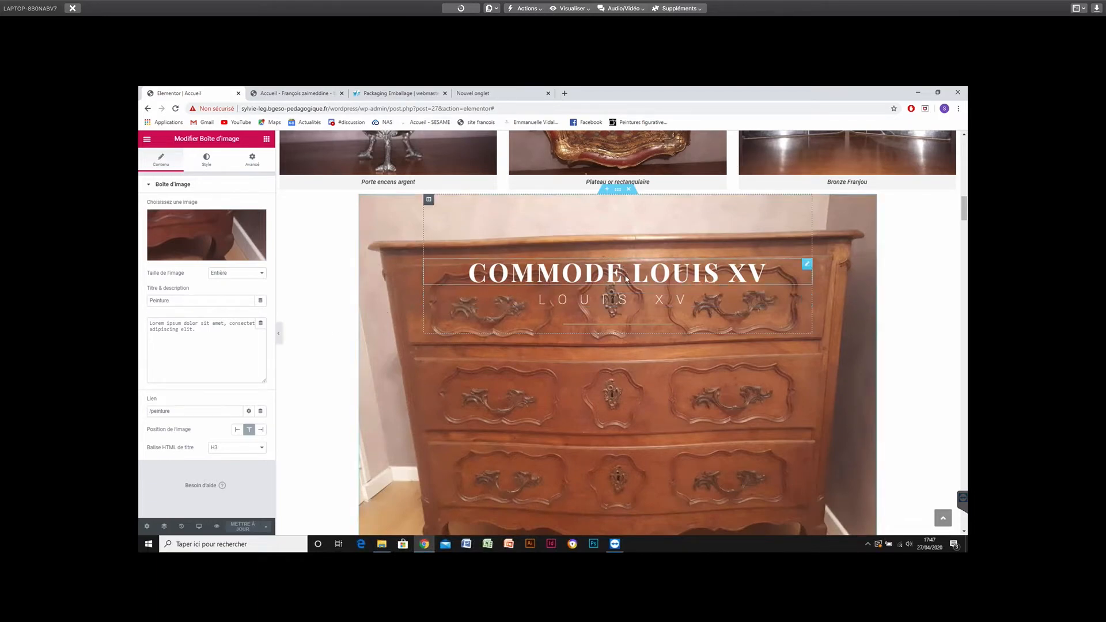
scroll(627, 279, "down", 2)
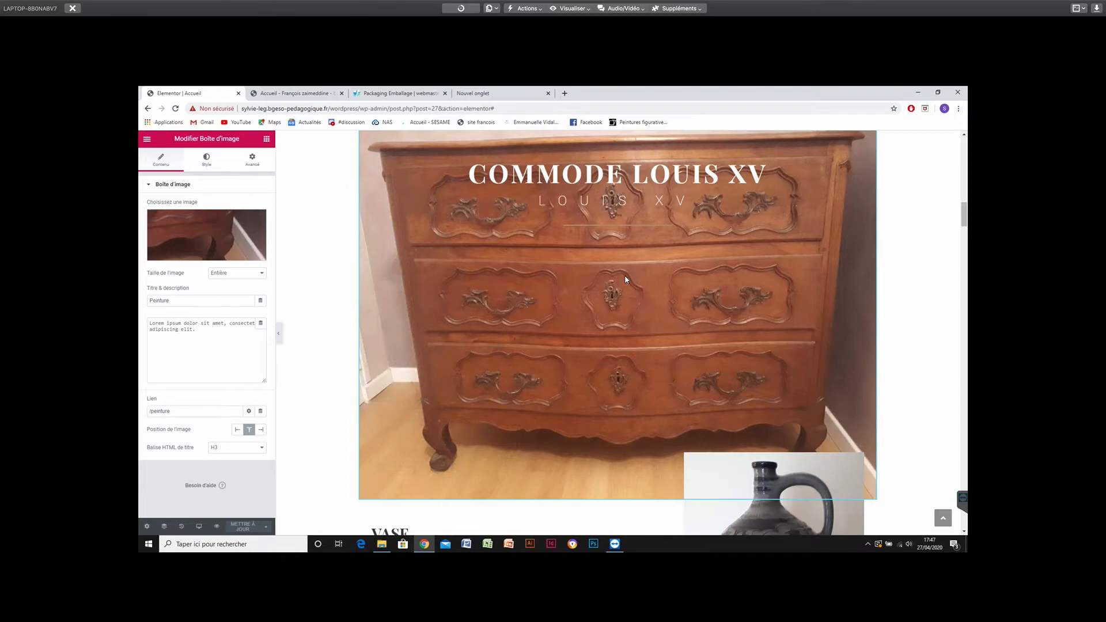
scroll(625, 279, "up", 2)
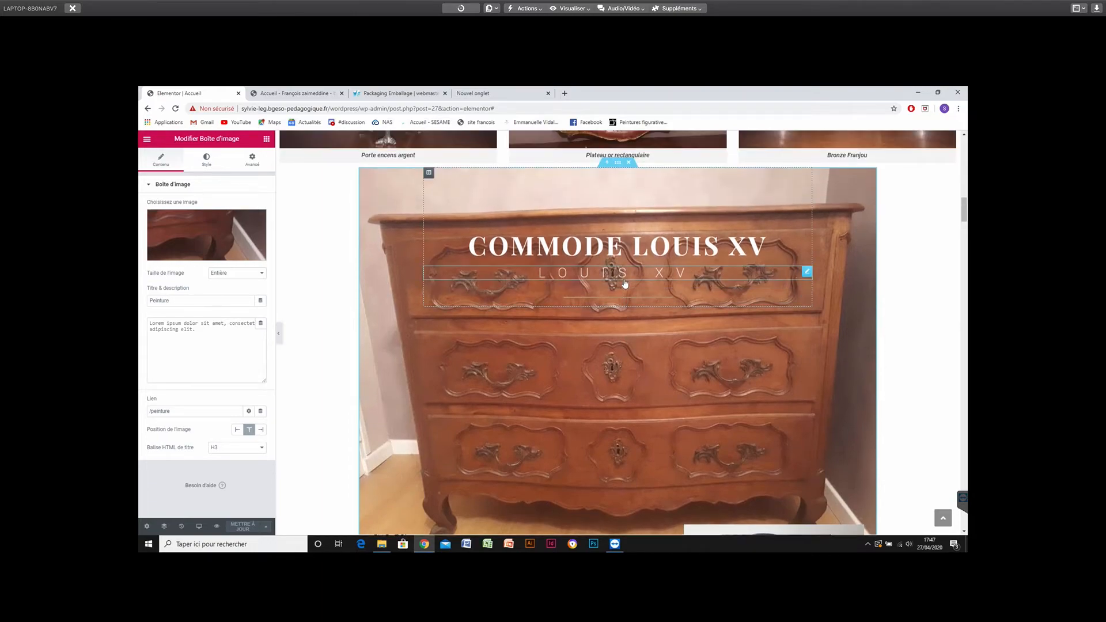
scroll(625, 282, "up", 3)
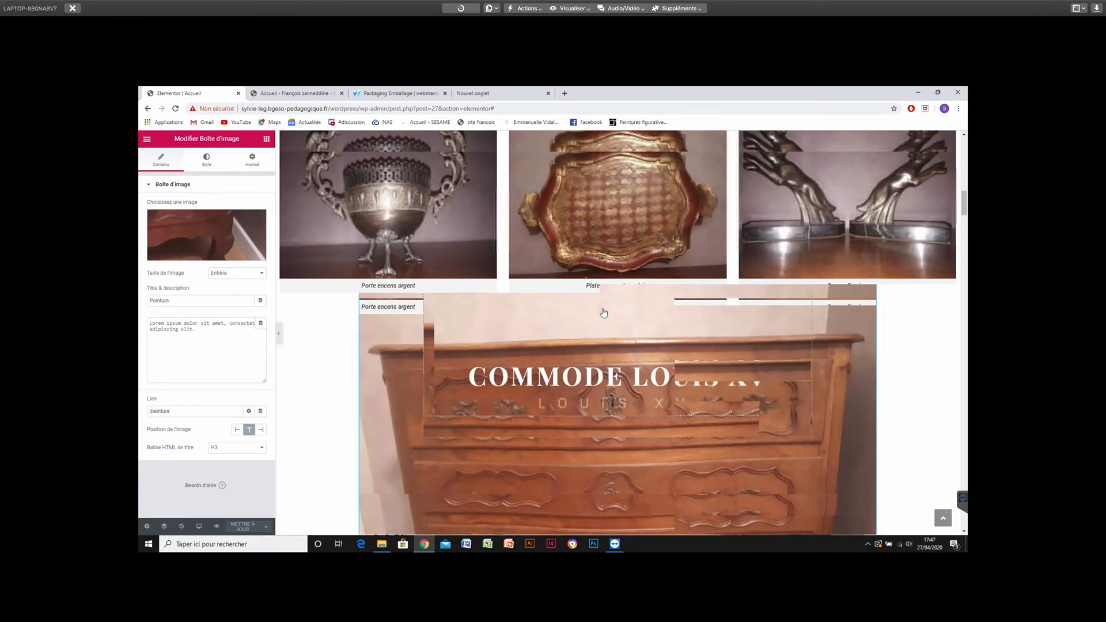
scroll(628, 300, "up", 2)
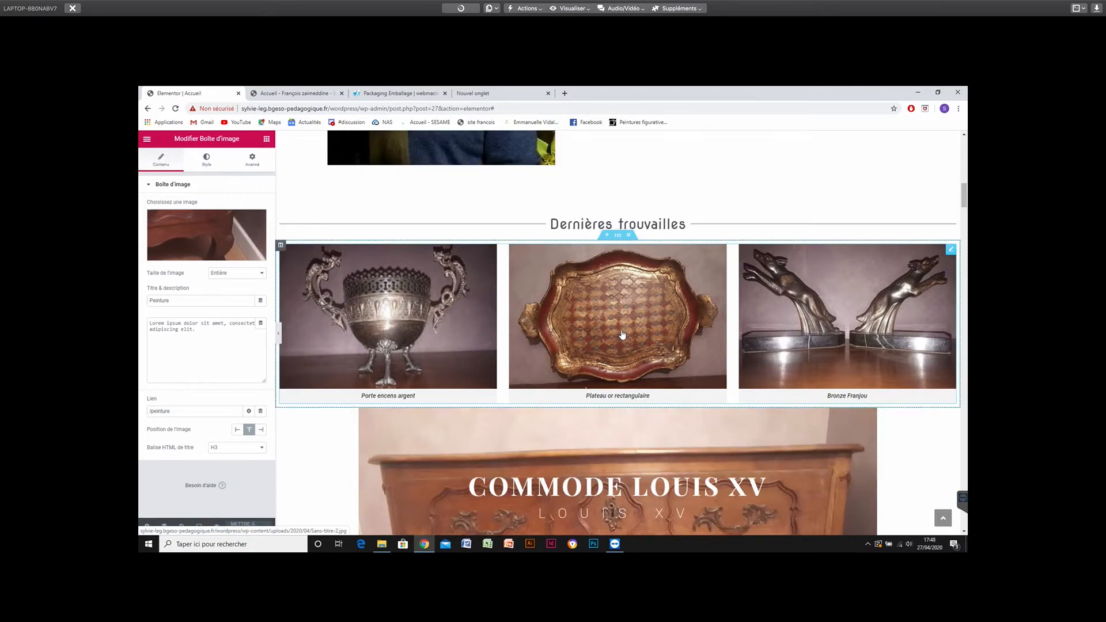
scroll(622, 334, "down", 2)
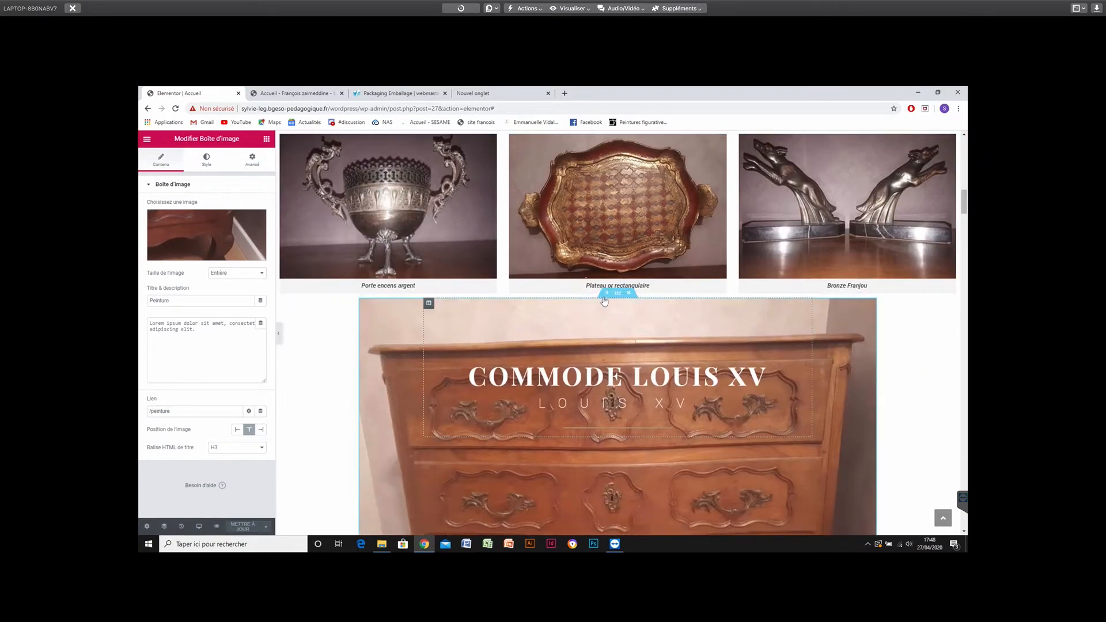
Try an increasing top inner margin in percent on the Commode Louis XV section, unlinked from the other sides, and reset it to 0.
left_click(618, 294)
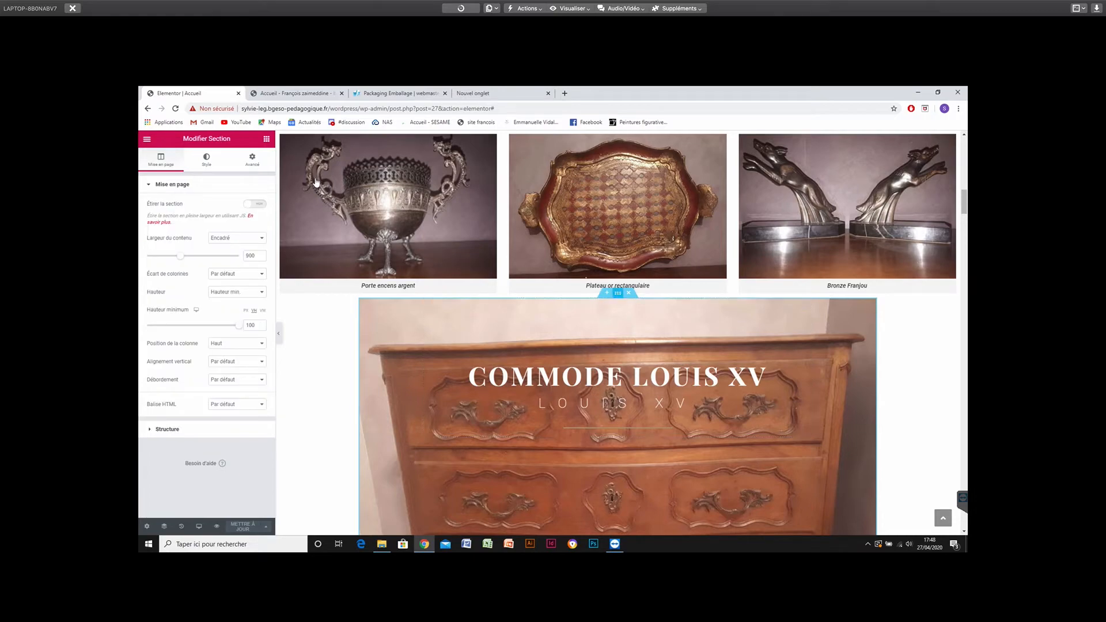
left_click(254, 160)
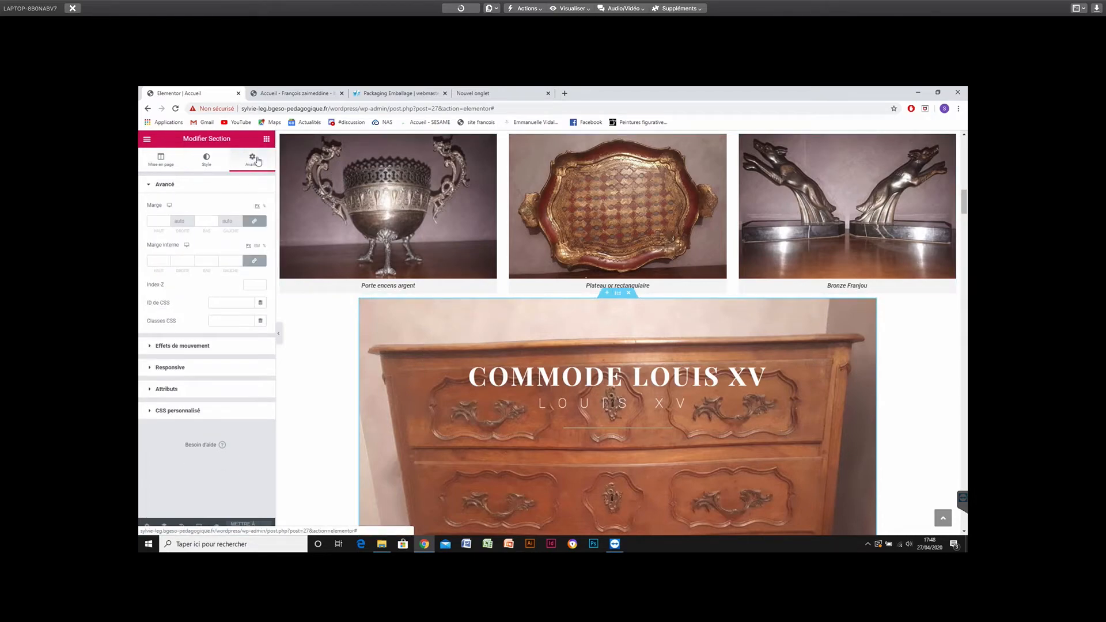
left_click(264, 246)
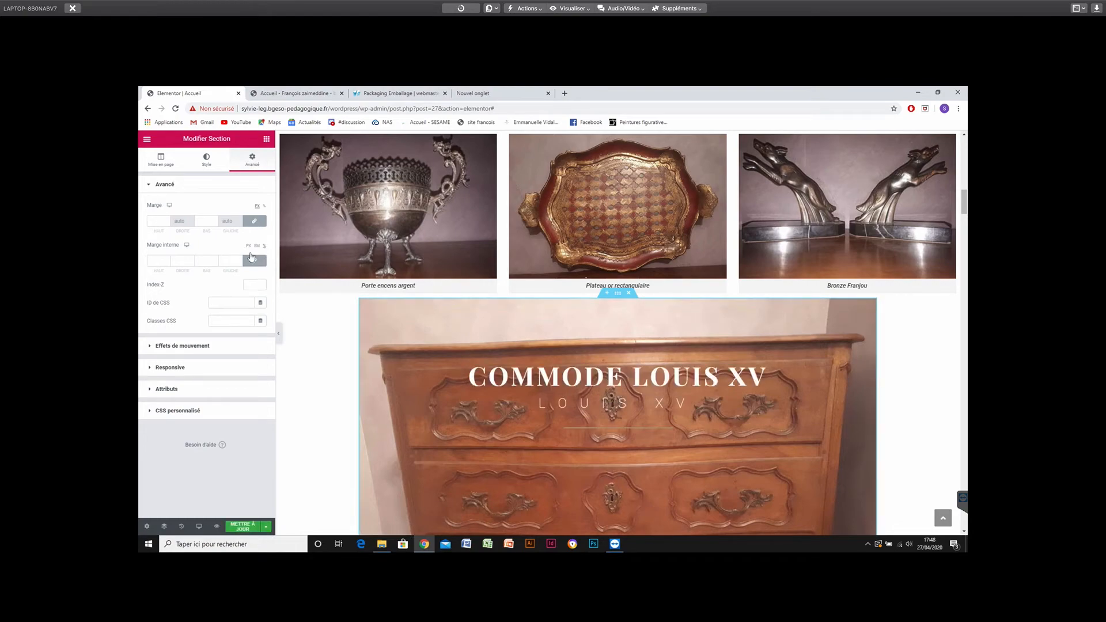
left_click(254, 263)
left_click(167, 260)
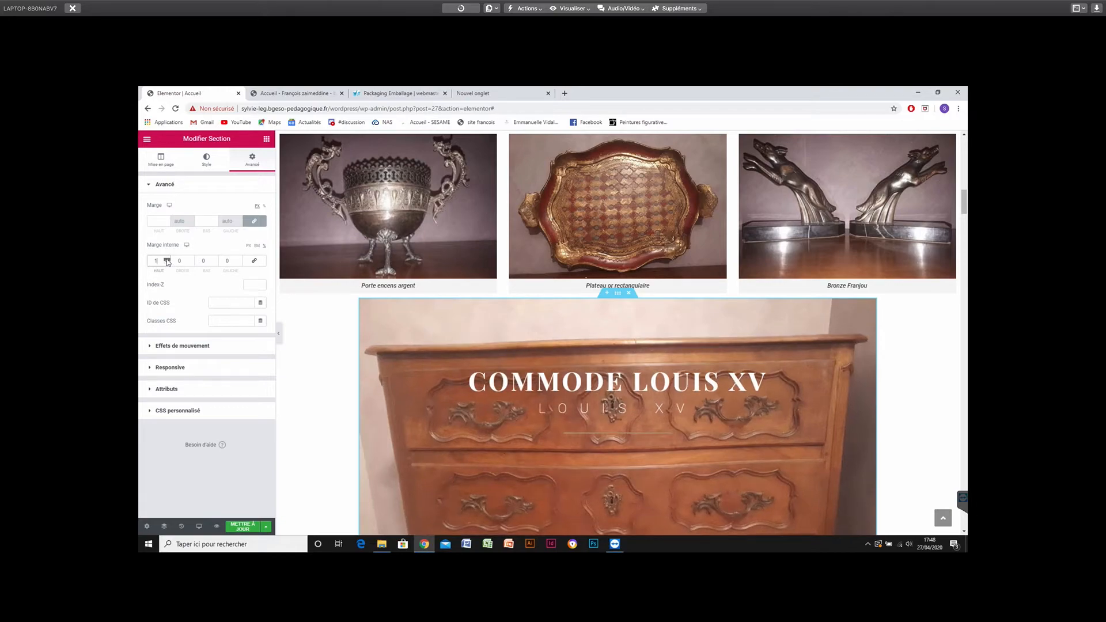
left_click(167, 260)
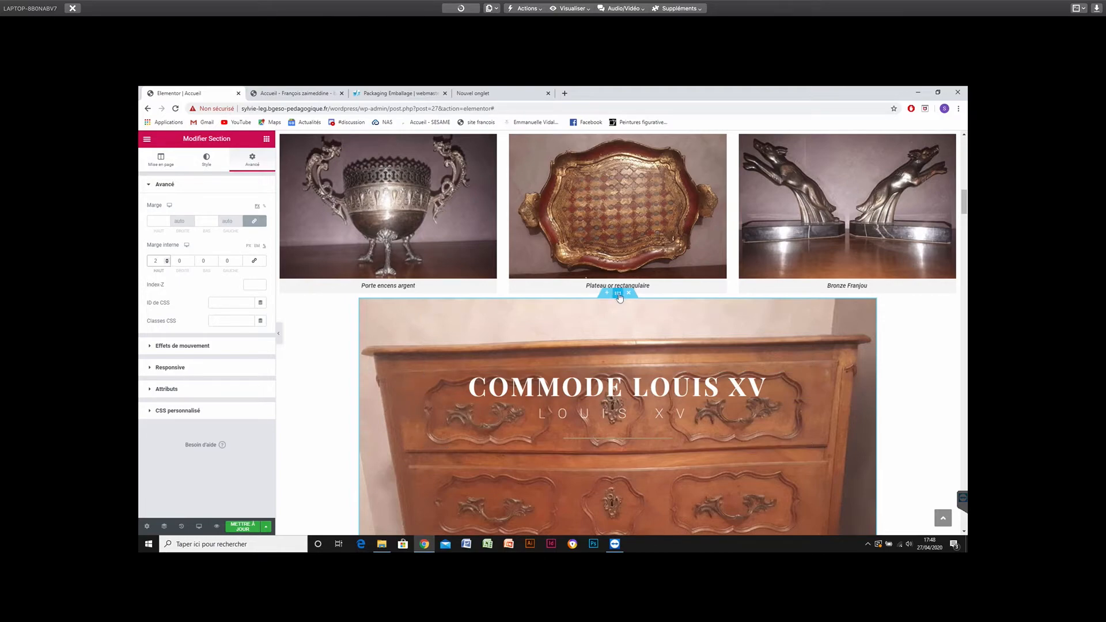
scroll(627, 309, "up", 2)
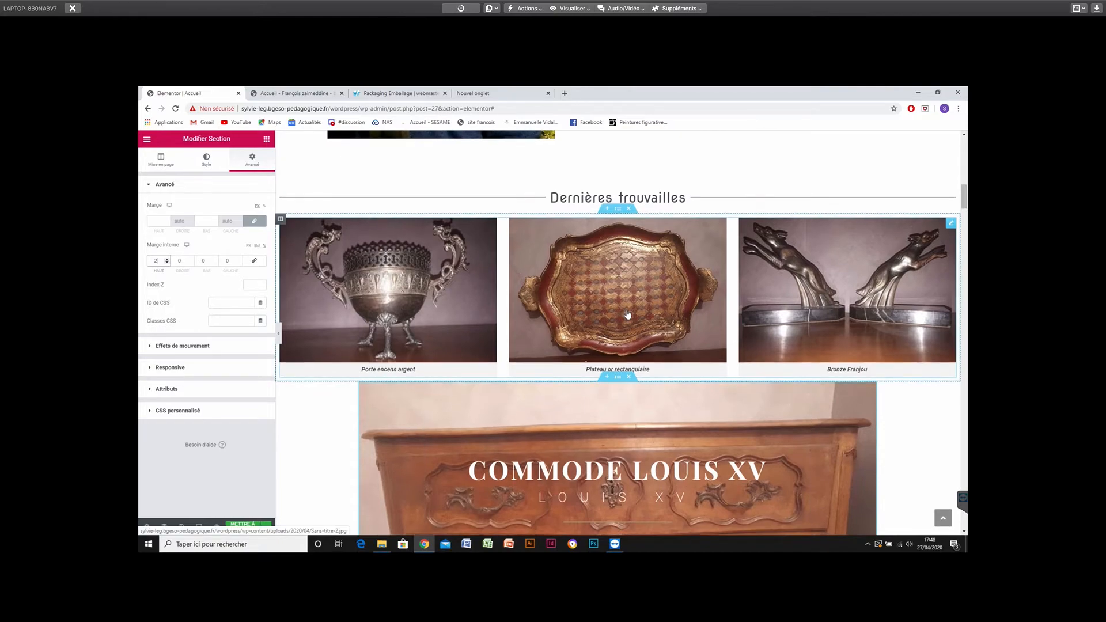
scroll(627, 314, "down", 2)
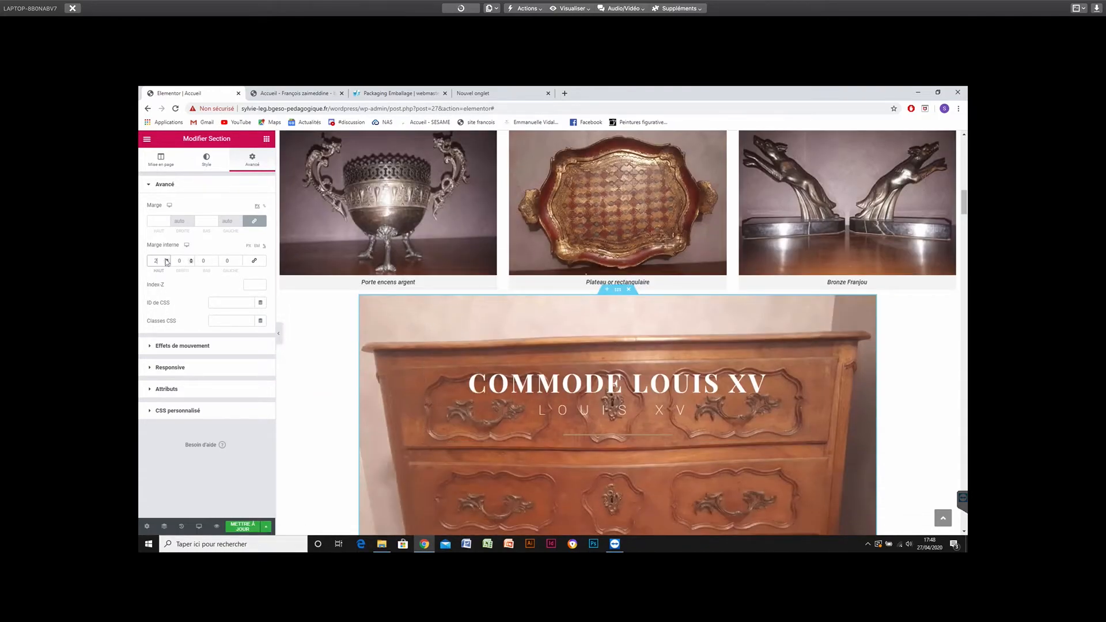
left_click(168, 260)
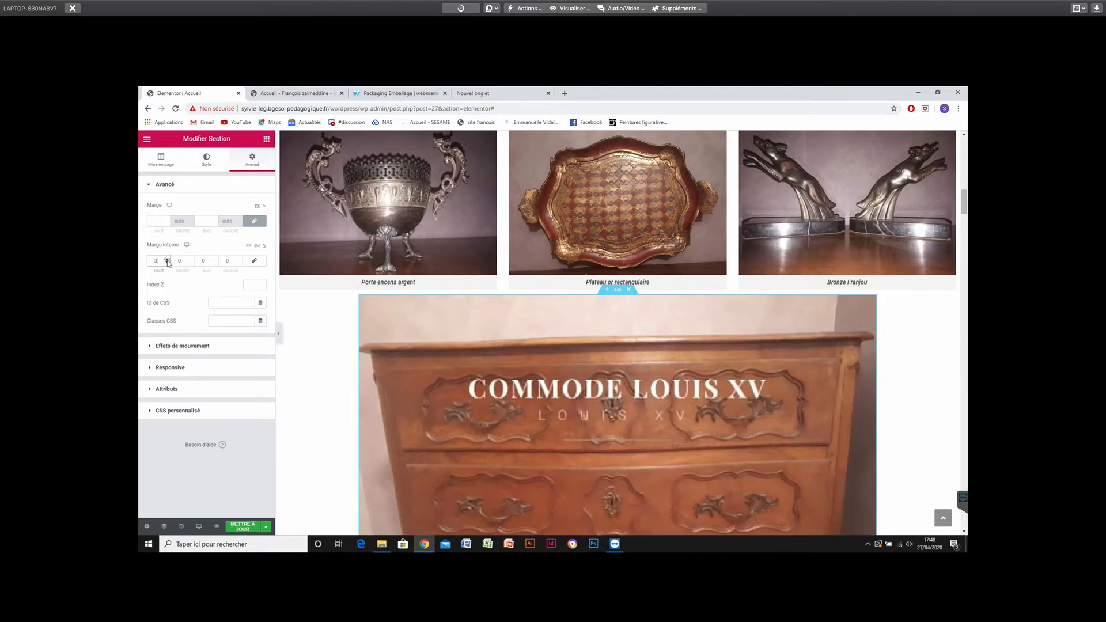
left_click(168, 260)
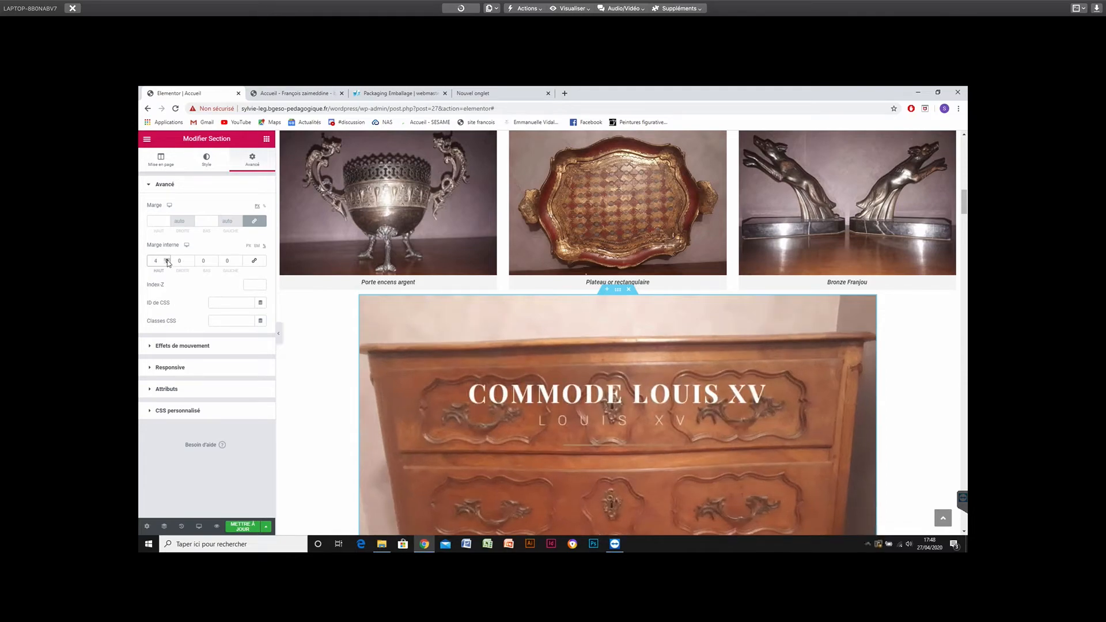
left_click(167, 260)
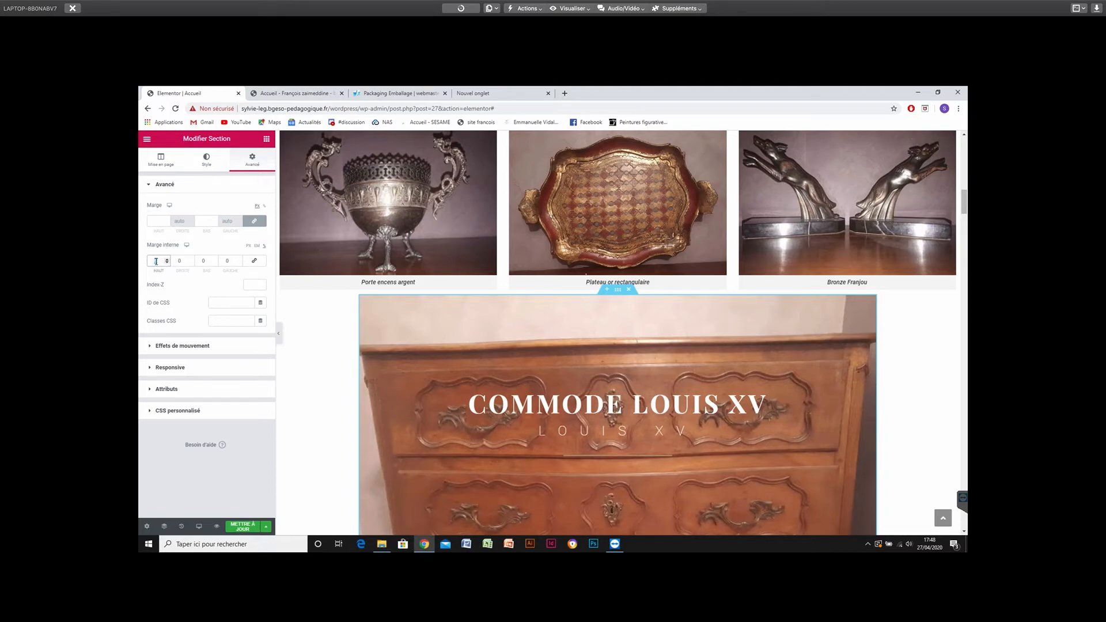
double_click(157, 262)
type("0")
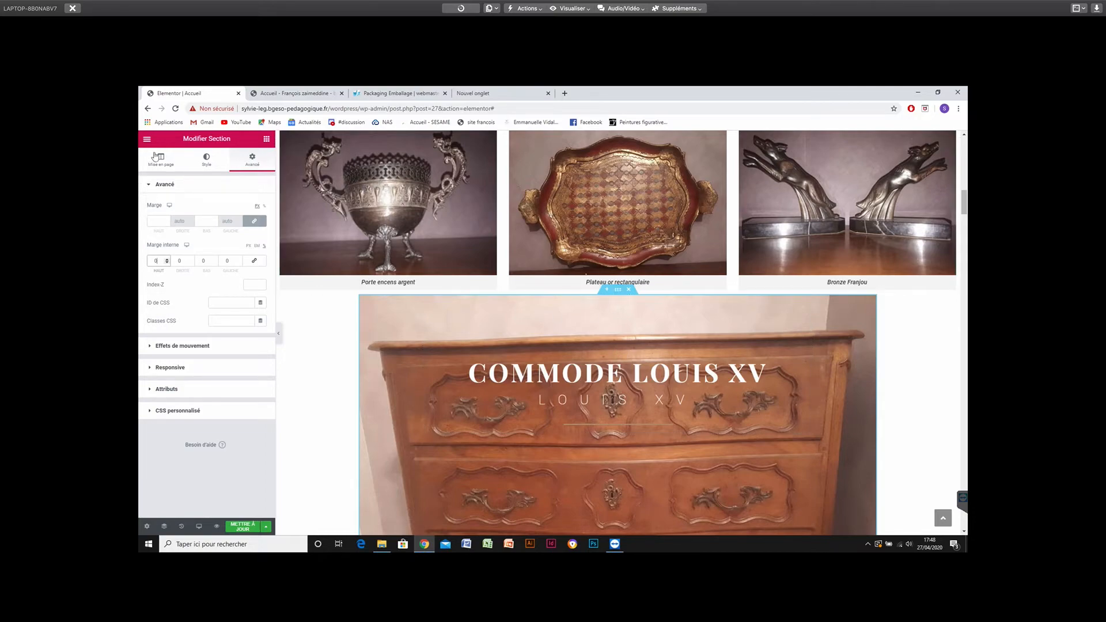
Set the Commode Louis XV section's content width to 812 and its minimum height to 40 VH.
left_click(157, 157)
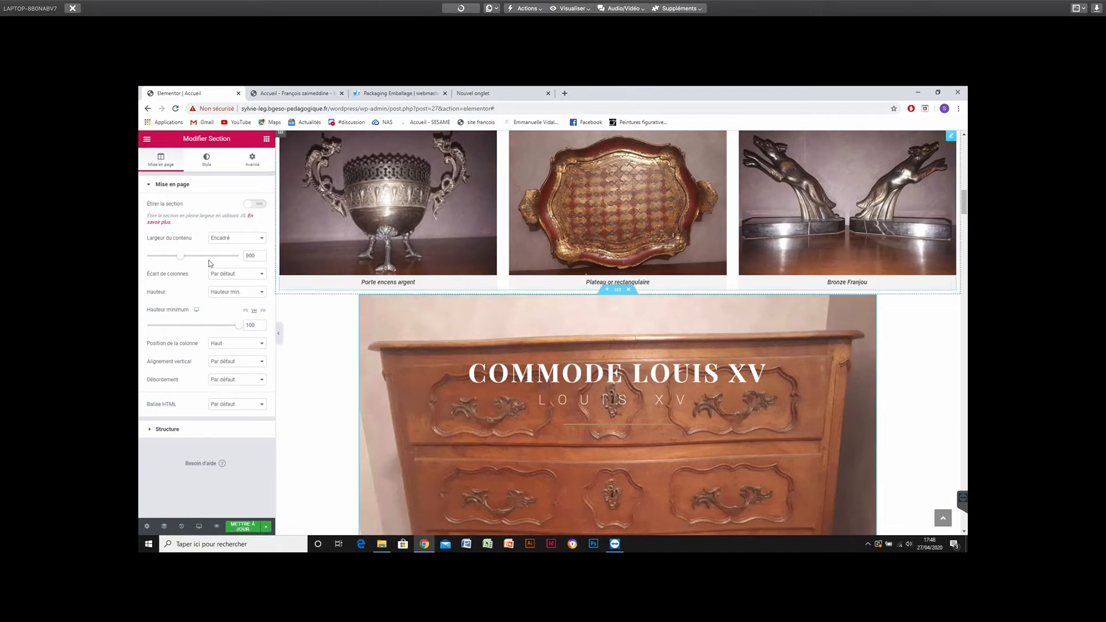
left_click_drag(179, 259, 172, 260)
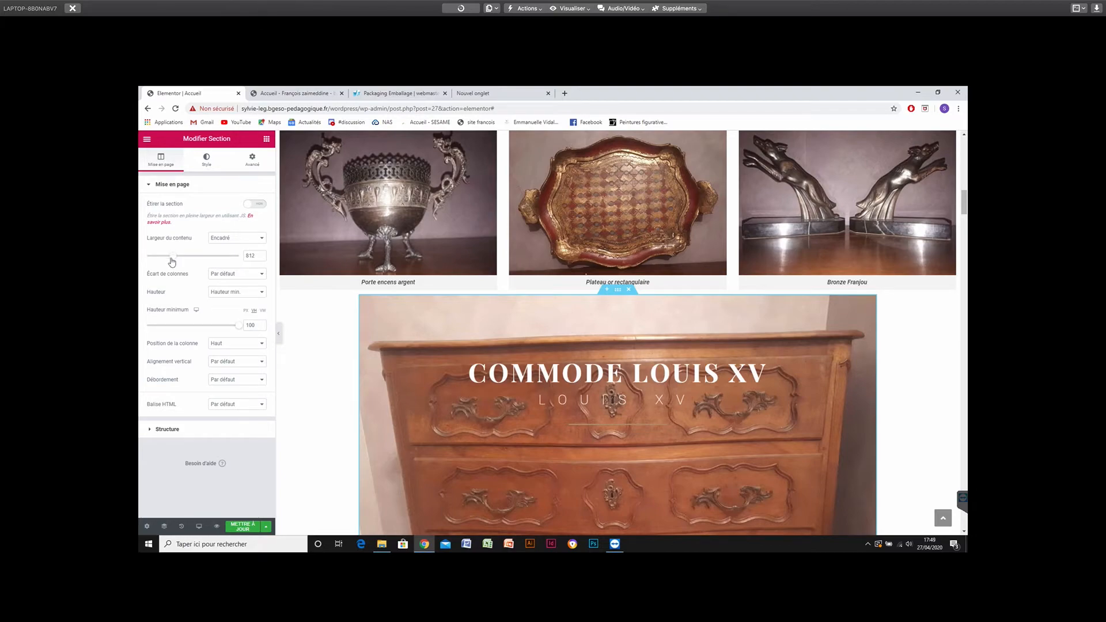
left_click(191, 325)
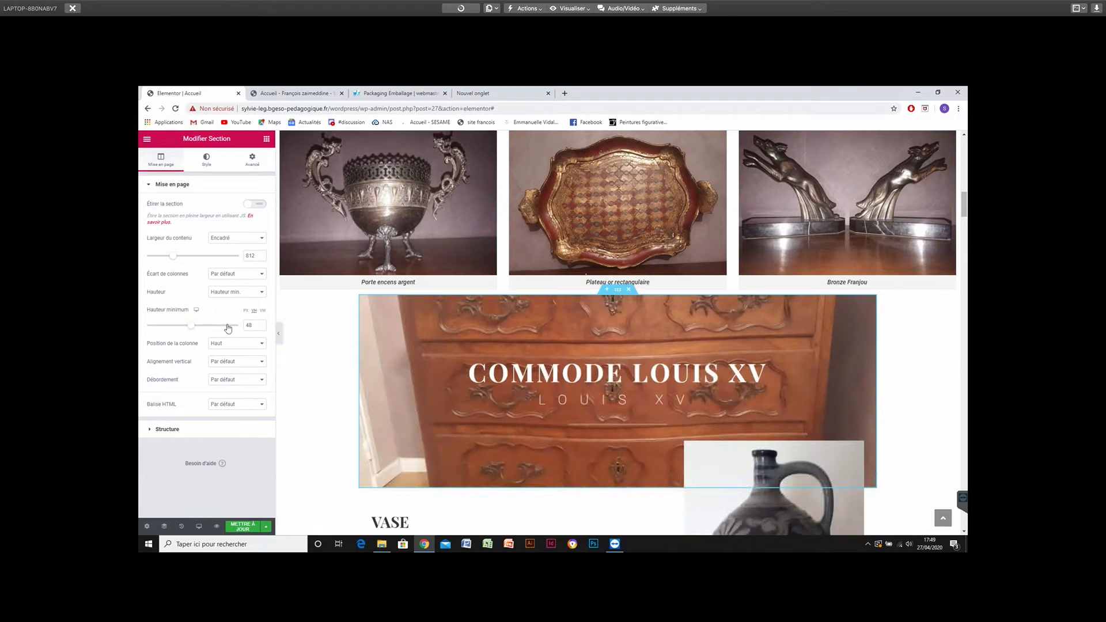
left_click_drag(188, 326, 184, 330)
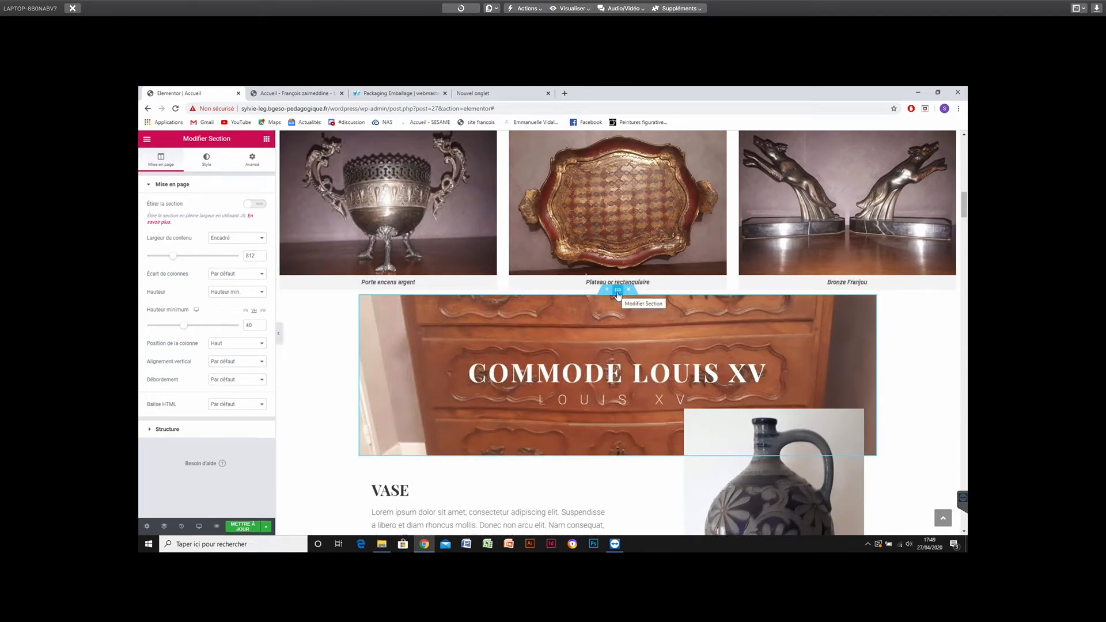
Set the inner bottom margin of the three-image section under Dernières trouvailles to 5 percent, unlinked from the other sides.
scroll(618, 294, "up", 2)
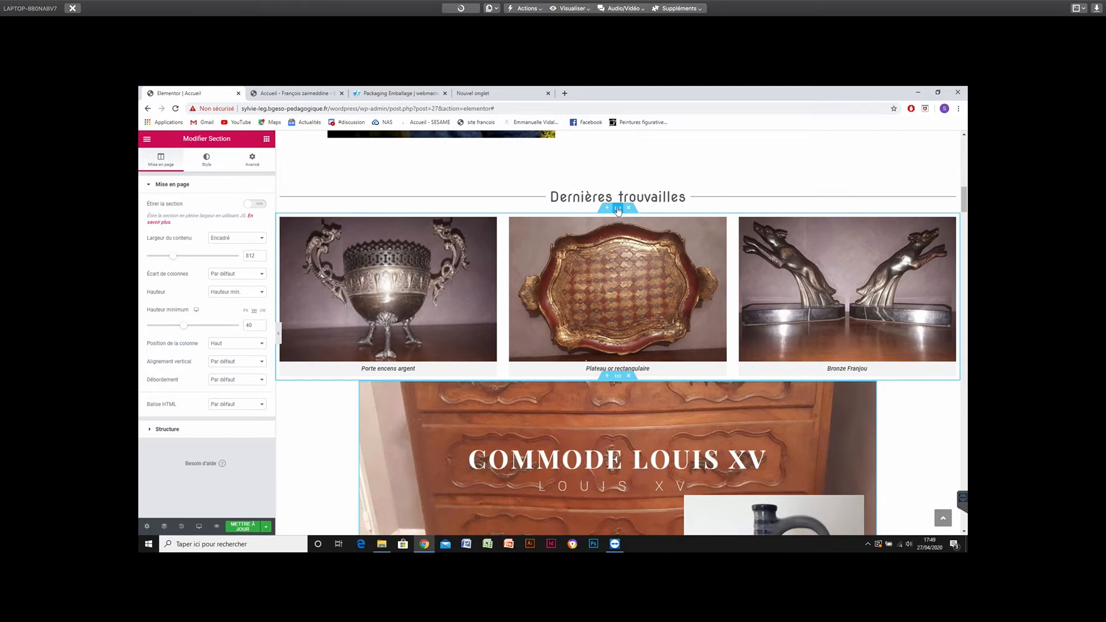
left_click(618, 208)
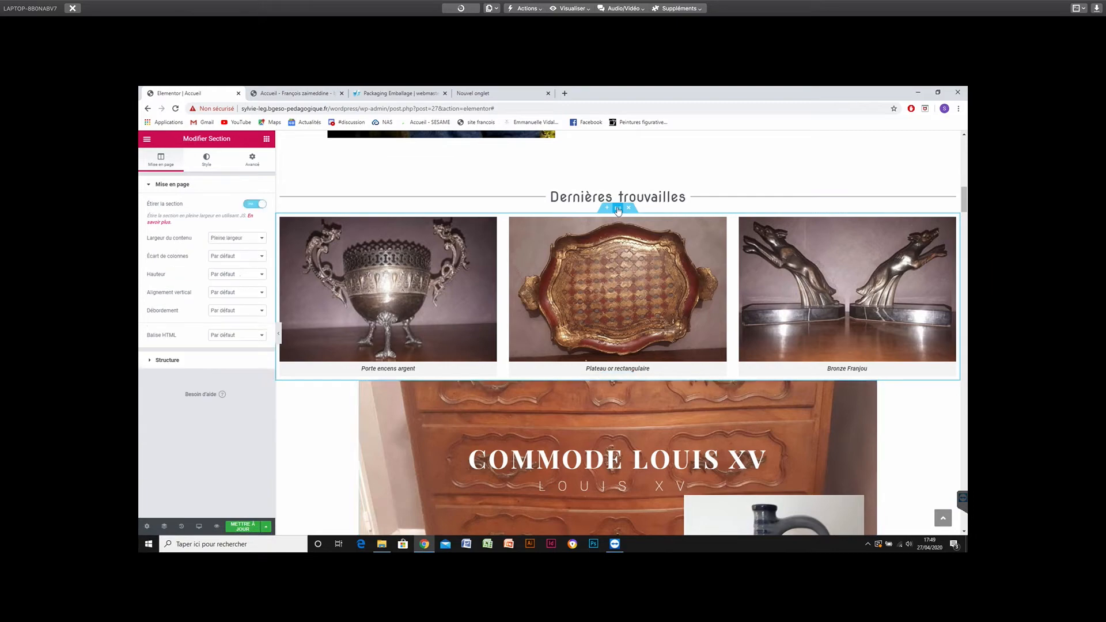
left_click(251, 161)
left_click(265, 246)
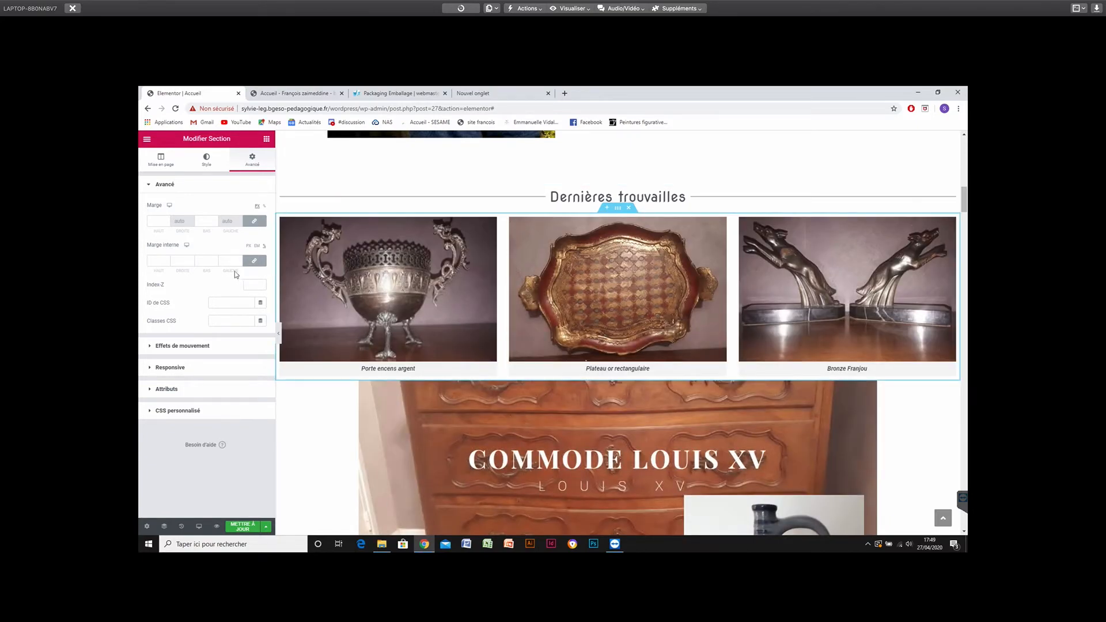
left_click(254, 261)
left_click(214, 259)
left_click(214, 260)
left_click(214, 260)
left_click(214, 260)
left_click(215, 260)
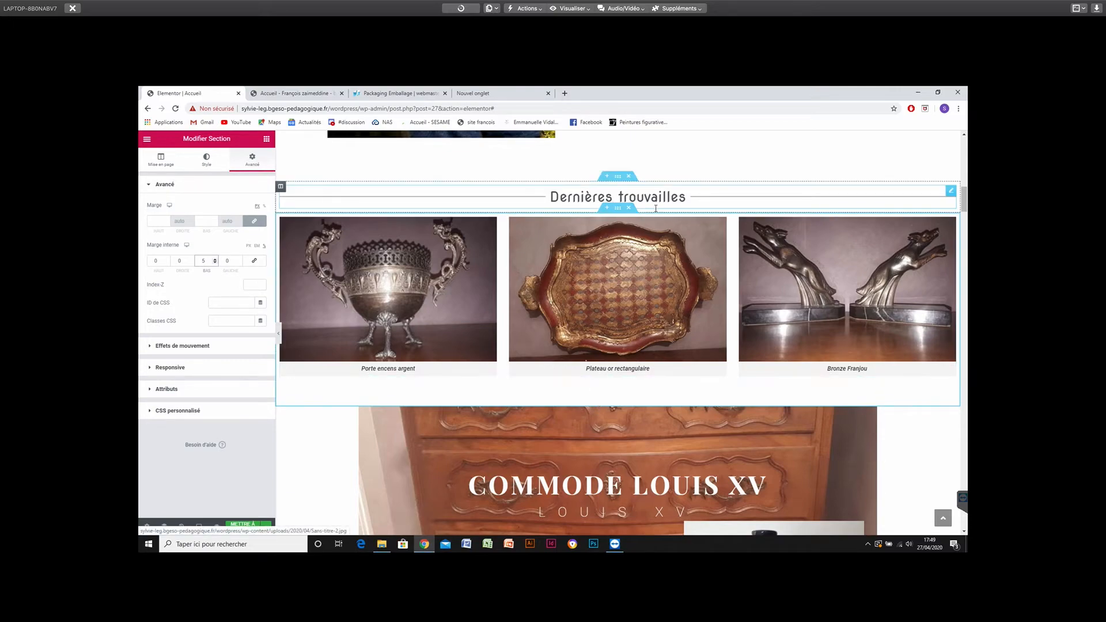
scroll(658, 378, "down", 4)
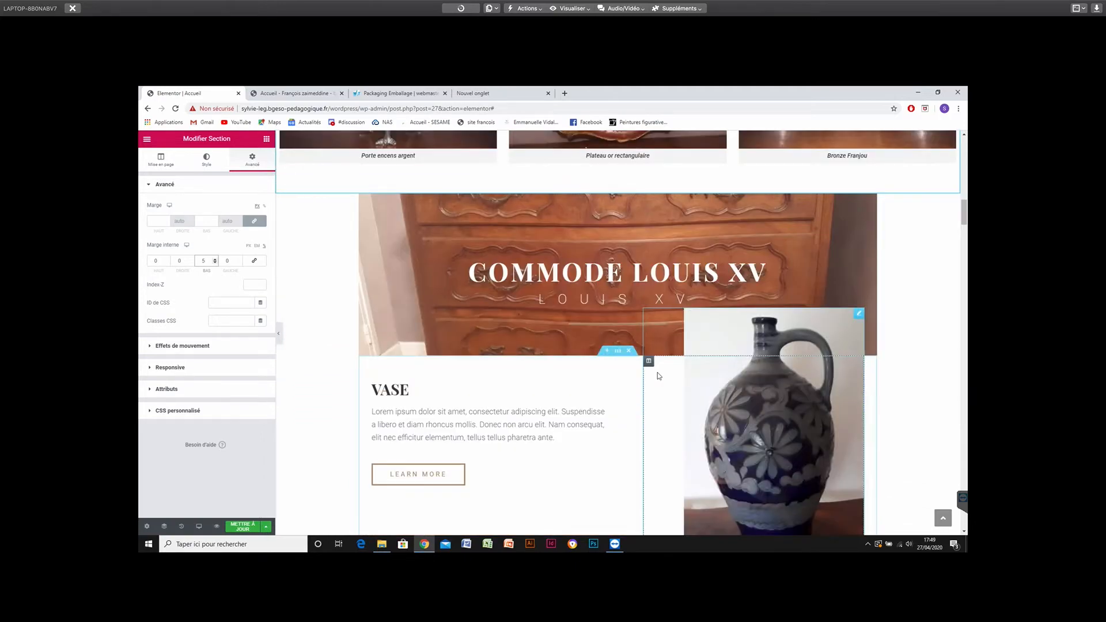
scroll(658, 376, "down", 3)
scroll(659, 377, "up", 3)
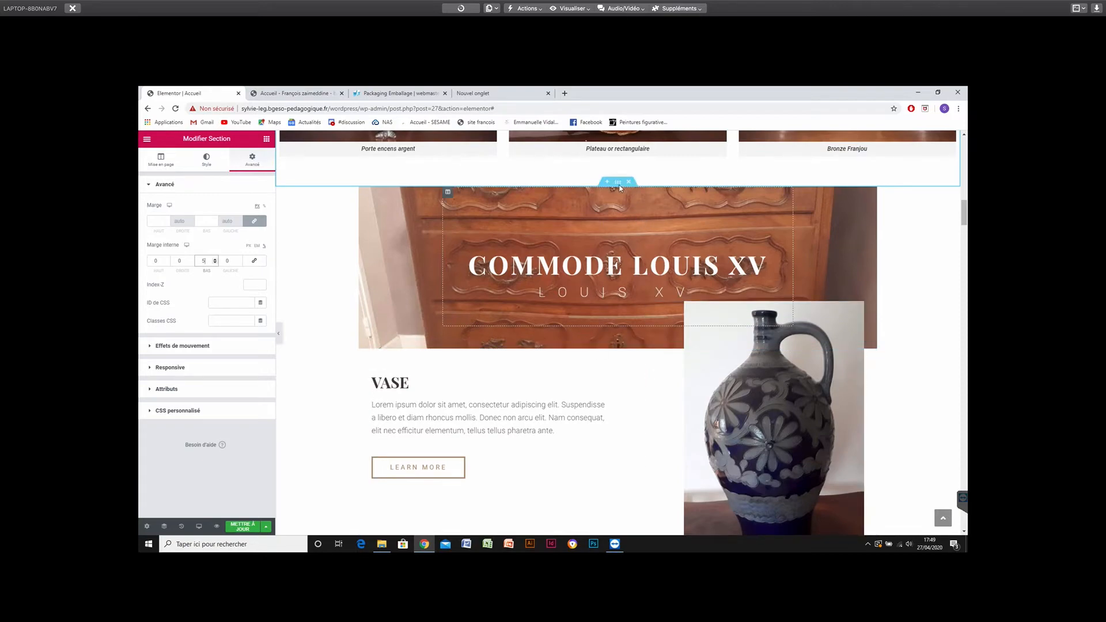
Try stretching the Commode Louis XV banner section to full width, switching the stretch on and off to compare both layouts.
left_click(617, 182)
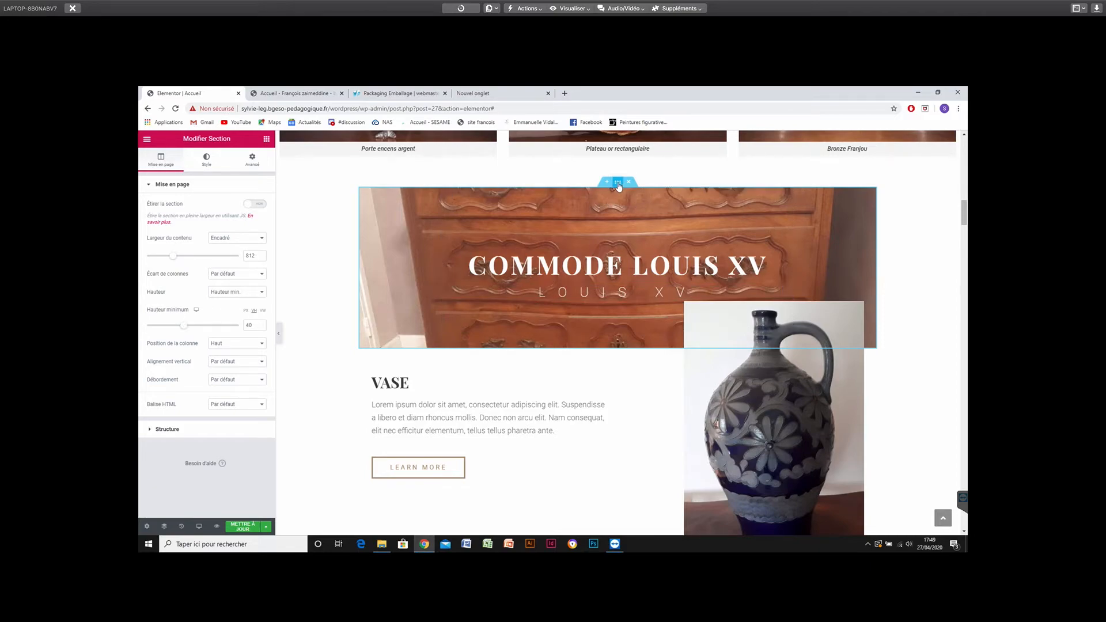
left_click(259, 206)
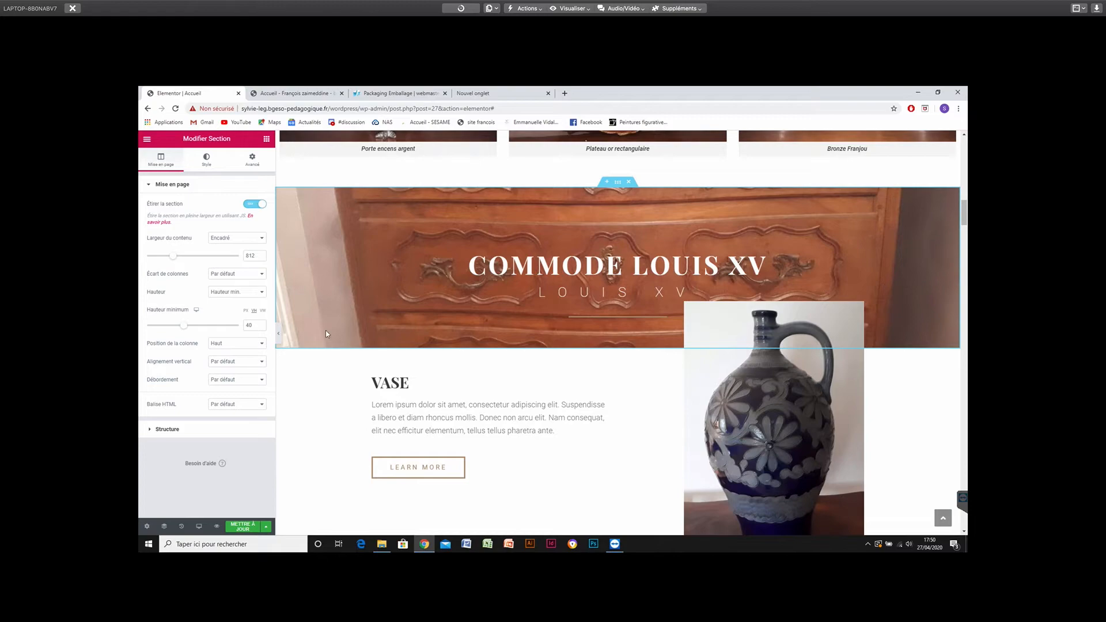
left_click(258, 205)
left_click(261, 206)
left_click(260, 206)
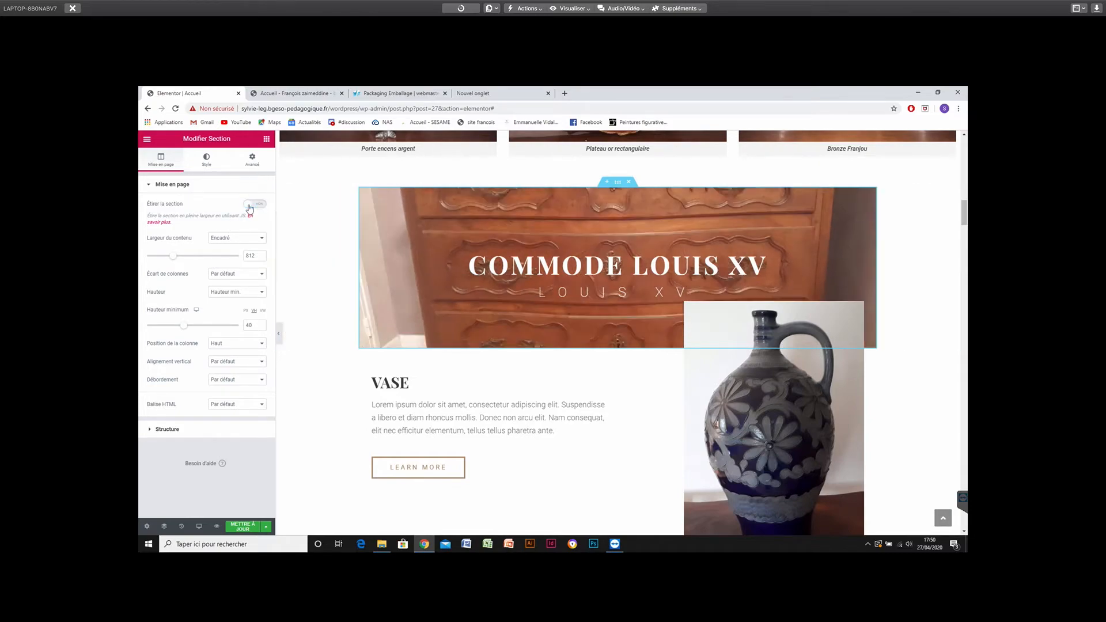
left_click(261, 206)
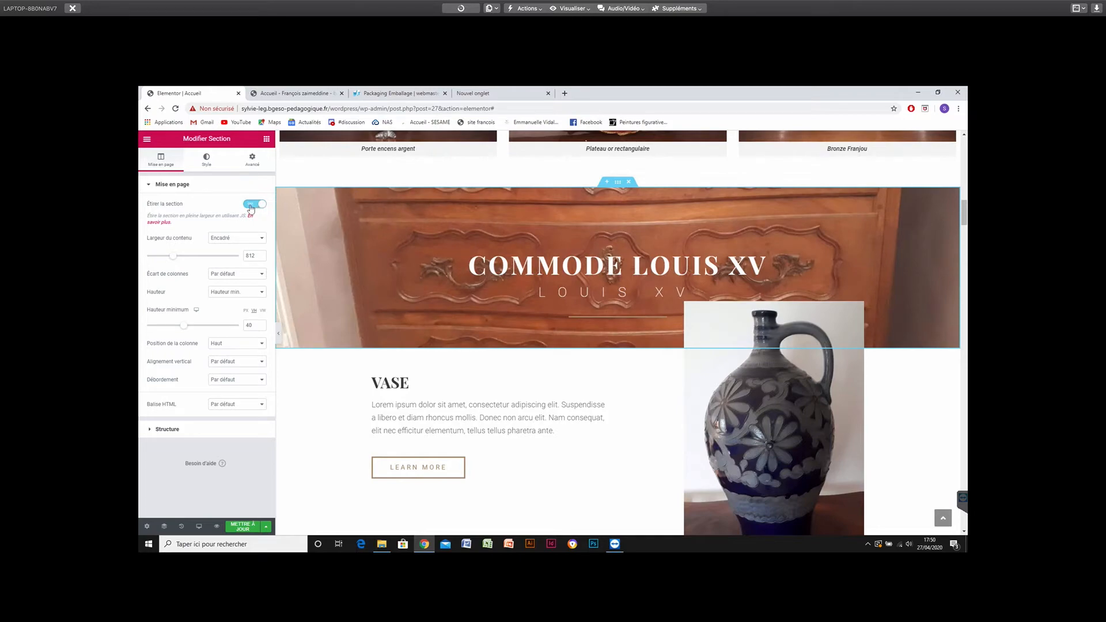
left_click(252, 208)
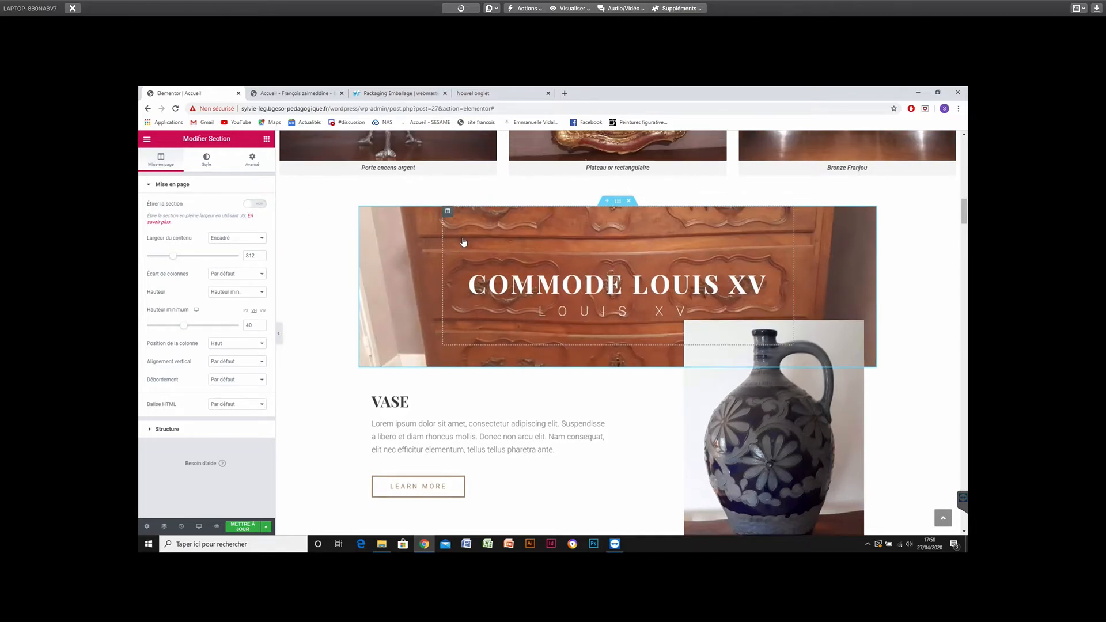
Examine the width and spacing of the page sections from Dernières trouvailles down to Machine à écrire.
scroll(462, 236, "up", 2)
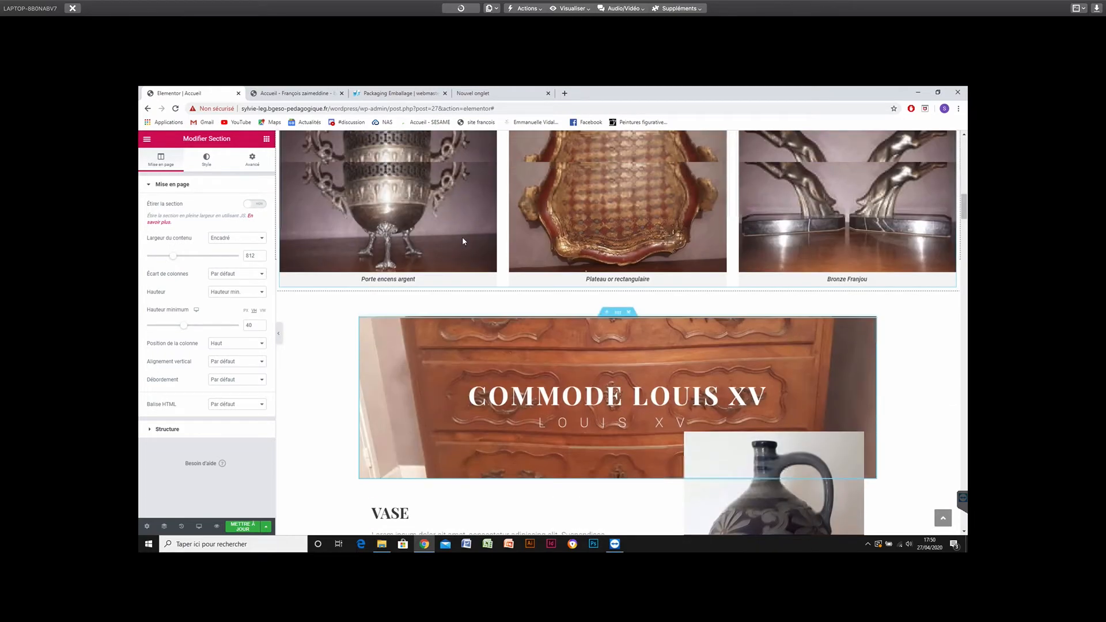
scroll(464, 241, "up", 3)
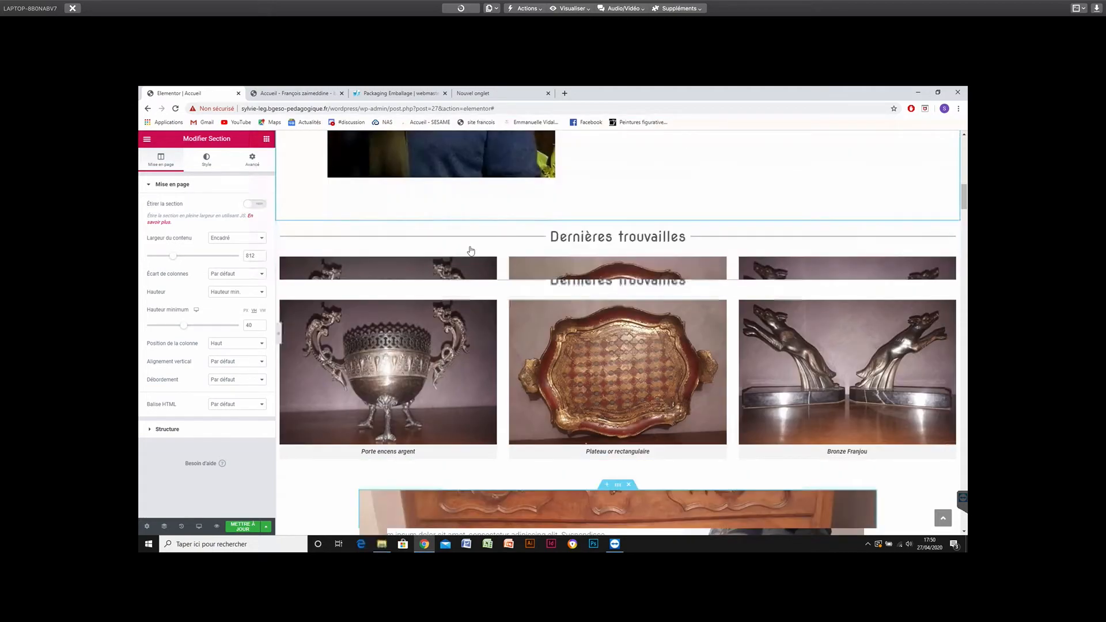
scroll(471, 249, "down", 5)
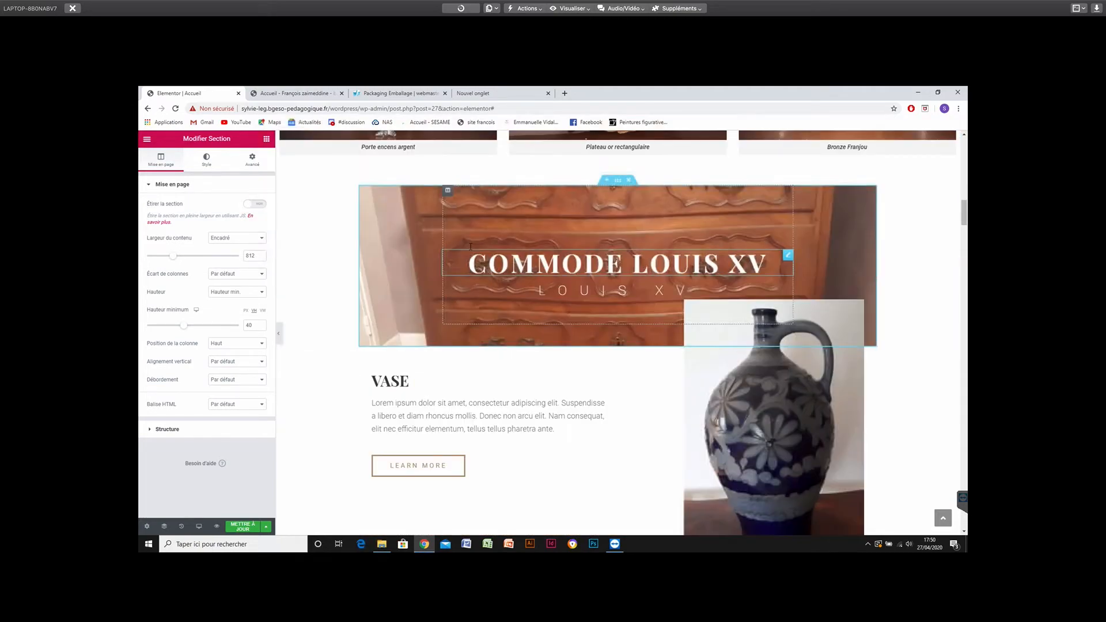
scroll(471, 247, "down", 2)
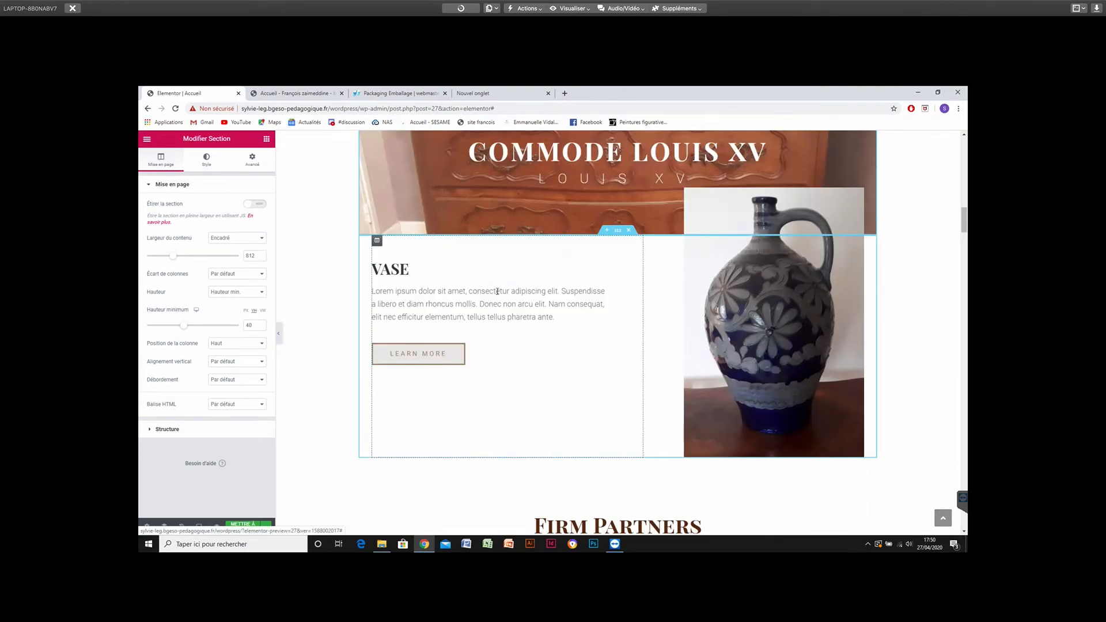
scroll(498, 291, "down", 1)
scroll(497, 291, "down", 4)
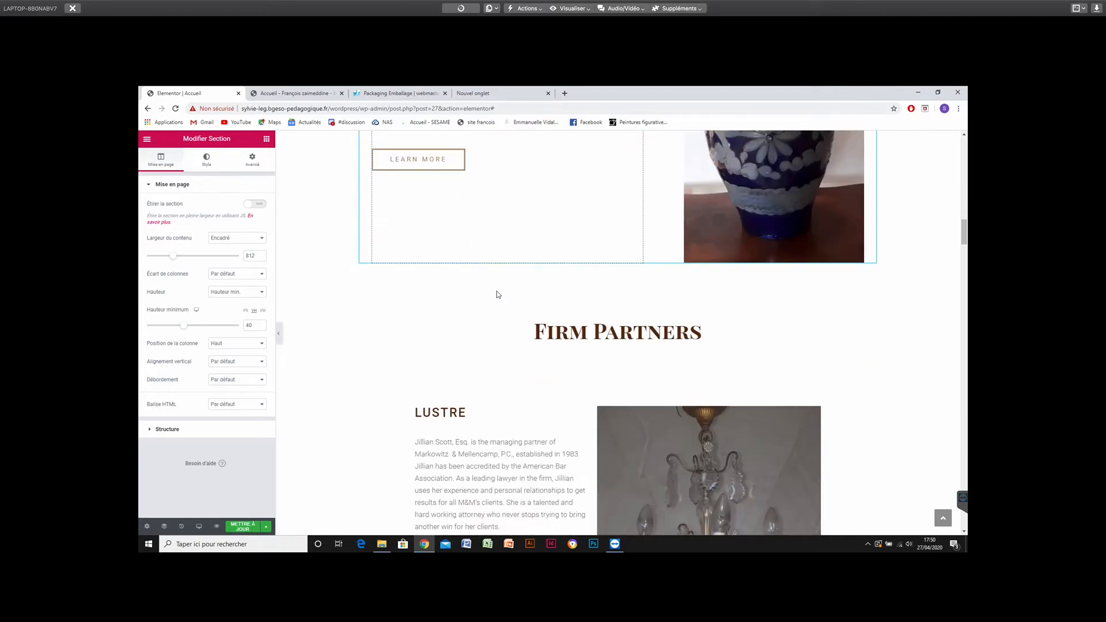
scroll(497, 291, "down", 4)
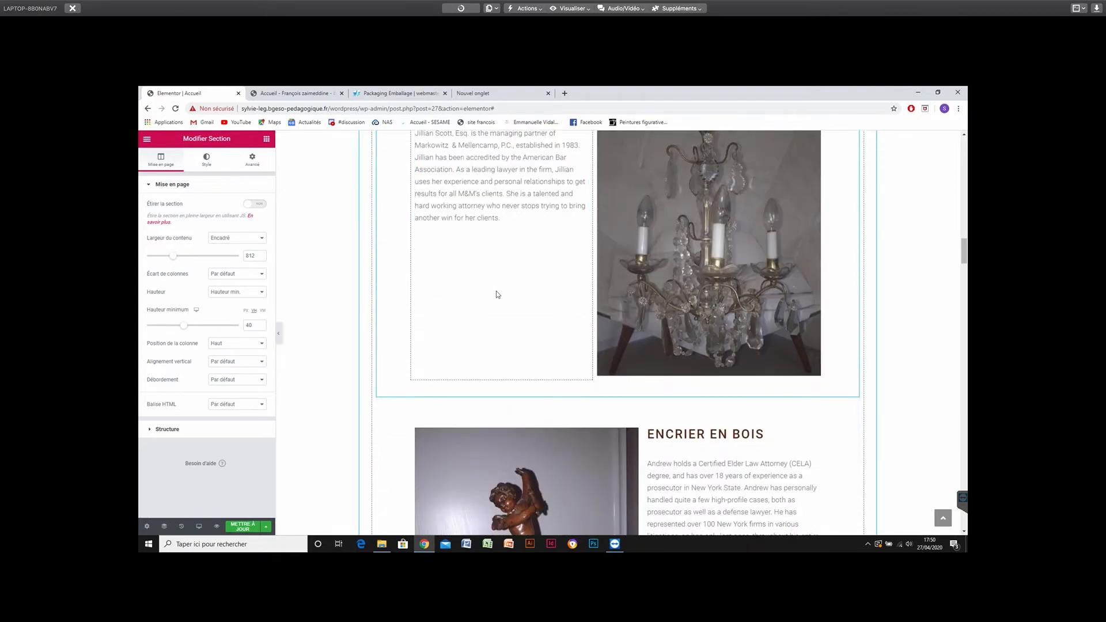
scroll(496, 292, "down", 4)
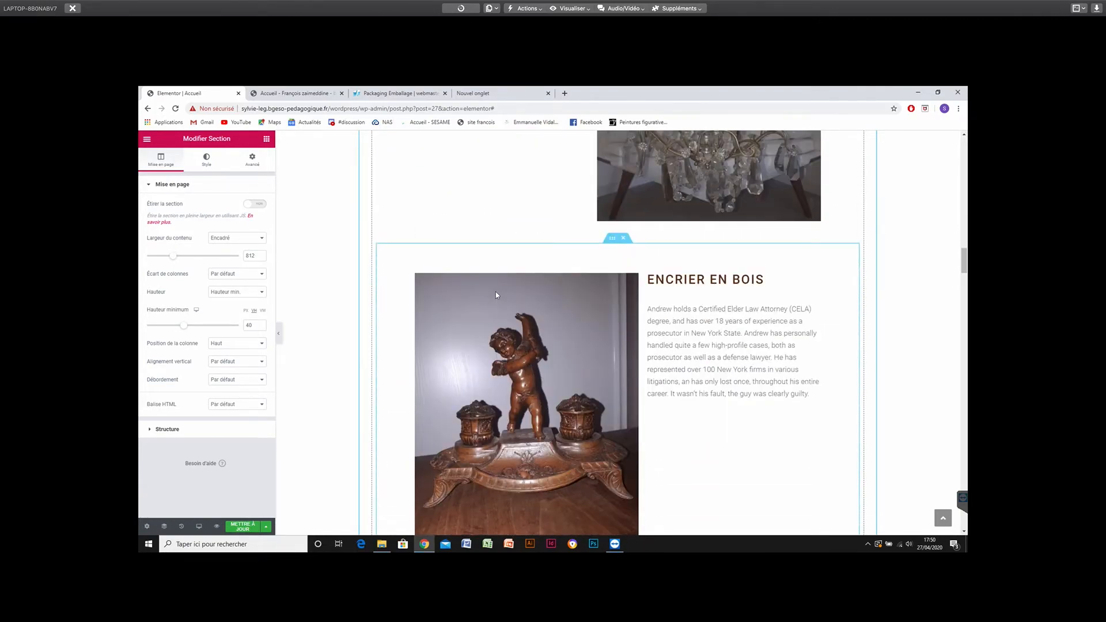
scroll(496, 294, "down", 5)
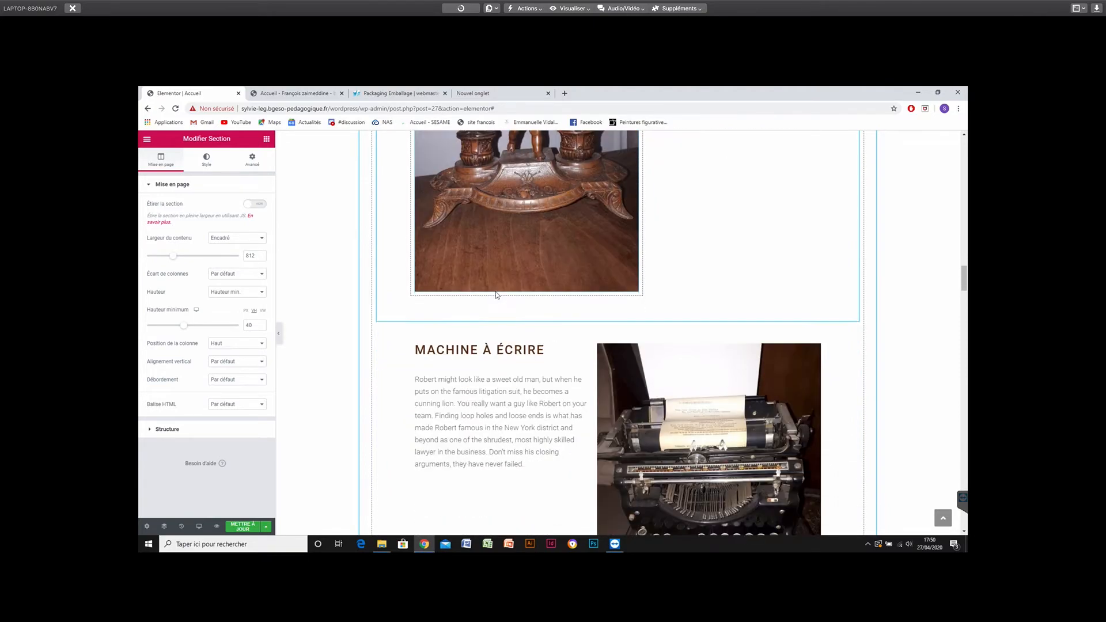
scroll(496, 291, "down", 2)
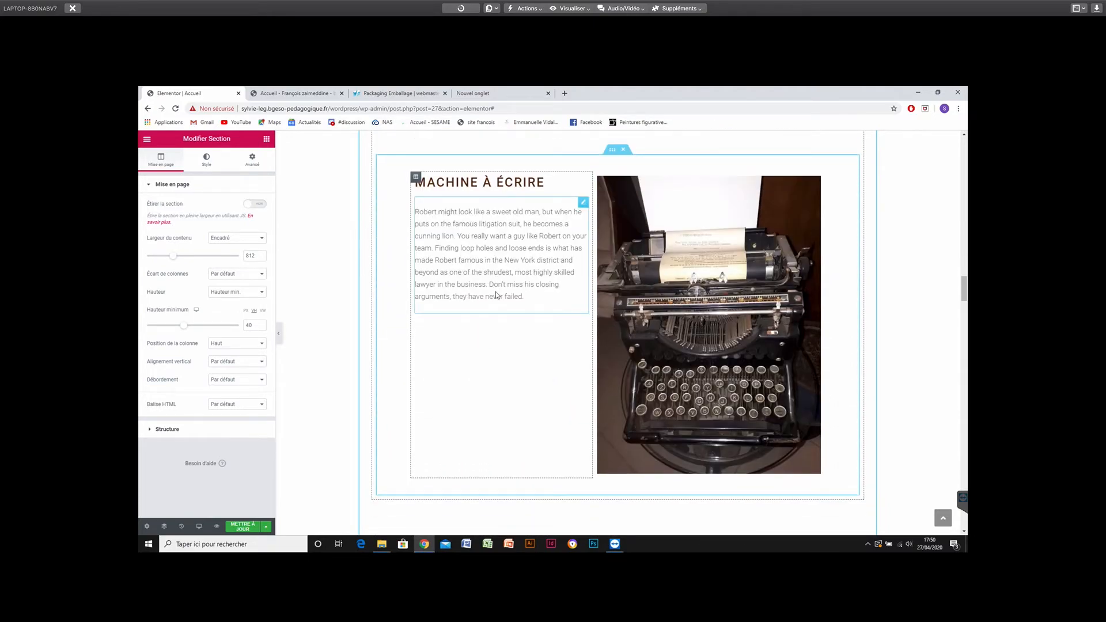
scroll(495, 291, "down", 2)
scroll(496, 294, "down", 2)
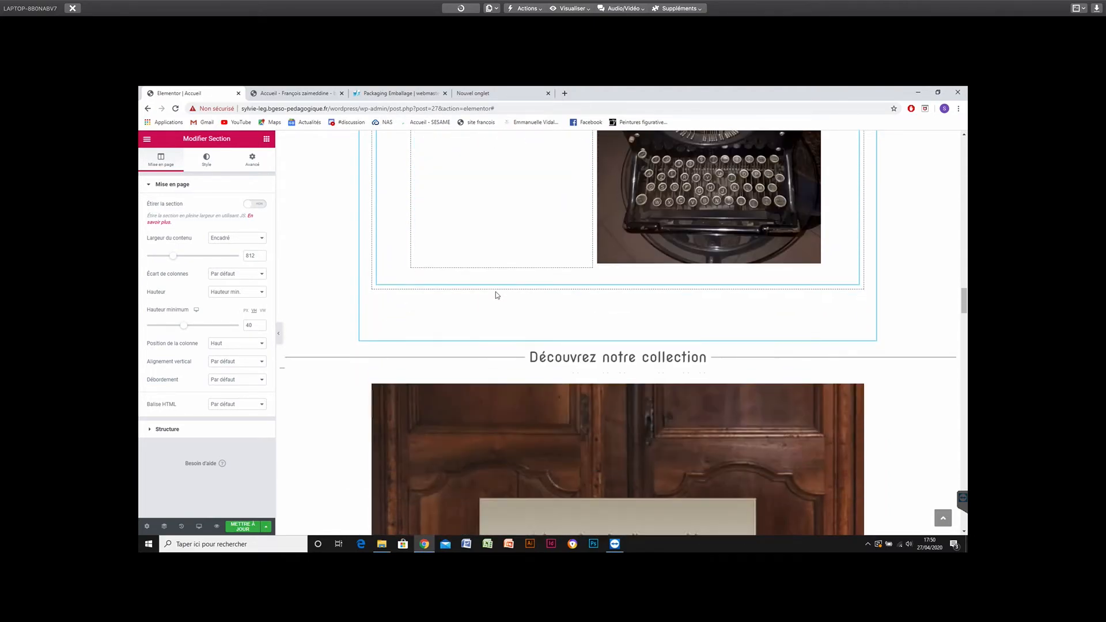
Review the layout of the sections from Découvrez notre collection through Les Deux Aigles and Statuettes to the medieval belt rings.
scroll(497, 295, "down", 1)
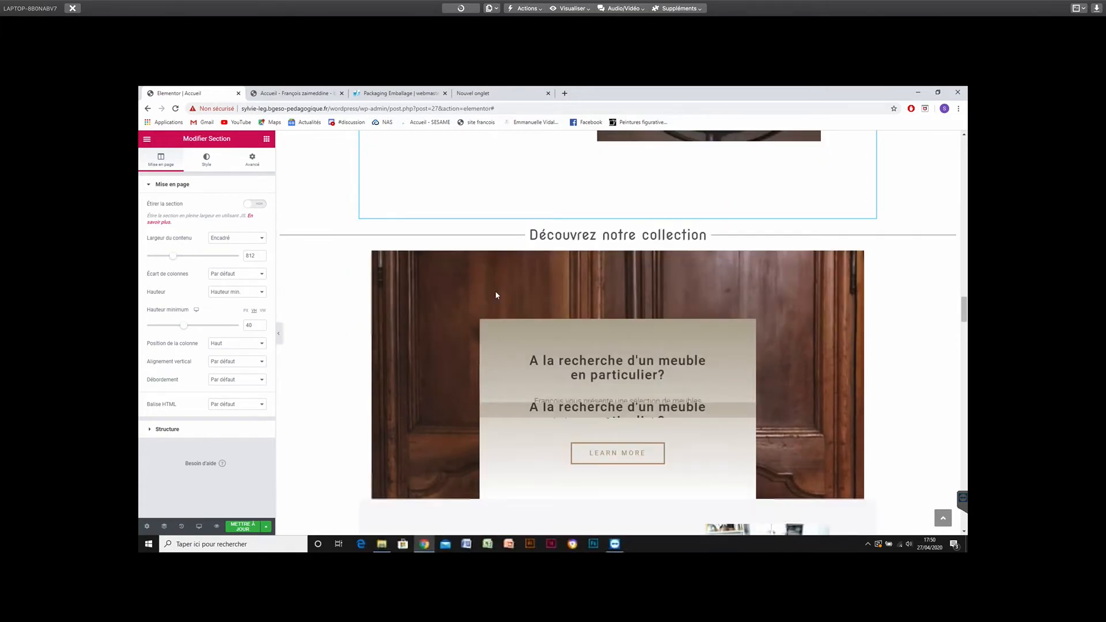
scroll(496, 295, "down", 2)
scroll(496, 291, "down", 2)
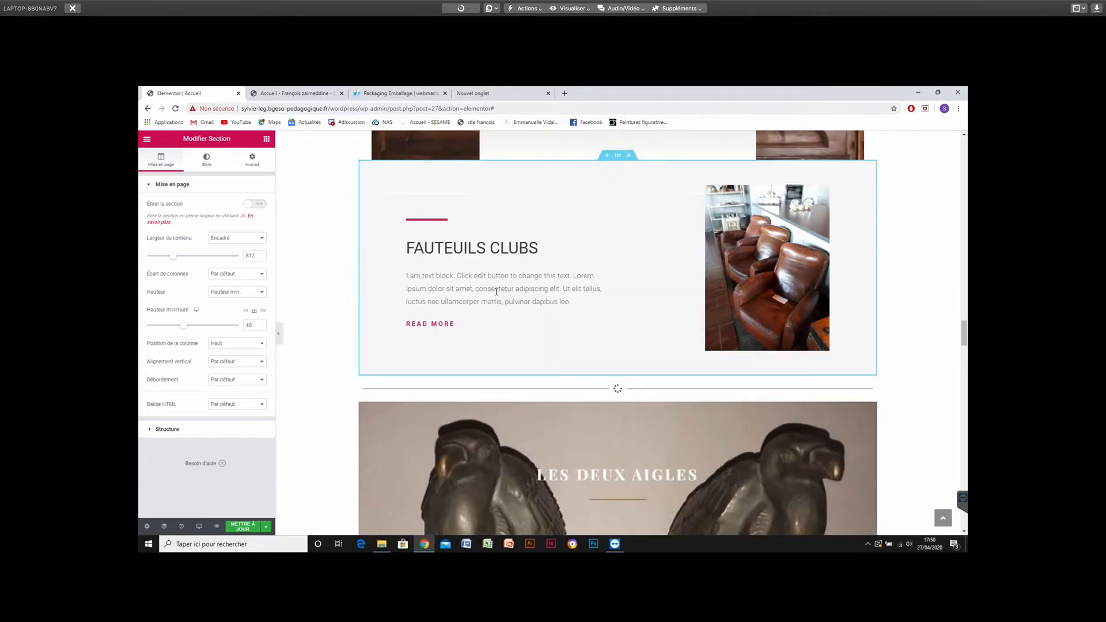
scroll(496, 292, "down", 1)
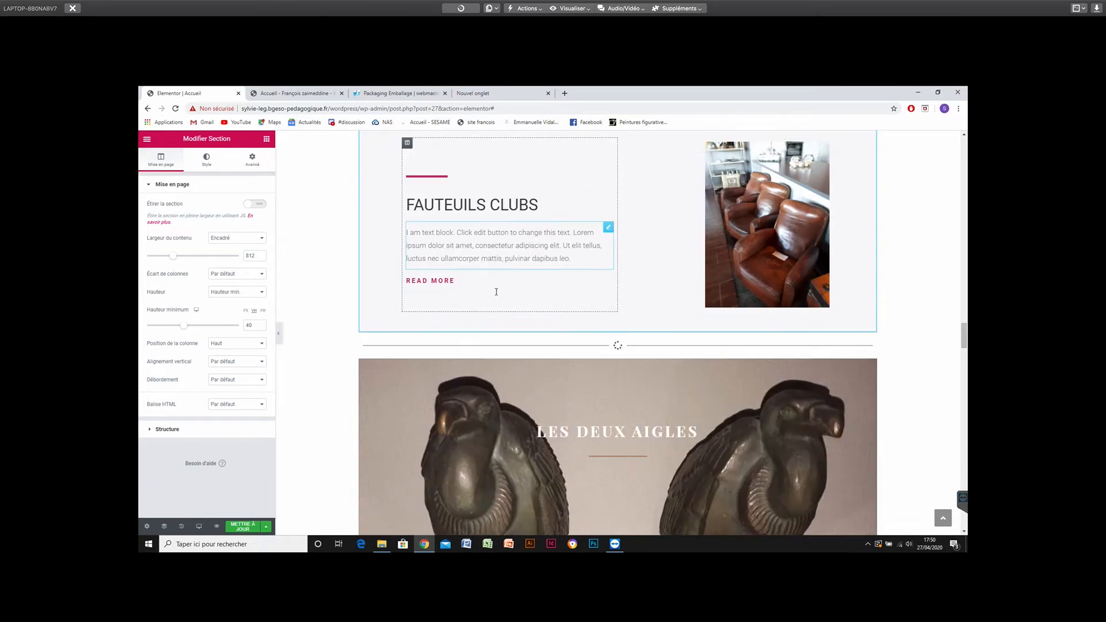
scroll(496, 291, "down", 1)
scroll(495, 291, "down", 1)
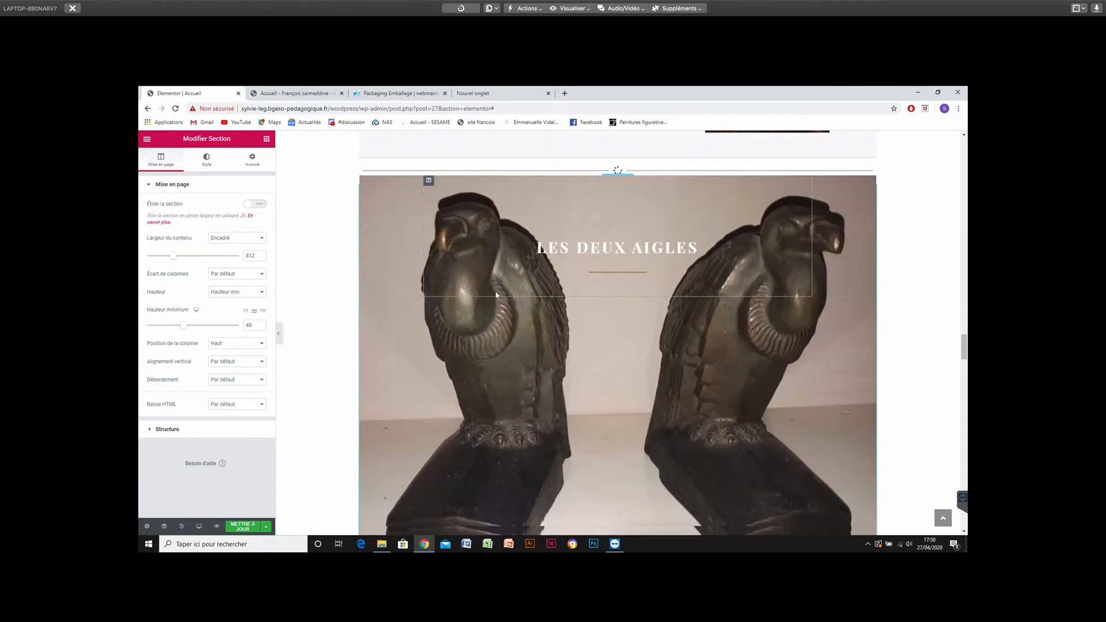
scroll(496, 295, "down", 1)
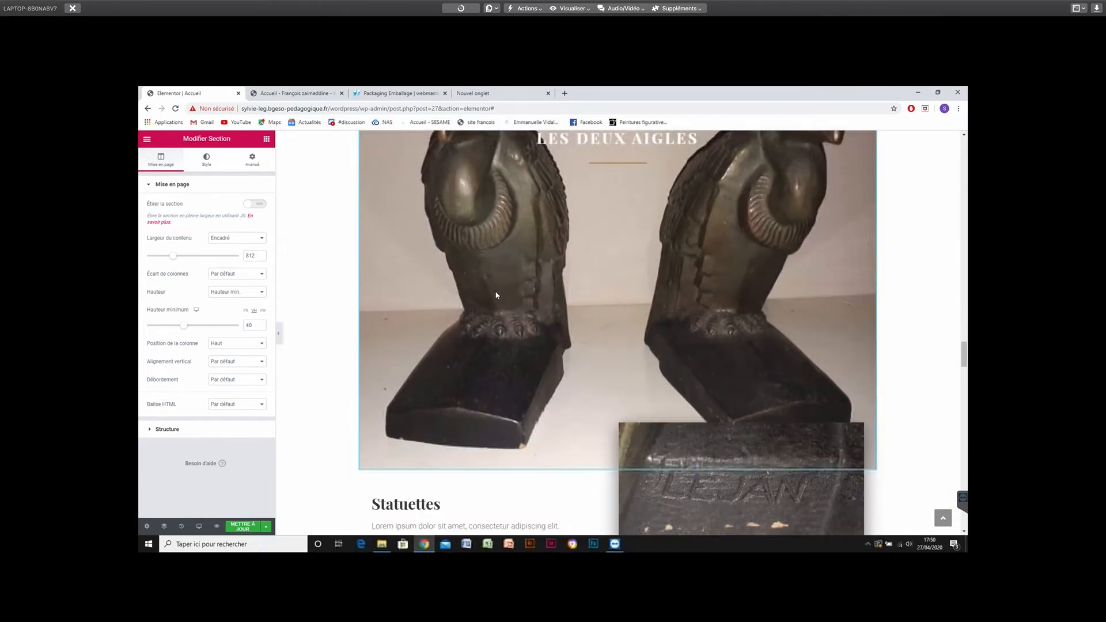
scroll(496, 294, "down", 2)
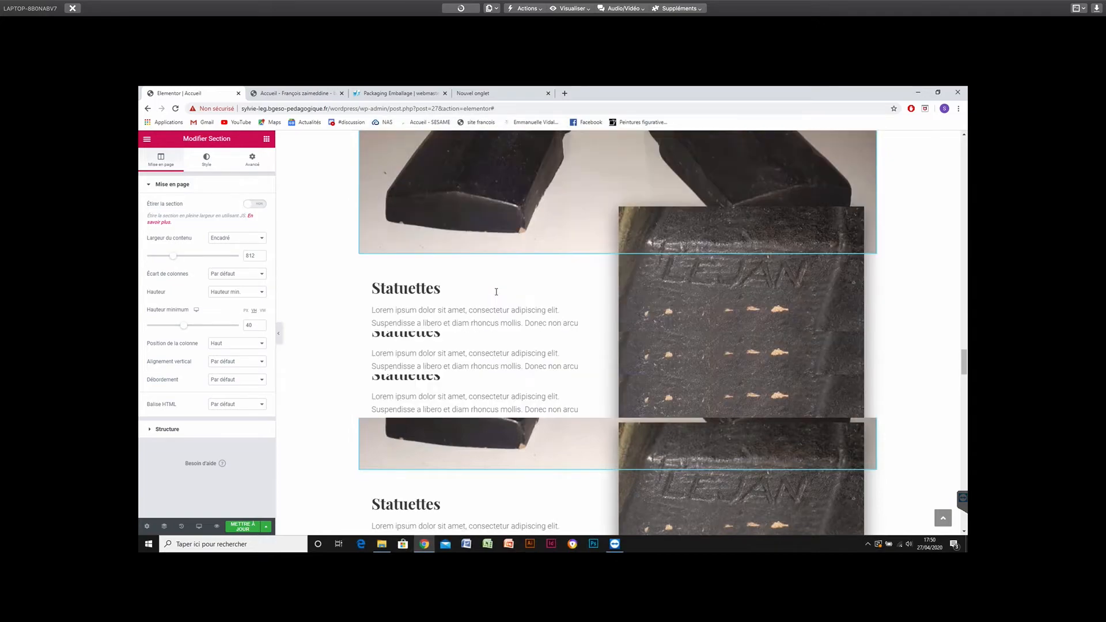
scroll(497, 300, "down", 1)
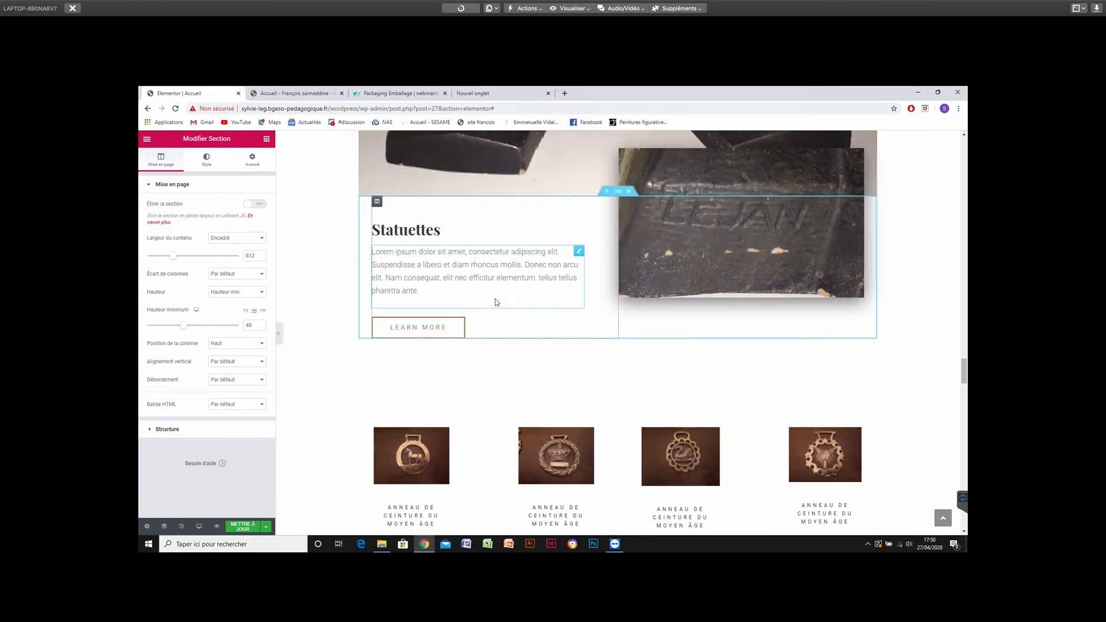
scroll(496, 302, "down", 2)
scroll(497, 302, "up", 2)
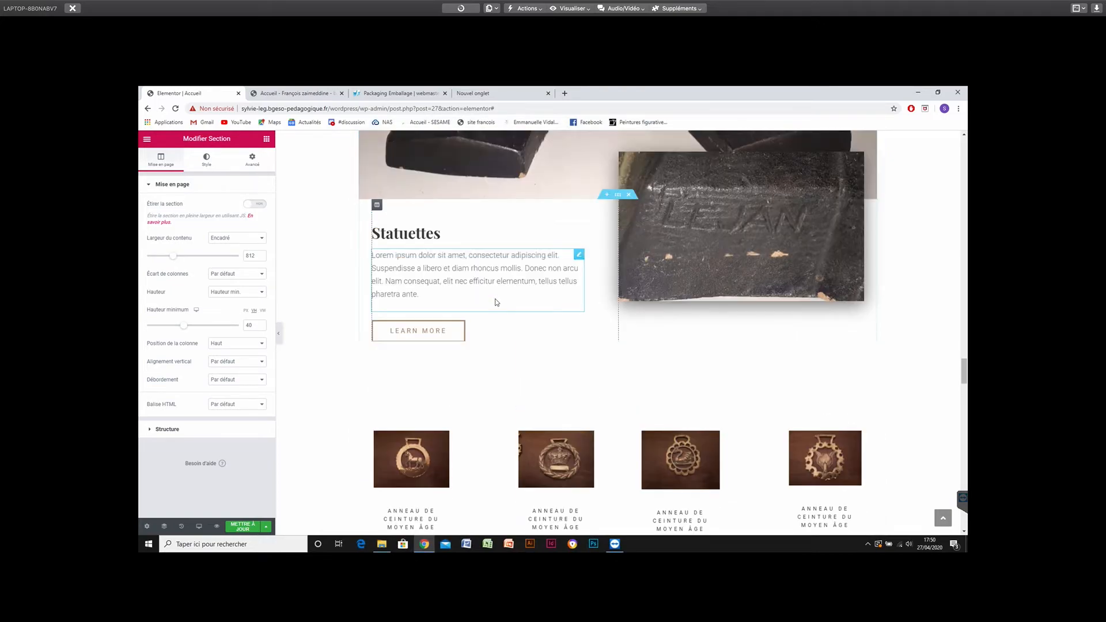
scroll(497, 303, "up", 2)
scroll(495, 299, "down", 4)
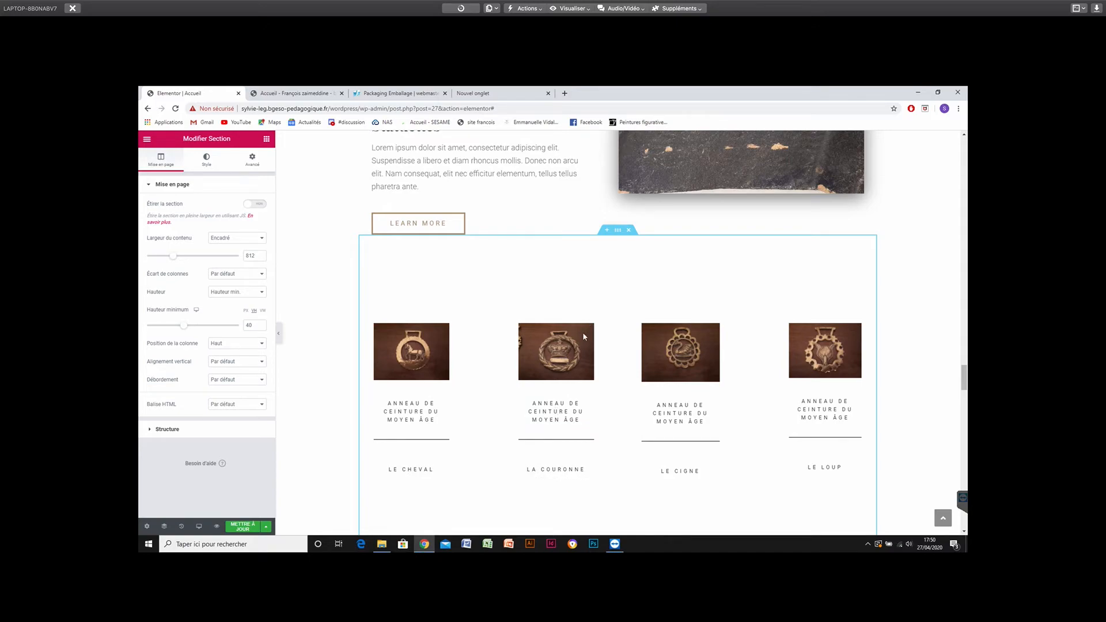
Open the layout settings of the four-column belt ring section and examine its spacing against the Statuettes and painting sections around it.
left_click(617, 231)
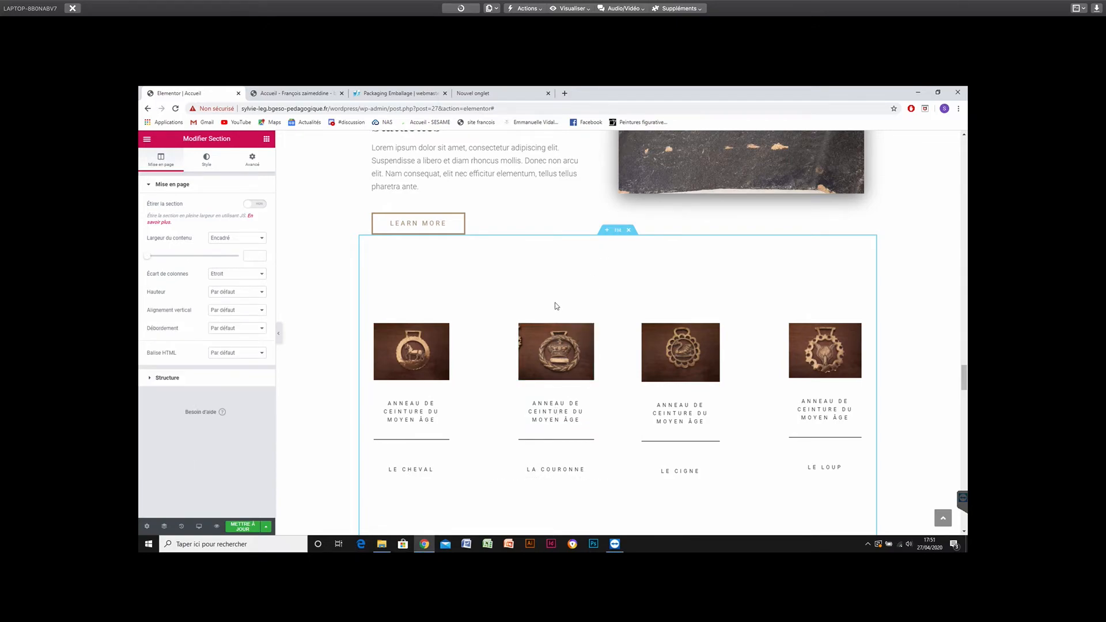
scroll(557, 303, "up", 2)
scroll(556, 309, "up", 2)
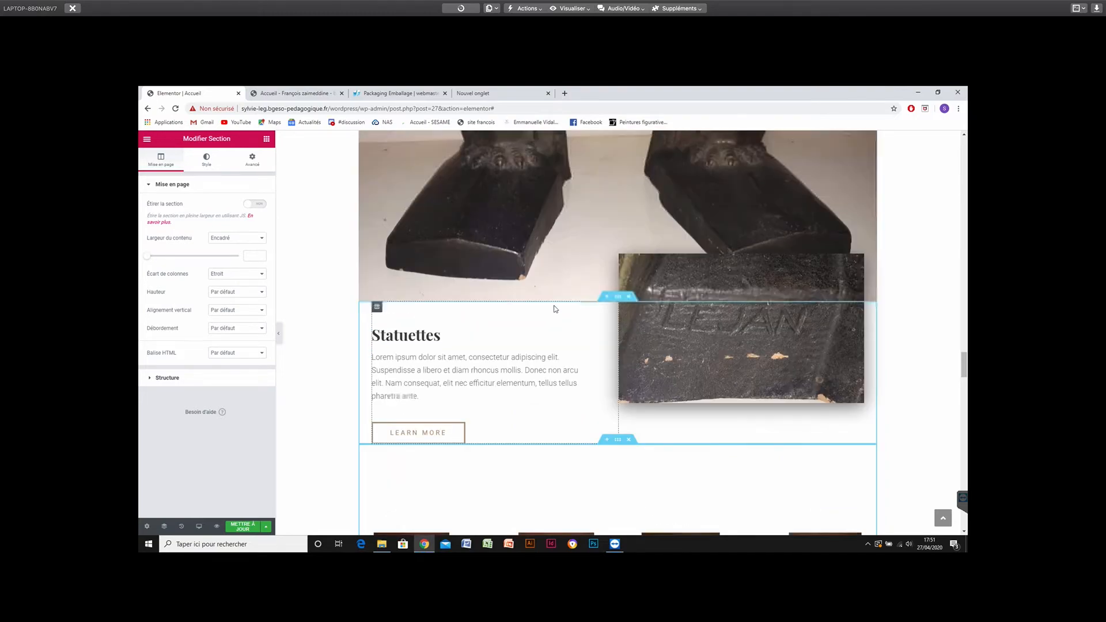
scroll(555, 310, "up", 2)
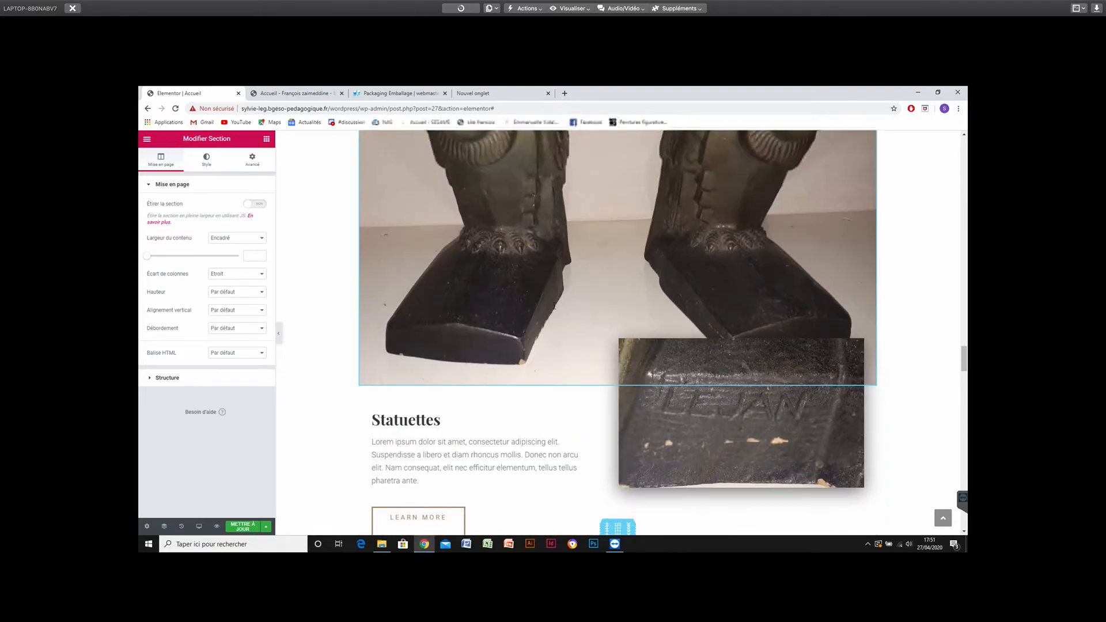
scroll(555, 306, "down", 8)
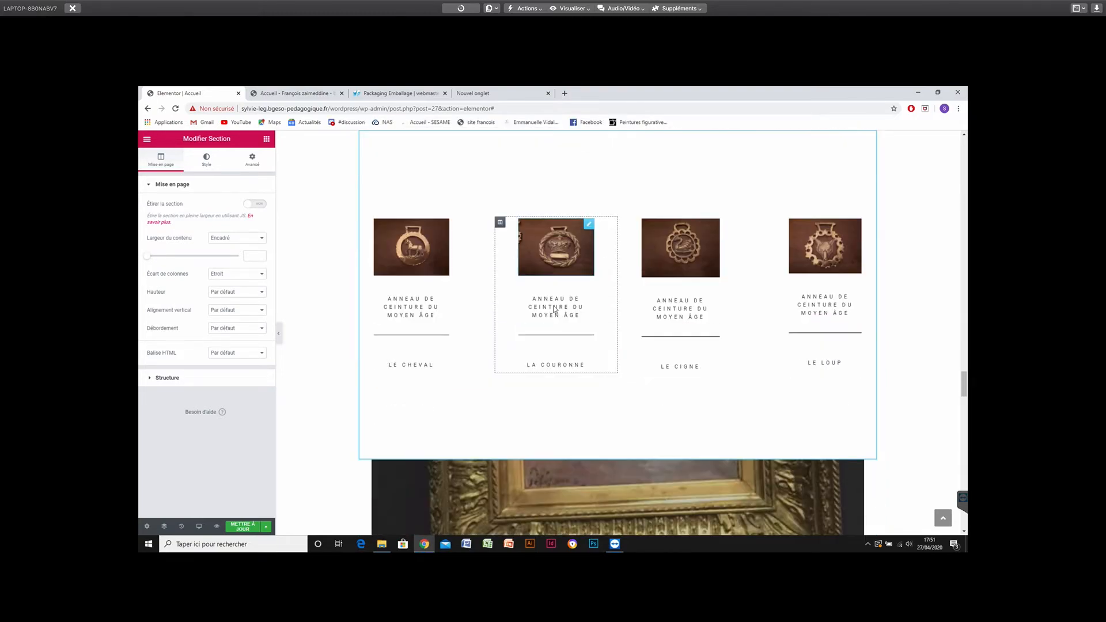
scroll(555, 310, "up", 4)
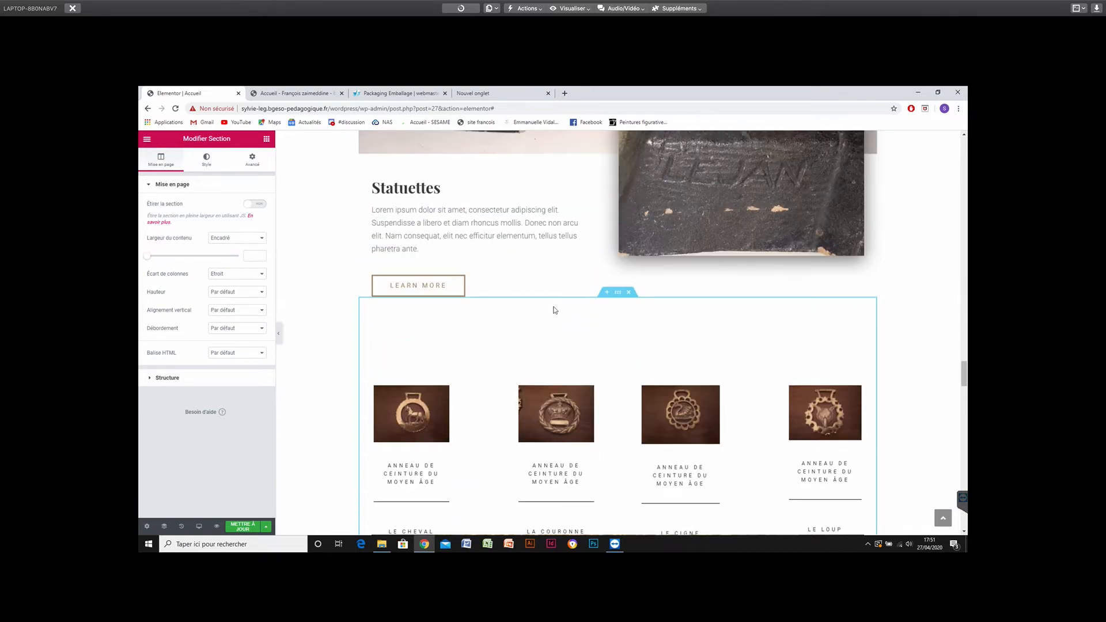
scroll(556, 310, "down", 2)
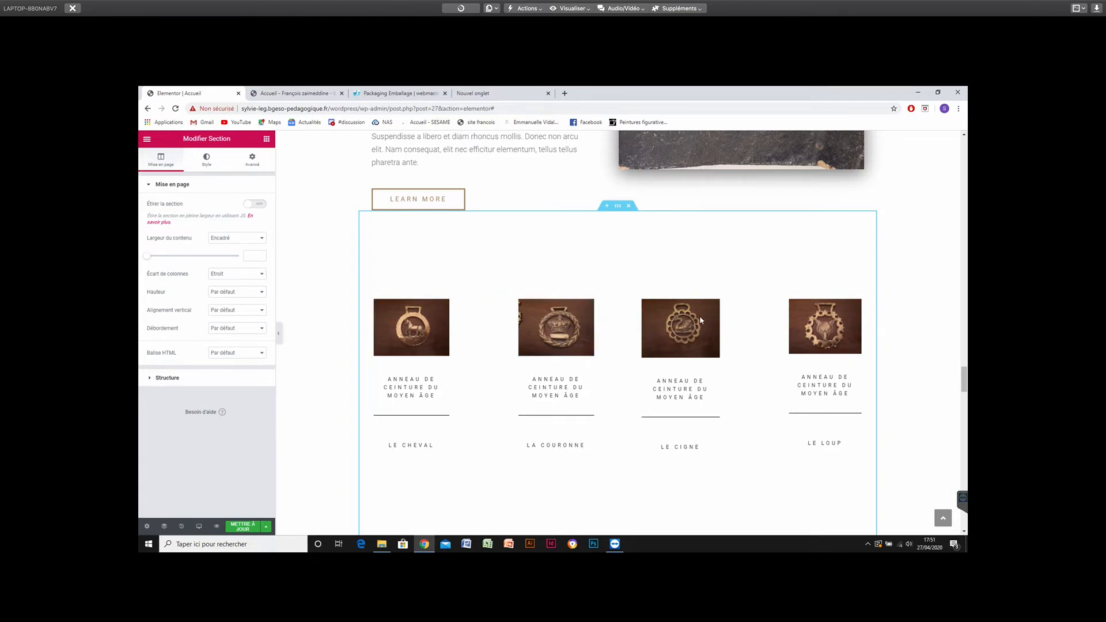
scroll(590, 368, "down", 2)
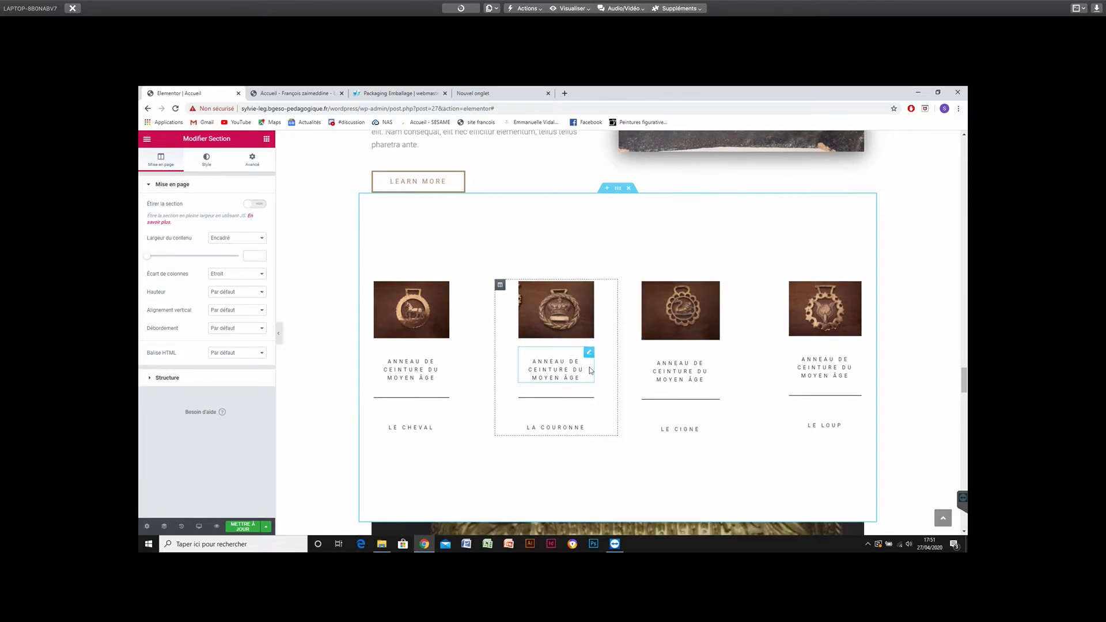
scroll(590, 368, "down", 5)
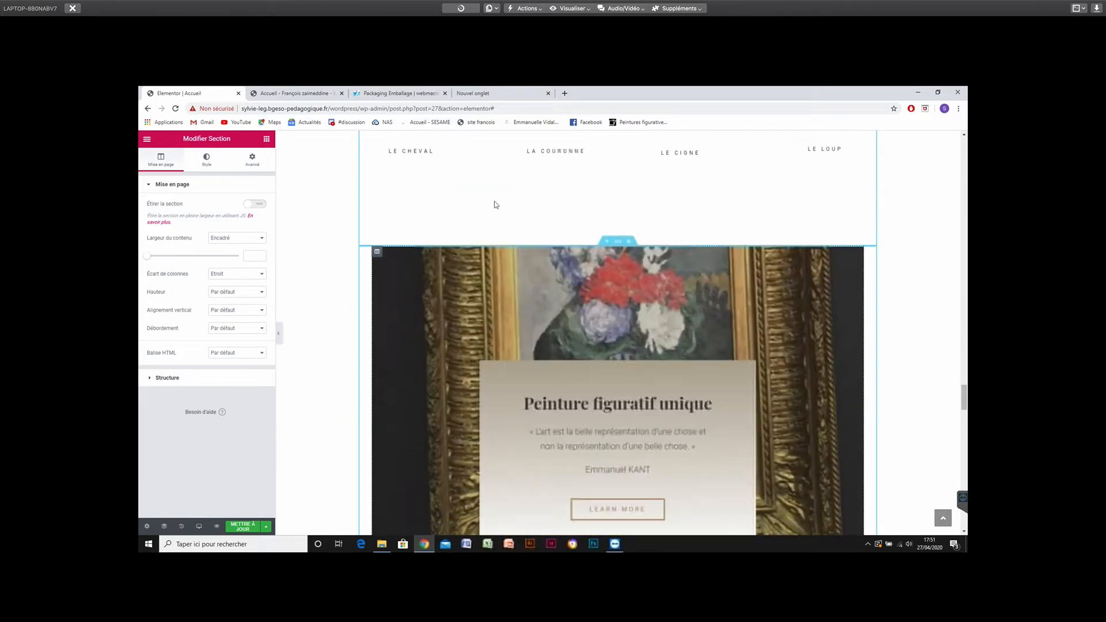
scroll(617, 322, "up", 3)
scroll(617, 323, "up", 5)
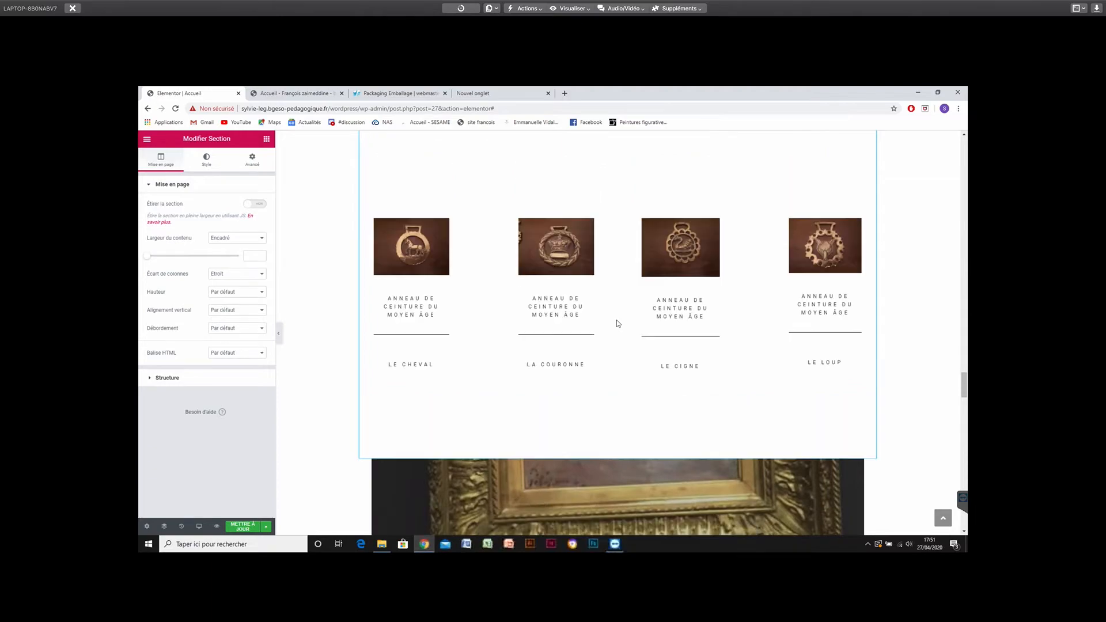
scroll(617, 322, "down", 7)
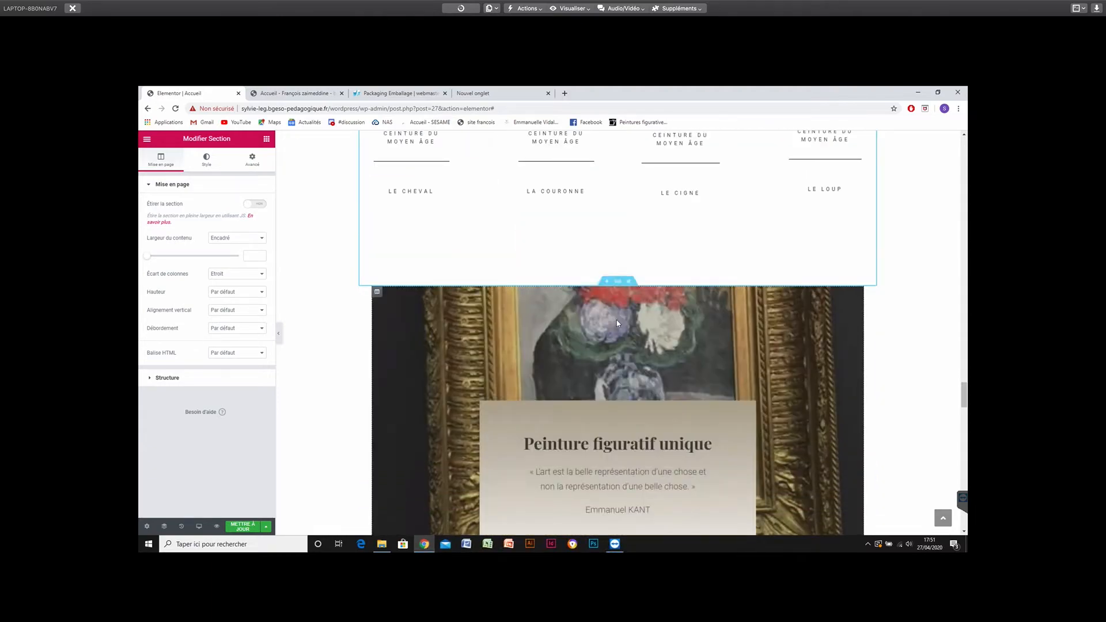
scroll(617, 321, "down", 4)
scroll(617, 322, "down", 5)
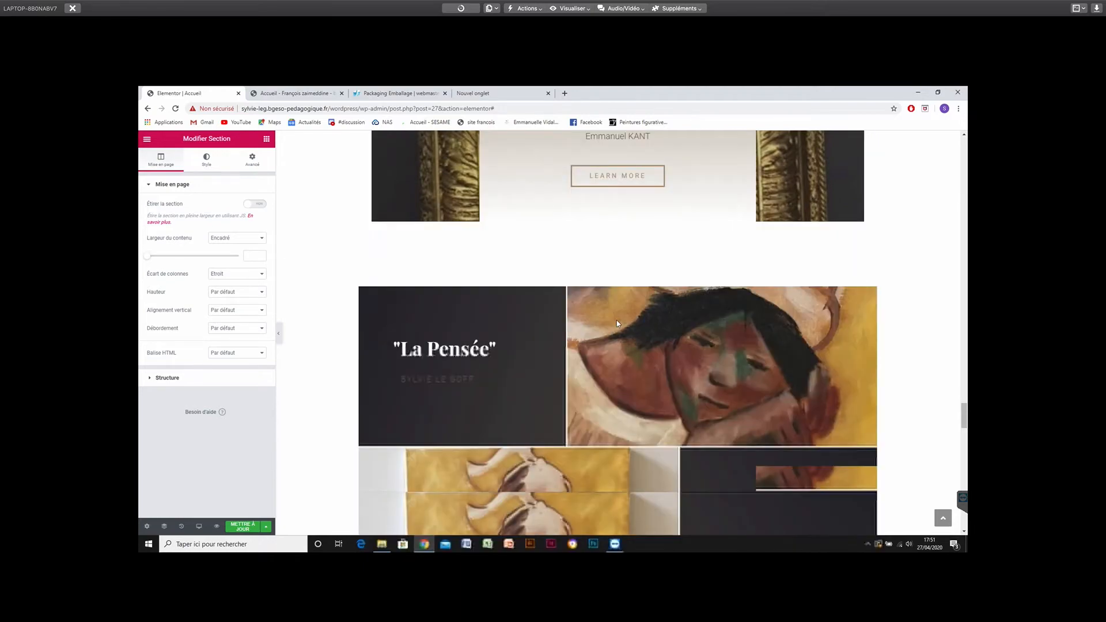
Add a new empty section with four equal columns at the end of the page, below the Contactez-nous map section.
scroll(617, 323, "down", 10)
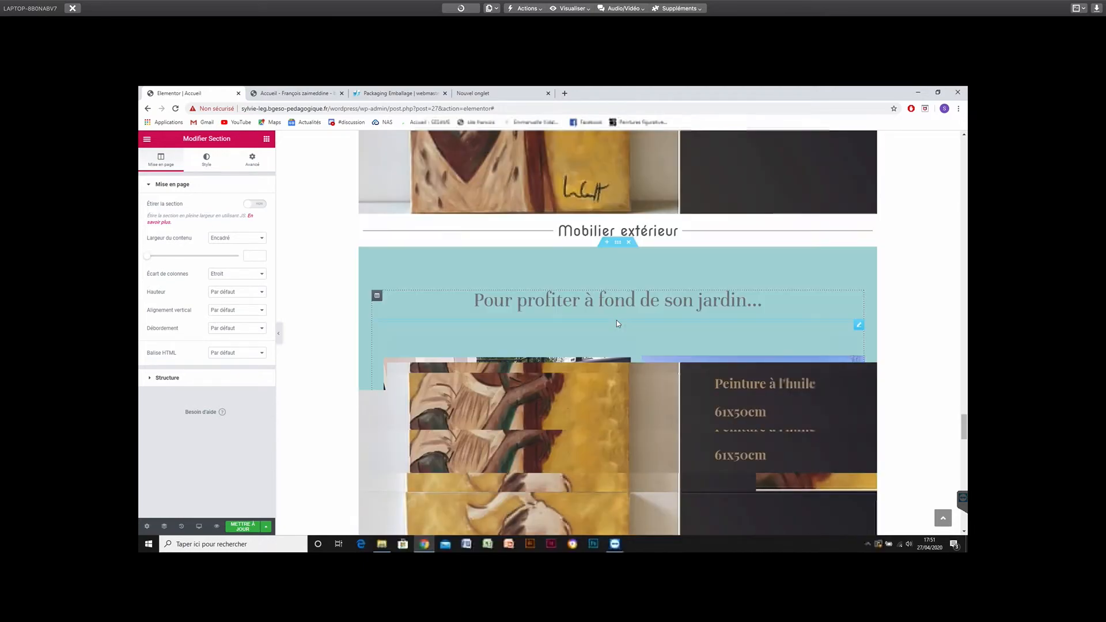
scroll(617, 323, "down", 4)
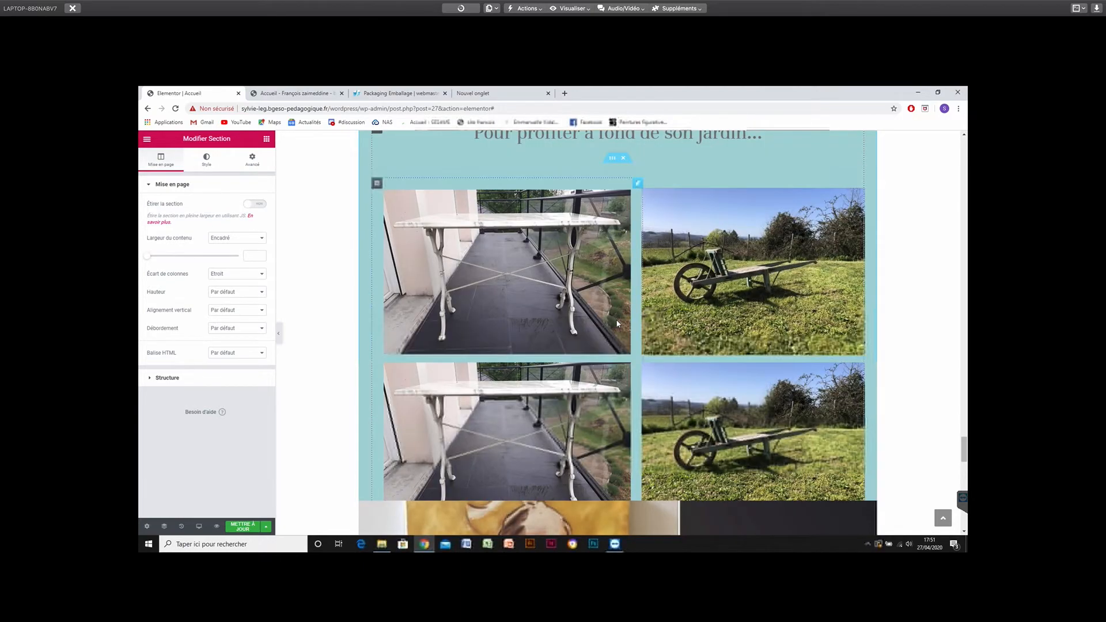
scroll(616, 323, "down", 6)
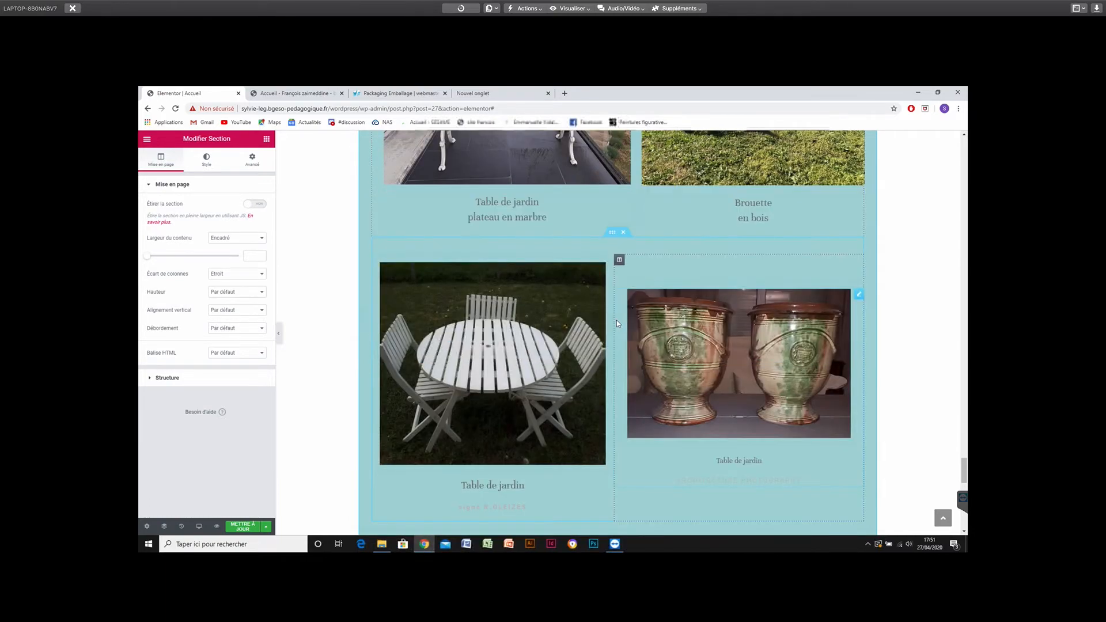
scroll(617, 323, "down", 15)
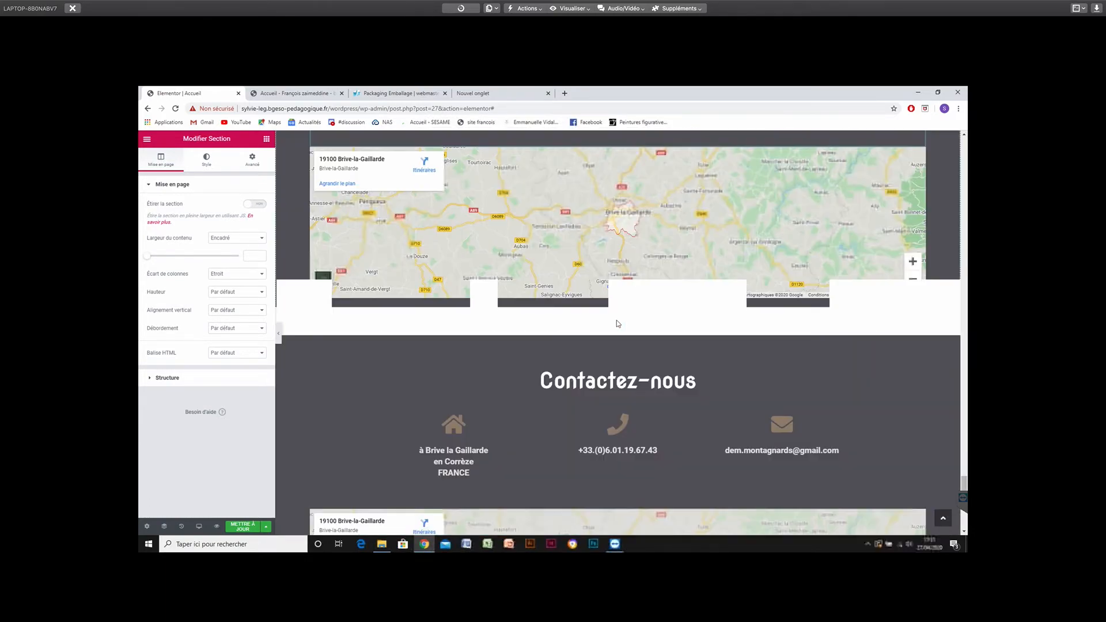
scroll(617, 323, "down", 2)
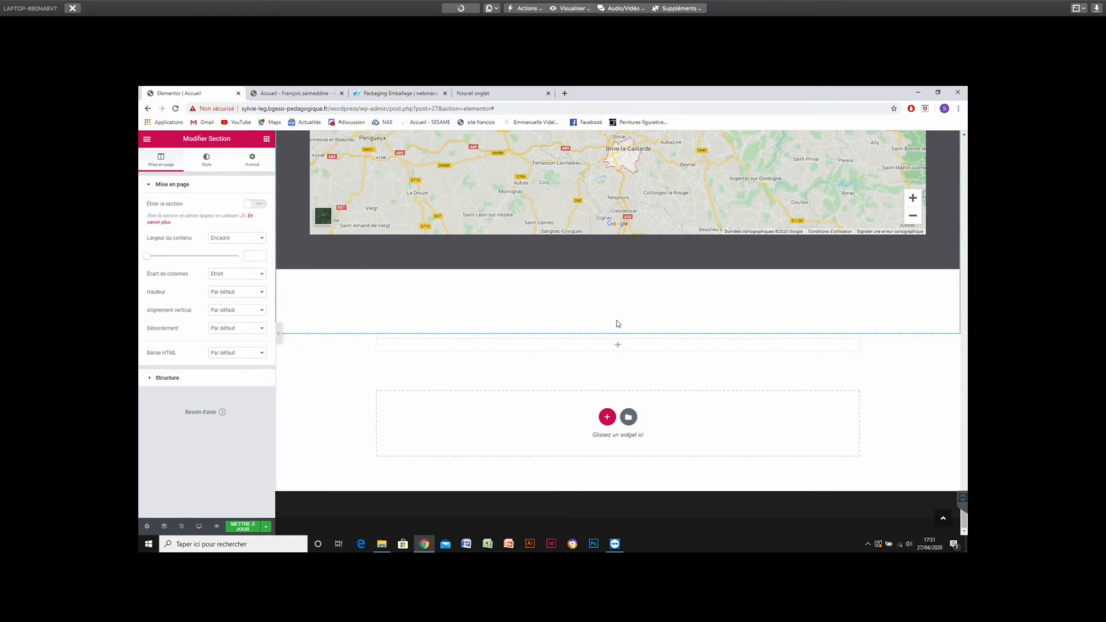
left_click(267, 141)
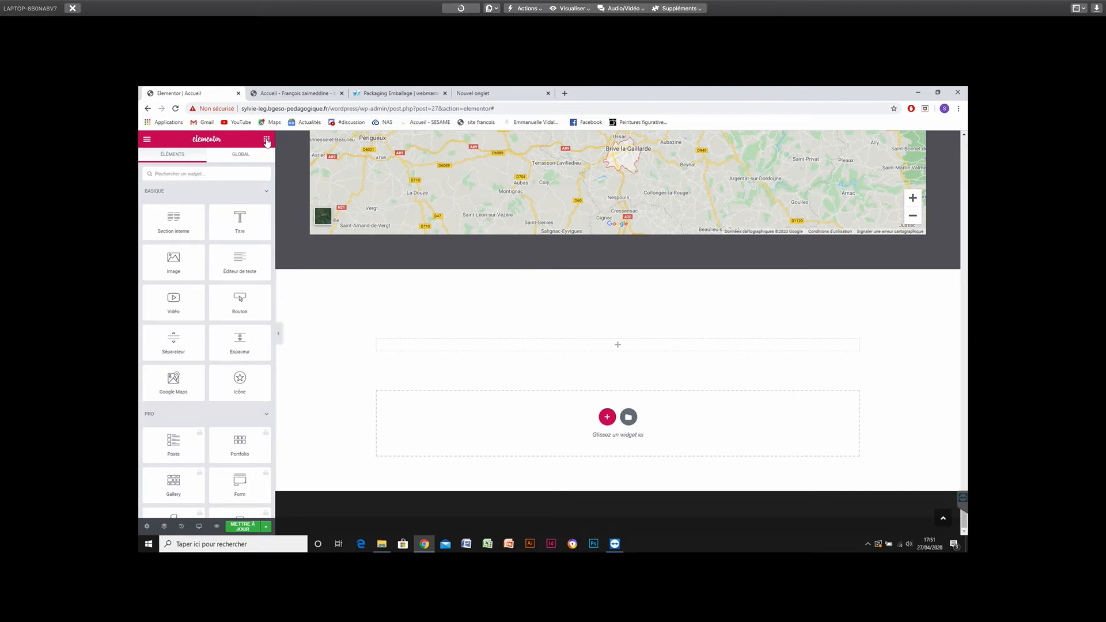
left_click(607, 418)
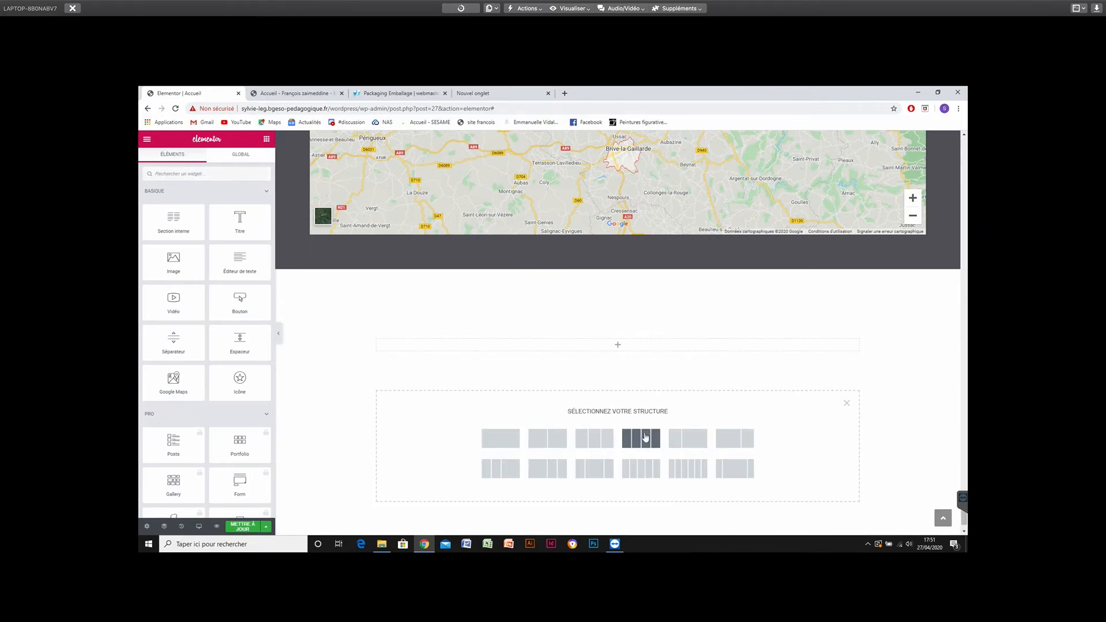
left_click(643, 438)
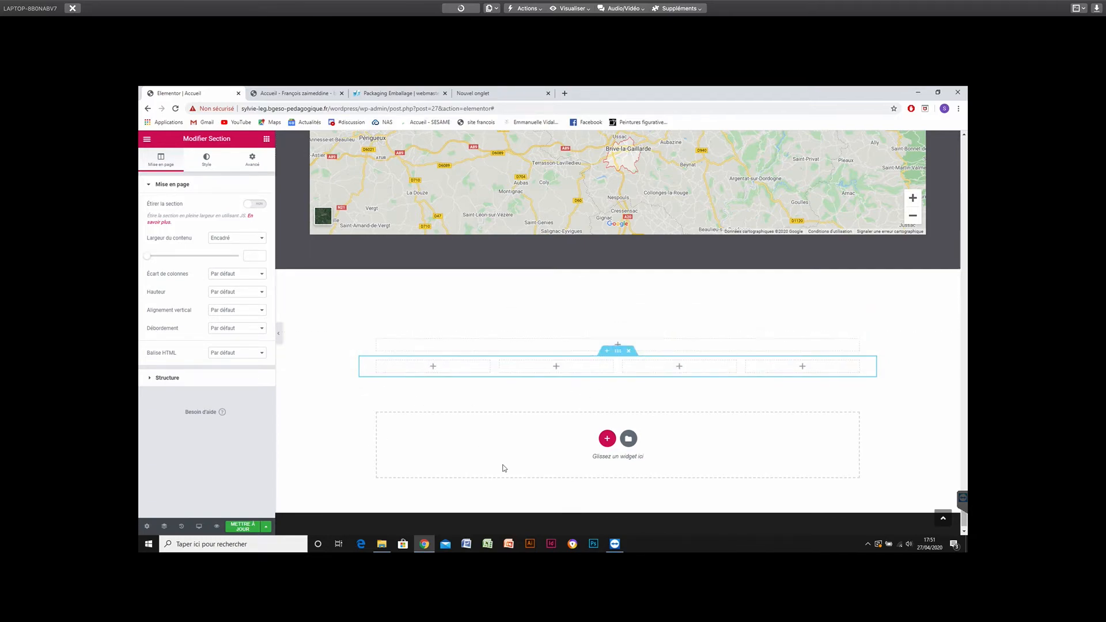
Move the empty four-column section up the page to just below the Mobilier extérieur heading.
left_click_drag(617, 351, 875, 150)
left_click_drag(503, 465, 503, 468)
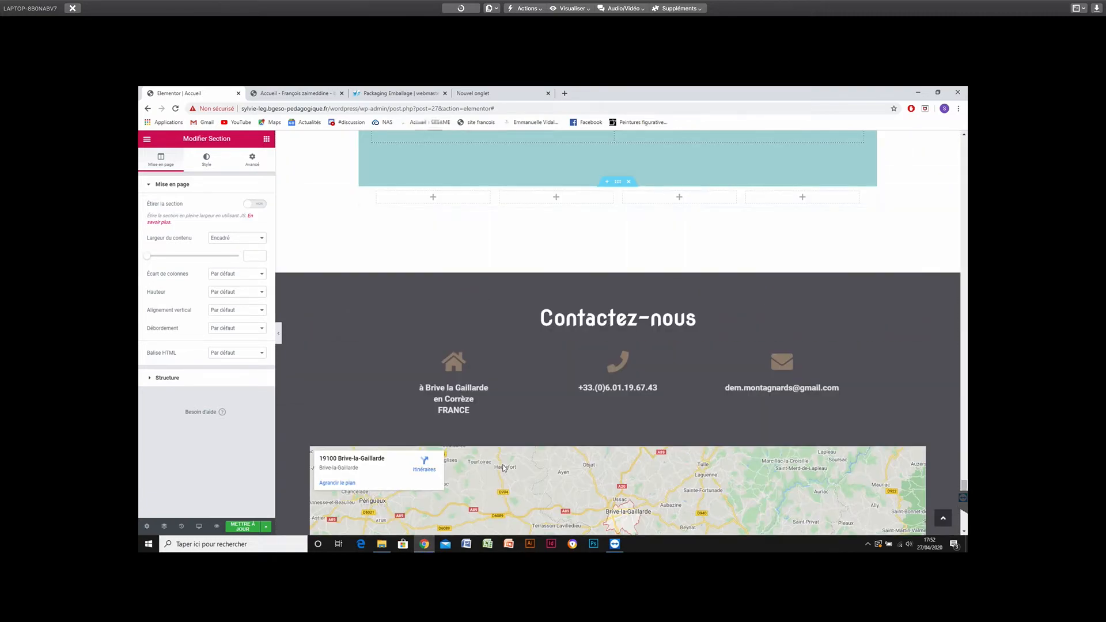
scroll(502, 465, "up", 4)
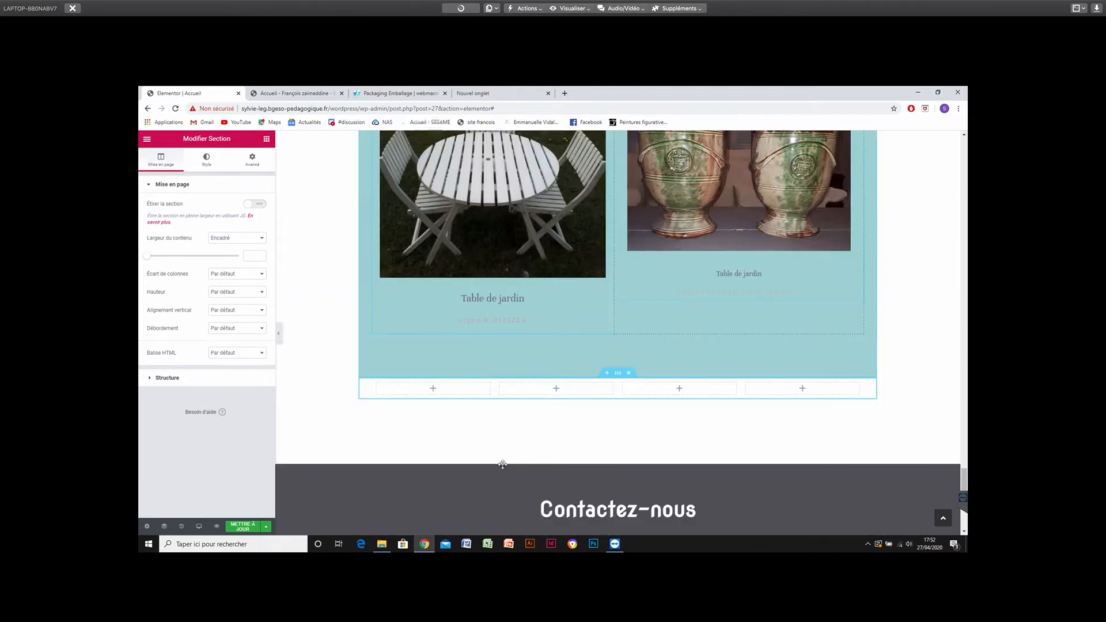
scroll(502, 466, "up", 3)
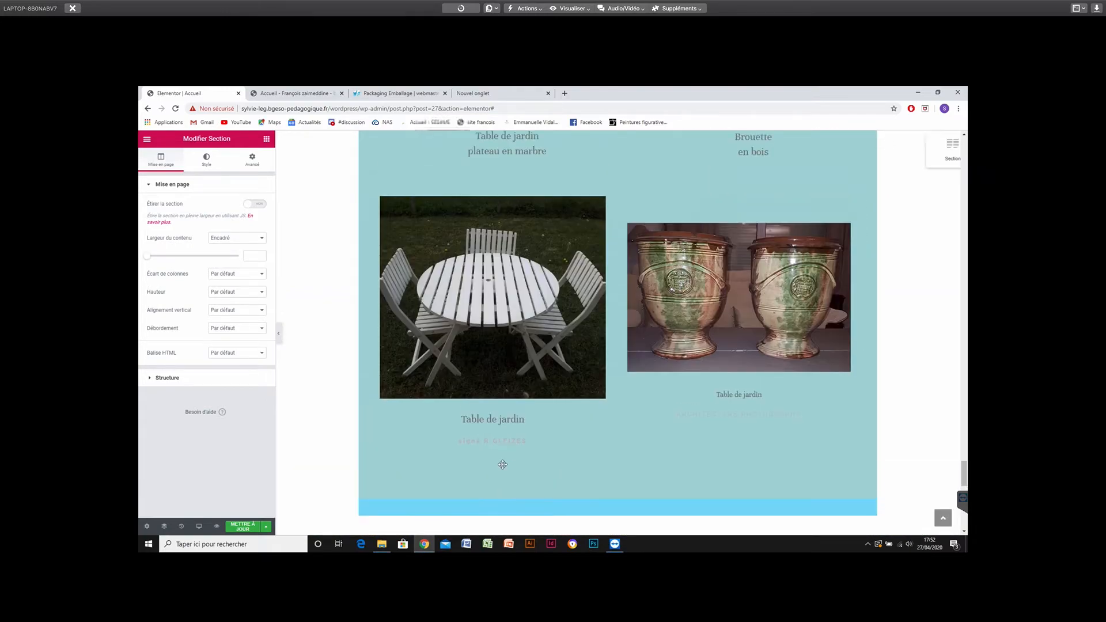
scroll(502, 465, "up", 2)
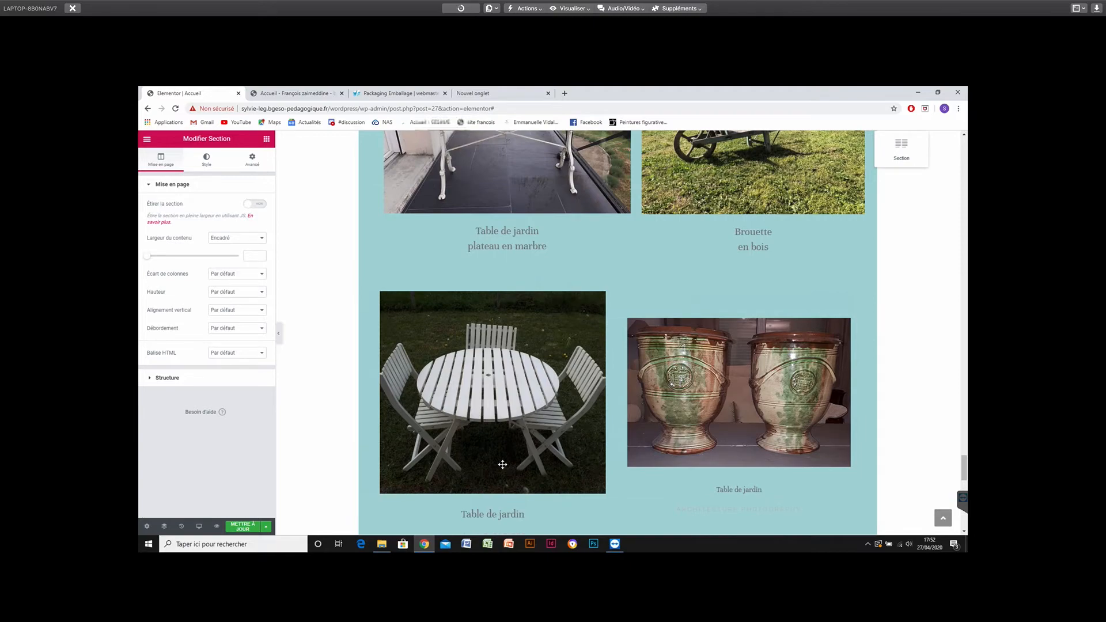
scroll(503, 465, "up", 1)
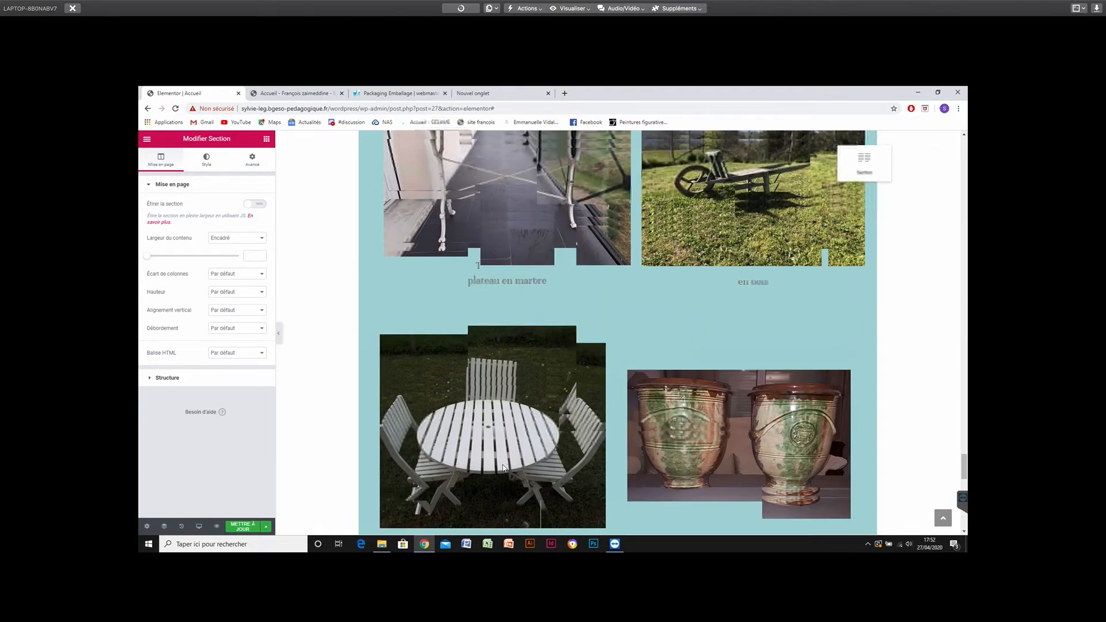
scroll(503, 467, "up", 4)
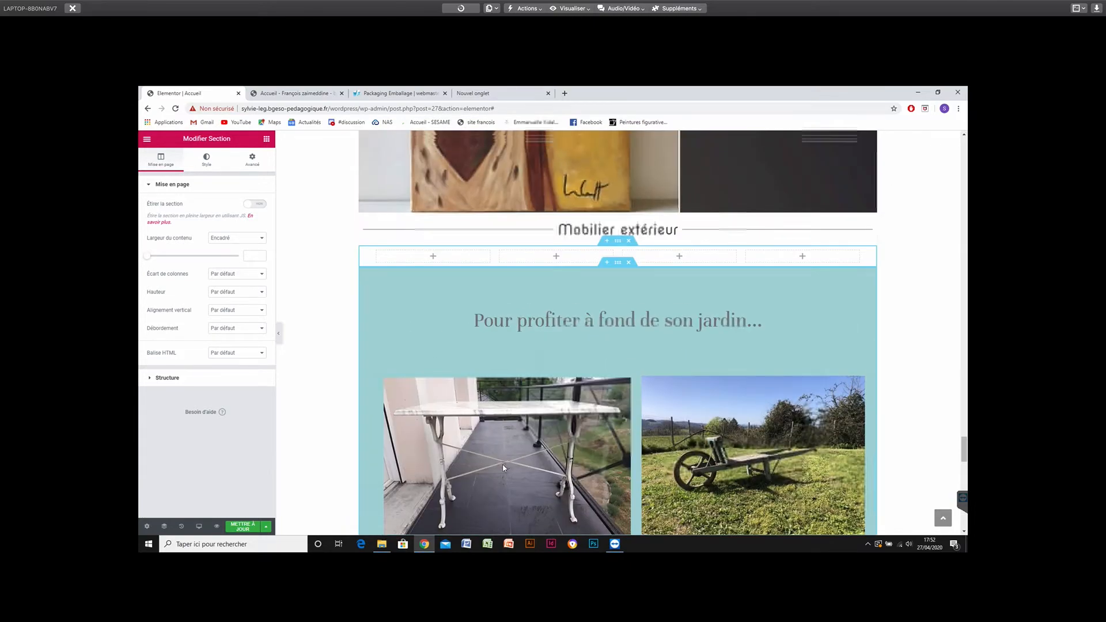
Move the empty four-column section further up, directly above the Peinture figuratif unique section.
scroll(504, 469, "up", 2)
left_click_drag(618, 254, 692, 141)
scroll(504, 470, "up", 7)
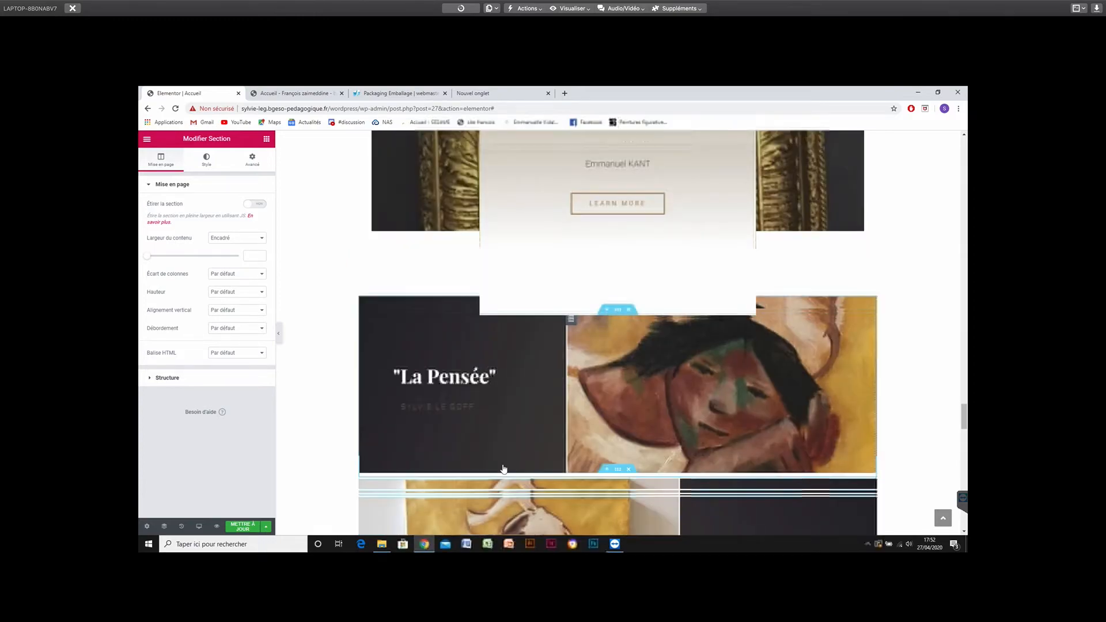
scroll(504, 470, "down", 5)
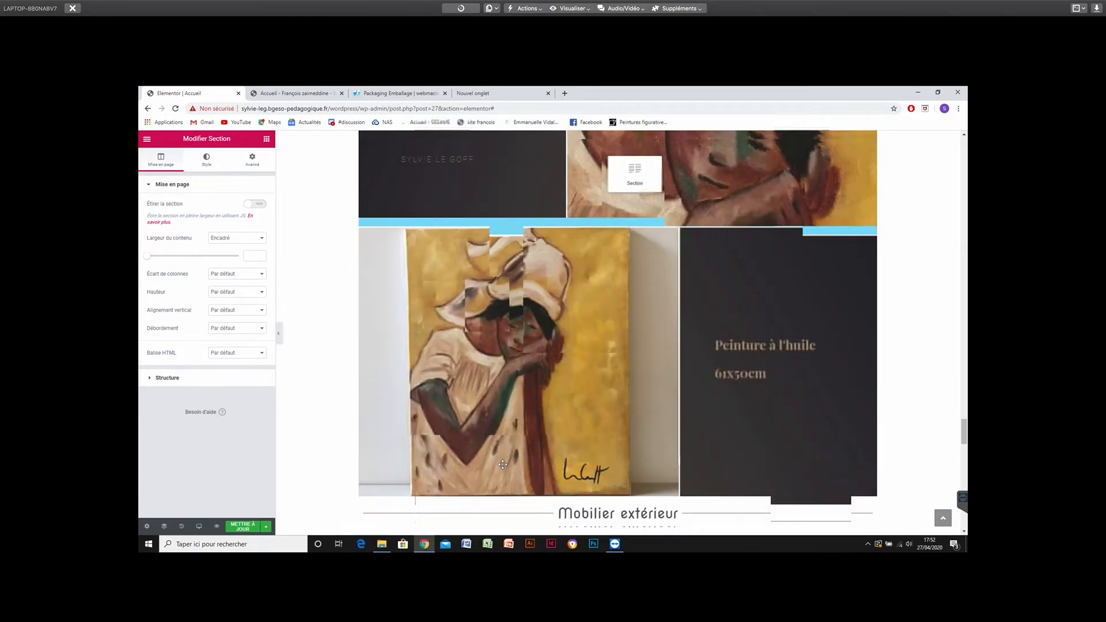
scroll(504, 470, "up", 7)
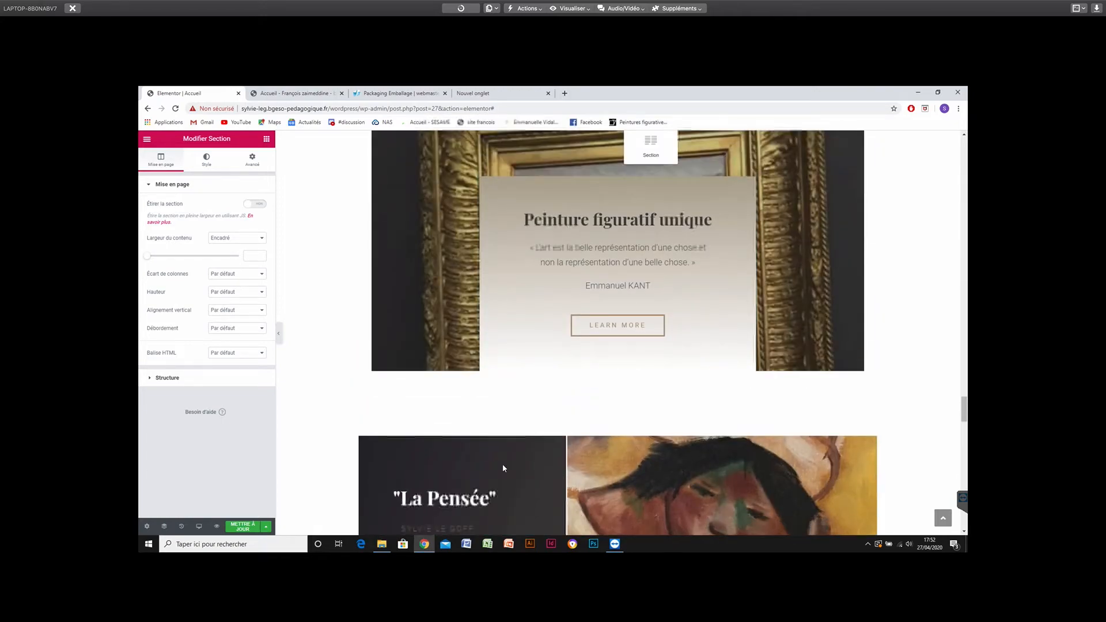
left_click_drag(503, 465, 503, 465)
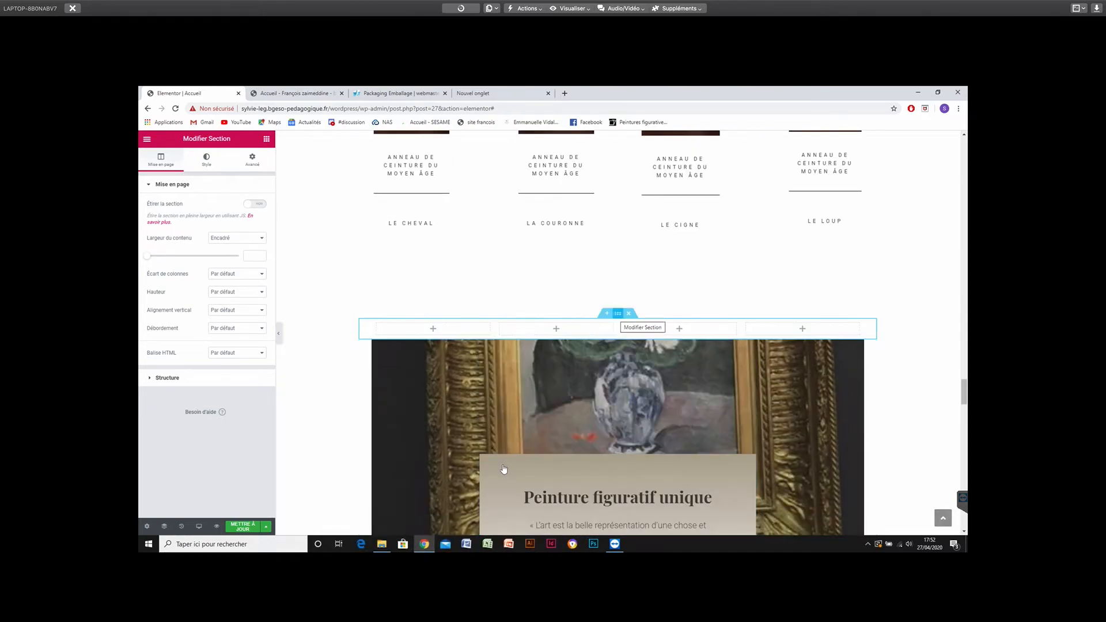
Move the empty four-column section between the Statuettes section and the medieval belt ring section.
mouse_move(618, 314)
left_mouse_down()
mouse_move(616, 268)
mouse_move(630, 274)
left_mouse_up()
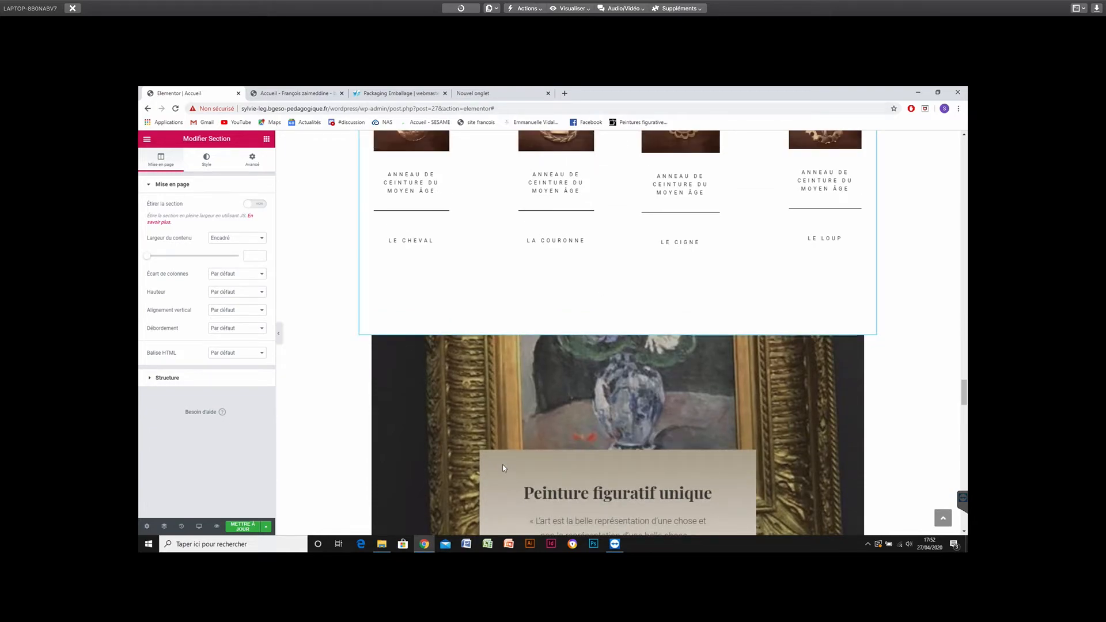
scroll(503, 468, "up", 1)
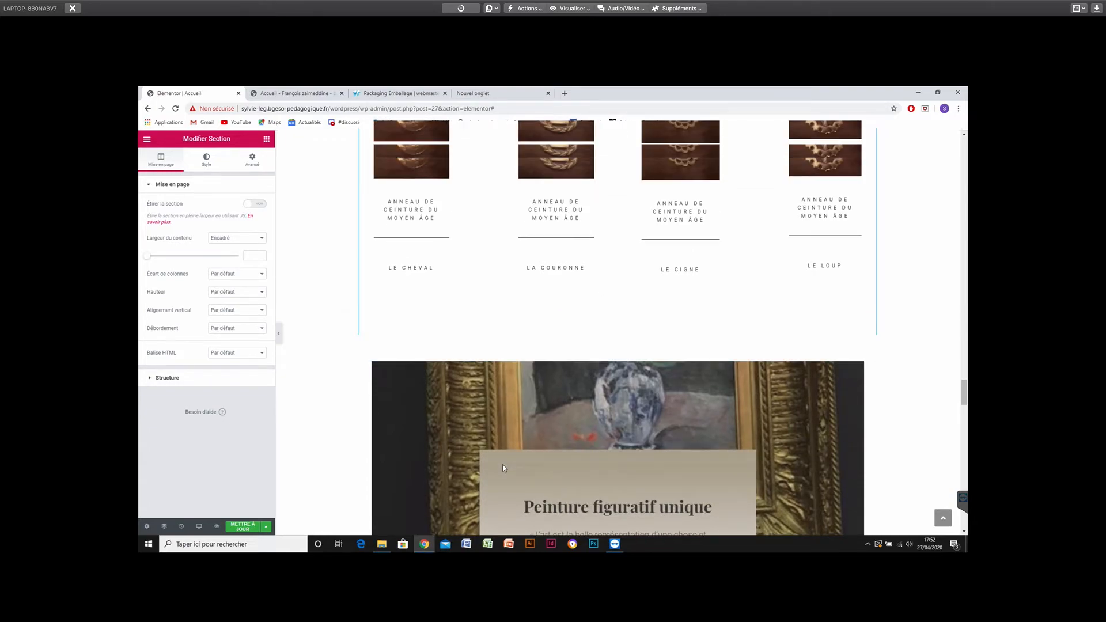
scroll(504, 467, "up", 3)
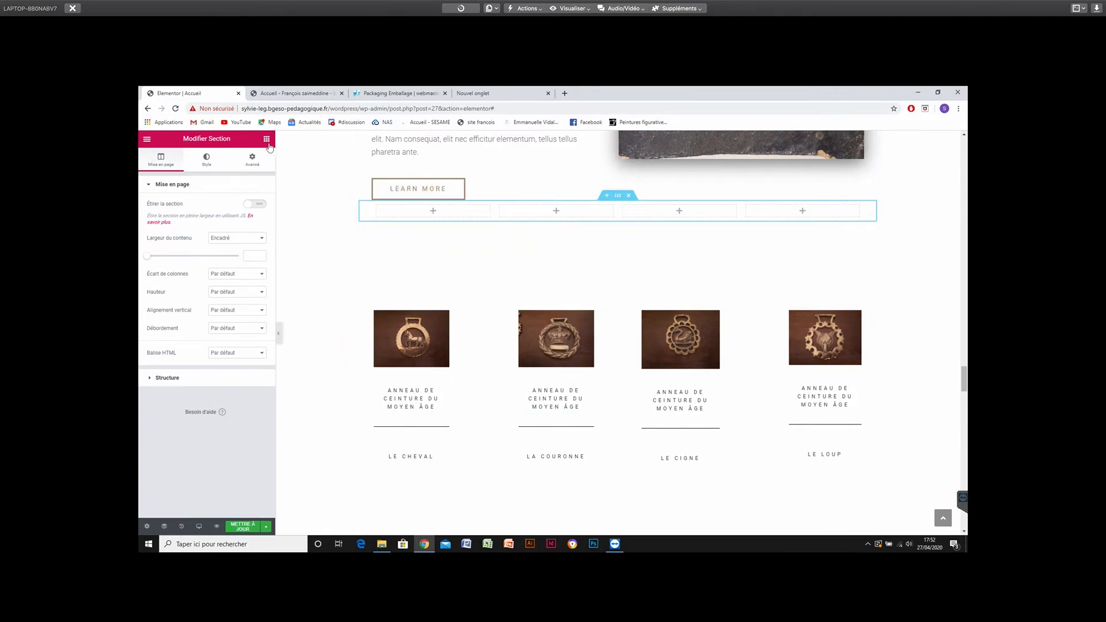
Place an Image widget in each of the four columns of the new section below Statuettes.
left_click(433, 211)
left_click_drag(173, 259, 438, 212)
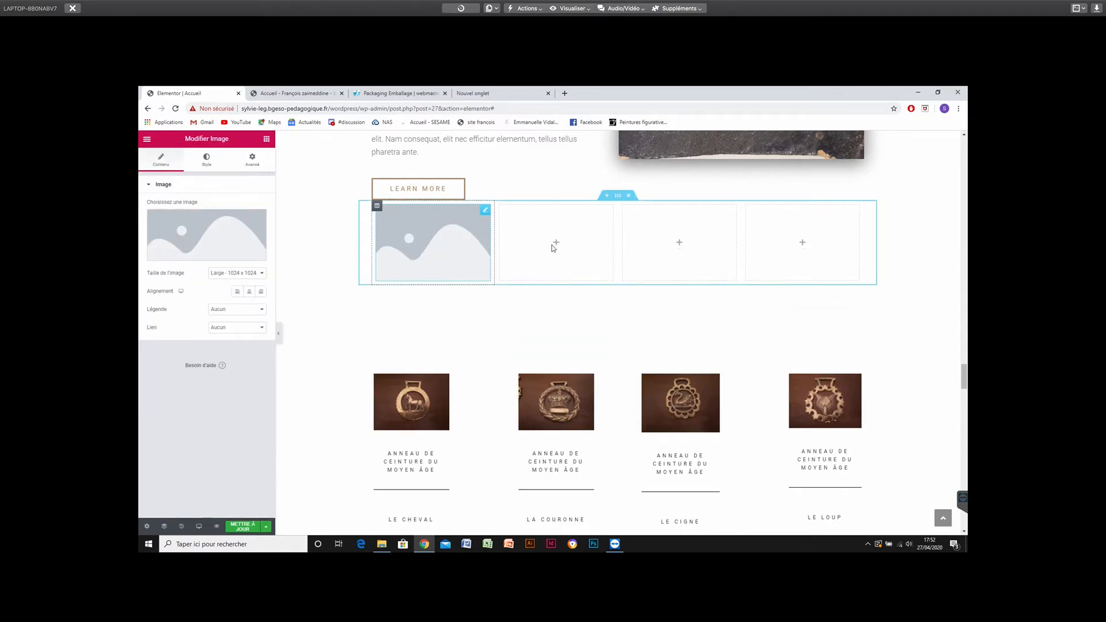
left_click(267, 140)
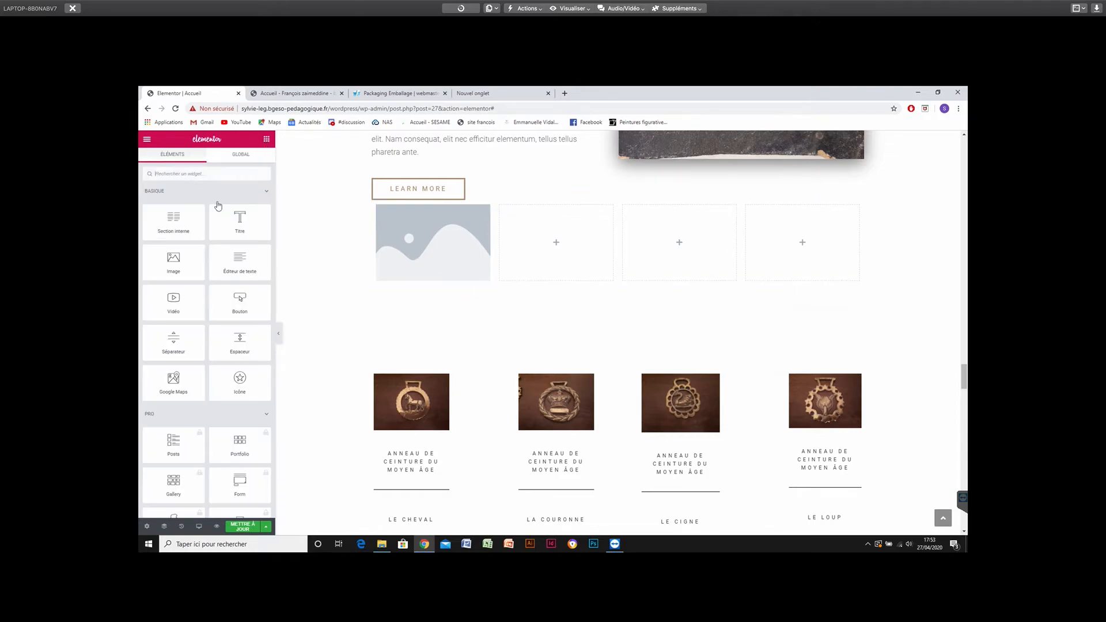
left_click_drag(175, 259, 557, 252)
left_click(267, 140)
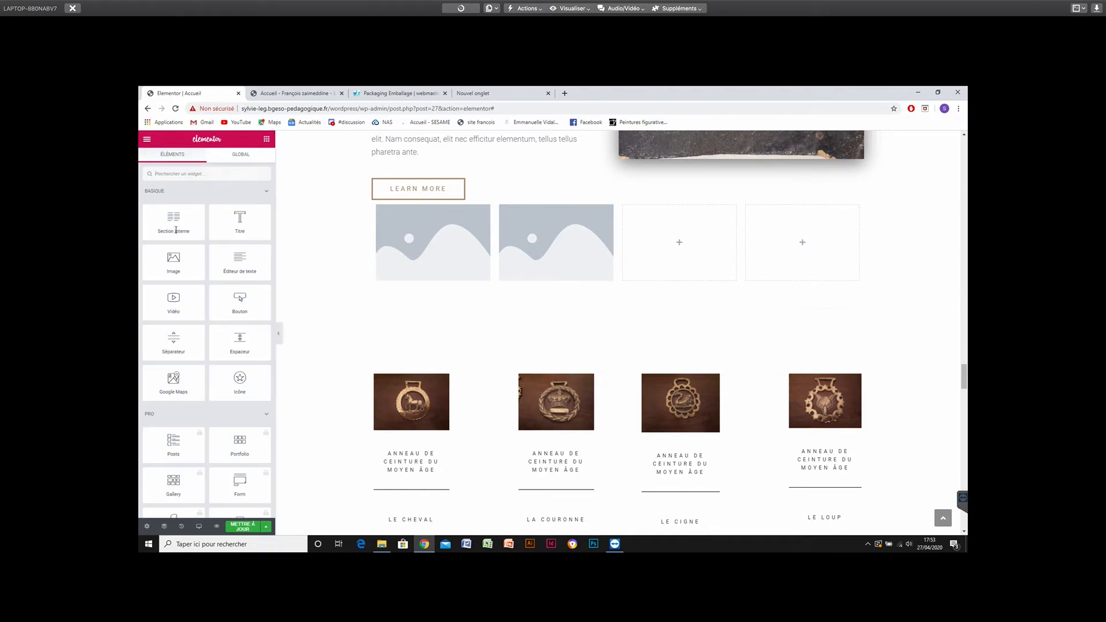
left_click_drag(173, 259, 680, 250)
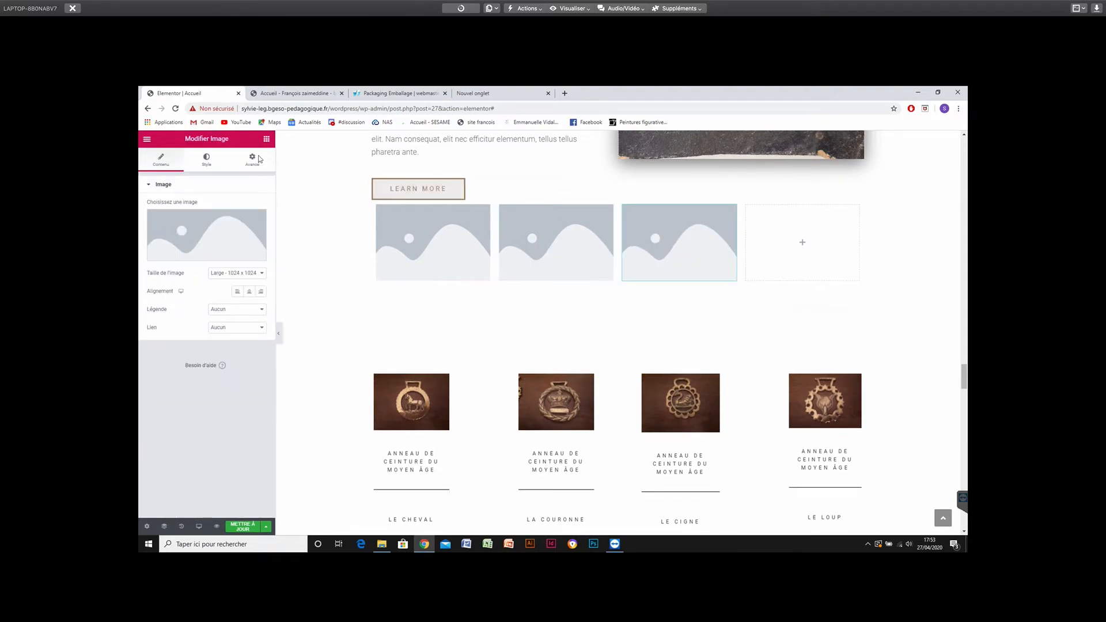
left_click(267, 140)
left_click_drag(173, 262, 808, 250)
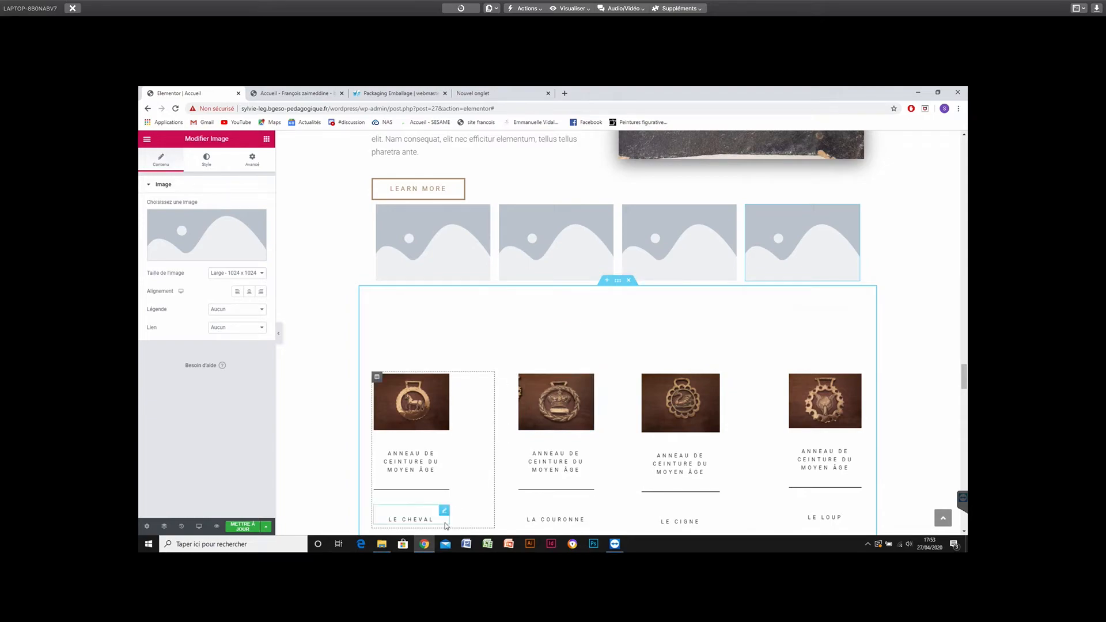
Try the Le cheval icon box under the first placeholder image, and return it to the belt ring section above the horse ring photo.
left_click_drag(445, 518, 446, 287)
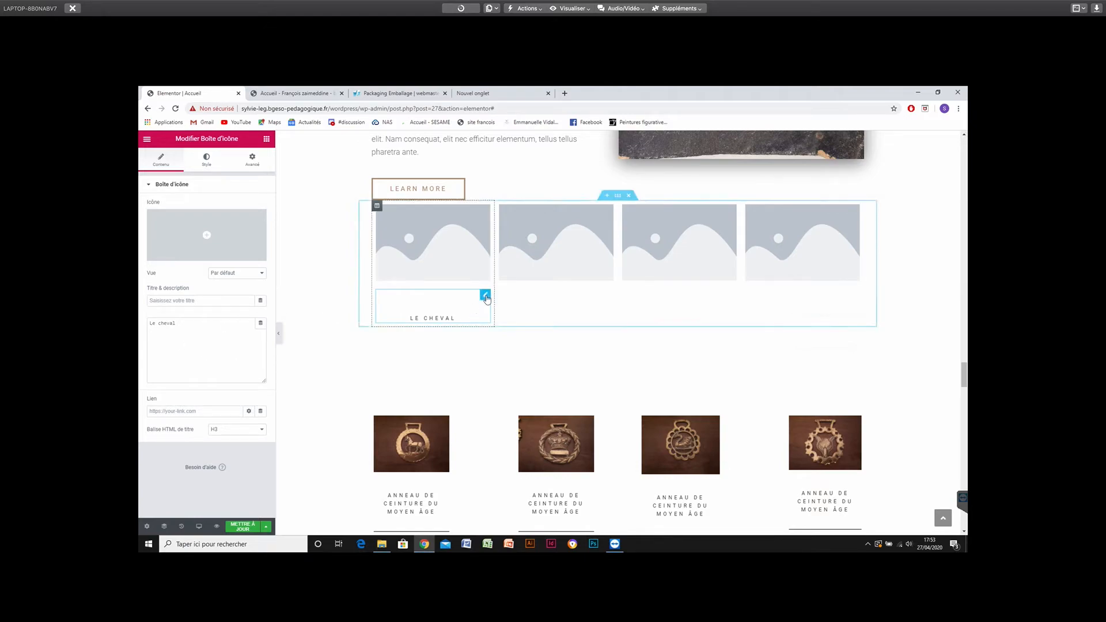
left_click_drag(486, 298, 397, 503)
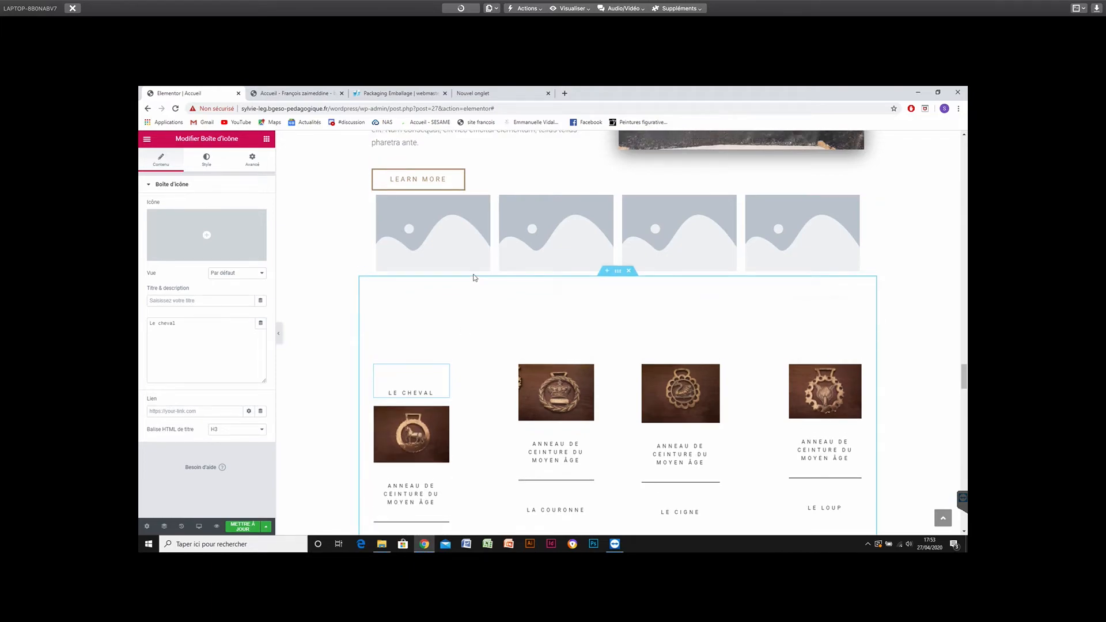
Examine how the placeholder image row sits against the Statuettes, belt ring and Les Deux Aigles sections.
scroll(475, 282, "up", 2)
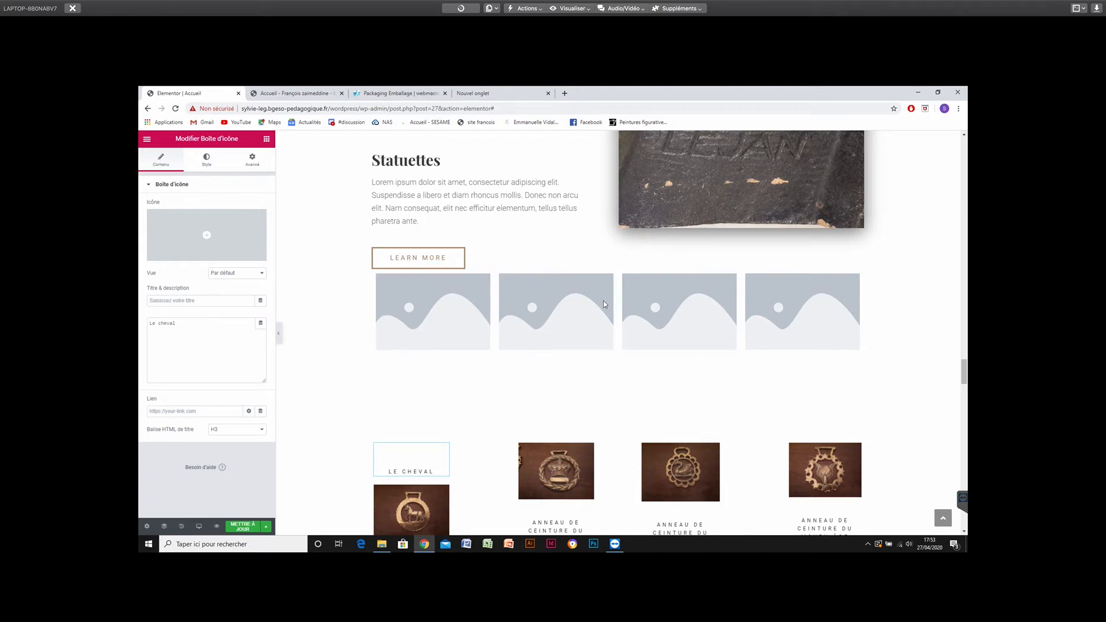
scroll(617, 301, "up", 2)
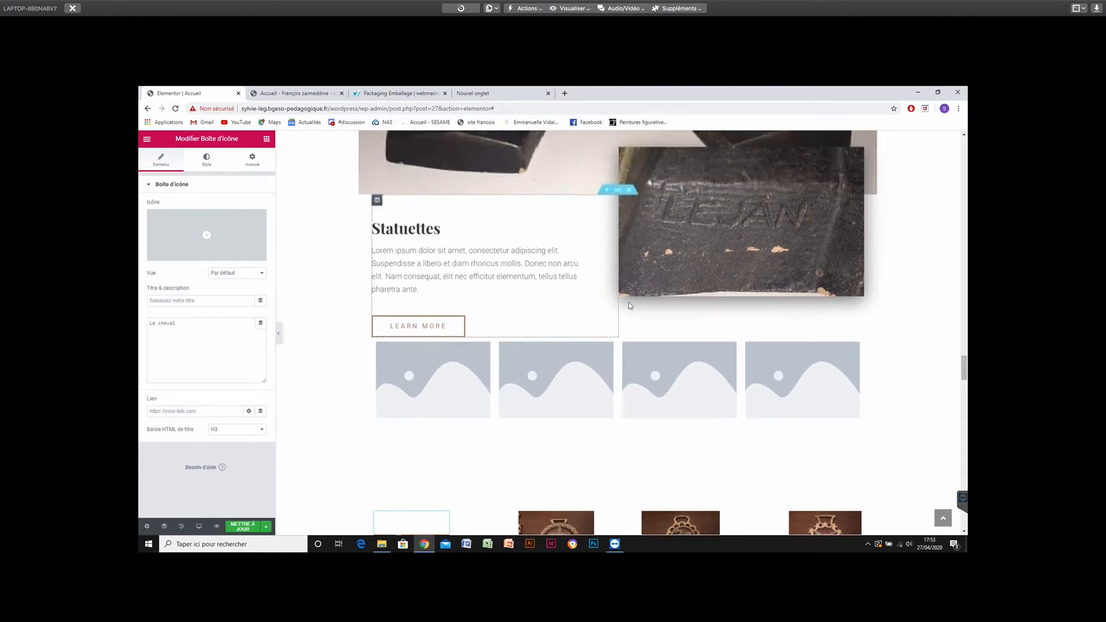
scroll(610, 377, "up", 2)
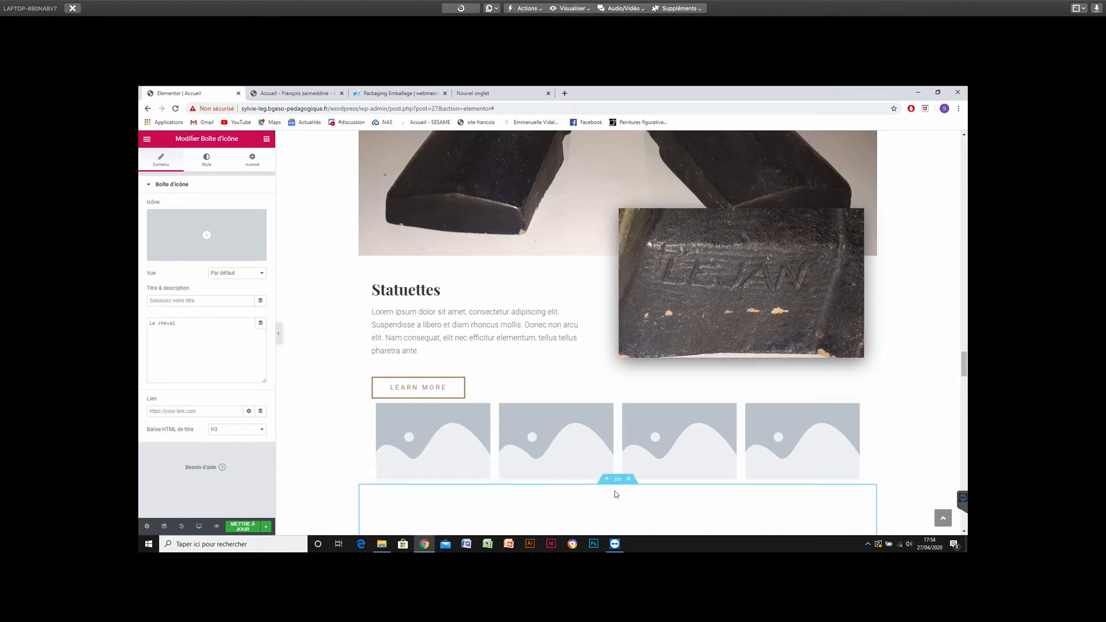
scroll(610, 438, "down", 4)
scroll(611, 442, "down", 1)
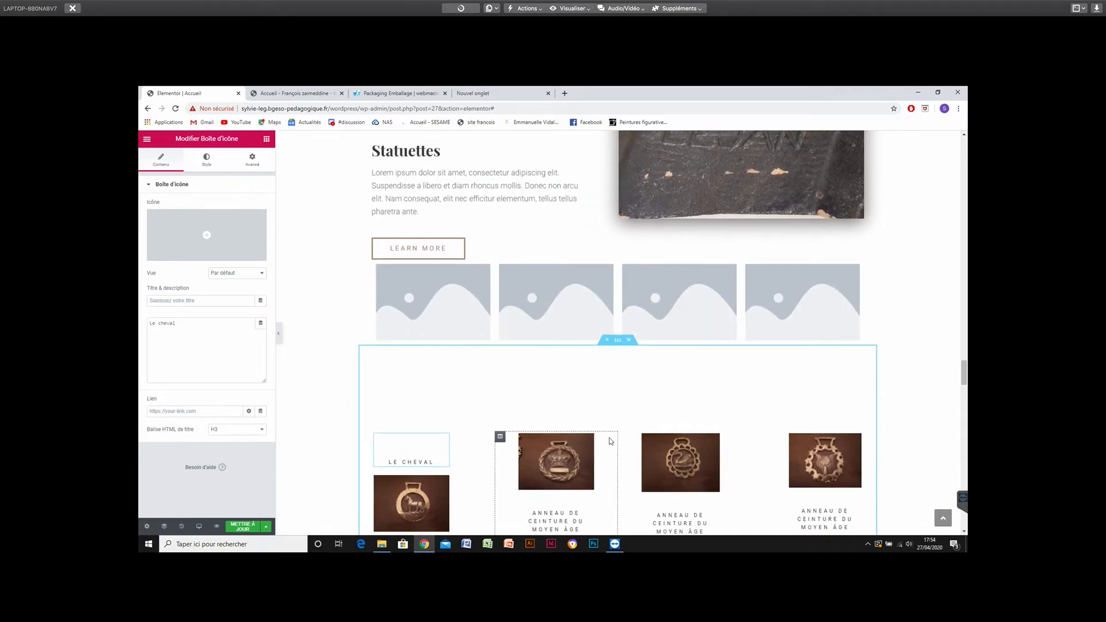
scroll(610, 442, "up", 8)
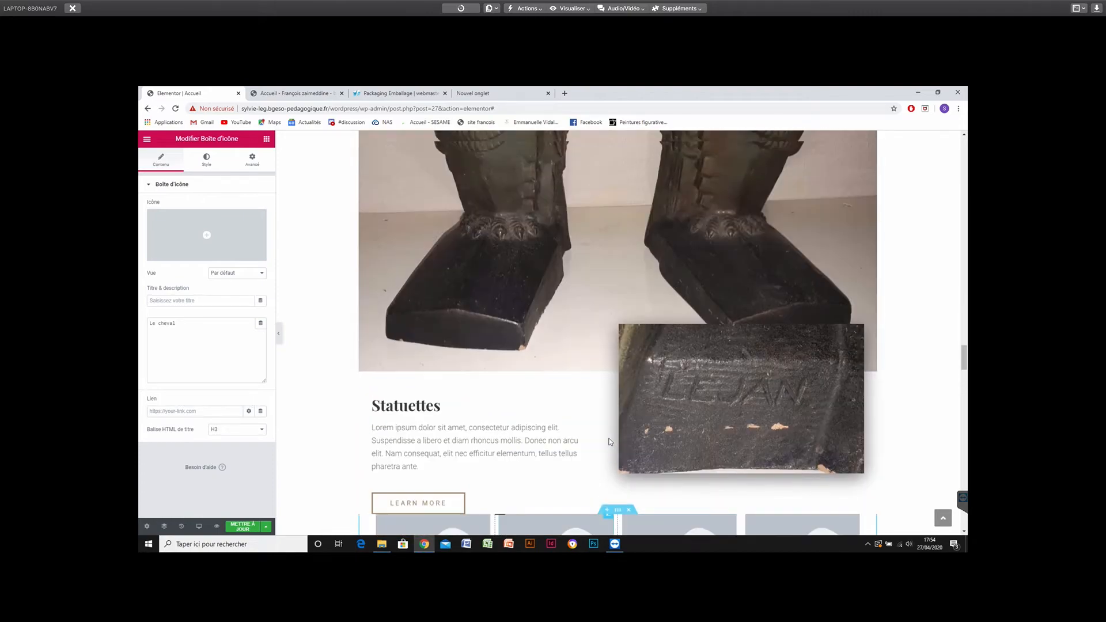
scroll(610, 441, "up", 15)
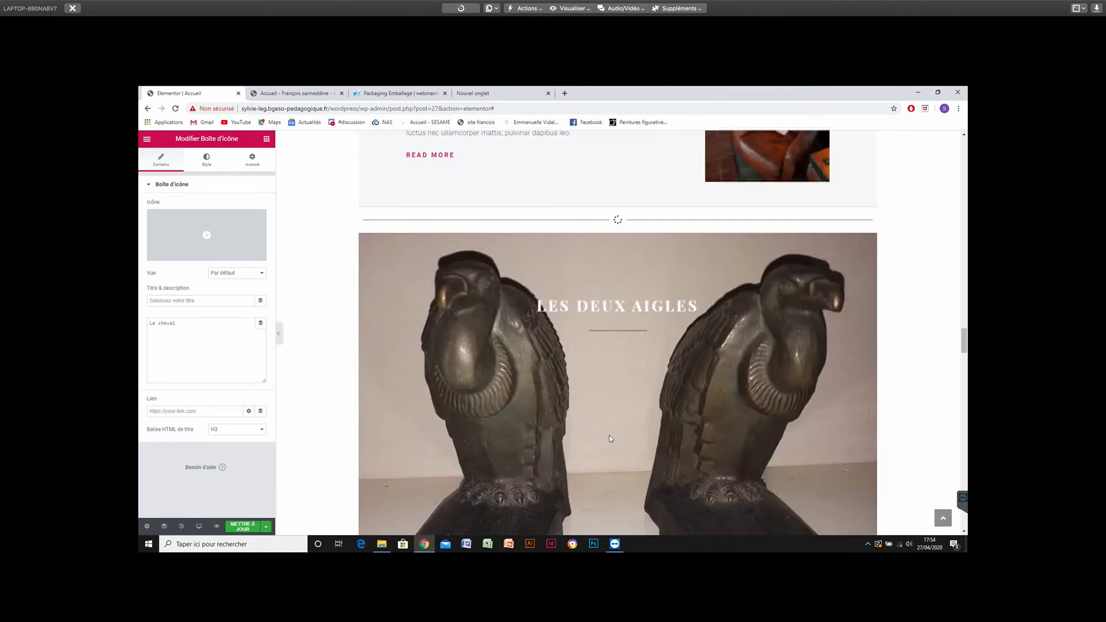
scroll(608, 428, "down", 4)
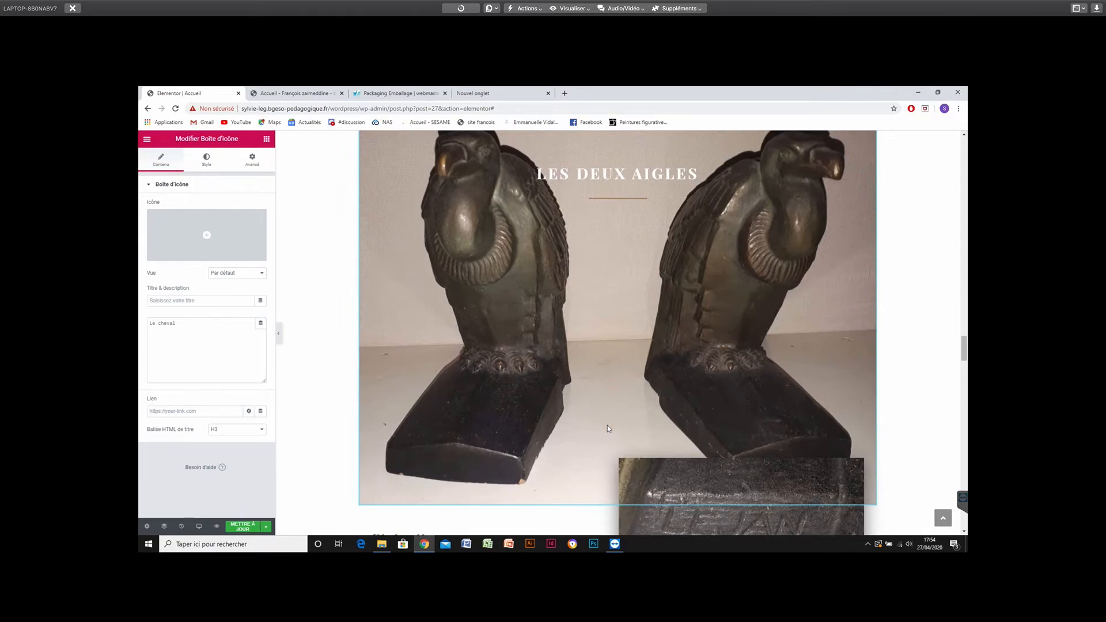
scroll(608, 428, "up", 1)
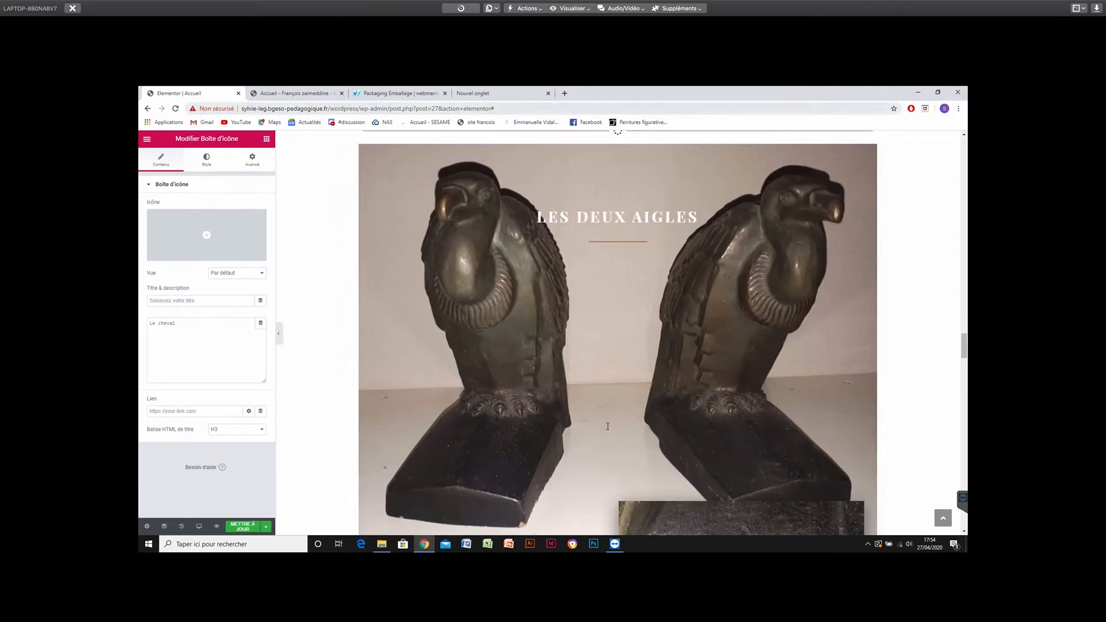
scroll(582, 261, "up", 6)
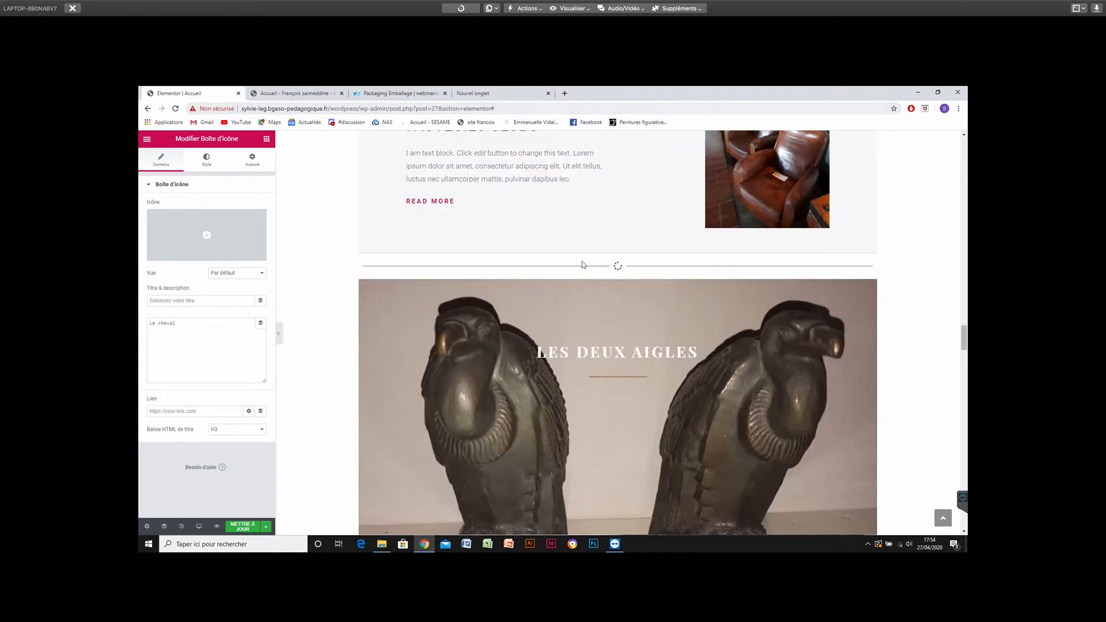
scroll(582, 265, "up", 5)
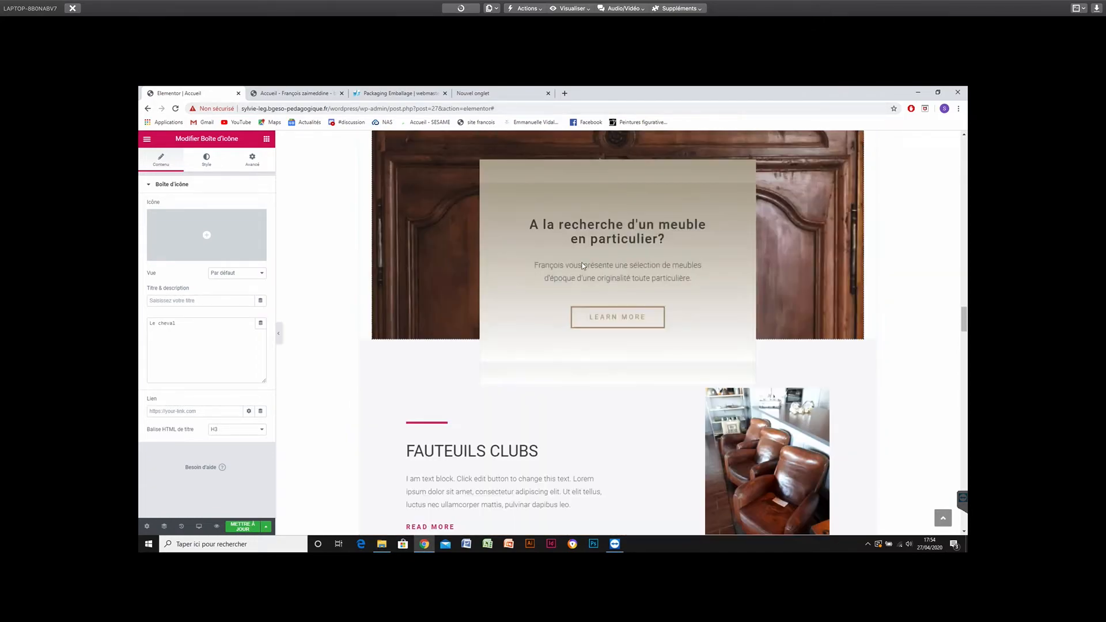
scroll(582, 265, "down", 5)
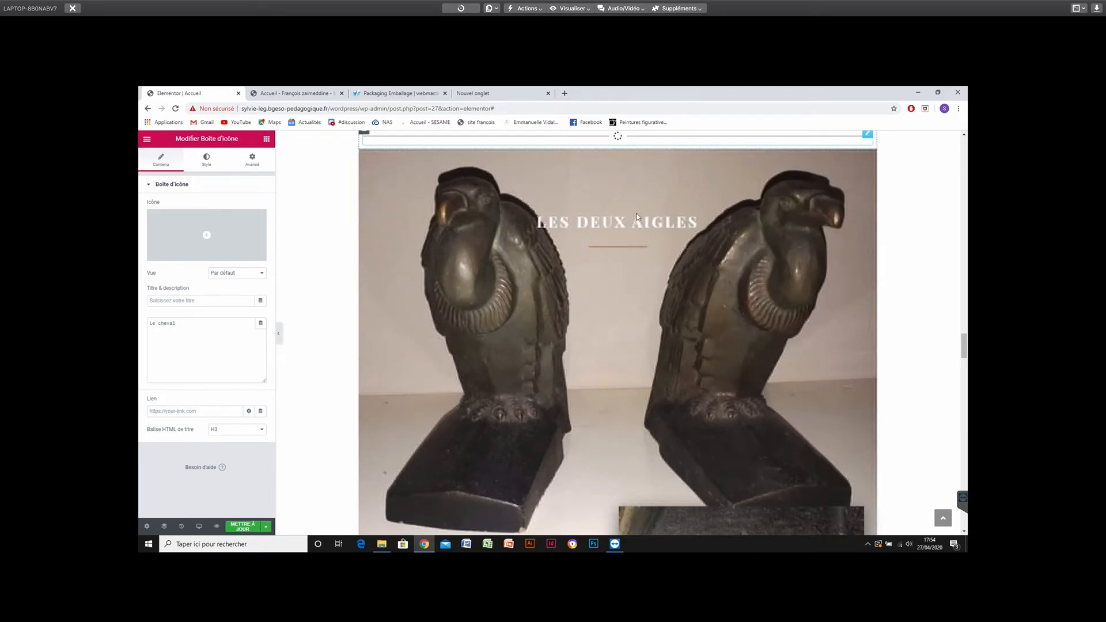
scroll(819, 285, "down", 8)
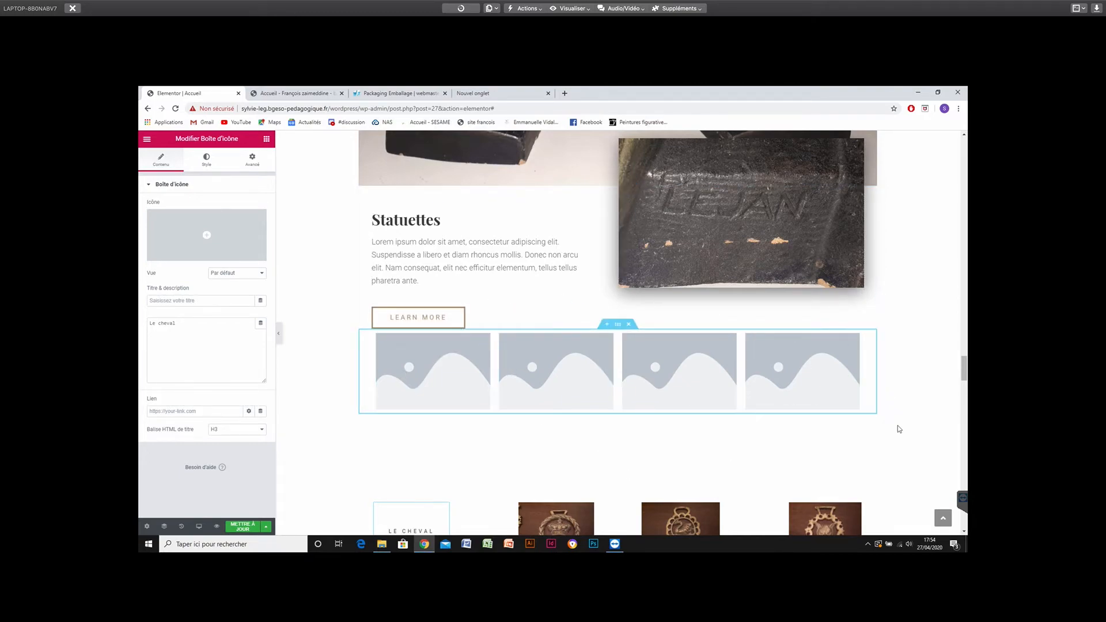
Move the empty single-column section from the end of the page to between the placeholder image row and the belt ring section.
left_click_drag(965, 372, 963, 523)
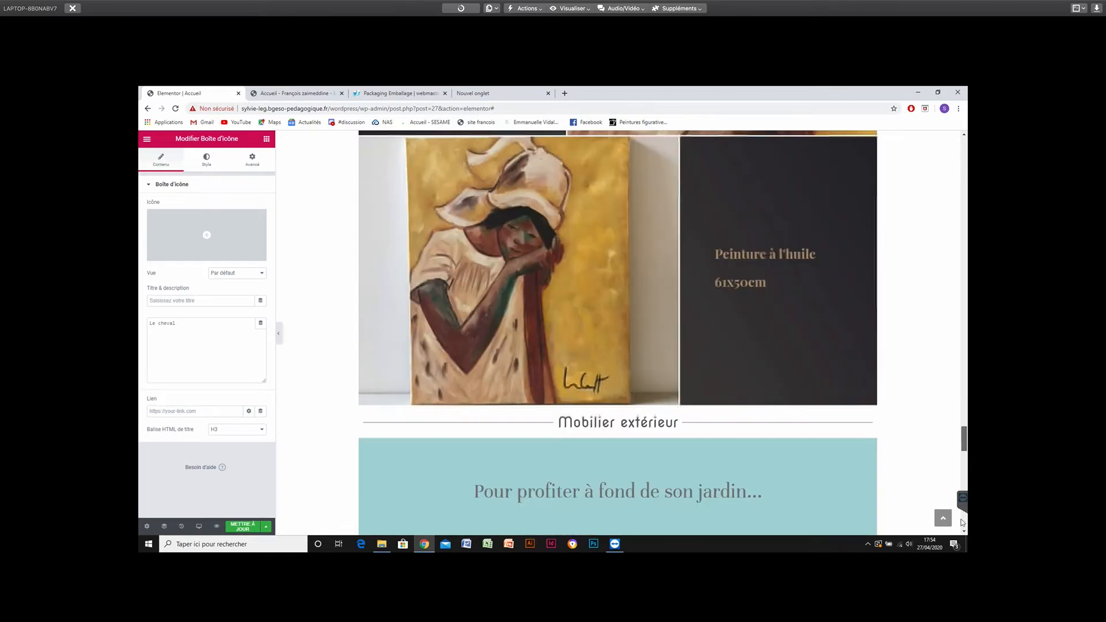
left_click(961, 521)
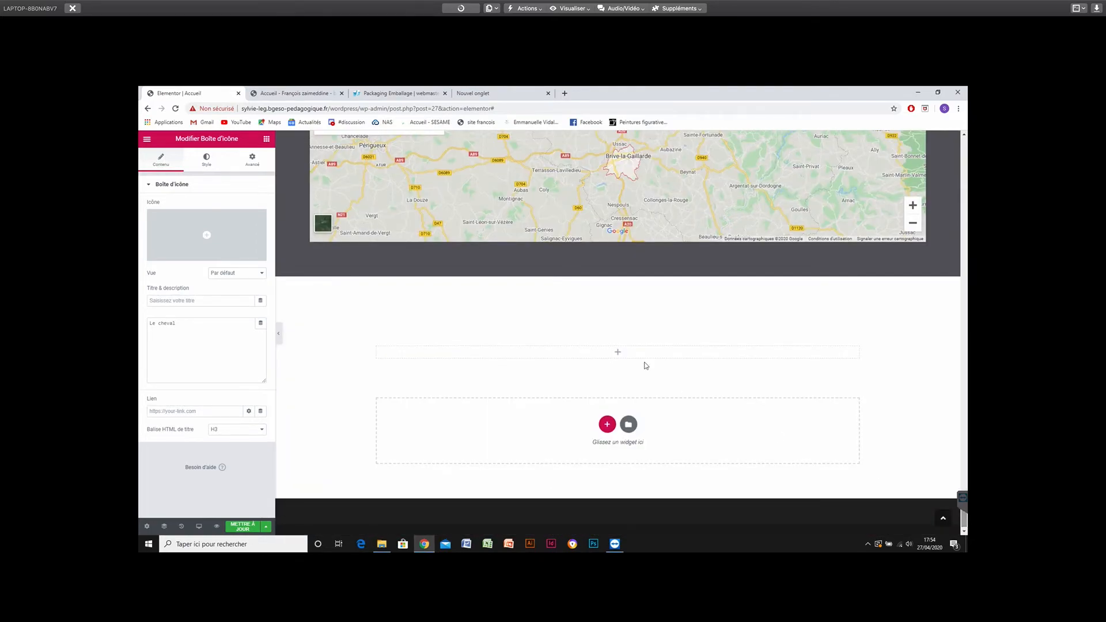
mouse_move(617, 340)
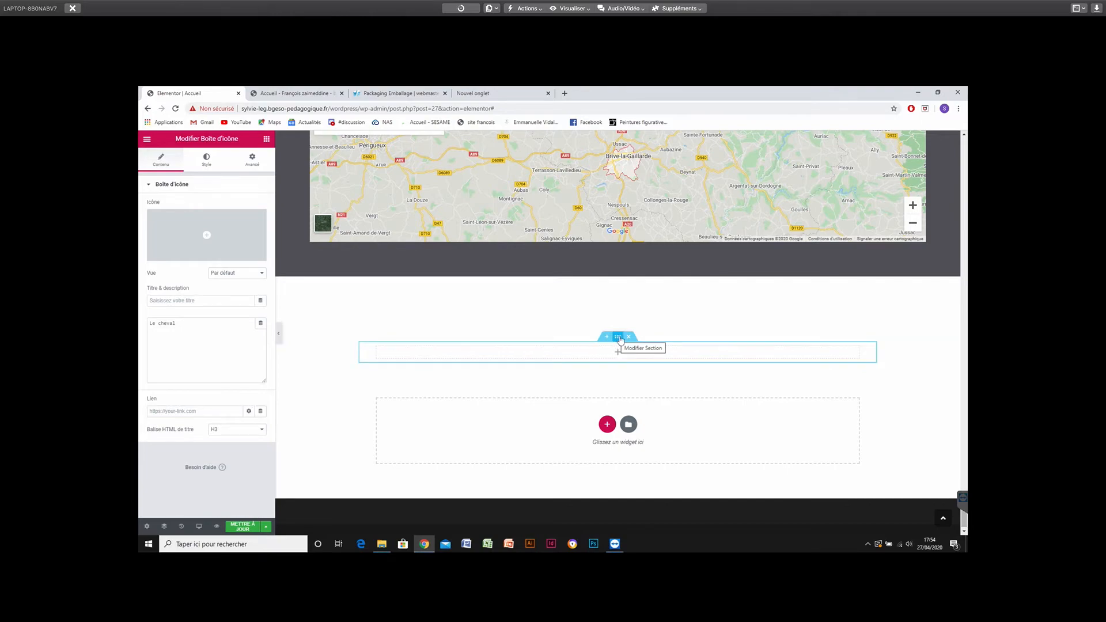
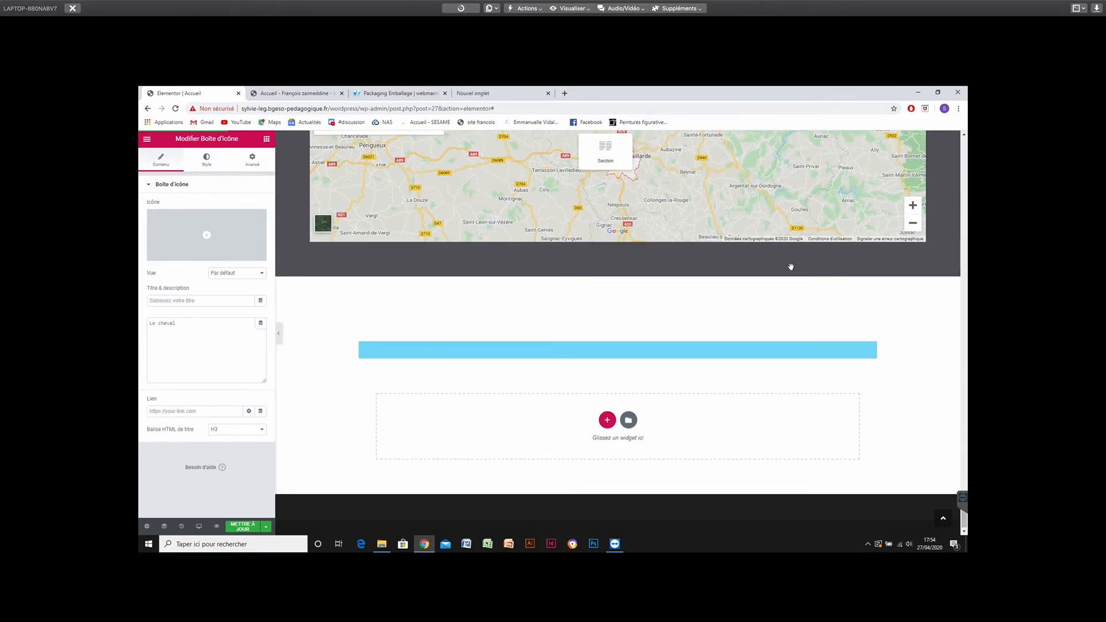
scroll(792, 271, "up", 2)
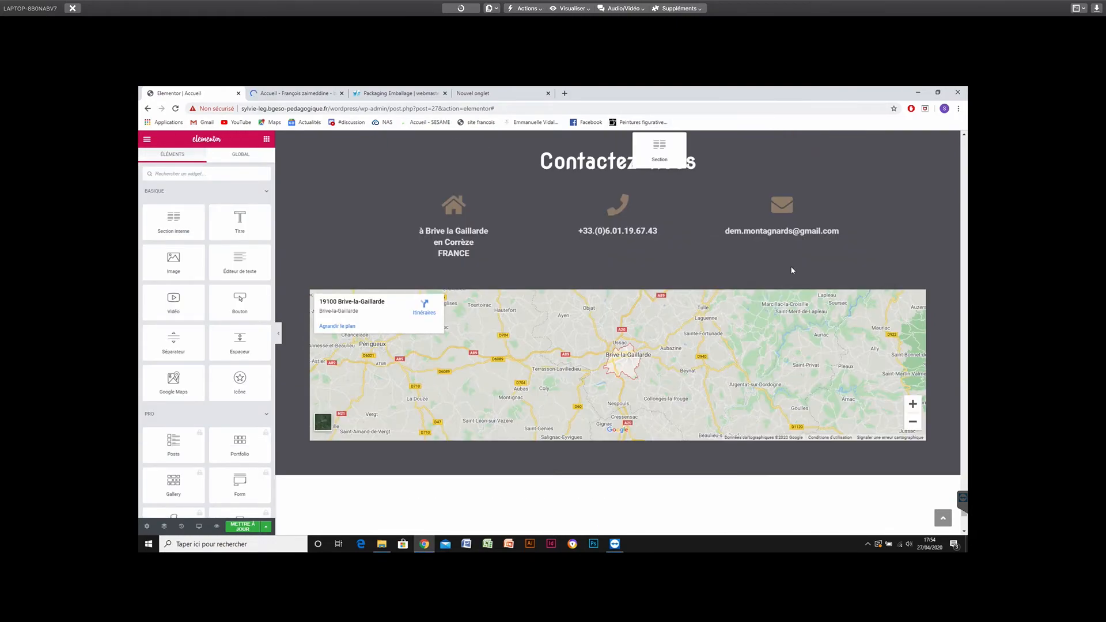
scroll(793, 271, "up", 3)
scroll(791, 271, "up", 2)
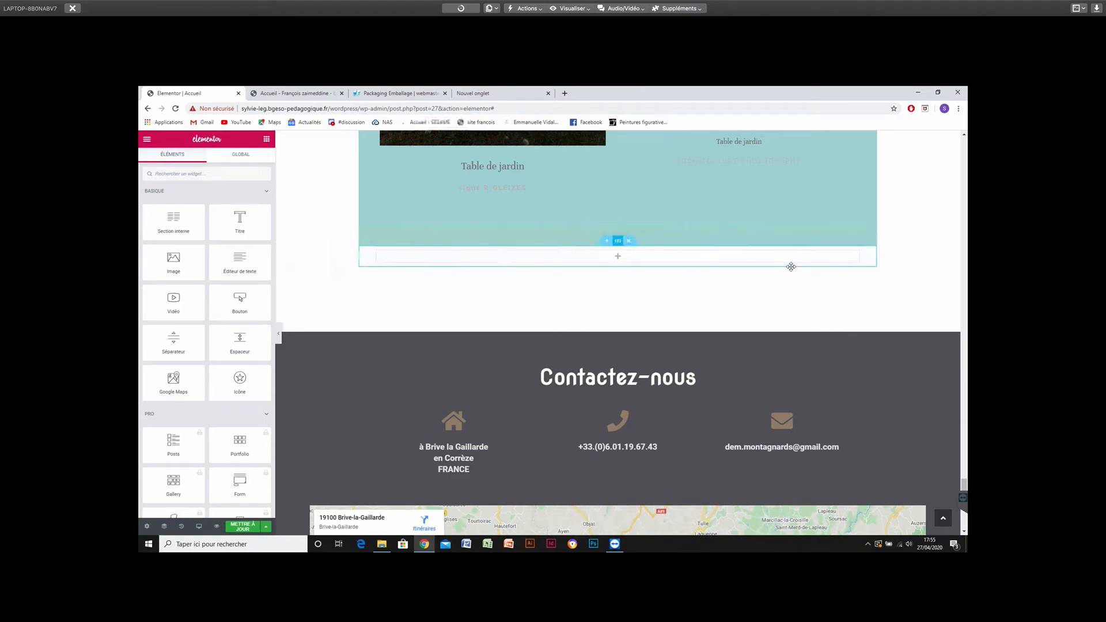
scroll(791, 266, "up", 10)
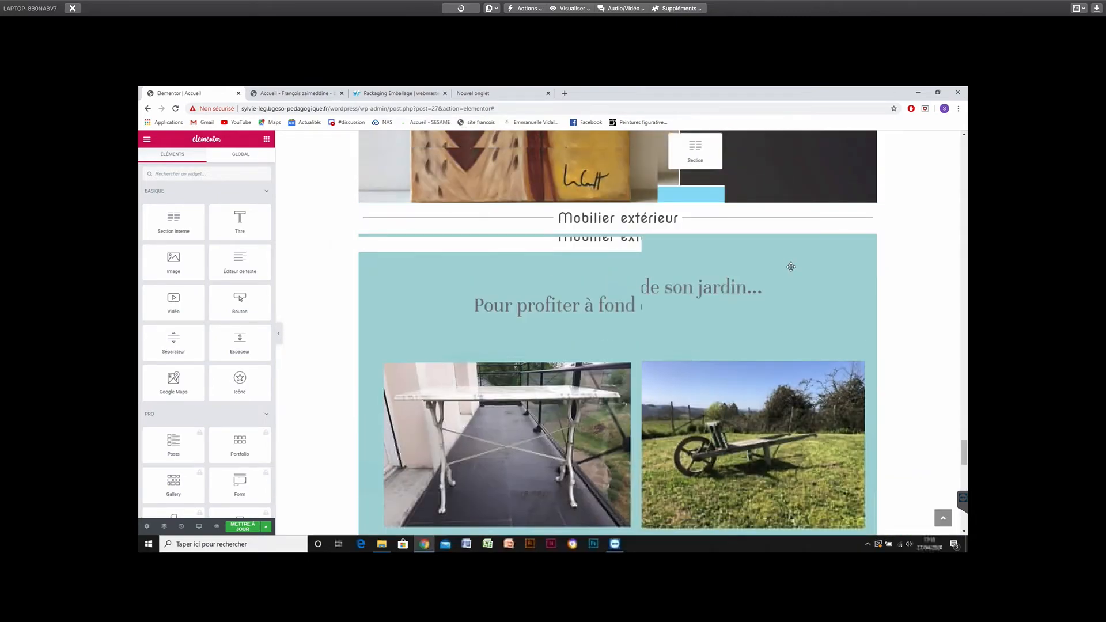
scroll(791, 267, "up", 4)
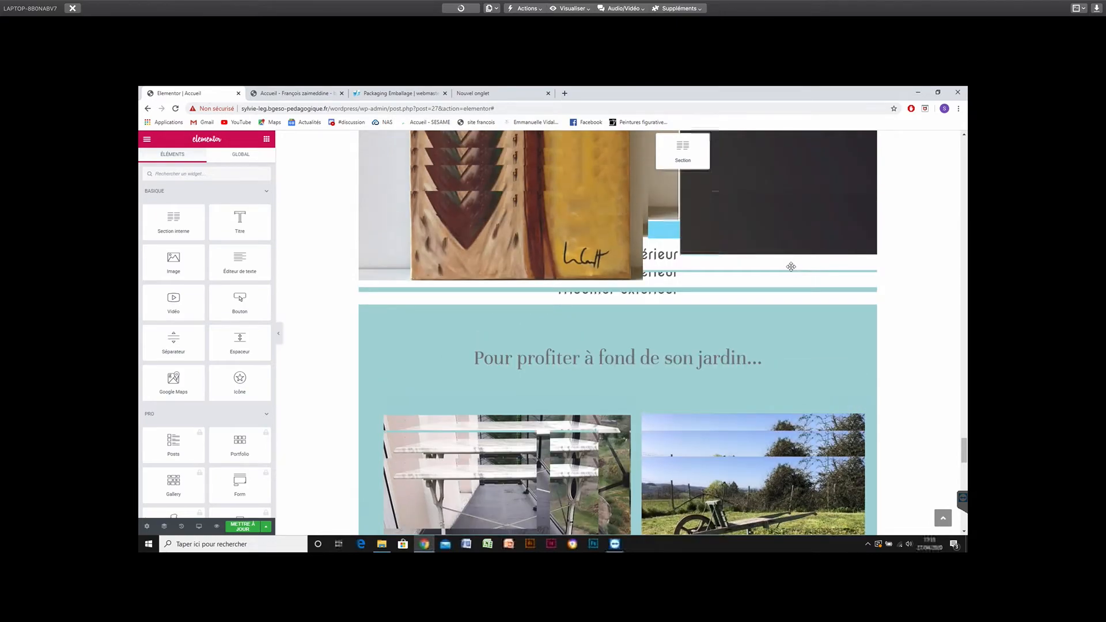
scroll(791, 266, "up", 2)
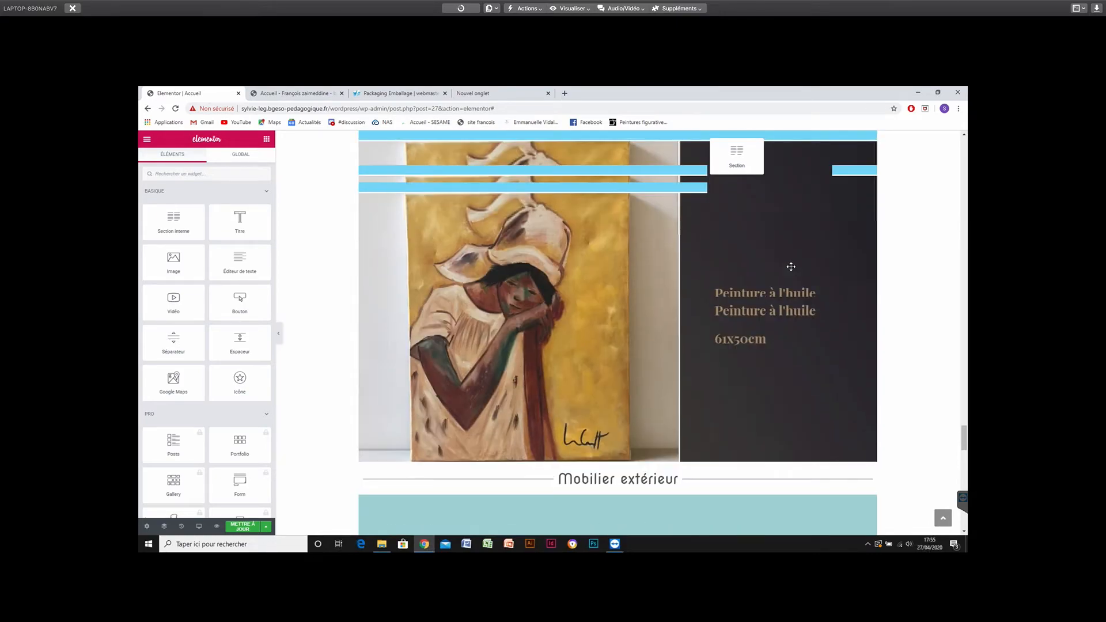
scroll(791, 267, "up", 3)
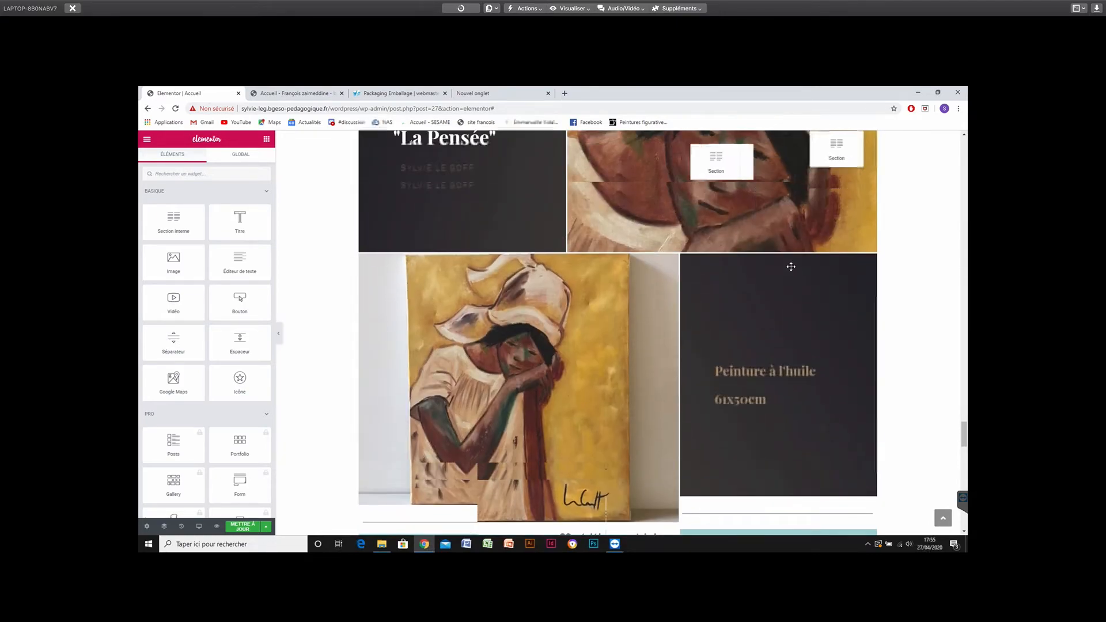
scroll(791, 266, "up", 3)
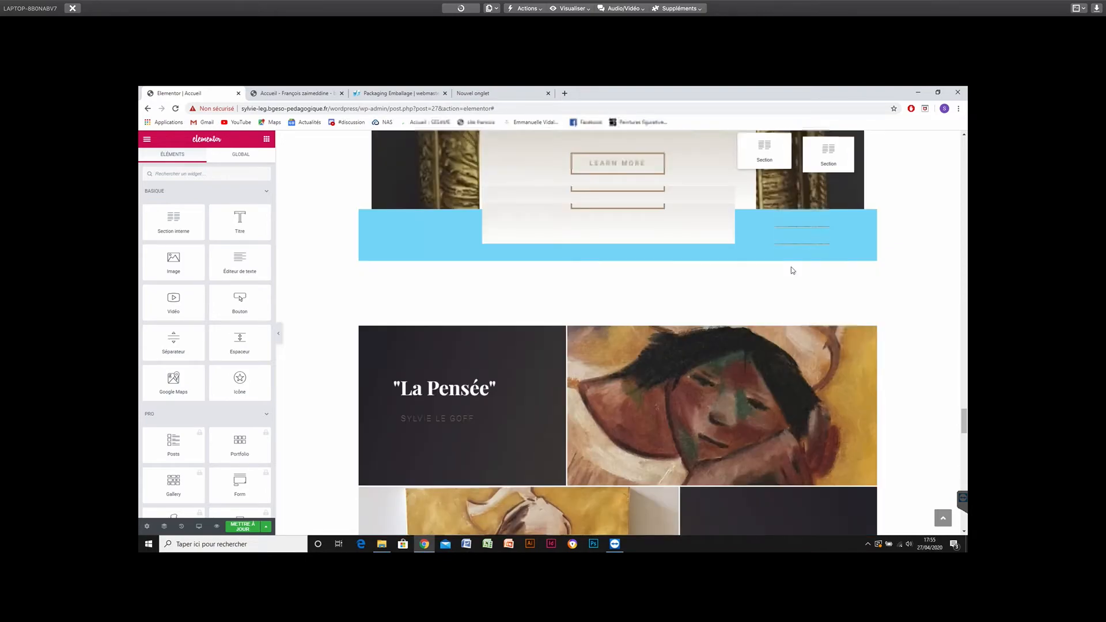
scroll(791, 267, "up", 3)
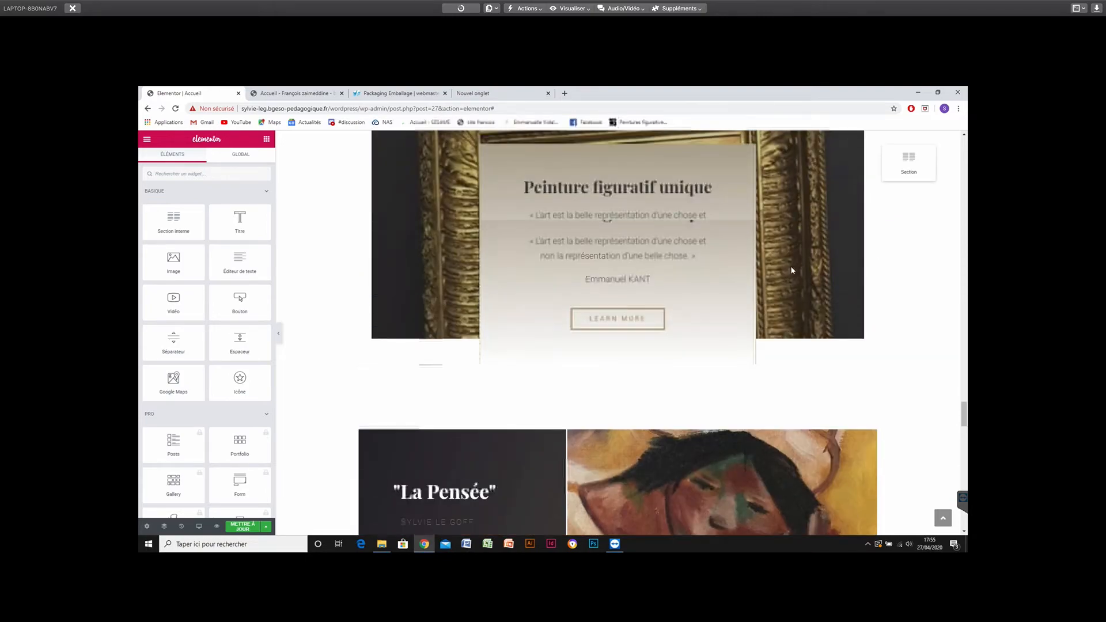
scroll(792, 267, "up", 2)
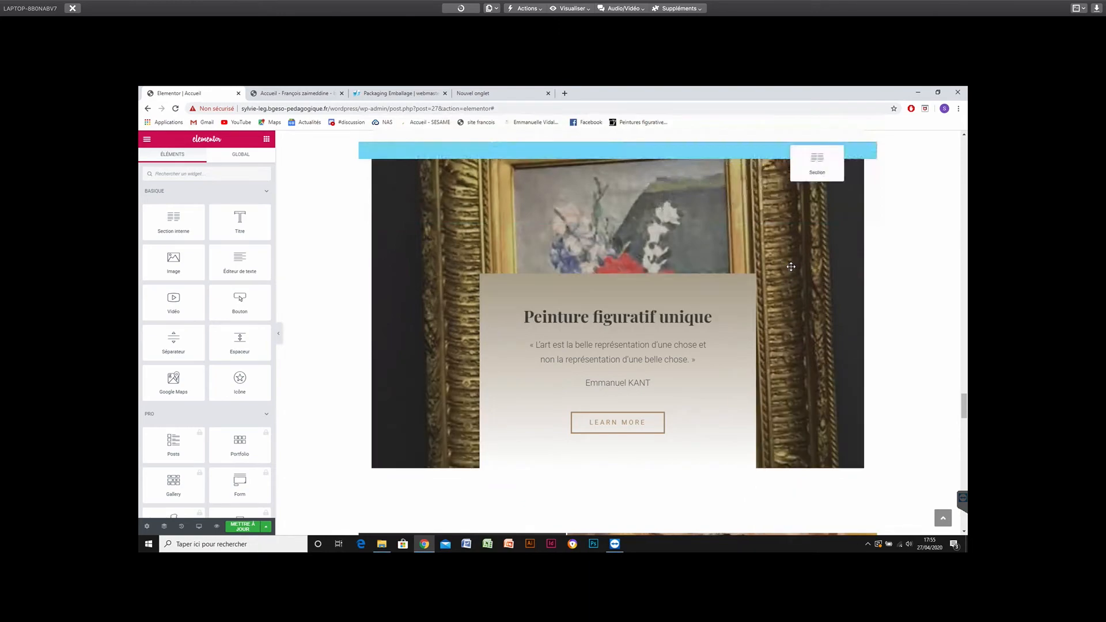
scroll(791, 267, "up", 1)
scroll(791, 267, "up", 2)
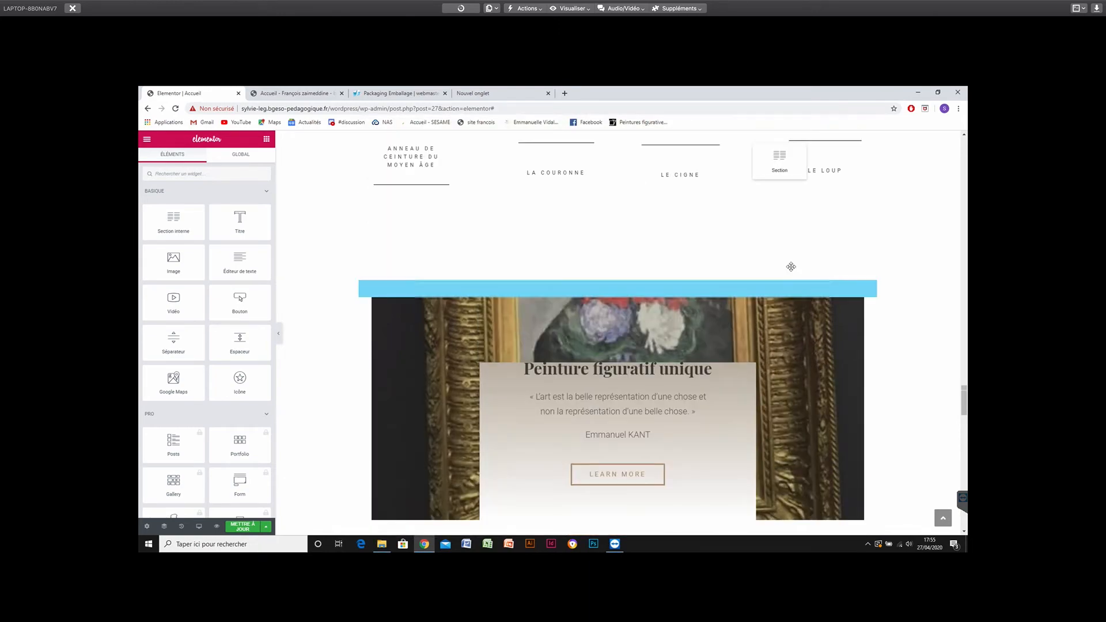
scroll(791, 270, "up", 3)
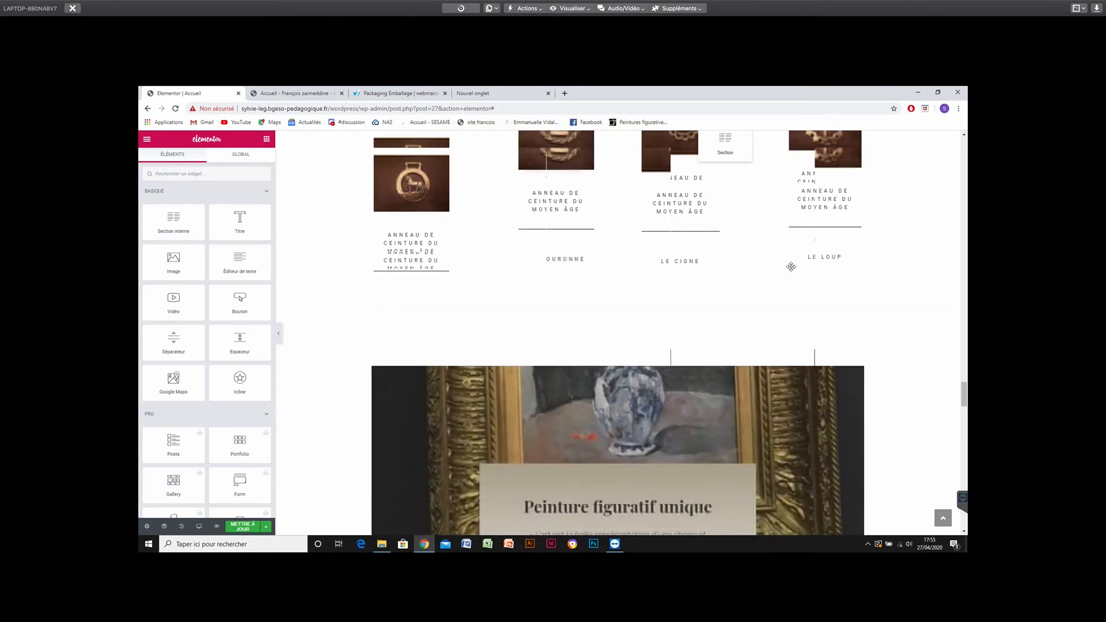
scroll(790, 267, "up", 1)
left_click(791, 269)
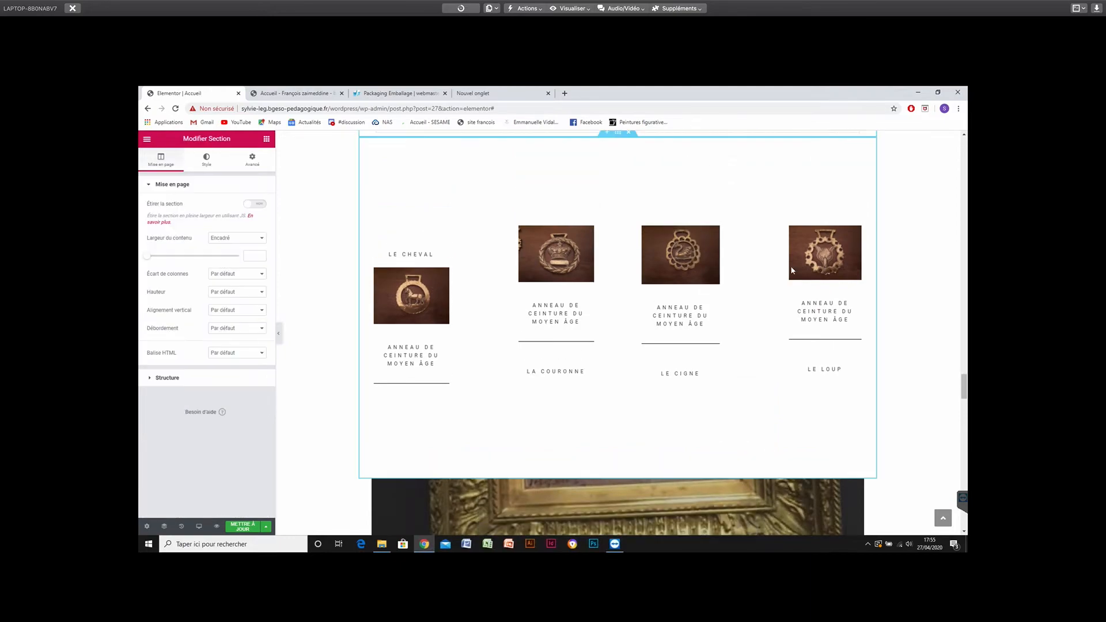
Add a Title widget to the empty section below the placeholder images and centre its text.
scroll(791, 265, "up", 4)
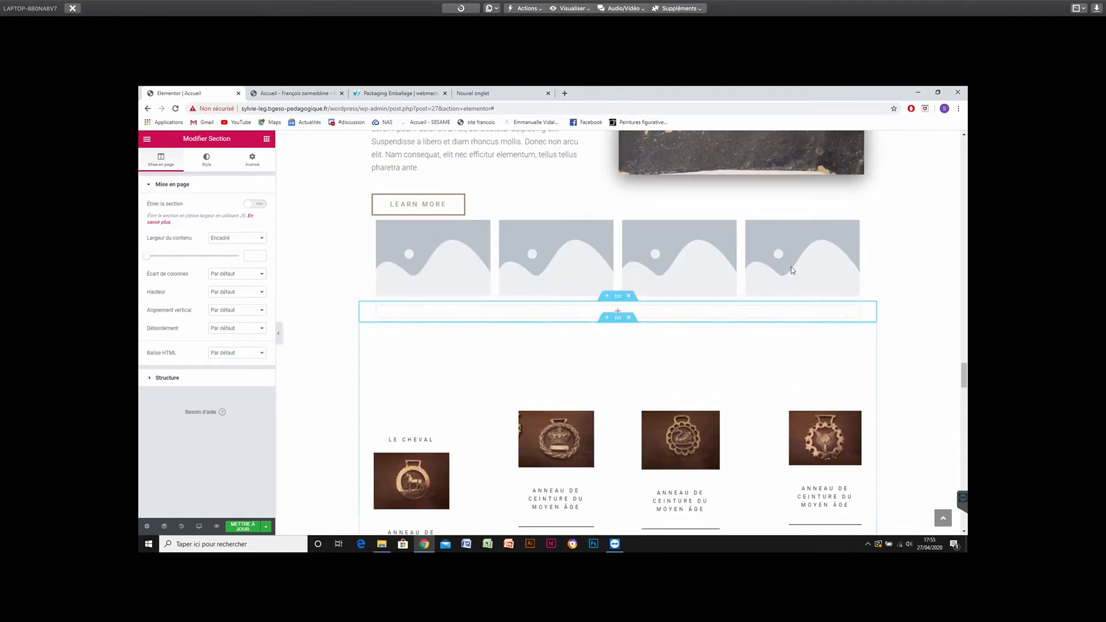
left_click(266, 141)
left_click_drag(238, 223, 623, 317)
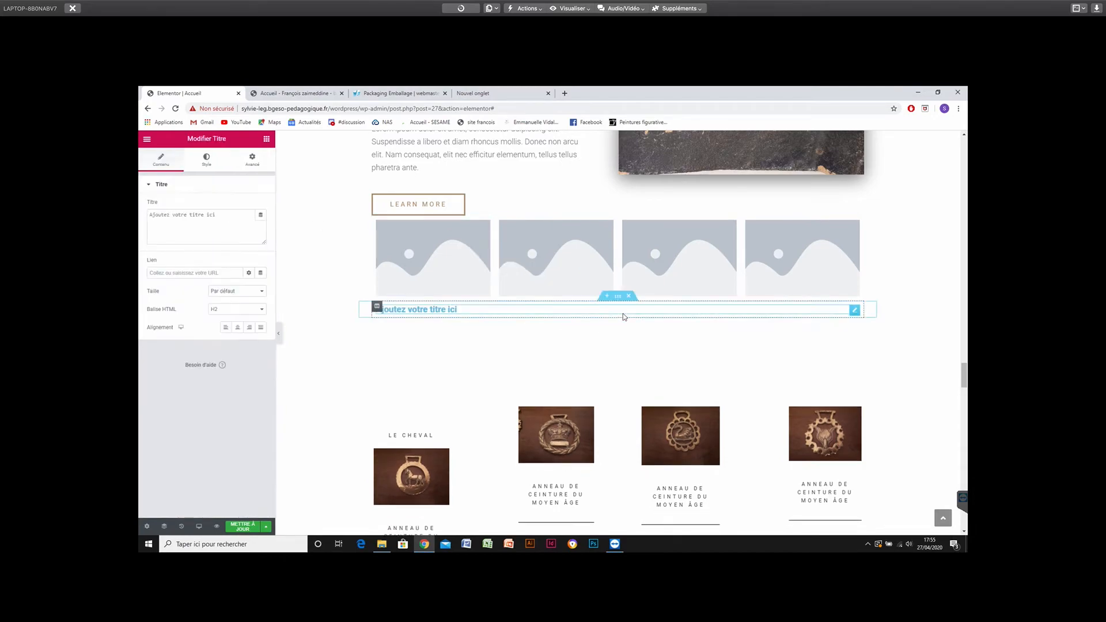
left_click(237, 328)
Set the new title's text to "Anneau de ceinture du Moyen-Age", following the wording of the belt ring captions.
scroll(500, 292, "down", 3)
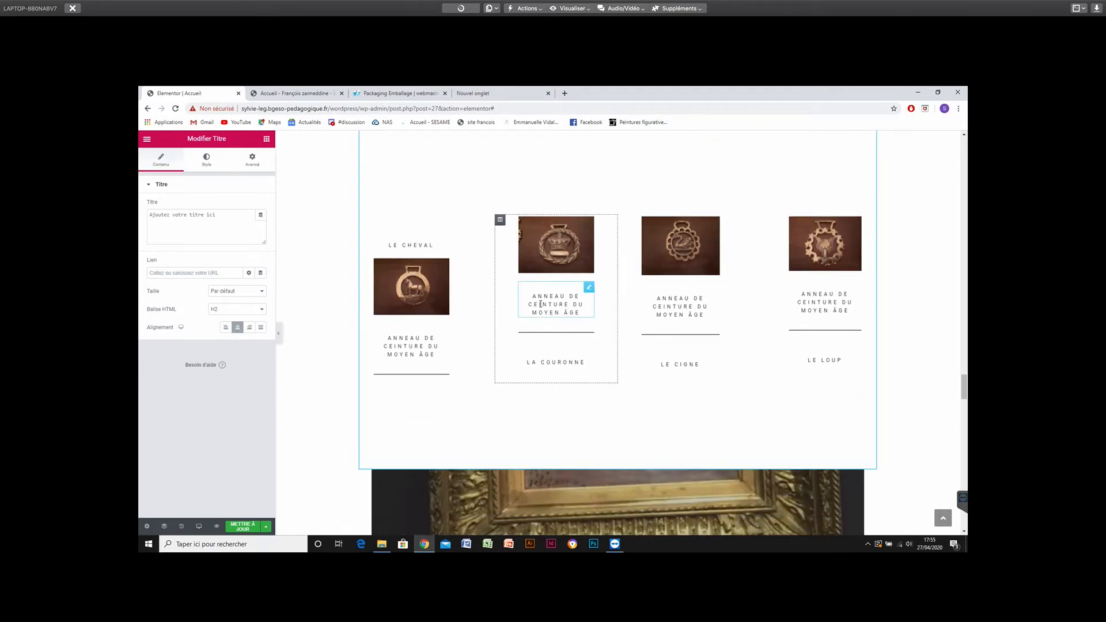
left_click(541, 304)
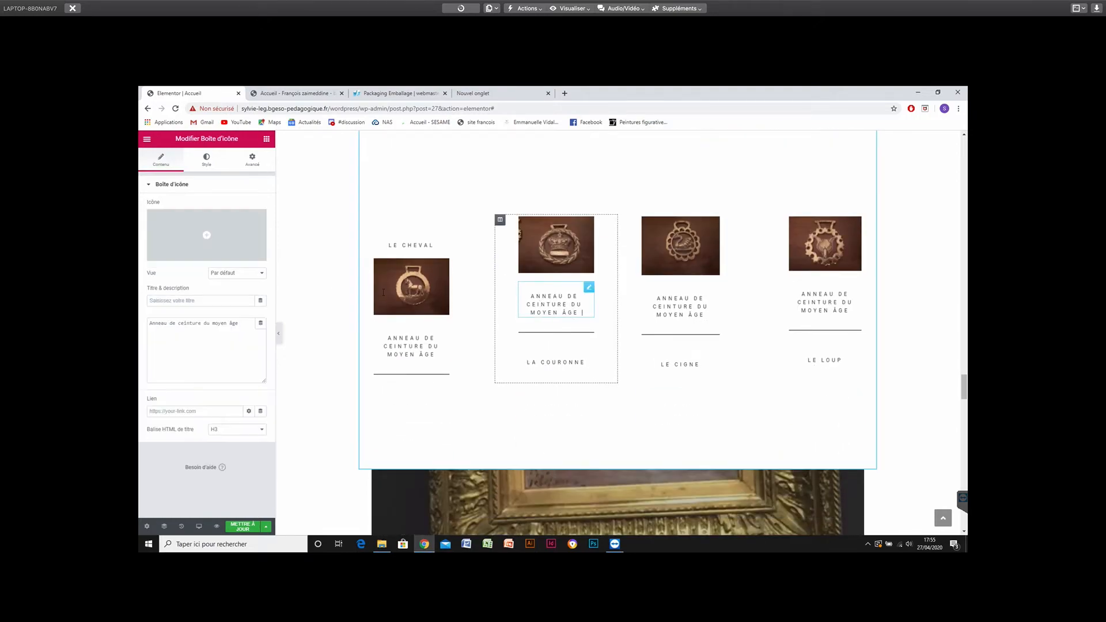
triple_click(189, 324)
scroll(576, 248, "up", 2)
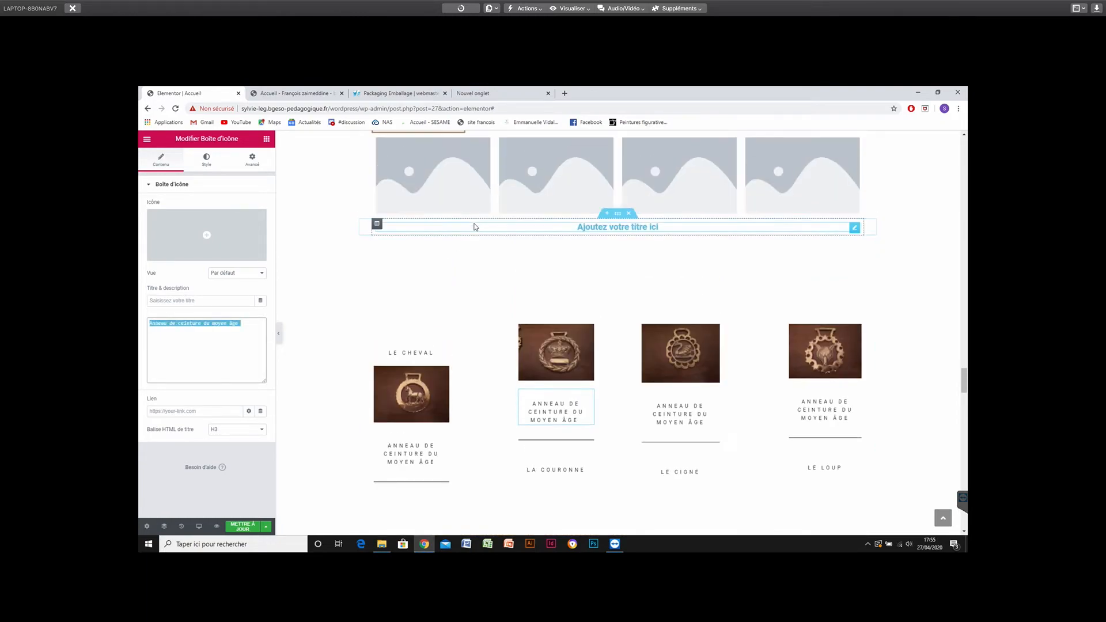
left_click(584, 230)
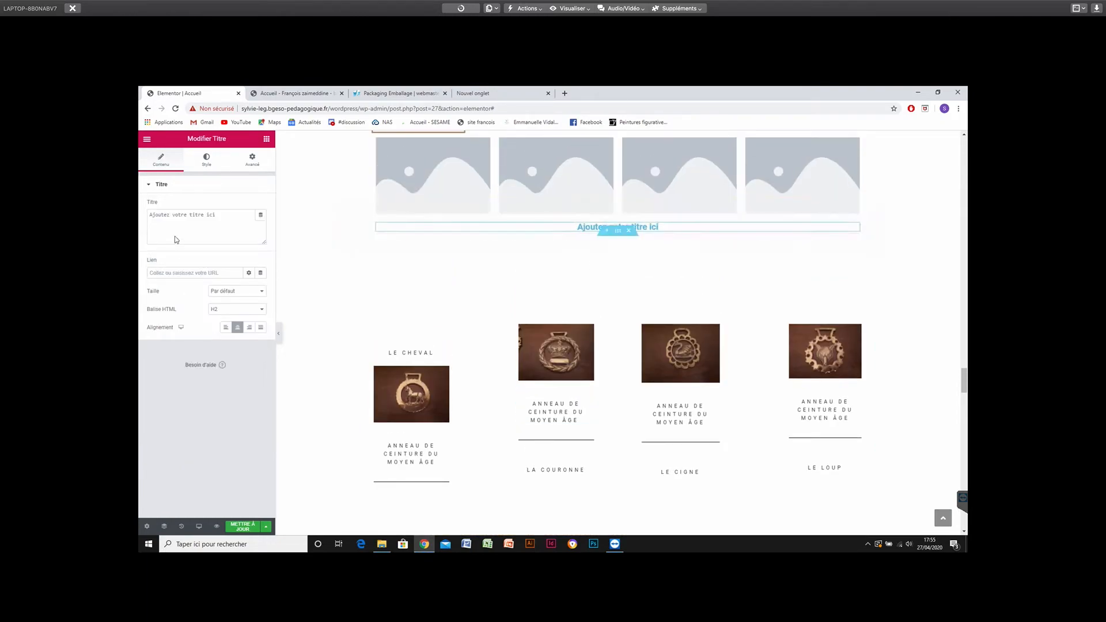
left_click(173, 215)
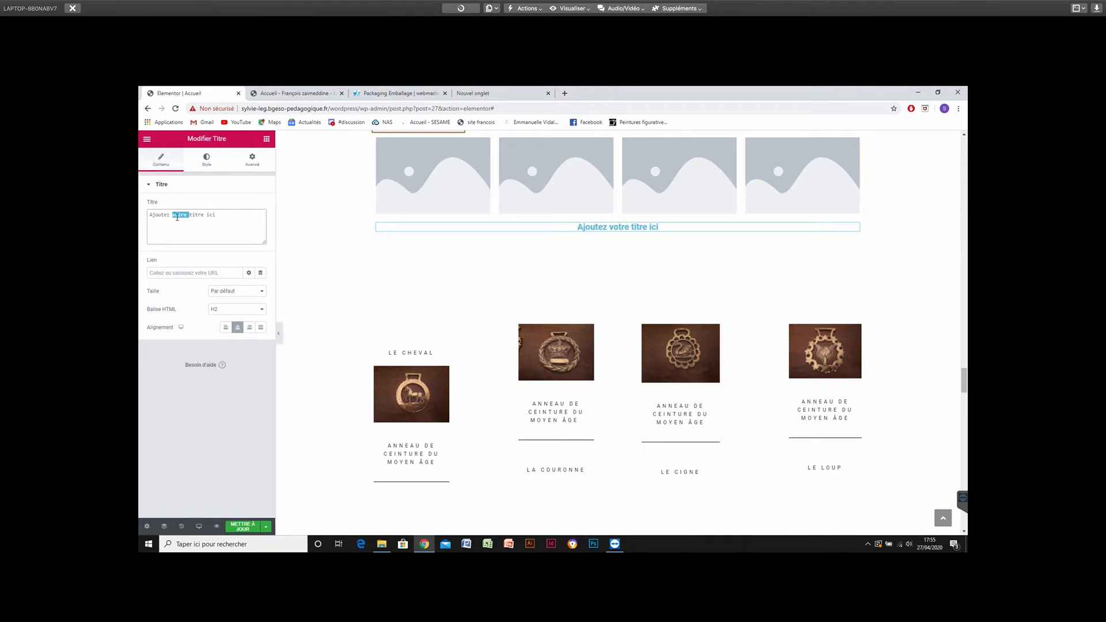
triple_click(175, 218)
type("Anneau de ceinture du M")
type("oyen-Age")
Move the "Anneau de ceinture du Moyen-Age" title section above the four-column placeholder image row, directly below Statuettes.
scroll(461, 241, "up", 2)
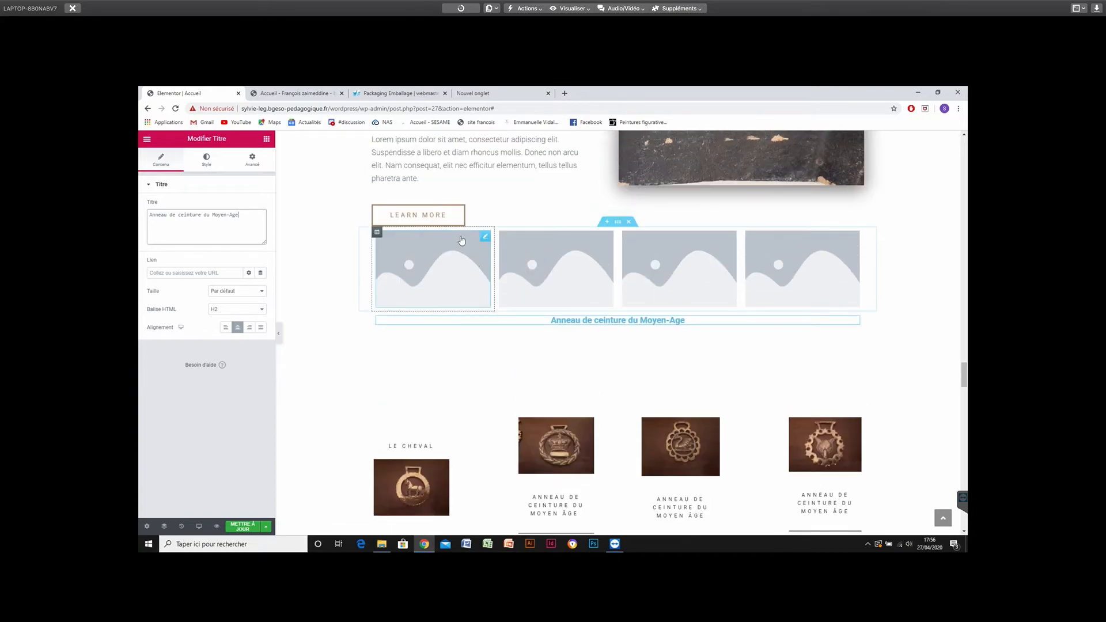
scroll(461, 240, "up", 1)
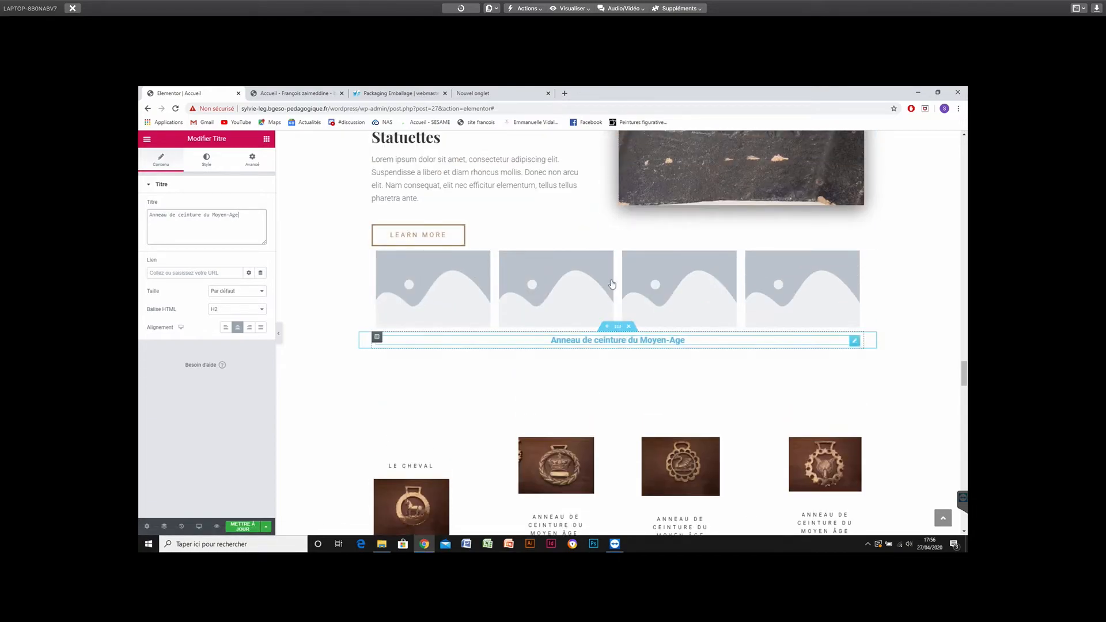
left_click_drag(609, 248, 606, 256)
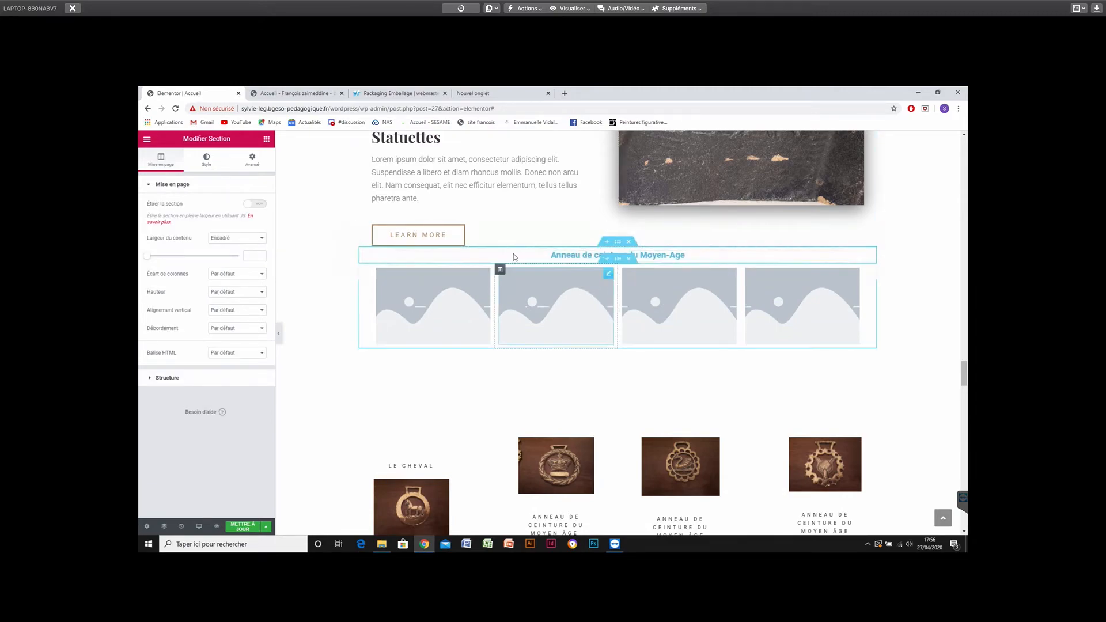
Set the text colour of the "Anneau de ceinture du Moyen-Age" title to black (#000000).
left_click(208, 165)
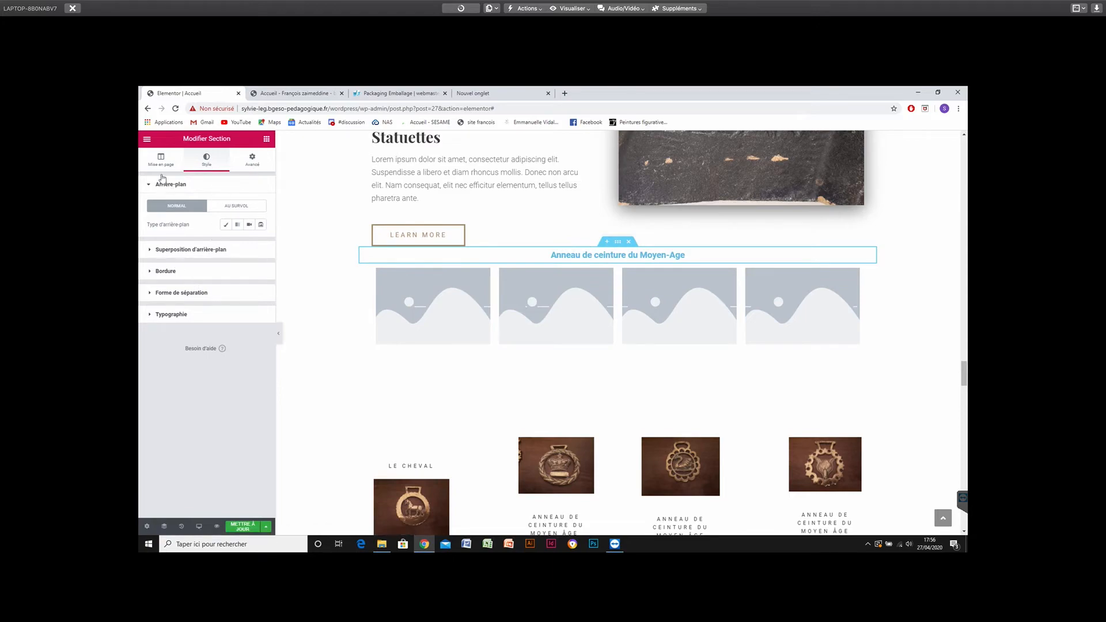
left_click(151, 316)
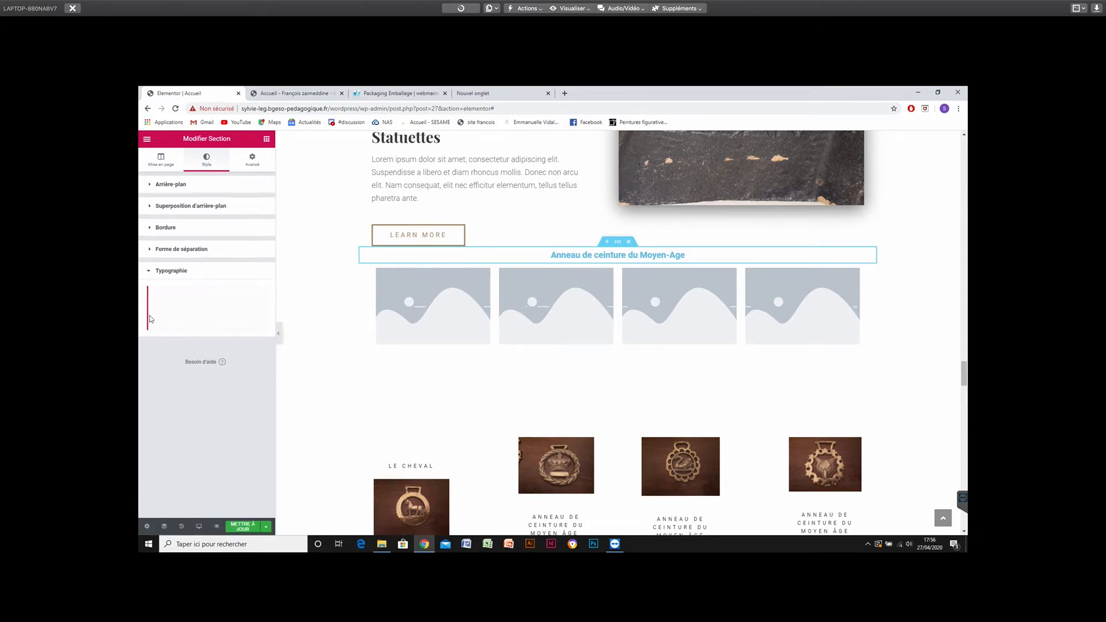
left_click(854, 256)
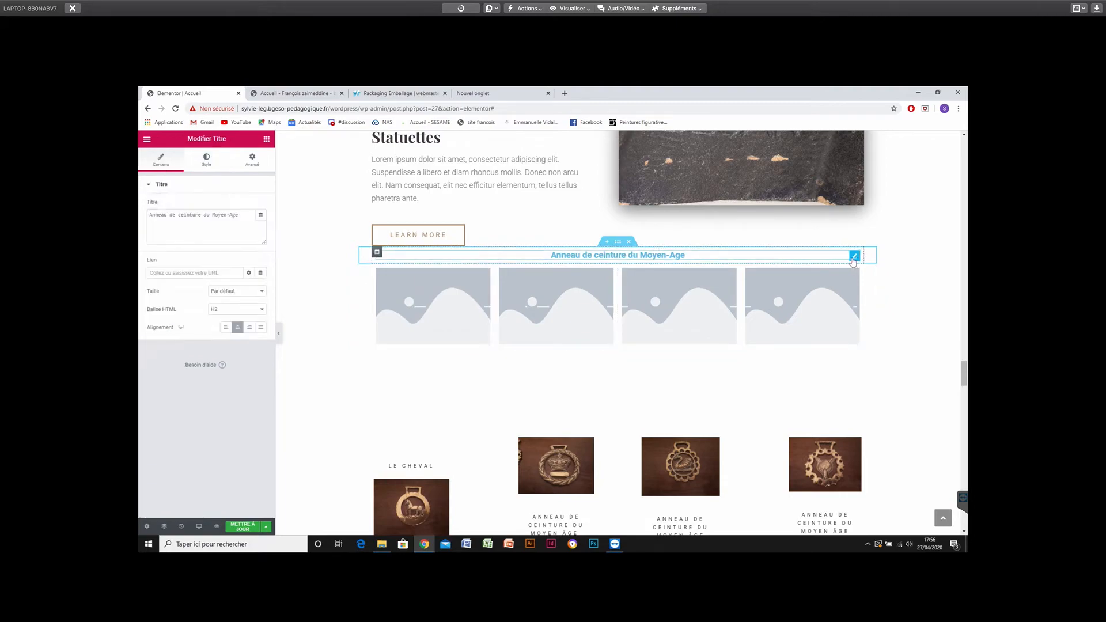
left_click(207, 161)
left_click(260, 206)
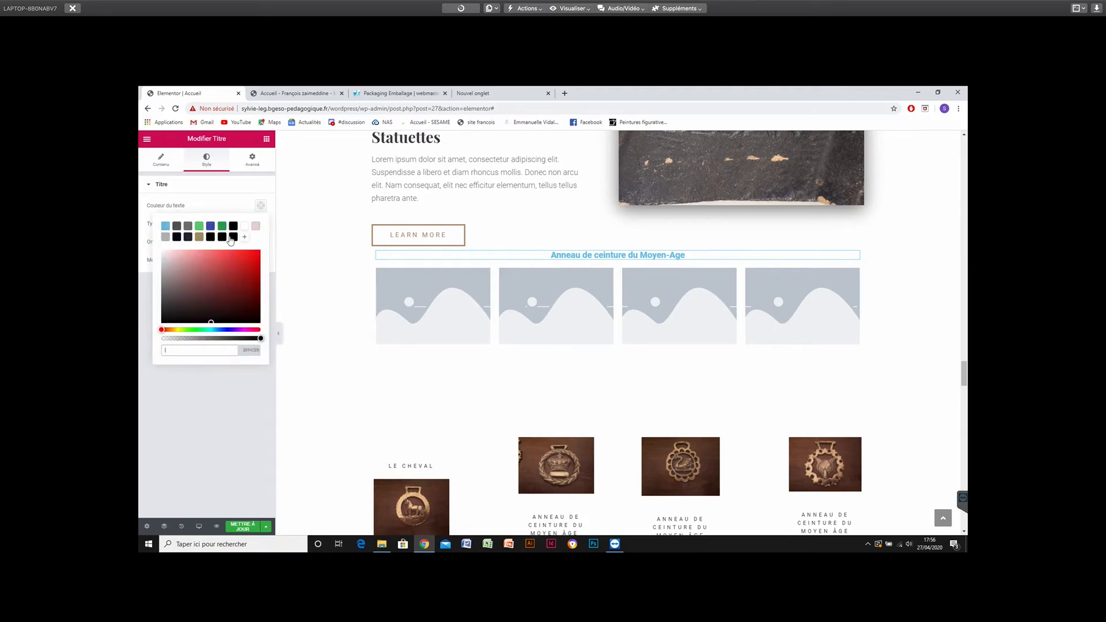
left_click(233, 237)
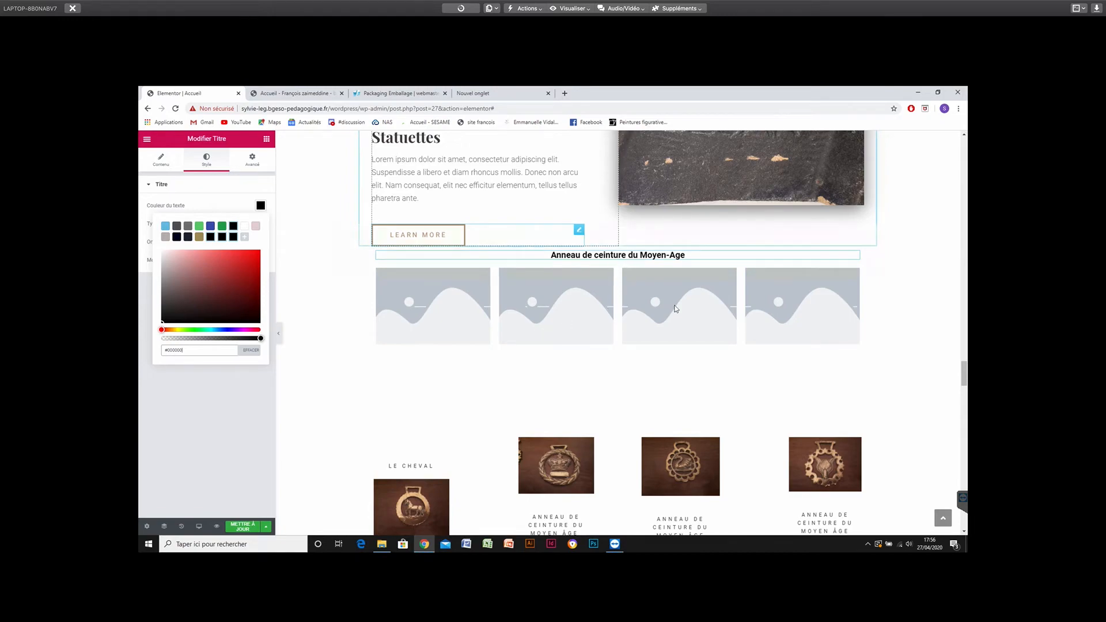
Replace the placeholder in the first column below the title with the swan belt ring image IMG_2927 from the media library.
scroll(676, 309, "up", 2)
left_click(437, 378)
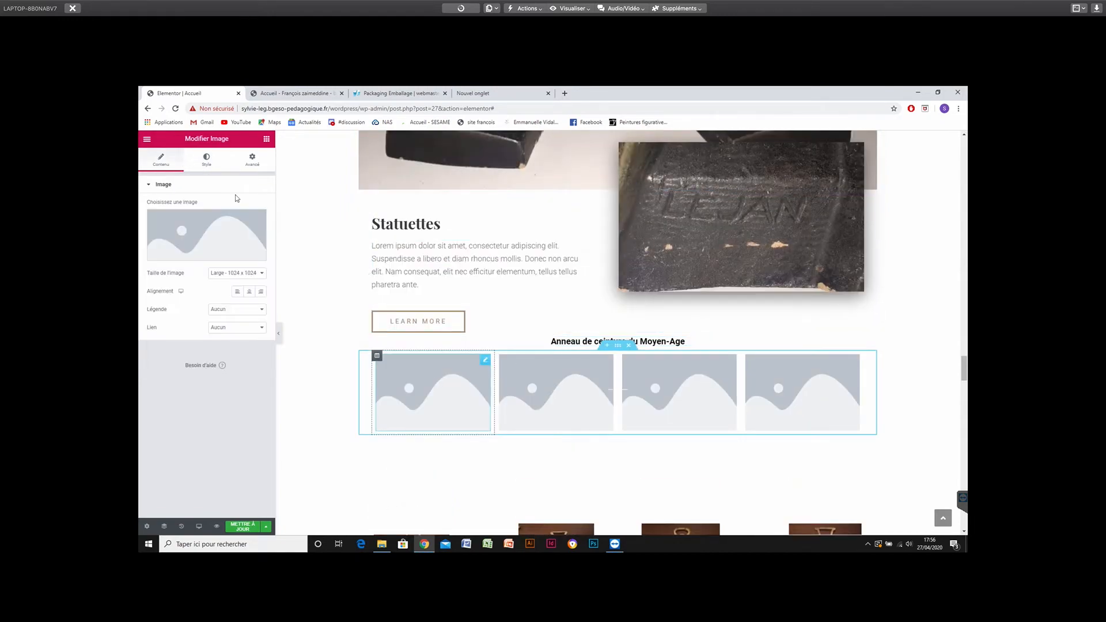
left_click(196, 228)
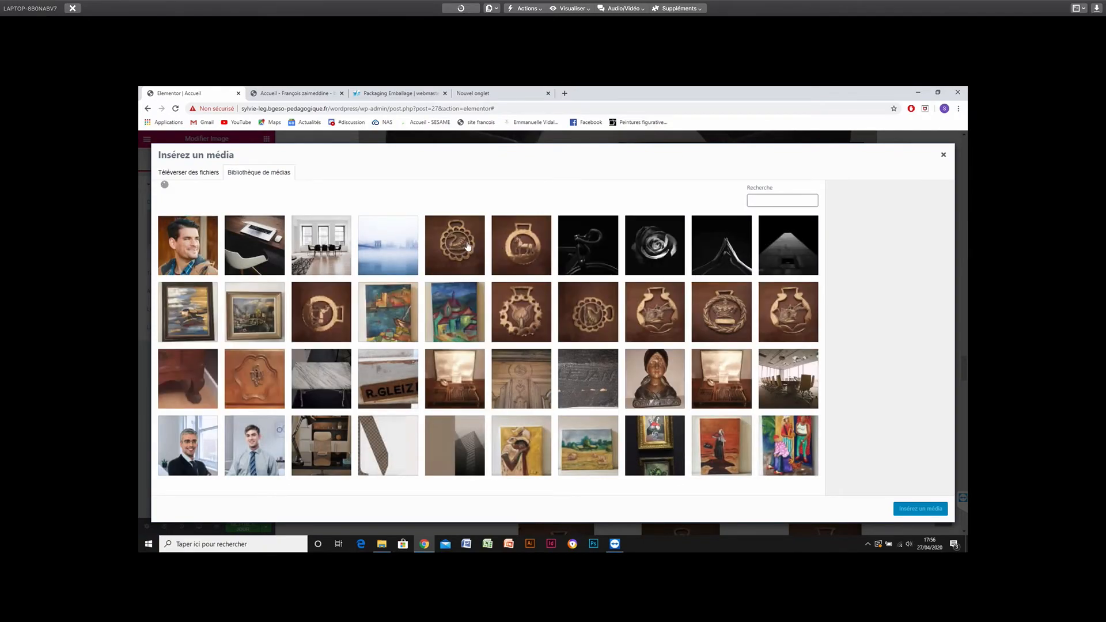
left_click(468, 246)
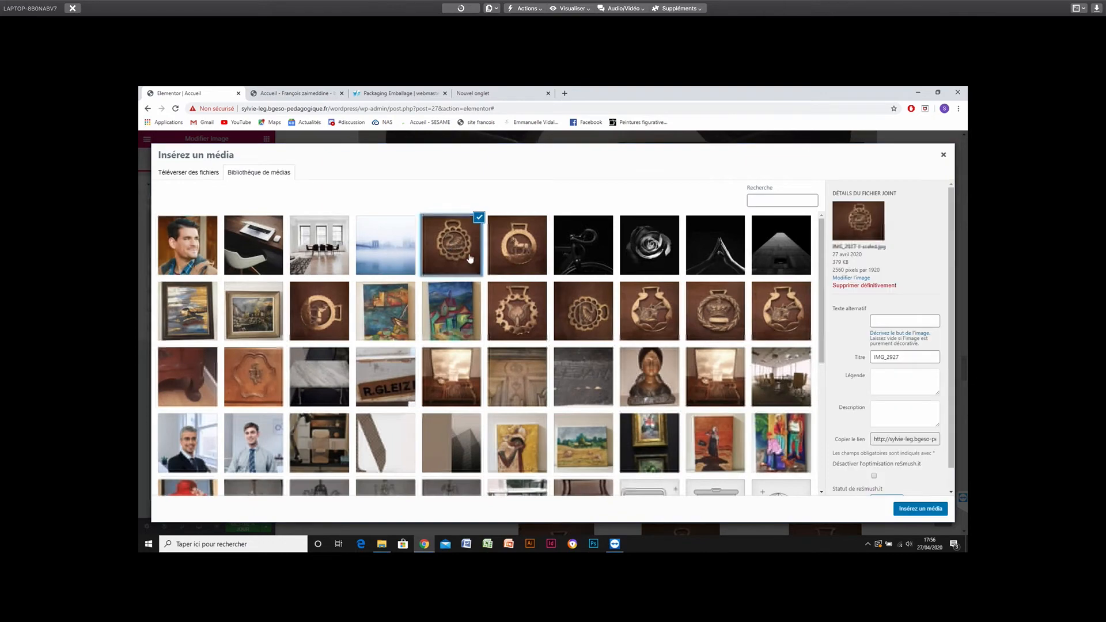
left_click(907, 512)
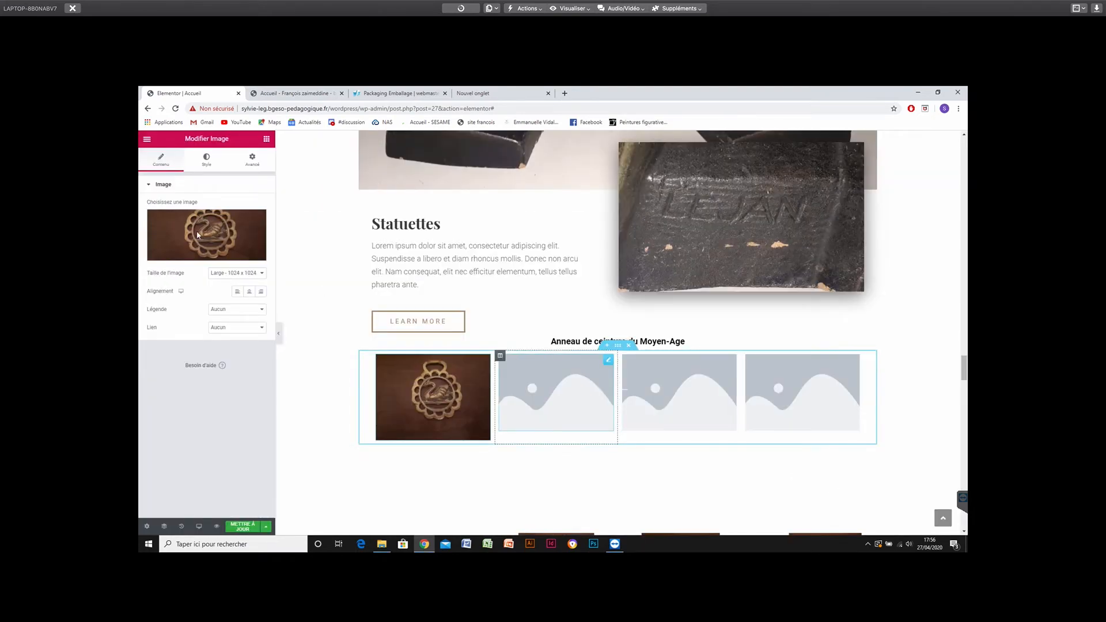
Fill the second column's image placeholder with the horse belt ring photo from the media library.
left_click(196, 232)
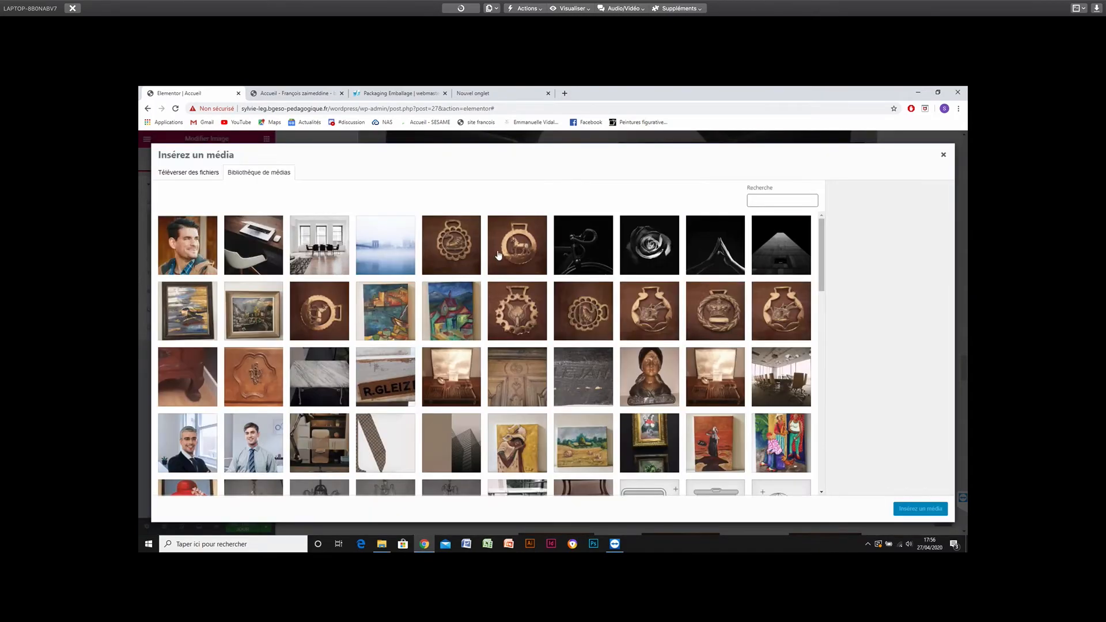
left_click(499, 255)
left_click(917, 510)
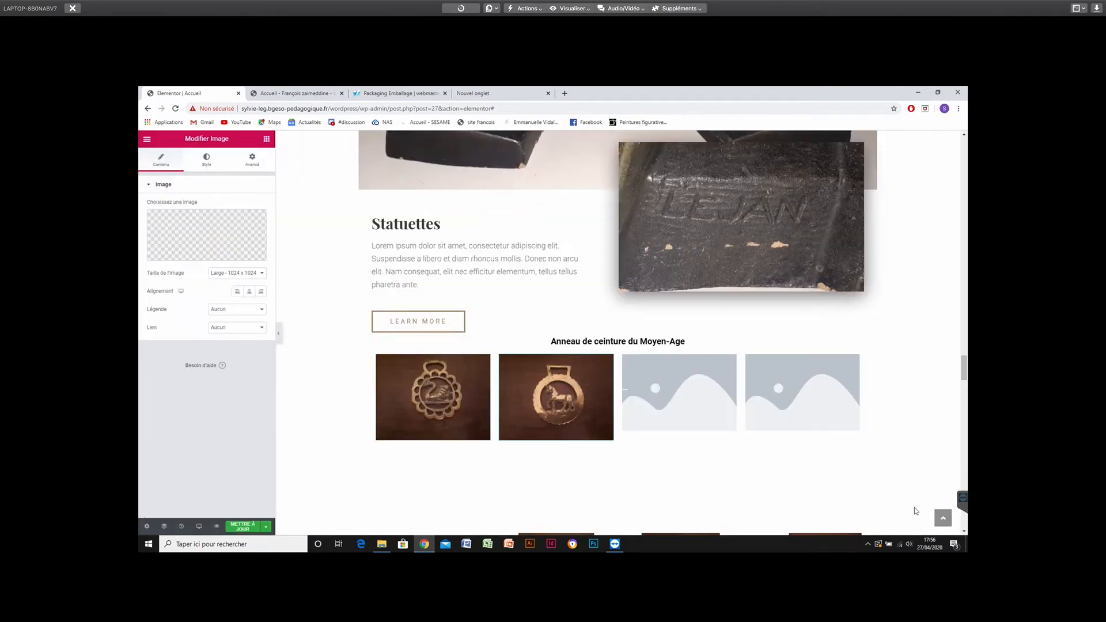
Fill the third column's image placeholder with the crown belt ring photo from the media library.
left_click(682, 405)
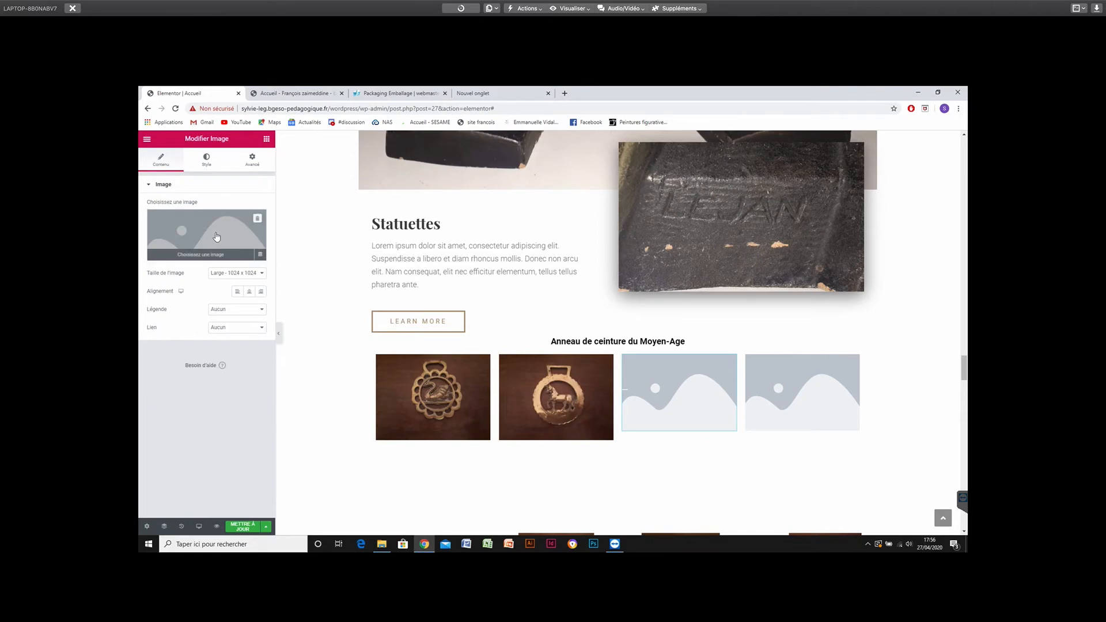
left_click(217, 236)
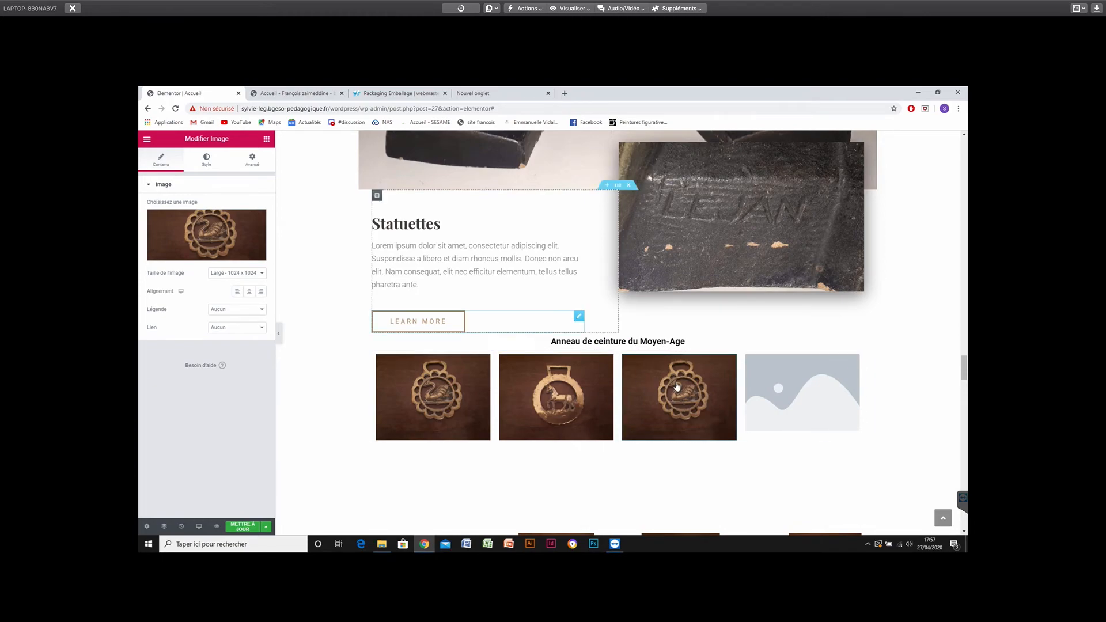
left_click(677, 386)
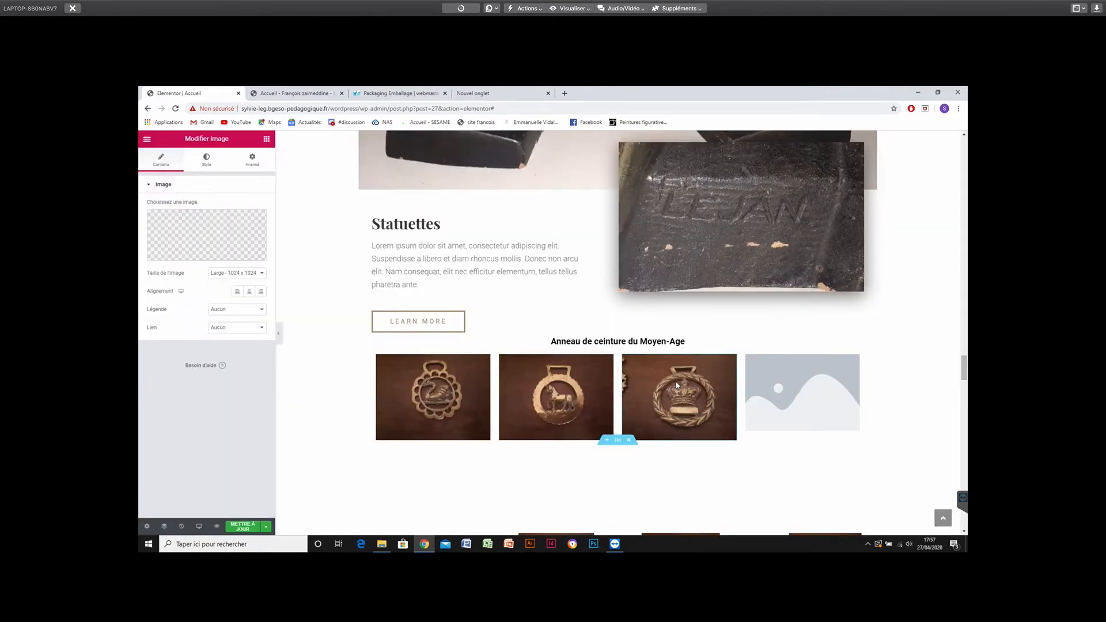
Replace the fourth column's placeholder with the wolf belt ring image IMG_2930 from the media library.
scroll(677, 386, "down", 3)
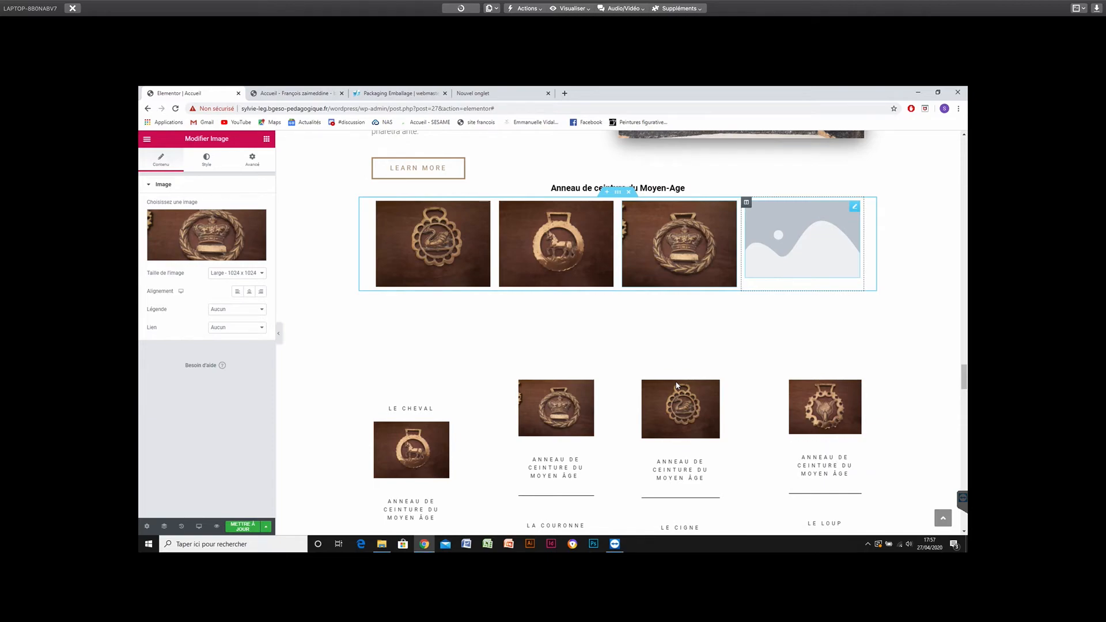
left_click(803, 239)
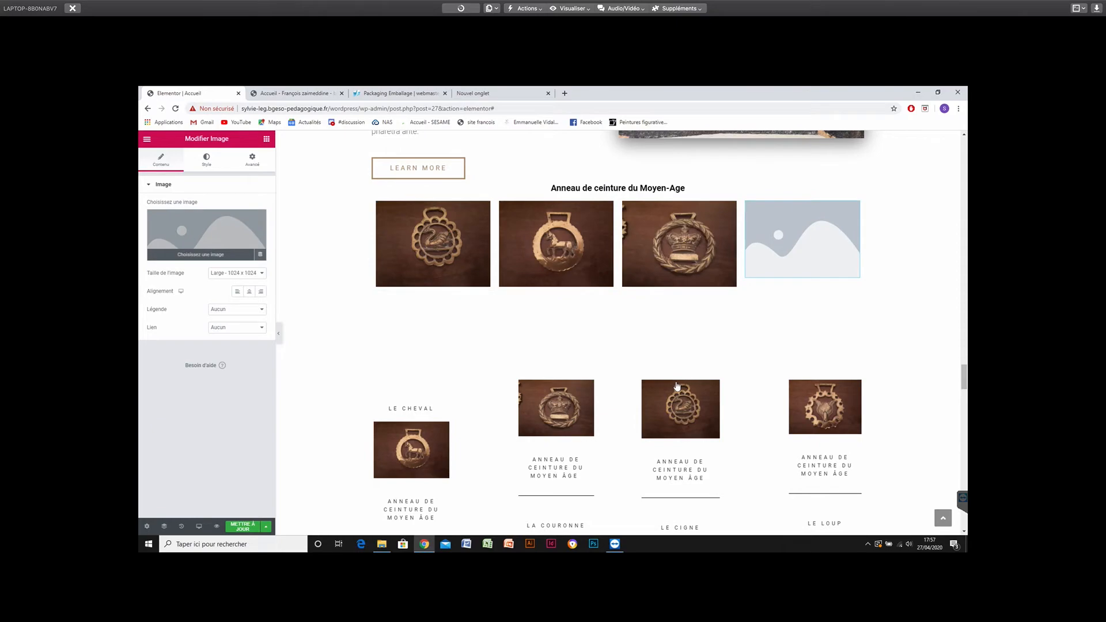
left_click(206, 235)
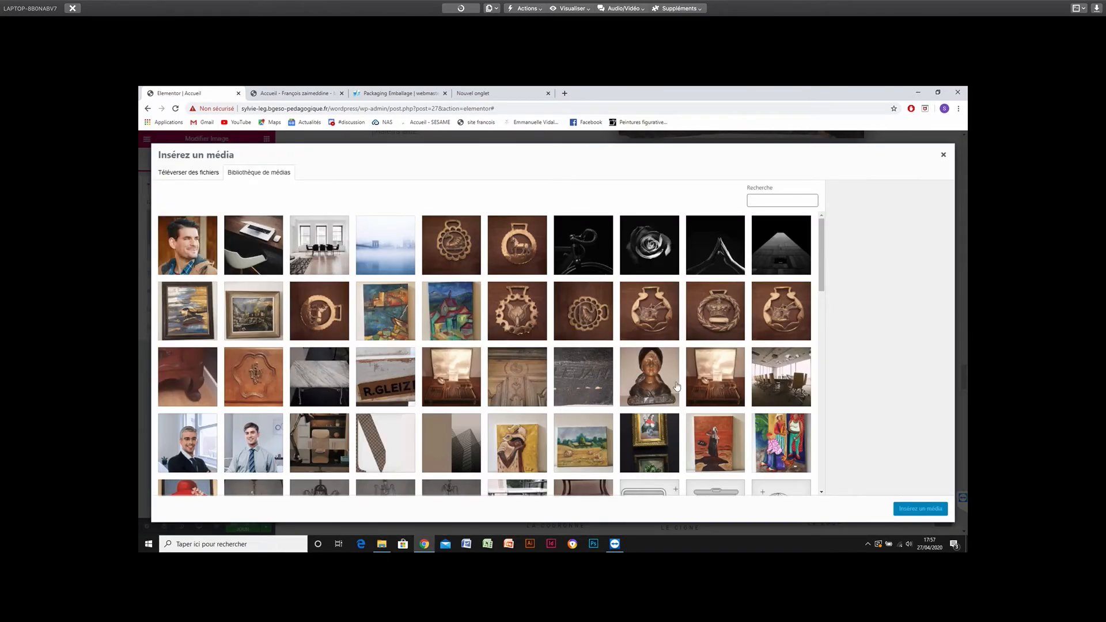
left_click(518, 311)
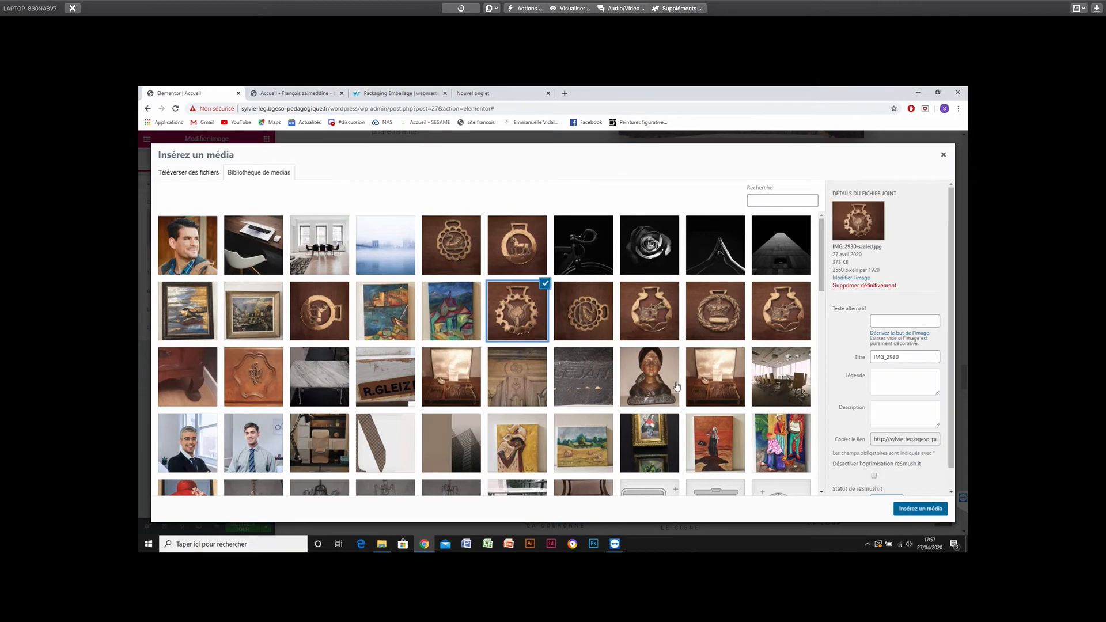
left_click(920, 509)
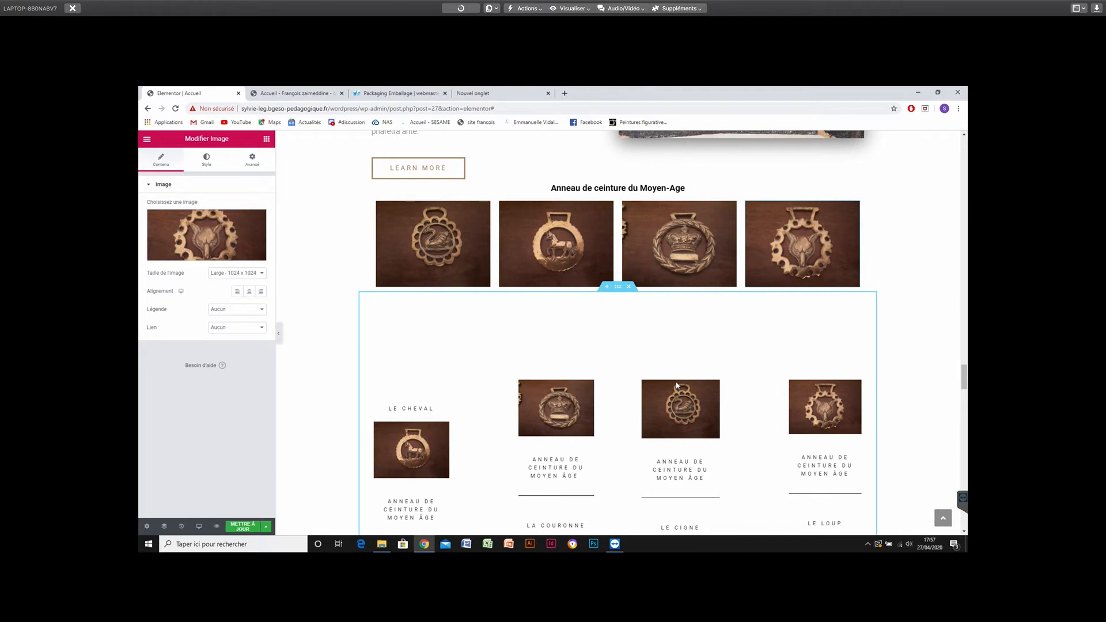
Add a Title widget beneath the swan image, set its HTML tag to H5 and centre it.
left_click(267, 142)
left_click_drag(240, 222, 438, 290)
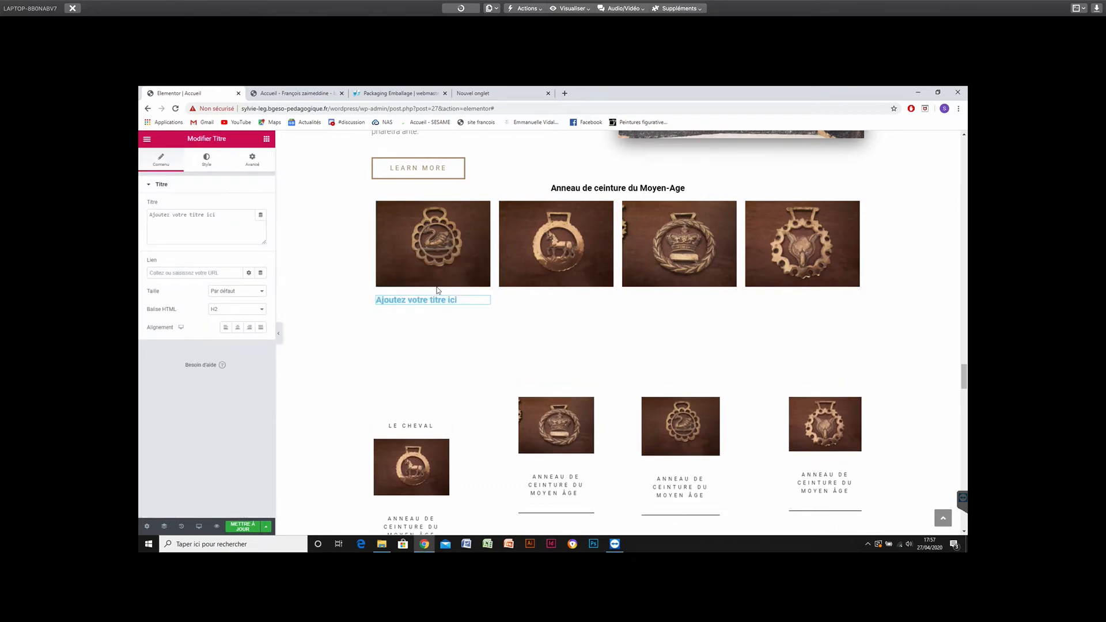
left_click(228, 313)
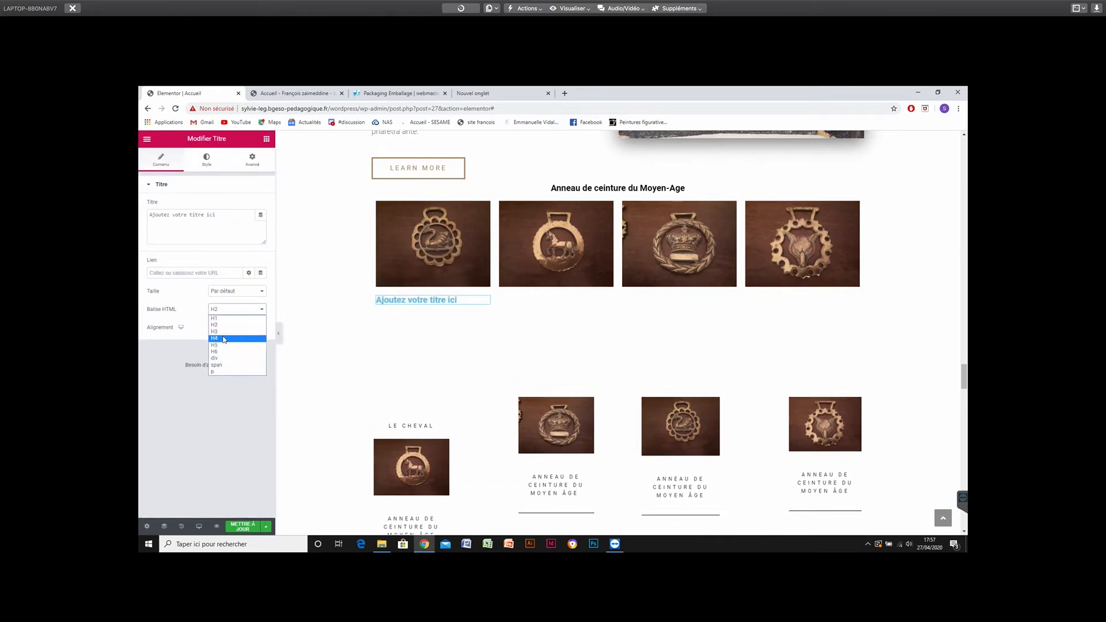
left_click(226, 340)
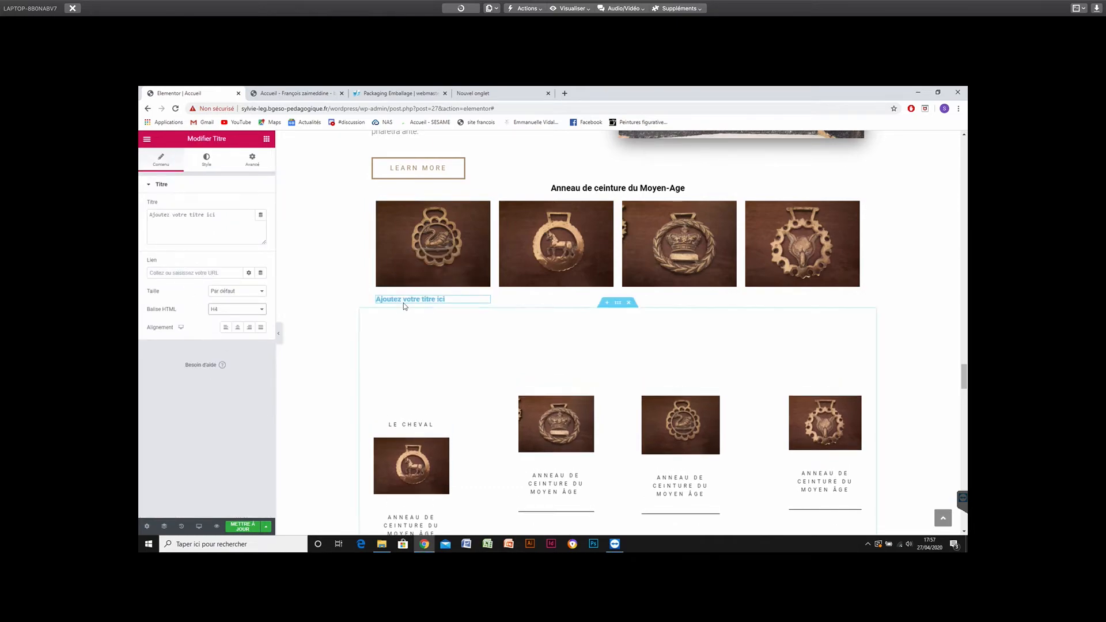
left_click(229, 310)
left_click(223, 345)
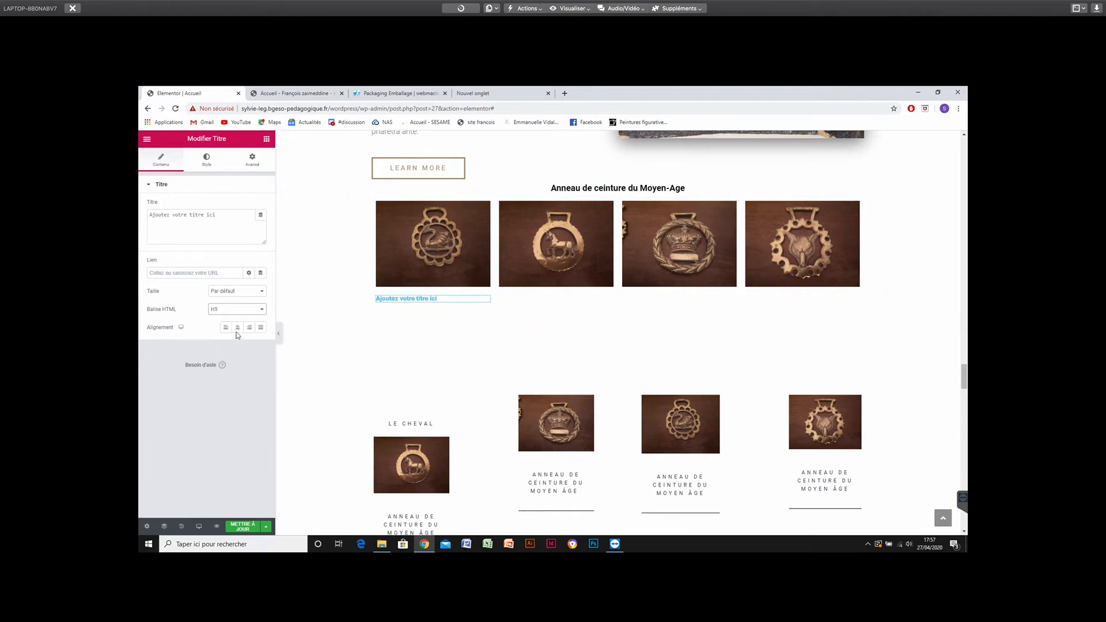
left_click(239, 328)
Set the text colour of the new title under the swan image to black (#000000).
left_click(203, 164)
left_click(261, 206)
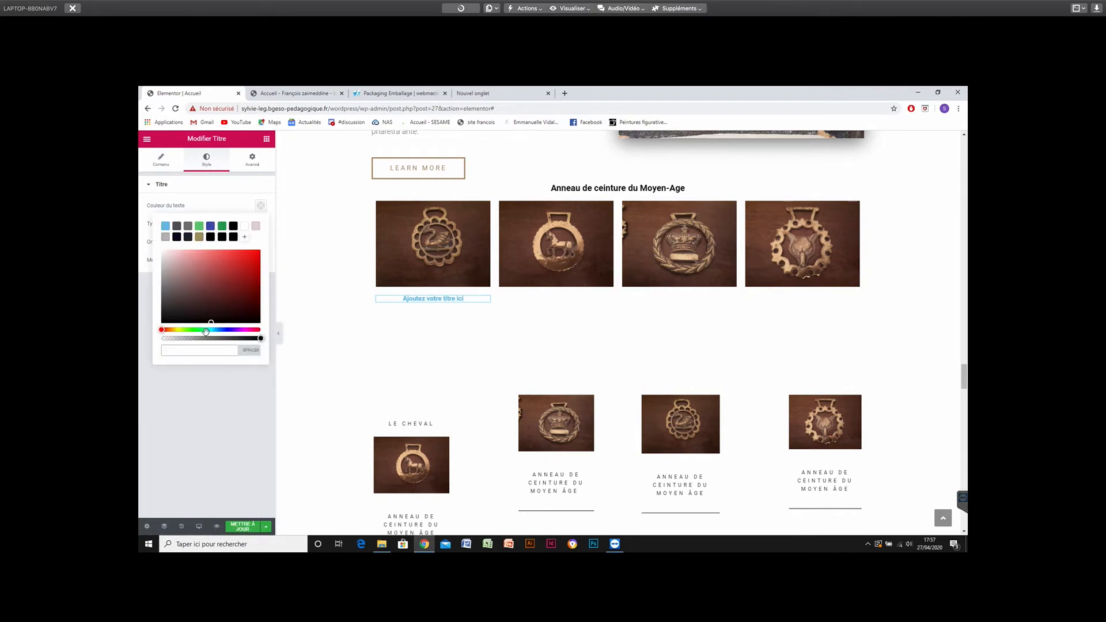
left_click(163, 321)
left_click(233, 236)
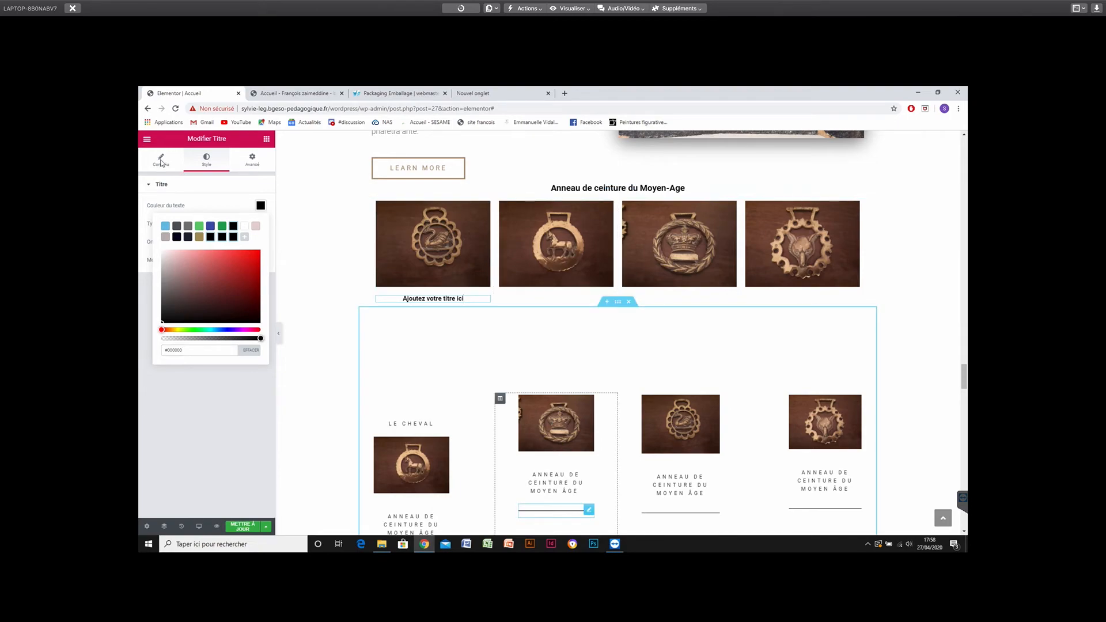
Add a solid Séparateur widget beneath the title in the swan column and colour it with the golden-brown swatch.
left_click(589, 510)
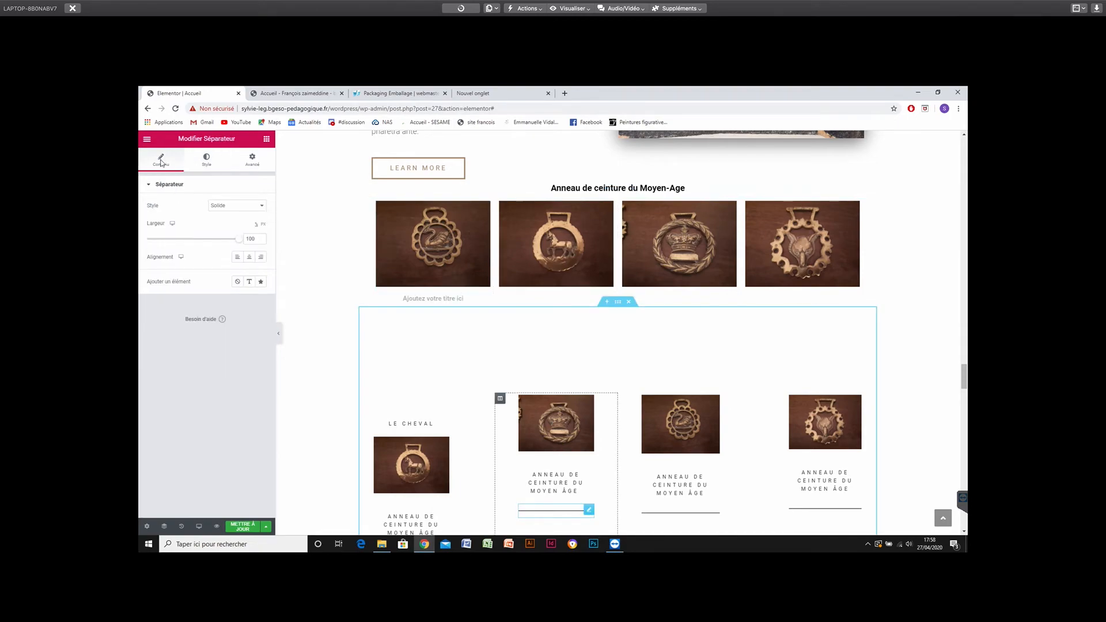
left_click(268, 139)
left_click_drag(197, 342, 441, 301)
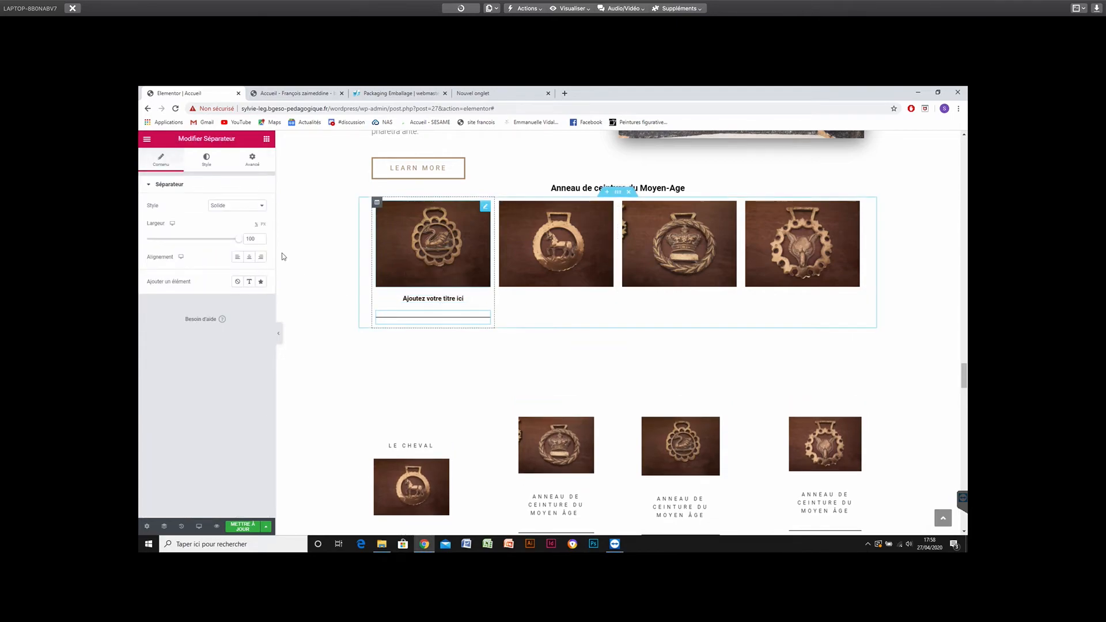
left_click(207, 160)
left_click(261, 207)
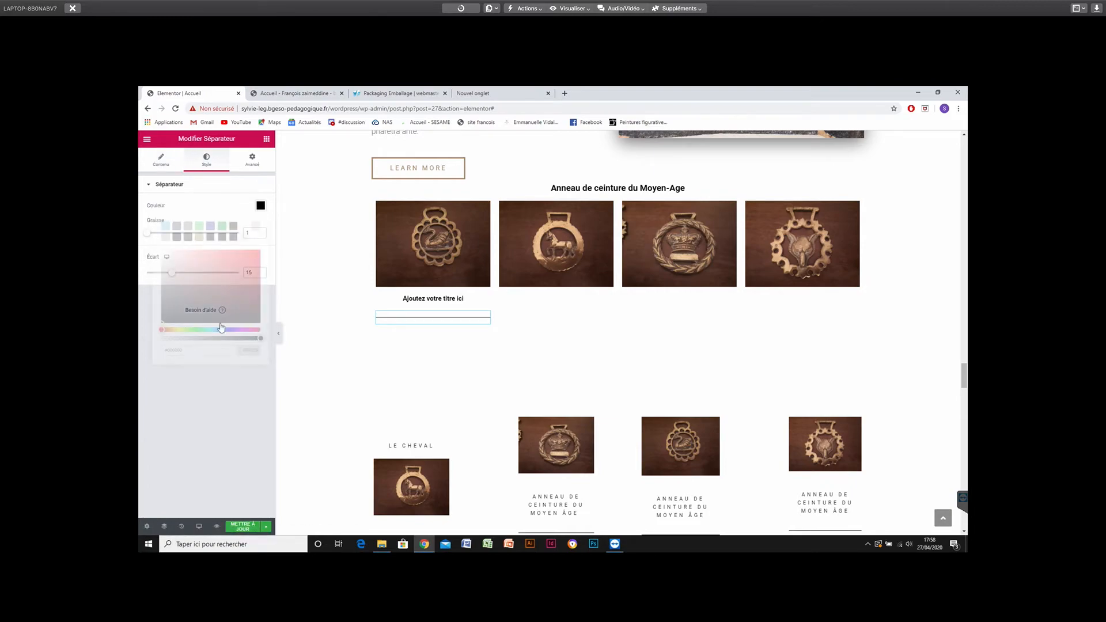
mouse_move(201, 289)
left_mouse_down()
mouse_move(185, 296)
mouse_move(199, 299)
left_mouse_up()
left_click(200, 239)
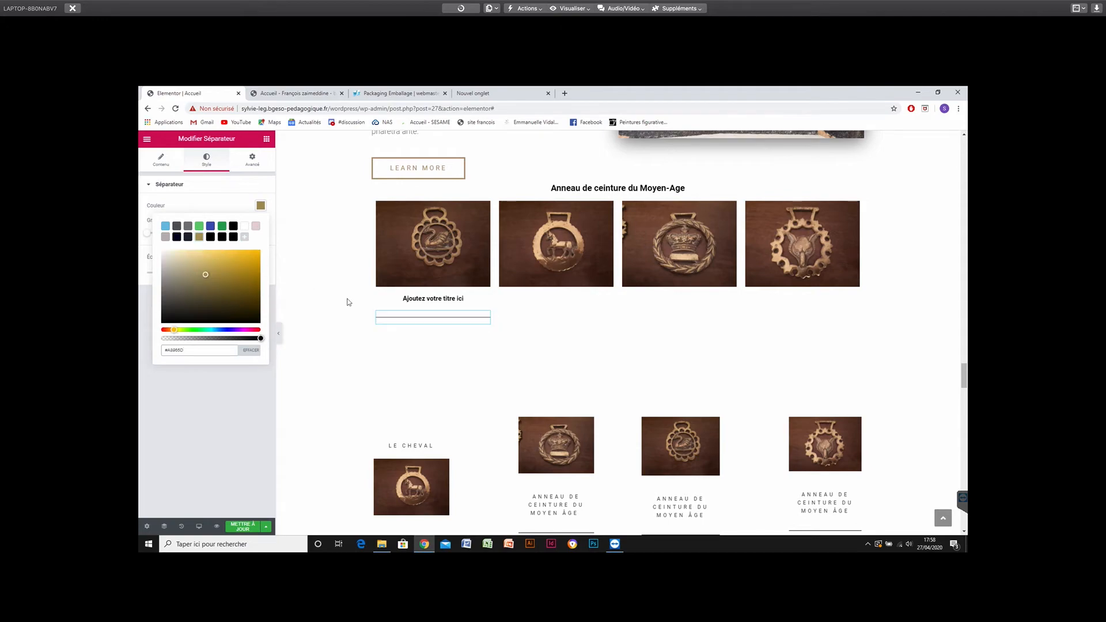
Set the text of the title under the swan image to "Le Cigne".
left_click(427, 299)
left_click(162, 164)
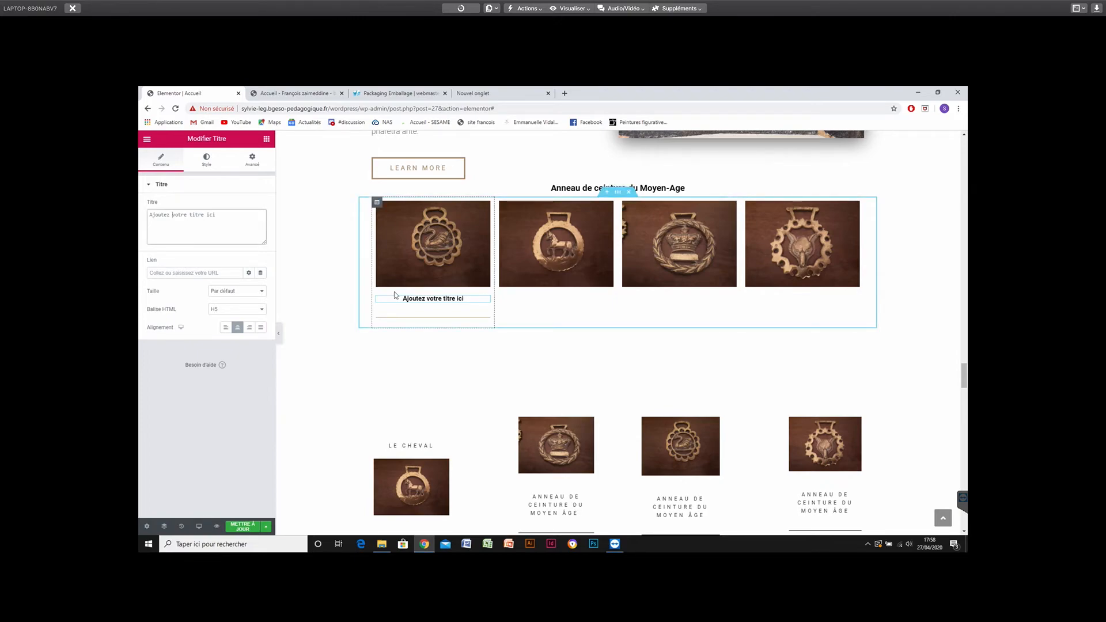
scroll(544, 347, "down", 2)
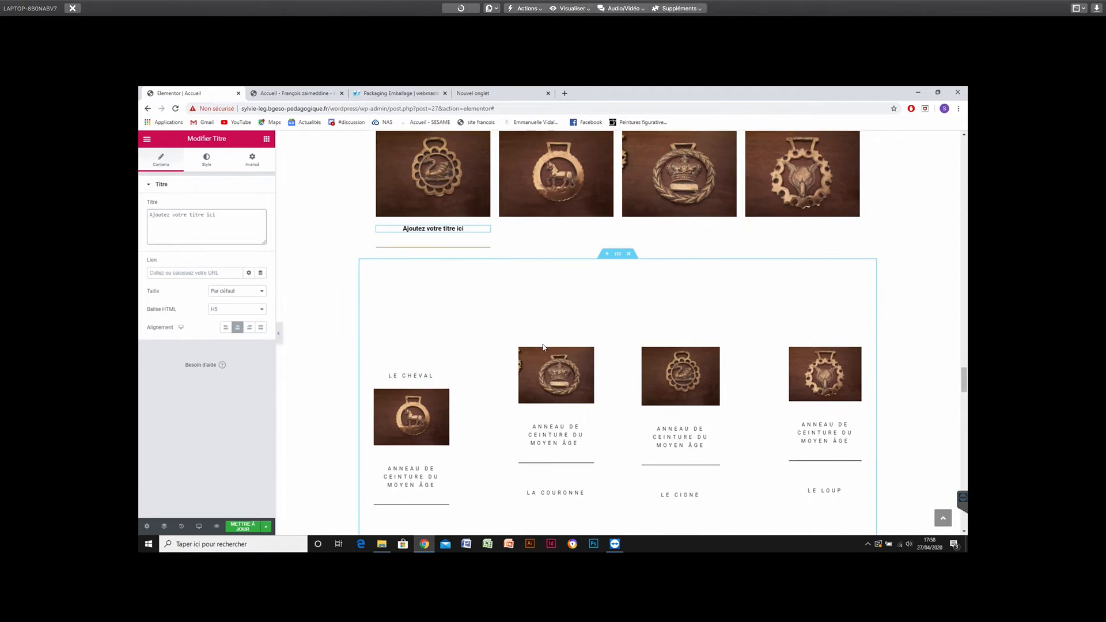
scroll(544, 347, "up", 2)
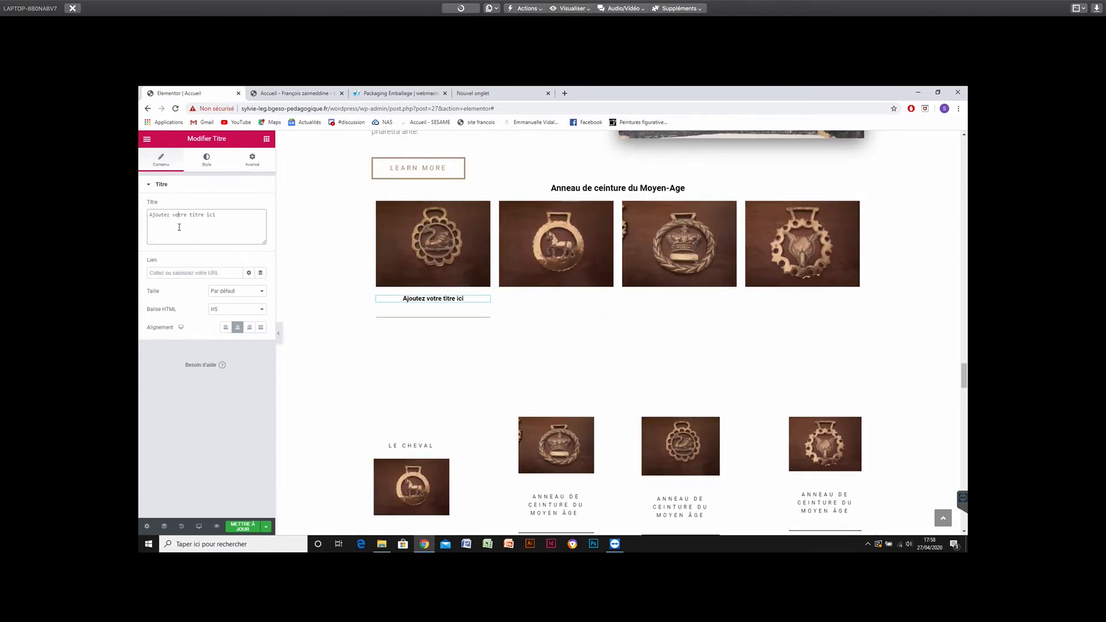
type("Le")
left_click_drag(227, 216, 122, 203)
type("Le Cigne")
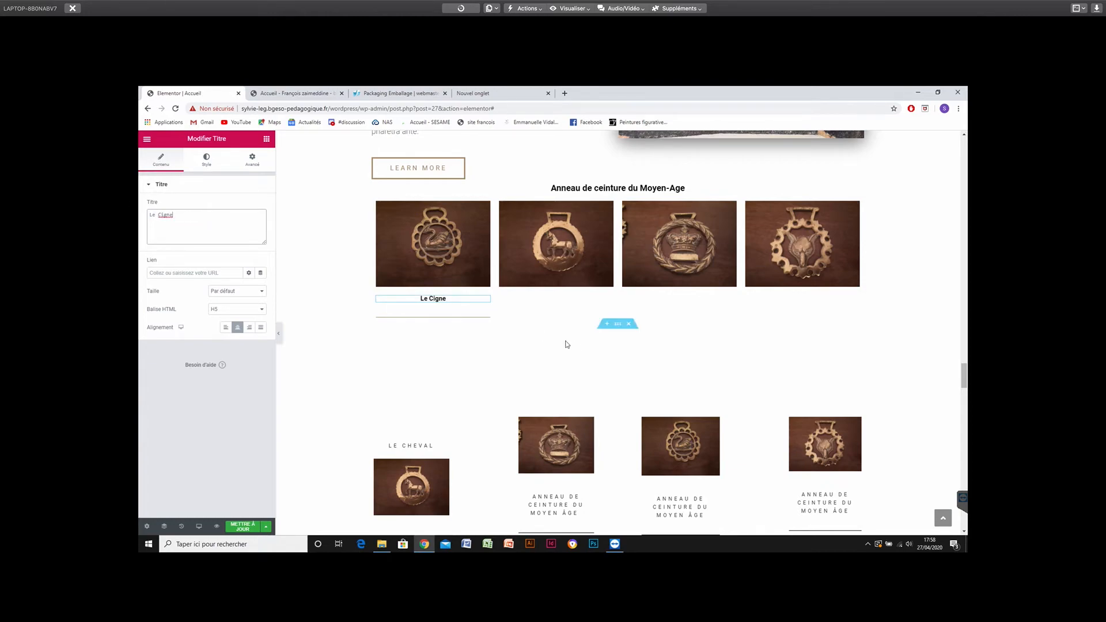
Set the font size of the "Le Cigne" title to 1.1 em and save the page.
left_click(207, 160)
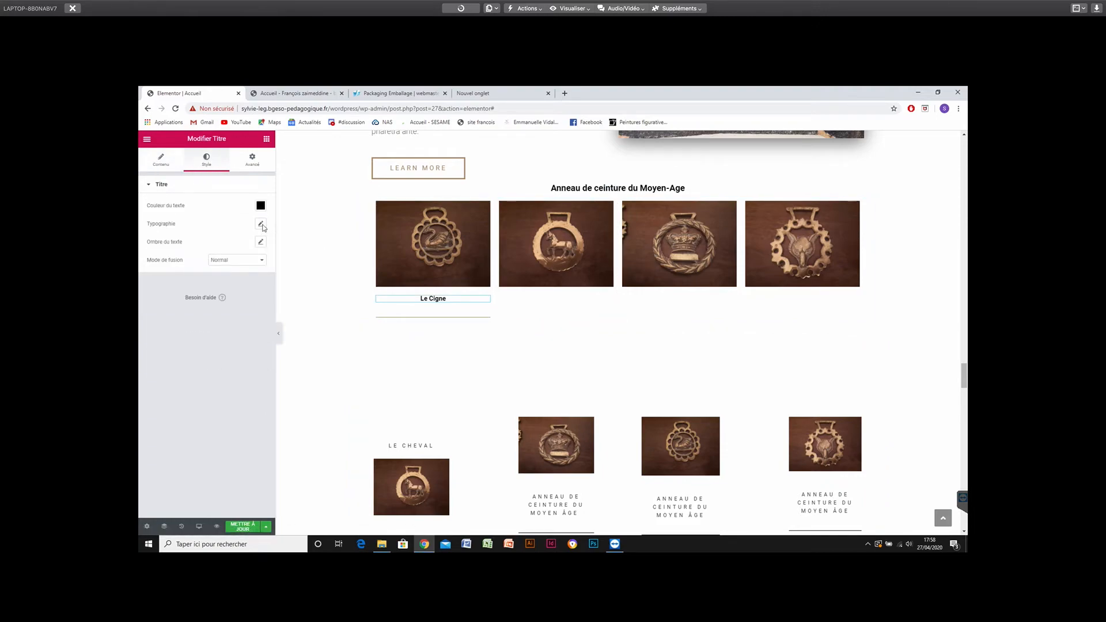
left_click(260, 224)
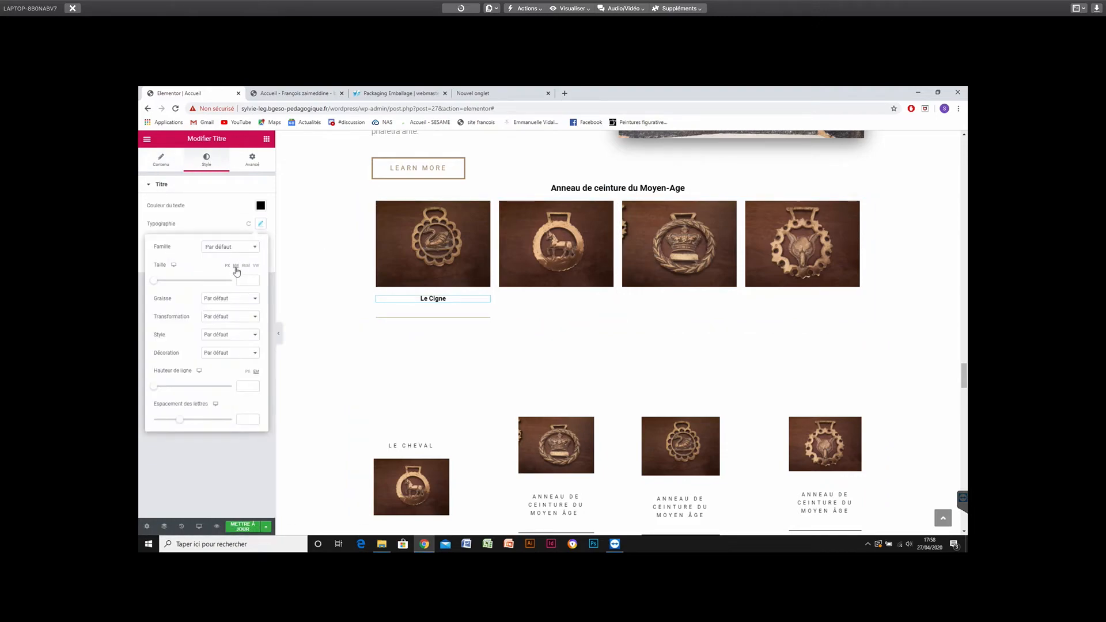
left_click_drag(155, 282, 163, 283)
scroll(474, 378, "up", 2)
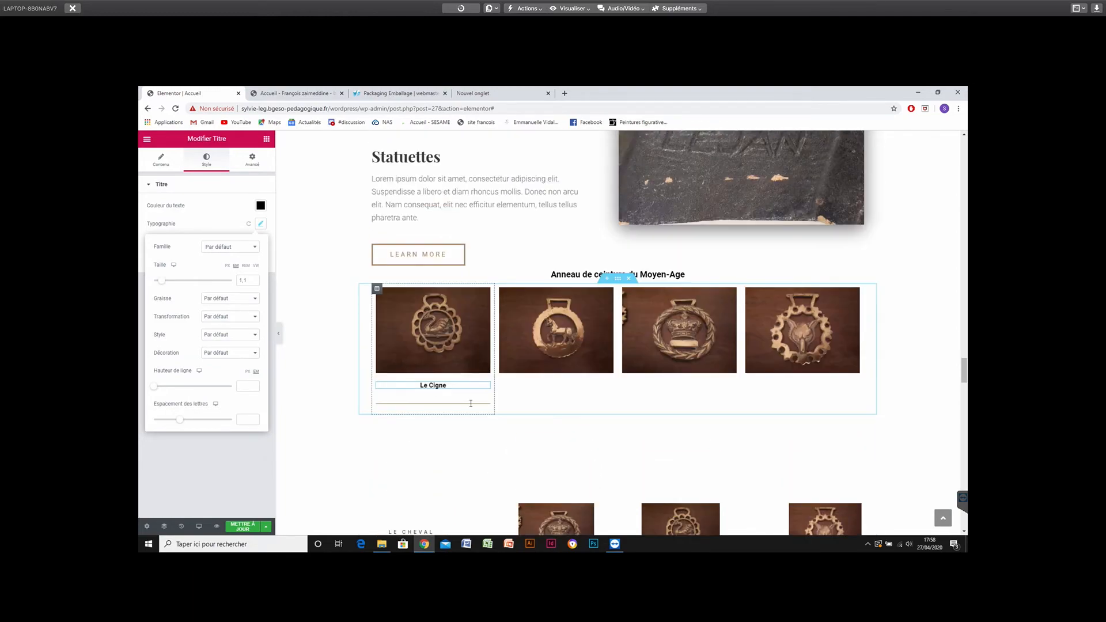
scroll(470, 404, "up", 2)
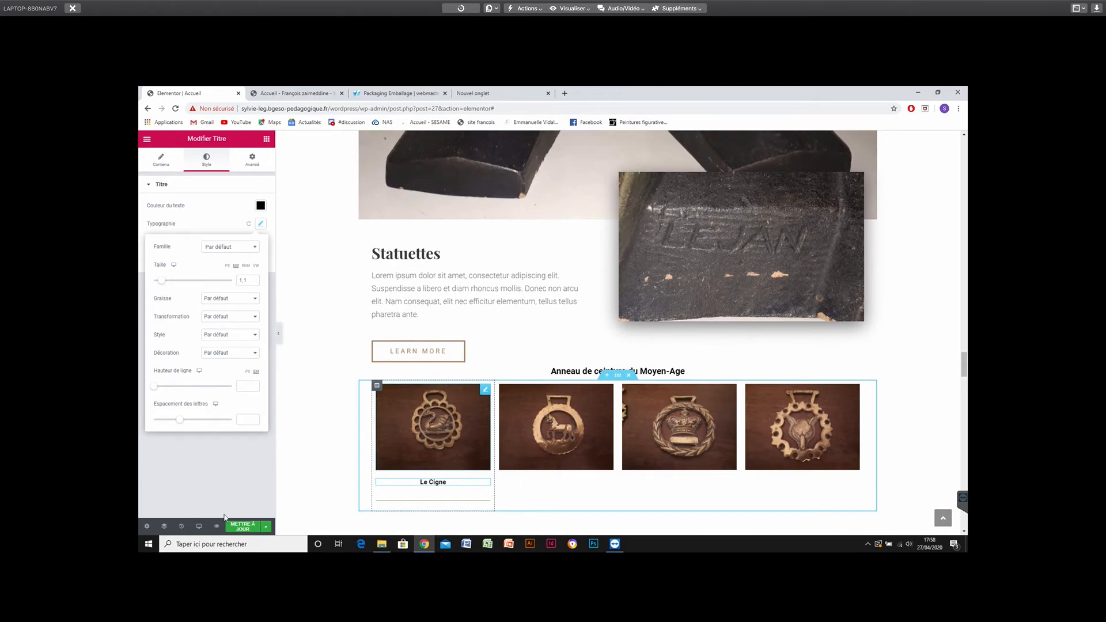
scroll(618, 333, "up", 2)
left_click(242, 526)
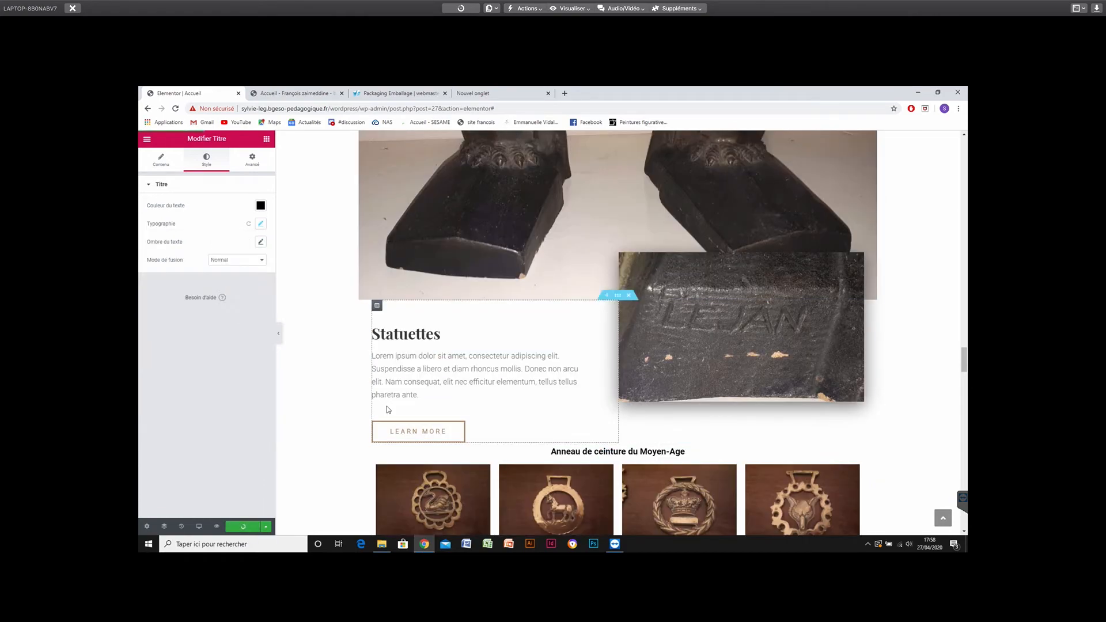
Delete the old belt ring section with the small images beneath the new four-column row.
scroll(387, 409, "down", 1)
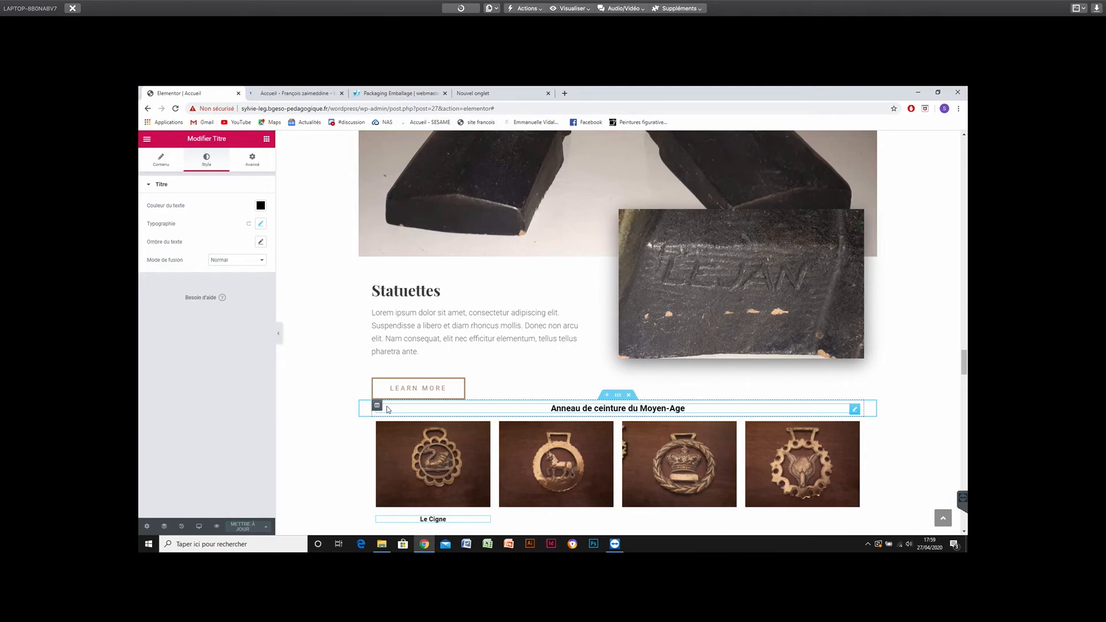
scroll(387, 410, "down", 2)
scroll(388, 409, "down", 4)
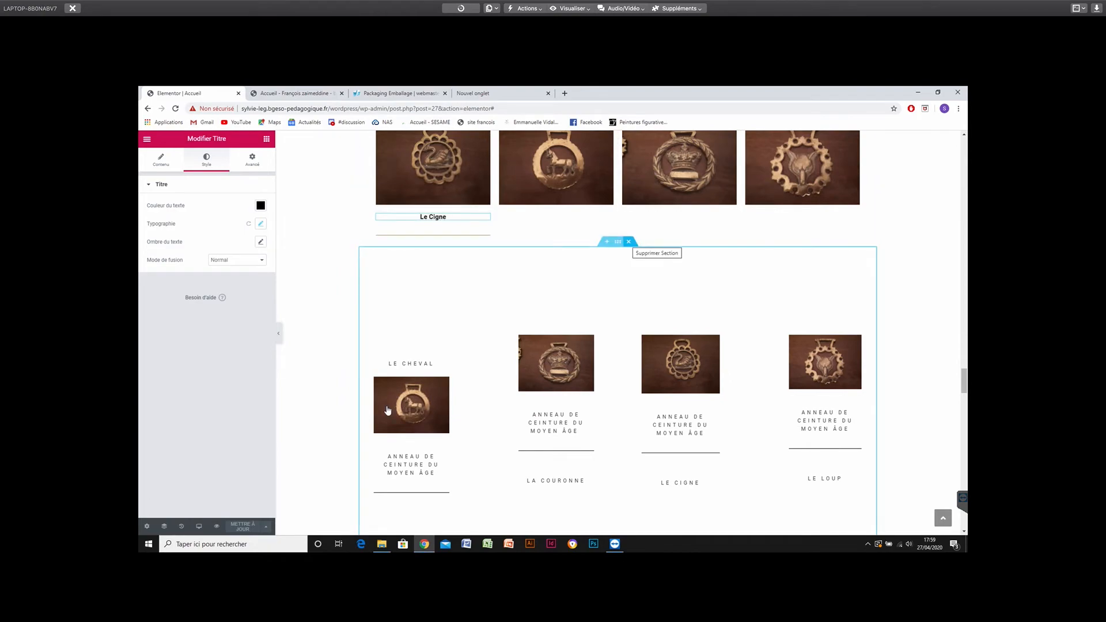
left_click(628, 242)
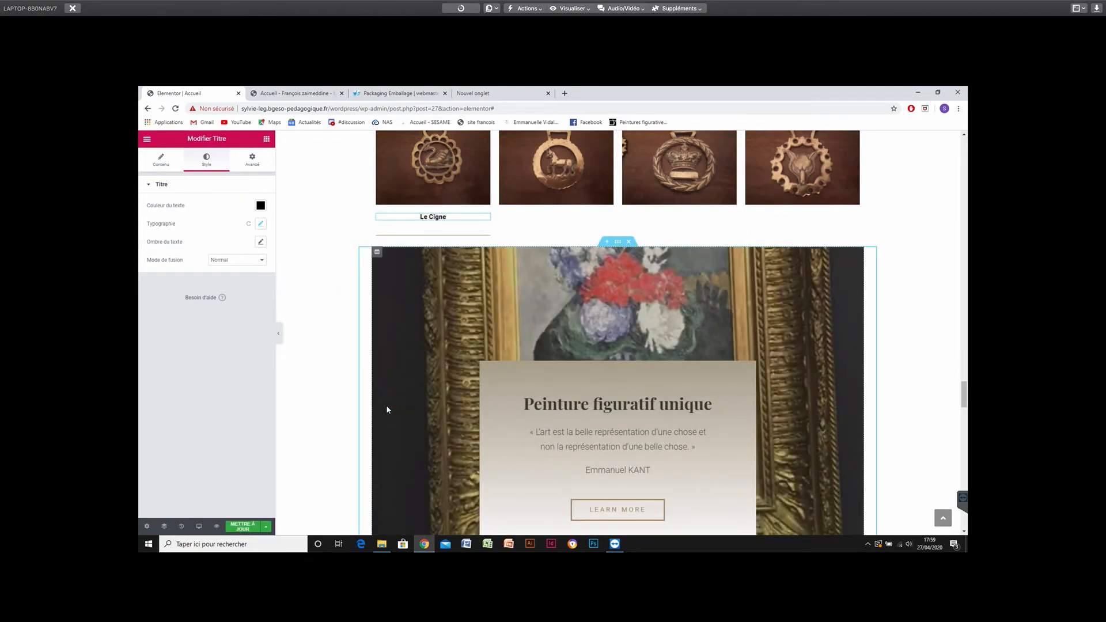
Examine the page below the belt ring row, from the "Peinture figuratif unique" section to the "La Pensée" section.
scroll(388, 409, "down", 3)
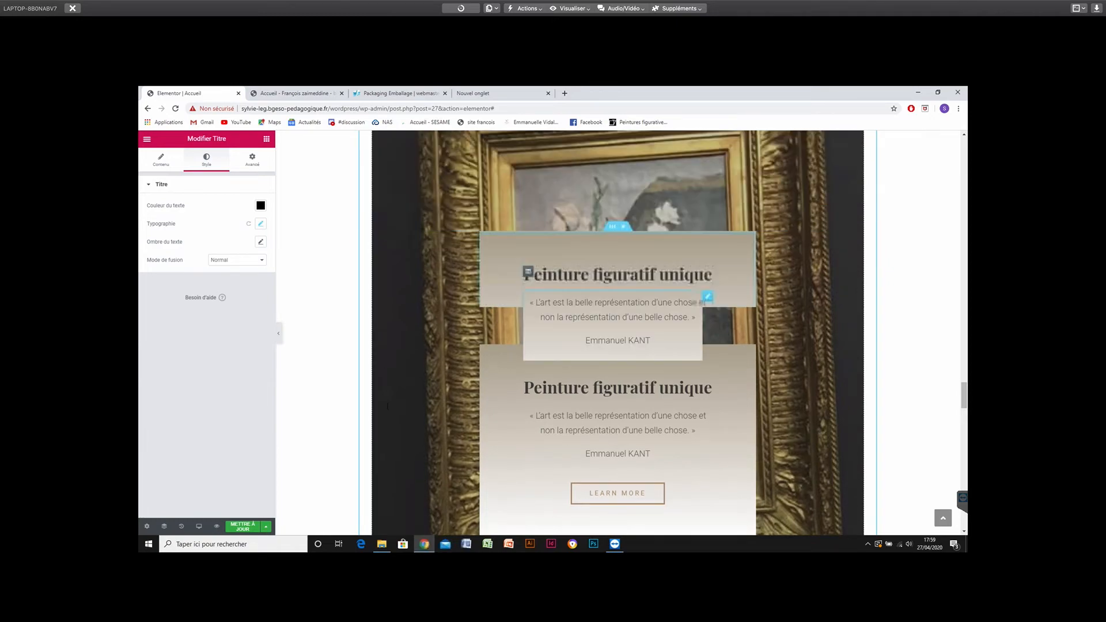
scroll(387, 410, "up", 2)
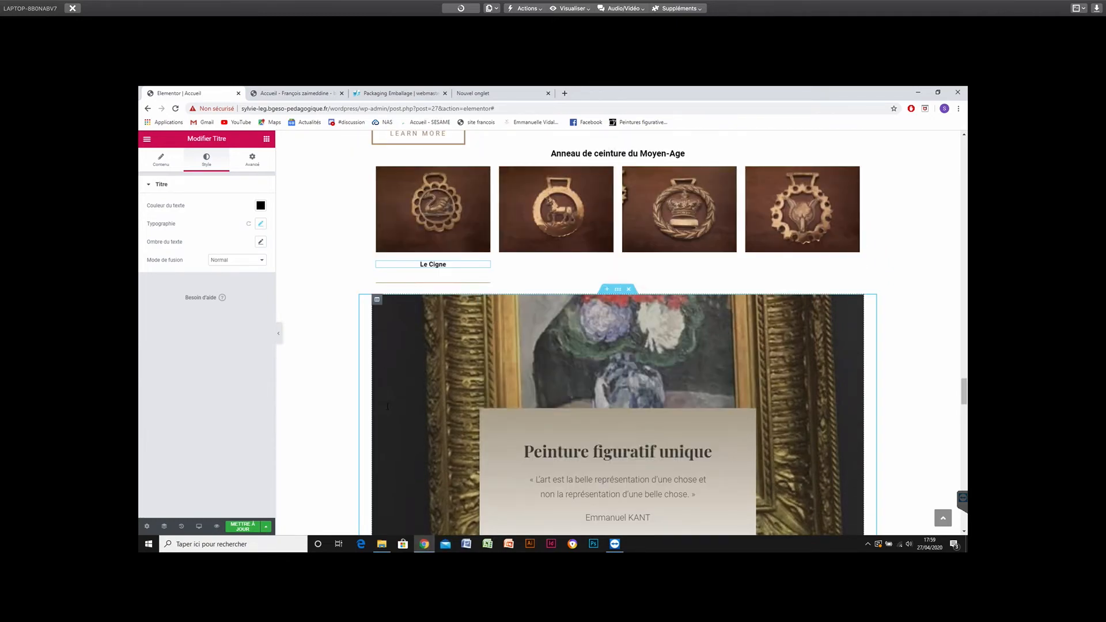
scroll(387, 410, "down", 10)
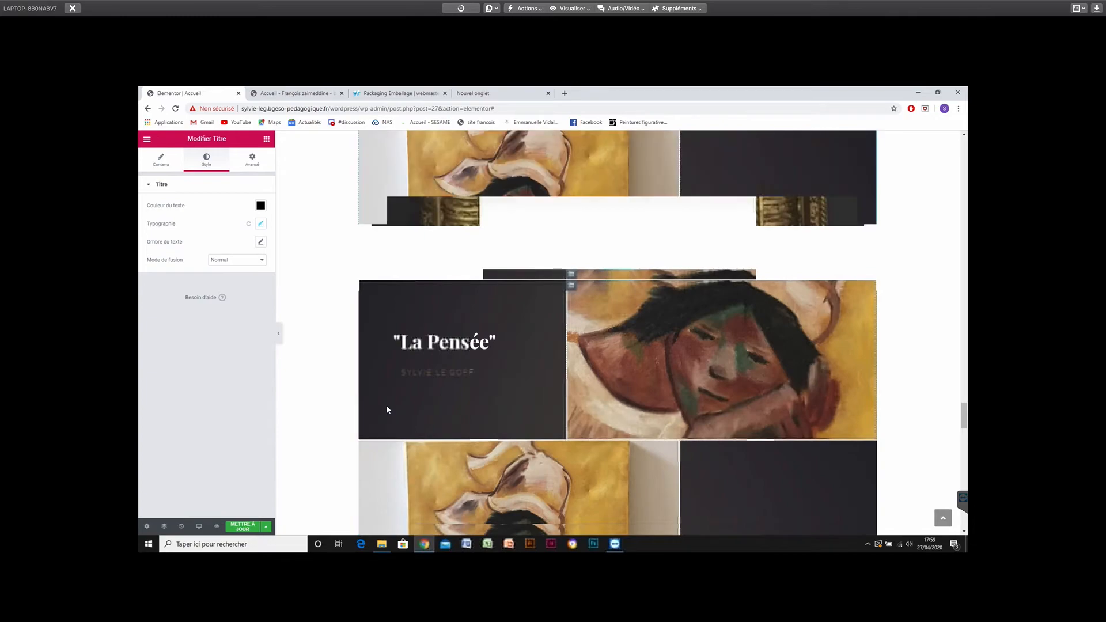
scroll(388, 410, "up", 5)
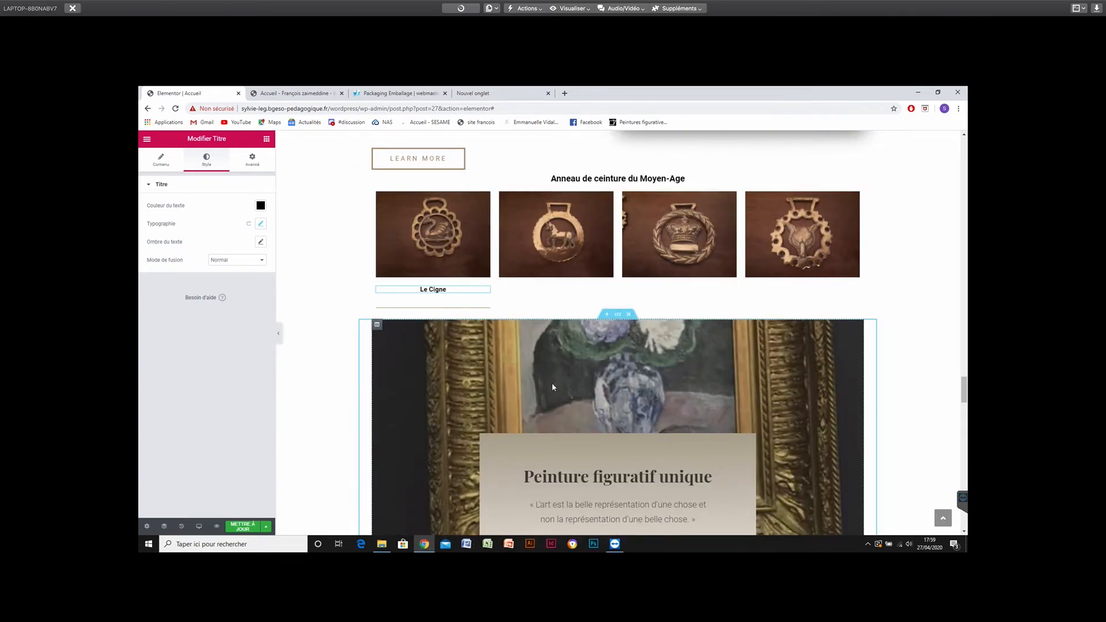
scroll(553, 387, "down", 3)
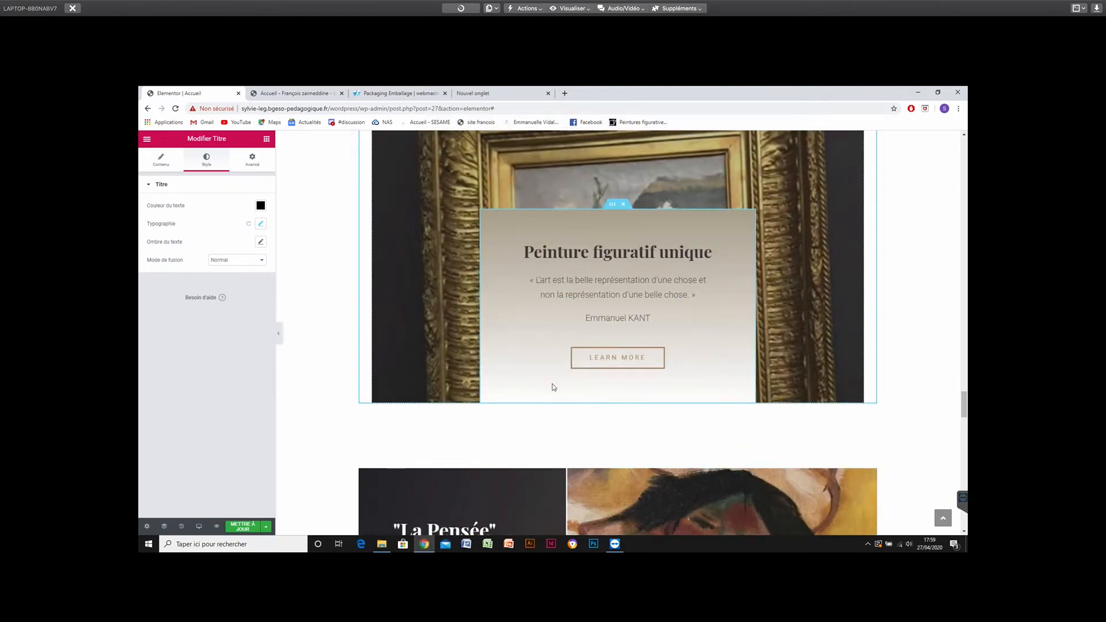
scroll(552, 387, "up", 1)
scroll(553, 384, "up", 1)
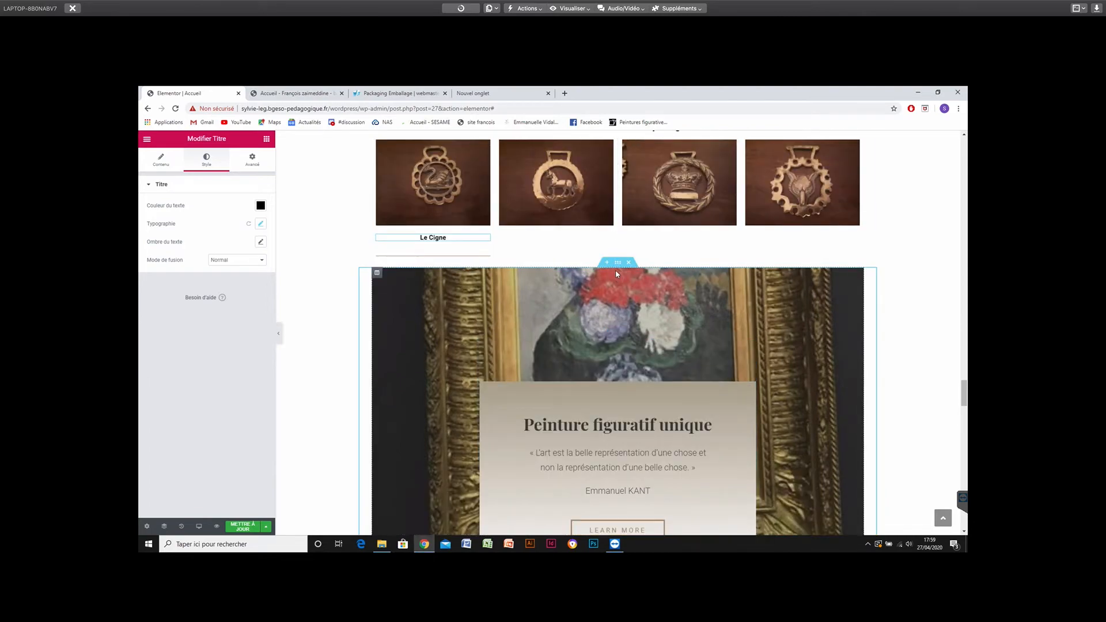
Set the boxed content width of the "Peinture figuratif unique" section to 1600.
left_click(617, 263)
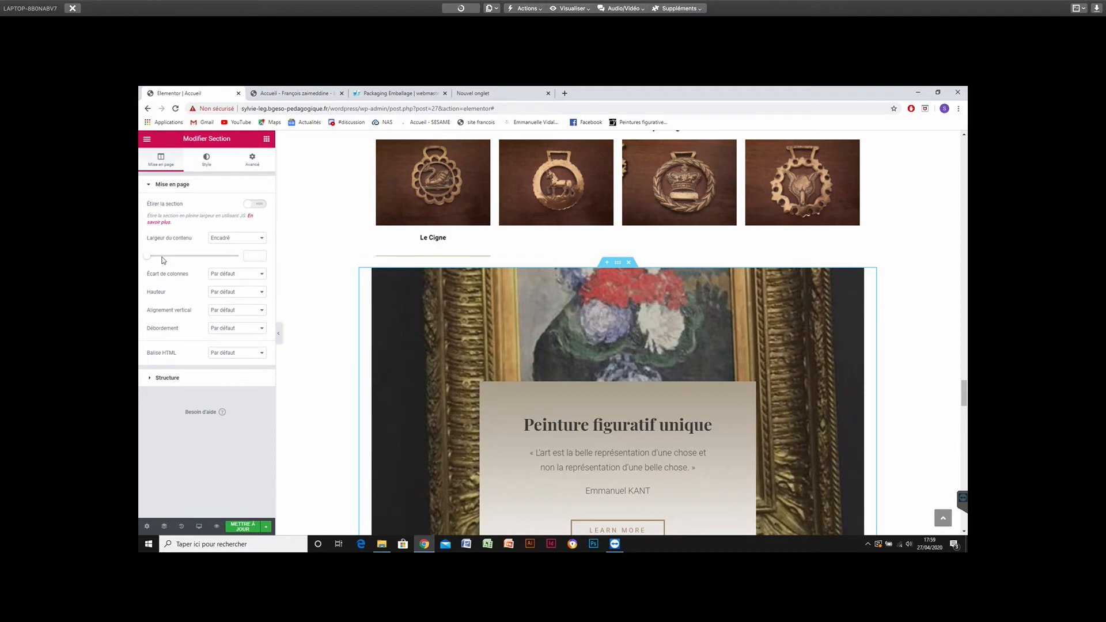
left_click(151, 378)
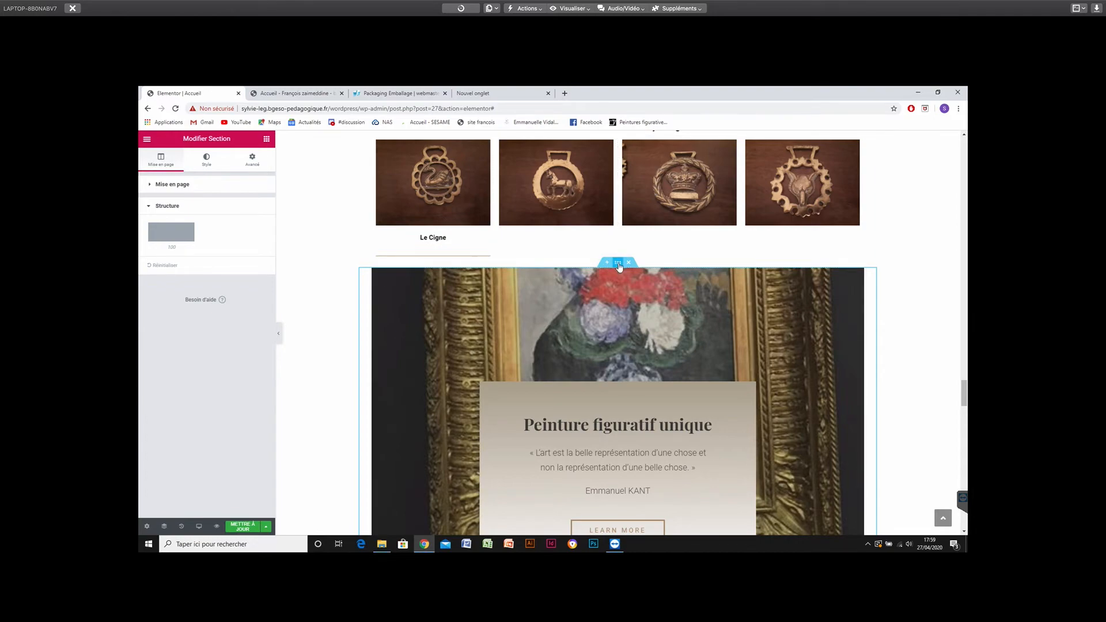
left_click(207, 160)
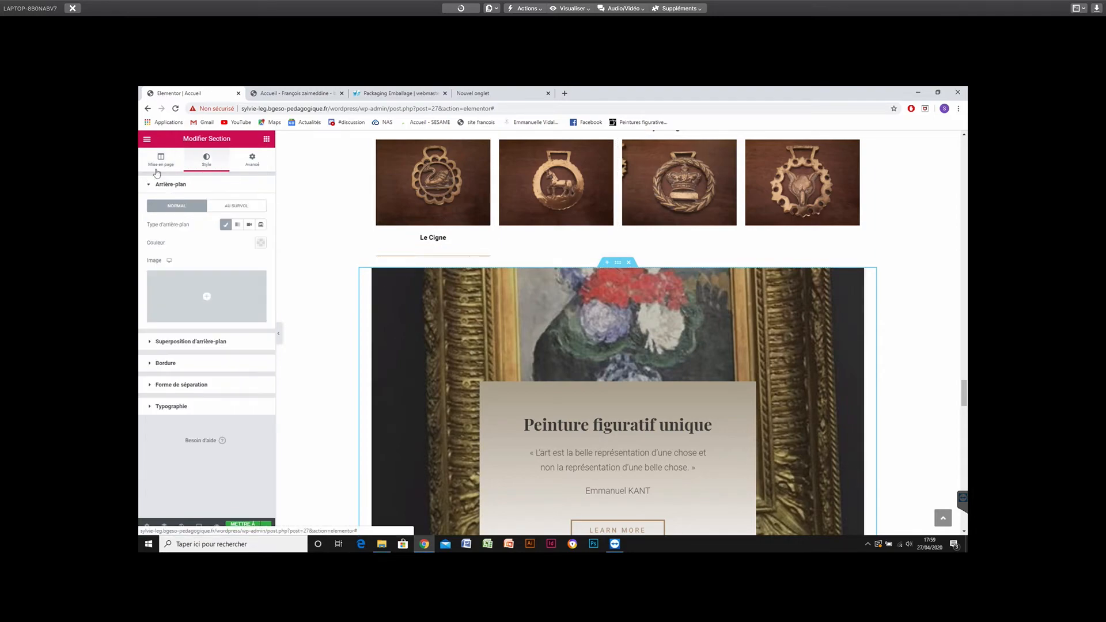
left_click(155, 161)
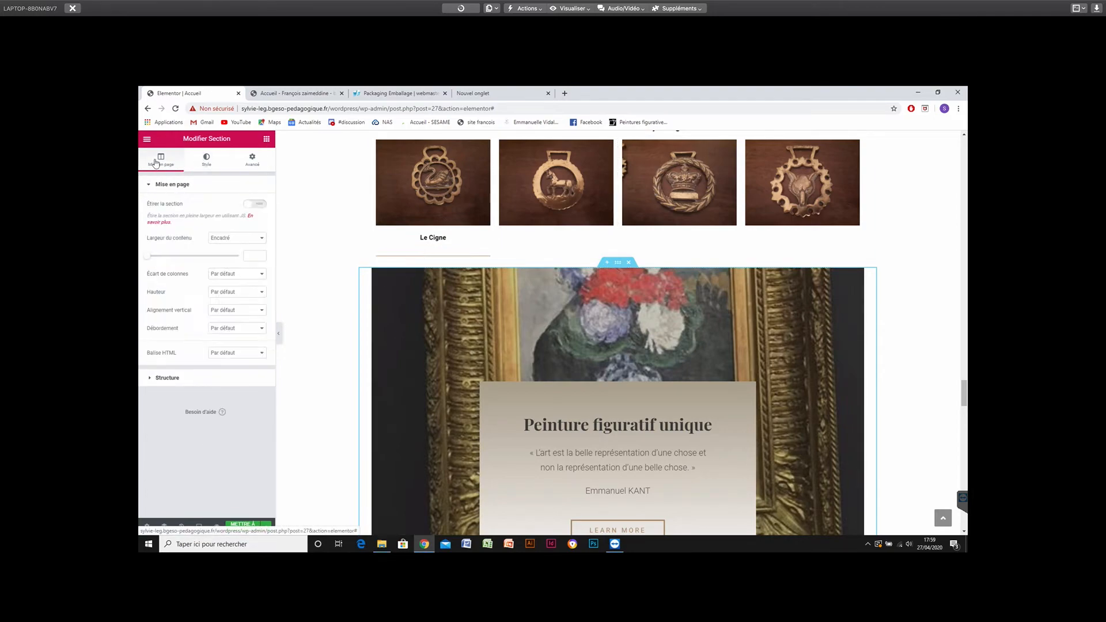
left_click_drag(154, 258, 245, 258)
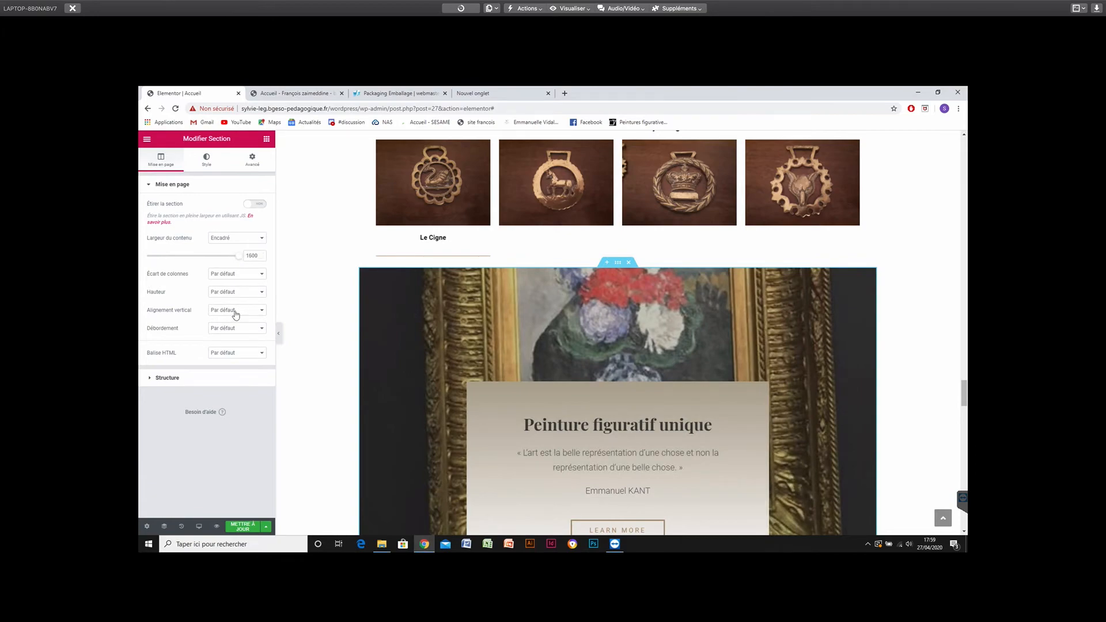
Give the "Peinture figuratif unique" section a minimum height (Hauteur min.) of 433 px.
left_click(233, 294)
left_click(233, 315)
left_click_drag(149, 330, 170, 329)
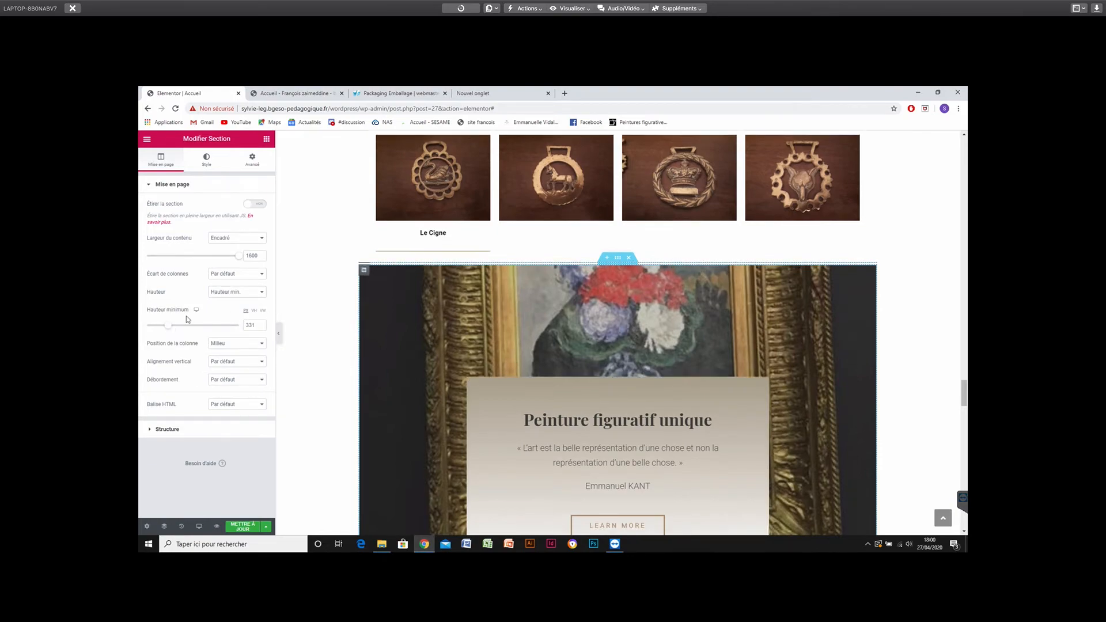
scroll(409, 287, "down", 3)
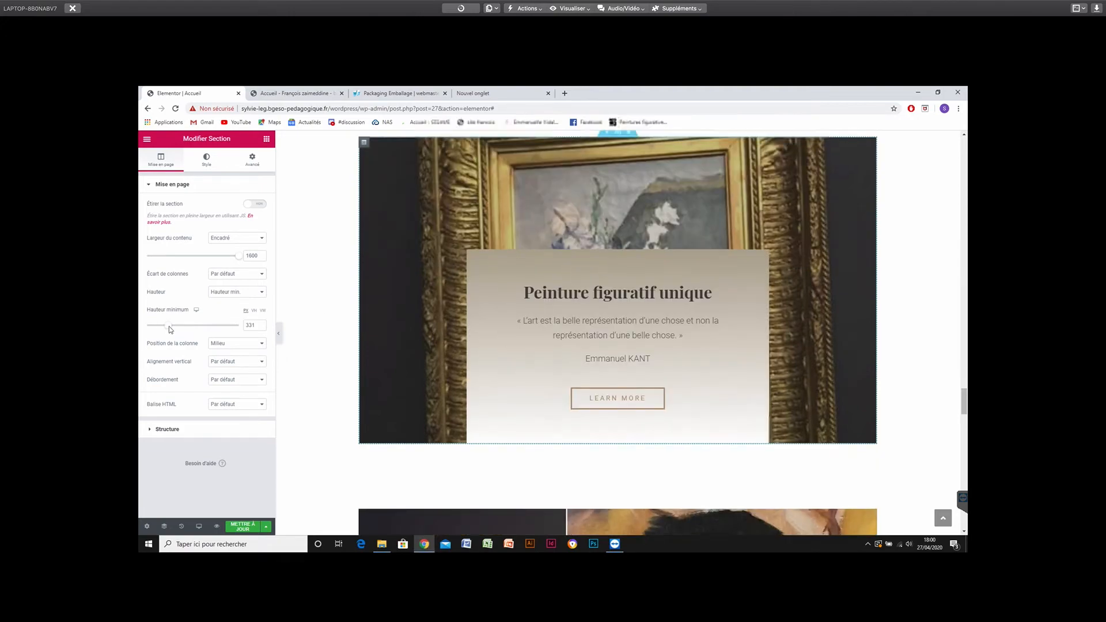
left_click(194, 326)
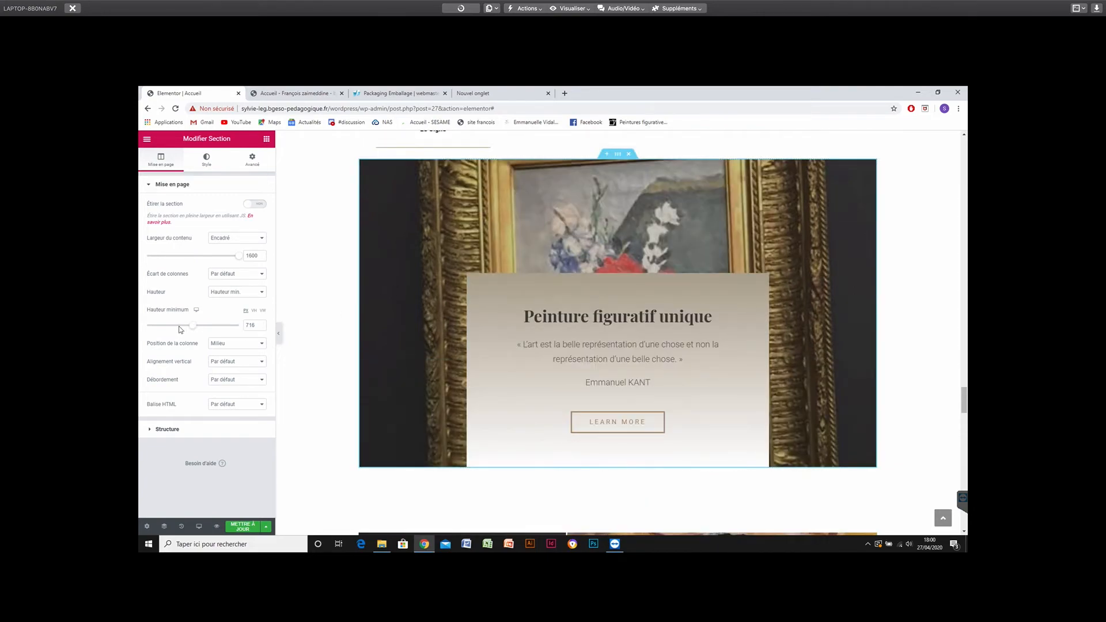
left_click_drag(193, 326, 174, 325)
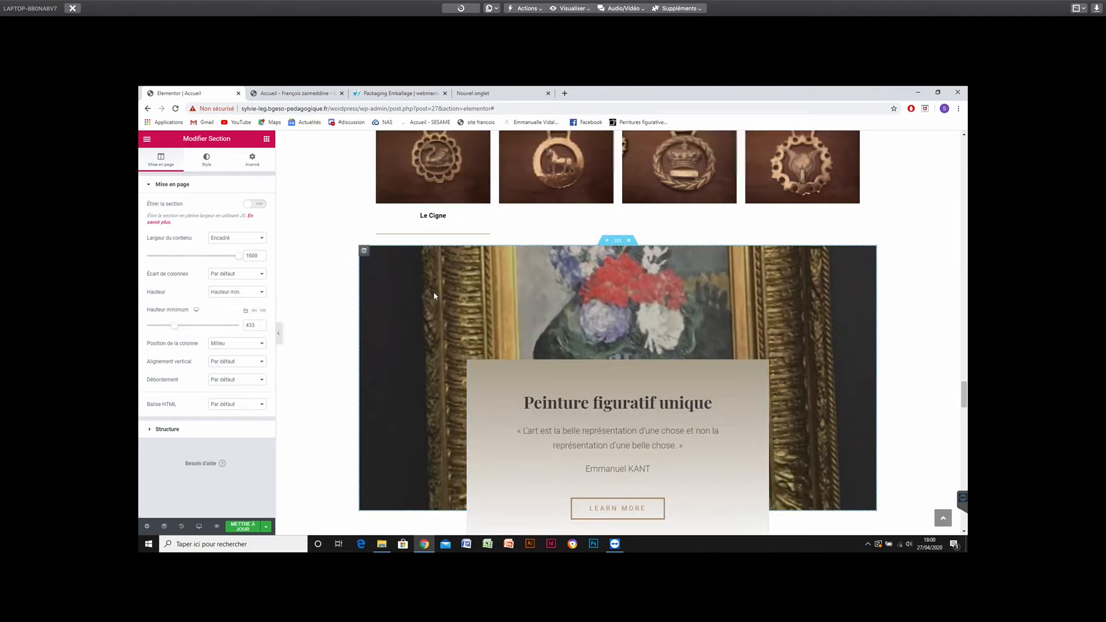
scroll(434, 296, "up", 1)
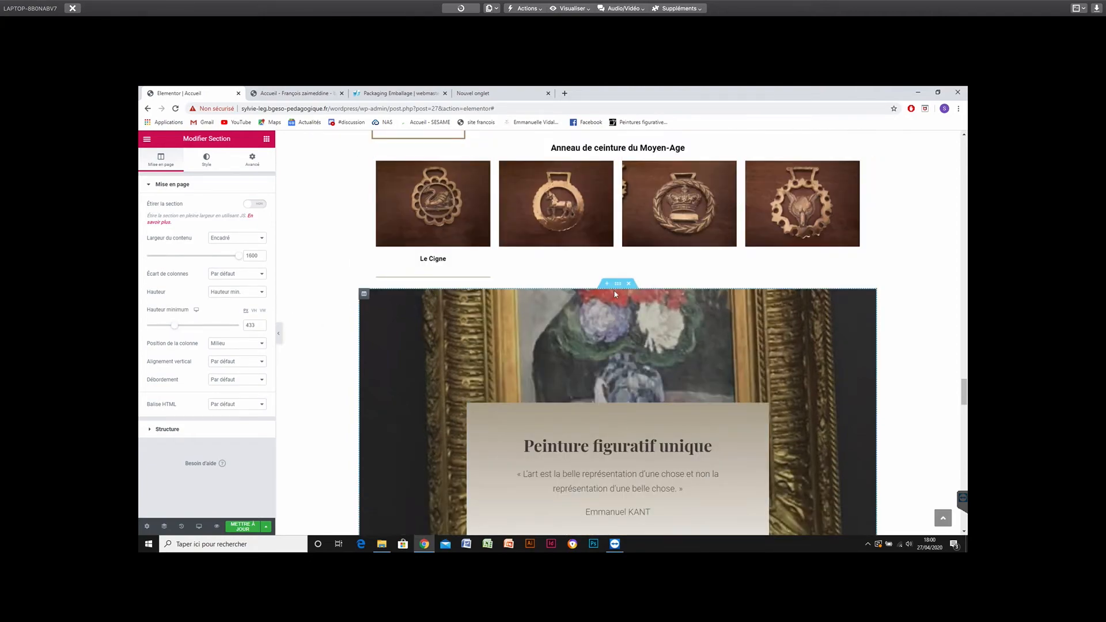
Stretch the "Peinture figuratif unique" section across the page with Pleine largeur content and a minimum height of 291 px.
scroll(308, 353, "down", 2)
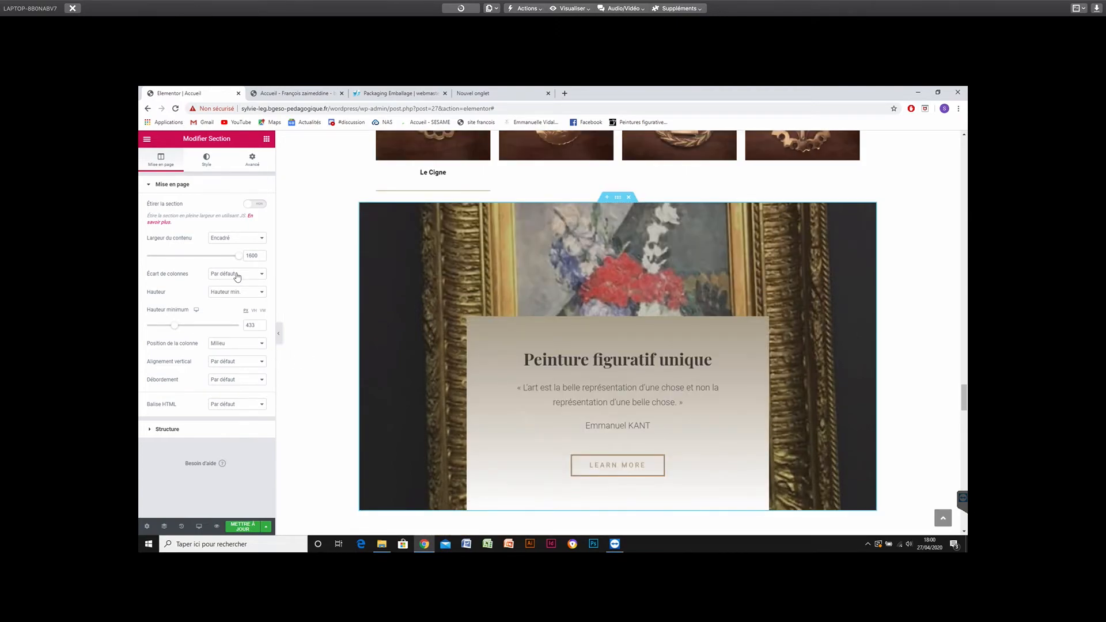
left_click(230, 240)
left_click(231, 258)
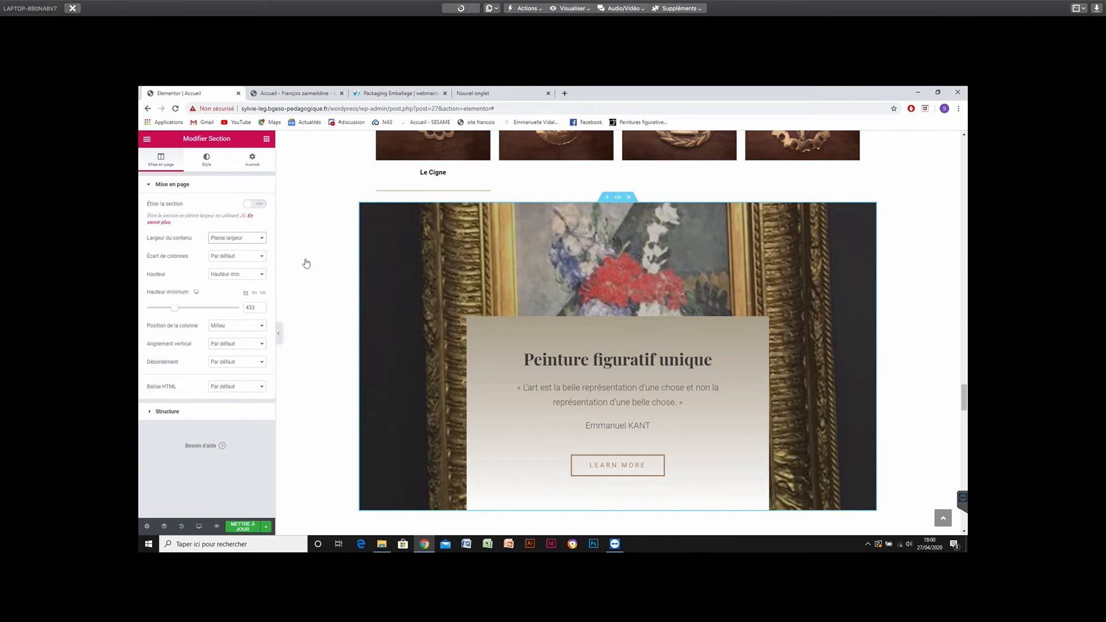
left_click(260, 206)
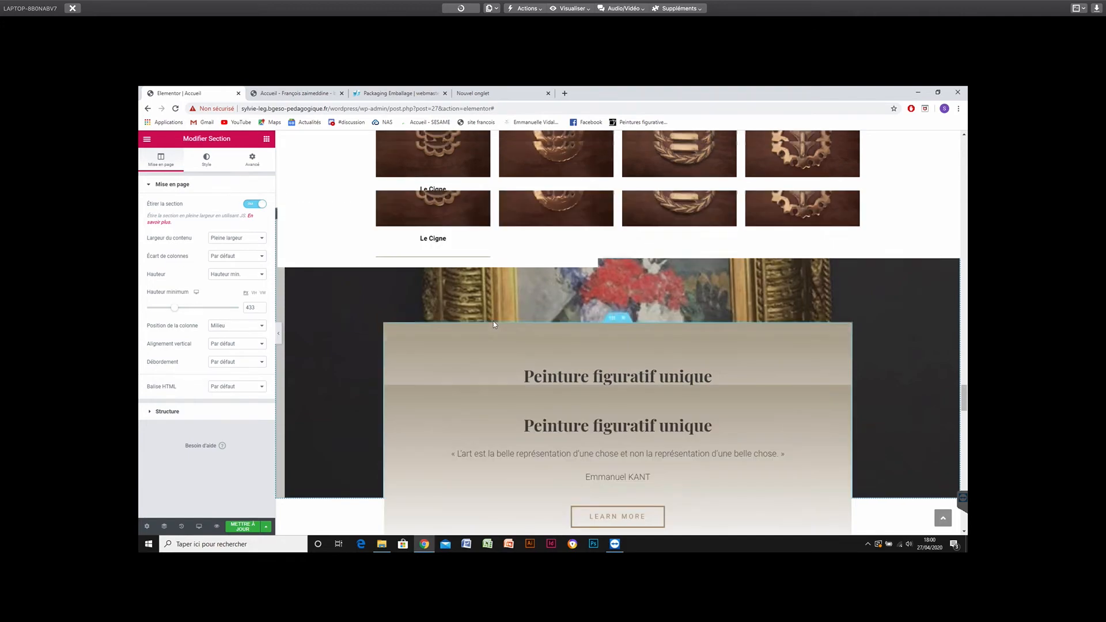
scroll(494, 324, "down", 3)
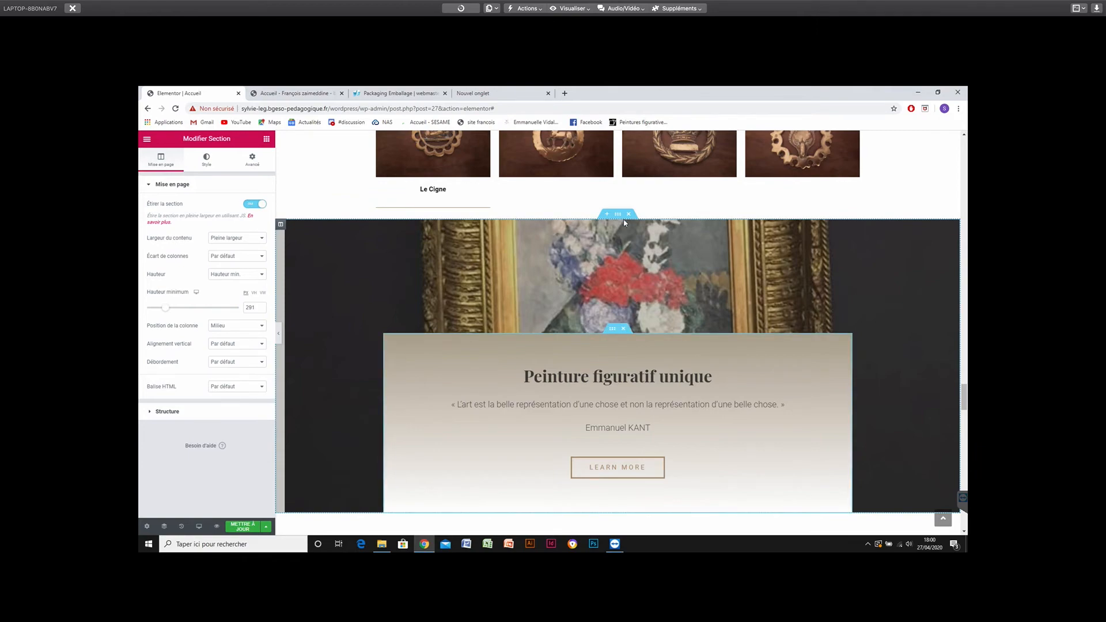
Set the top and bottom padding of the inner section around the "Peinture figuratif unique" text to 20 px.
left_click(253, 162)
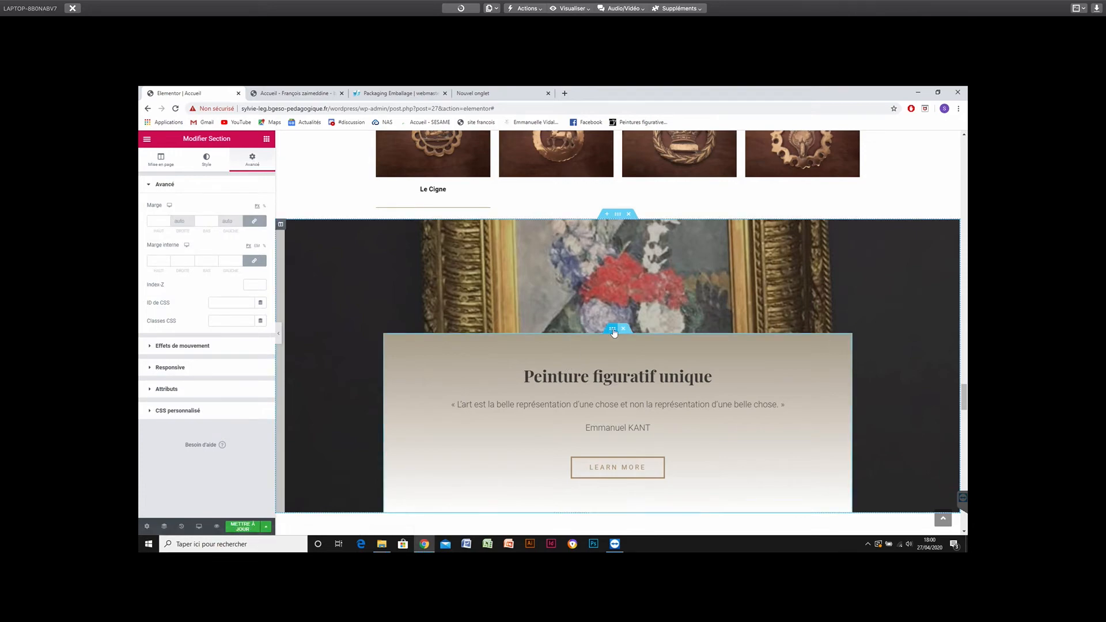
left_click(612, 328)
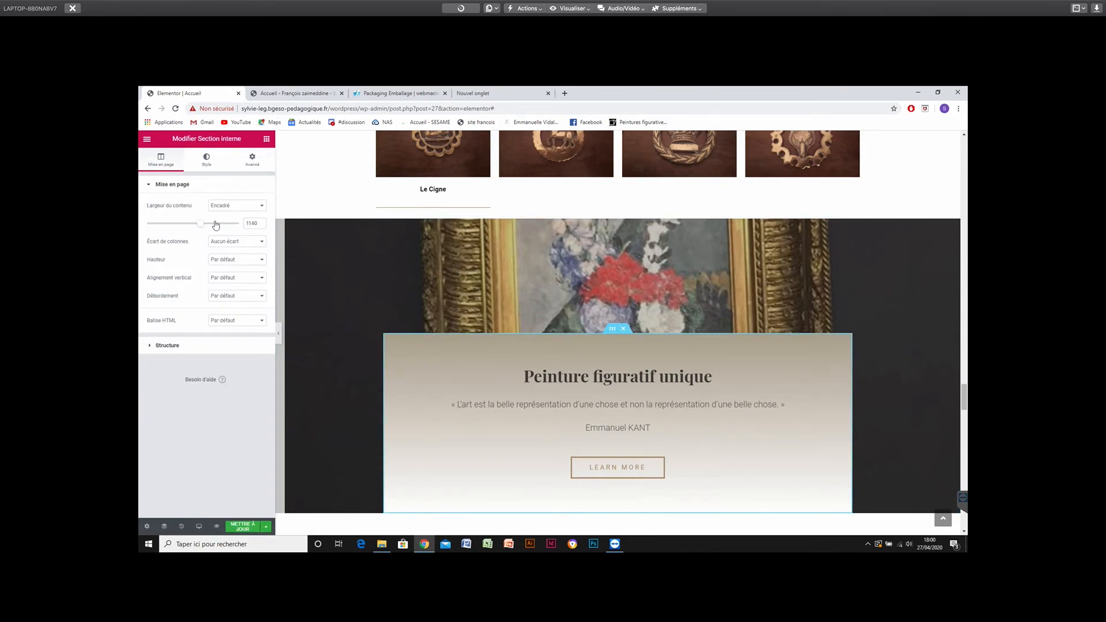
left_click(245, 163)
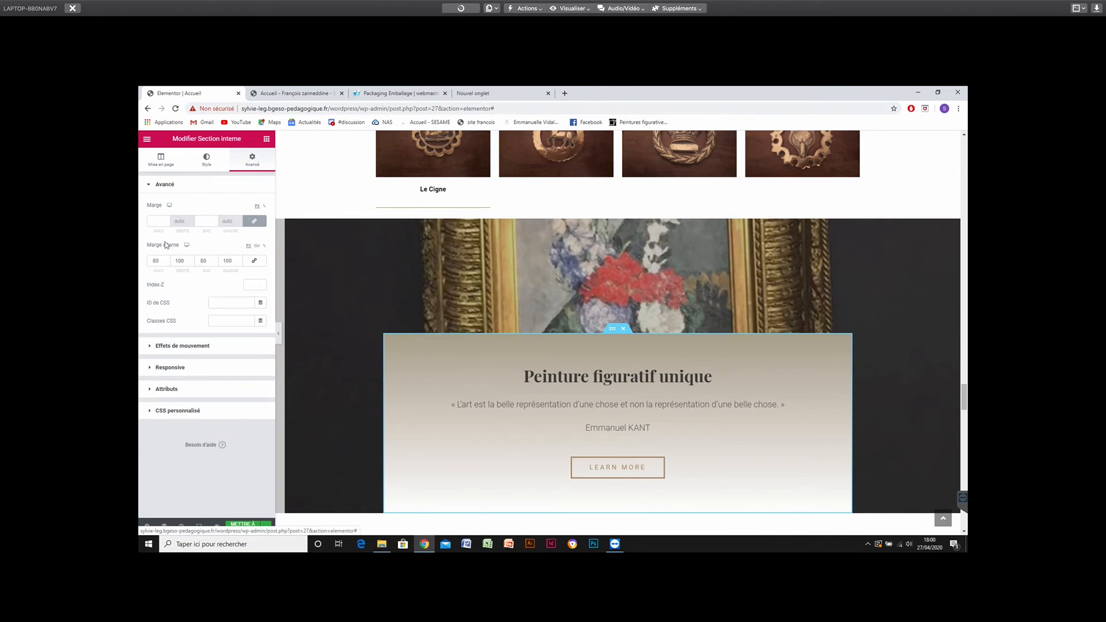
left_click(153, 260)
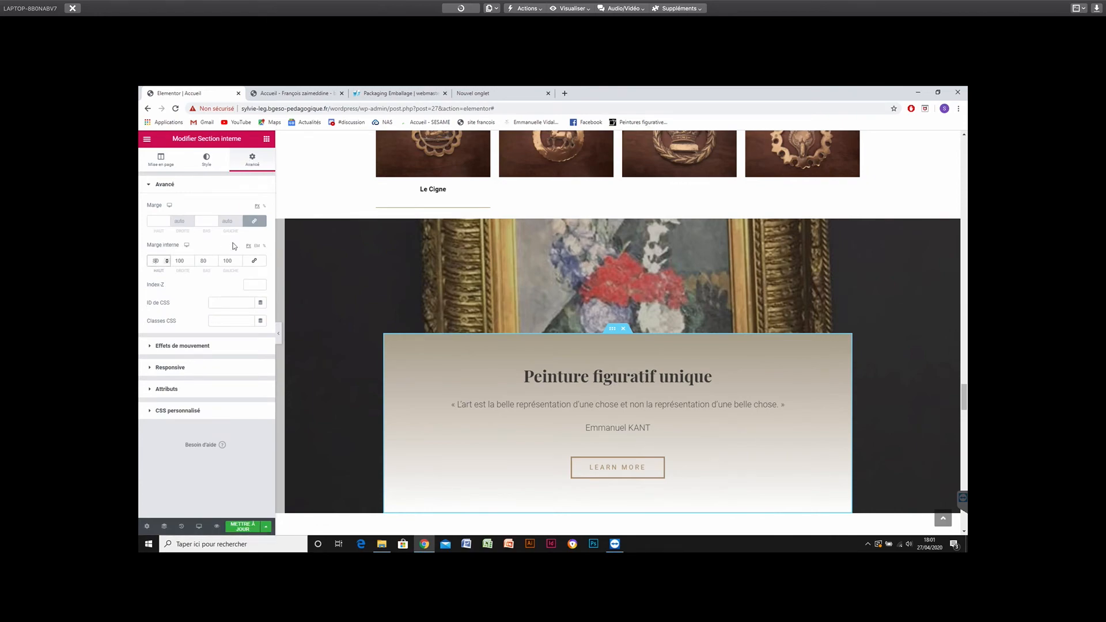
type("2")
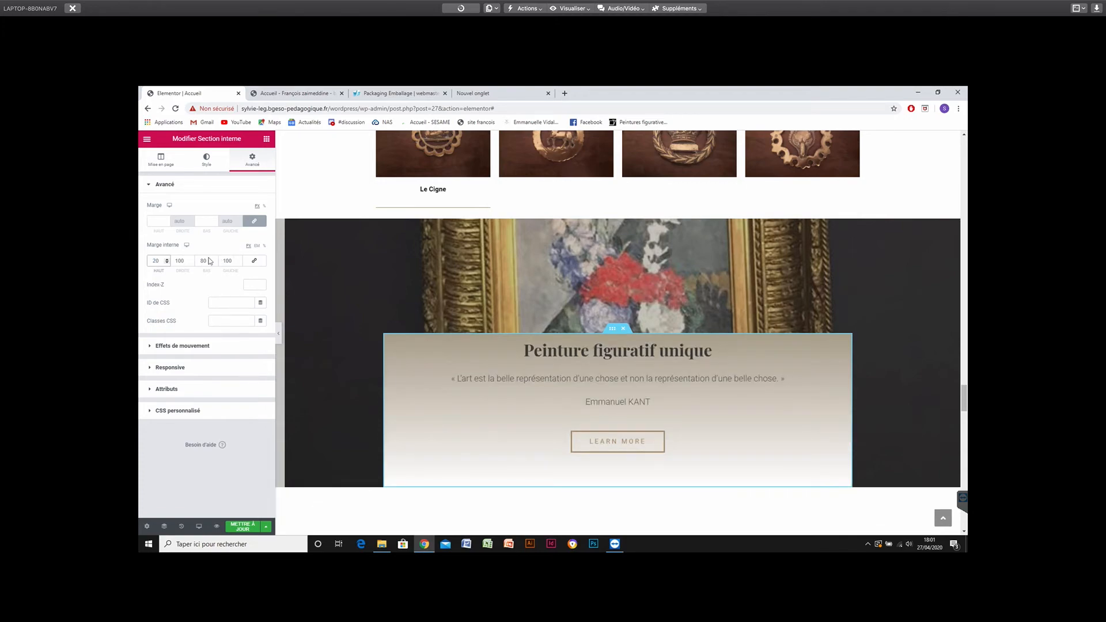
left_click(204, 260)
type("2")
key("Tab")
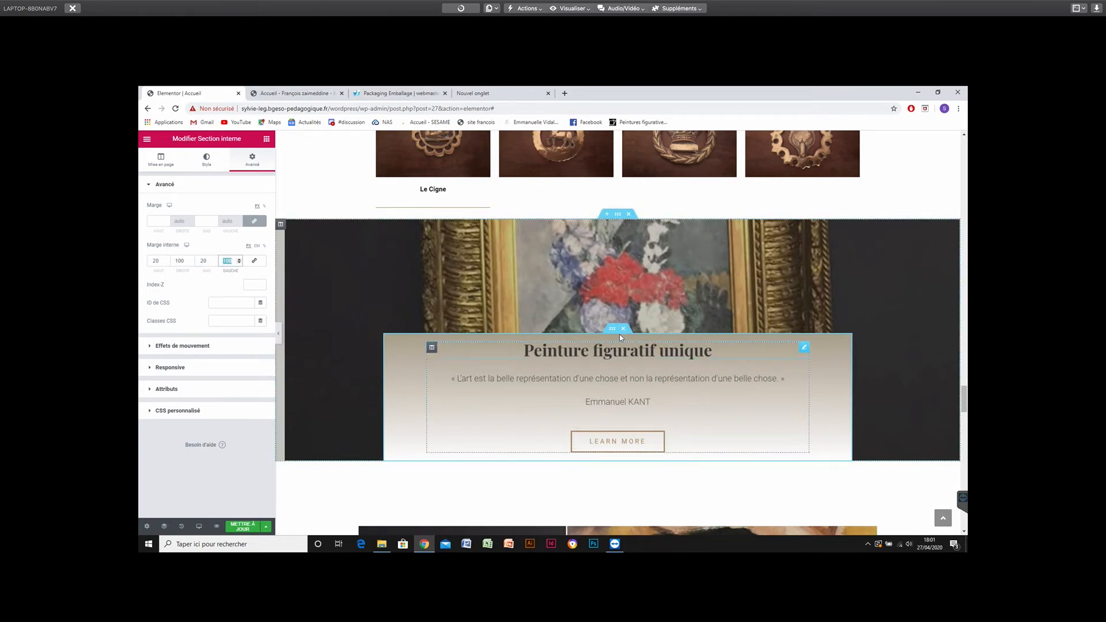
Set the top inner padding (Marge interne) of the column holding the "Peinture figuratif unique" block to 100 px.
left_click(282, 227)
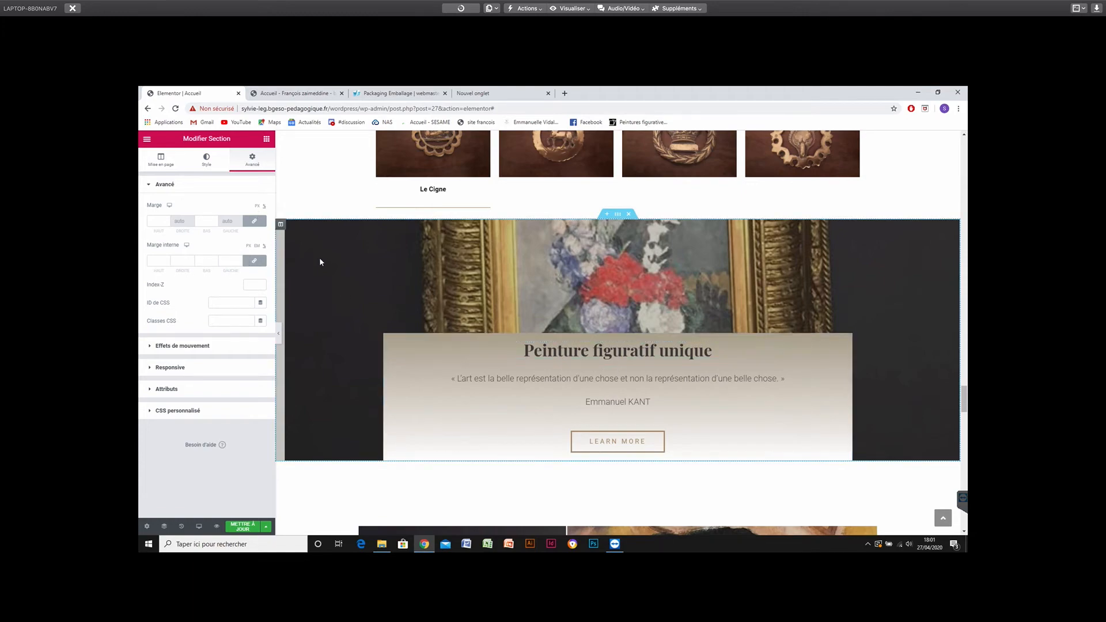
left_click(280, 225)
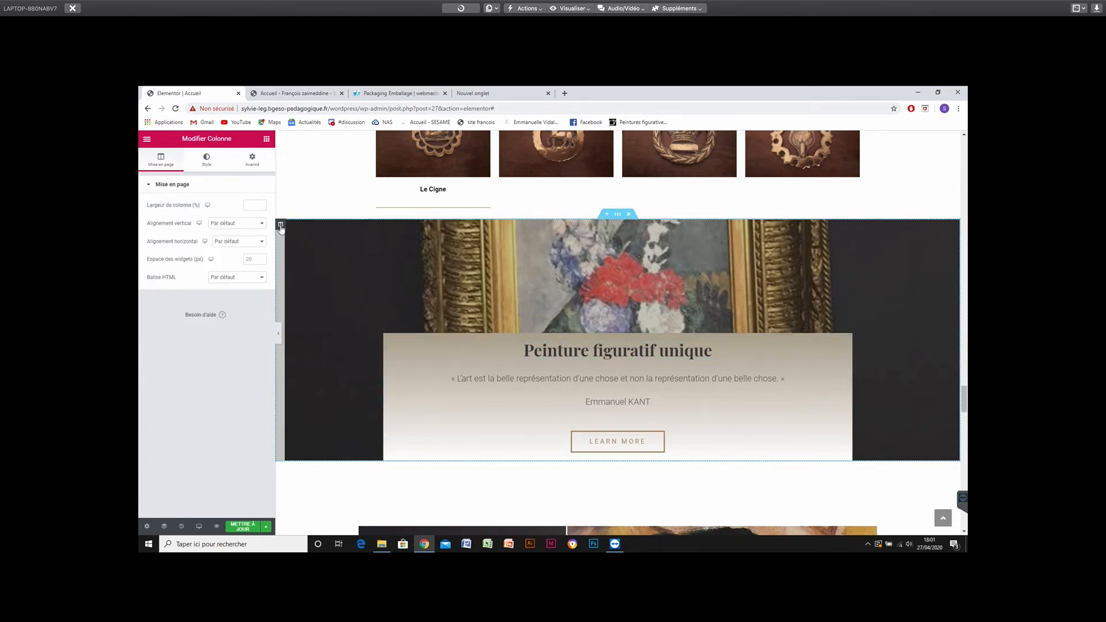
left_click(252, 160)
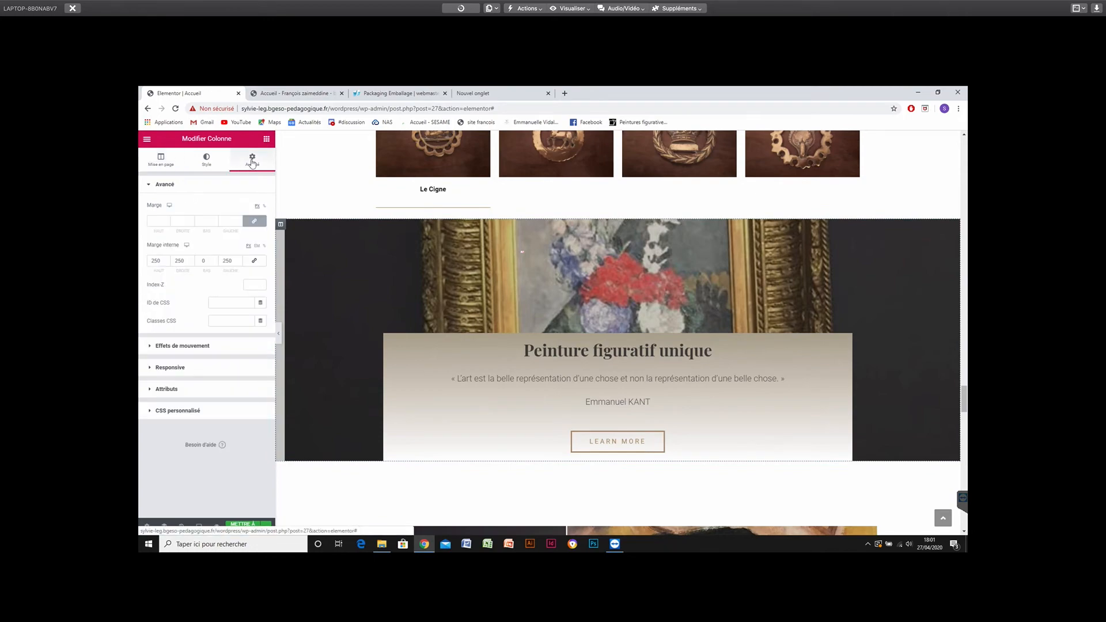
double_click(153, 263)
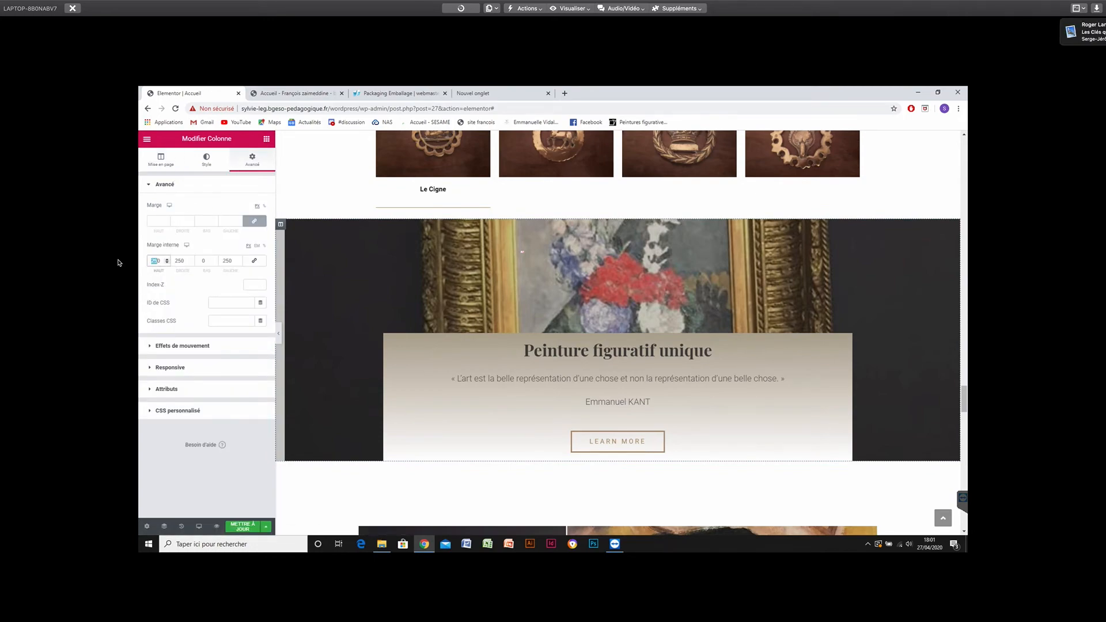
type("10")
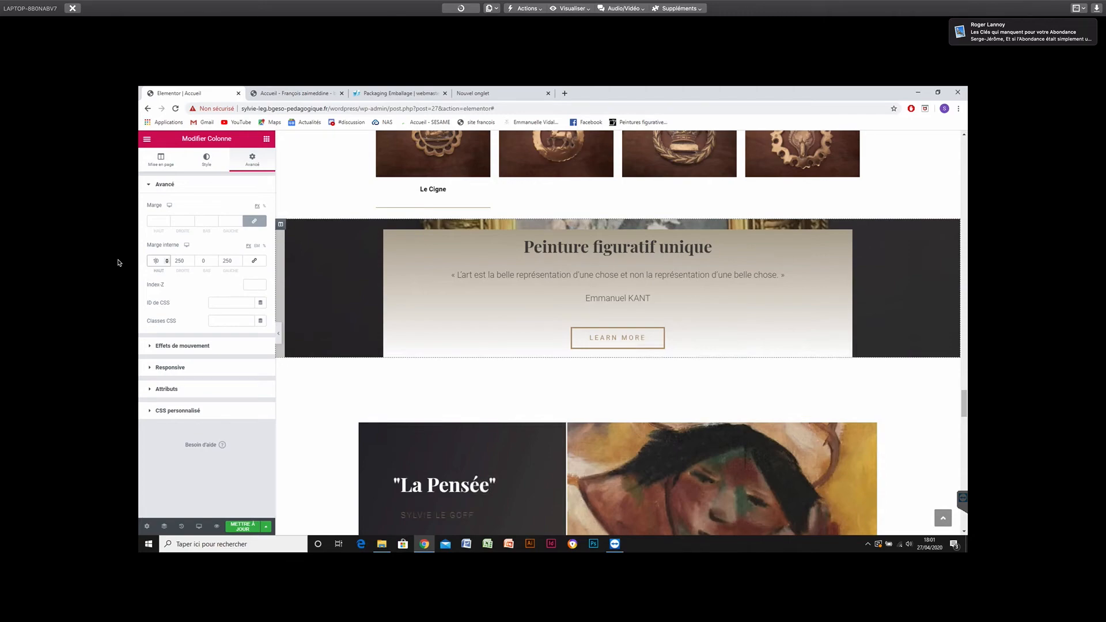
type("0")
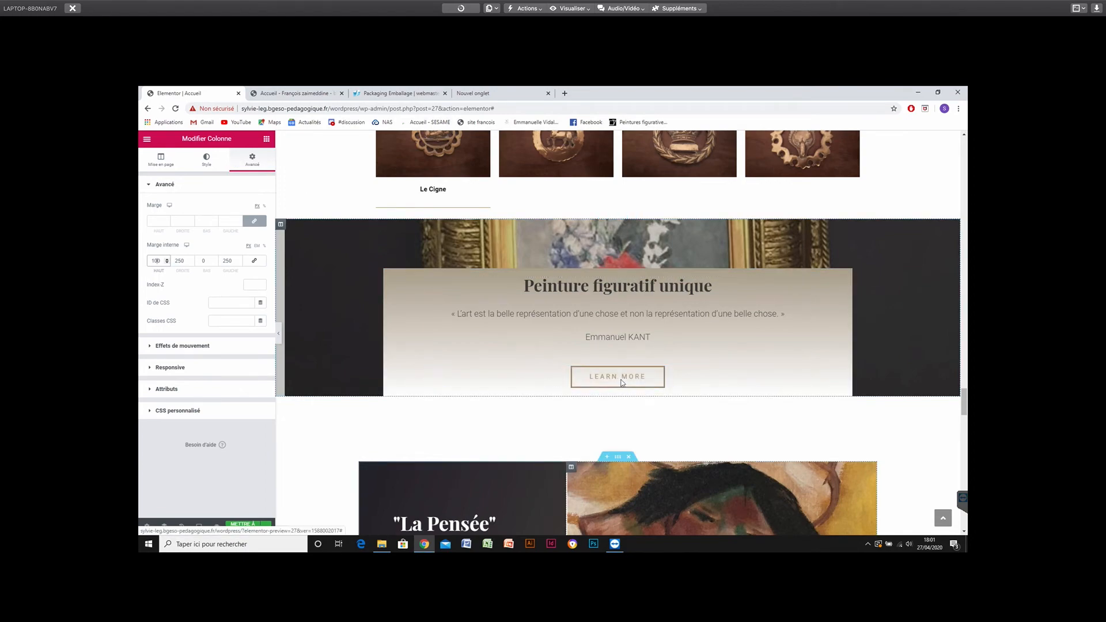
Link the "Learn more" button in the "Peinture figuratif unique" section to /peinture and update the page.
scroll(839, 387, "down", 2)
scroll(645, 345, "down", 3)
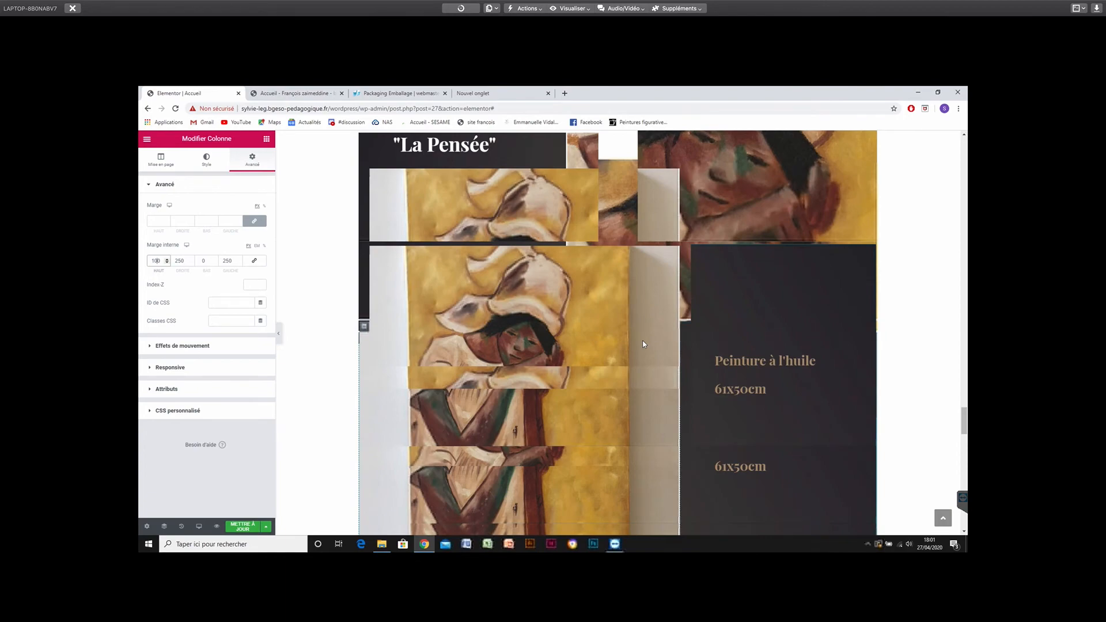
scroll(644, 344, "up", 5)
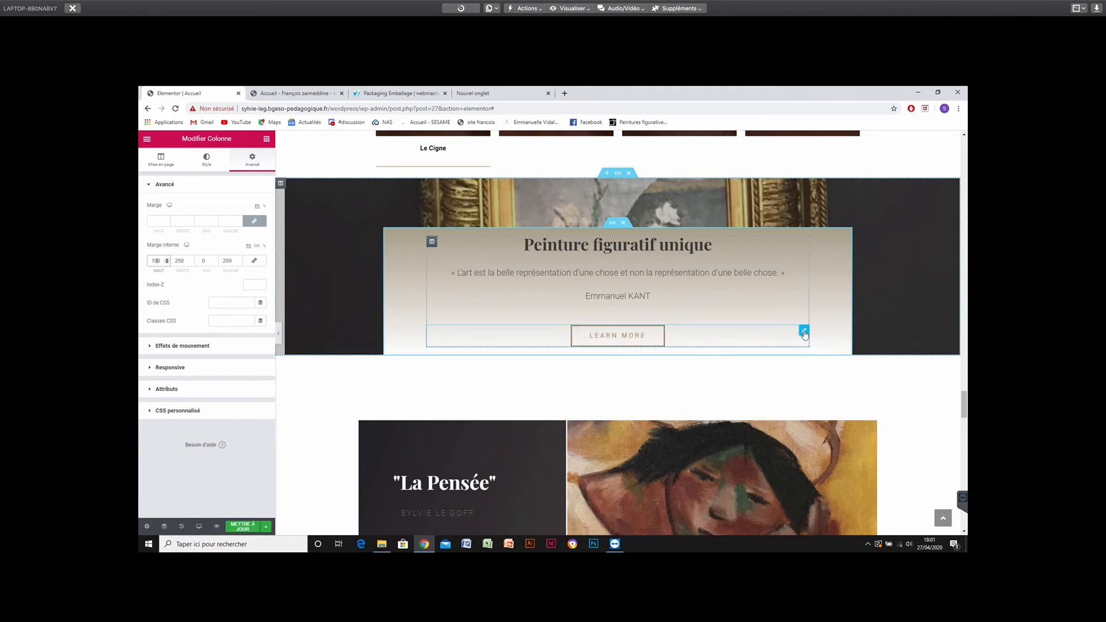
left_click(804, 333)
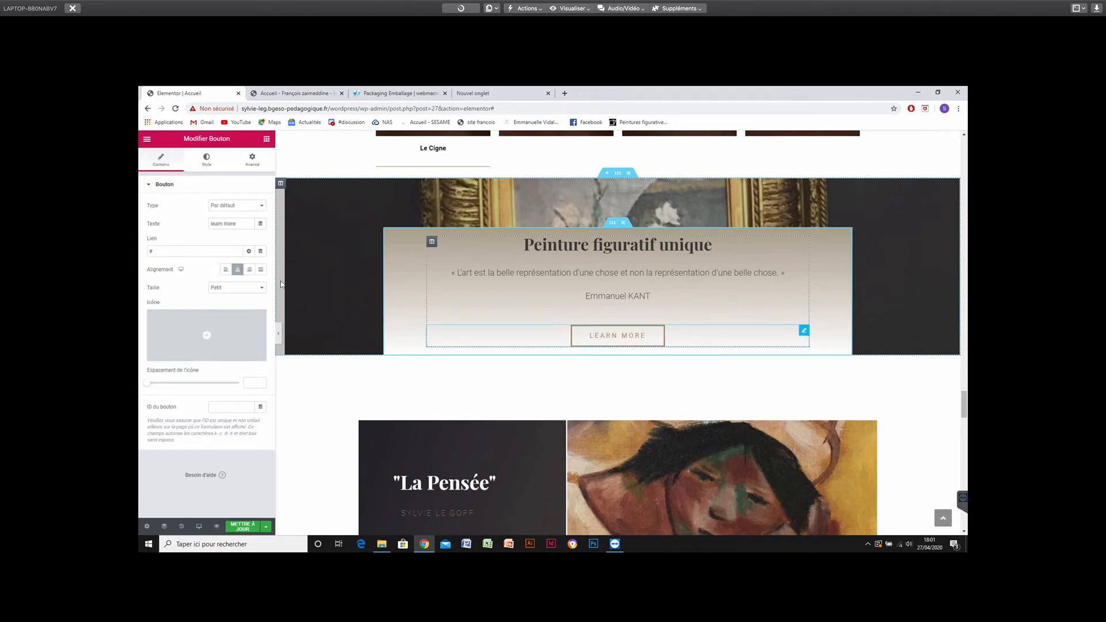
left_click_drag(154, 251, 147, 253)
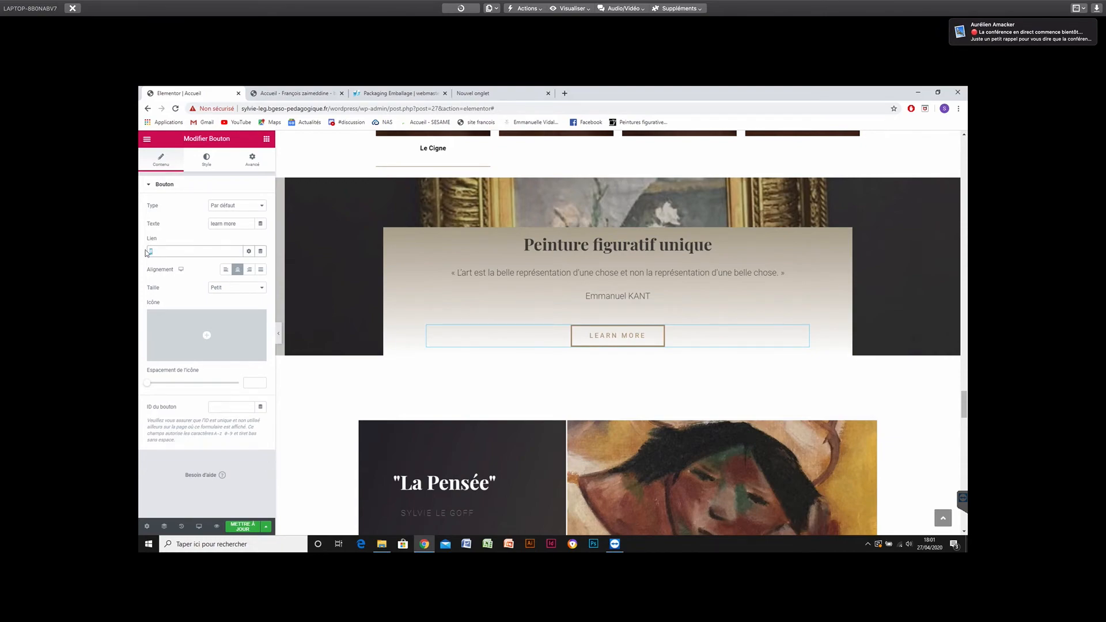
type("/peinture")
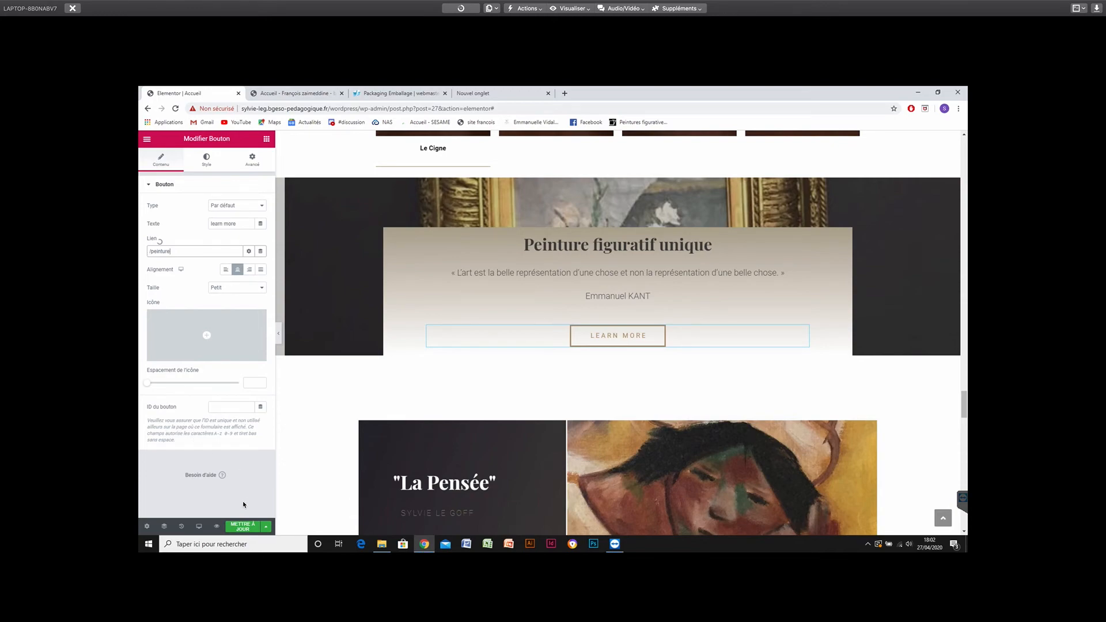
left_click(241, 527)
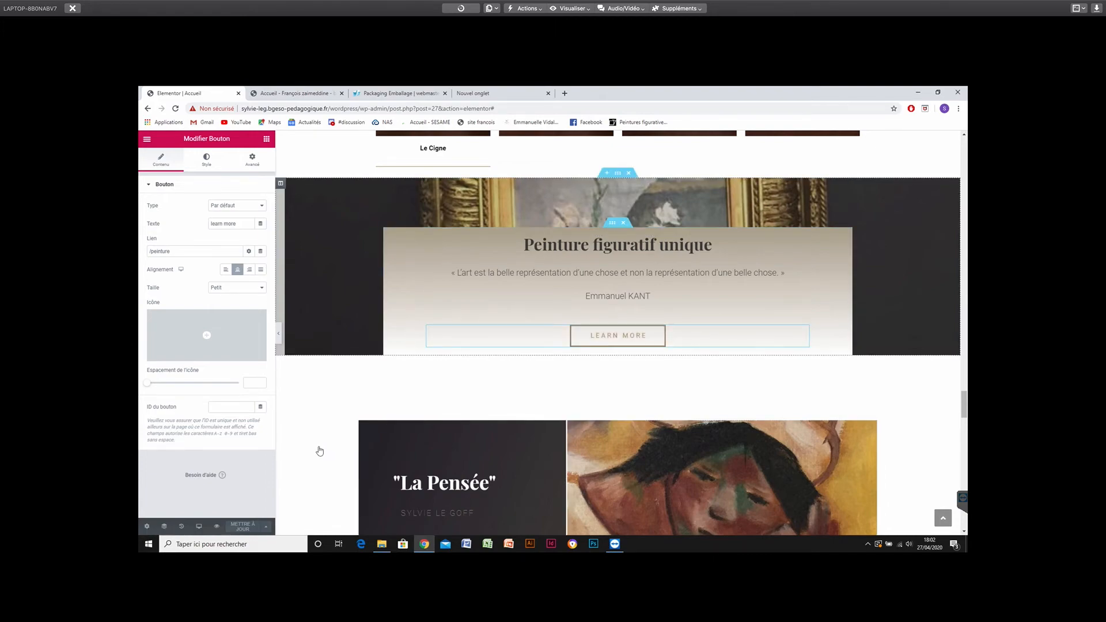
triple_click(222, 224)
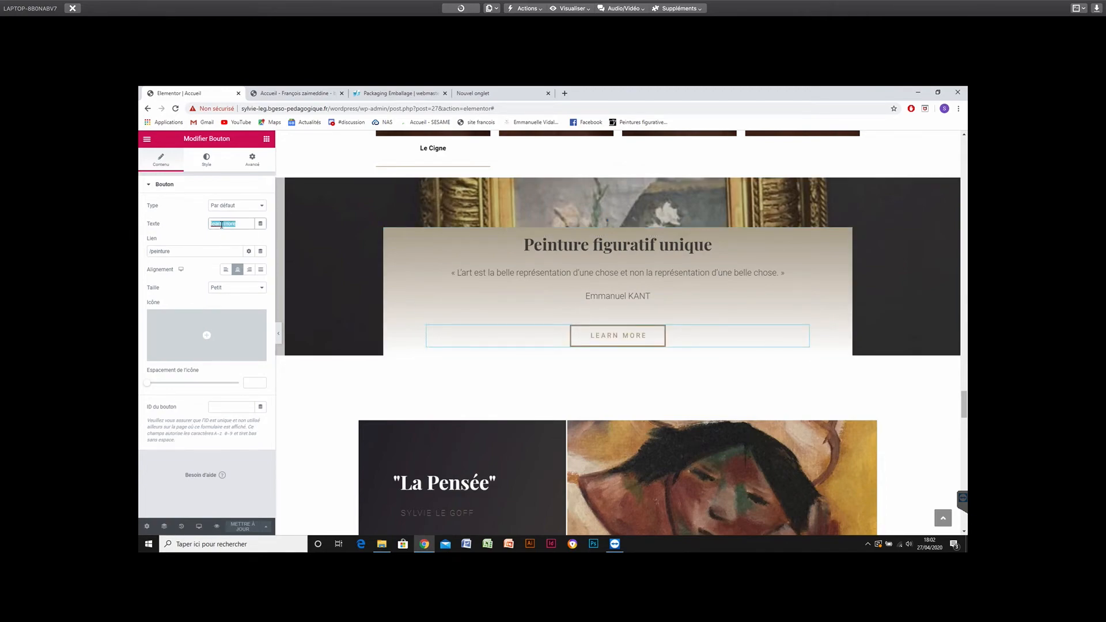
type("L")
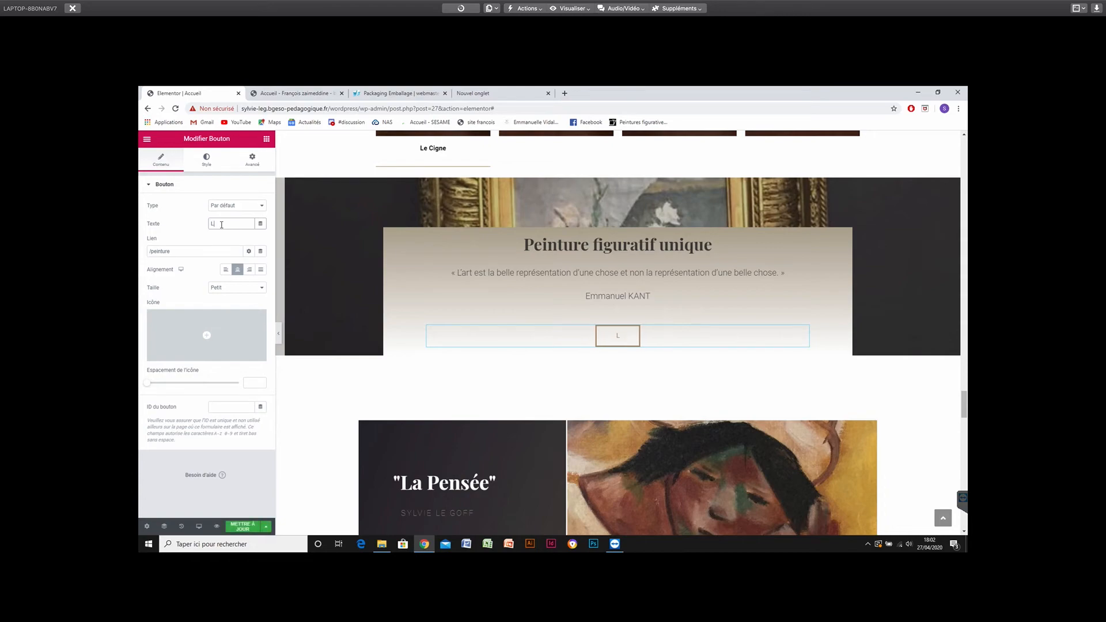
type("earn less")
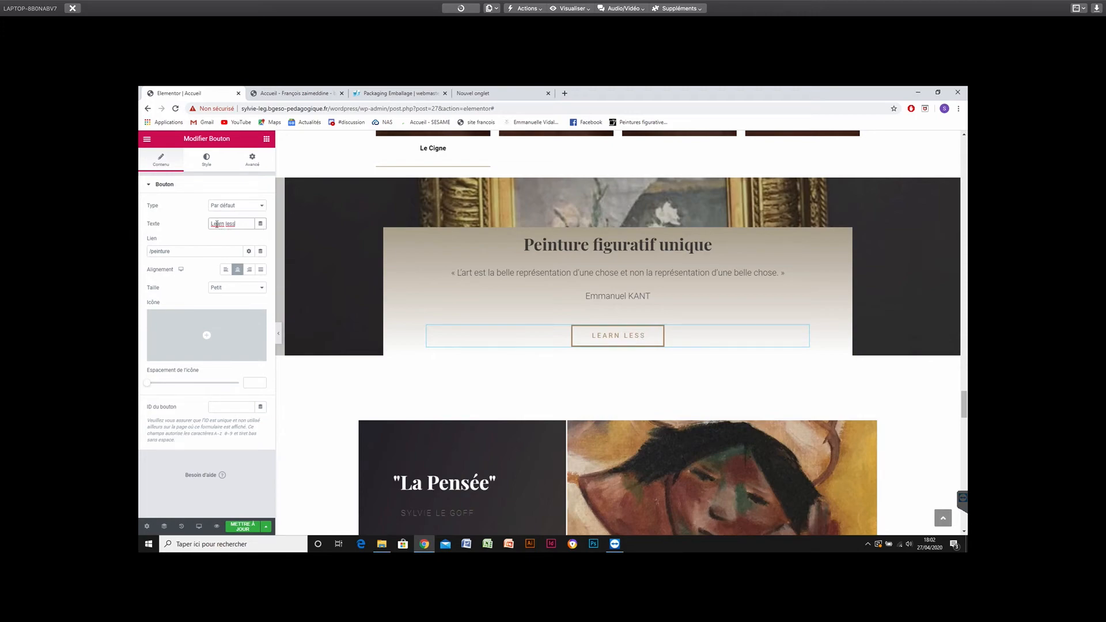
Label the painting section's button "Voir les peintures" and add the circled right-arrow icon from Font Awesome - Standard.
triple_click(217, 224)
type("Voir les peintures")
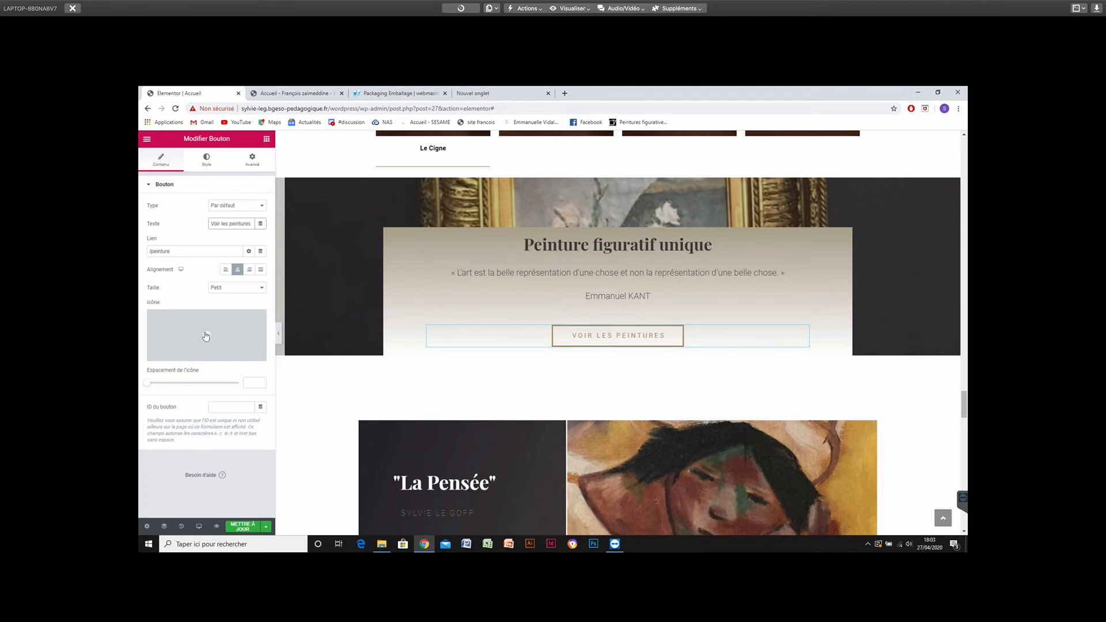
mouse_move(205, 337)
left_click(202, 337)
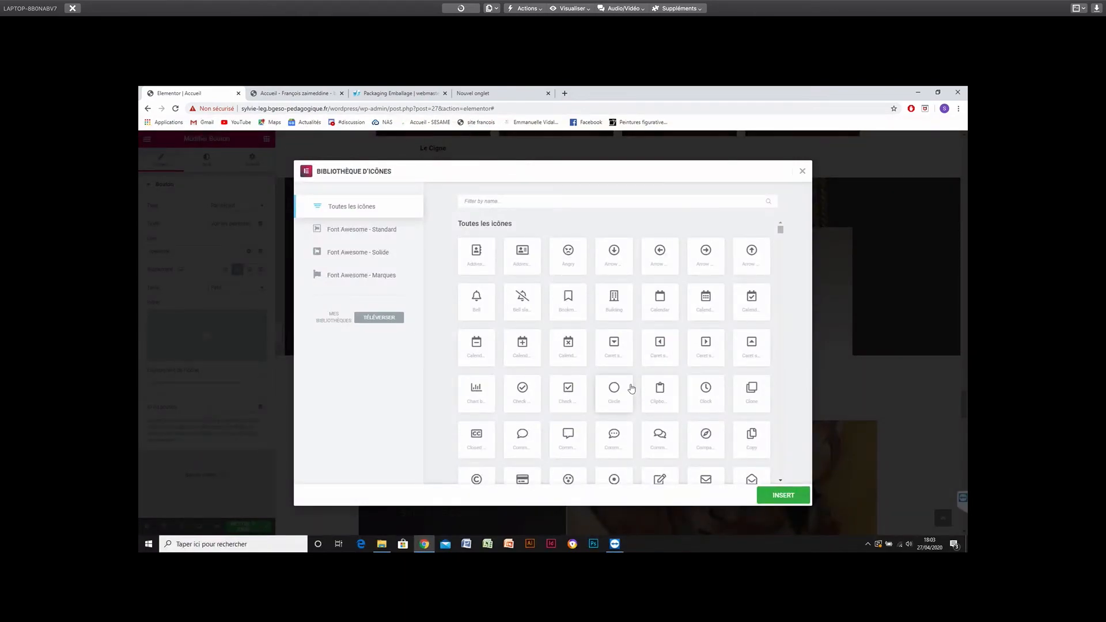
scroll(641, 389, "down", 3)
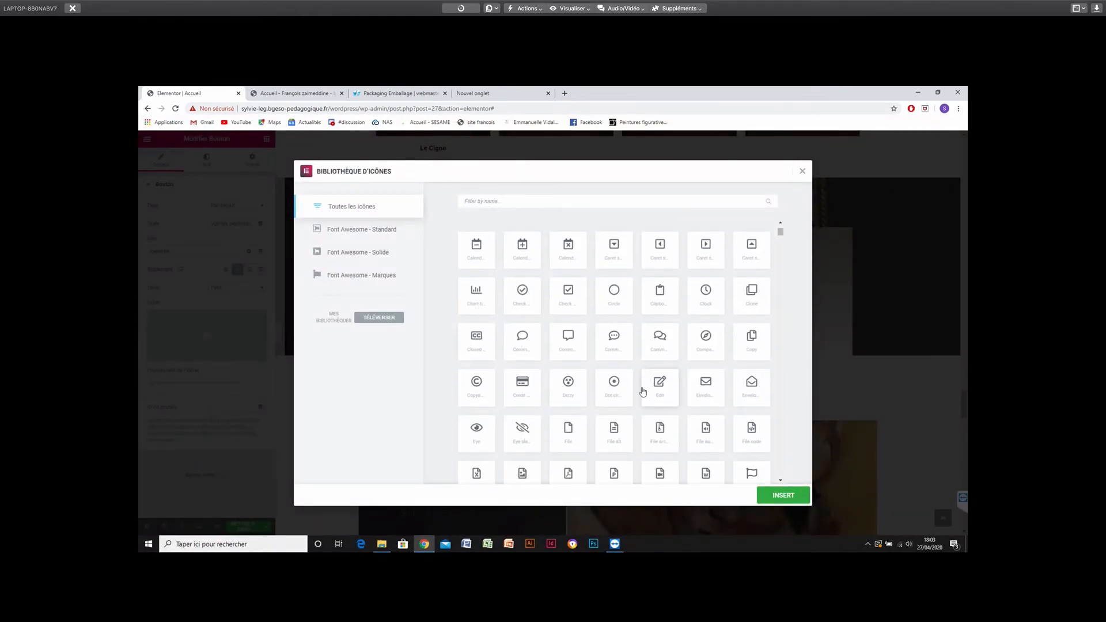
scroll(632, 350, "down", 3)
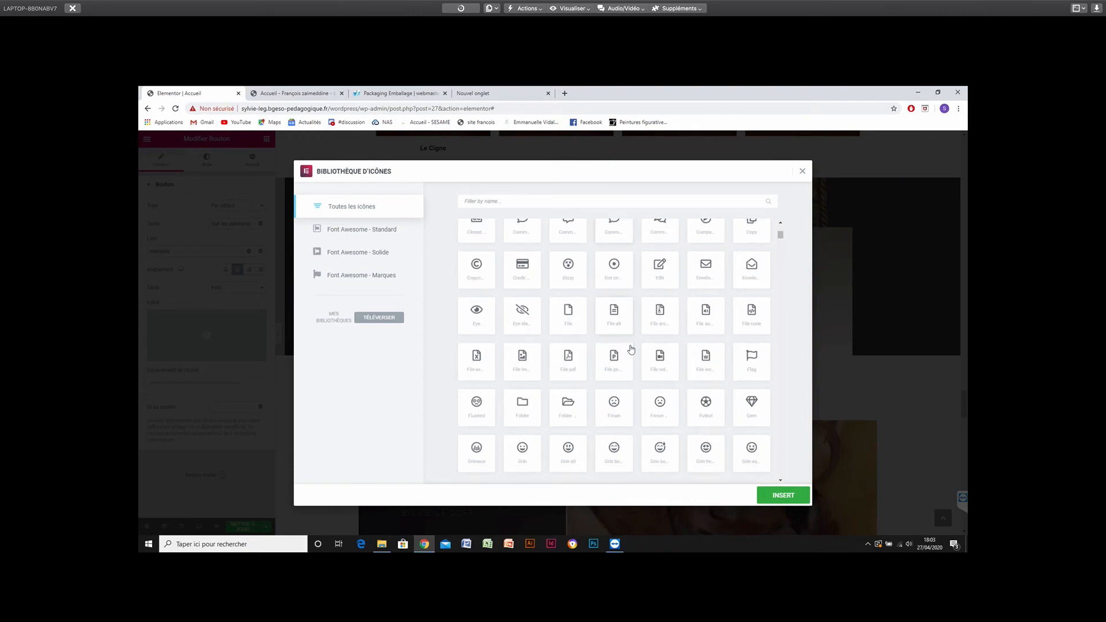
scroll(631, 349, "down", 3)
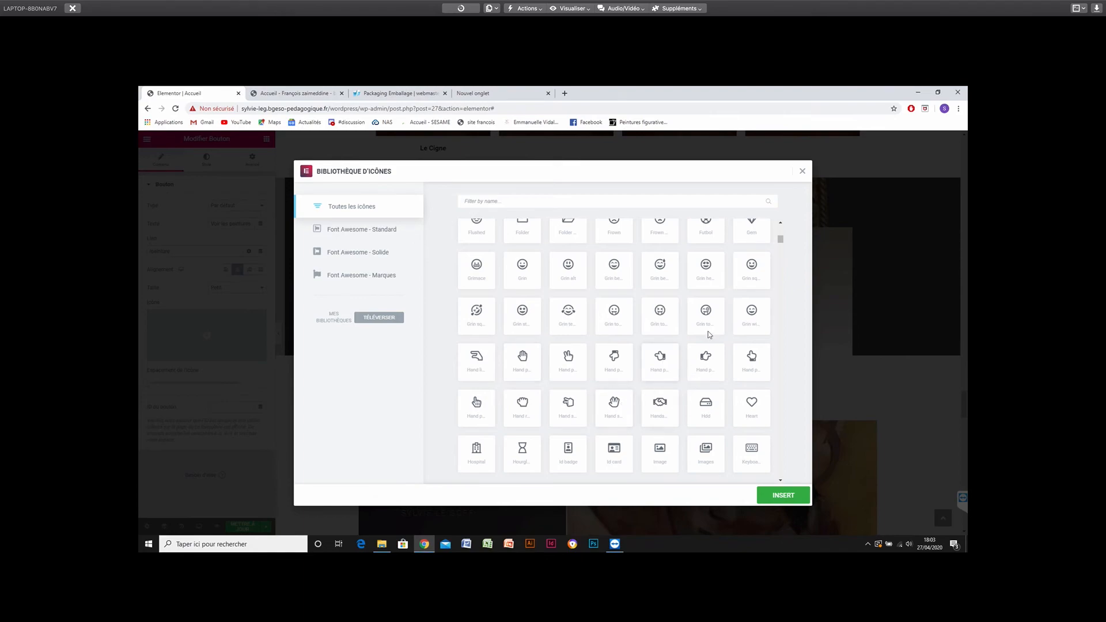
left_click(379, 233)
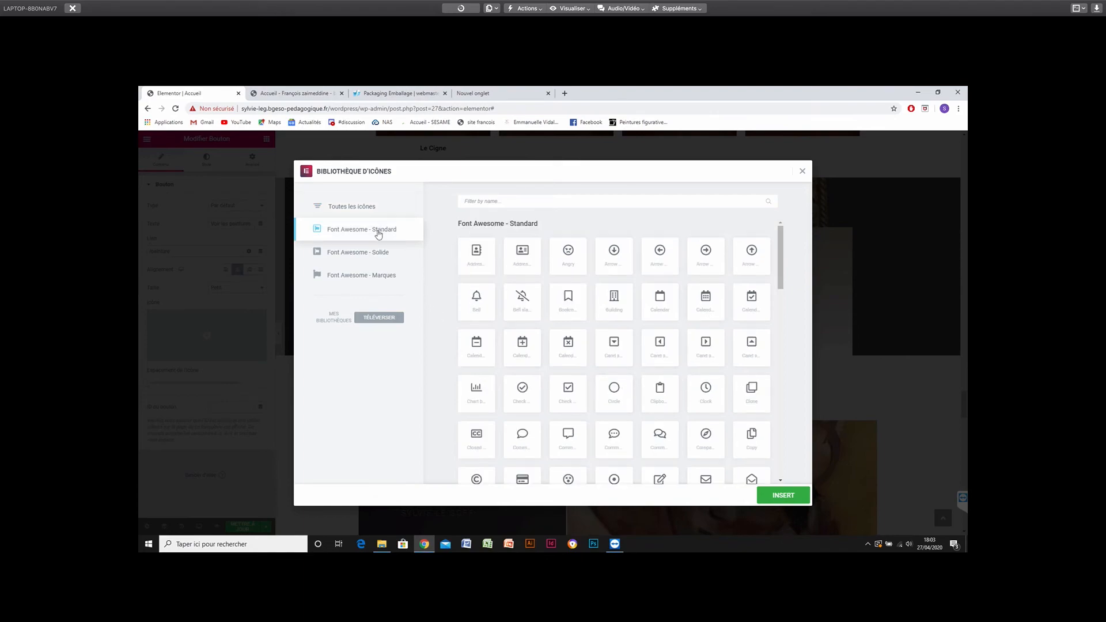
left_click(707, 254)
left_click(778, 495)
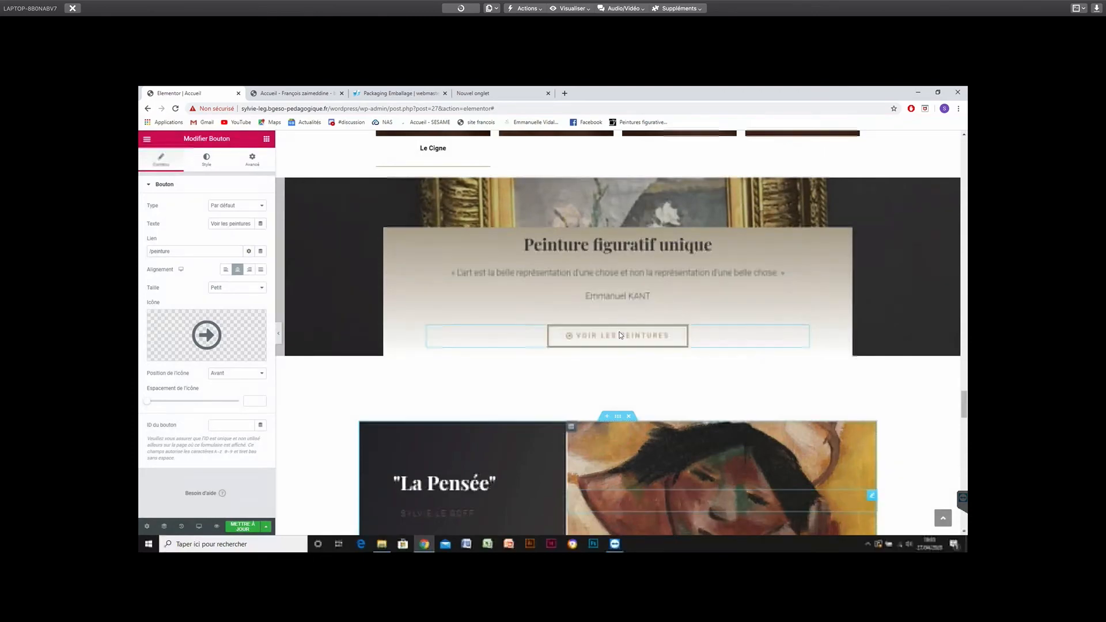
Place the icon after the "Voir les peintures" button text (Après) with an icon spacing of 10.
left_click(568, 339)
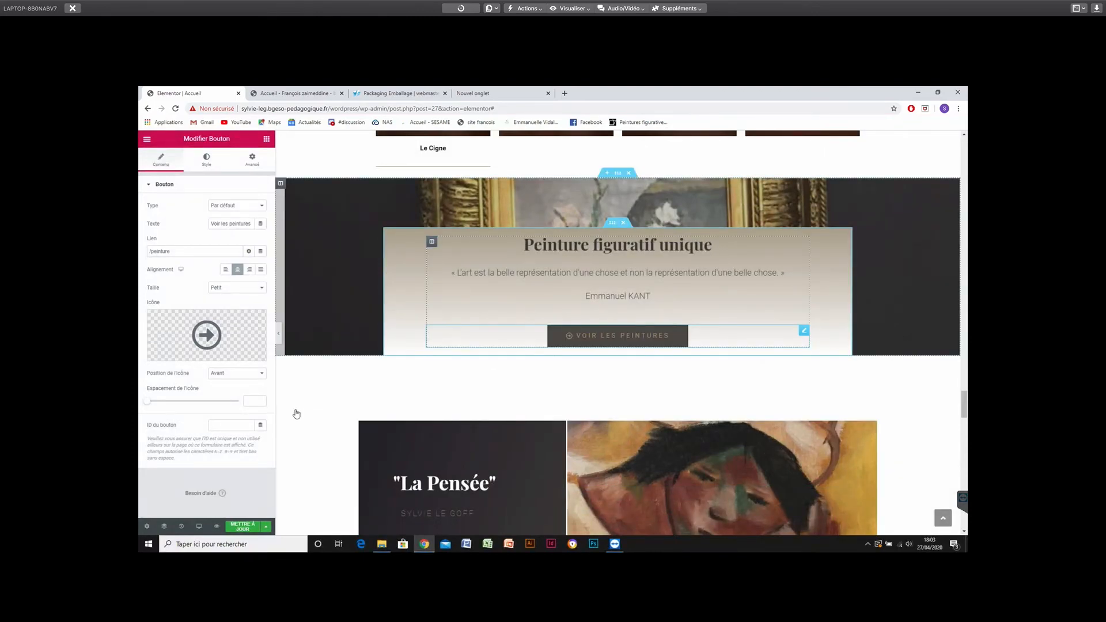
left_click(223, 374)
left_click(225, 390)
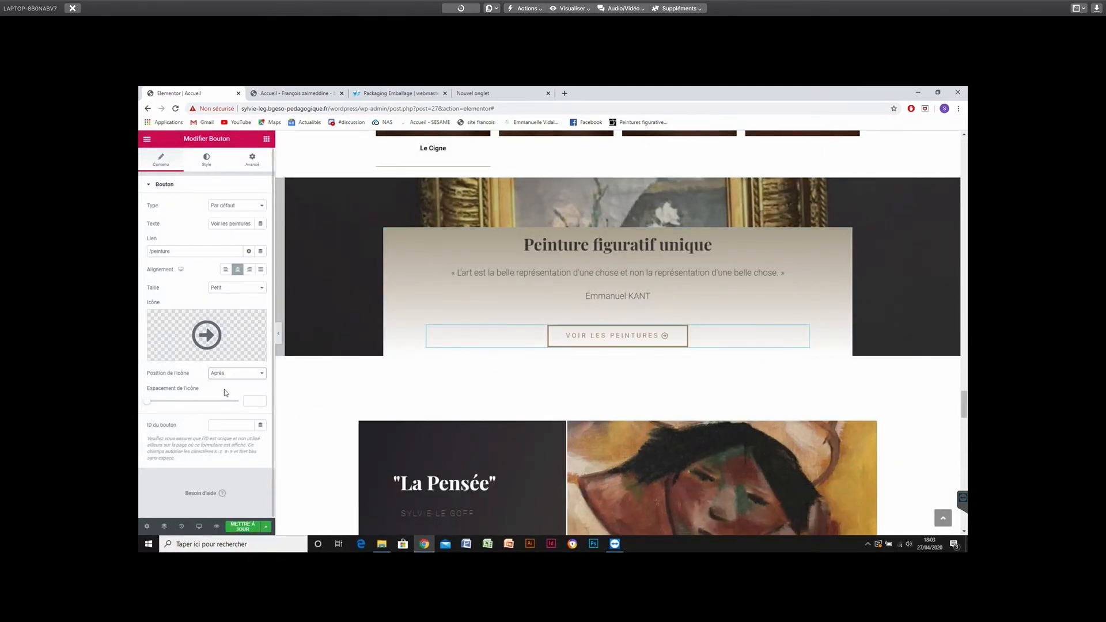
left_click_drag(148, 402, 167, 404)
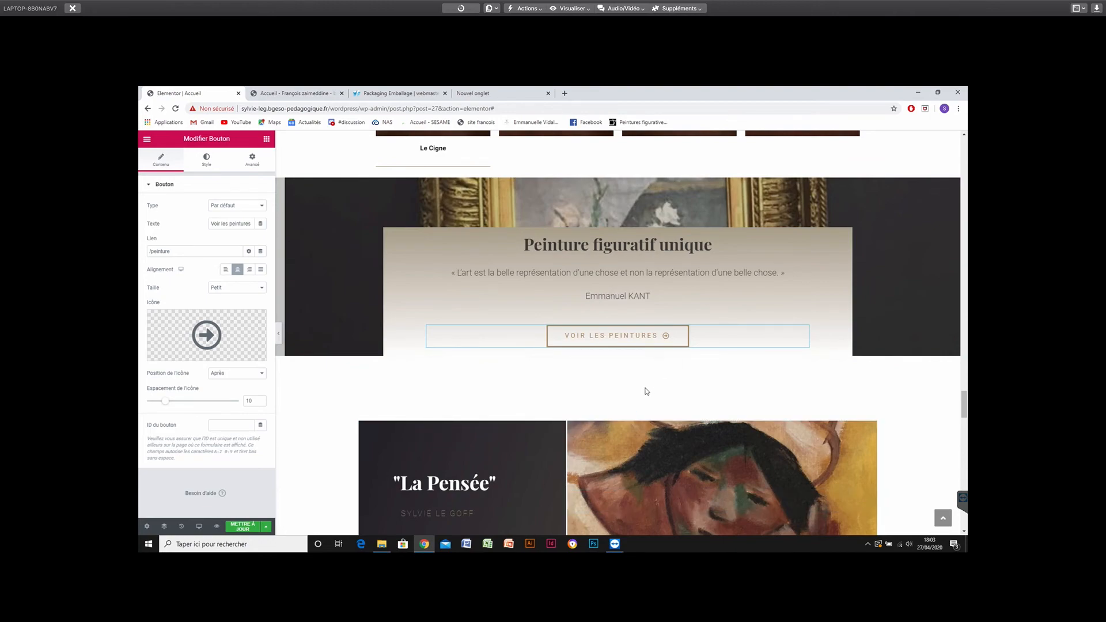
Review the spacing above and below the "Peinture figuratif unique" section and inspect its margin settings.
scroll(645, 390, "down", 1)
scroll(563, 338, "down", 3)
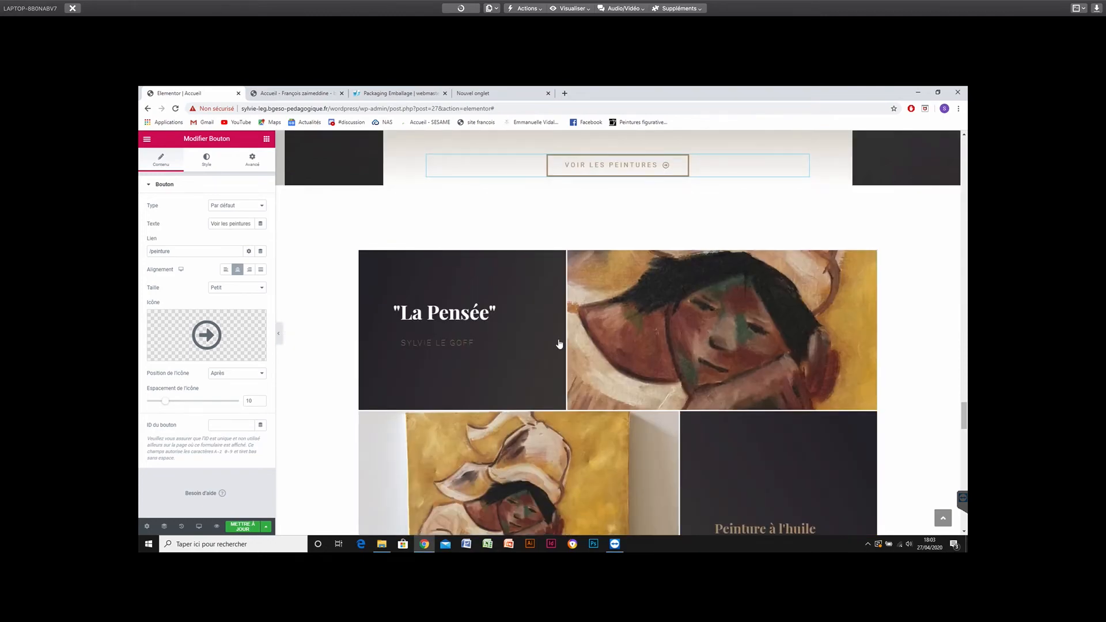
scroll(560, 344, "up", 3)
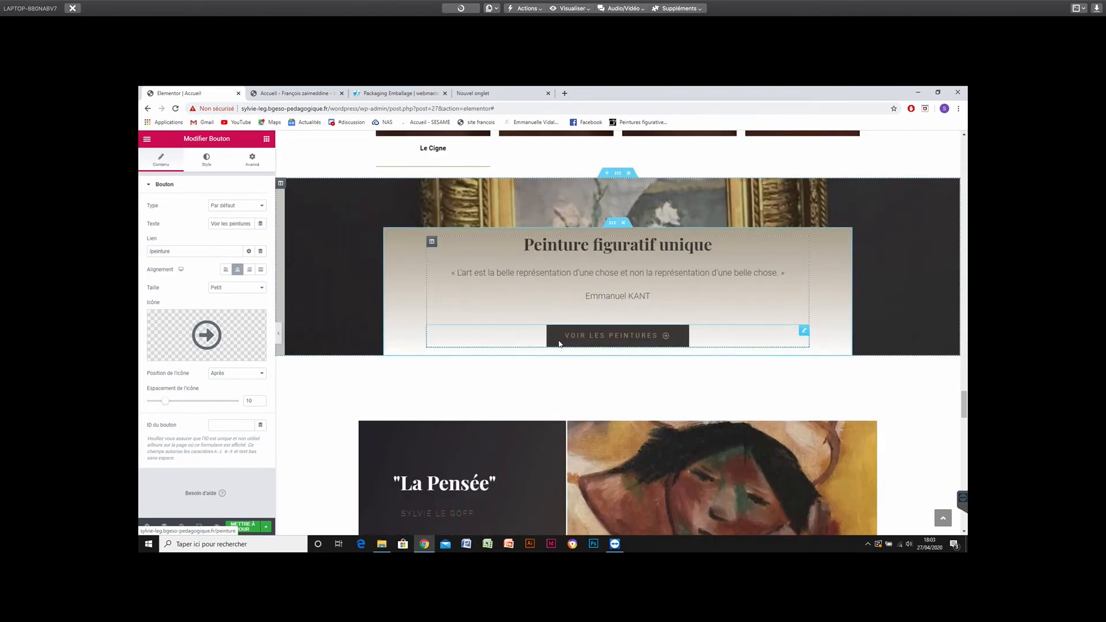
scroll(576, 374, "up", 1)
scroll(623, 457, "up", 3)
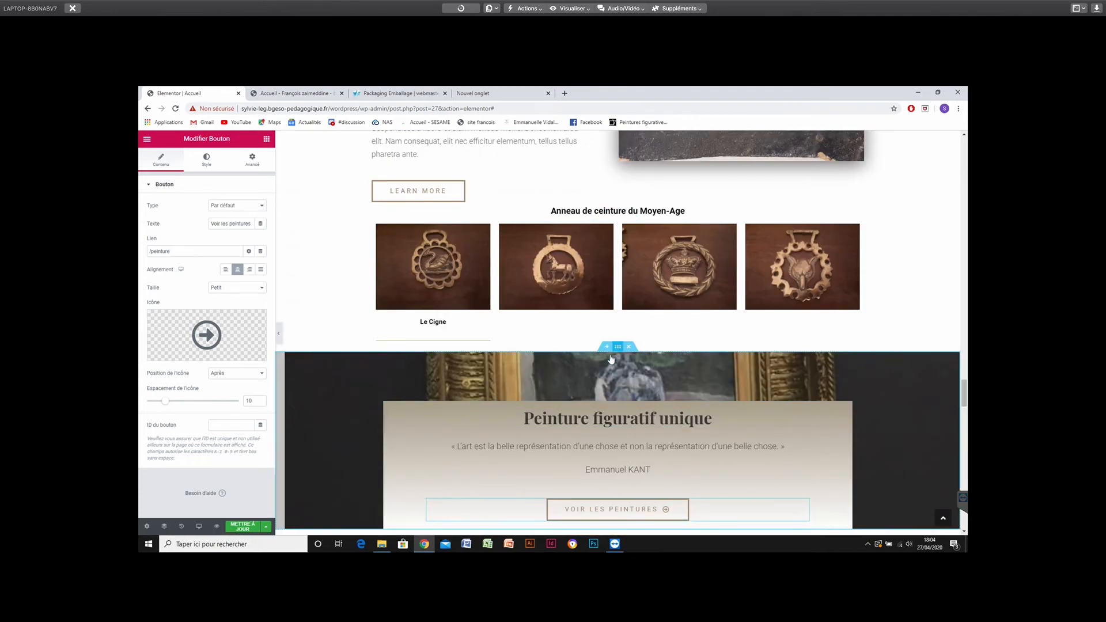
left_click(619, 350)
scroll(595, 385, "down", 1)
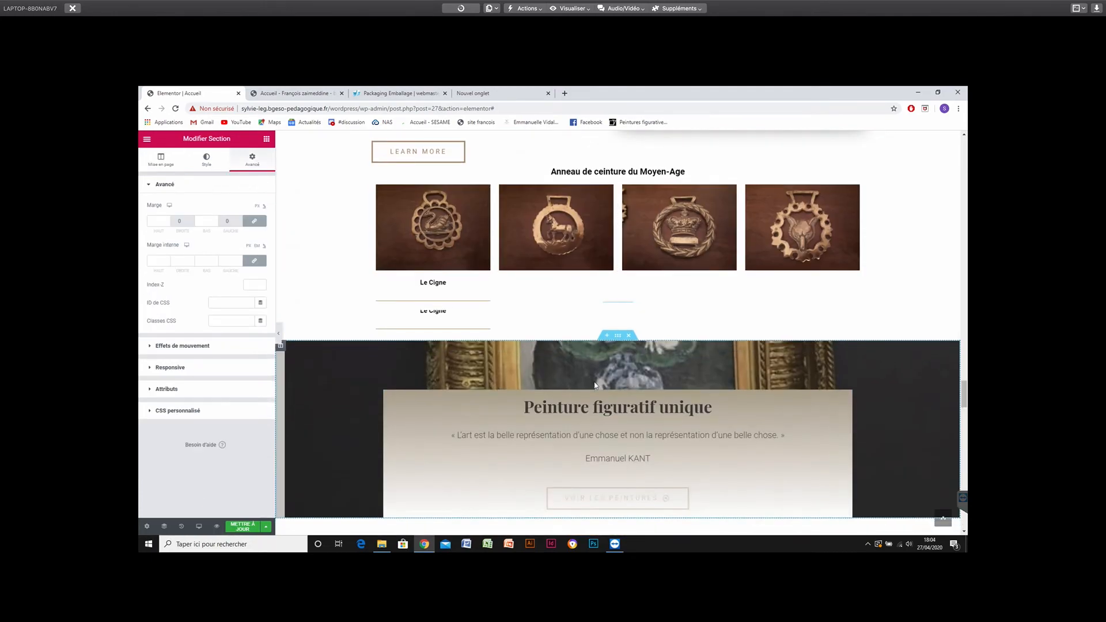
scroll(596, 385, "down", 4)
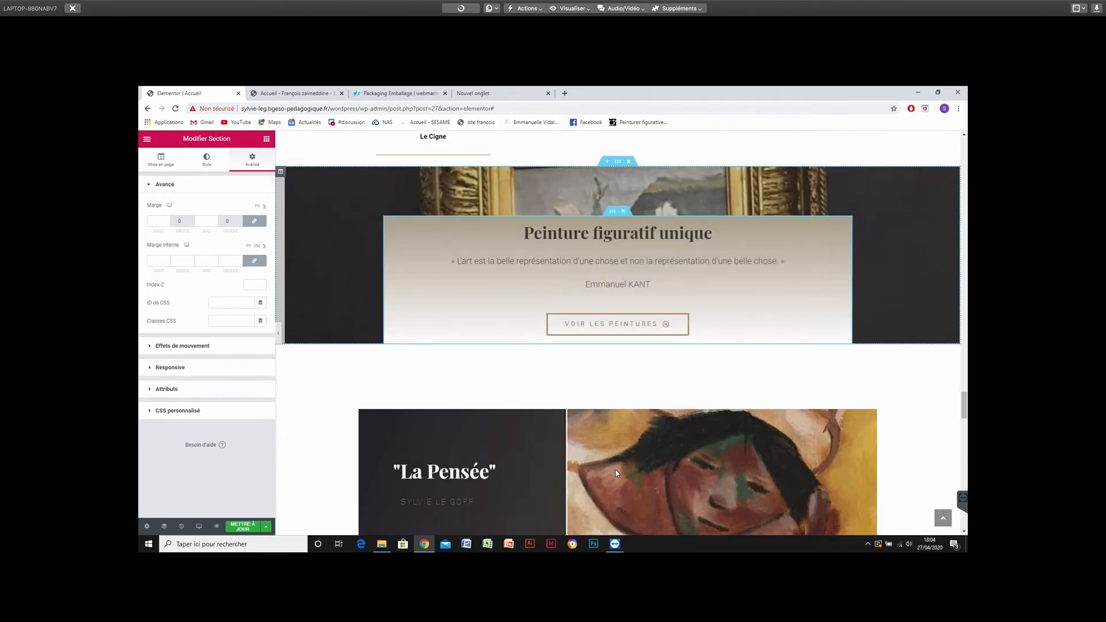
Set the top margin of the "La Pensée" section to 50 px and check the spacing against the sections above.
left_click(618, 442)
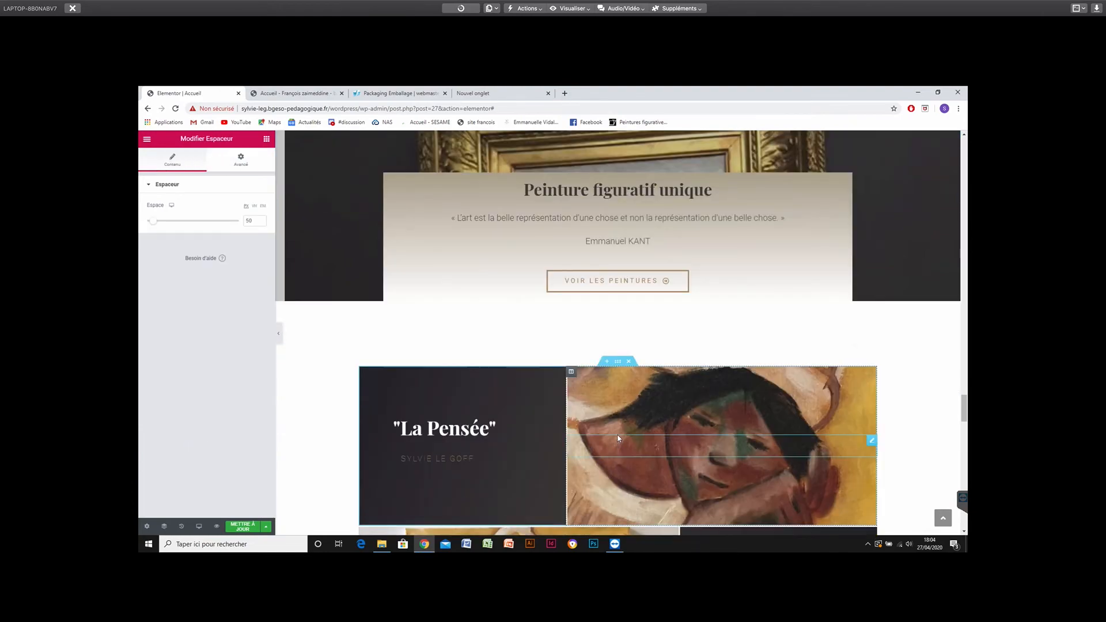
left_click(618, 363)
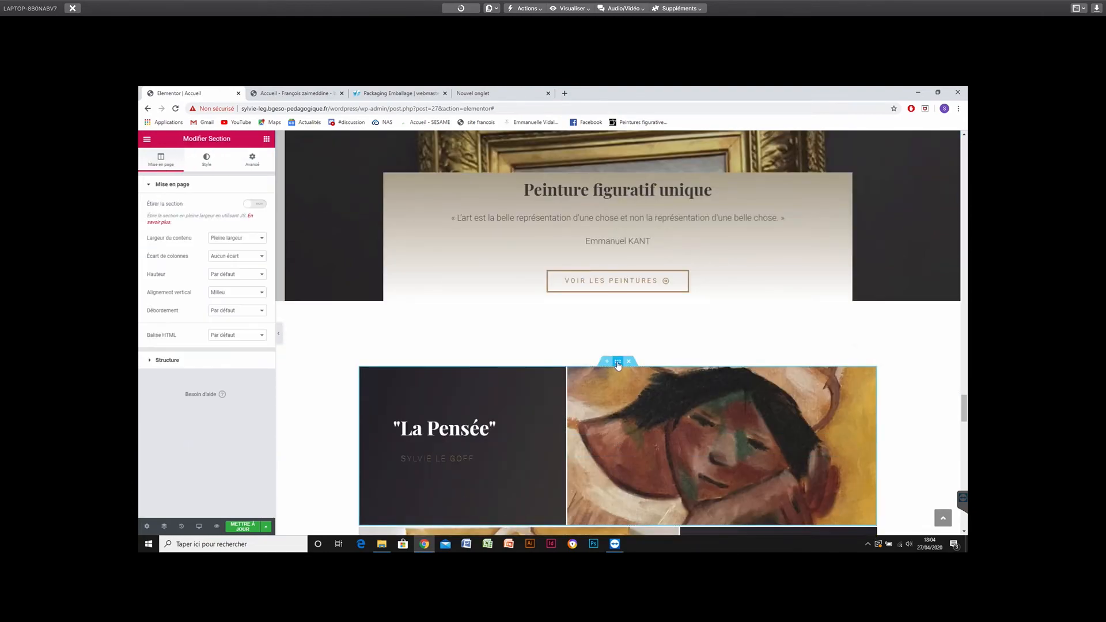
left_click(254, 162)
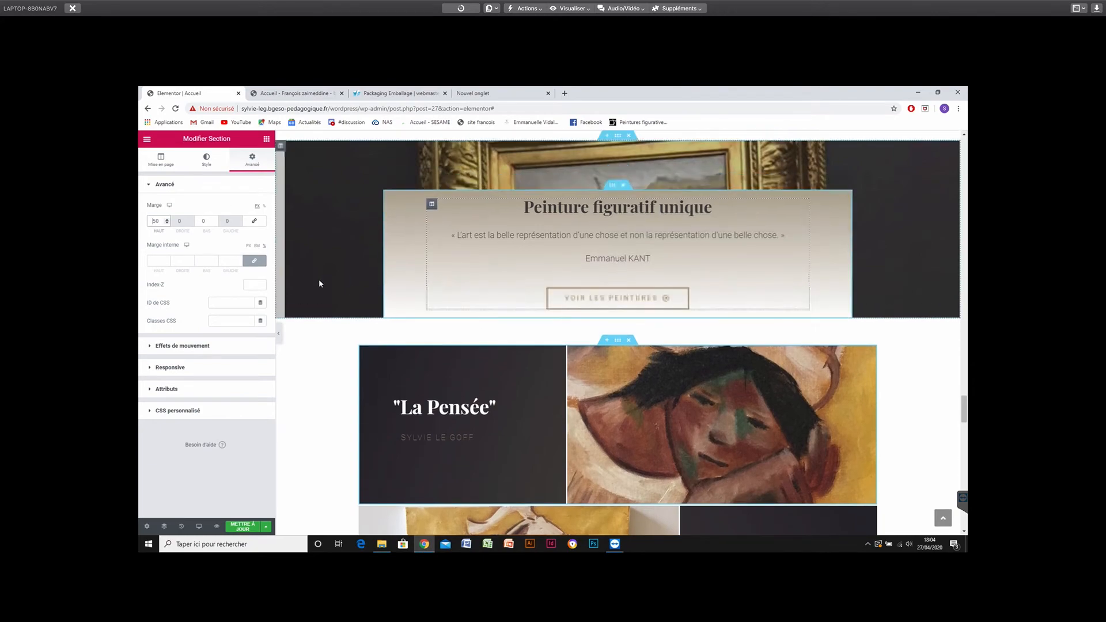
scroll(403, 291, "up", 4)
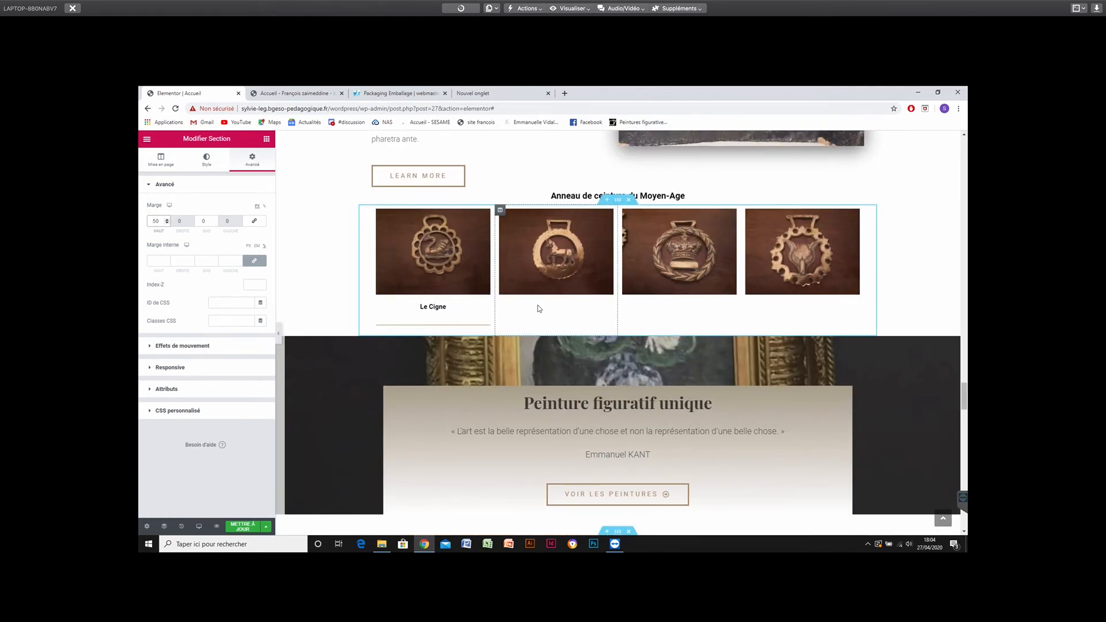
scroll(539, 309, "down", 5)
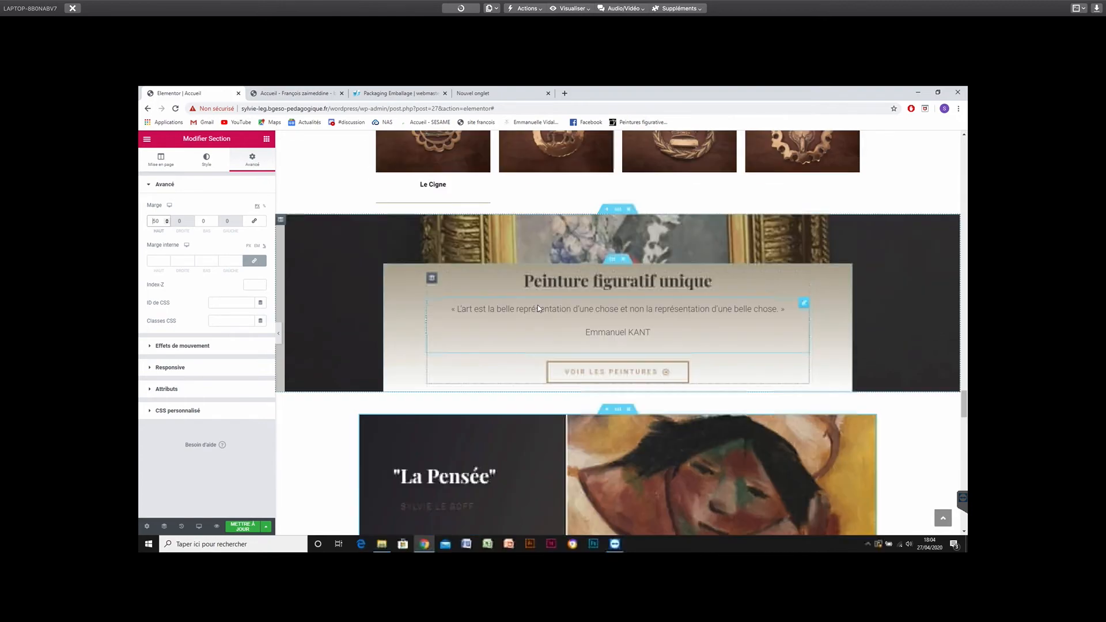
Examine the section spacing down to the "Mobilier extérieur" block and from the page top to the antique dealer's presentation section.
scroll(539, 305, "down", 2)
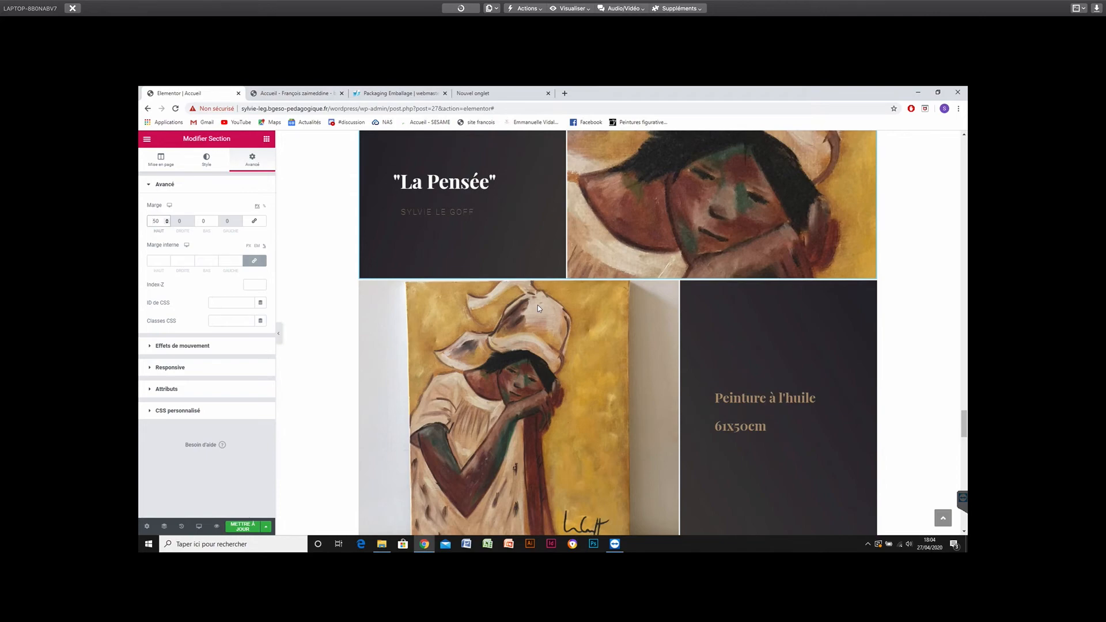
scroll(538, 309, "down", 1)
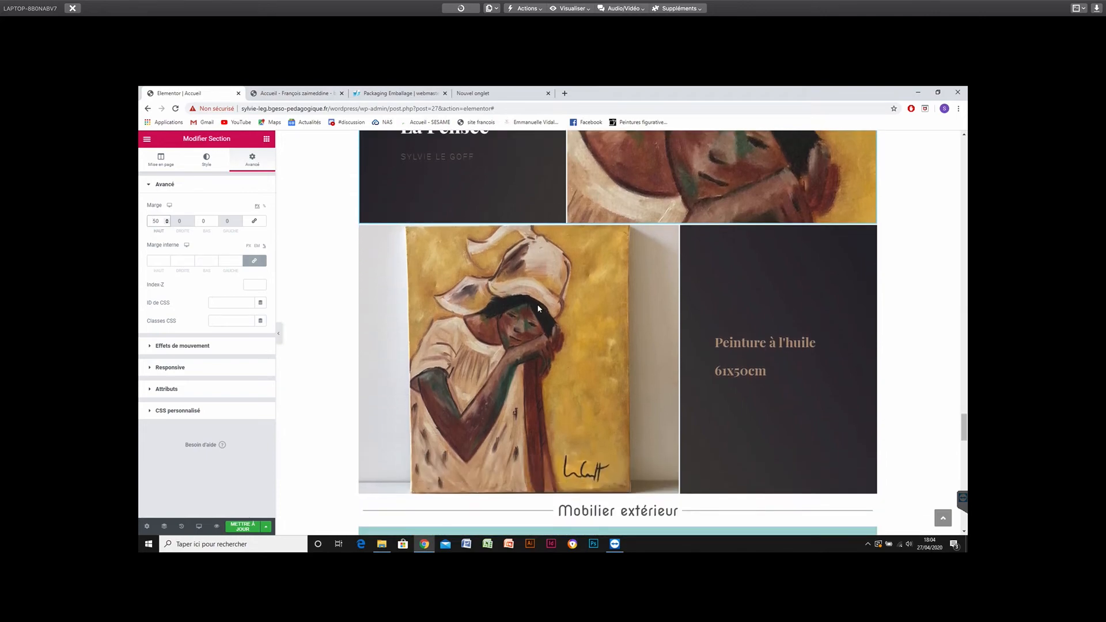
scroll(537, 309, "down", 3)
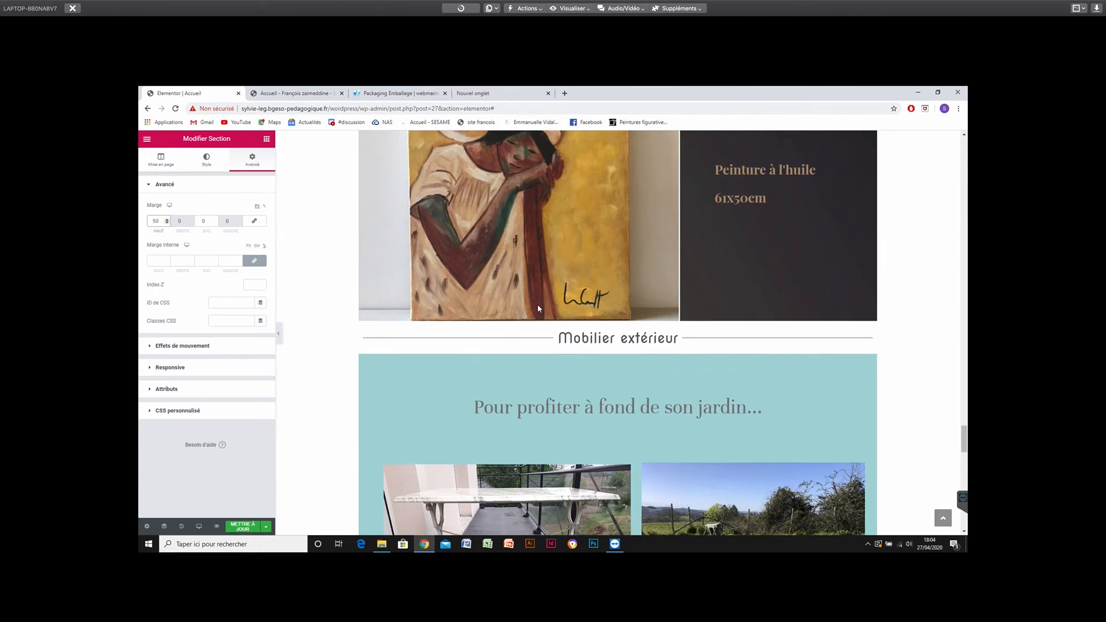
scroll(538, 309, "down", 3)
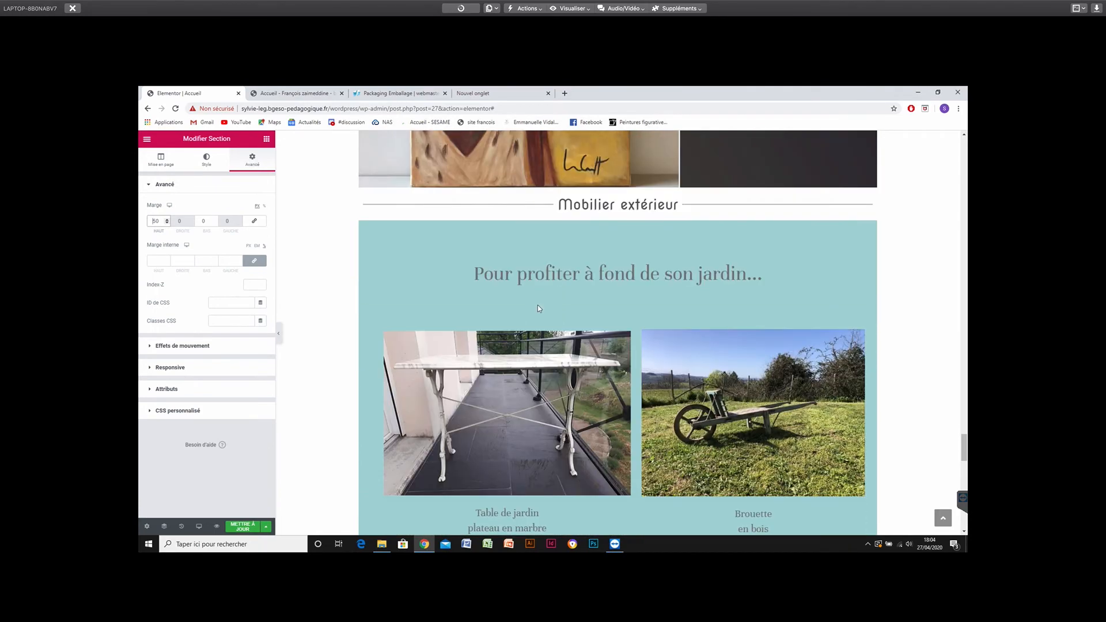
scroll(538, 309, "up", 9)
scroll(539, 309, "up", 15)
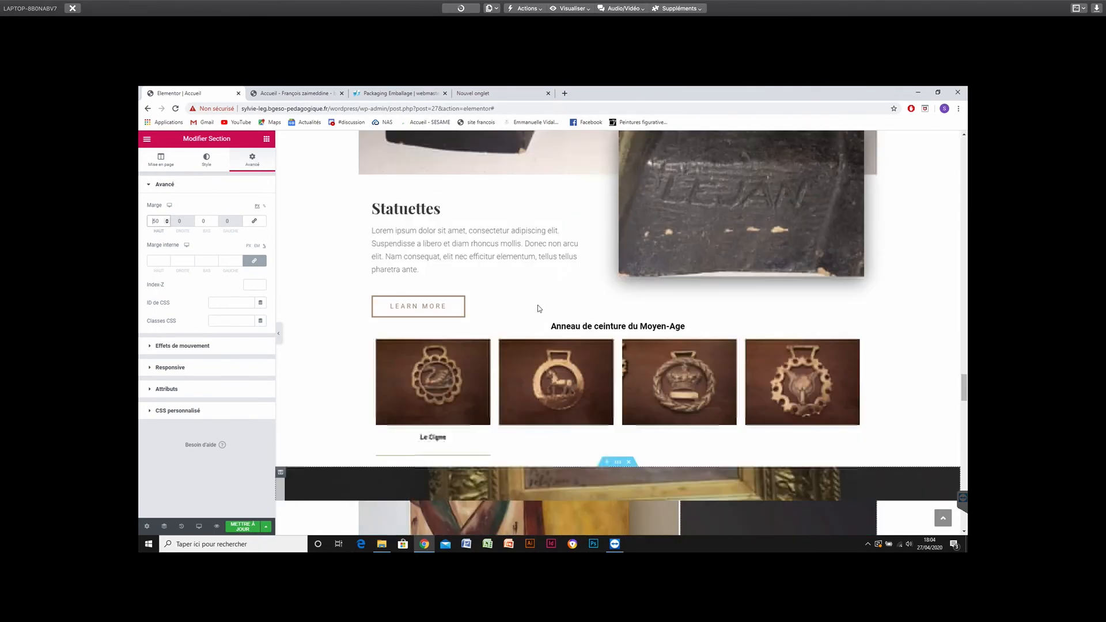
scroll(538, 305, "up", 15)
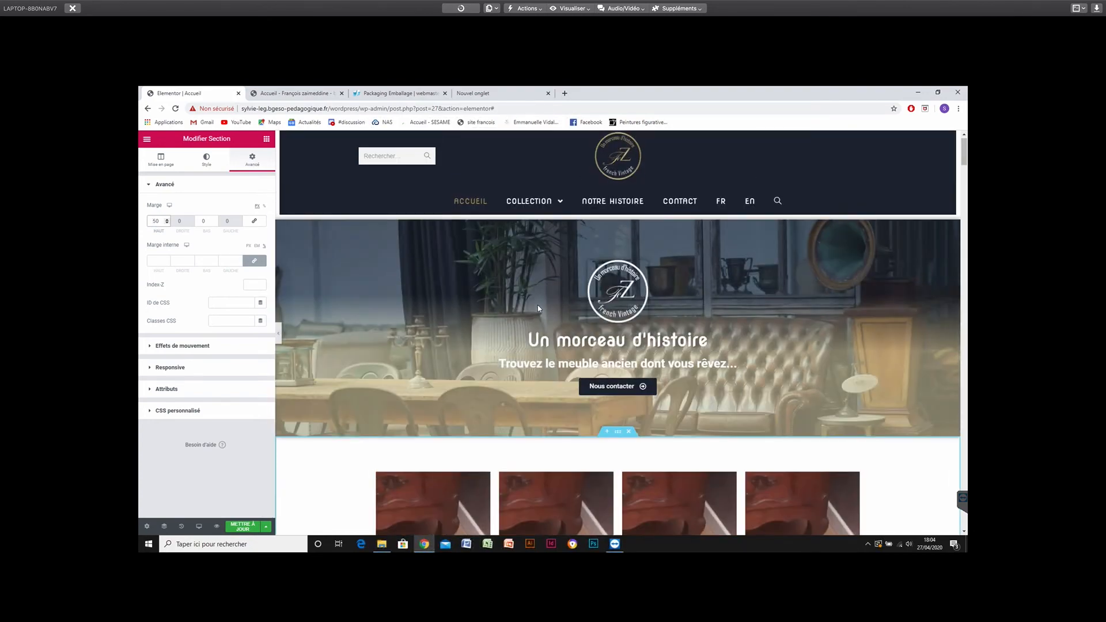
scroll(538, 305, "down", 3)
scroll(539, 306, "down", 4)
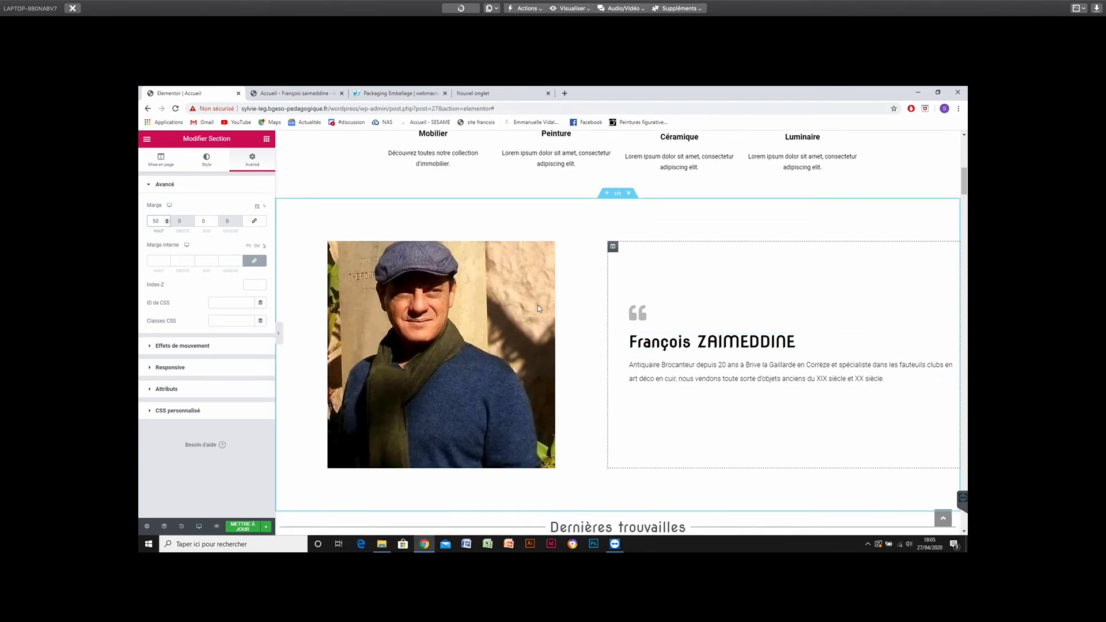
Set the dealer's presentation section to a content width of 1200 and a minimum height of 151.
left_click(618, 196)
mouse_move(239, 255)
left_mouse_down()
mouse_move(213, 259)
mouse_move(261, 256)
left_mouse_up()
type("0")
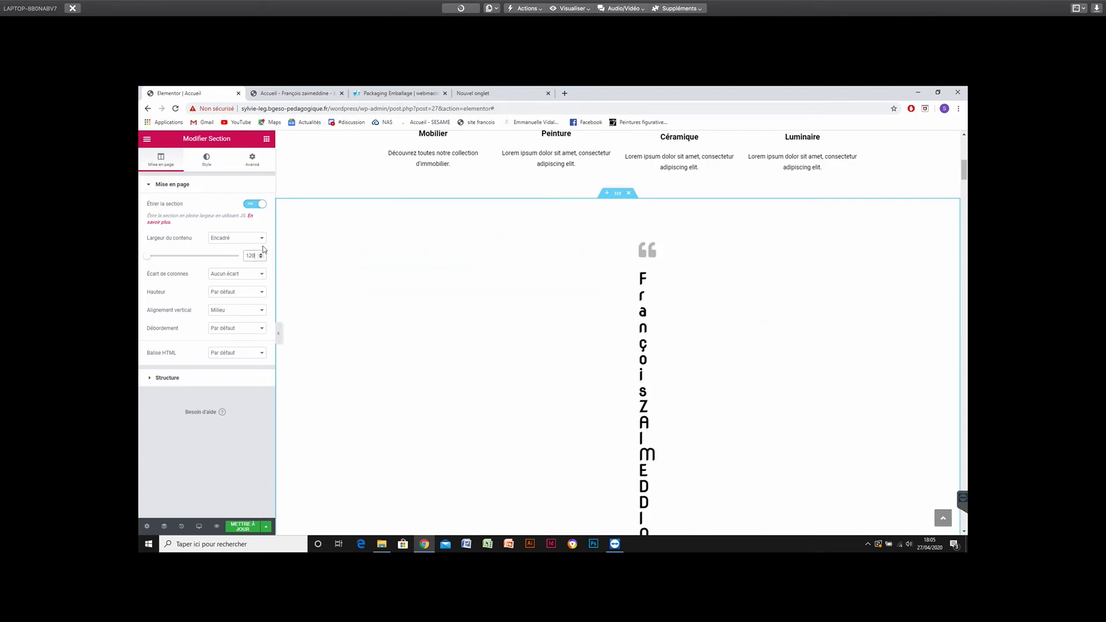
type("00")
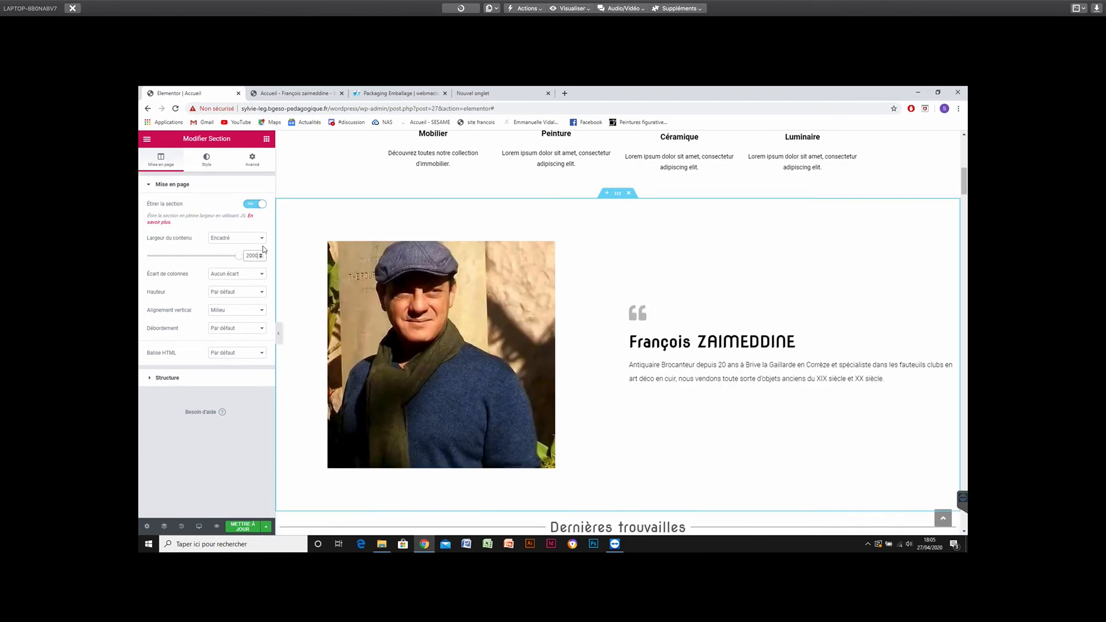
left_click(225, 295)
left_click(230, 315)
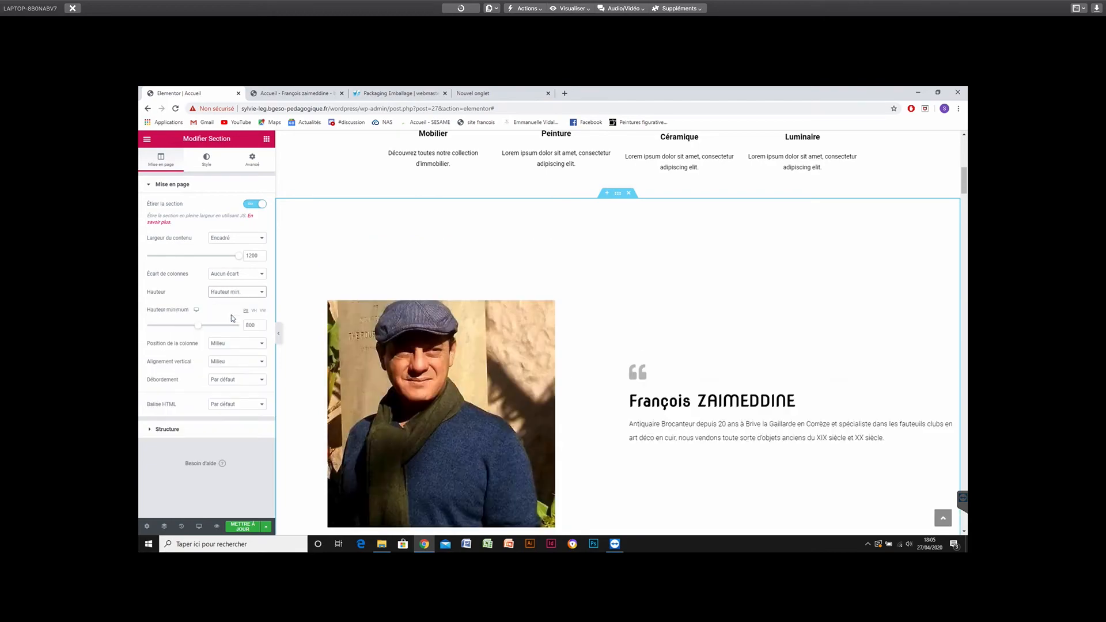
left_click_drag(198, 330, 156, 330)
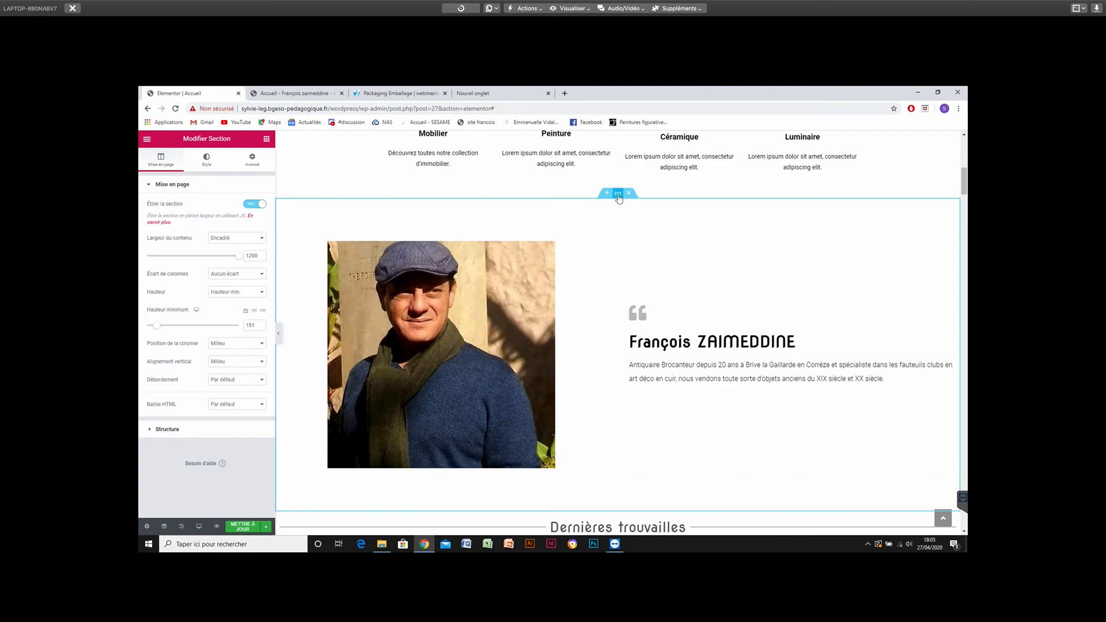
Set the top and bottom padding of the dealer's presentation section to 50 px each.
left_click(249, 164)
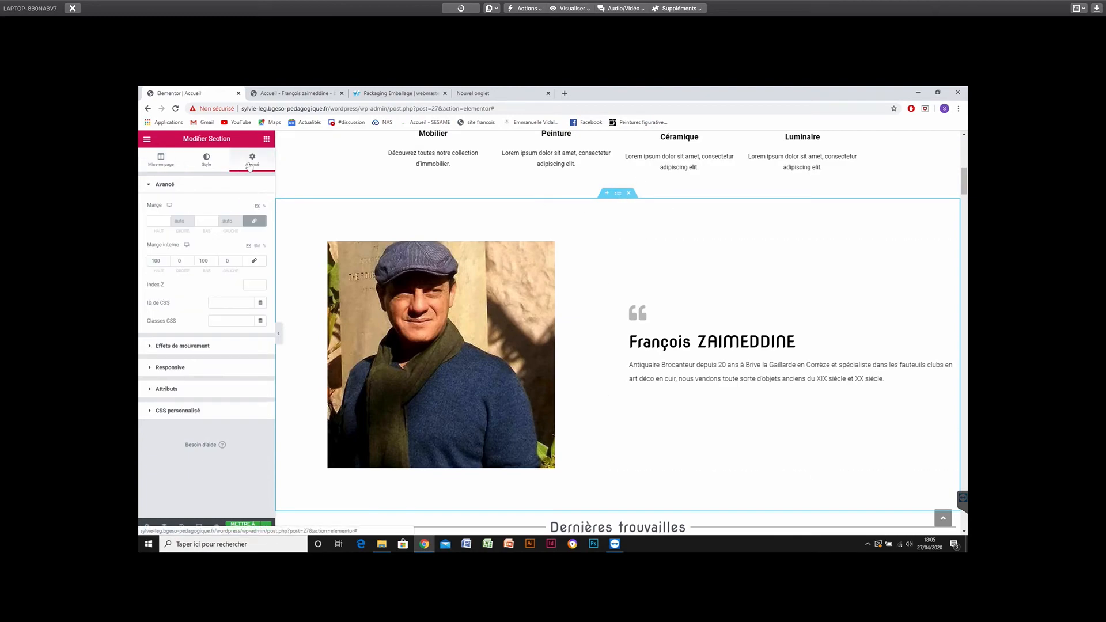
double_click(156, 261)
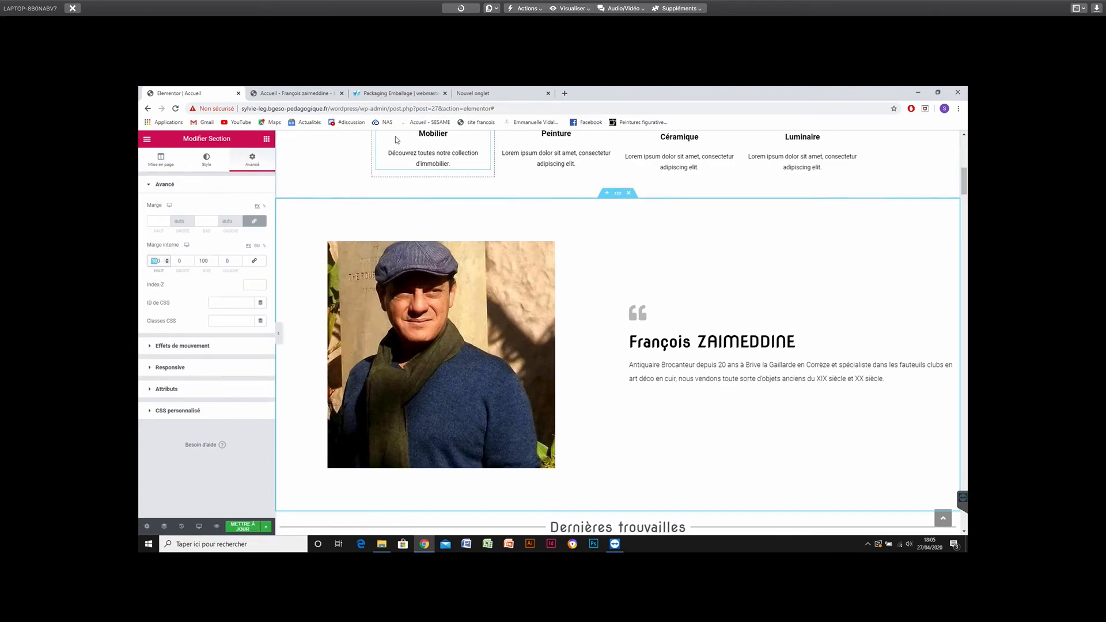
type("50")
key("Tab")
key("Tab")
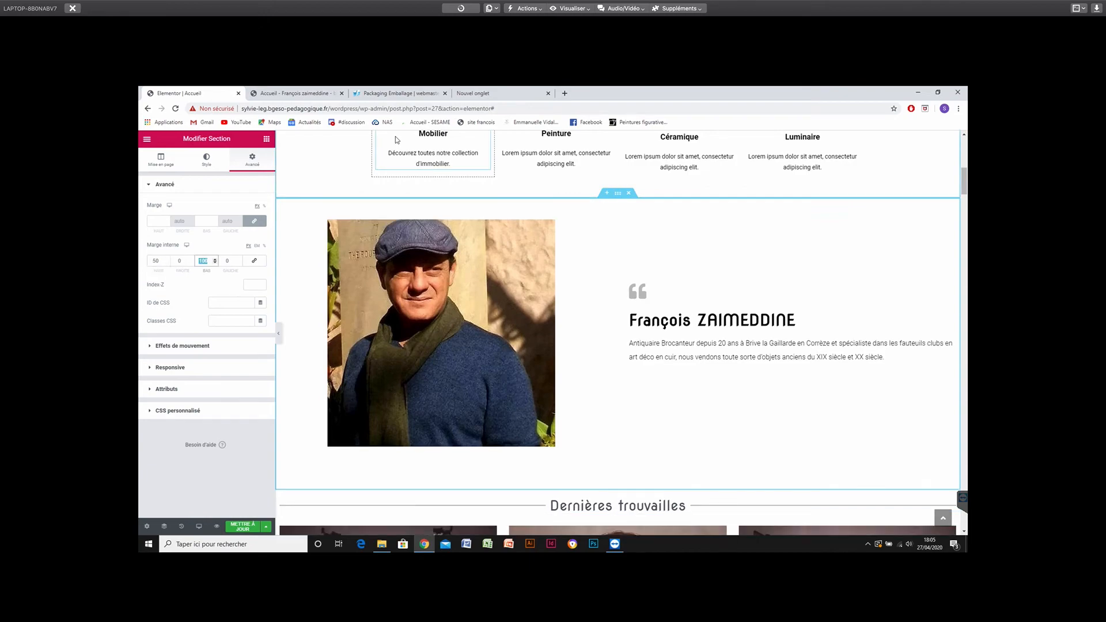
type("50")
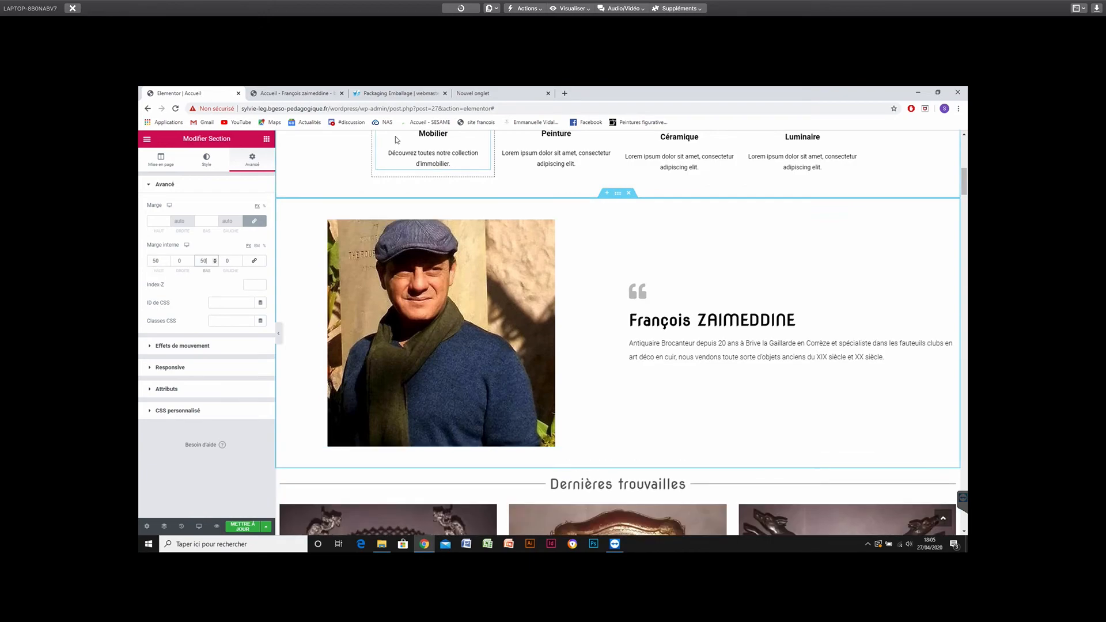
Compare the spacing around the four category images with the spacing above the dealer's portrait.
scroll(732, 328, "up", 1)
scroll(731, 328, "up", 2)
scroll(731, 329, "up", 3)
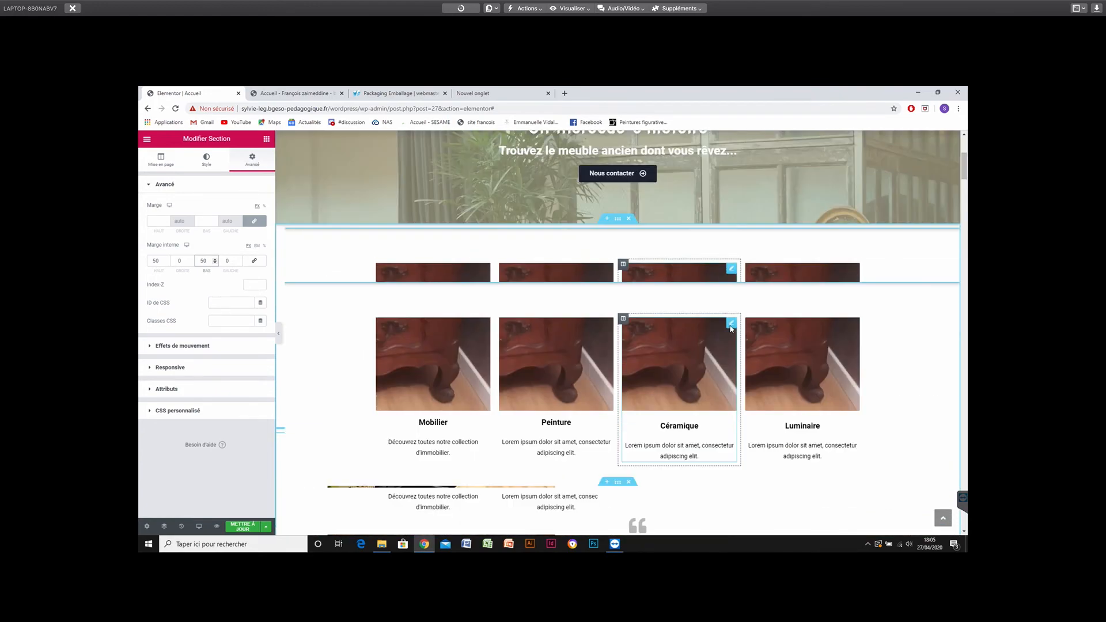
scroll(731, 329, "up", 1)
scroll(707, 327, "down", 4)
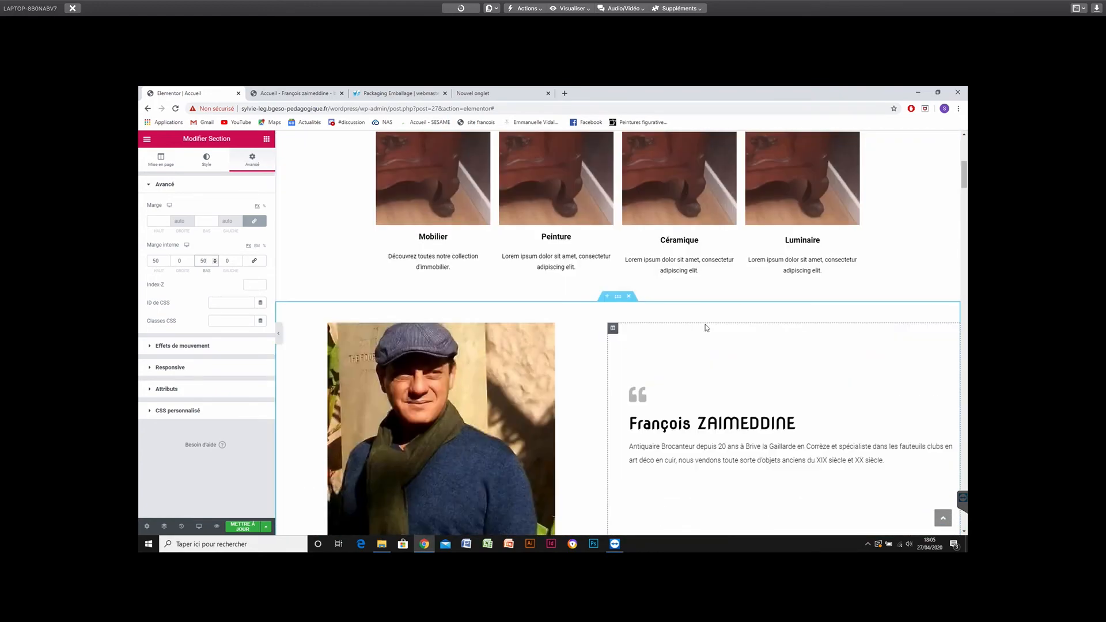
scroll(706, 327, "up", 1)
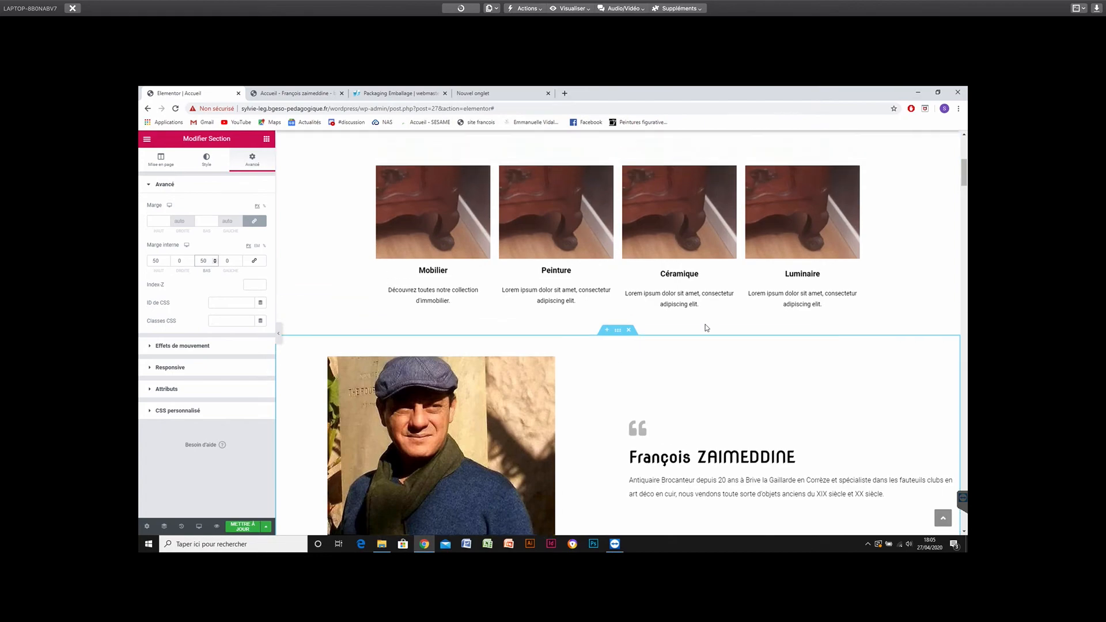
scroll(705, 323, "up", 1)
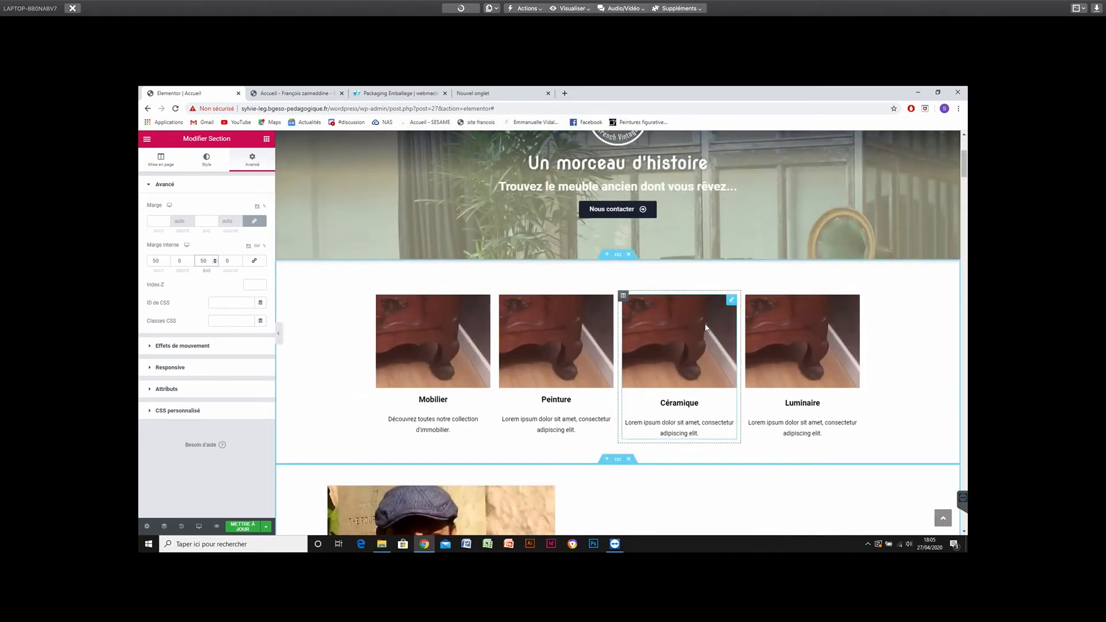
scroll(613, 447, "down", 2)
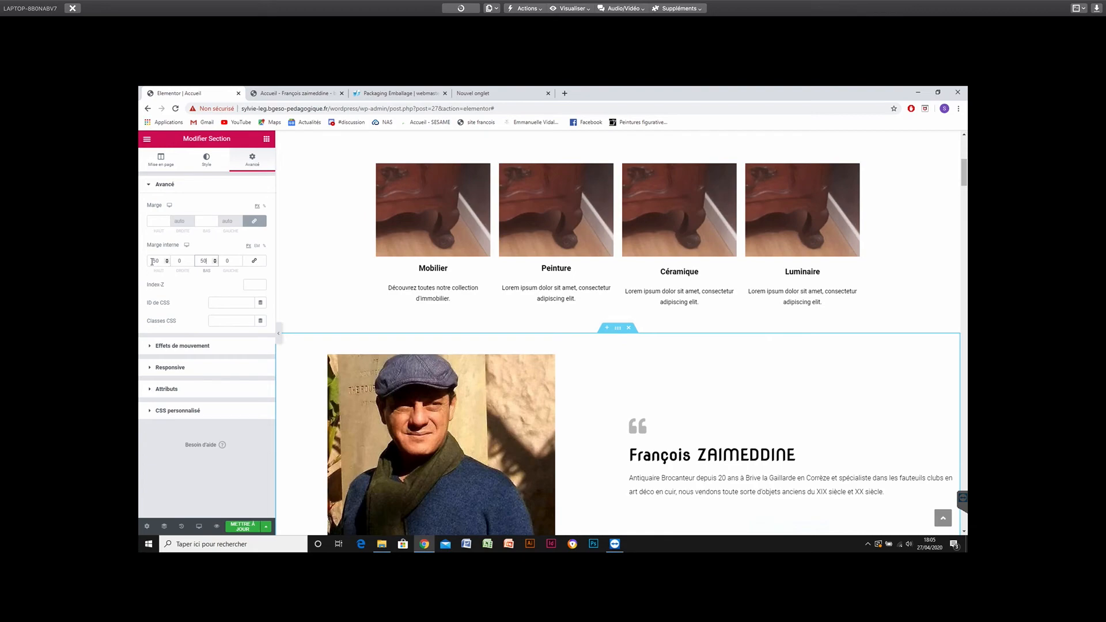
Try a top padding of 70 px on the dealer's presentation section, ending at 90 px.
left_click_drag(156, 261, 150, 261)
type("7")
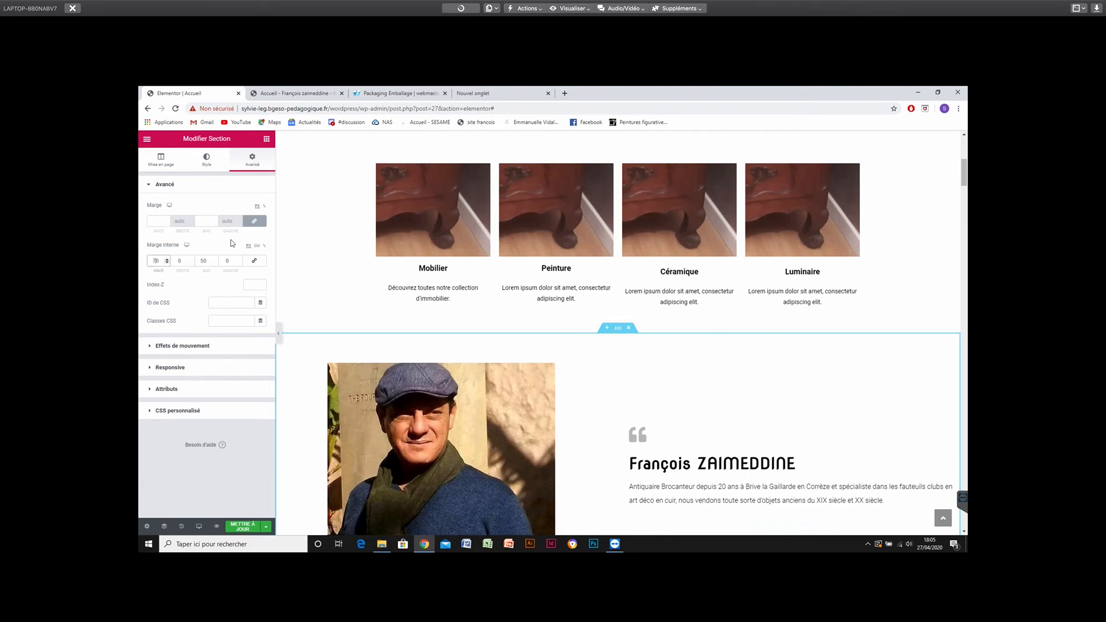
key("BackSpace")
type("9")
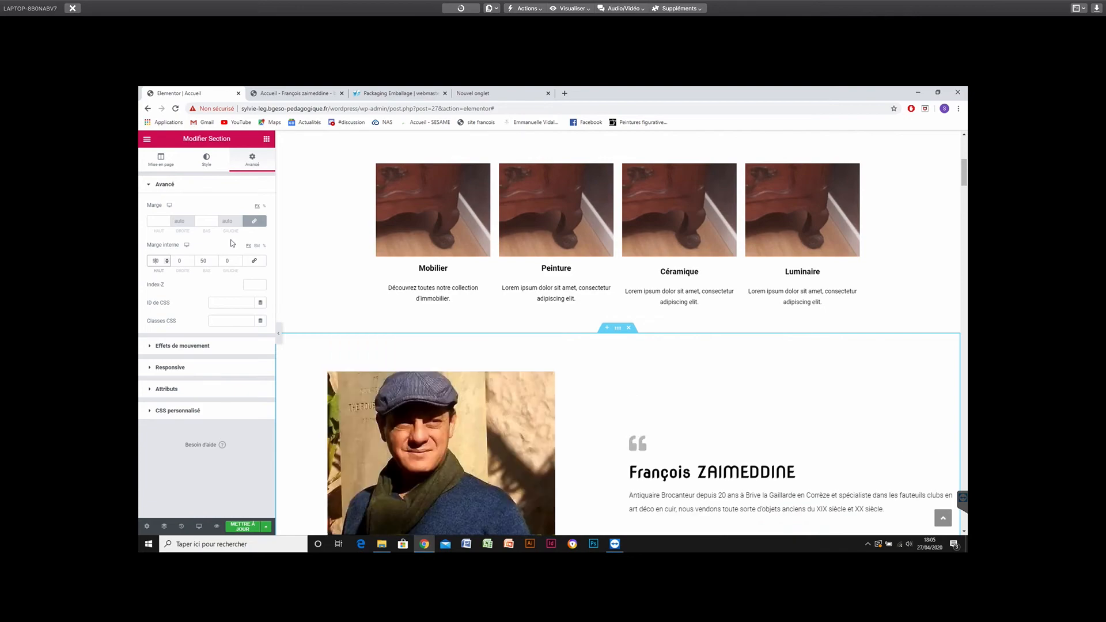
Try light greyish backgrounds on the dealer's presentation section and settle on the golden-brown palette colour.
left_click(207, 162)
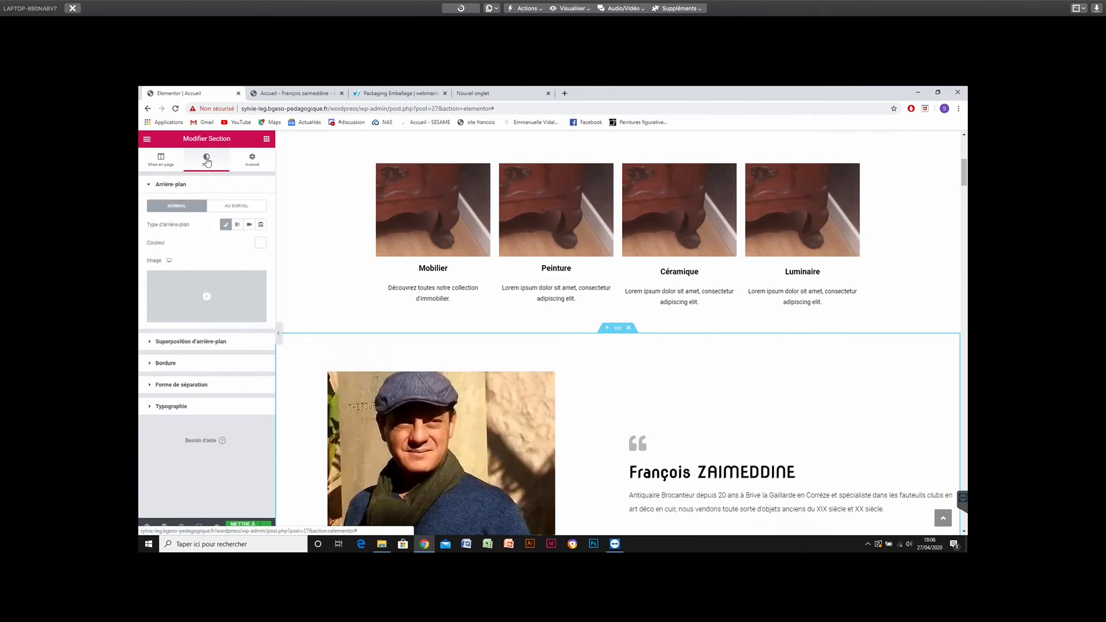
left_click(261, 243)
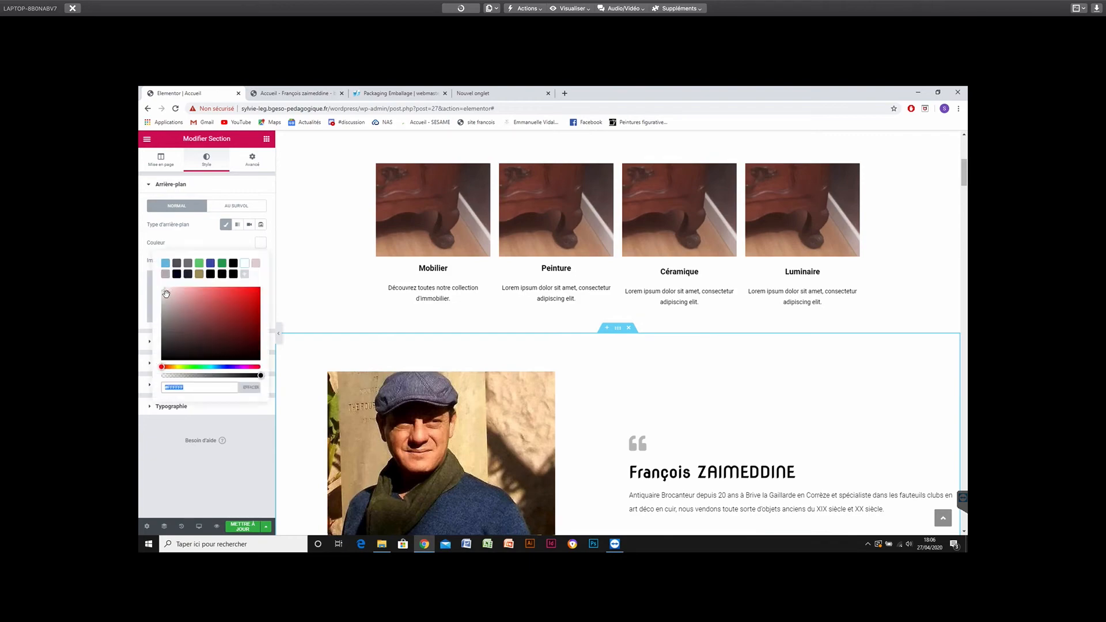
left_click(163, 296)
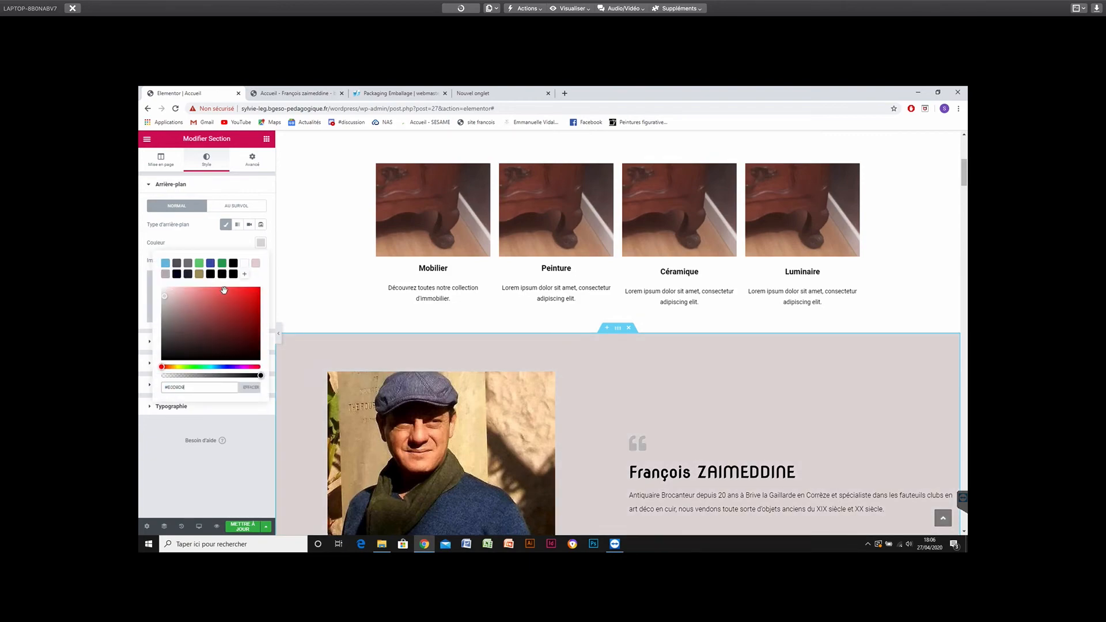
left_click(166, 275)
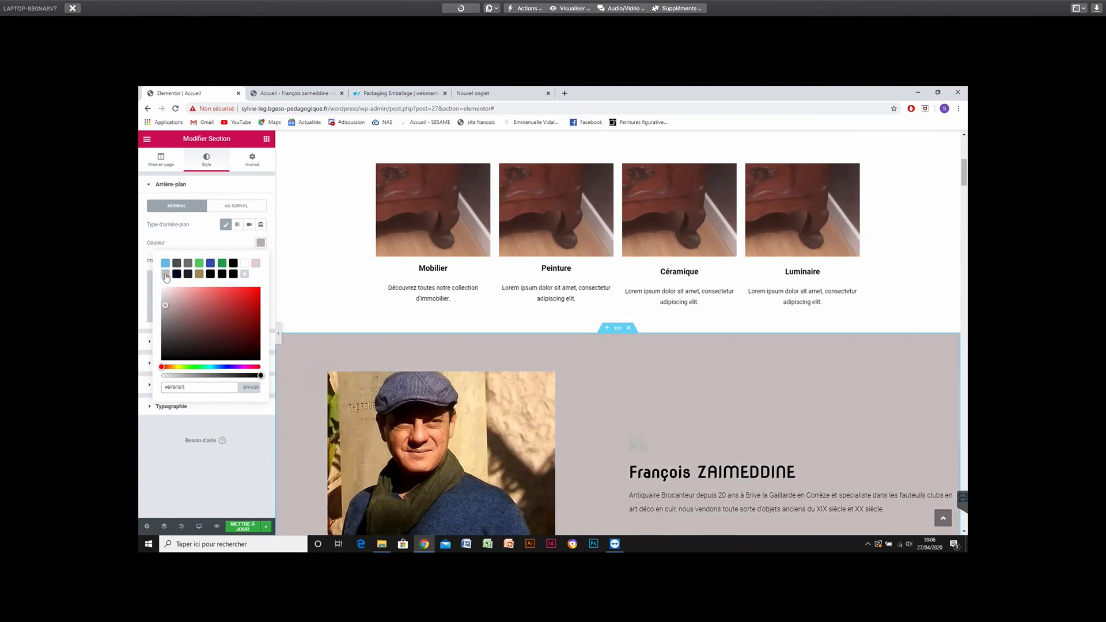
left_click(200, 274)
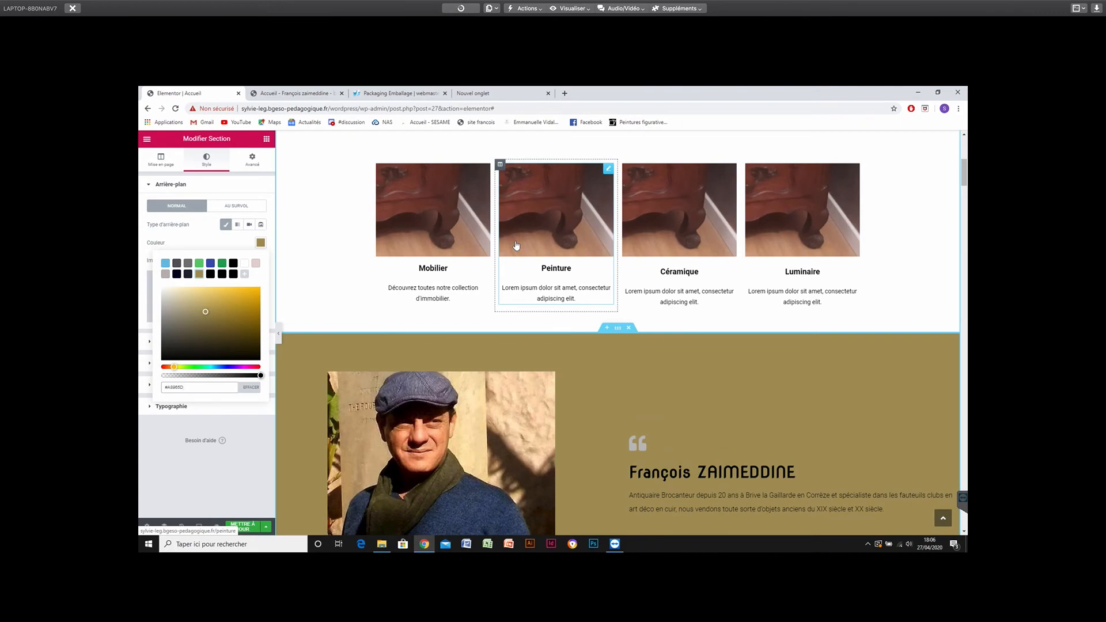
Check the spacing around the four-category section and raise its bottom padding to 11%.
scroll(508, 241, "up", 2)
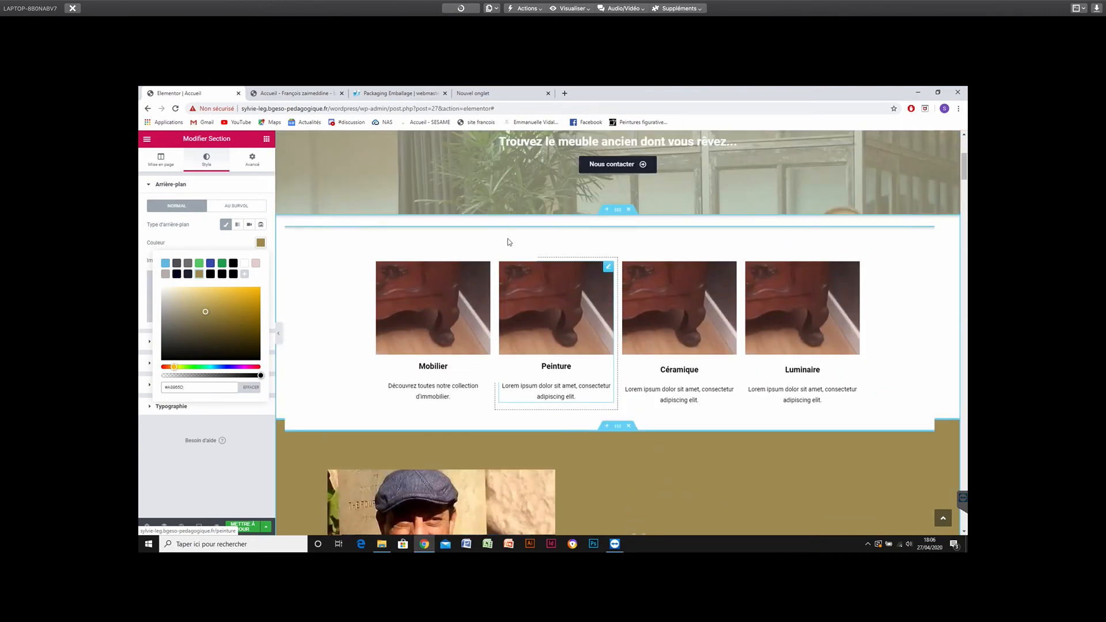
scroll(585, 476, "up", 1)
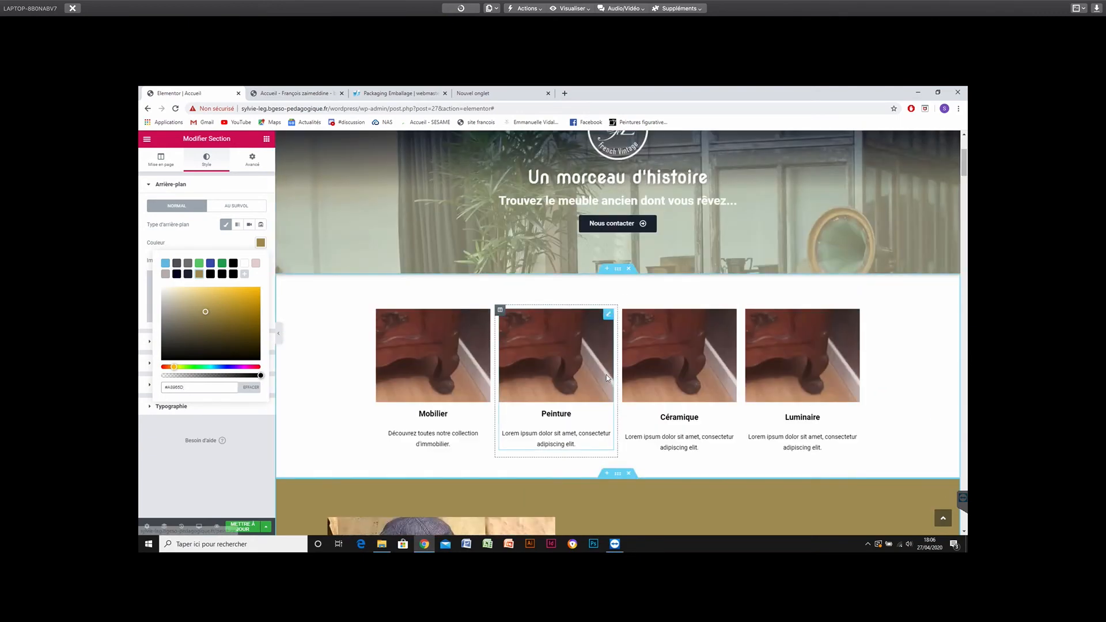
scroll(606, 374, "down", 2)
scroll(606, 374, "down", 2)
scroll(602, 248, "up", 1)
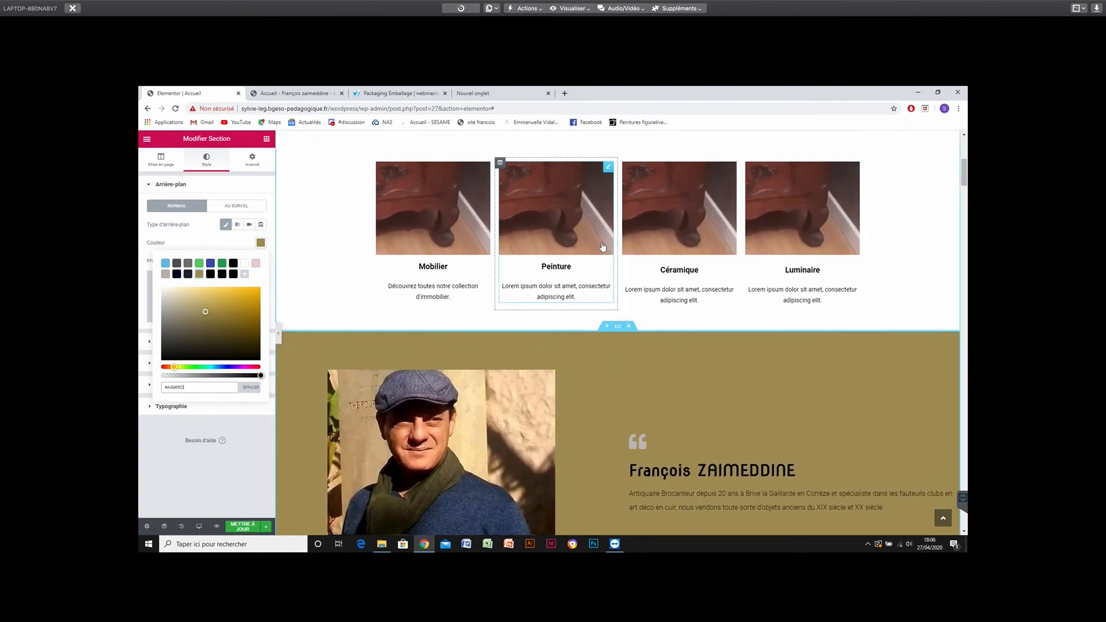
scroll(600, 243, "up", 2)
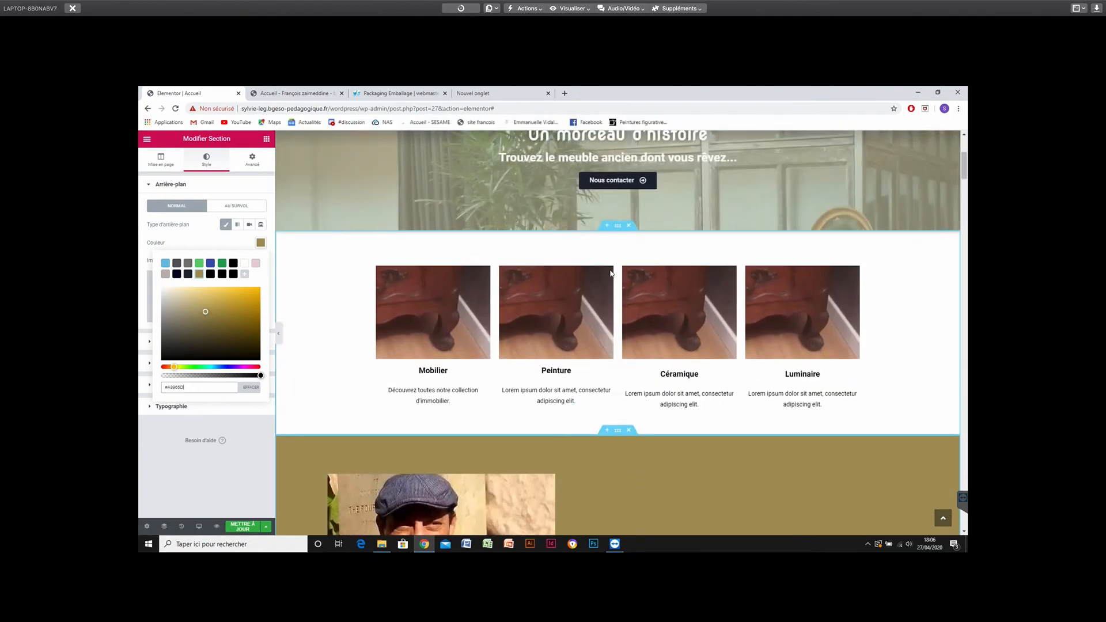
left_click(618, 226)
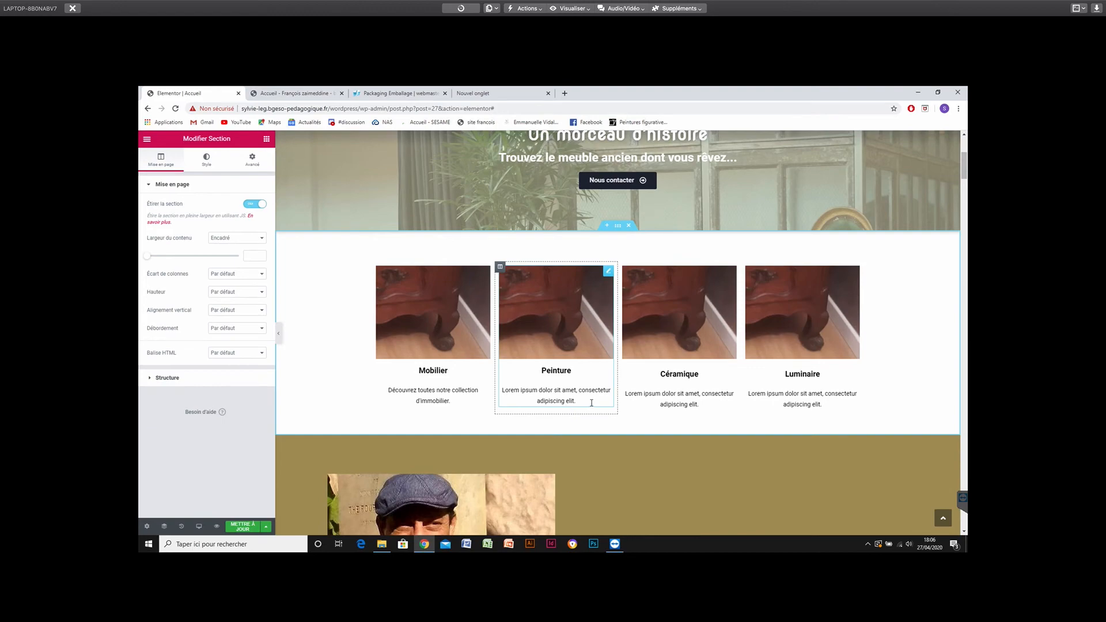
left_click(252, 160)
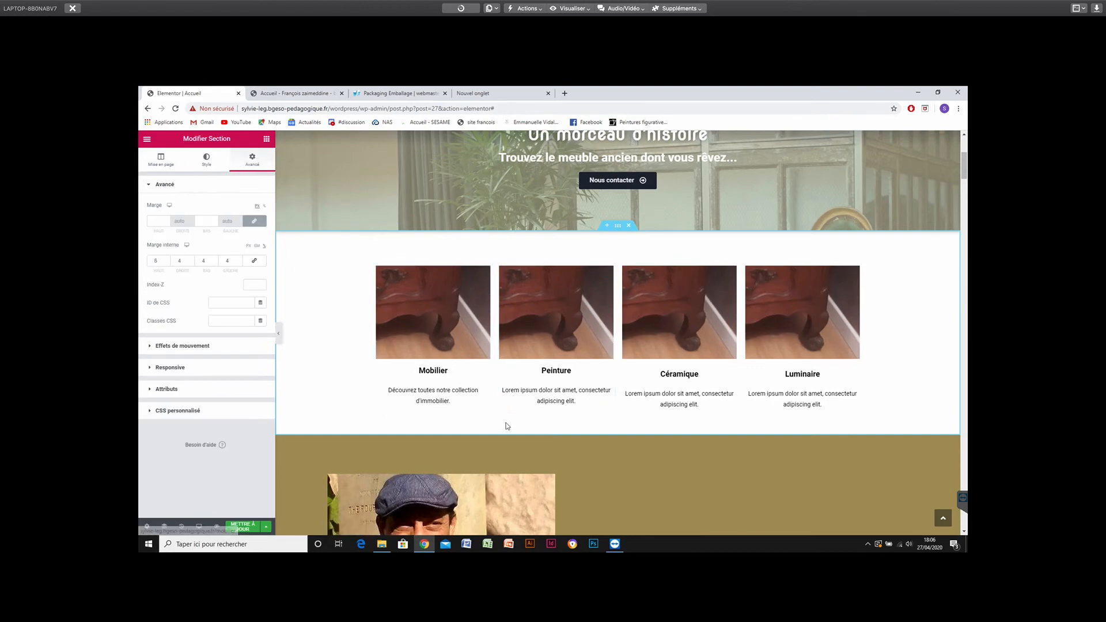
left_click(214, 259)
left_click(215, 259)
left_click(215, 260)
left_click(215, 259)
left_click(215, 260)
left_click(215, 260)
left_click(214, 260)
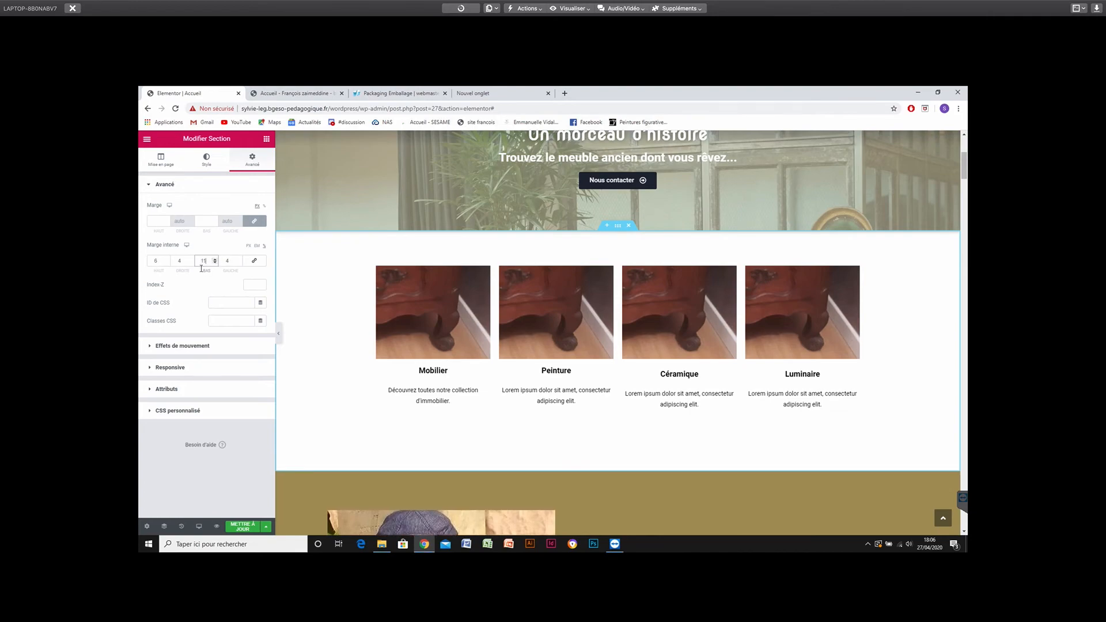
Raise the top padding of the four-category section to 9%.
left_click(167, 259)
left_click(167, 259)
left_click(167, 259)
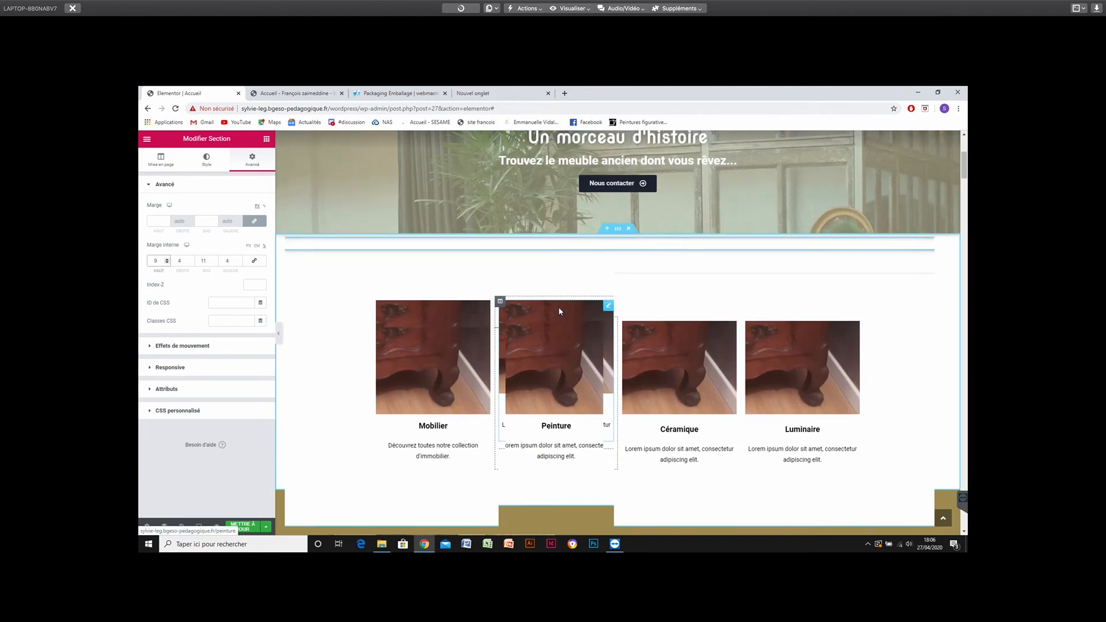
Review the section spacing on the page from the hero banner down to the "Dernières trouvailles" heading.
scroll(559, 307, "up", 3)
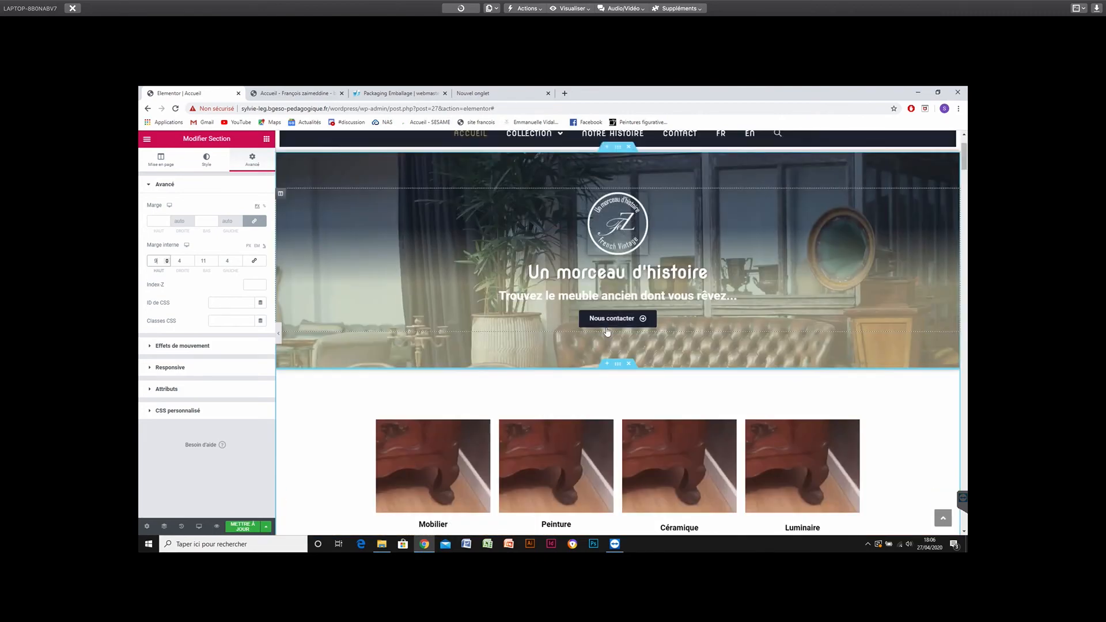
scroll(608, 331, "down", 2)
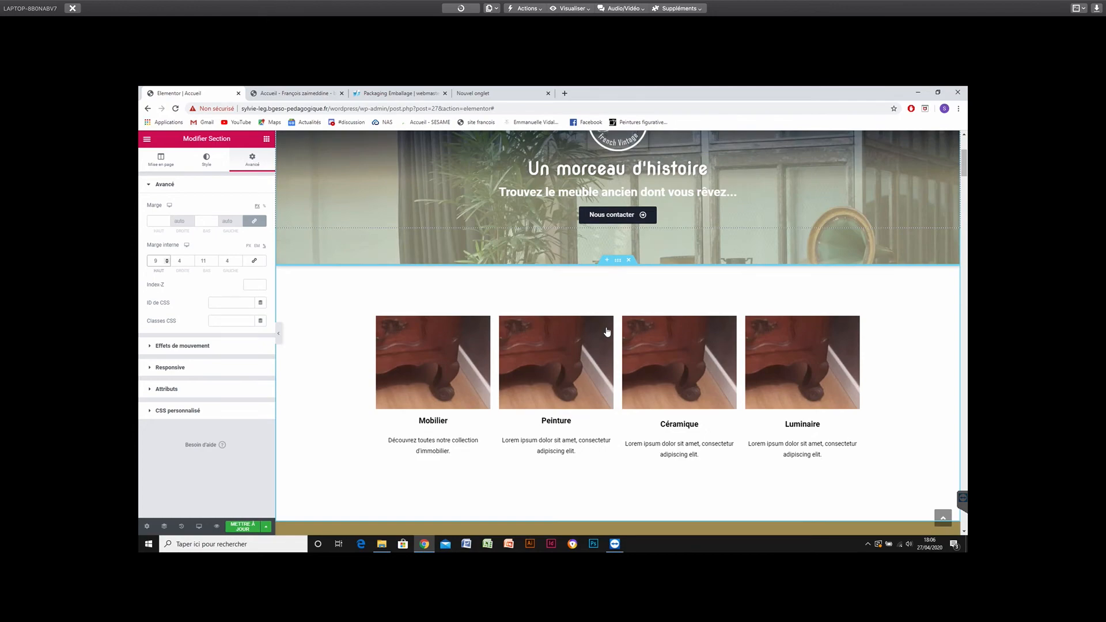
scroll(607, 331, "down", 2)
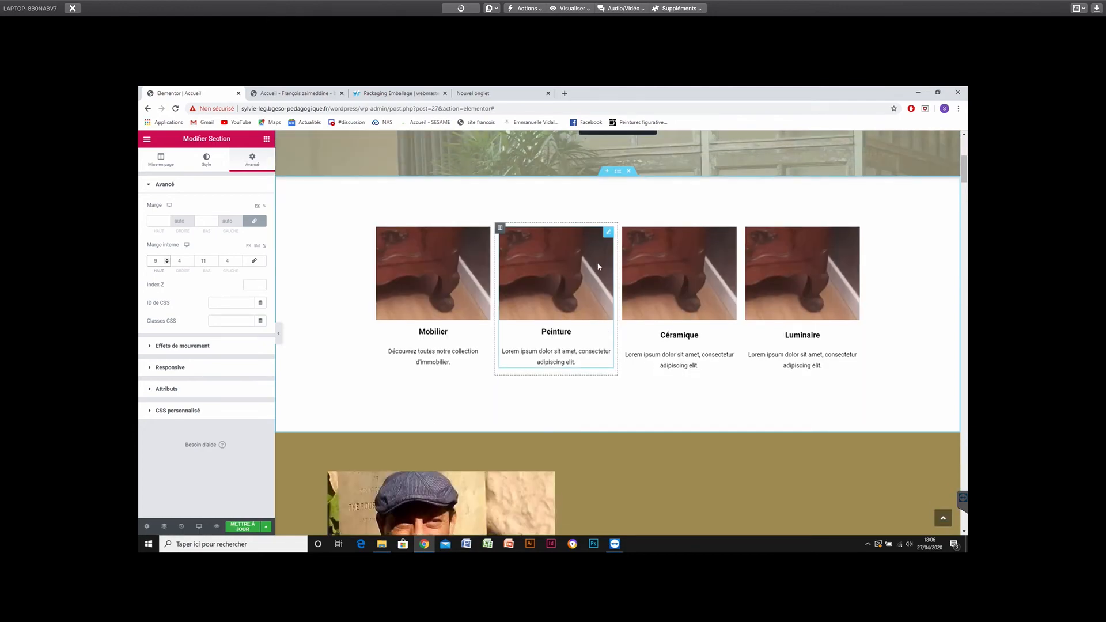
scroll(679, 333, "down", 2)
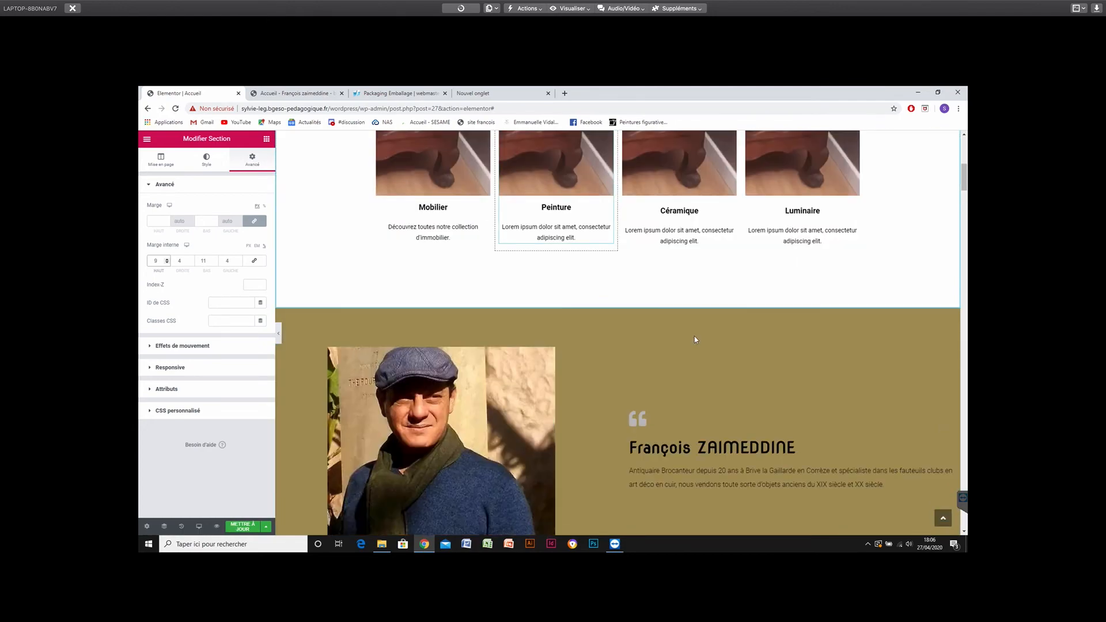
scroll(694, 336, "down", 2)
scroll(706, 450, "down", 1)
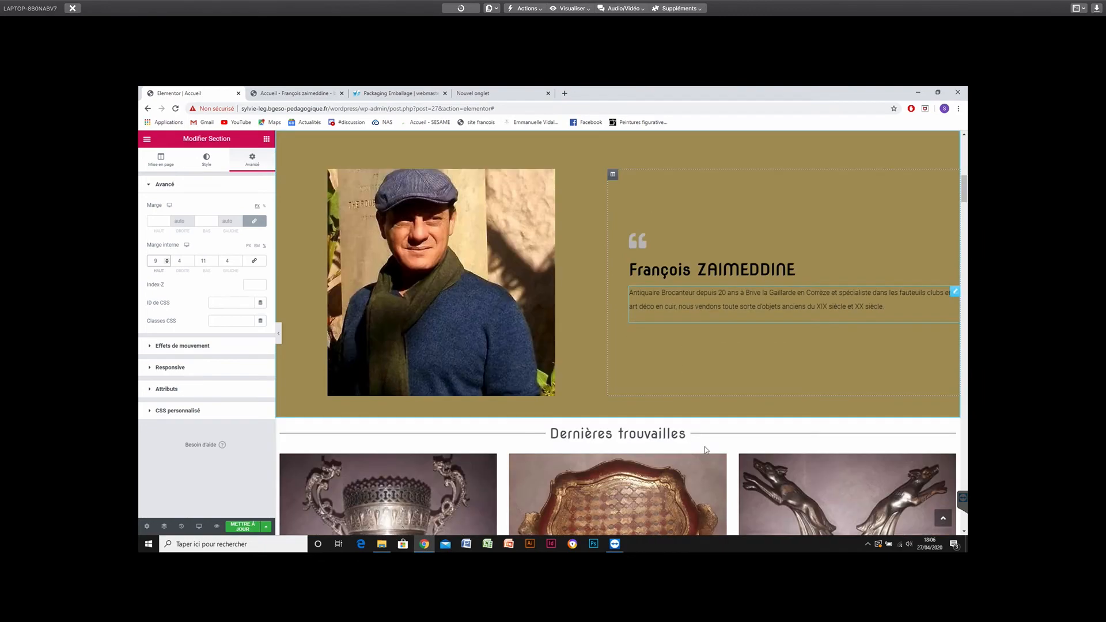
scroll(657, 447, "down", 1)
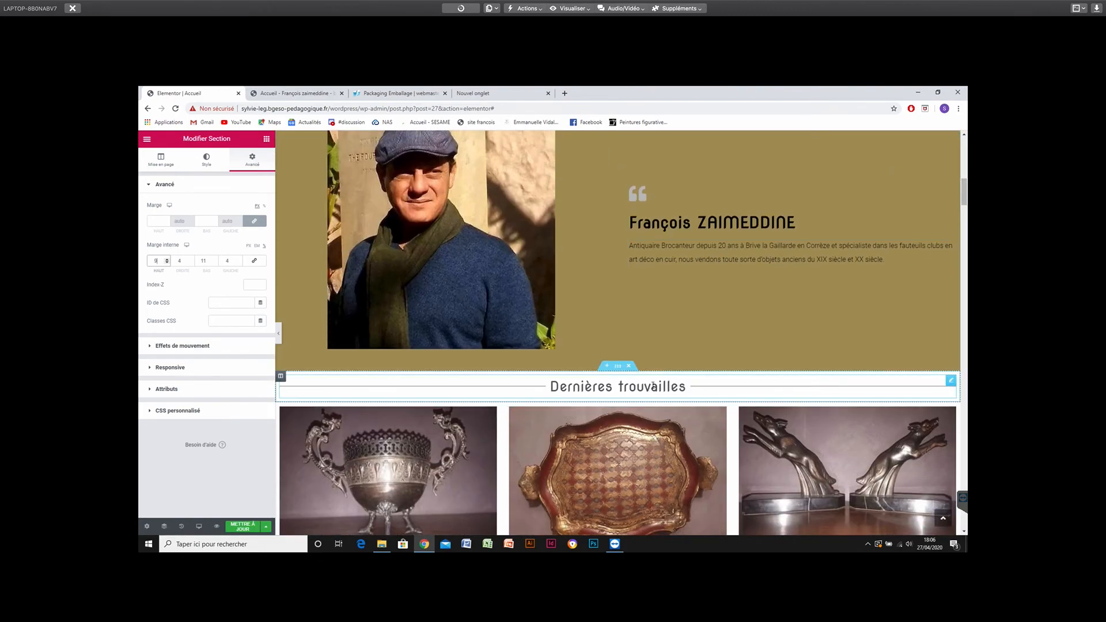
Duplicate the "Dernières trouvailles" heading section and move the copy between the hero banner and the four-category section.
right_click(618, 369)
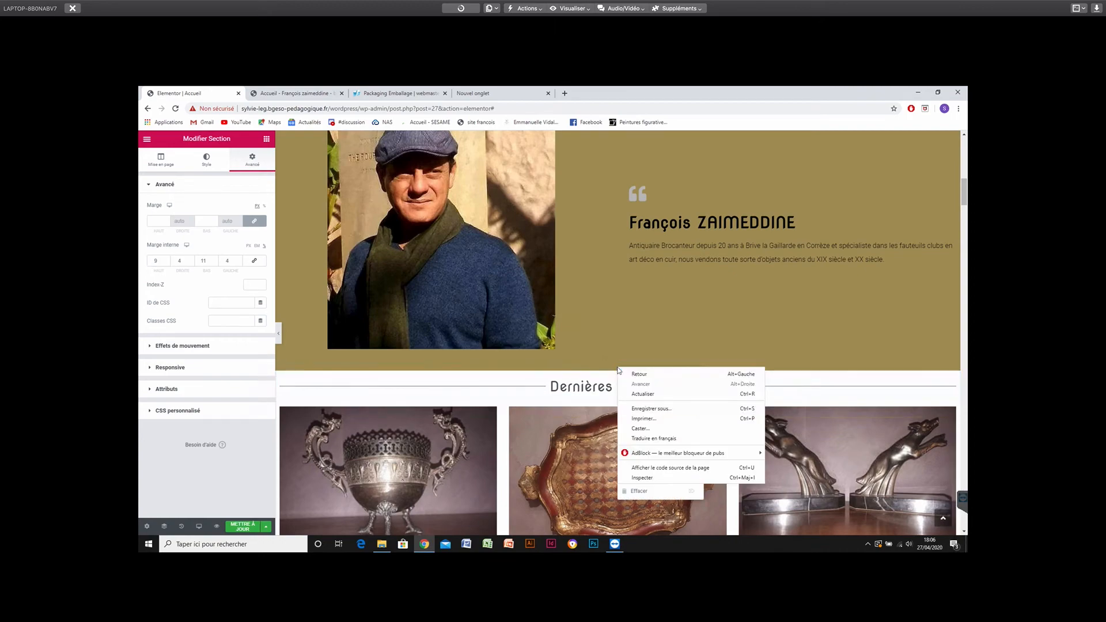
left_click(615, 380)
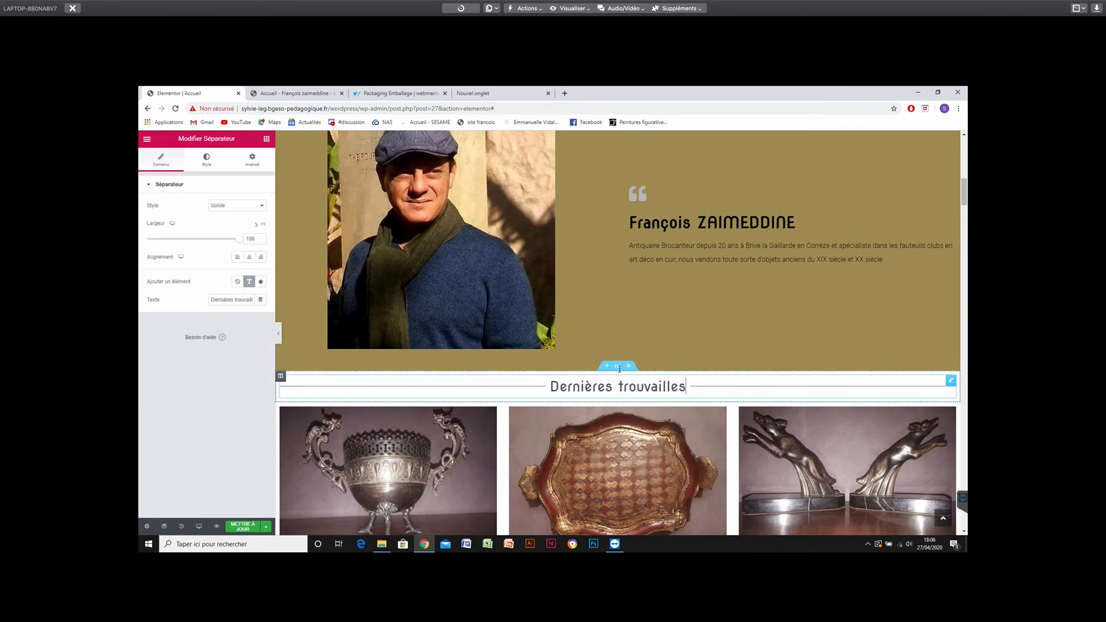
left_click(618, 367)
right_click(618, 368)
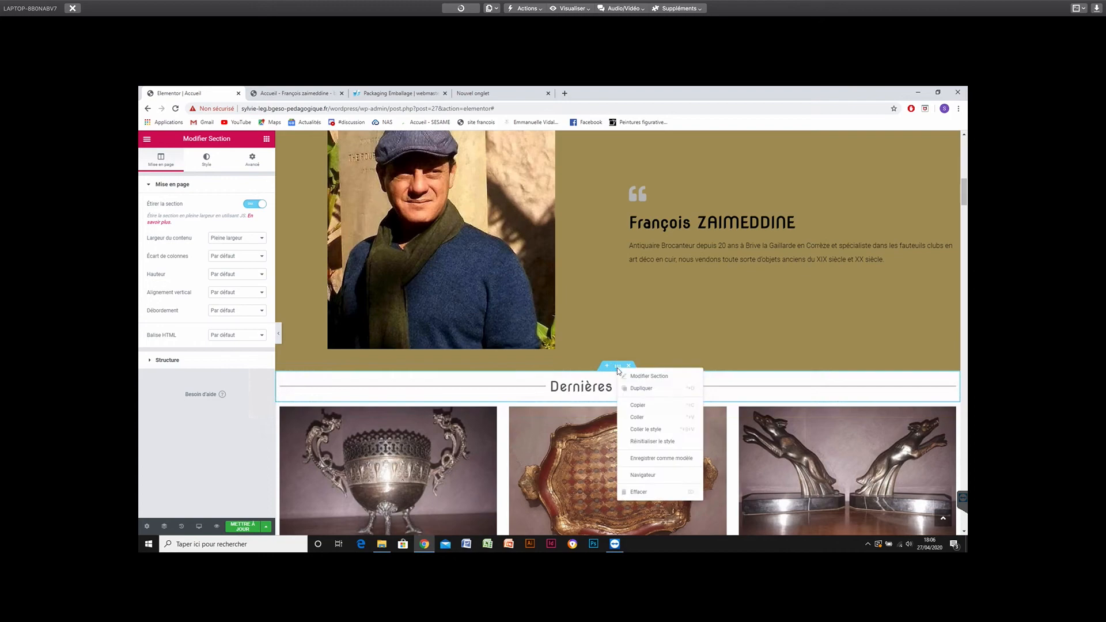
left_click(618, 369)
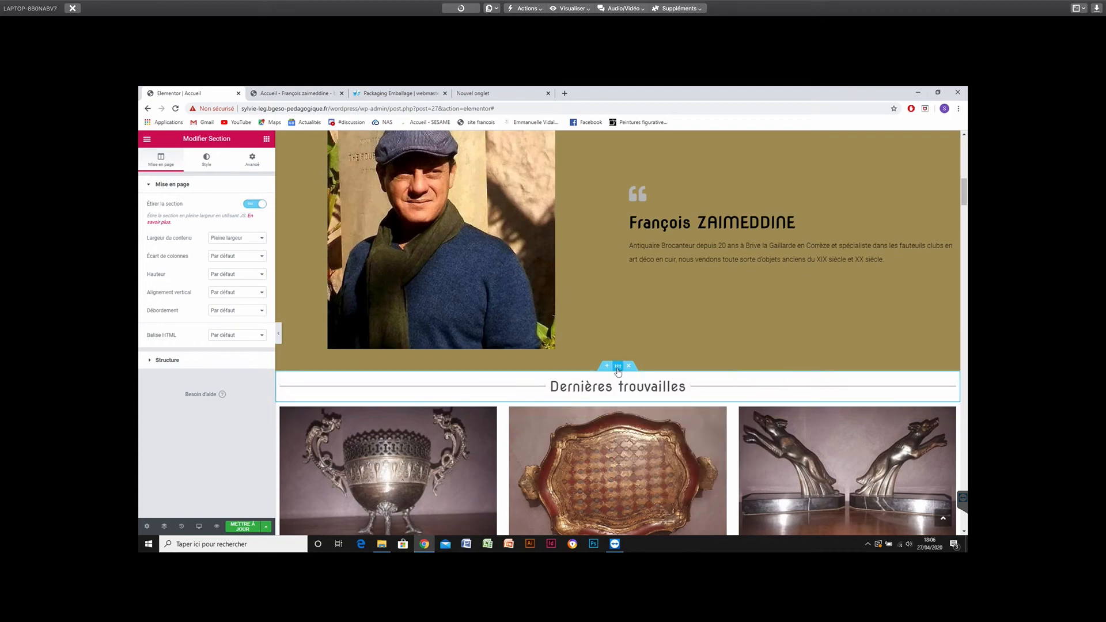
right_click(618, 369)
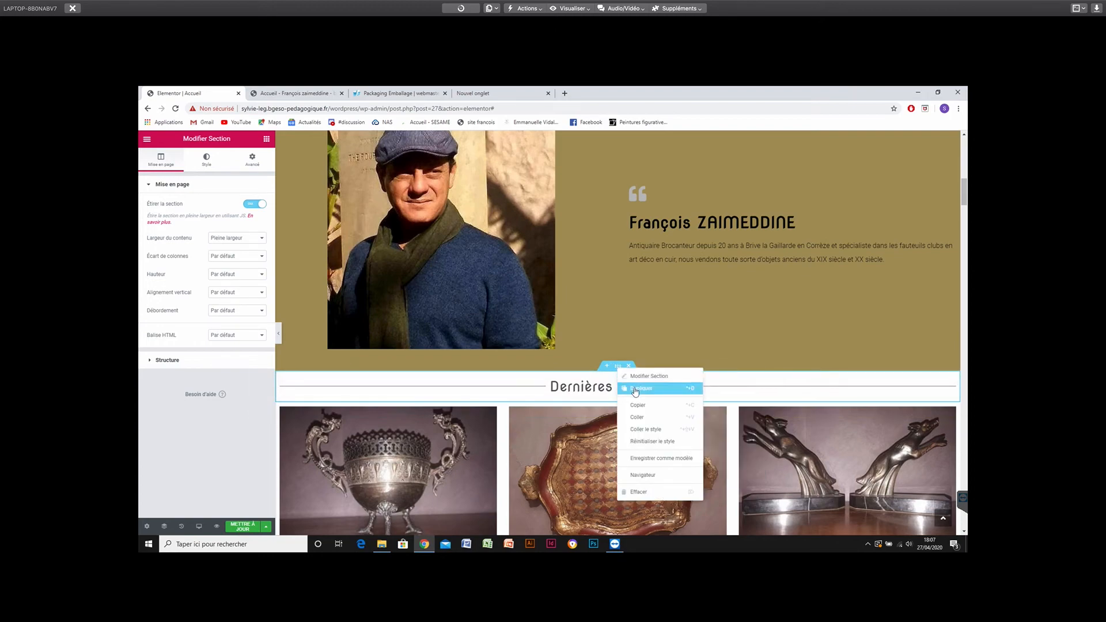
left_click(636, 391)
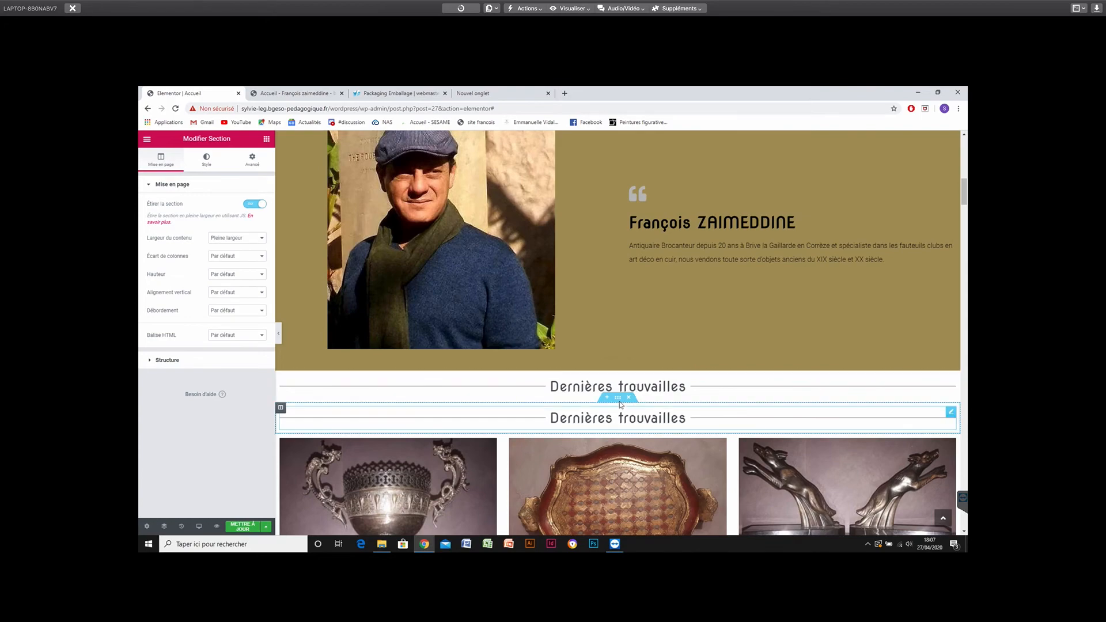
left_click_drag(618, 397, 613, 223)
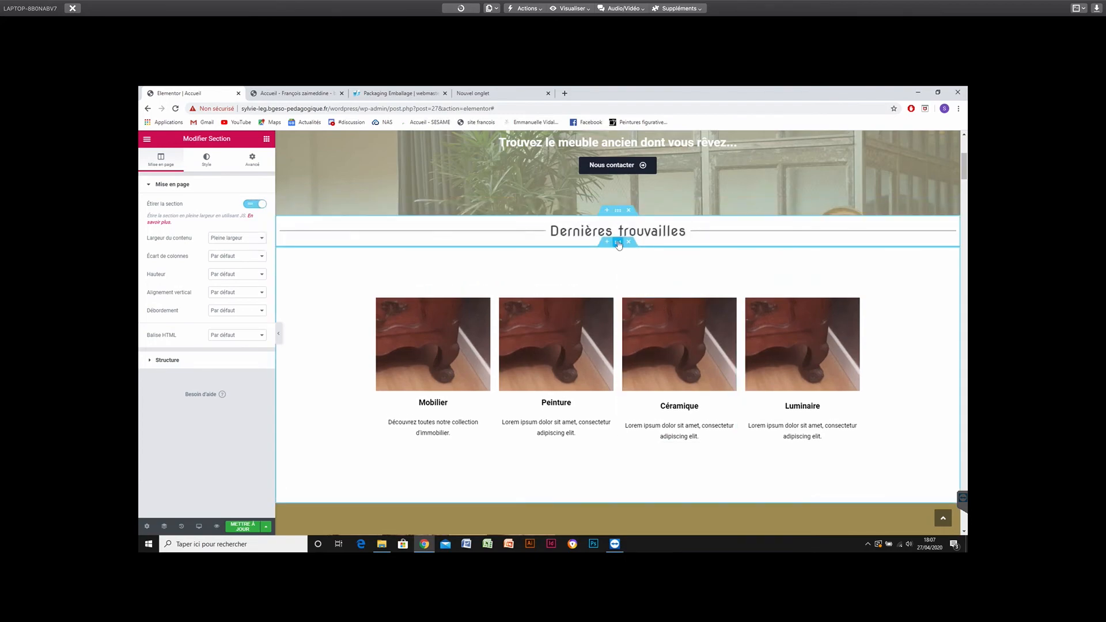
Reduce the top padding of the four-category section to 2%.
left_click(253, 160)
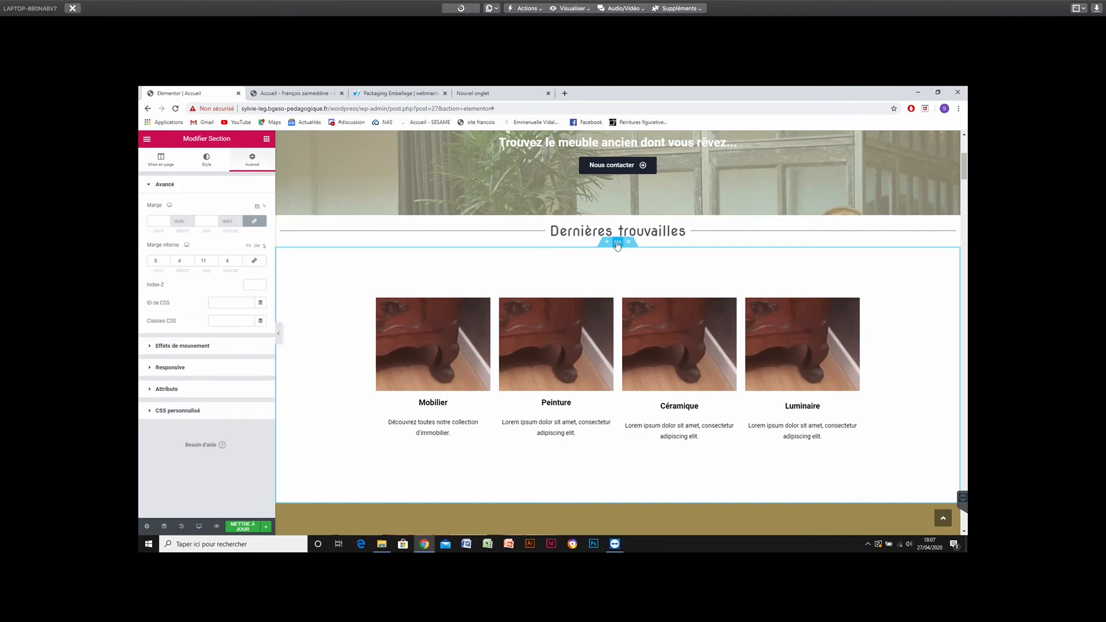
left_click(169, 262)
left_click(169, 263)
left_click(168, 263)
left_click(168, 263)
left_click(168, 263)
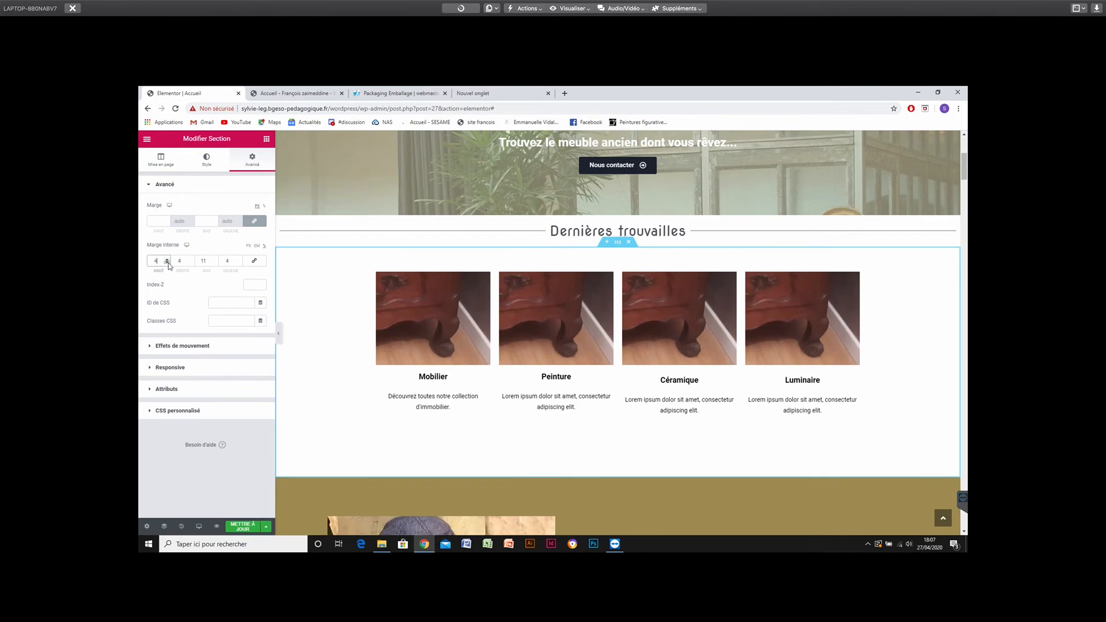
left_click(168, 263)
left_click(168, 263)
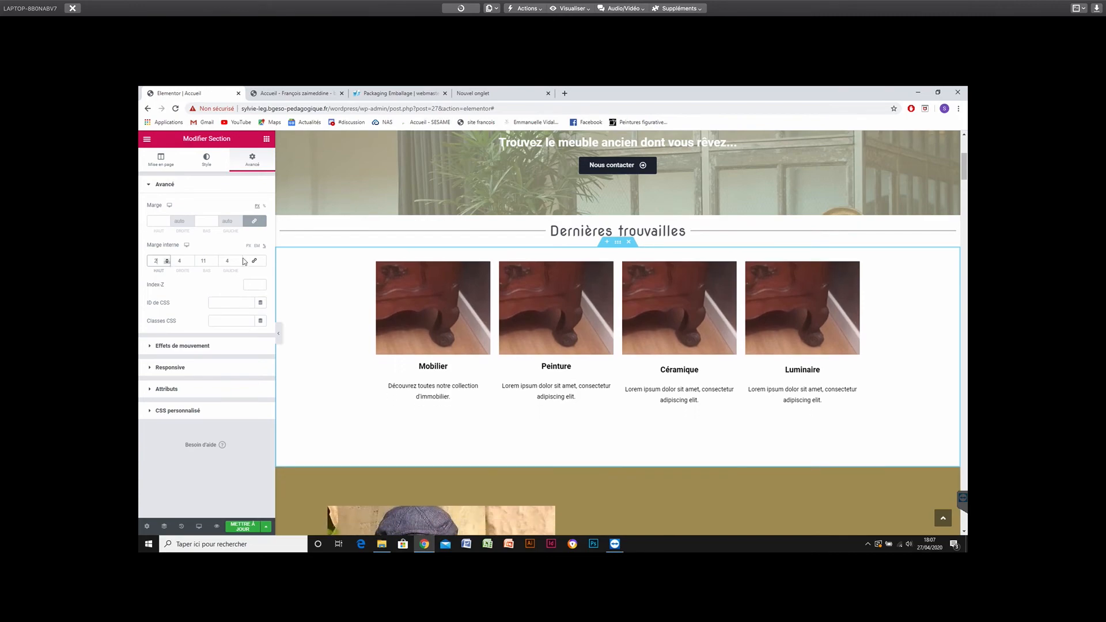
Switch the copied heading section's padding to unlinked percentage values and raise its top padding to 8%.
left_click(618, 212)
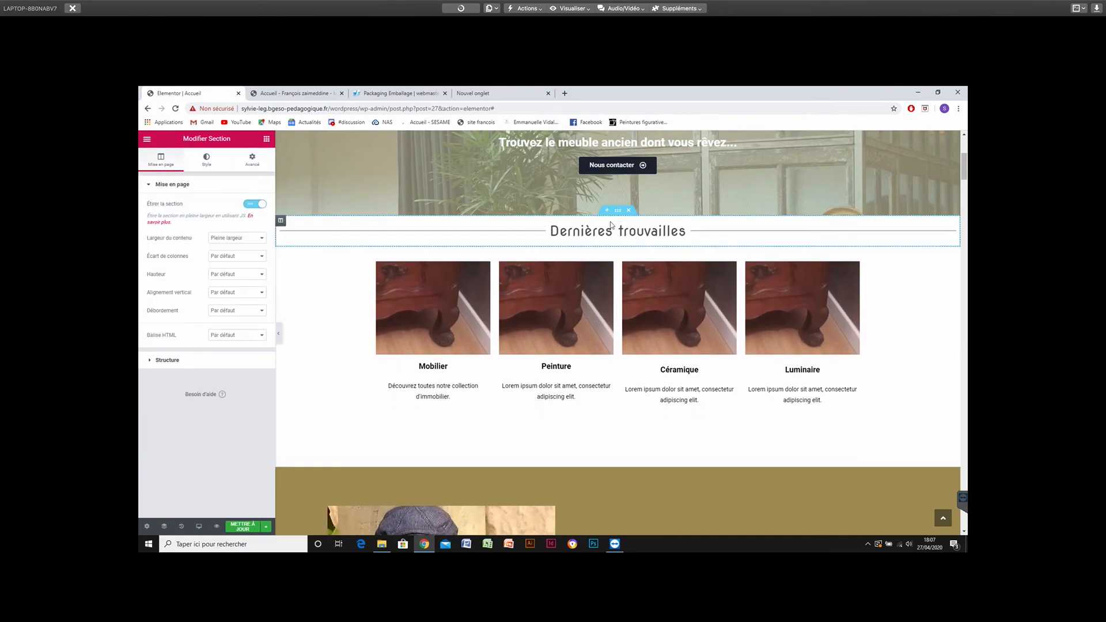
left_click(258, 162)
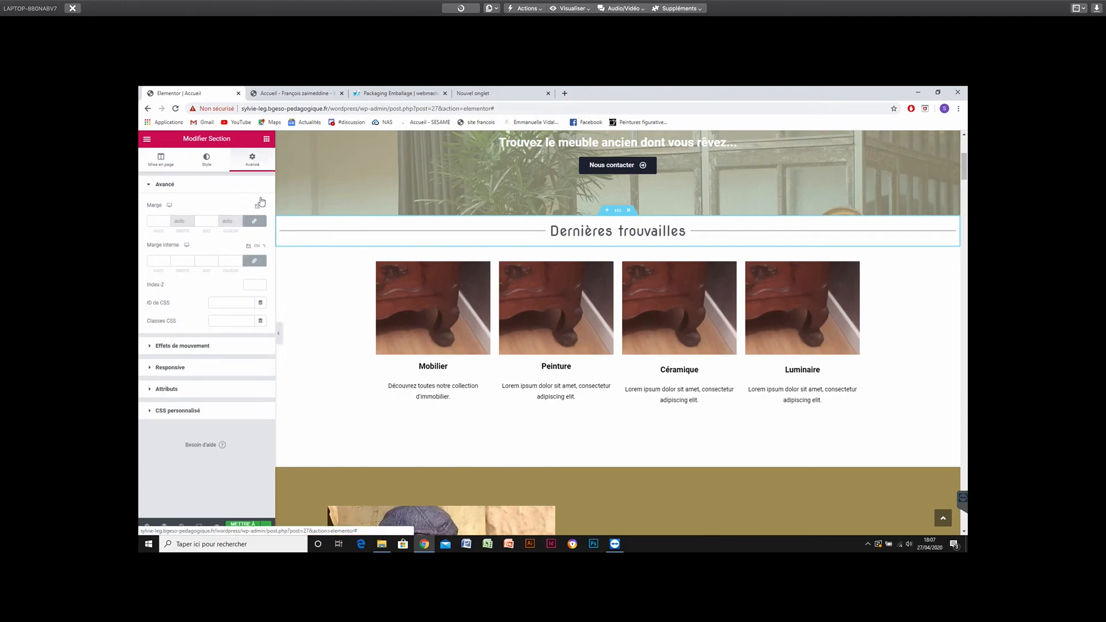
left_click(254, 261)
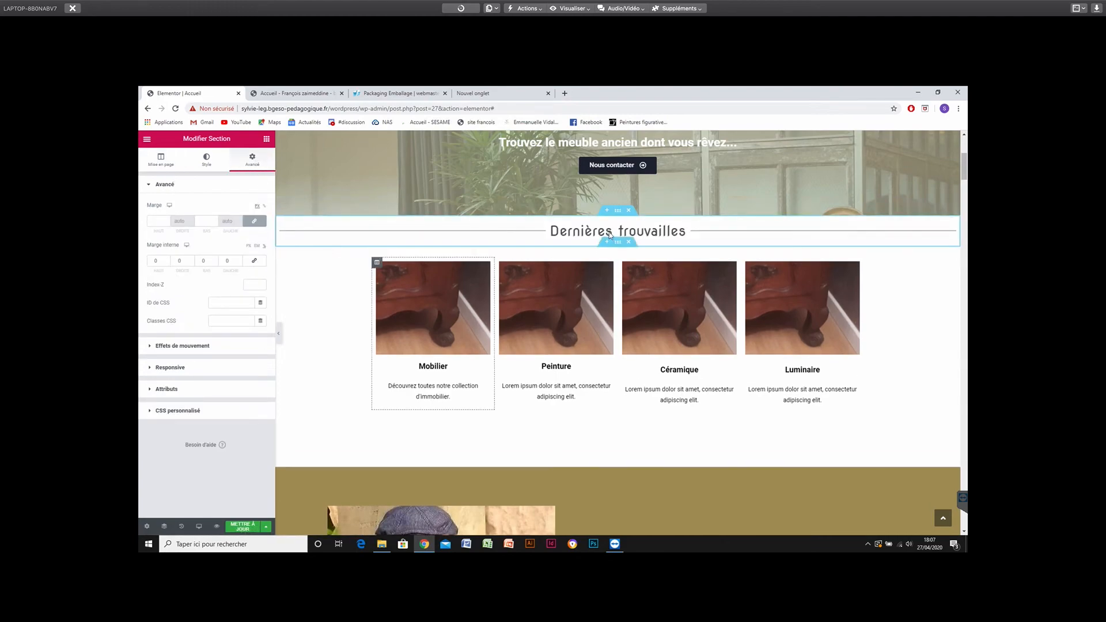
left_click(167, 260)
left_click(167, 260)
left_click(168, 260)
left_click(168, 260)
left_click(167, 259)
left_click(167, 260)
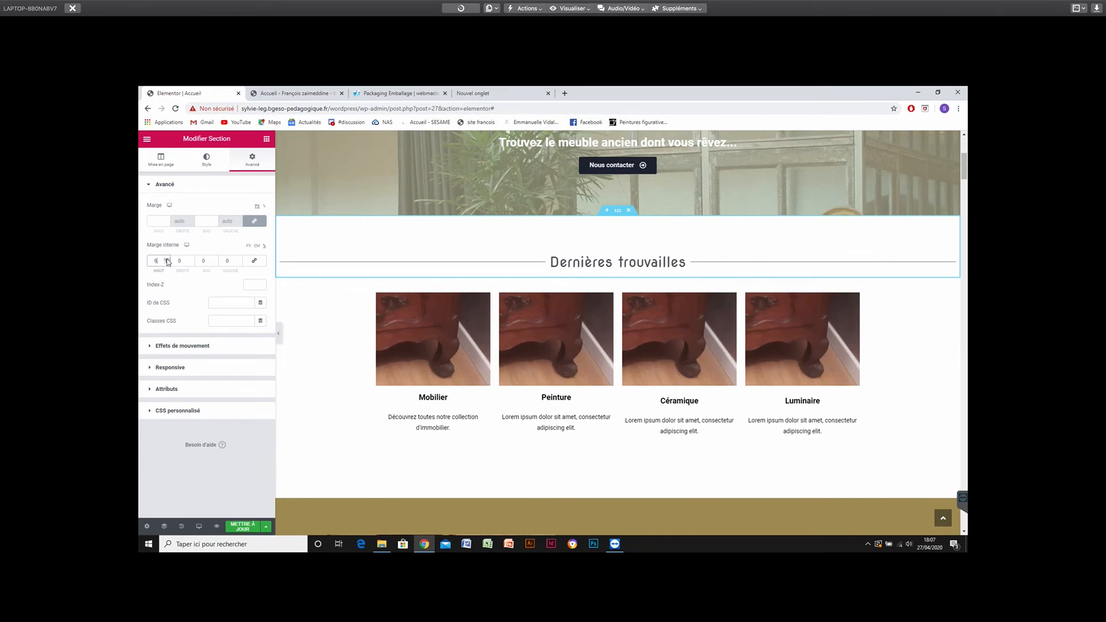
left_click(167, 260)
left_click(167, 260)
Reduce the top padding of the copied heading section below the hero banner to 3%.
scroll(622, 264, "up", 1)
scroll(622, 264, "up", 1)
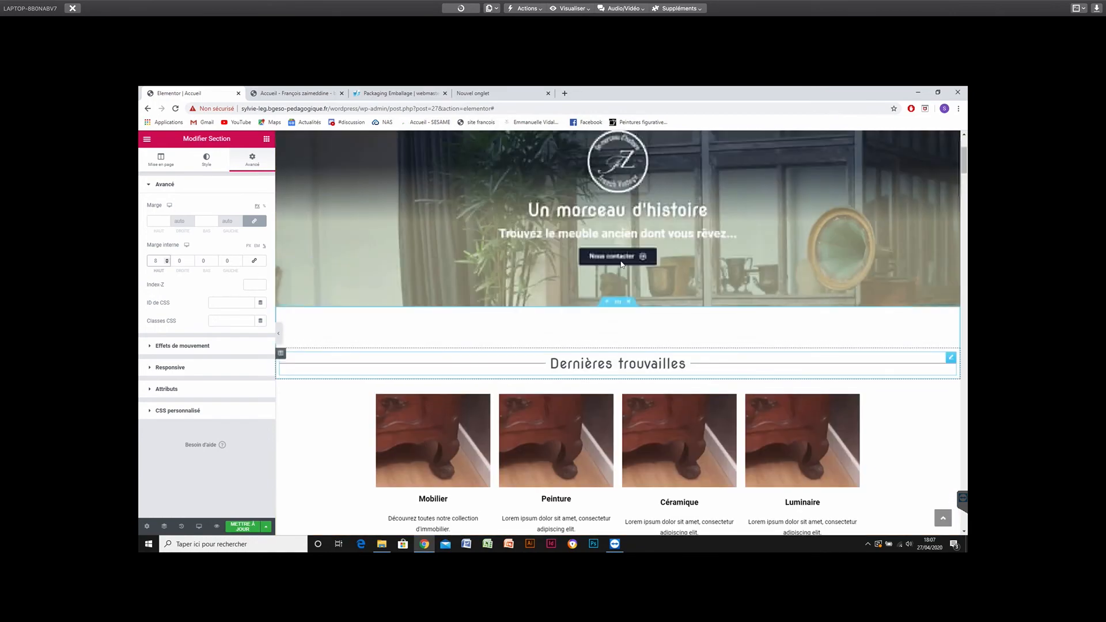
left_click(167, 264)
left_click(167, 263)
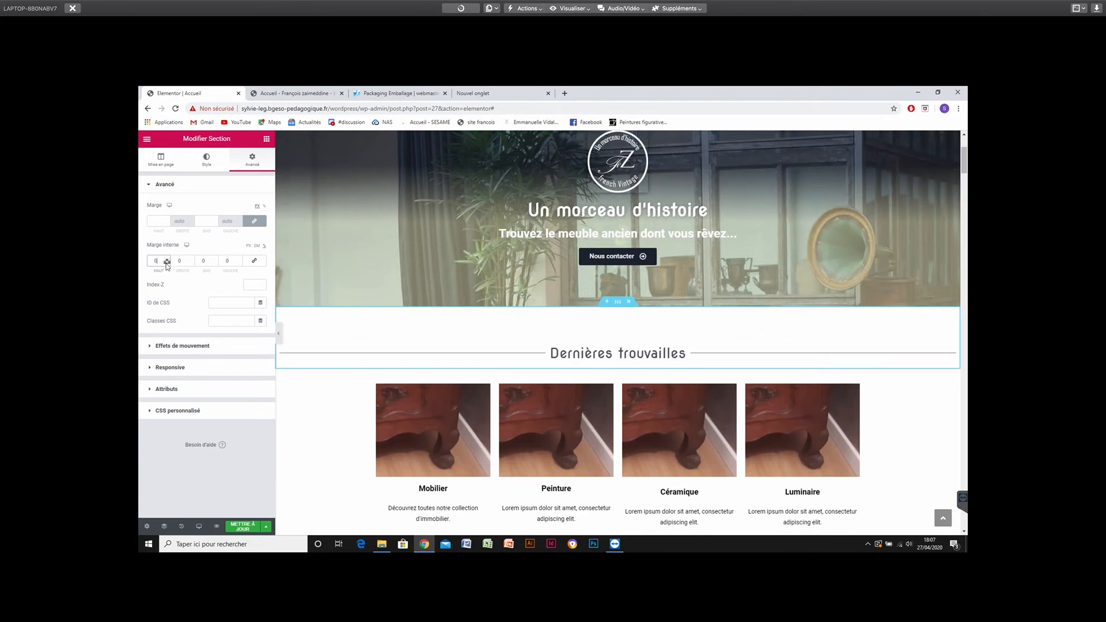
left_click(168, 264)
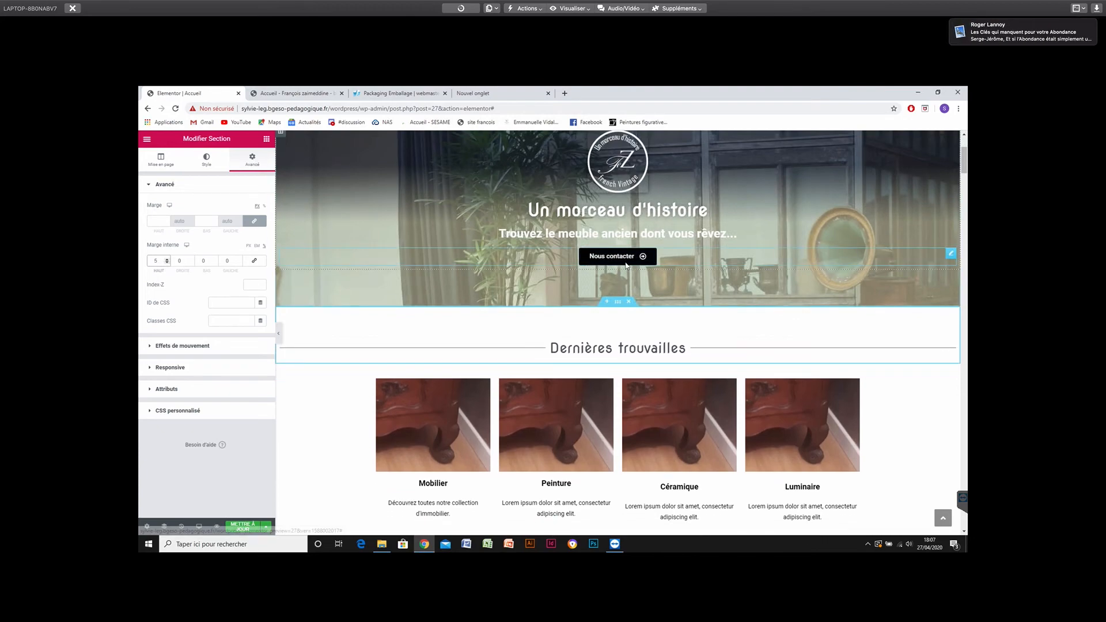
scroll(513, 244, "up", 1)
scroll(514, 242, "up", 1)
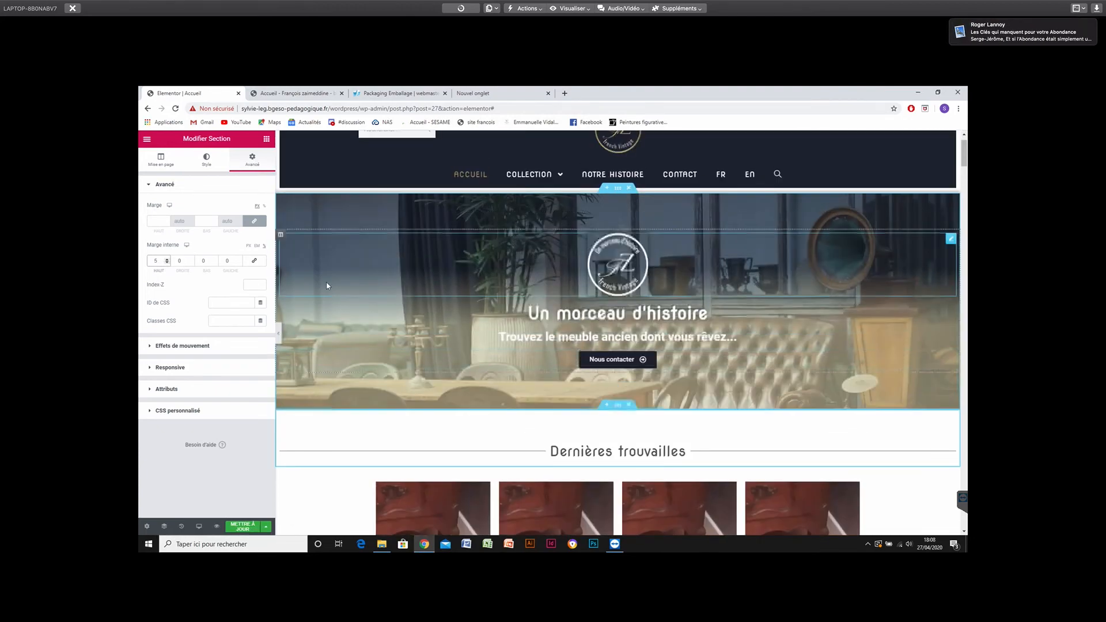
left_click(168, 265)
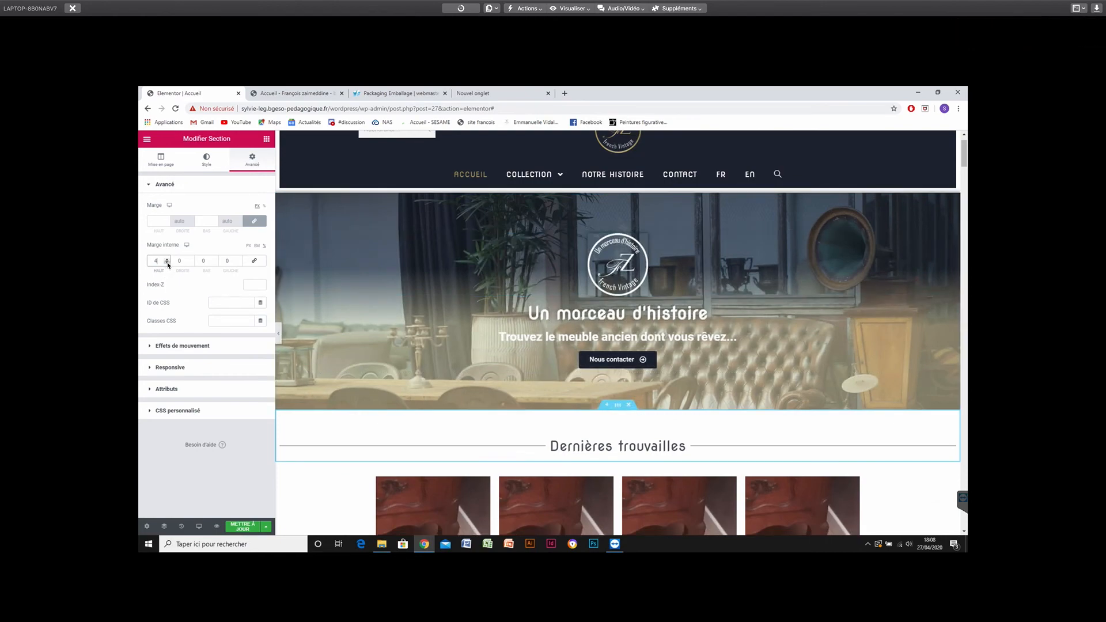
left_click(169, 265)
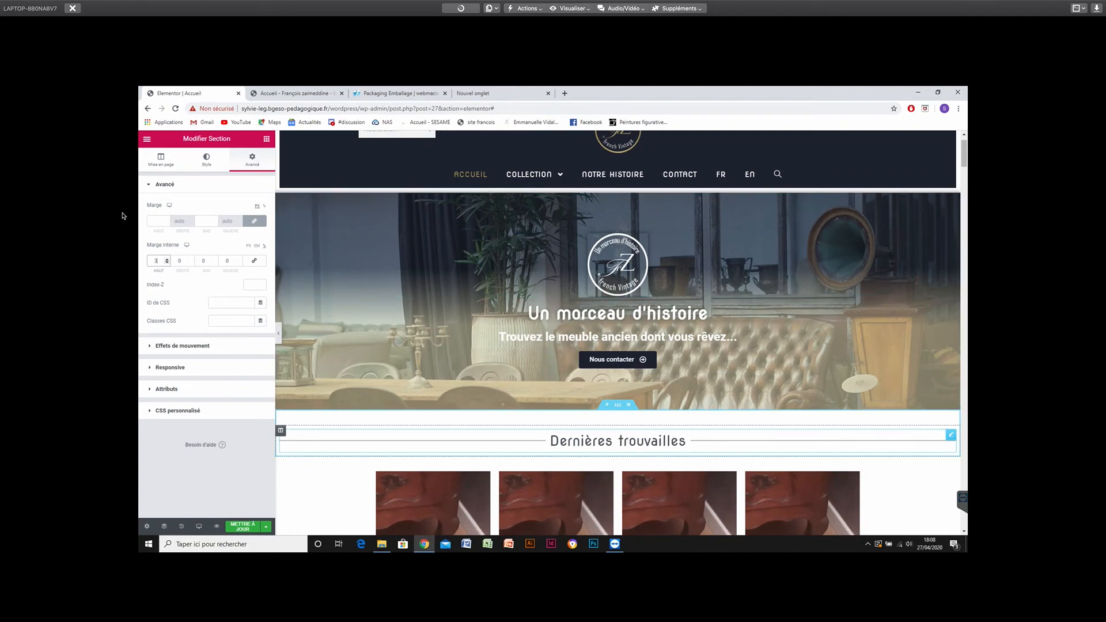
Change the text of the copied separator above the four categories to "Nos collections".
left_click(540, 432)
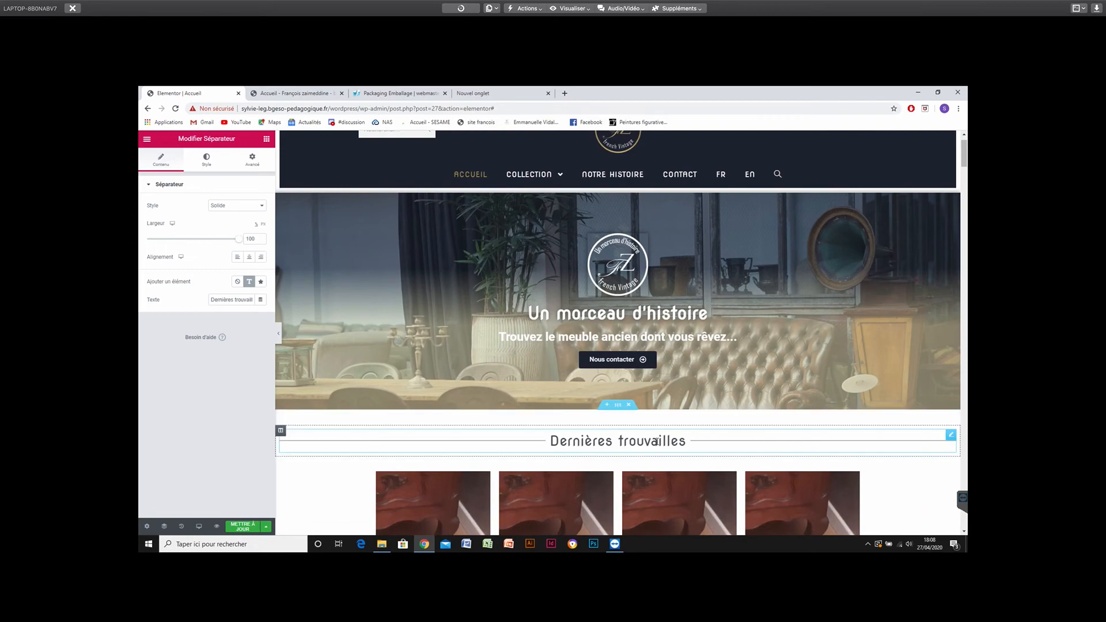
double_click(657, 442)
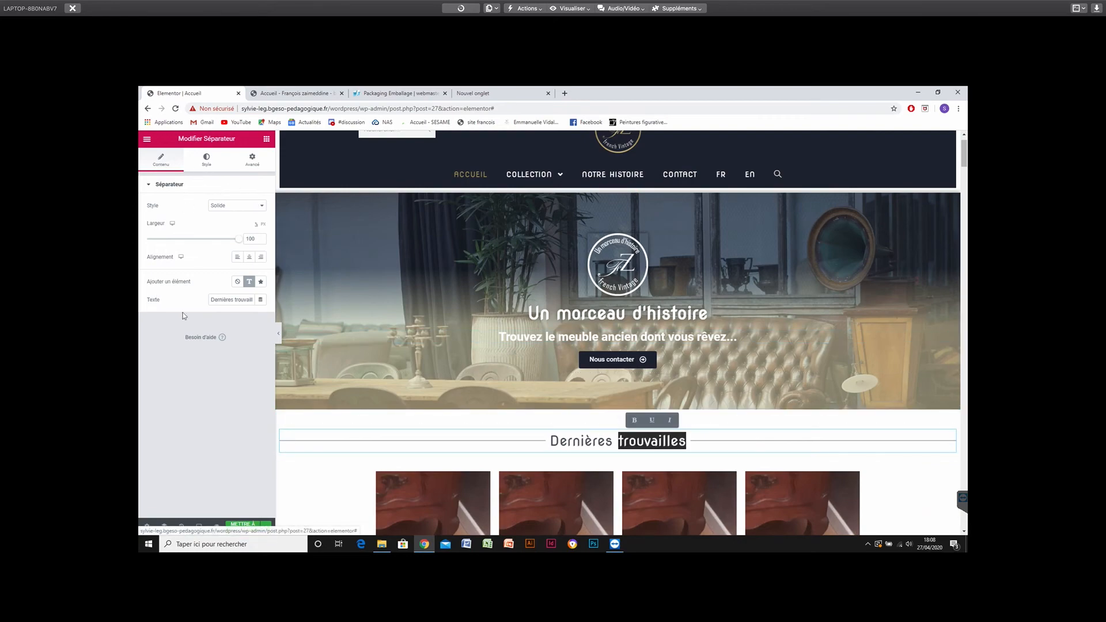
triple_click(233, 300)
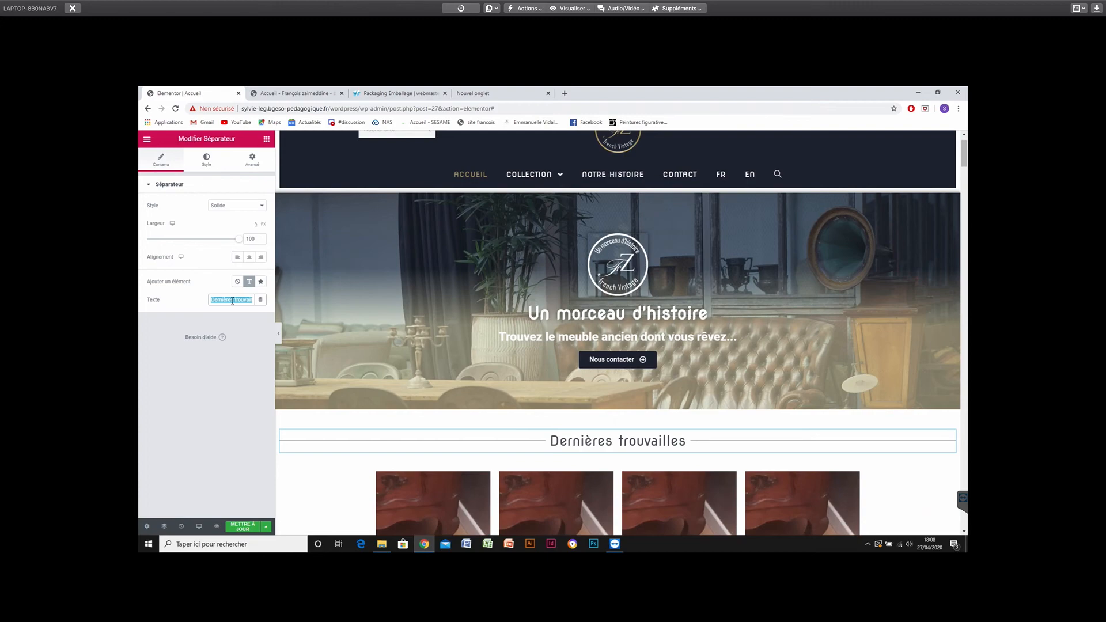
type("Nos")
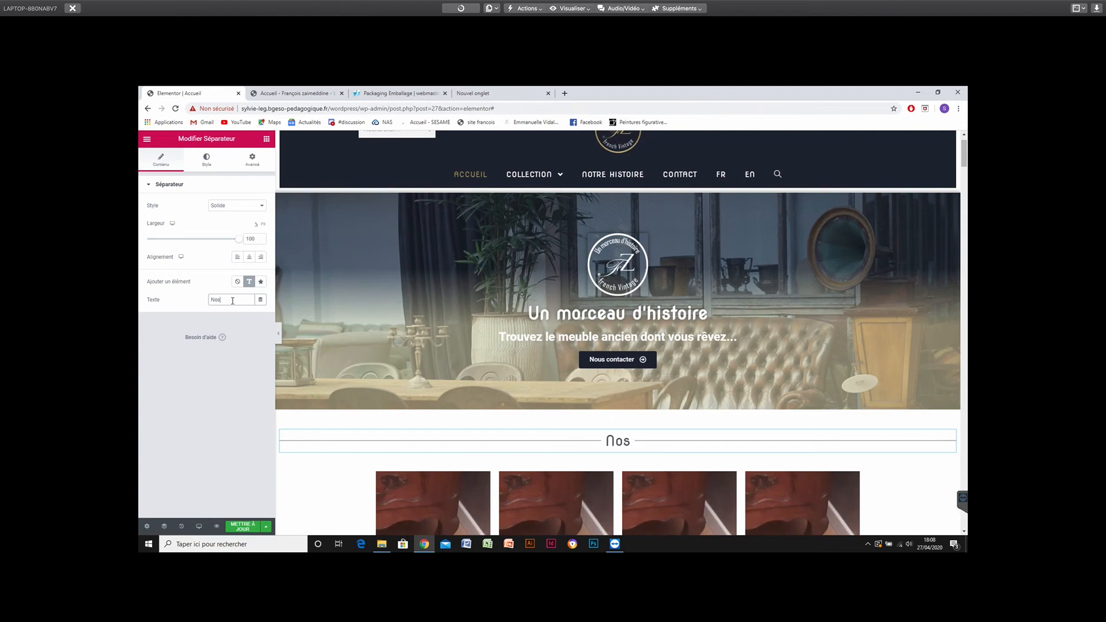
type(" collections")
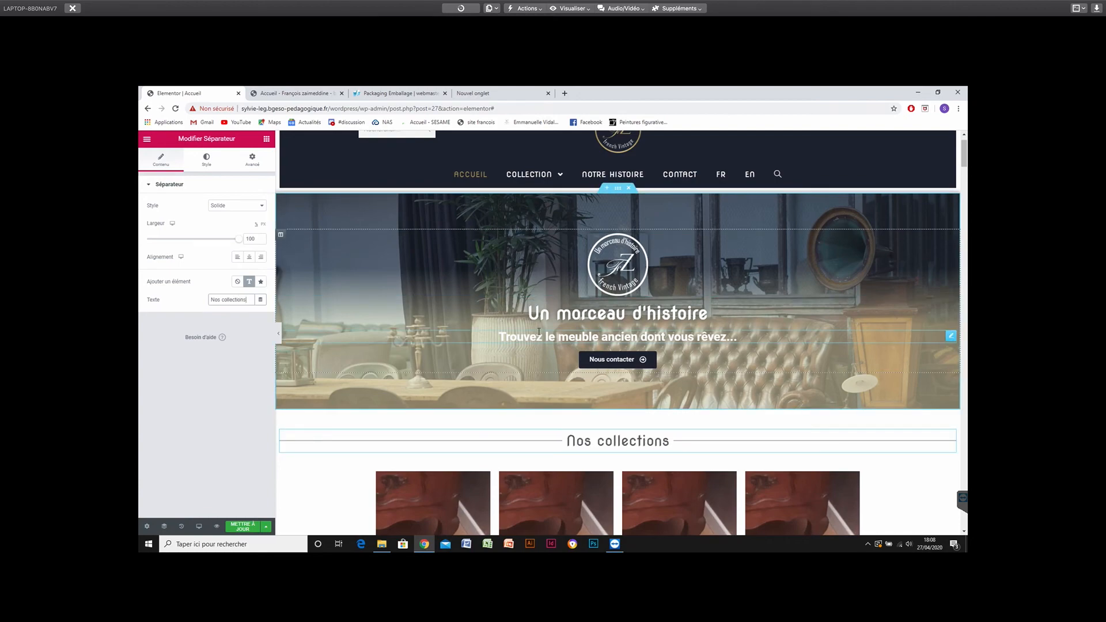
Centre the "Nos collections" separator and shorten its width to 29%.
scroll(538, 333, "down", 1)
scroll(386, 327, "down", 1)
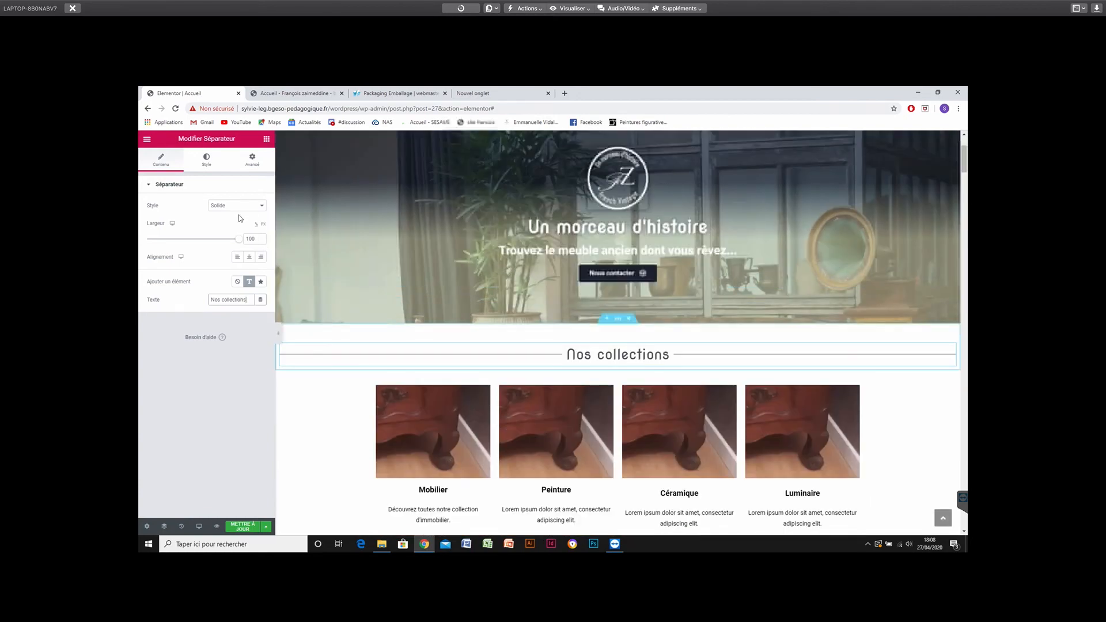
left_click_drag(238, 242, 205, 243)
left_click(250, 258)
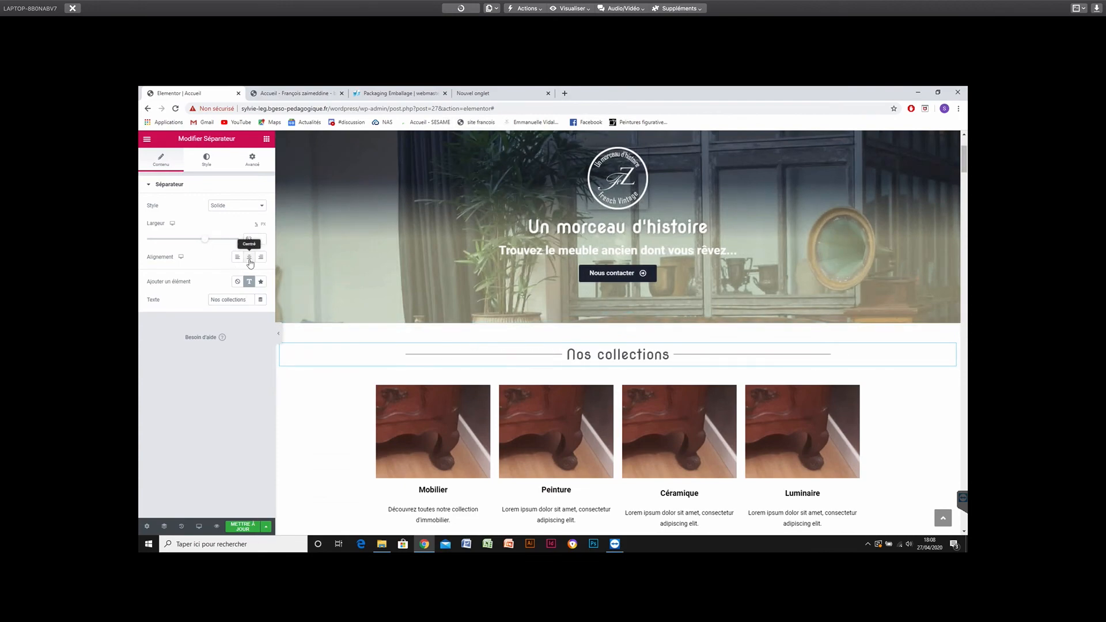
left_click_drag(204, 243, 175, 243)
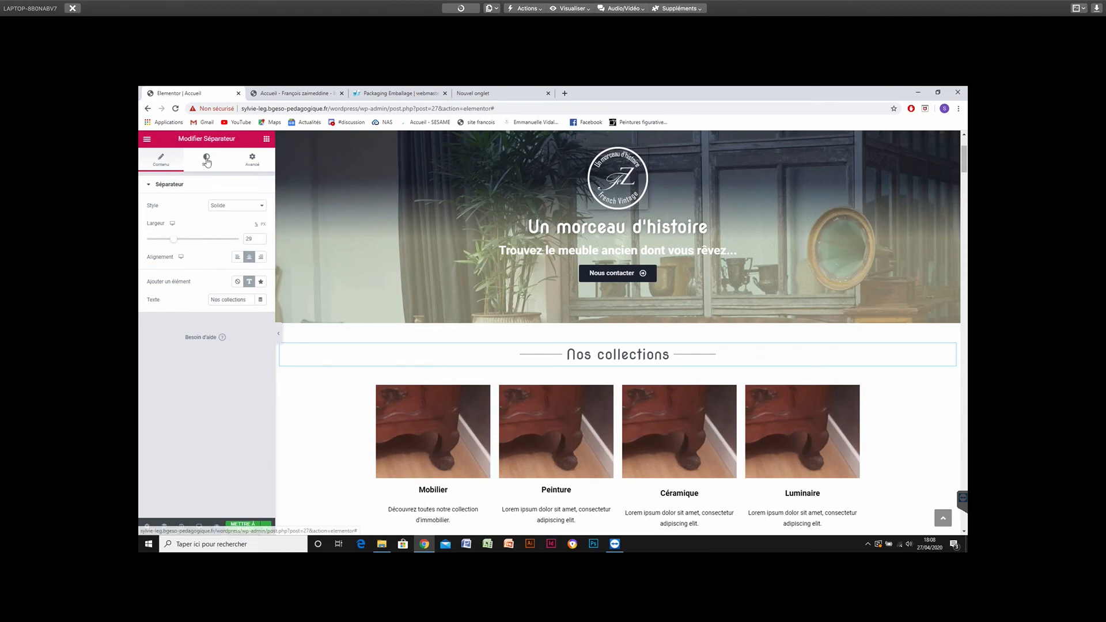
Set the line colour of the "Nos collections" separator to black, #000000.
left_click(206, 160)
left_click(260, 206)
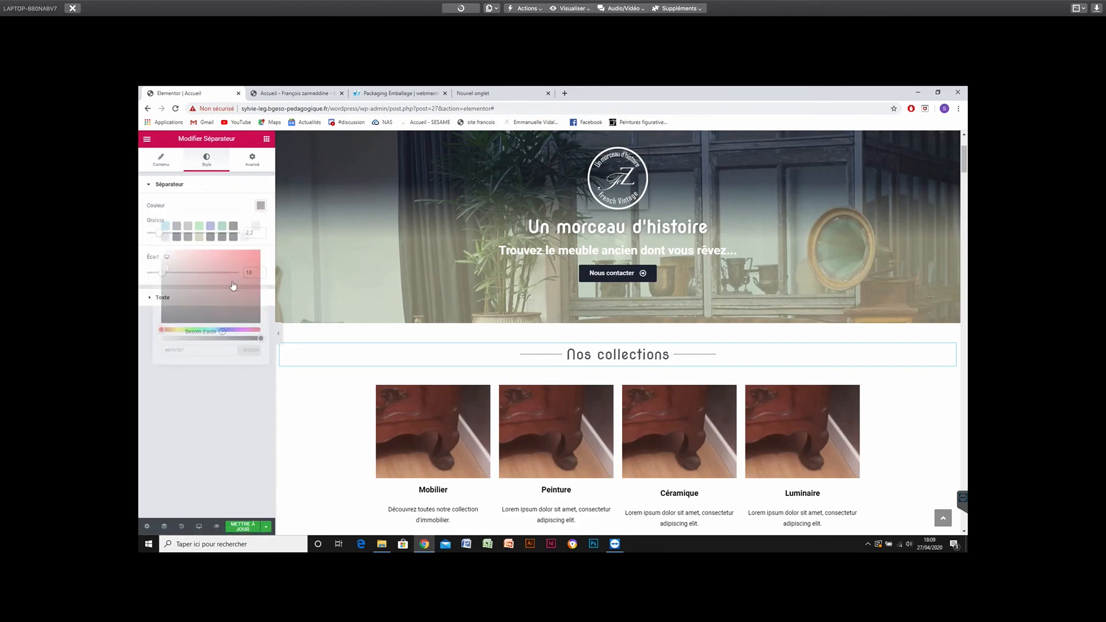
left_click(233, 237)
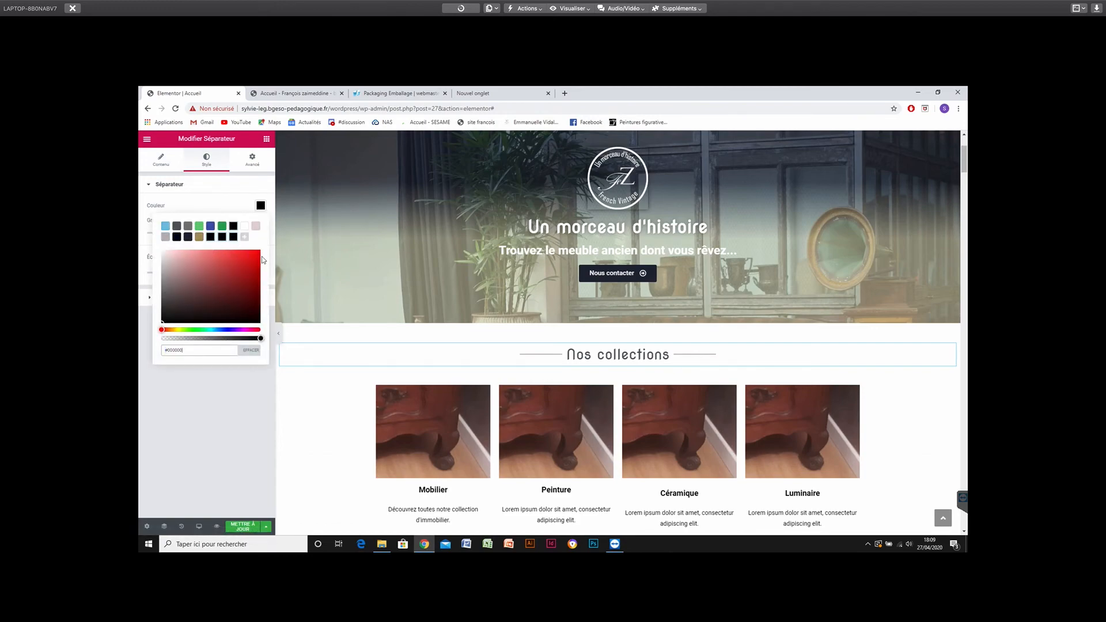
left_click(221, 227)
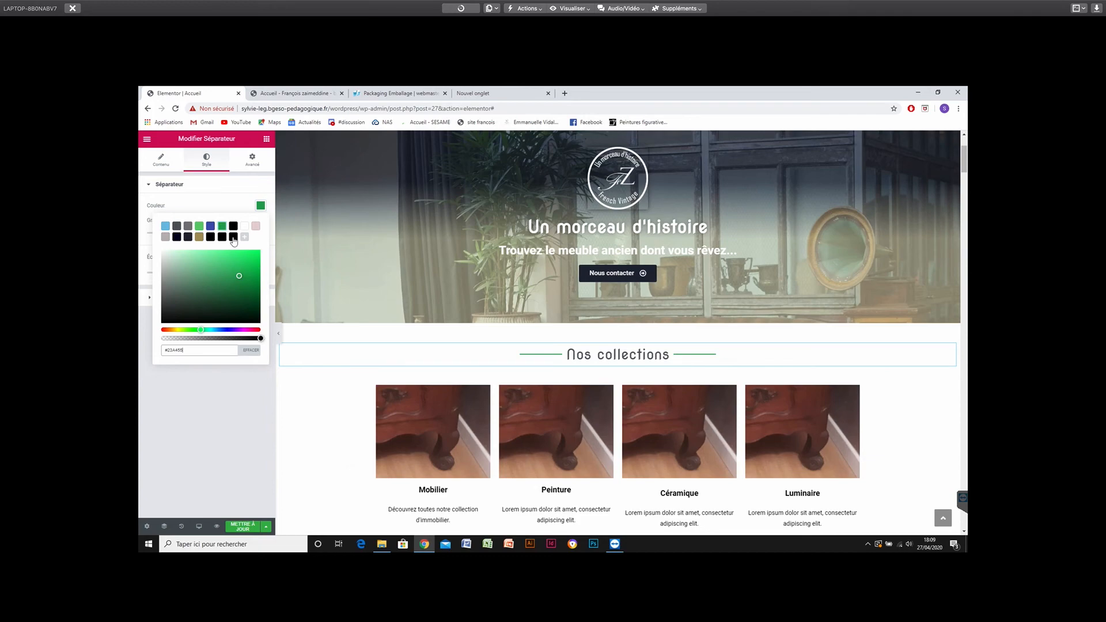
left_click(236, 239)
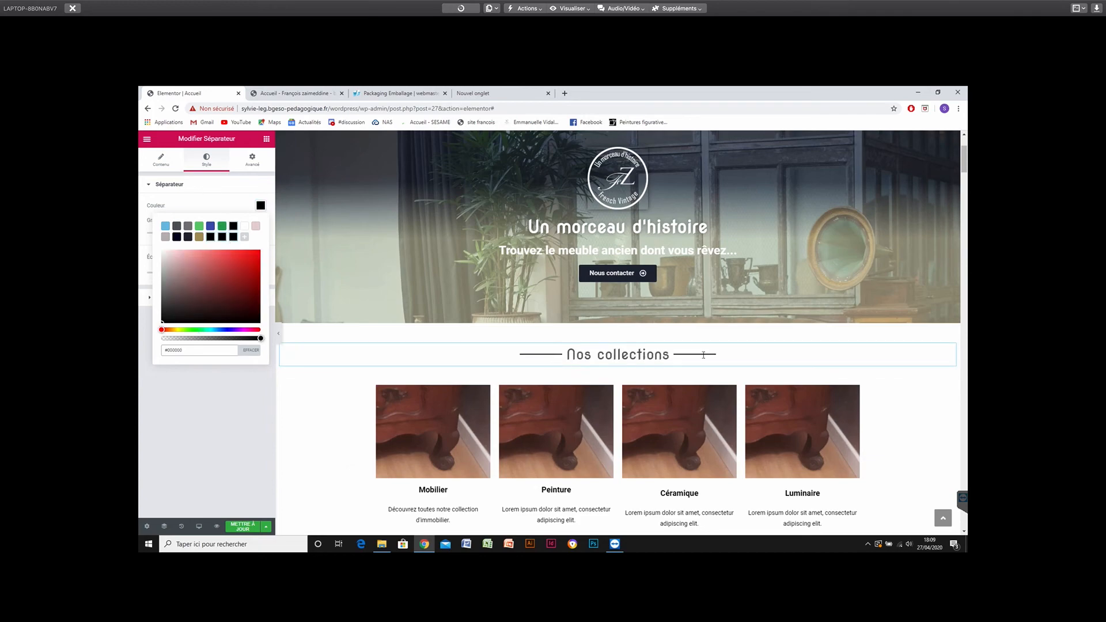
left_click(199, 228)
left_click(233, 238)
Set the gap of the "Nos collections" separator to 15.
left_click(223, 189)
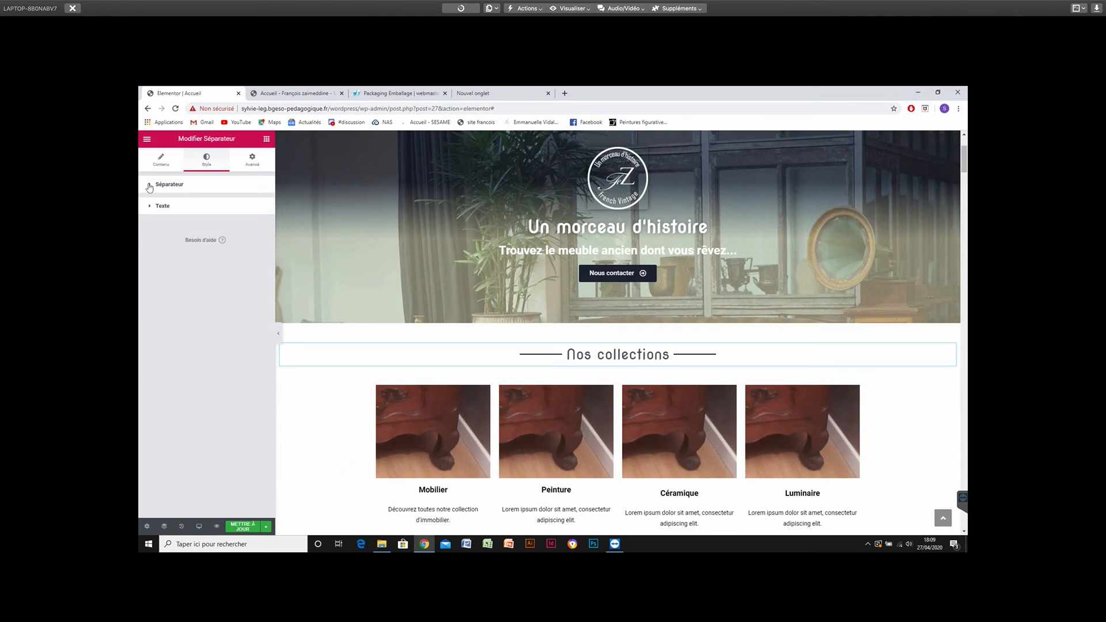
left_click(149, 185)
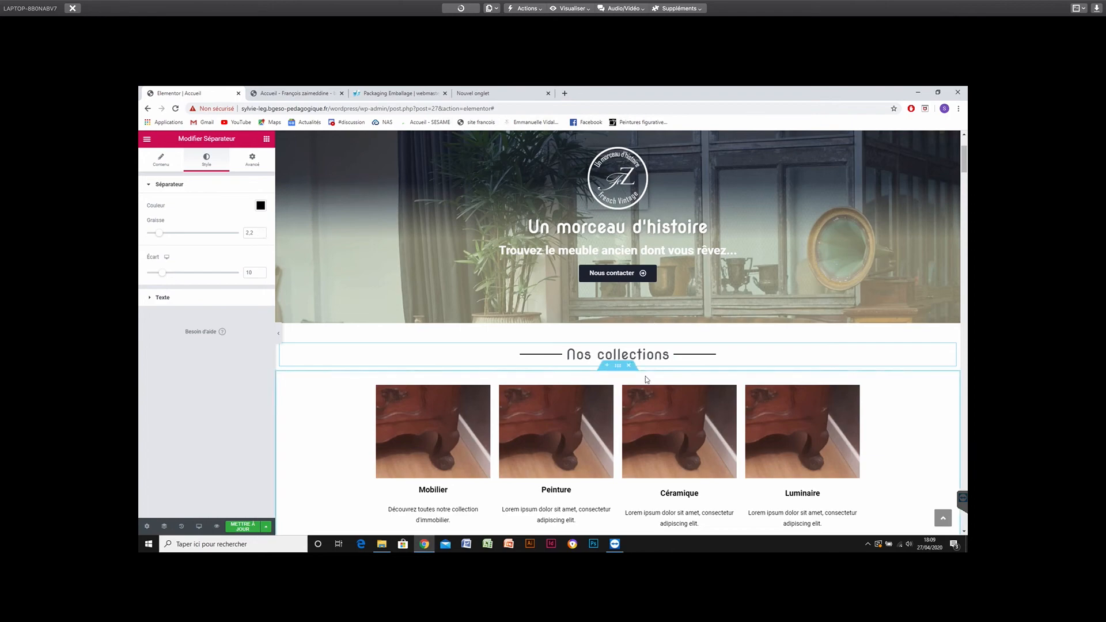
left_click_drag(163, 278, 172, 276)
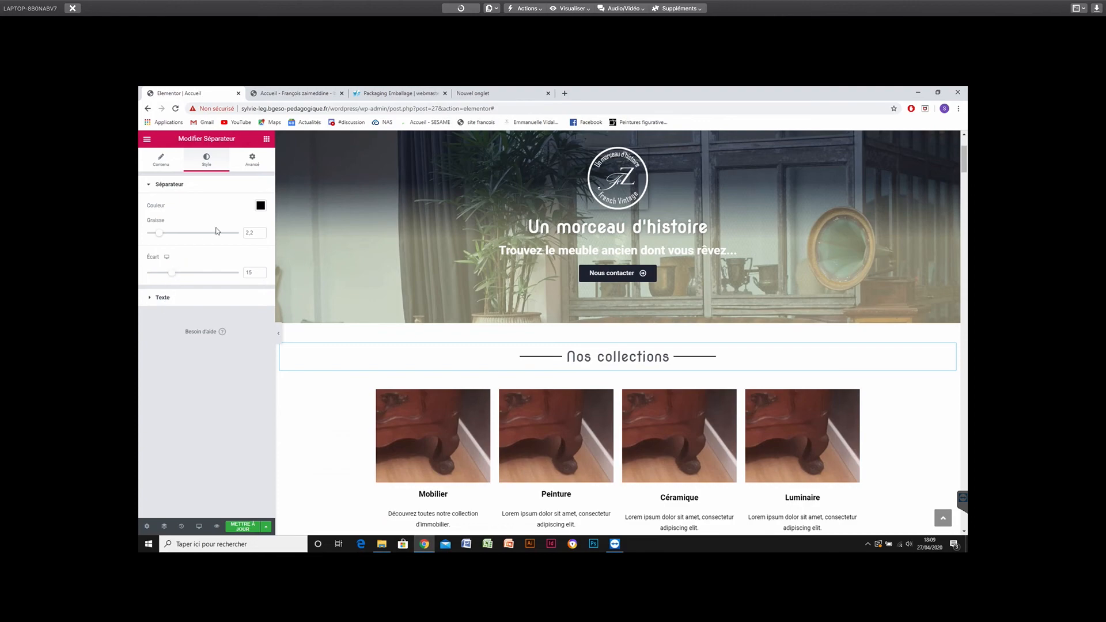
Try the Zigzag, Ondulé and Bouclé line styles on the "Nos collections" separator and return it to Solide.
left_click(161, 159)
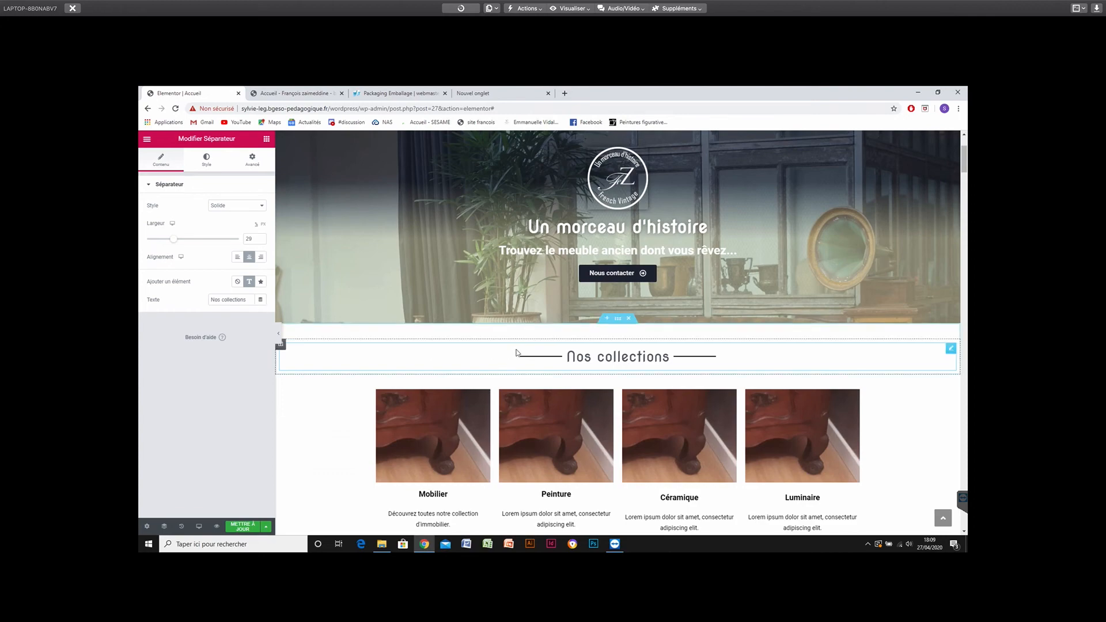
left_click(235, 206)
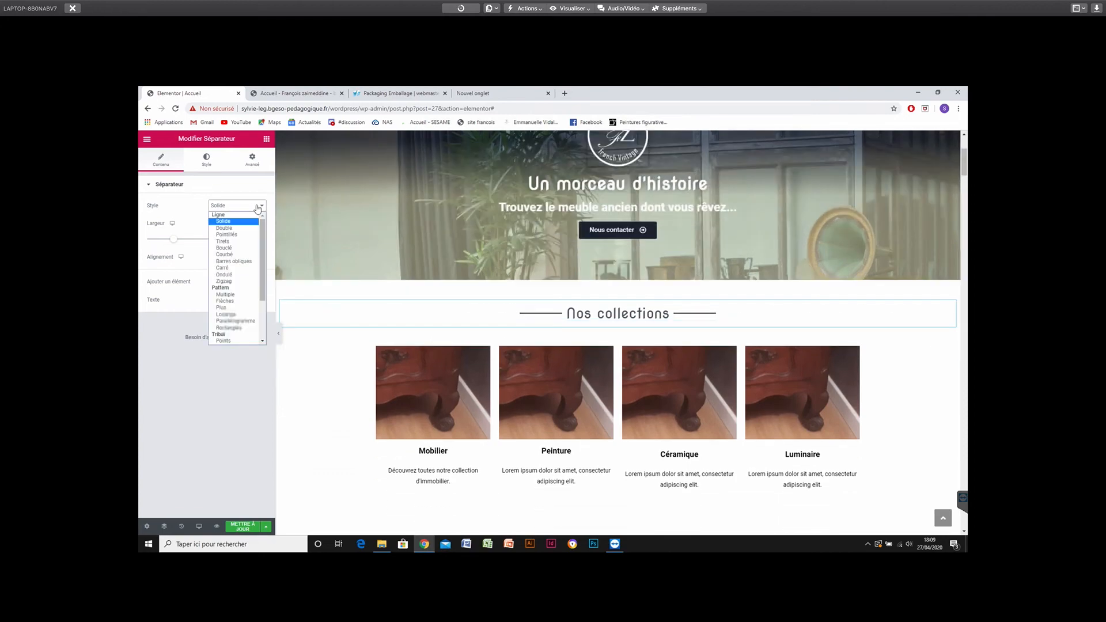
left_click(257, 206)
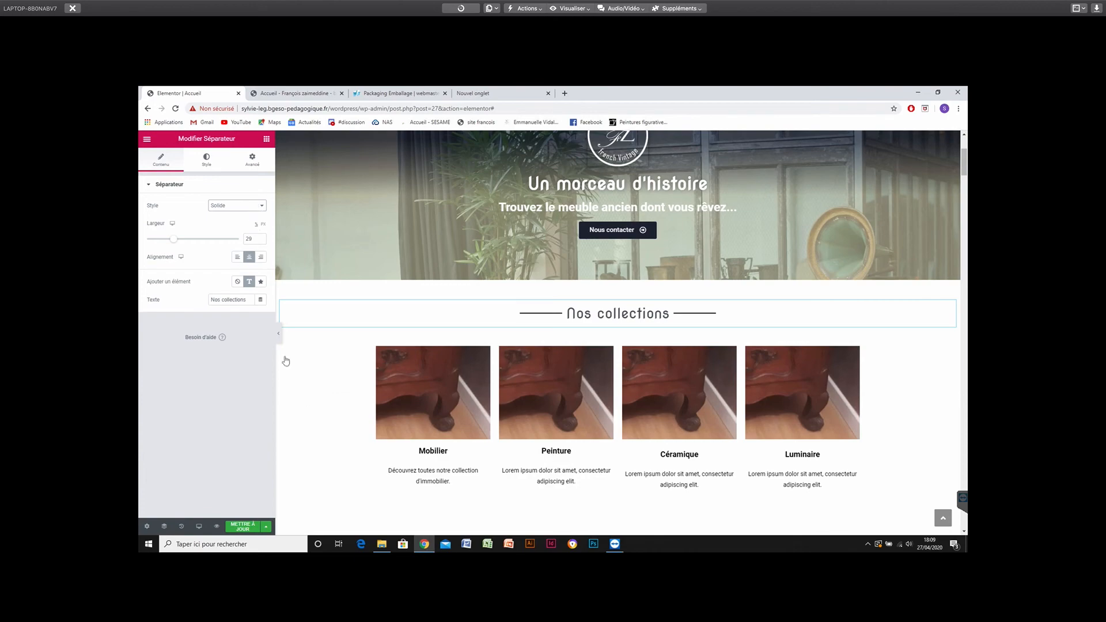
left_click(261, 207)
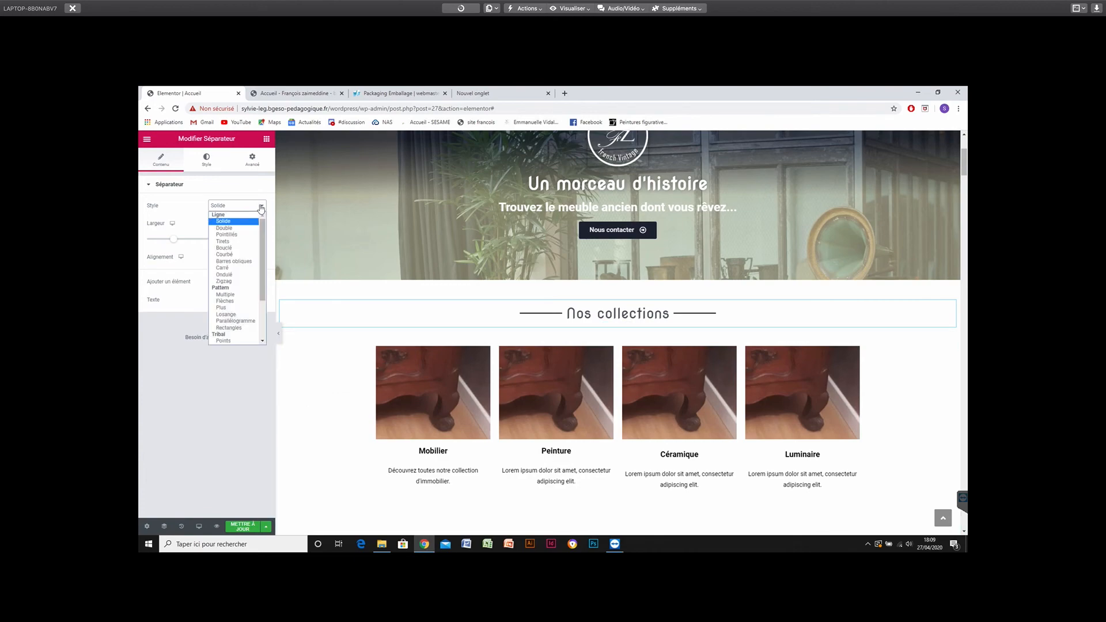
left_click(234, 282)
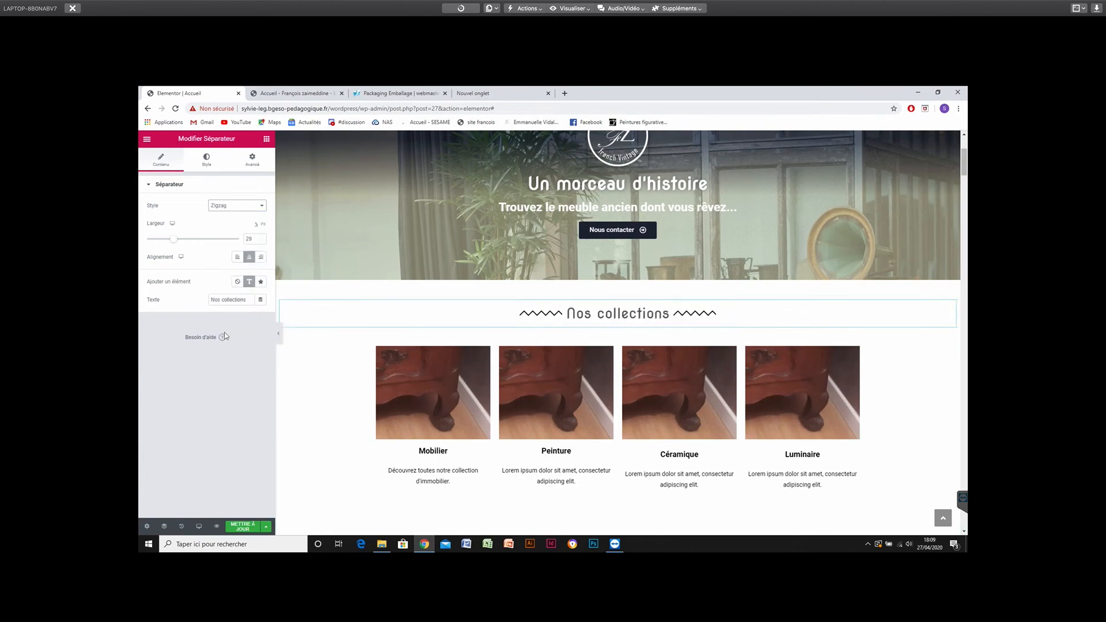
left_click(254, 207)
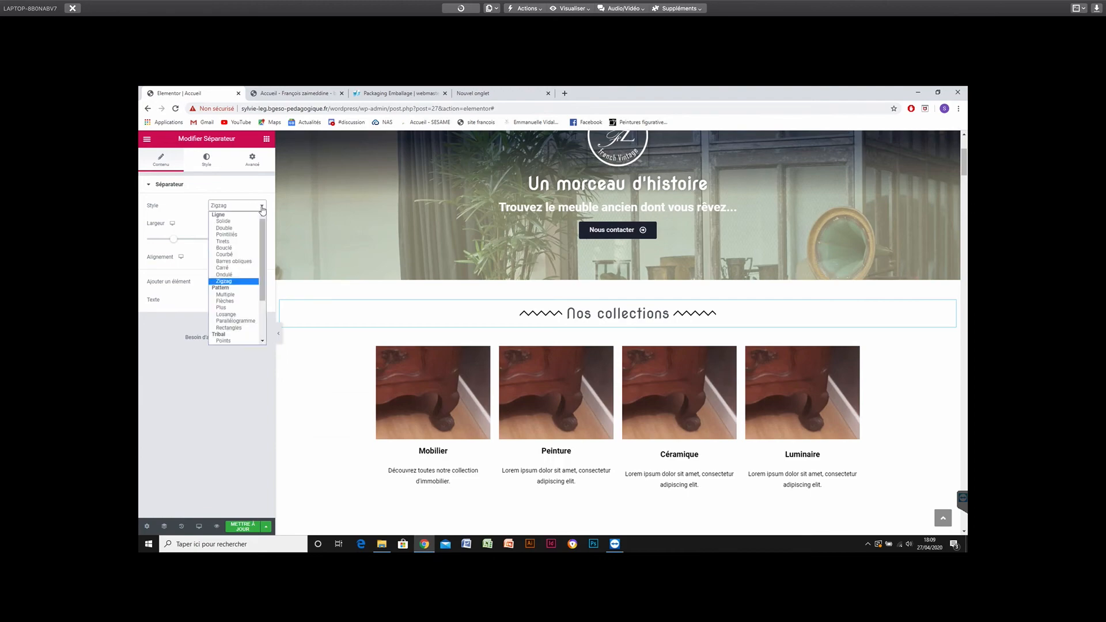
left_click(232, 274)
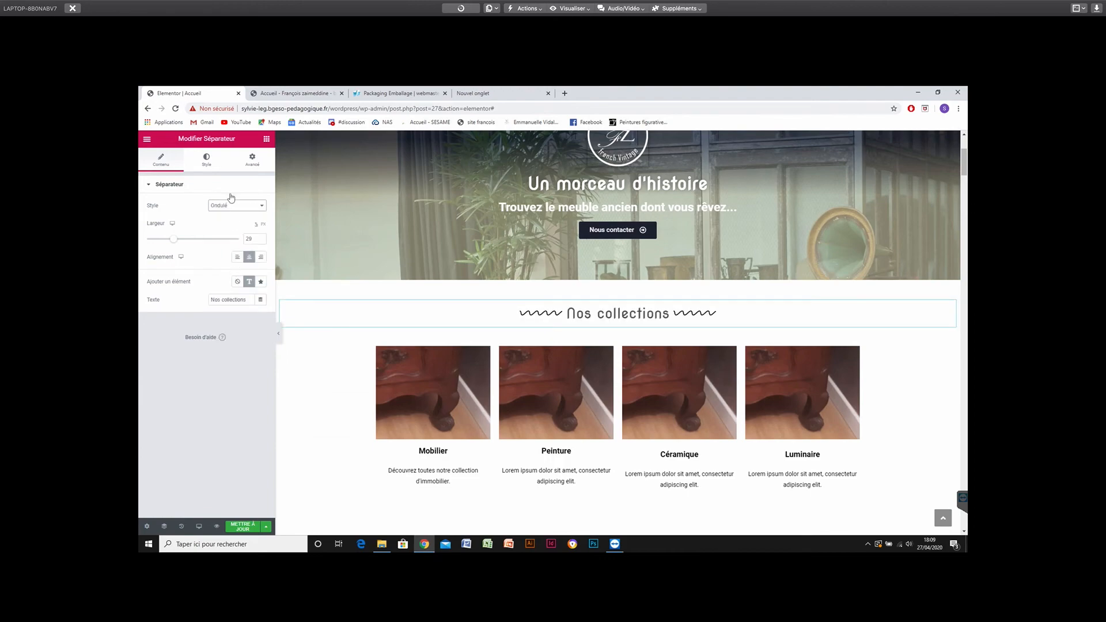
left_click(251, 207)
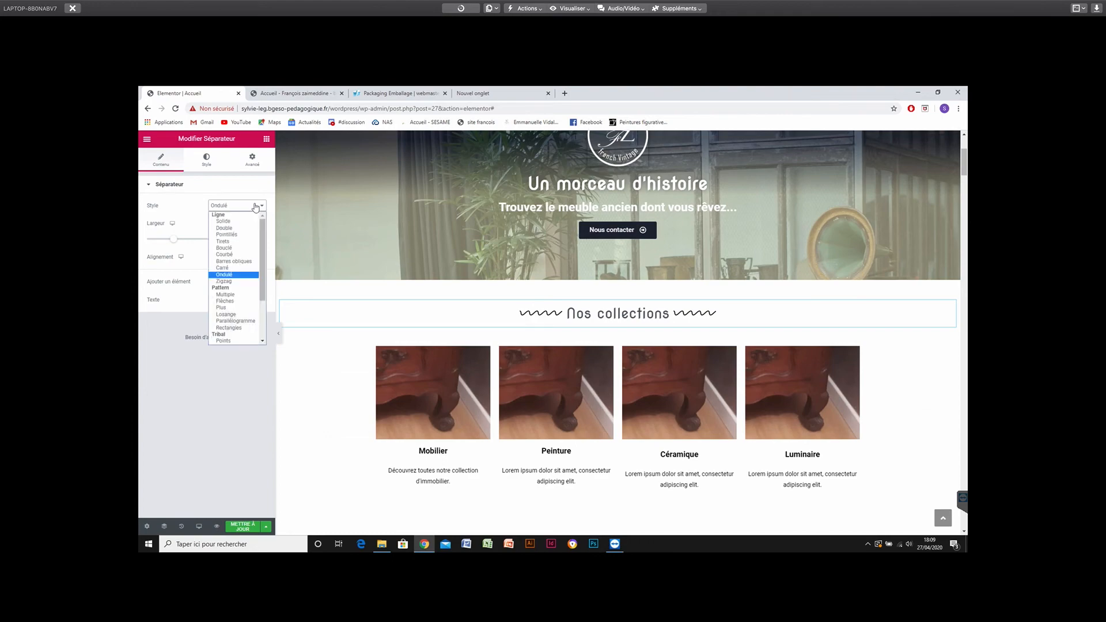
left_click(236, 249)
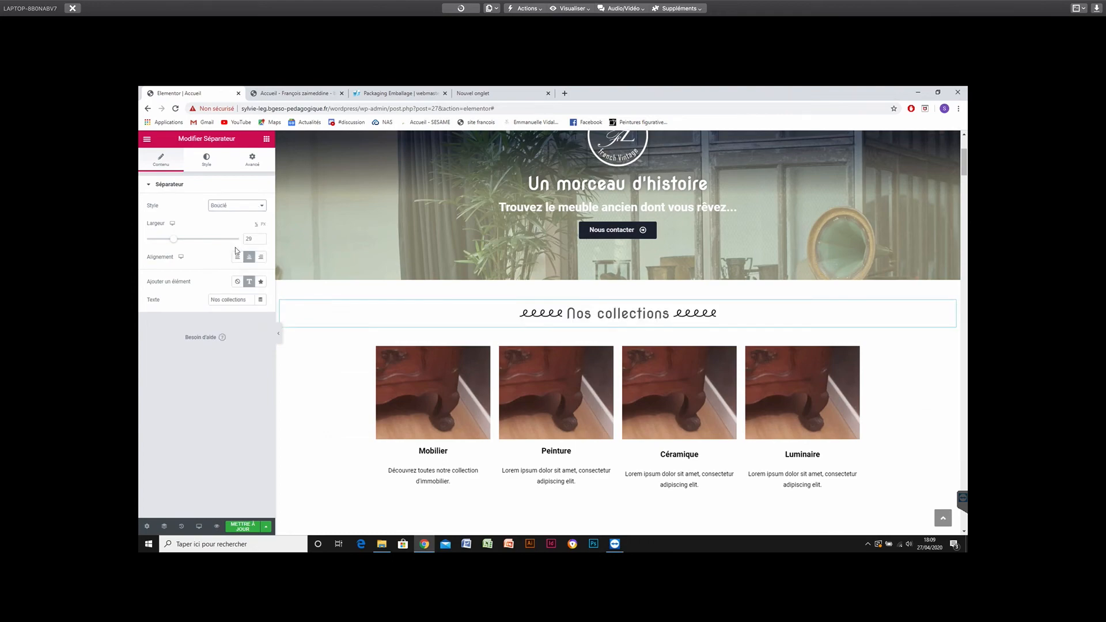
left_click(241, 207)
left_click(224, 222)
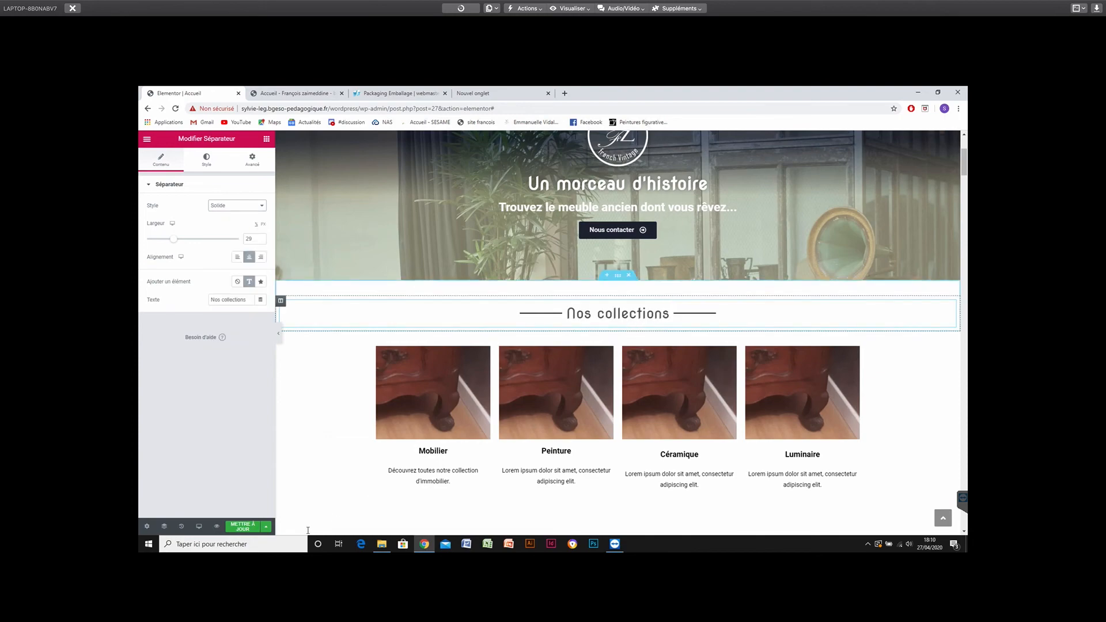
Save the page update and check the "Nos collections" heading between the hero banner and the categories.
left_click(247, 528)
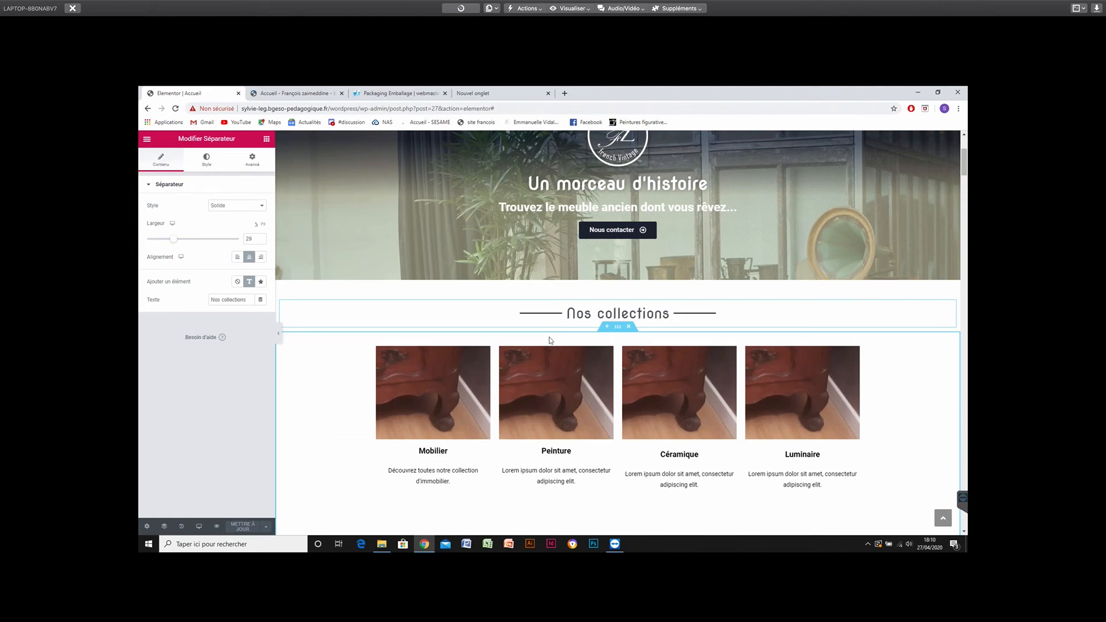
scroll(525, 417, "up", 1)
scroll(406, 435, "up", 2)
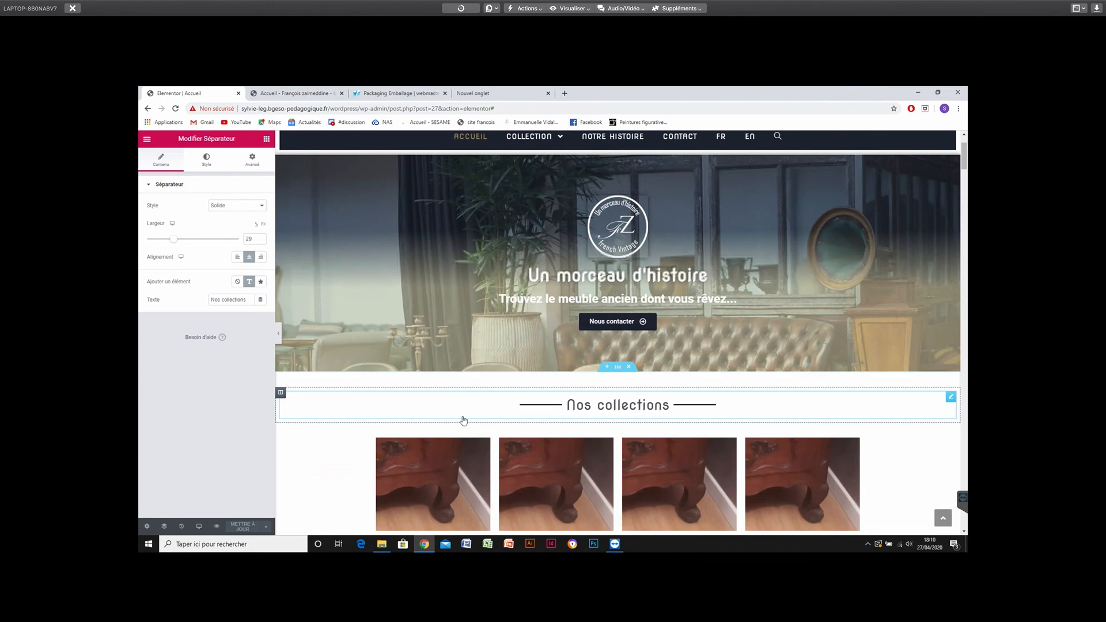
scroll(461, 420, "down", 1)
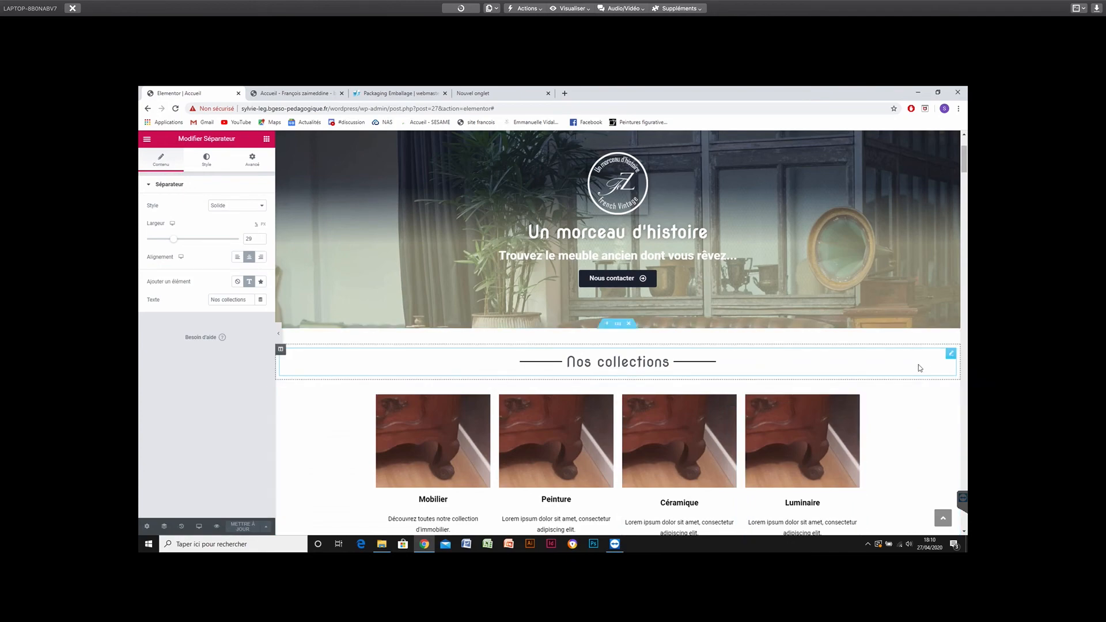
Change the HTML tag of the "Commode Louis XV" title over the chest of drawers image to H3.
scroll(921, 368, "down", 2)
scroll(920, 368, "down", 10)
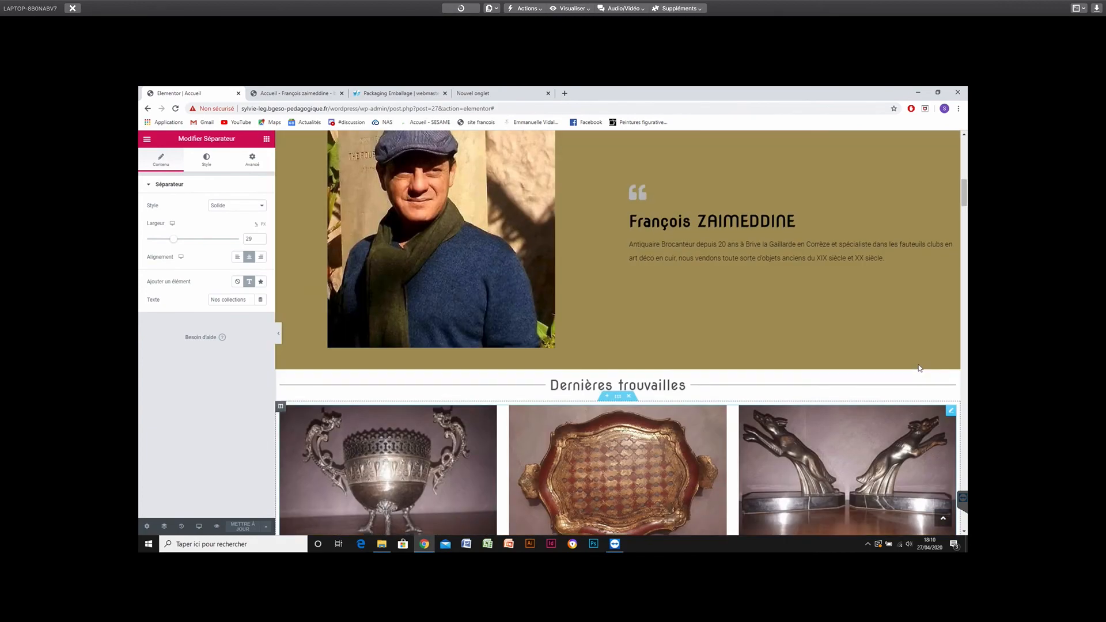
scroll(920, 368, "down", 3)
scroll(921, 370, "down", 4)
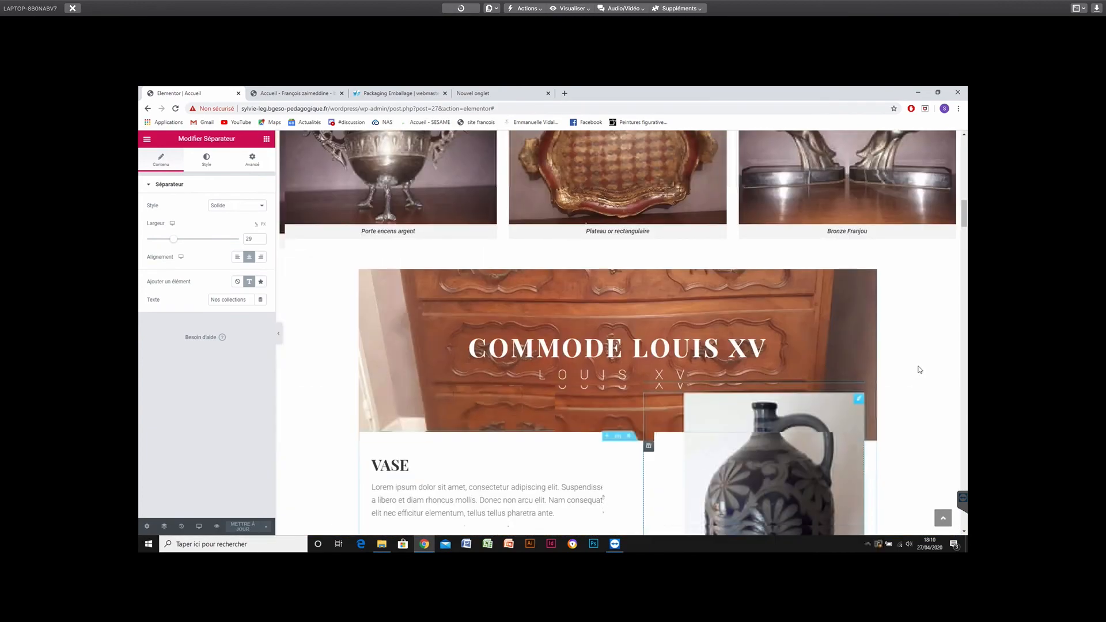
scroll(920, 370, "down", 2)
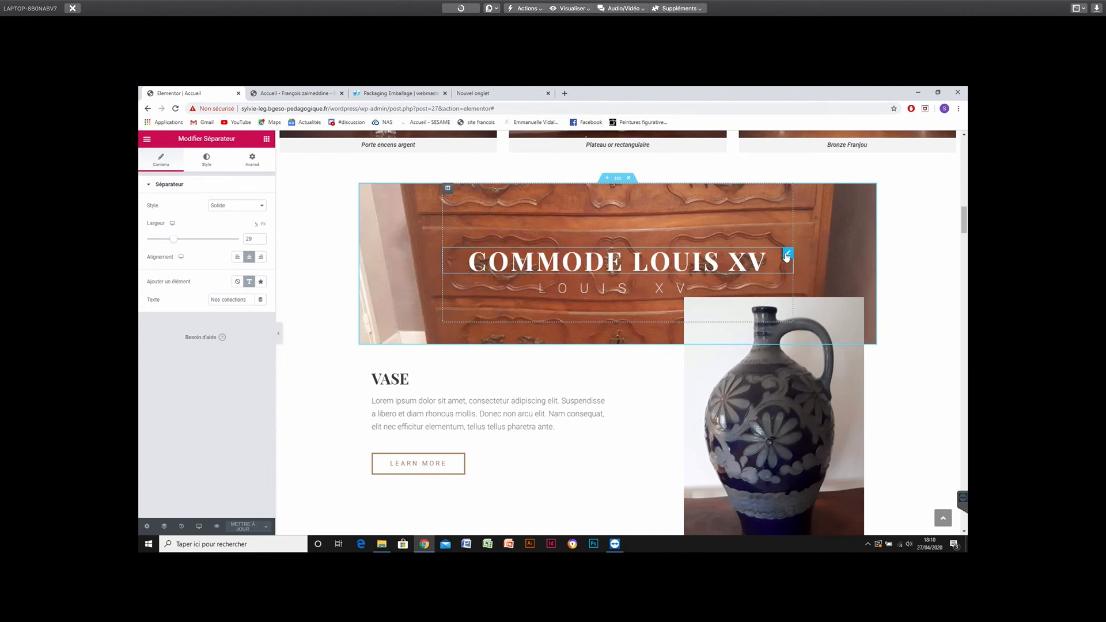
left_click(787, 254)
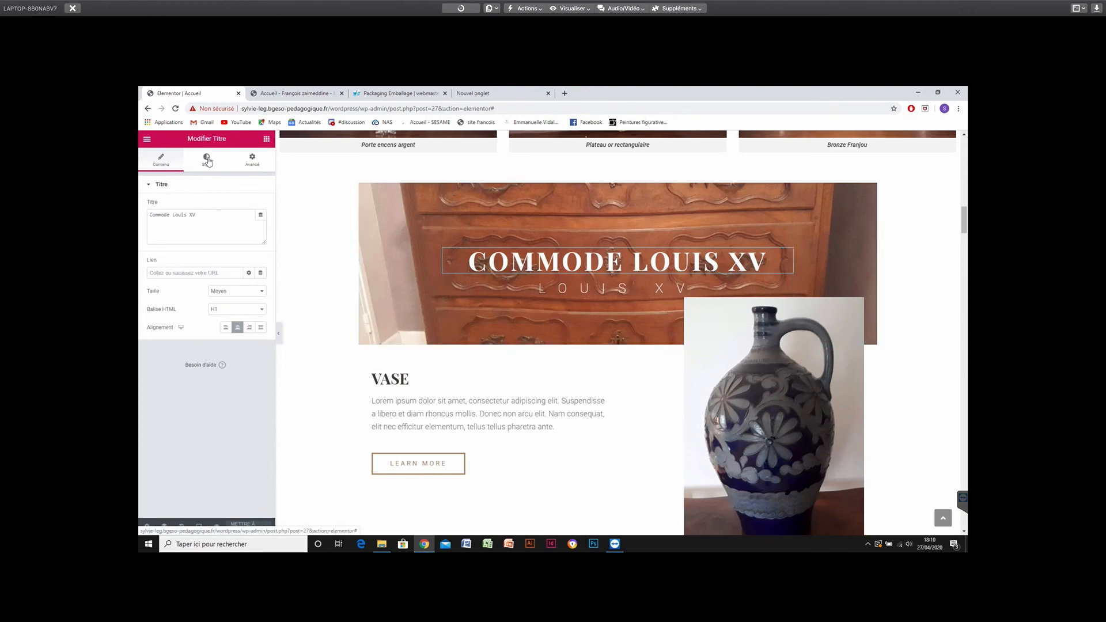
left_click(255, 310)
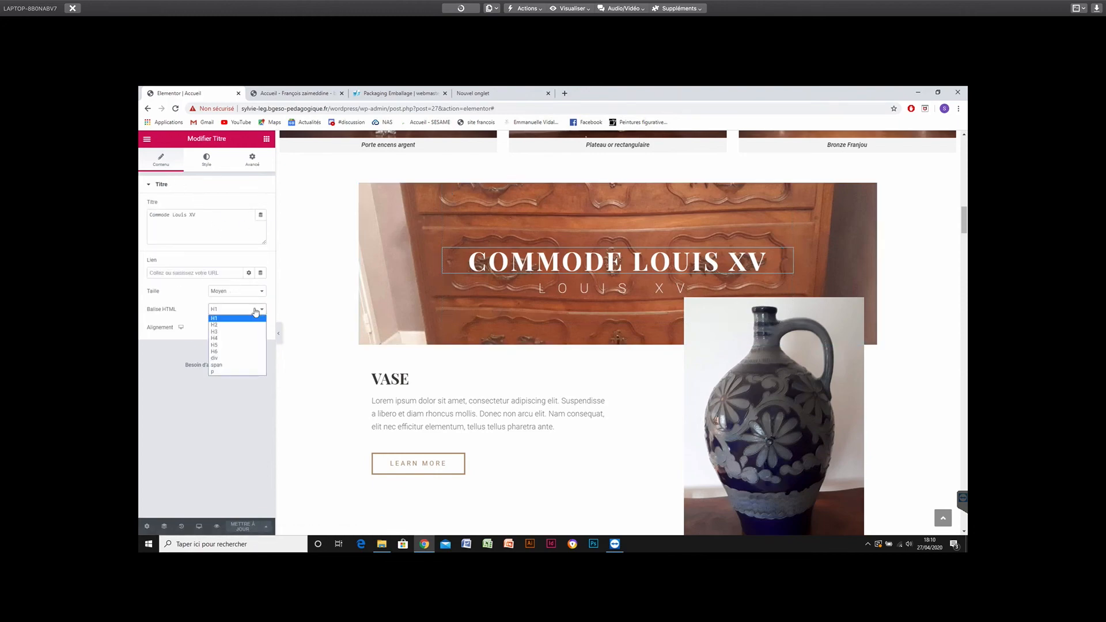
left_click(224, 333)
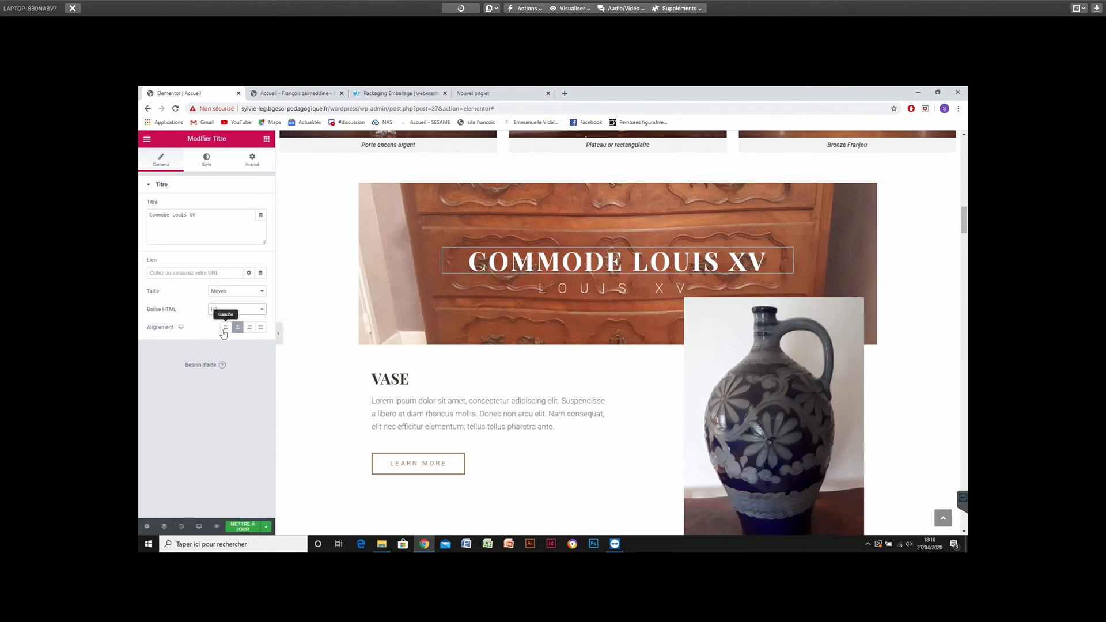
Reduce the font size of the "Commode Louis XV" title to 40 px.
left_click(205, 161)
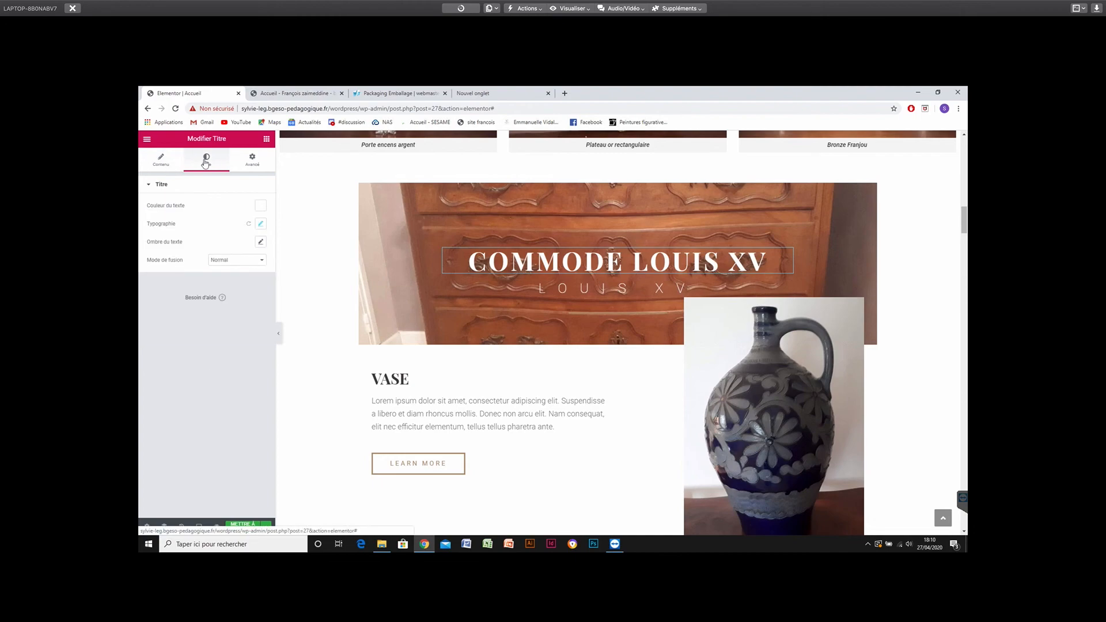
left_click(261, 224)
left_click_drag(176, 281, 172, 284)
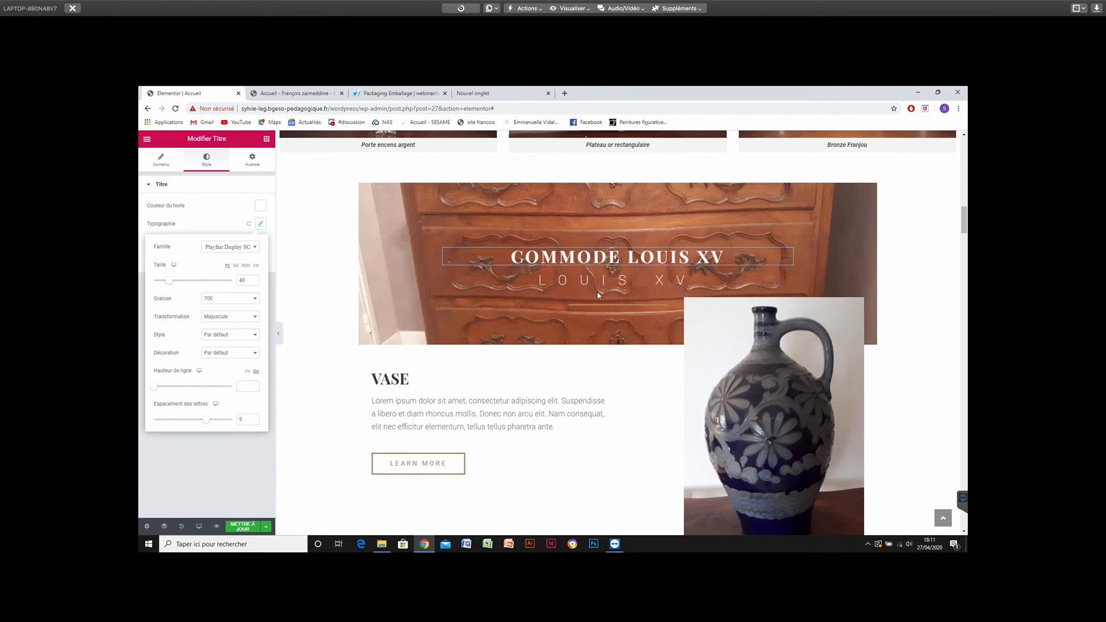
Reduce the font size of the "Louis XV" subtitle beneath the "Commode Louis XV" title to 28 px.
left_click(771, 285)
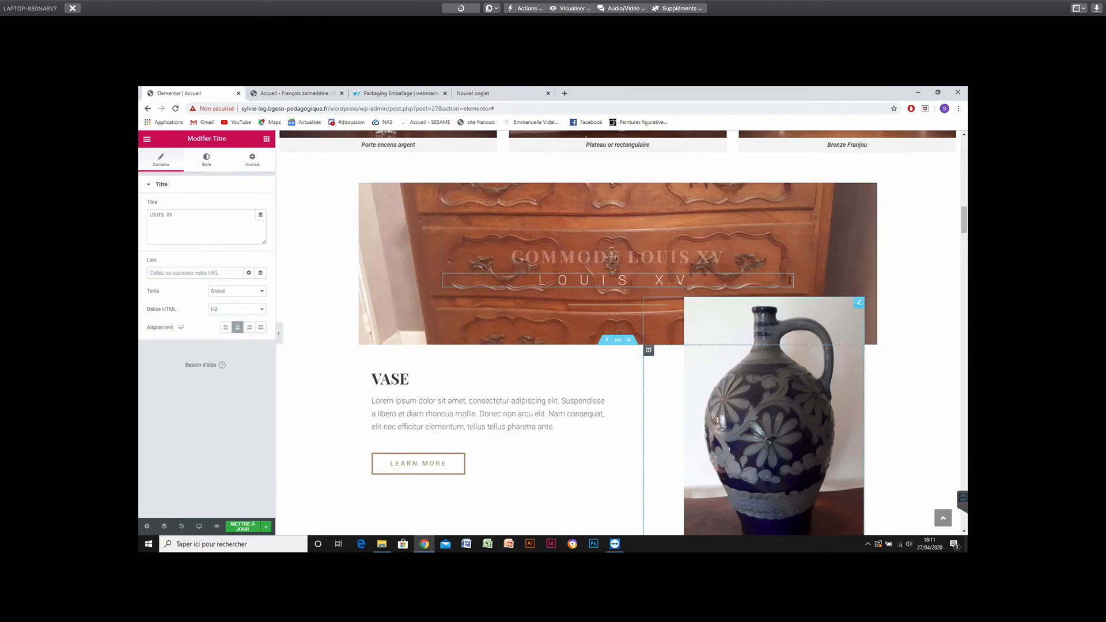
left_click(206, 160)
left_click(261, 224)
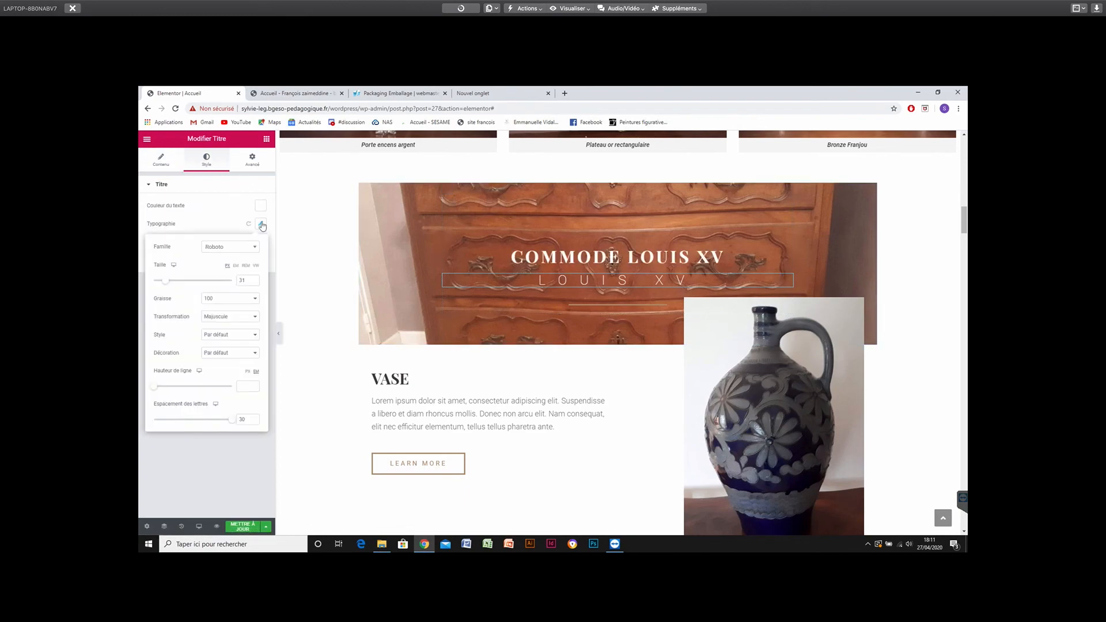
left_click_drag(165, 285, 164, 285)
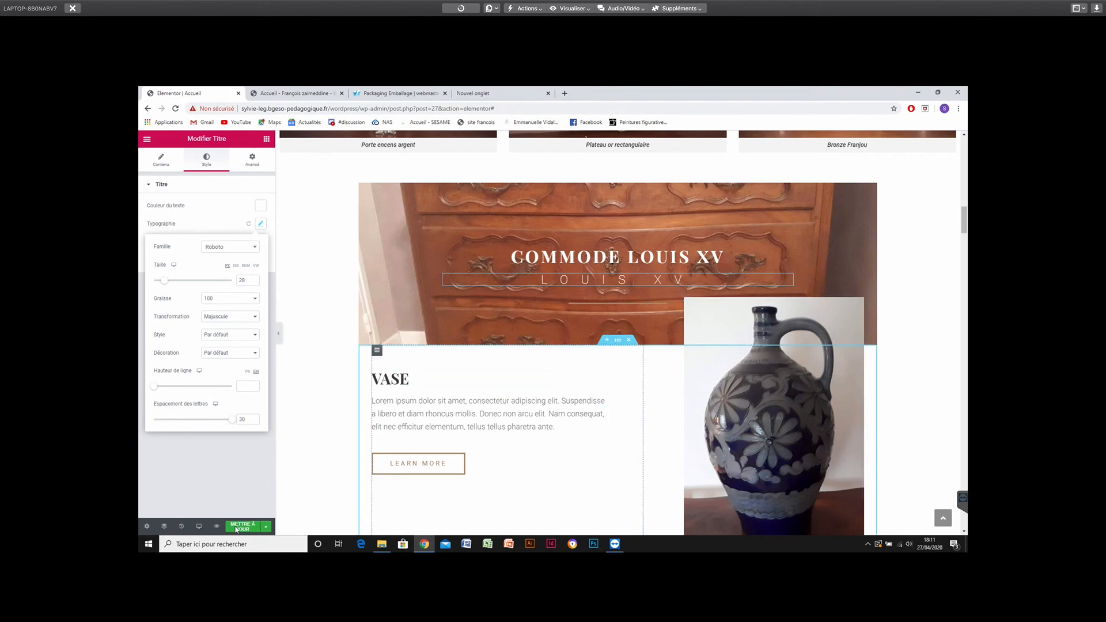
Save the page update and look over the sections below the vase, down to the Lustre block.
scroll(236, 529, "down", 2)
scroll(236, 529, "down", 2)
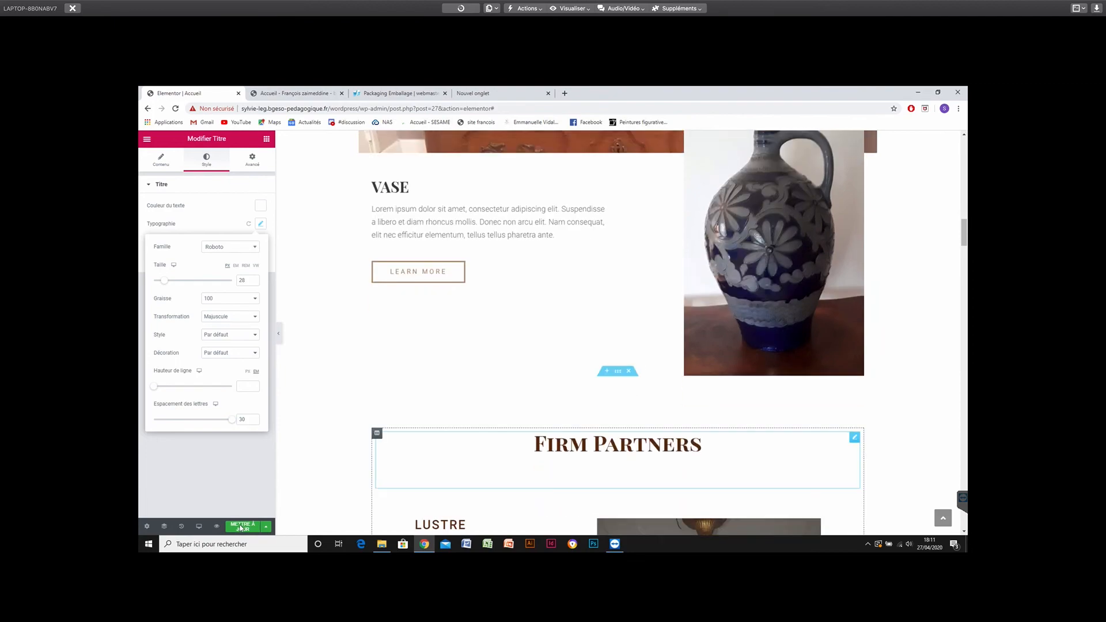
scroll(240, 528, "down", 2)
left_click(241, 528)
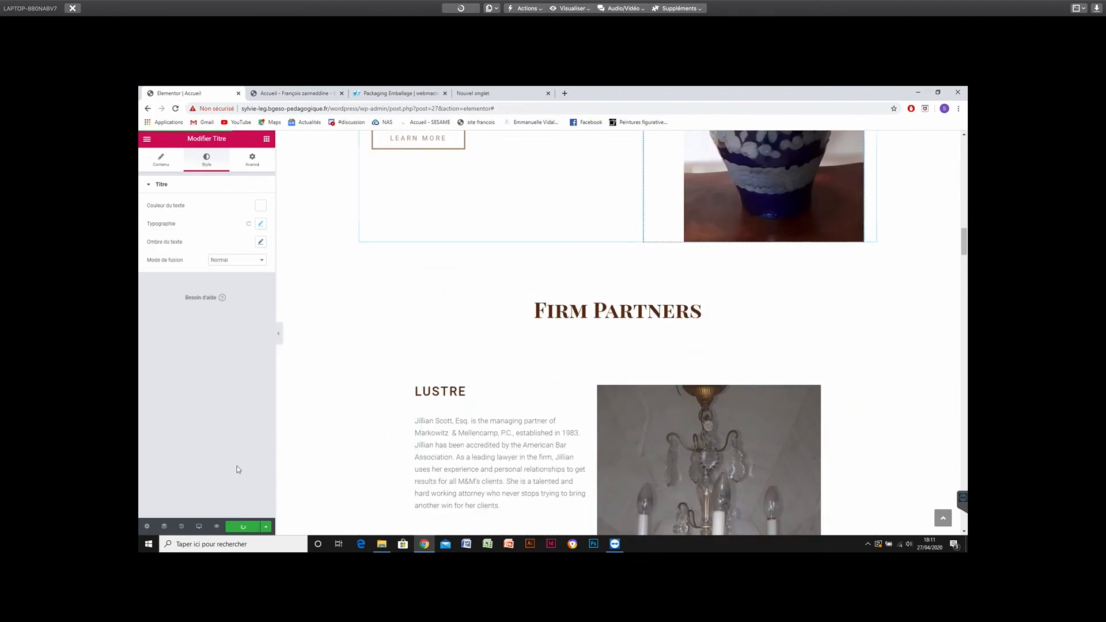
scroll(237, 466, "down", 5)
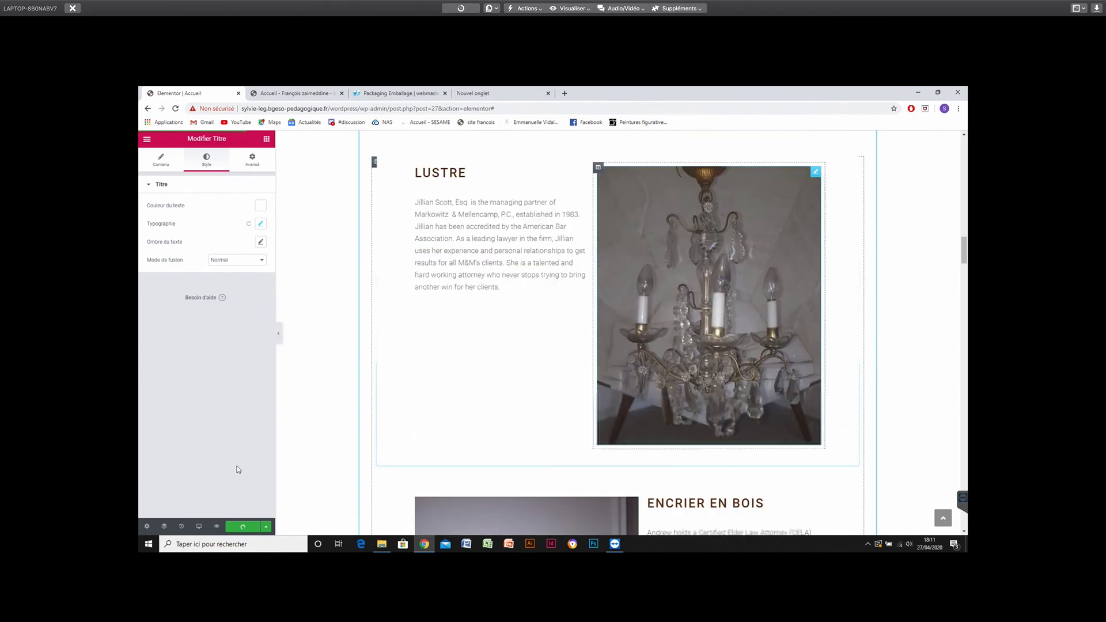
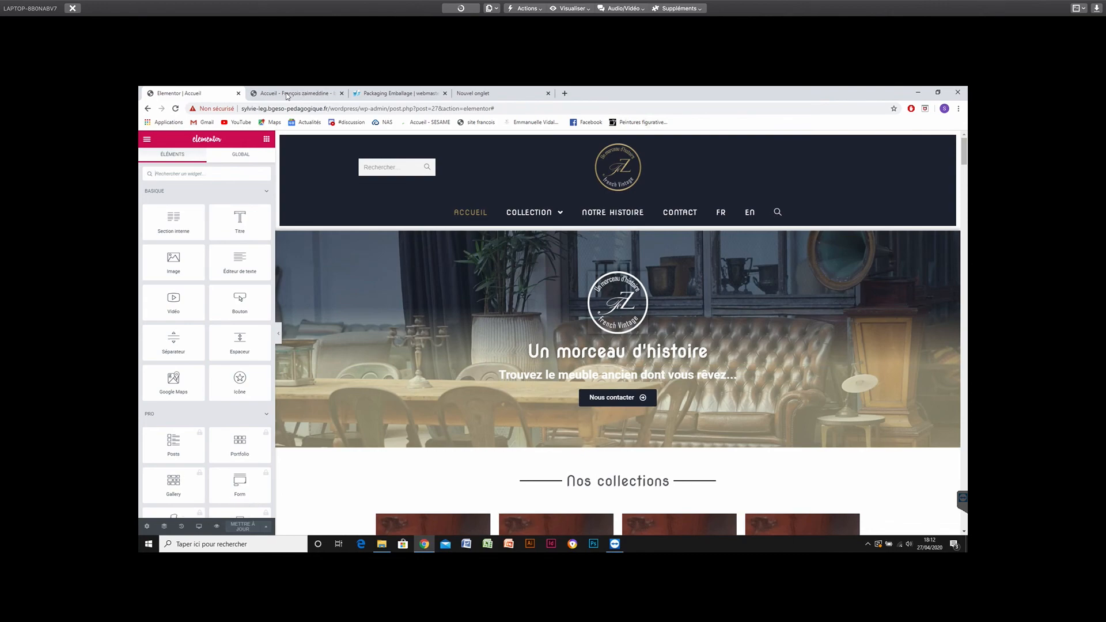
Review the home page preview from the header banner down to the "Nos collections" section.
left_click(287, 95)
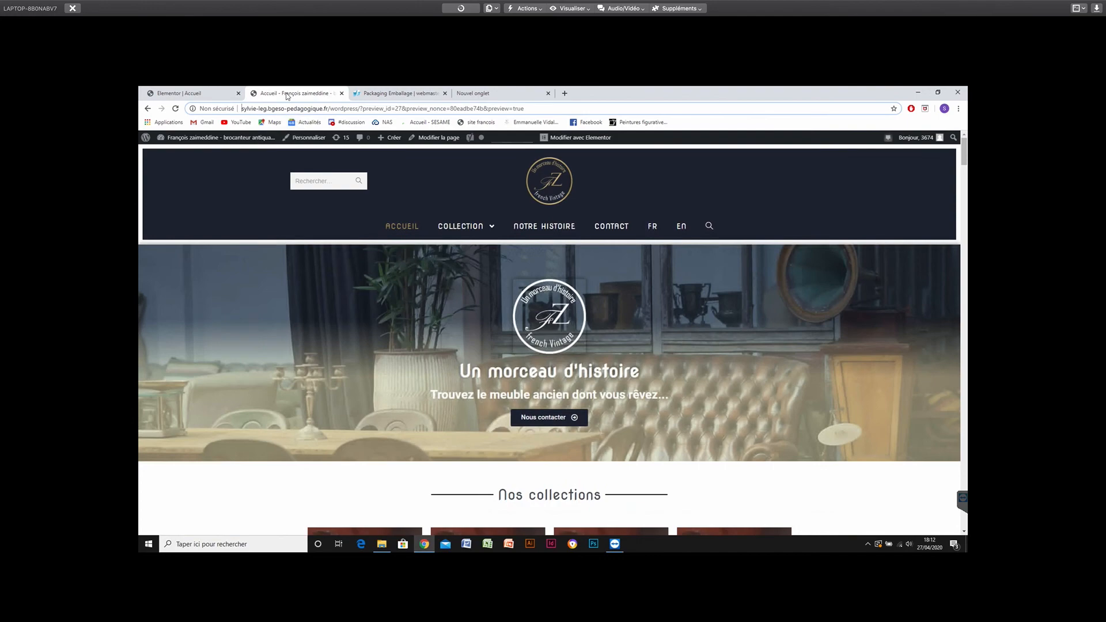
scroll(287, 97, "down", 6)
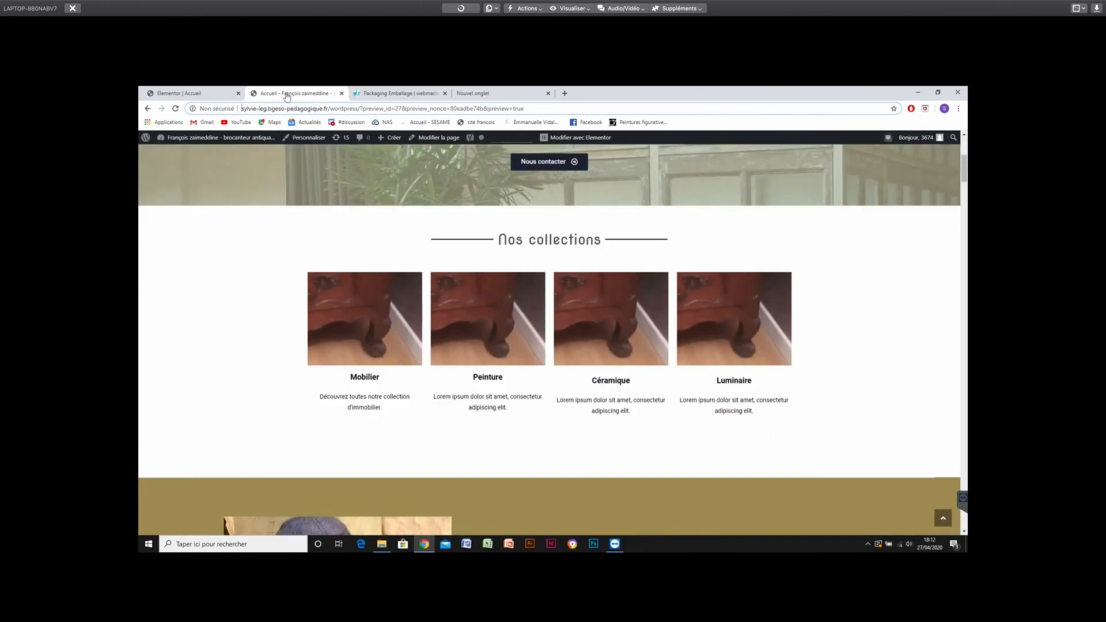
scroll(286, 97, "up", 2)
scroll(549, 340, "up", 4)
Open the site's Peinture collection page and view the "Détente Jazz" painting enlarged, closing the lightbox again.
mouse_move(461, 212)
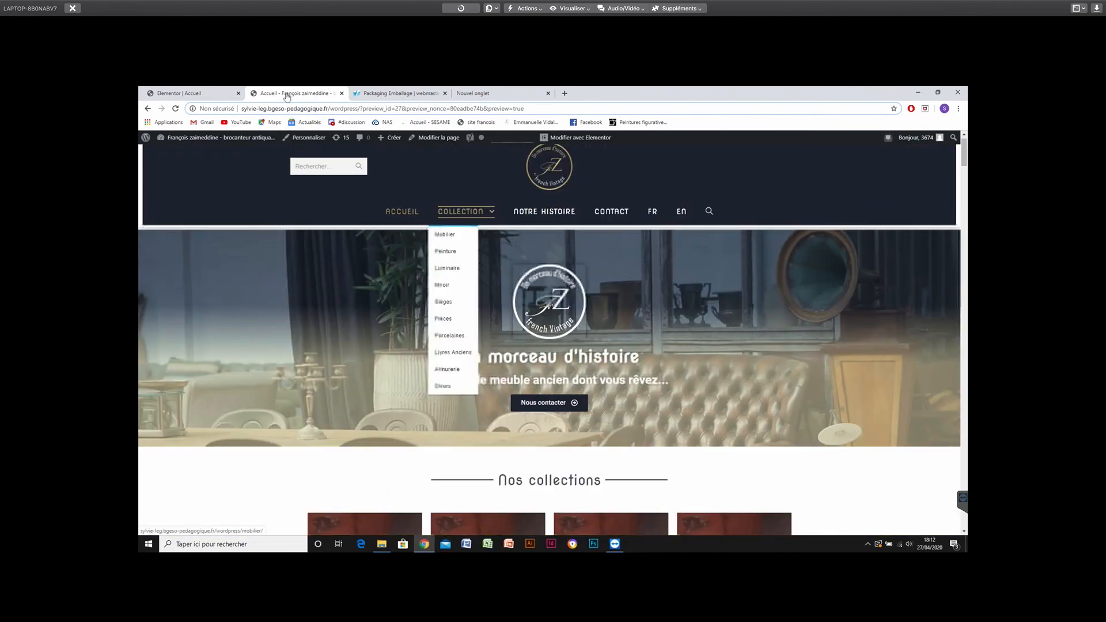
left_click(445, 251)
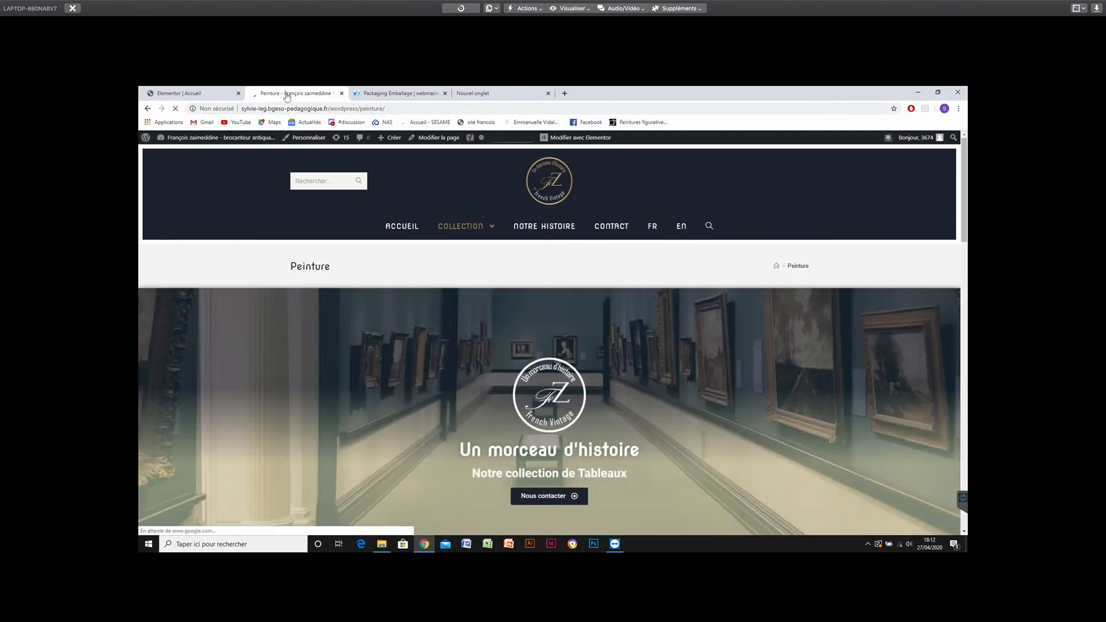
scroll(550, 340, "down", 10)
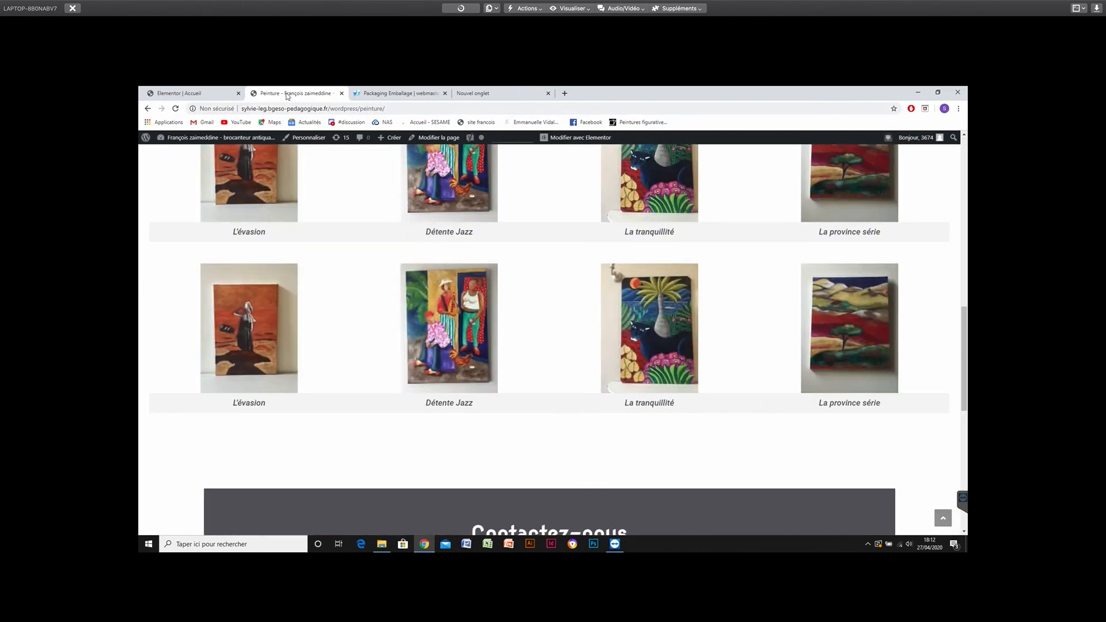
scroll(549, 340, "up", 2)
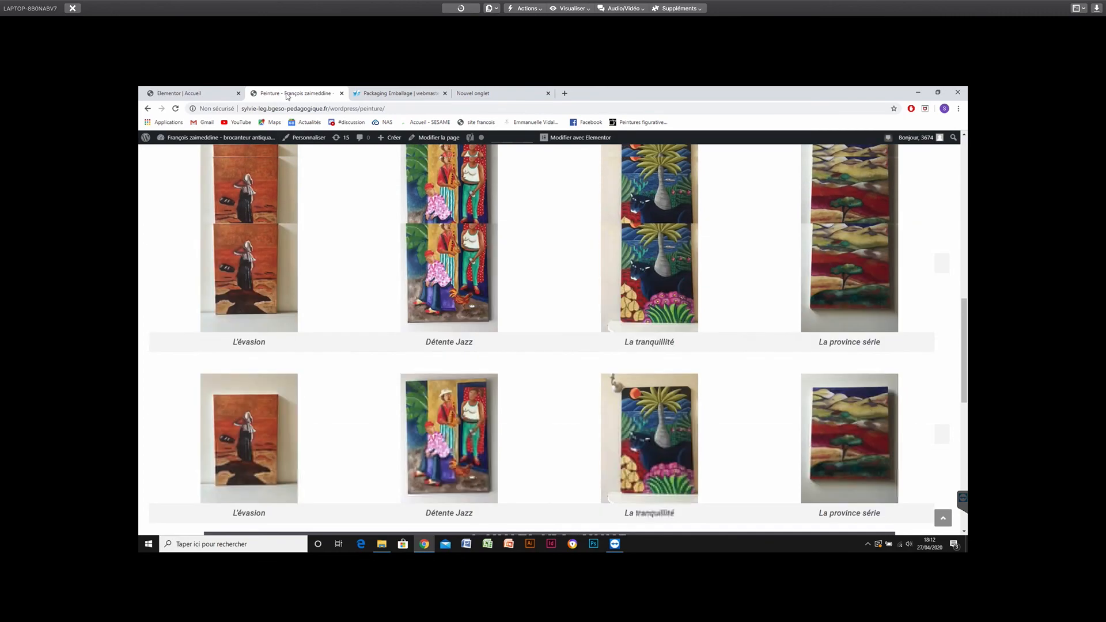
scroll(448, 279, "up", 1)
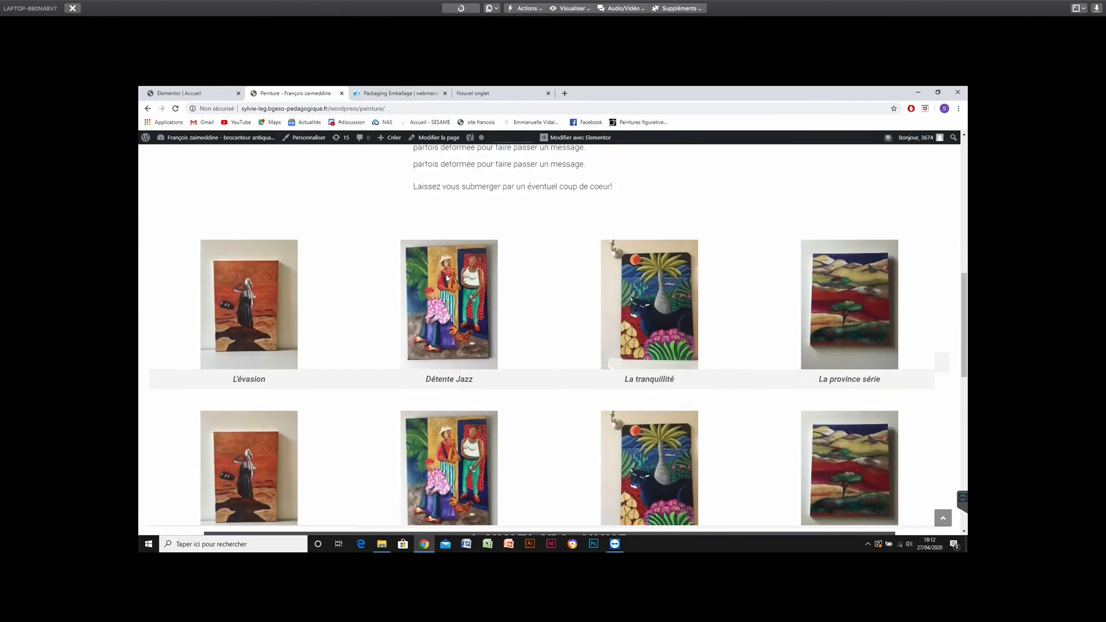
left_click(448, 279)
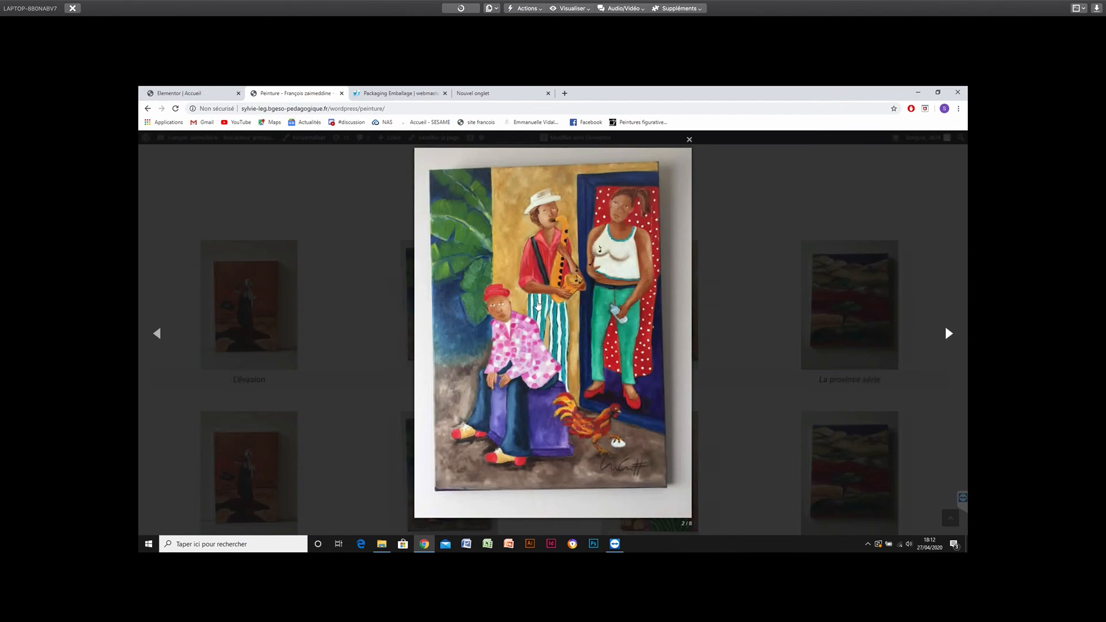
left_click(939, 151)
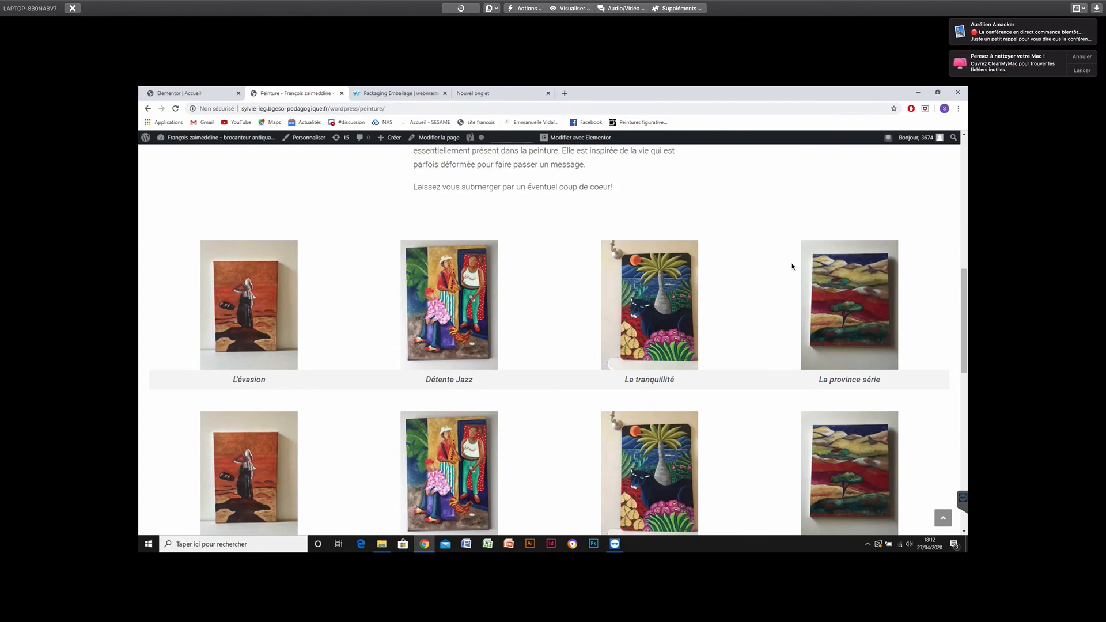
Review the "Galerie d'art" introduction and view the "La tranquillité" painting enlarged, closing the lightbox again.
scroll(788, 209, "up", 2)
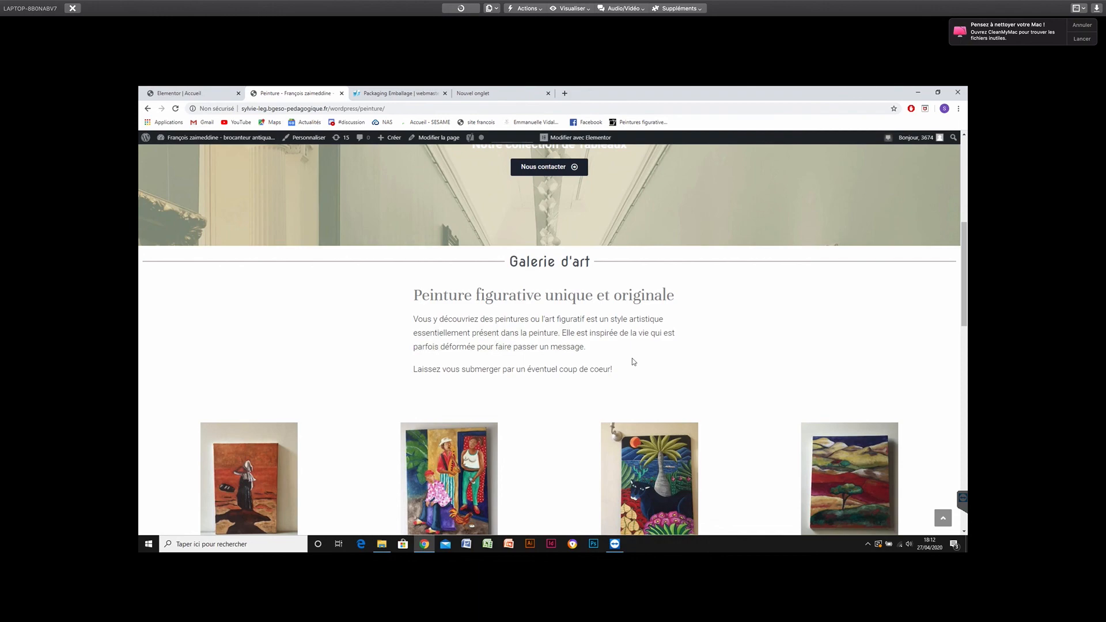
scroll(643, 452, "down", 1)
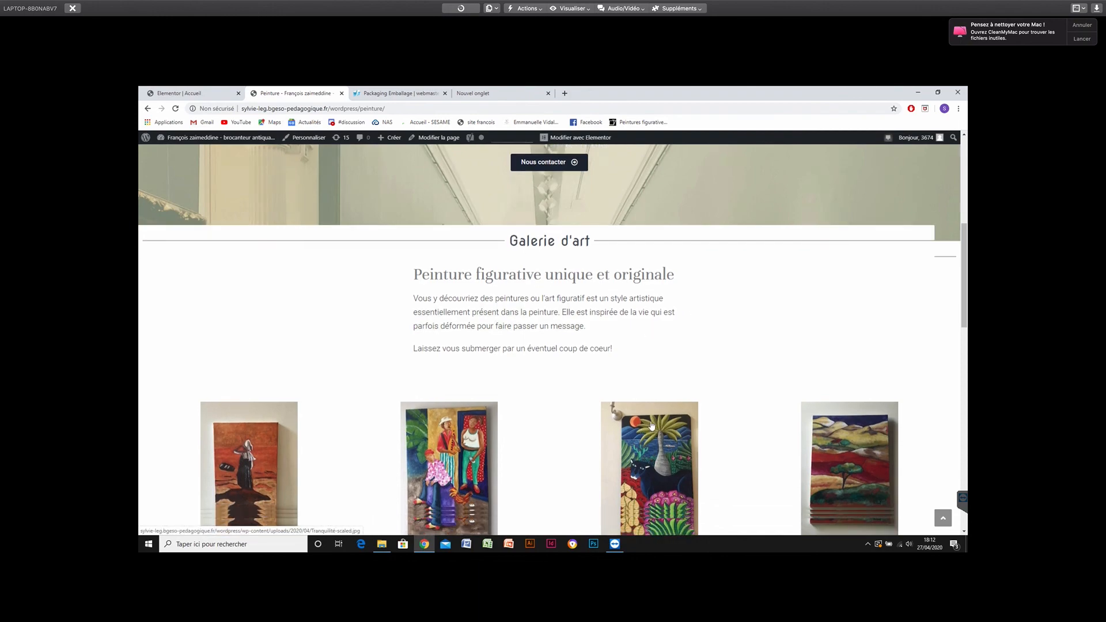
scroll(652, 424, "down", 3)
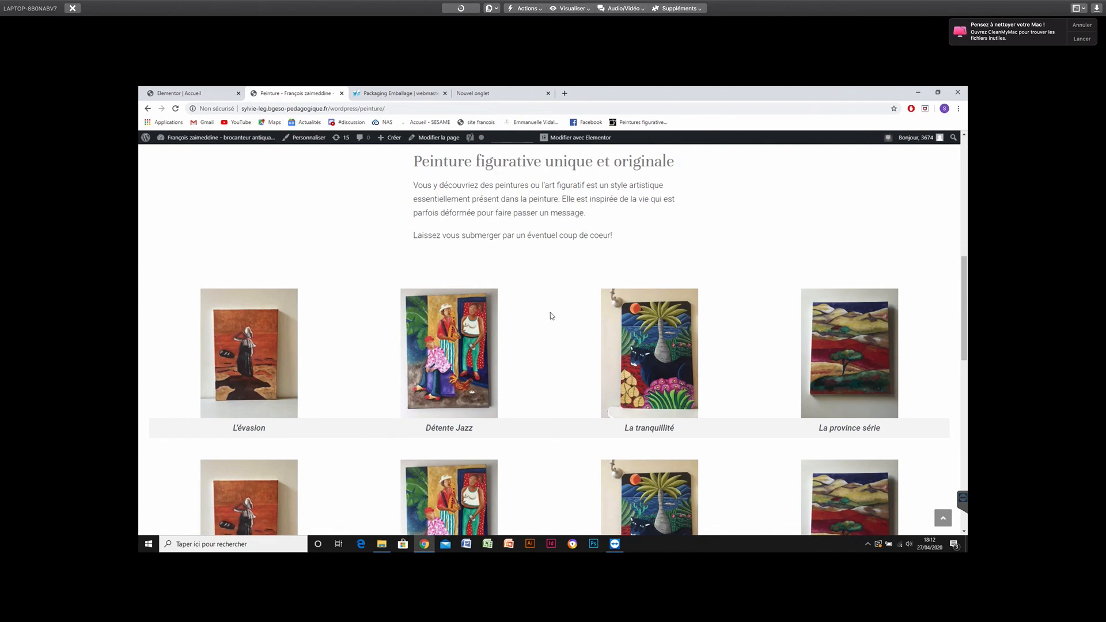
left_click(662, 318)
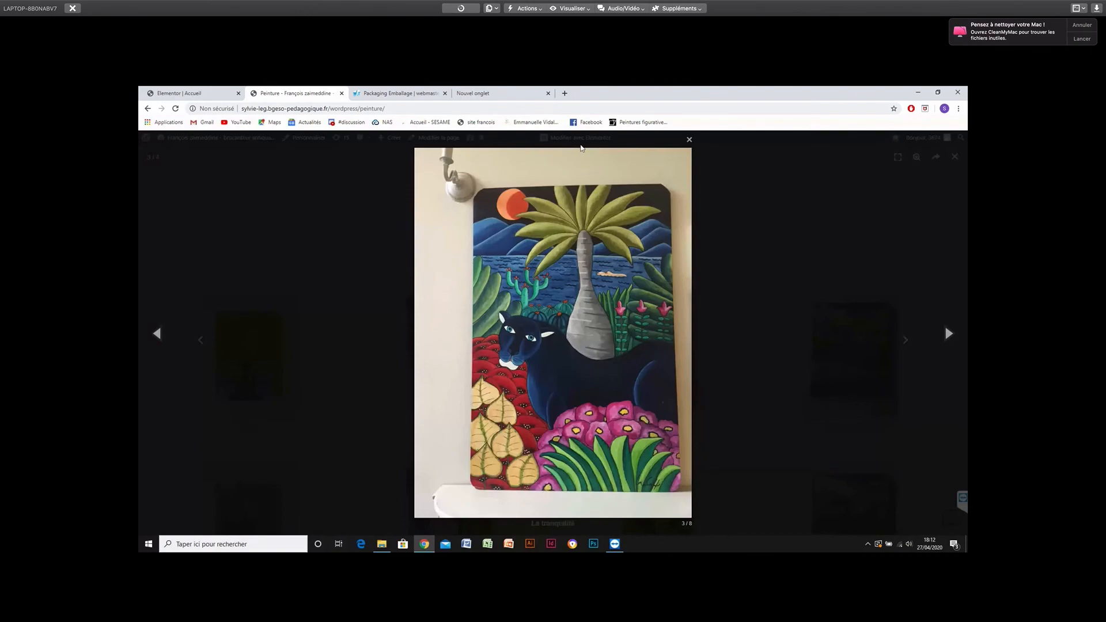
left_click(582, 147)
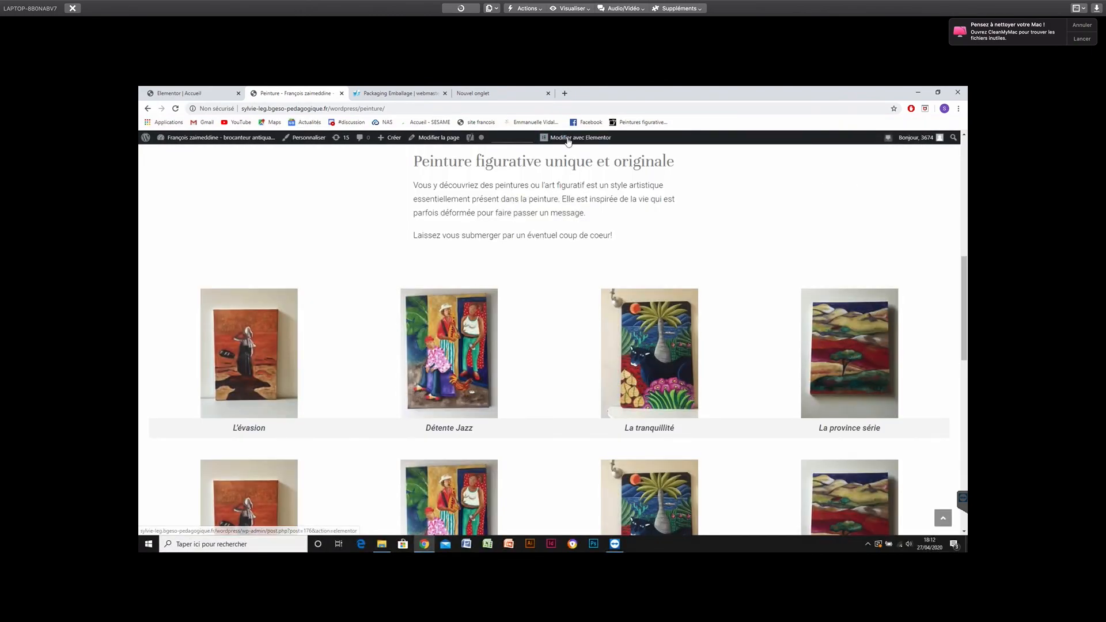
Open the Peinture page in Elementor and start editing the upper gallery of four paintings.
left_click(567, 140)
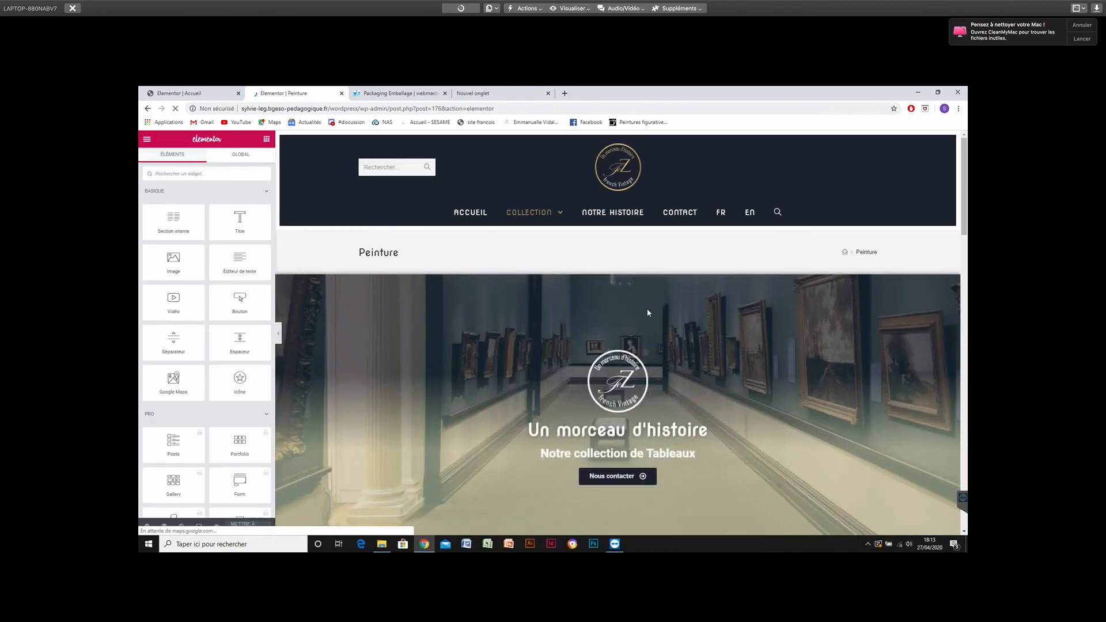
scroll(648, 313, "down", 3)
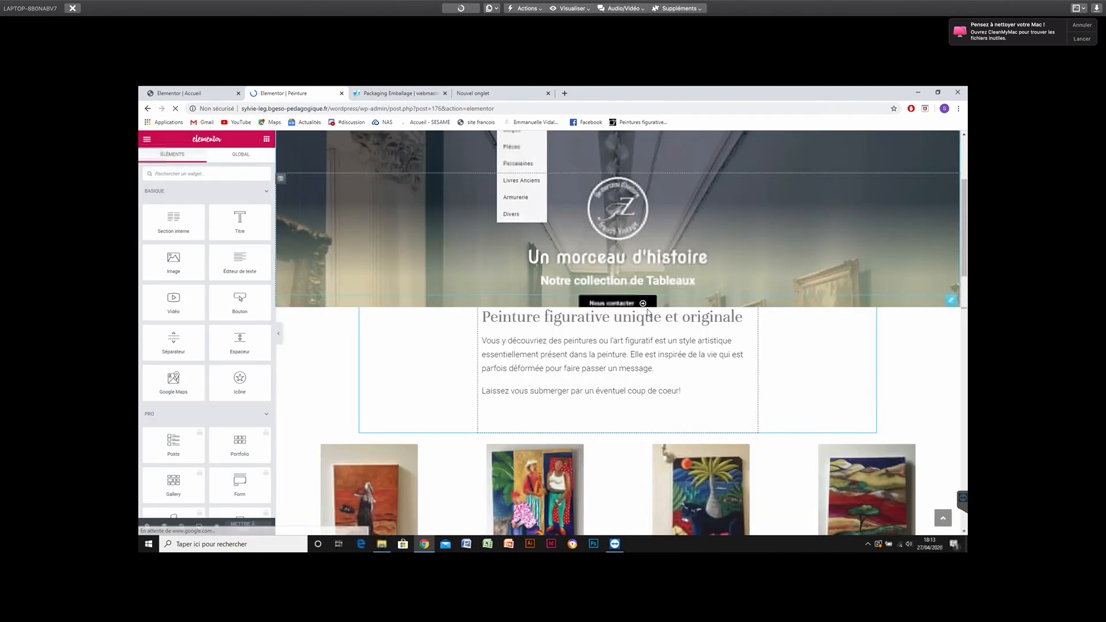
scroll(648, 313, "down", 3)
scroll(648, 313, "down", 3)
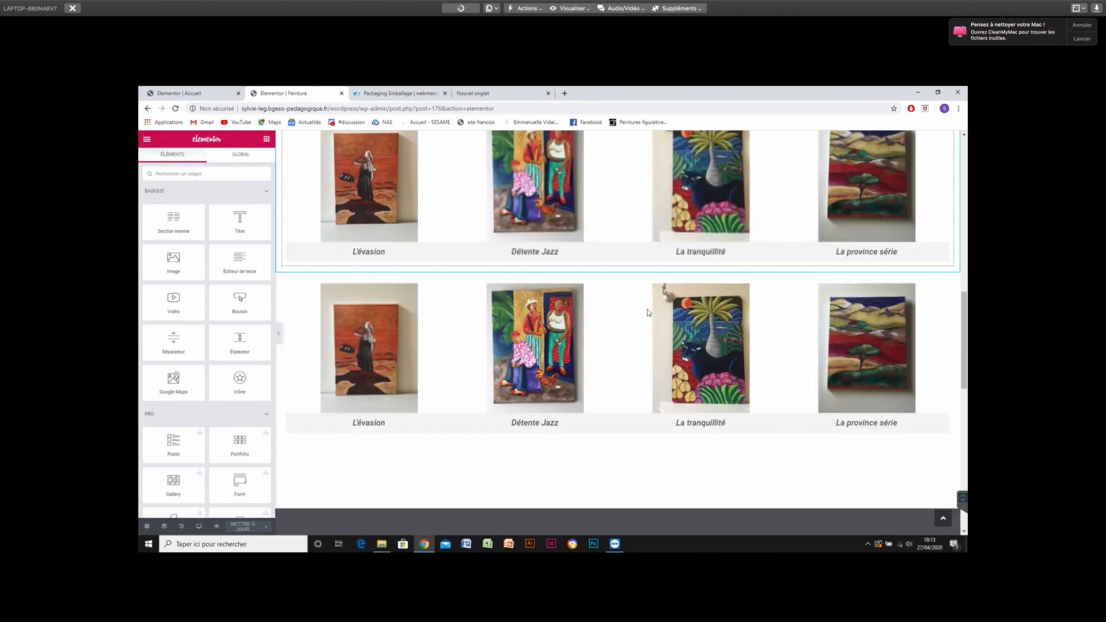
scroll(648, 311, "up", 3)
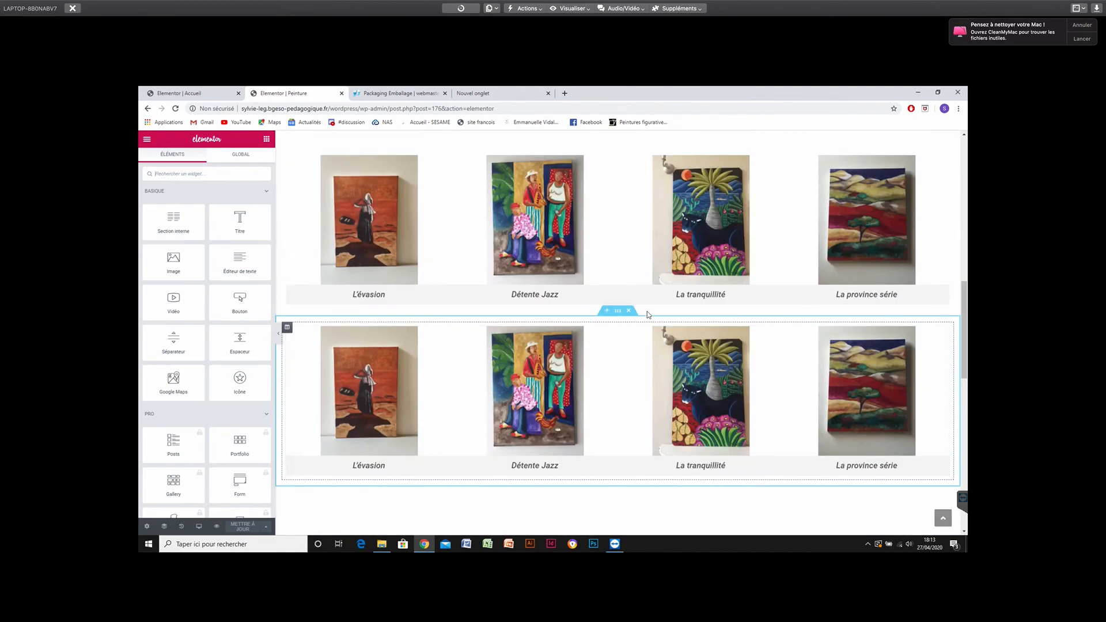
mouse_move(886, 242)
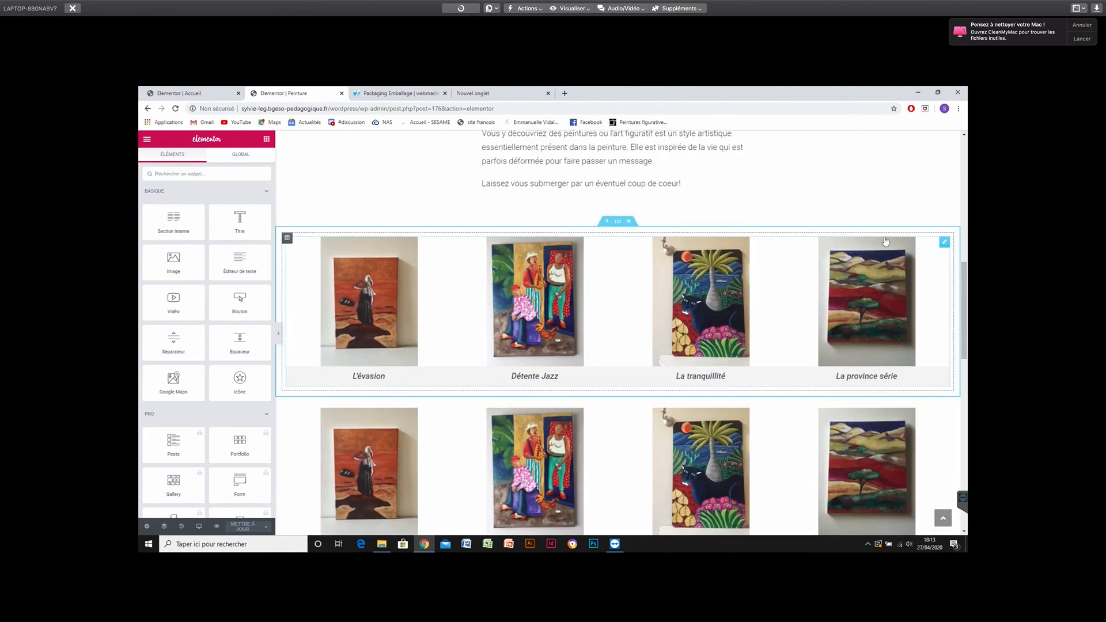
left_click(944, 242)
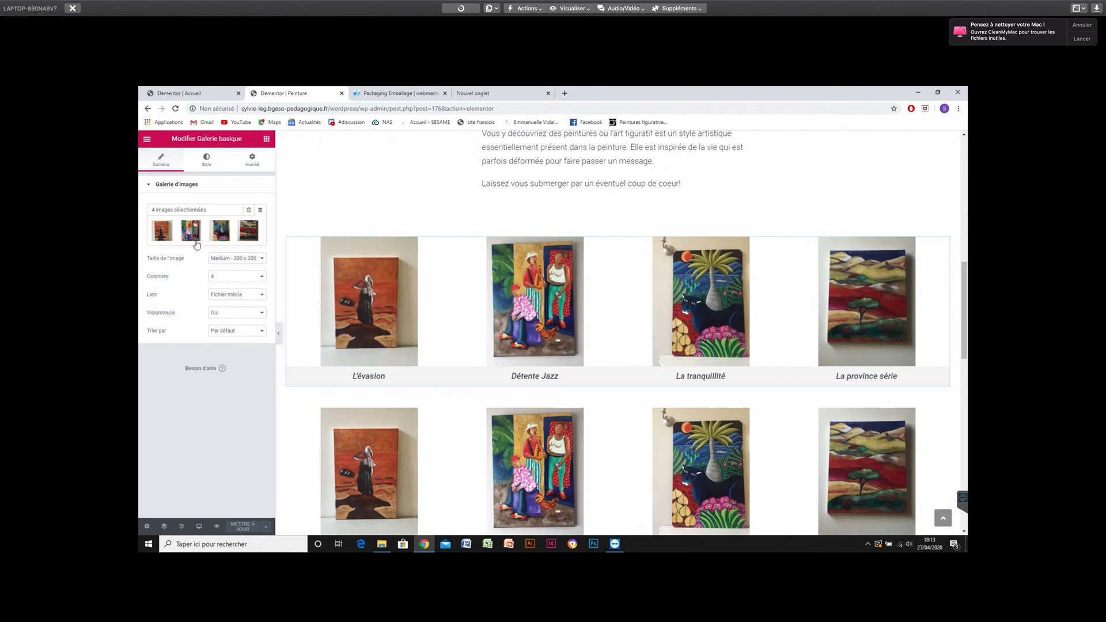
Examine the title, caption and description fields of the "L'évasion" image in the gallery's media, and reinsert the gallery.
mouse_move(196, 244)
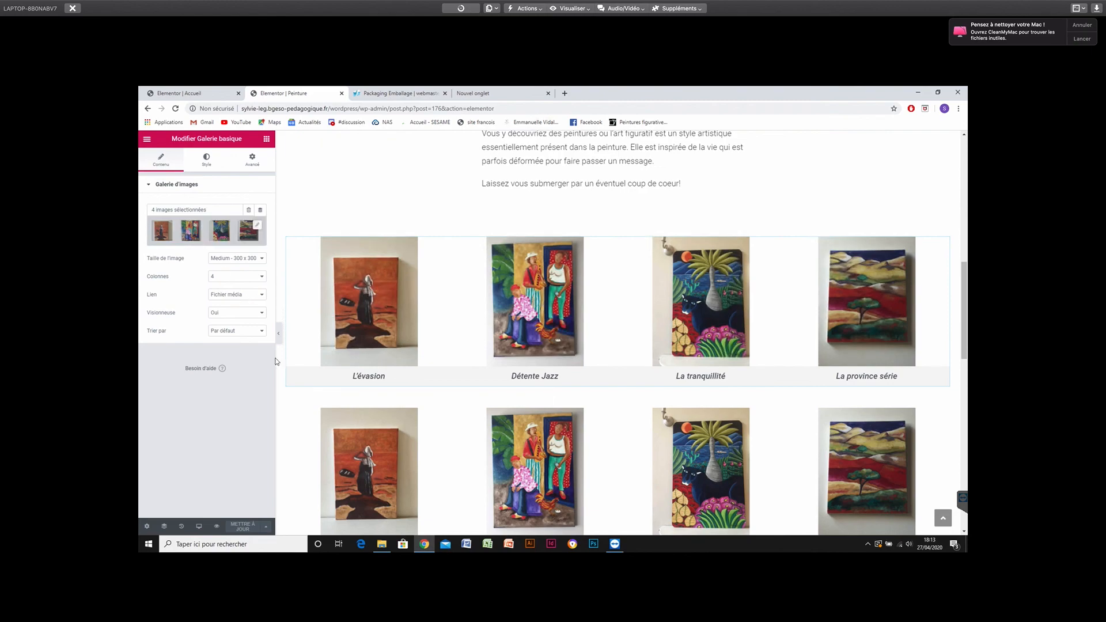
left_click(162, 236)
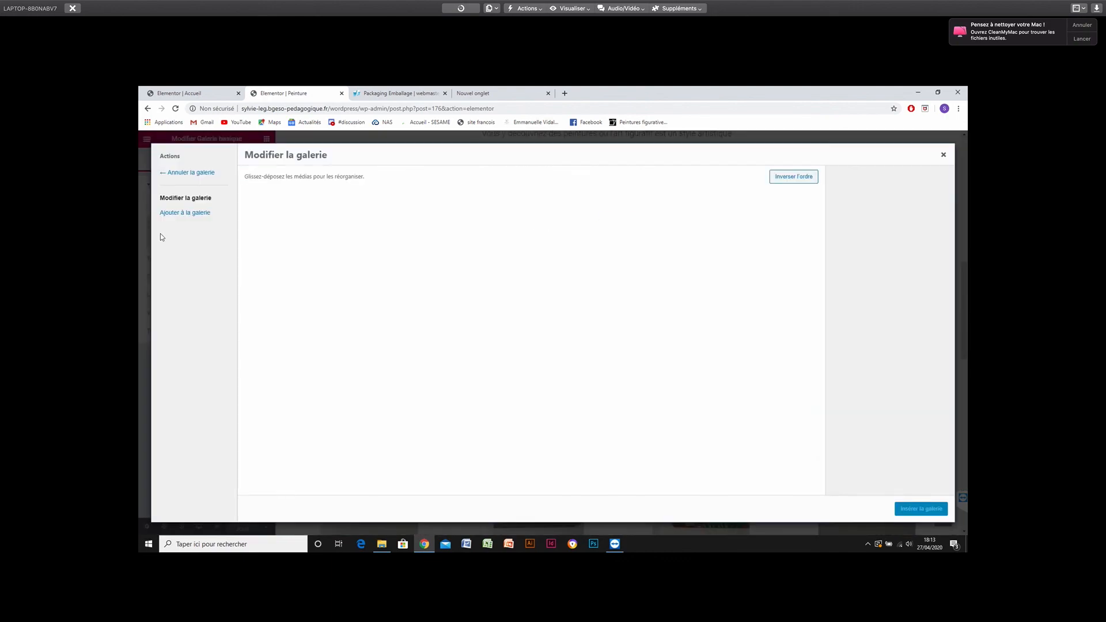
left_click(288, 249)
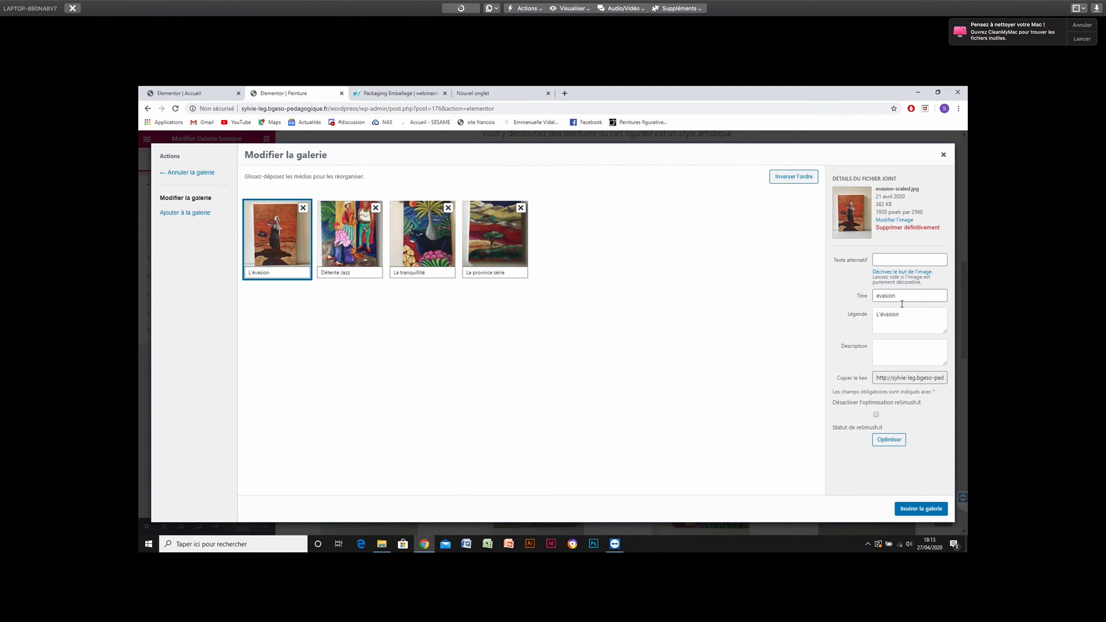
left_click(855, 295)
left_click(885, 346)
left_click(921, 509)
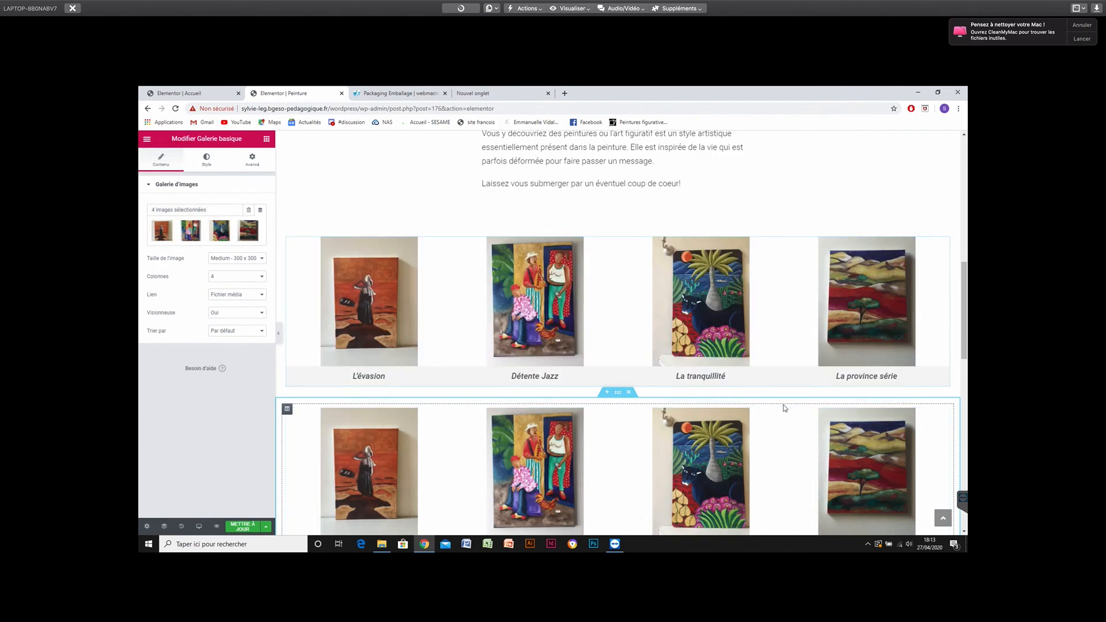
Examine the upper painting gallery's image style settings and its caption display options.
scroll(784, 408, "down", 4)
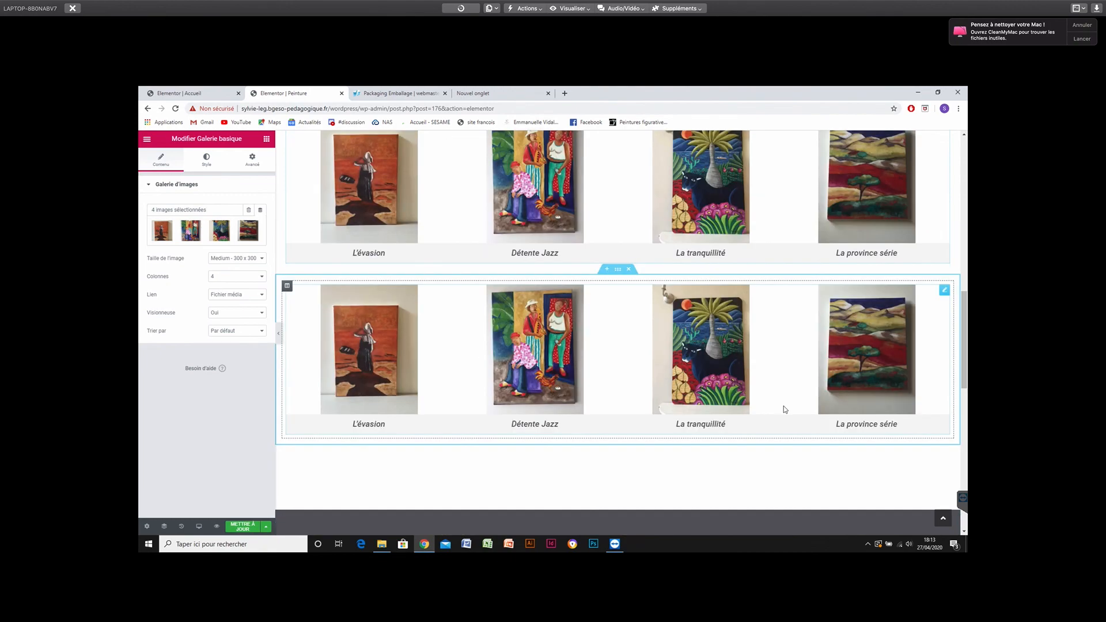
left_click(206, 160)
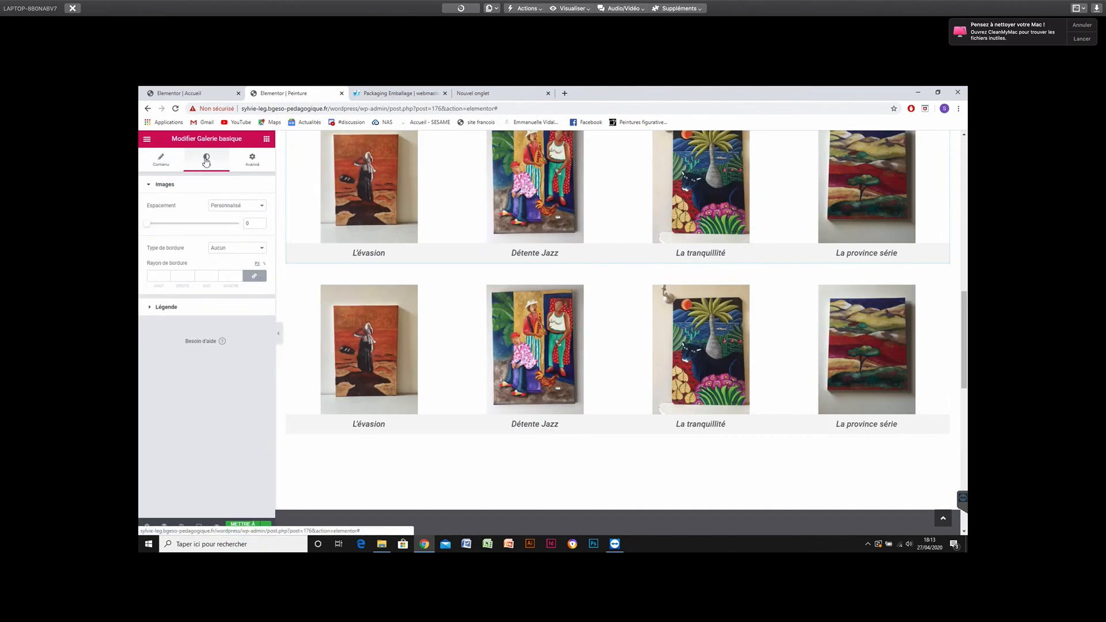
left_click(151, 307)
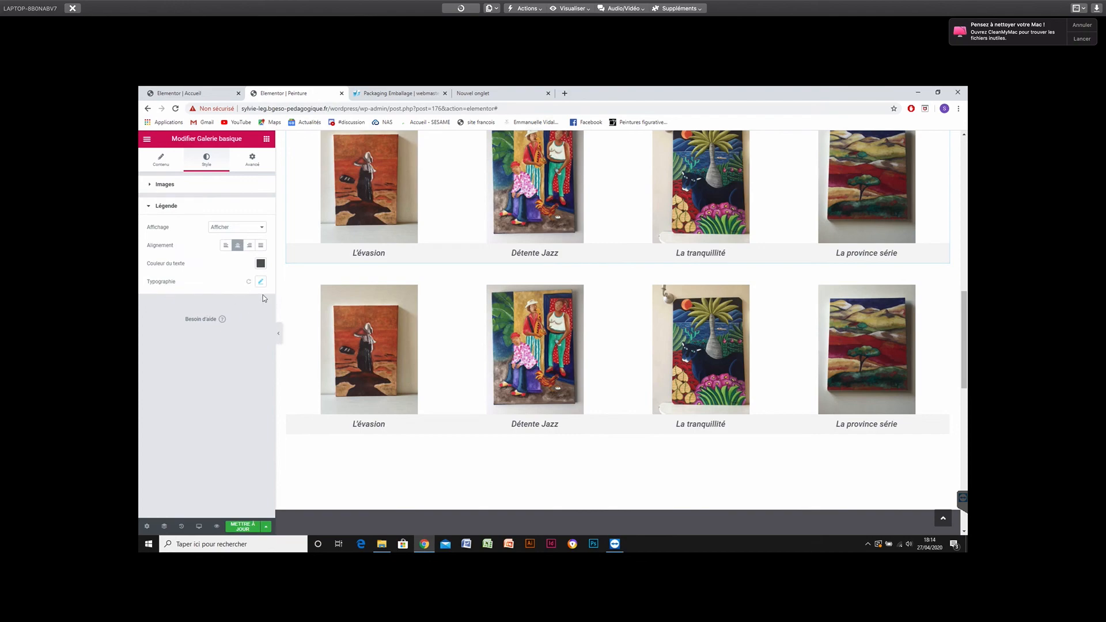
left_click(248, 229)
left_click(247, 230)
left_click(150, 186)
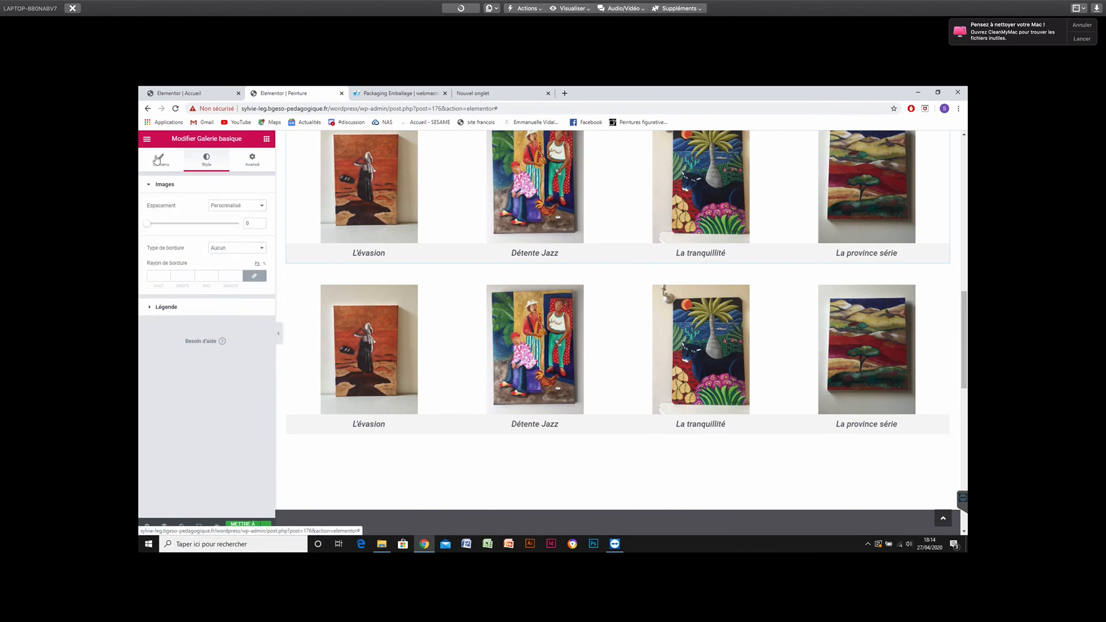
Try the "Par défaut" lightbox option on the upper painting gallery, check its link options, and restore the lightbox to "Oui".
left_click(157, 160)
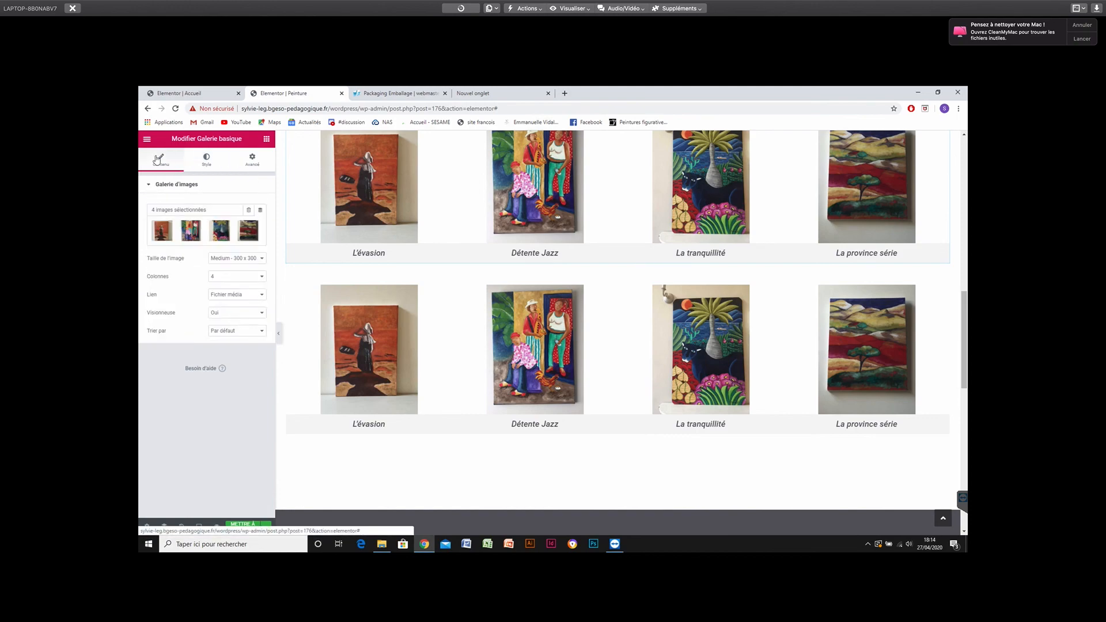
left_click(254, 316)
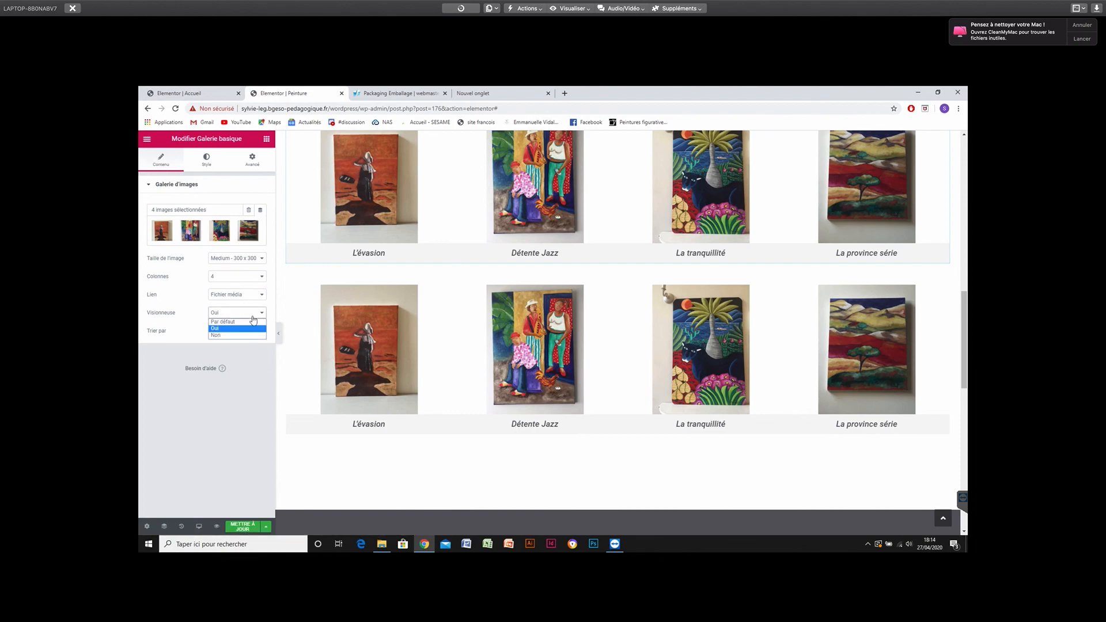
left_click(236, 323)
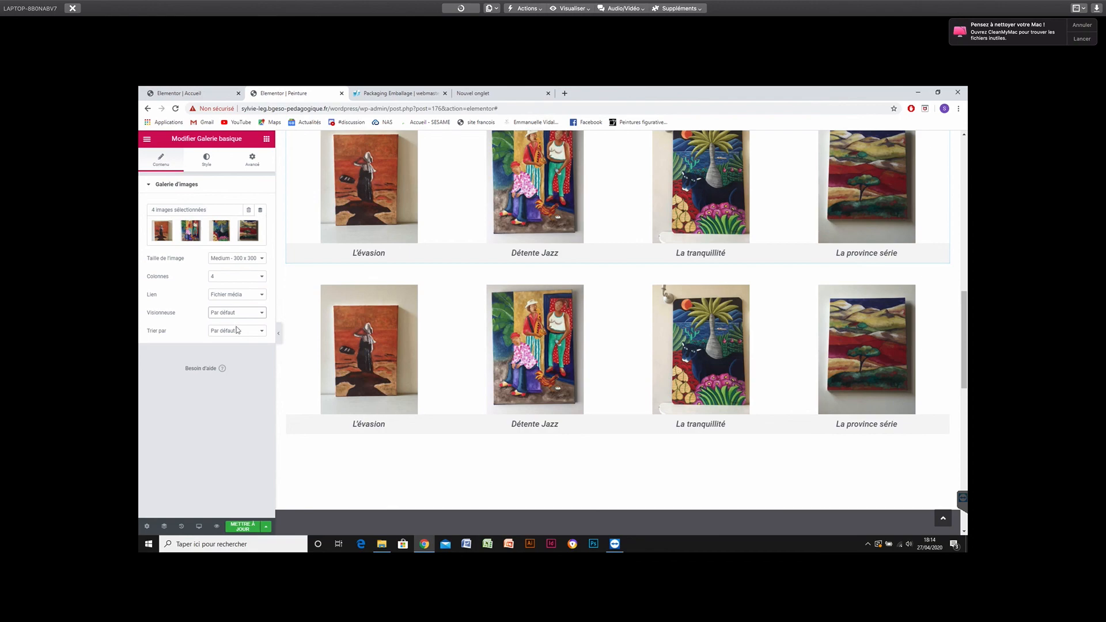
left_click(229, 295)
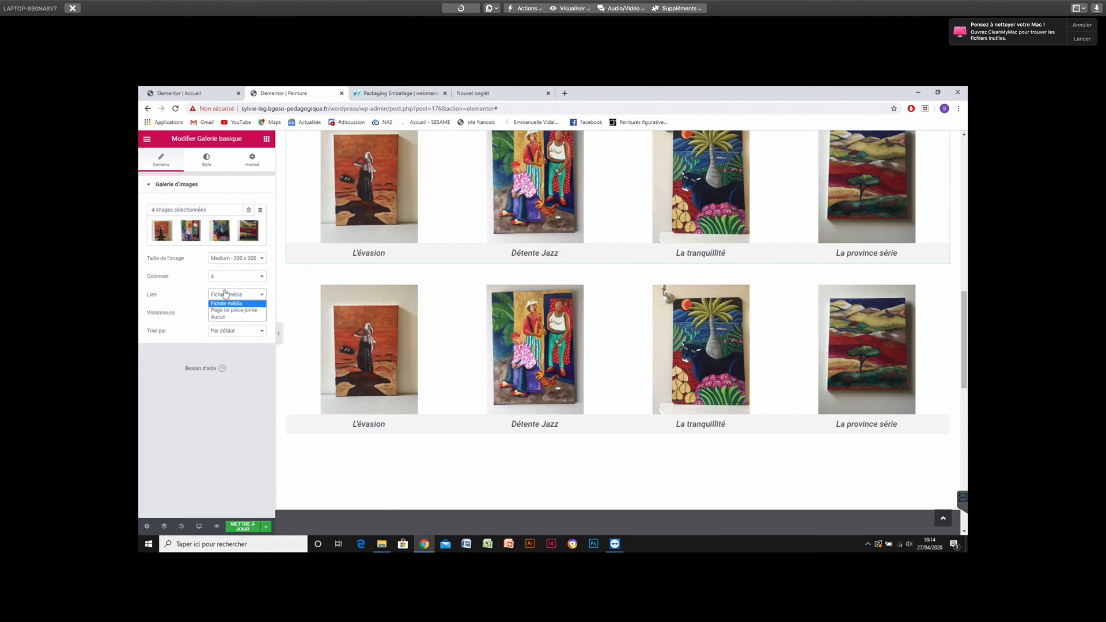
left_click(182, 390)
left_click(248, 316)
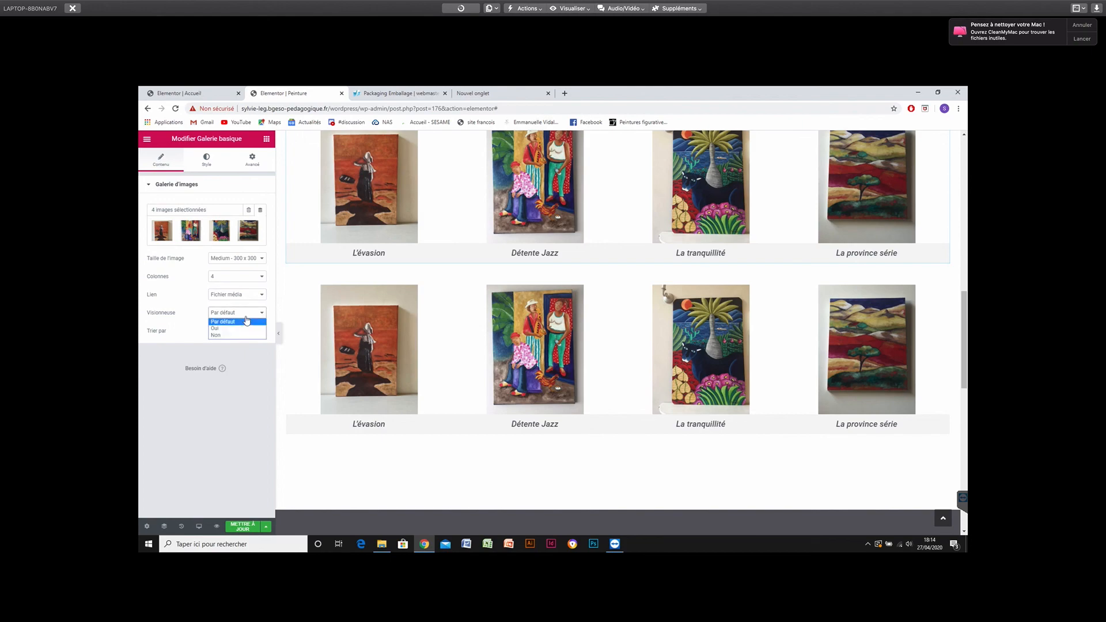
left_click(238, 328)
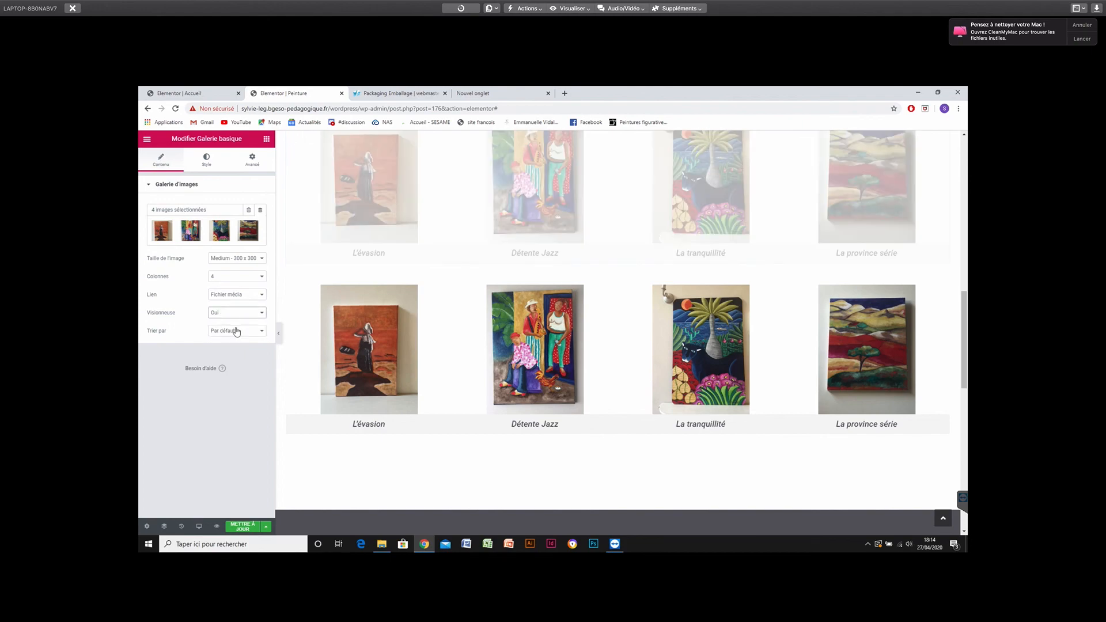
Examine the upper painting gallery's caption style settings, including the options for displaying the captions.
left_click(207, 161)
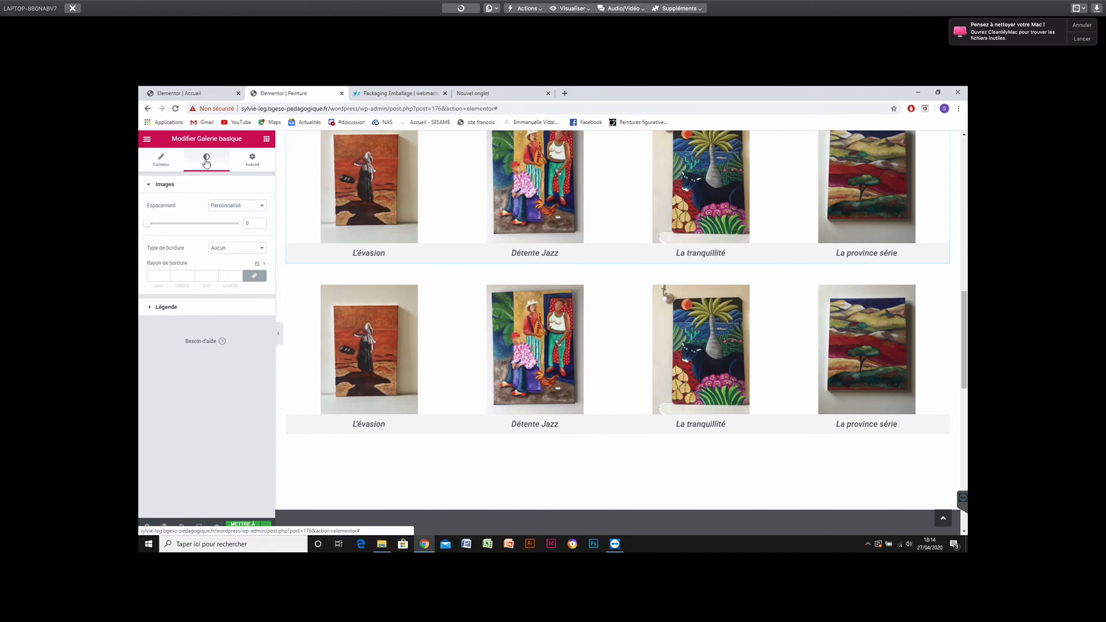
left_click(151, 311)
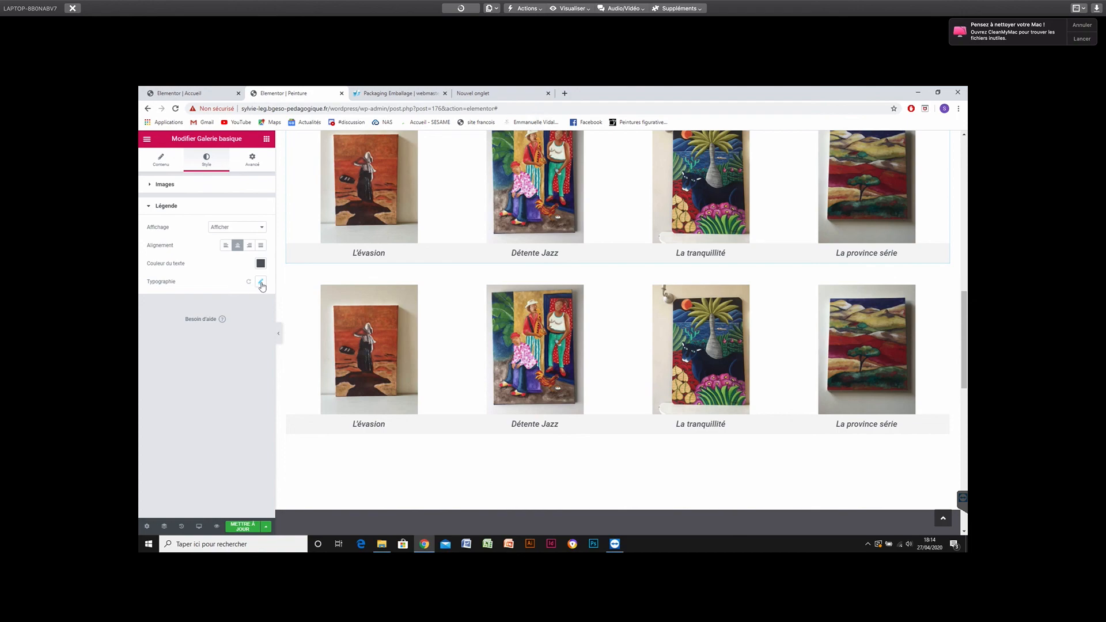
left_click(249, 227)
left_click(250, 227)
Add a new section with four equal columns at the end of the page, below the map.
scroll(477, 386, "down", 3)
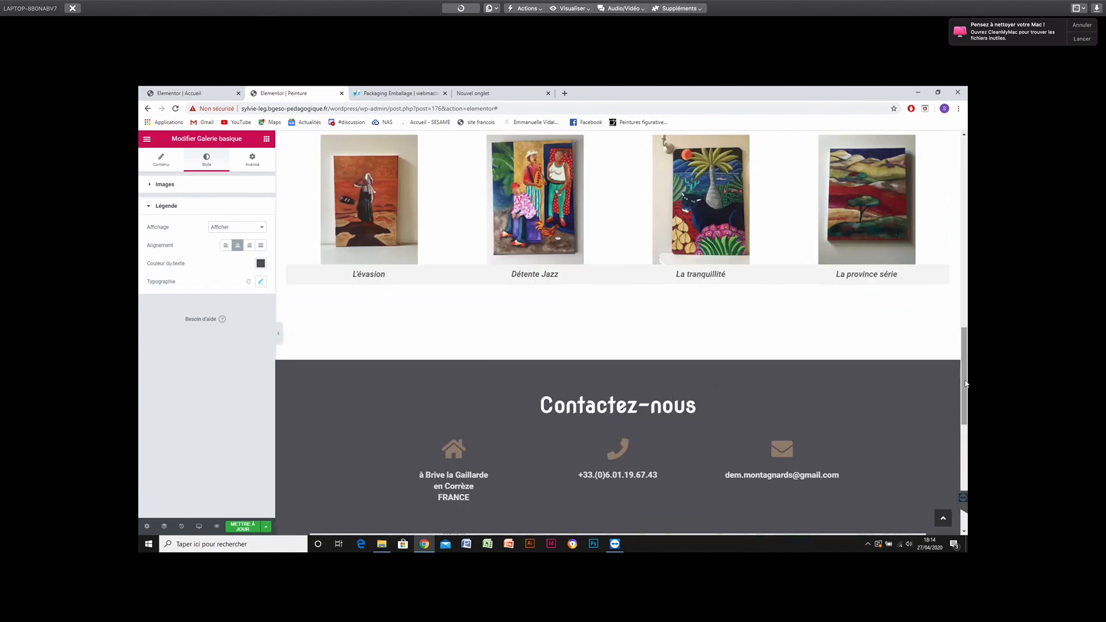
scroll(962, 484, "down", 3)
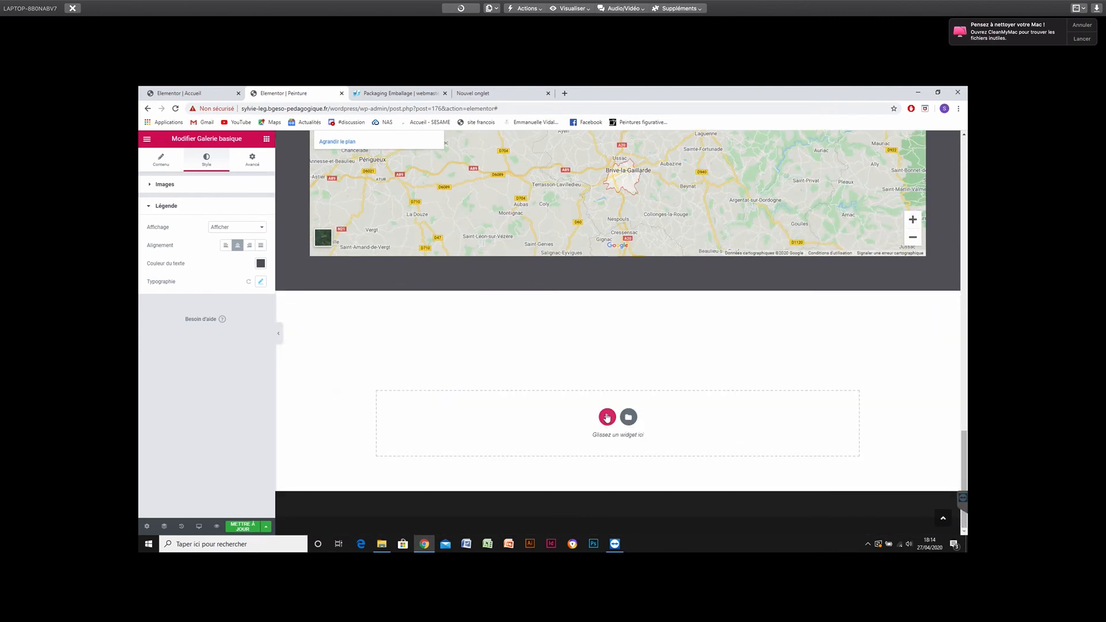
left_click(607, 417)
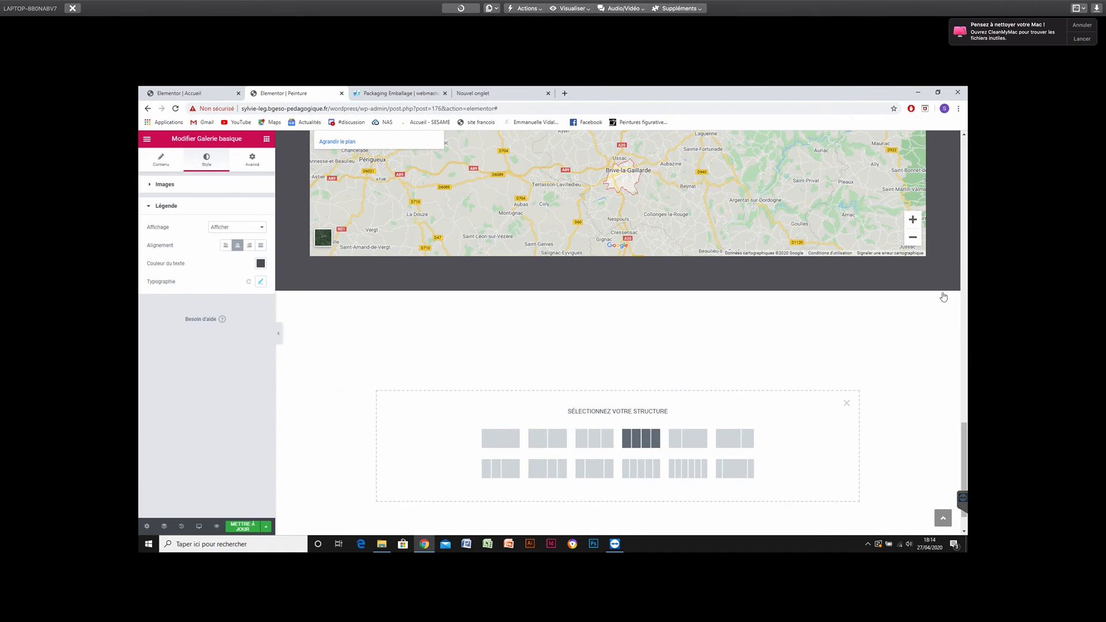
scroll(959, 252, "up", 1)
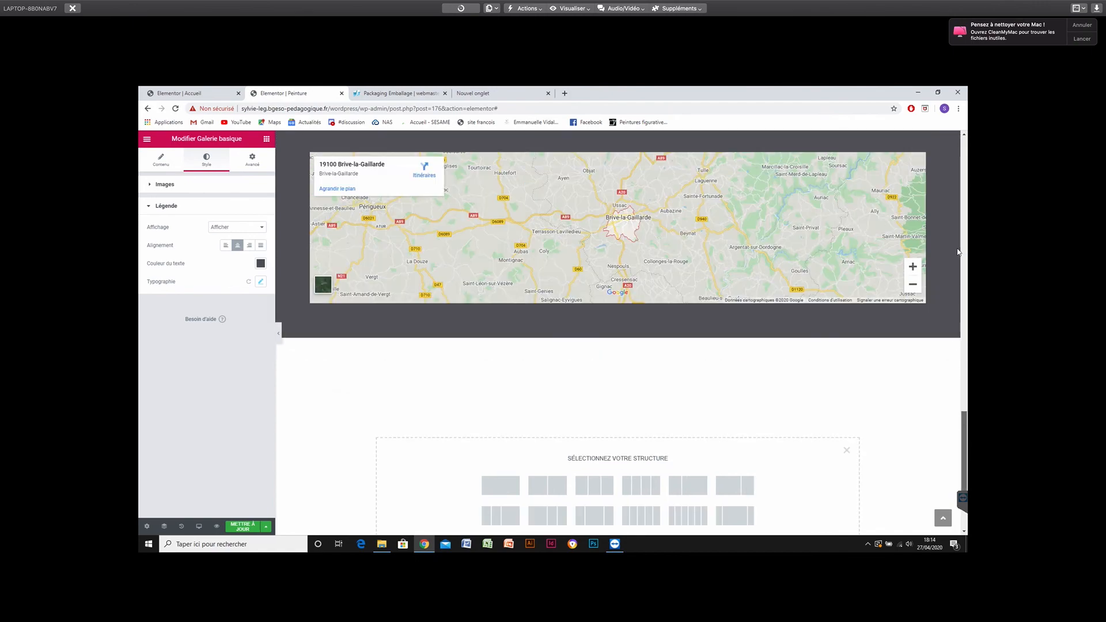
scroll(959, 251, "up", 10)
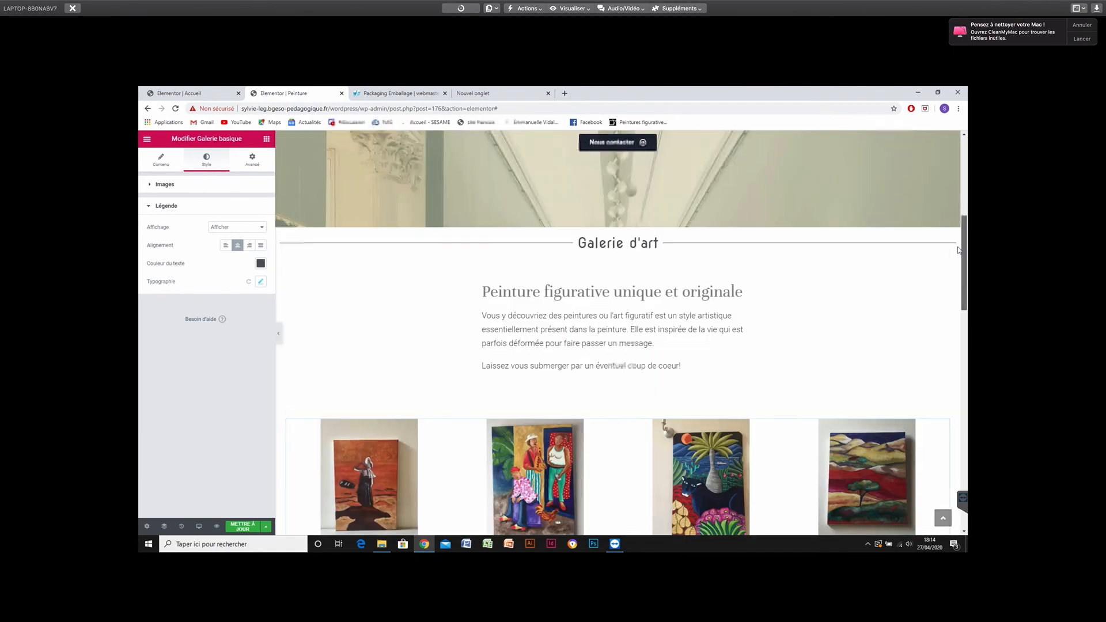
scroll(959, 254, "down", 1)
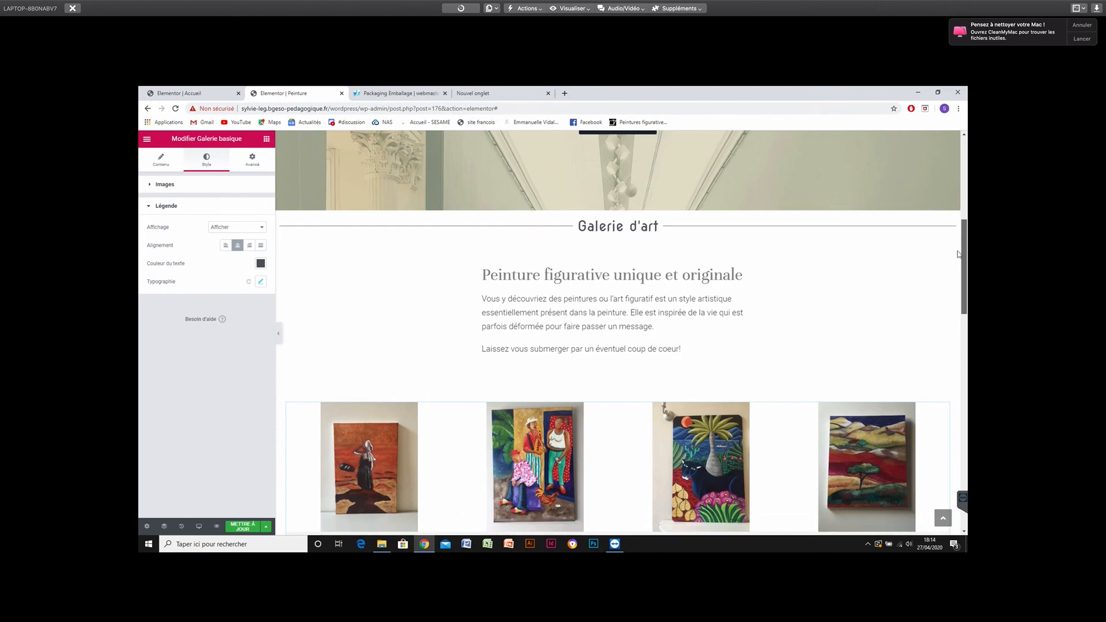
scroll(959, 257, "down", 1)
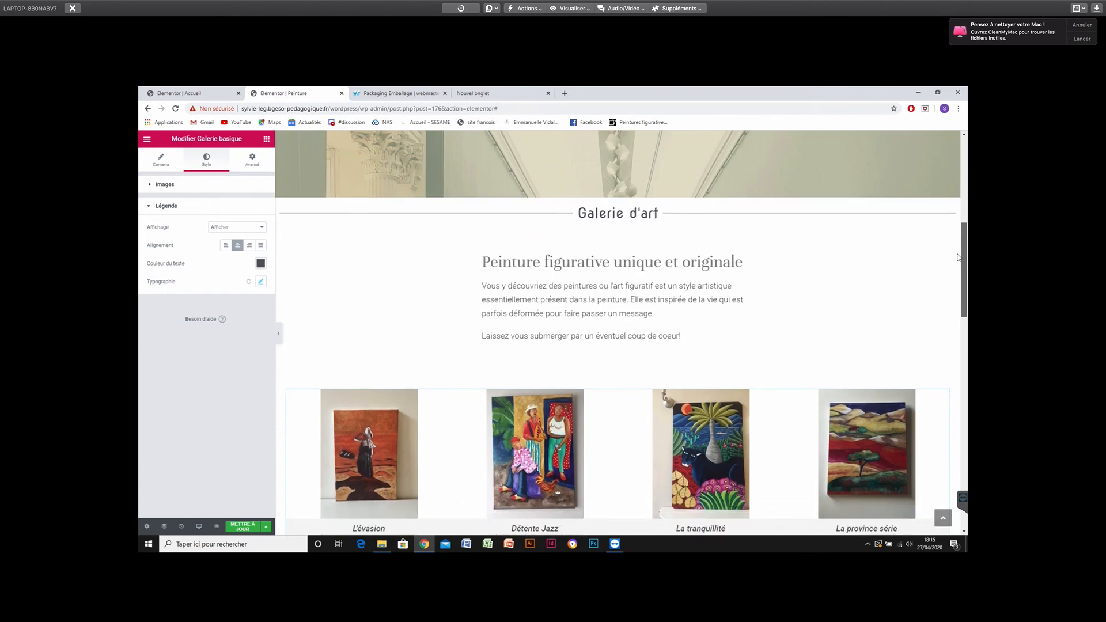
scroll(959, 257, "down", 3)
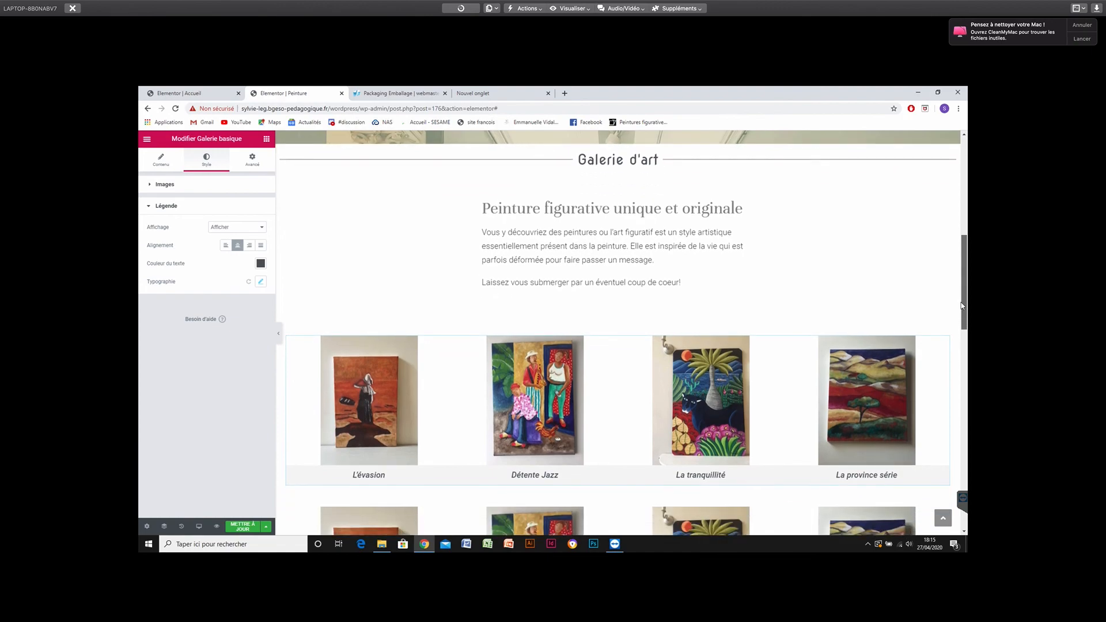
scroll(956, 416, "down", 5)
scroll(959, 493, "down", 10)
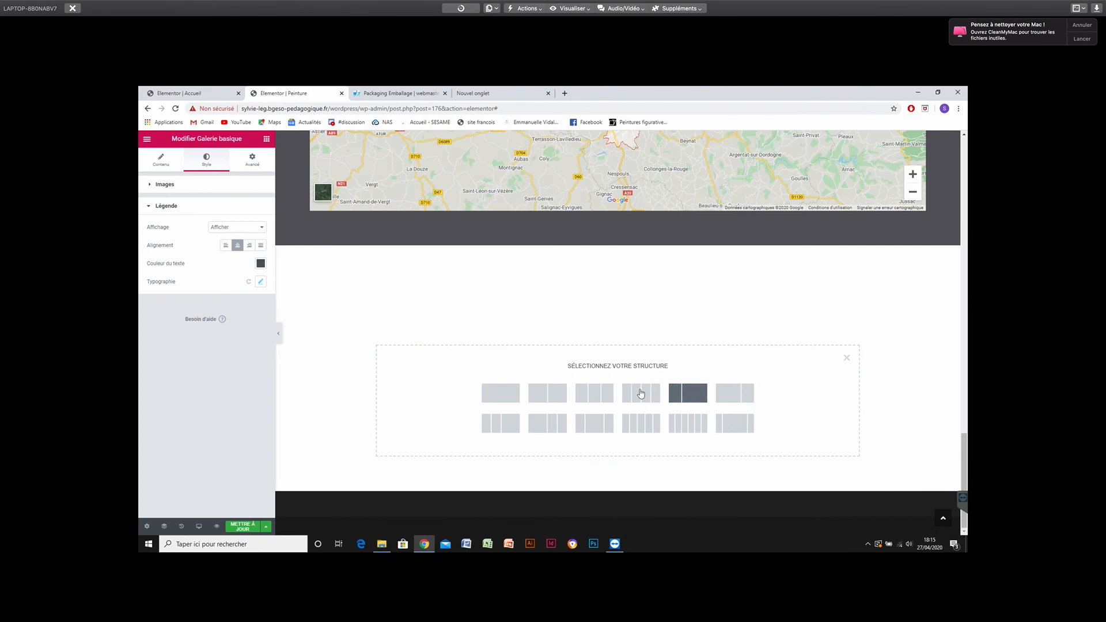
left_click(640, 398)
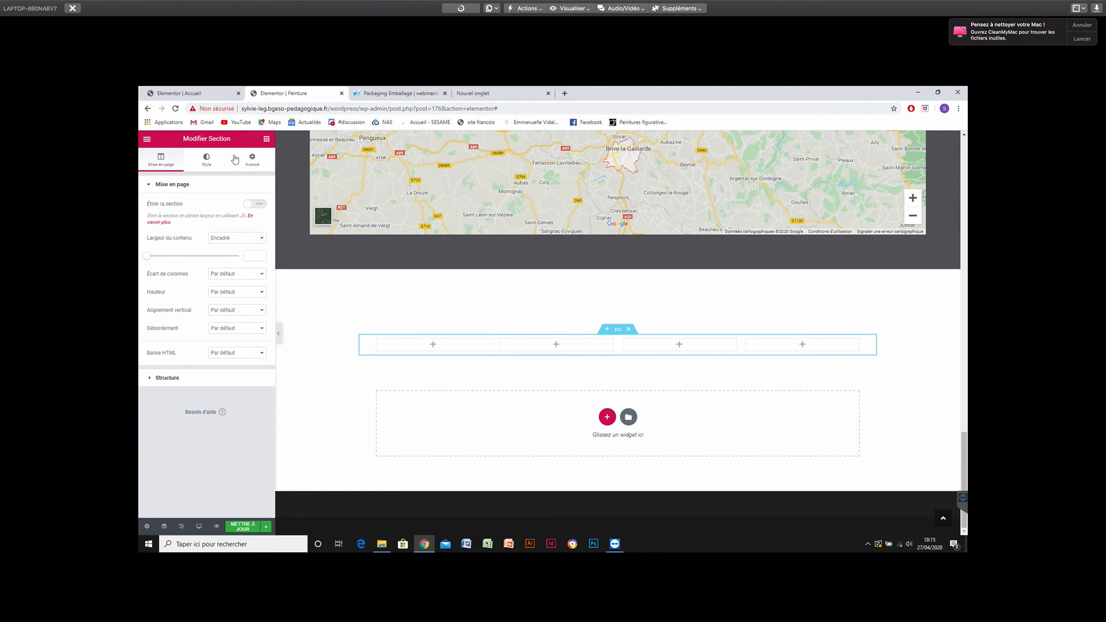
Place an Image widget in each of the first two columns of the new section.
left_click(267, 140)
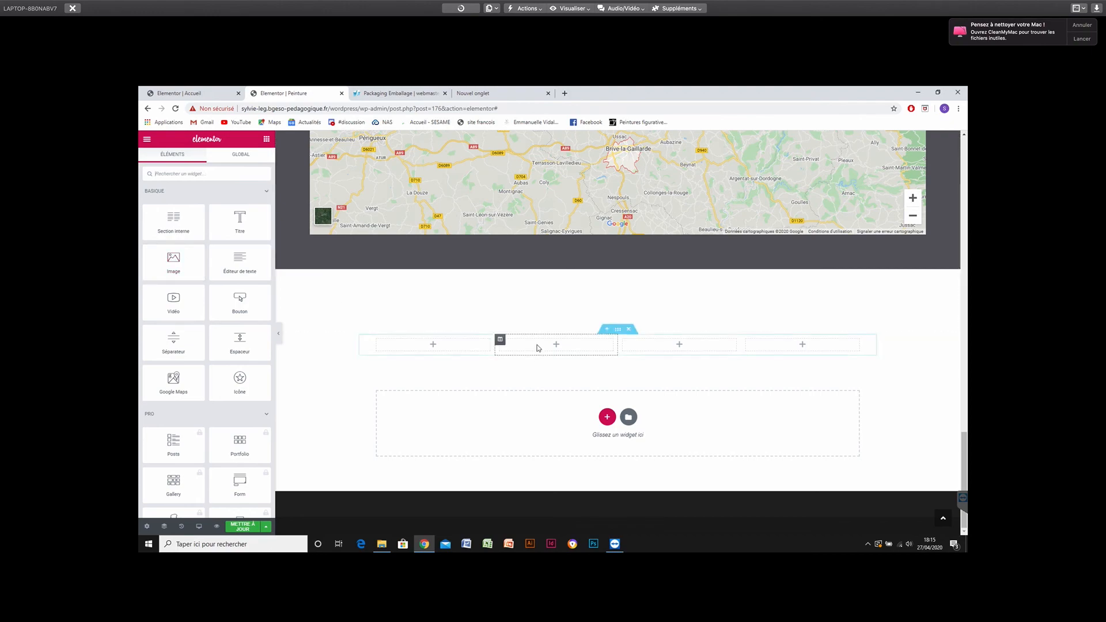
left_click_drag(169, 256, 433, 348)
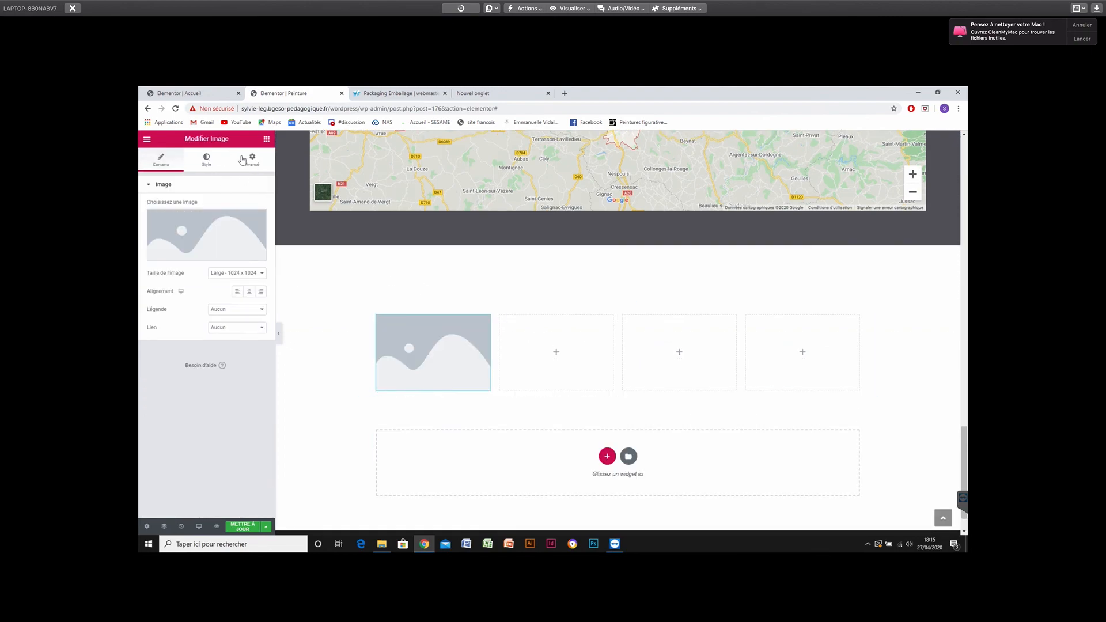
left_click(268, 143)
left_click_drag(167, 266, 555, 360)
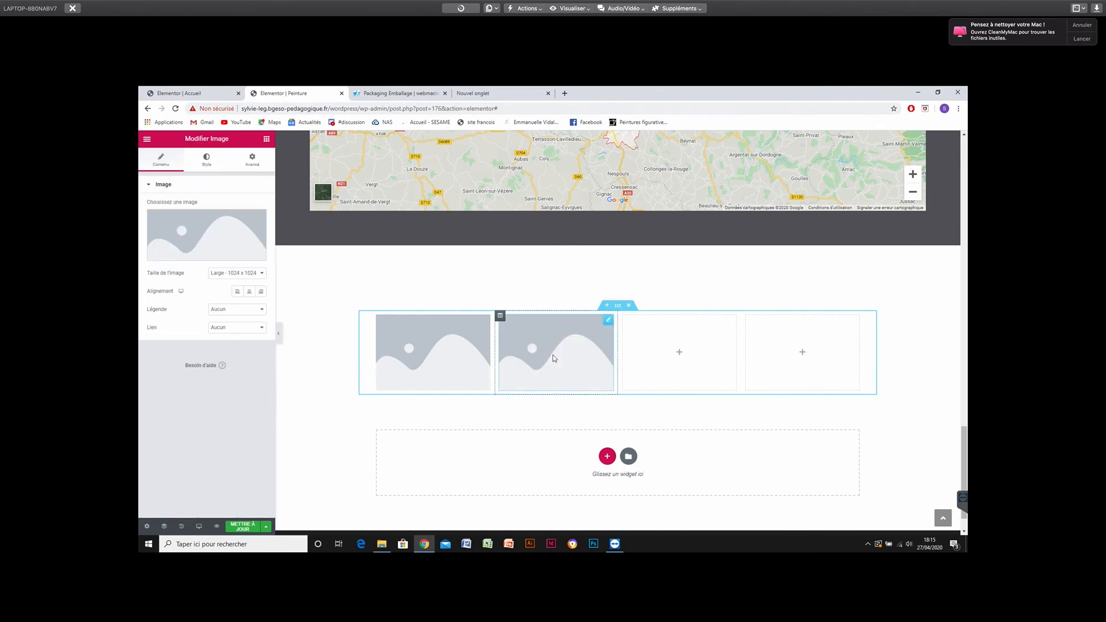
Add a title and a text block below the first column's image, with a separator between them.
left_click(267, 142)
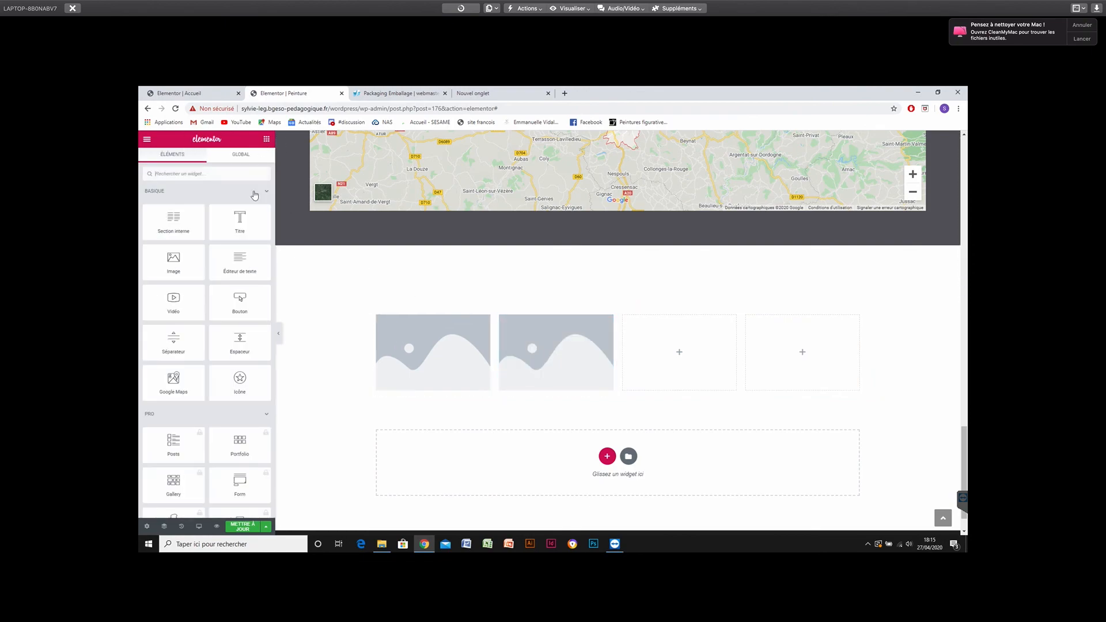
left_click_drag(238, 224, 425, 389)
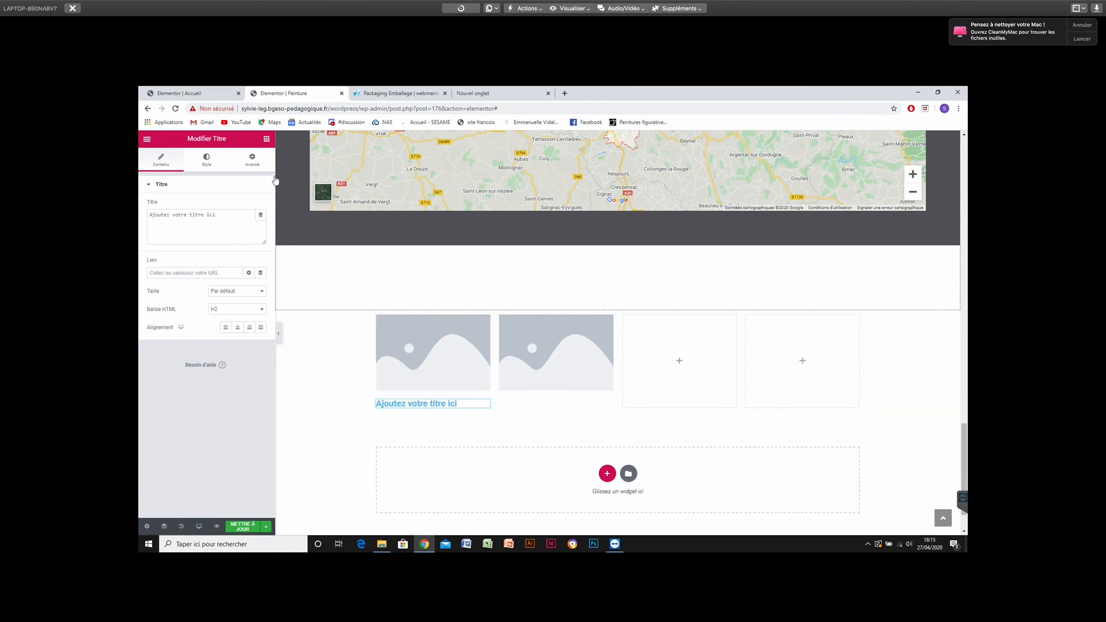
left_click(265, 141)
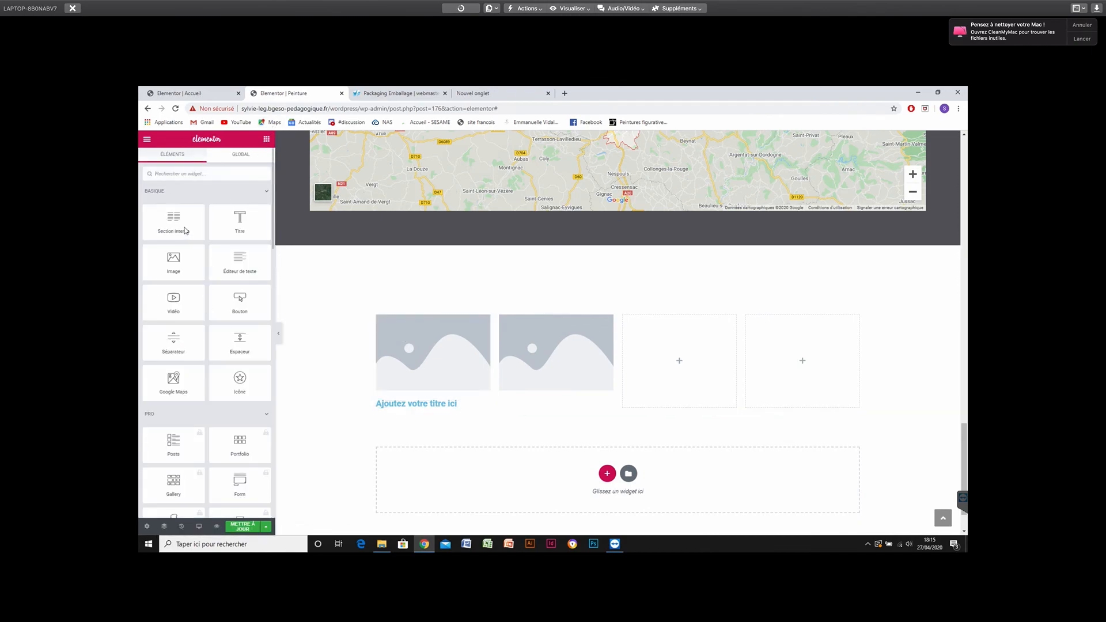
left_click_drag(240, 260, 403, 410)
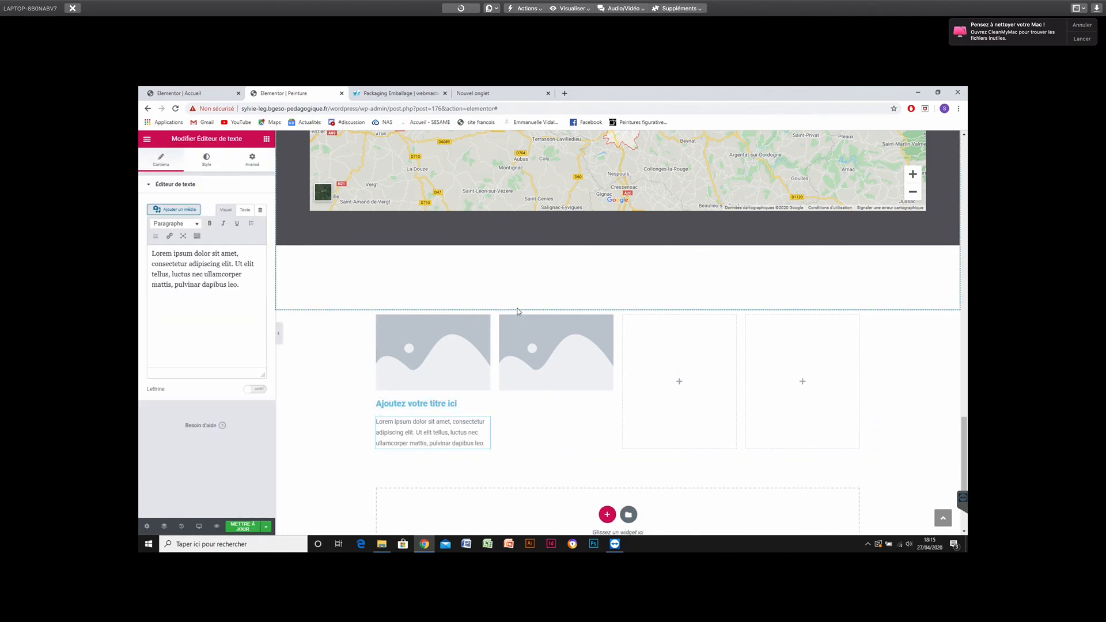
left_click(266, 139)
left_click_drag(189, 332, 407, 411)
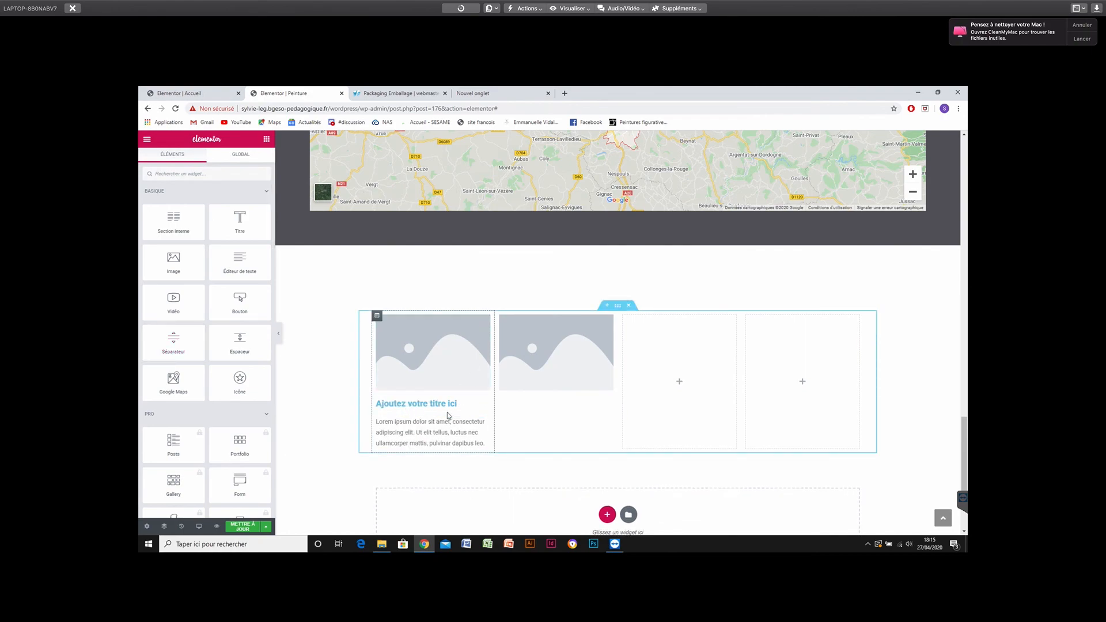
left_click_drag(174, 351, 417, 421)
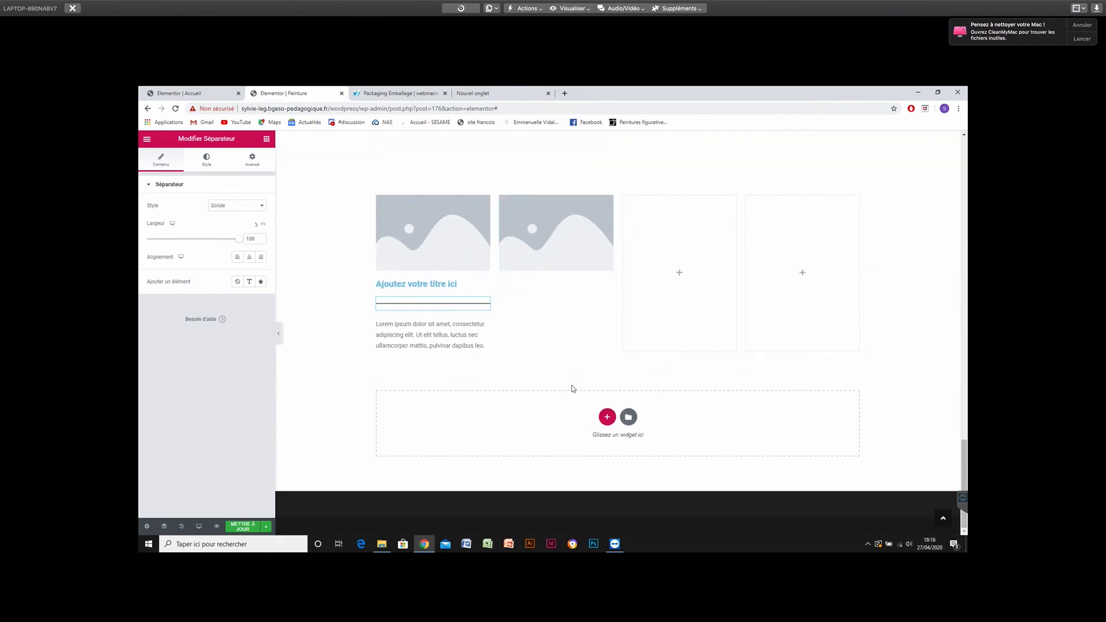
Set the first column's image link to "Fichier média" with the lightbox on "Oui", and preview the enlarged image.
scroll(438, 285, "up", 3)
left_click(435, 294)
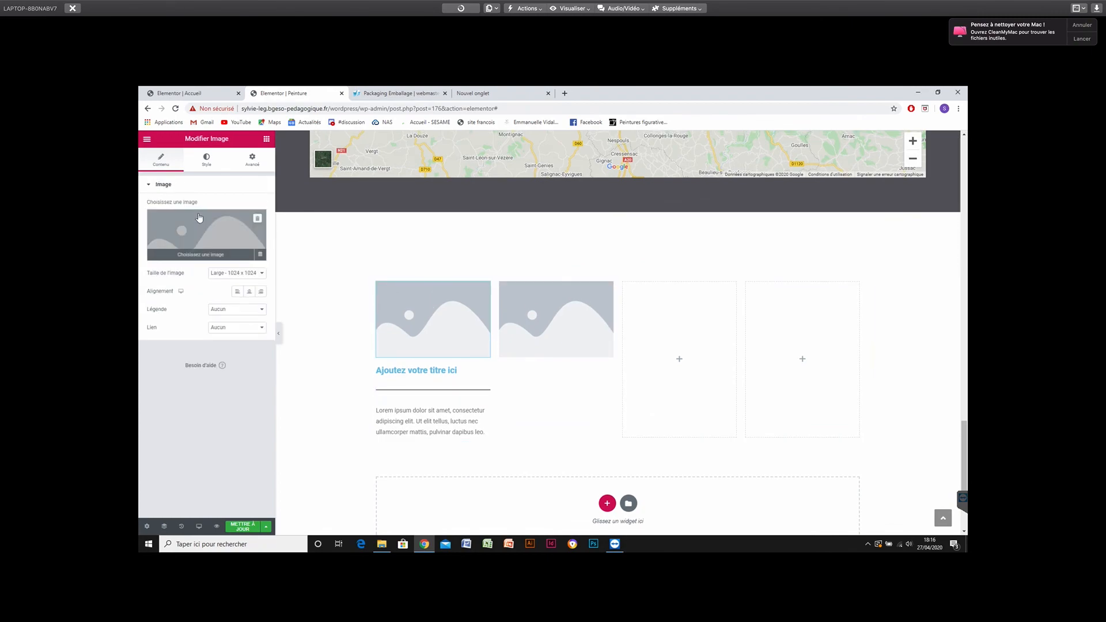
left_click(209, 164)
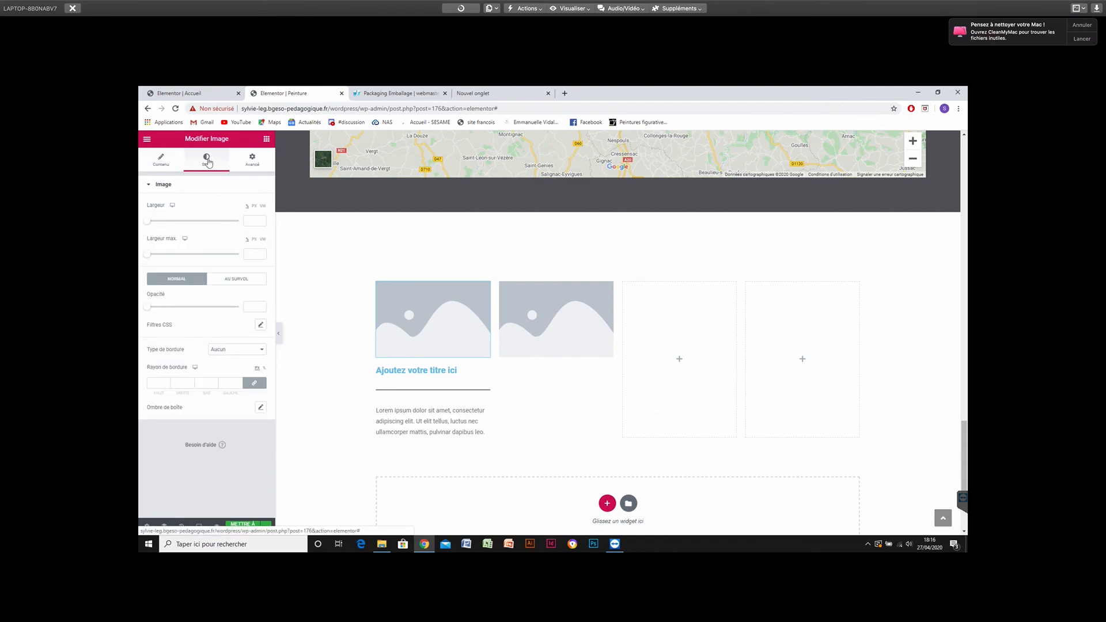
left_click(167, 160)
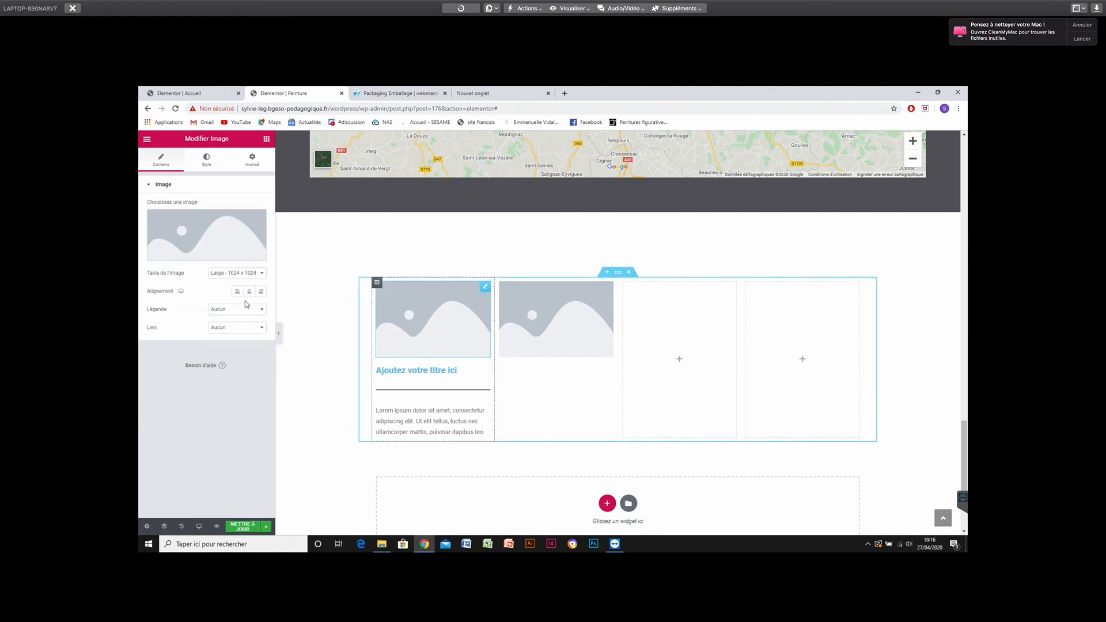
left_click(249, 329)
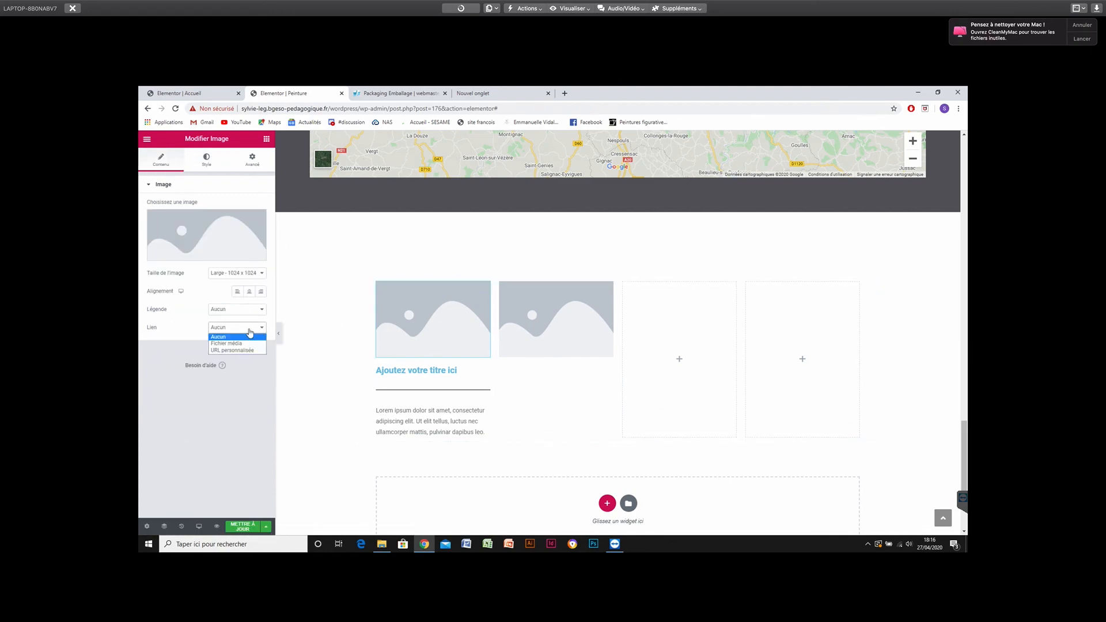
left_click(248, 344)
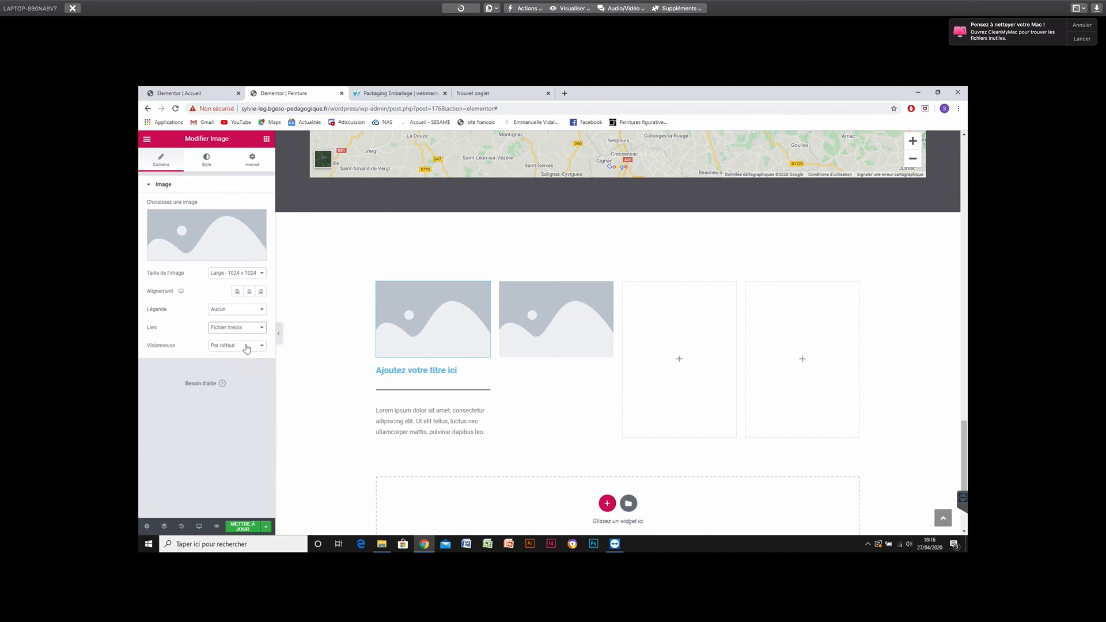
left_click(249, 346)
left_click(230, 361)
left_click(407, 318)
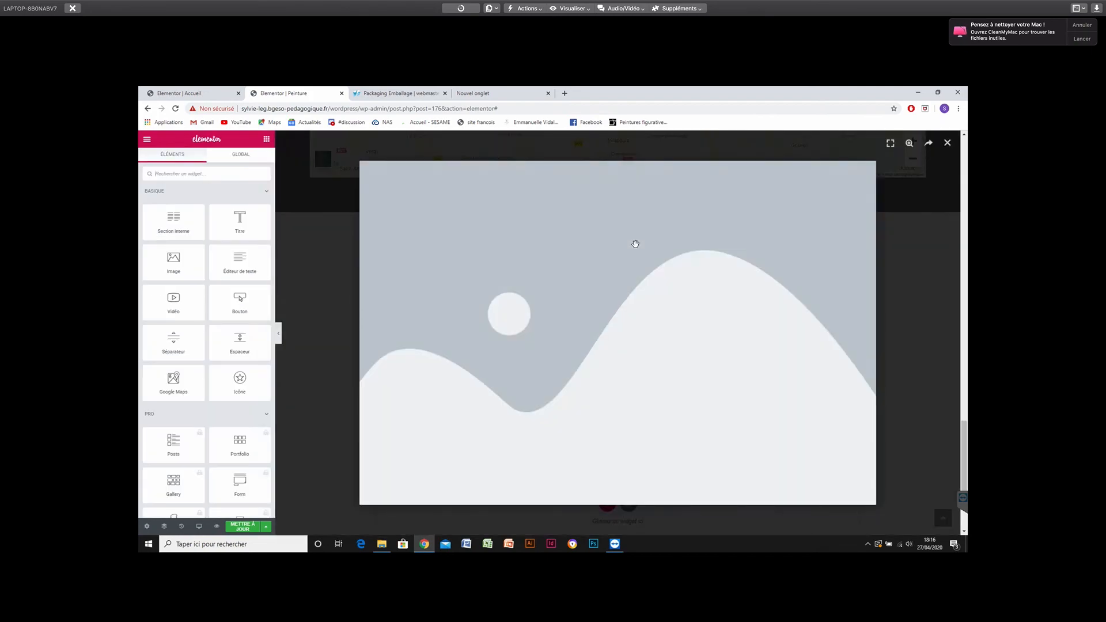
left_click(948, 145)
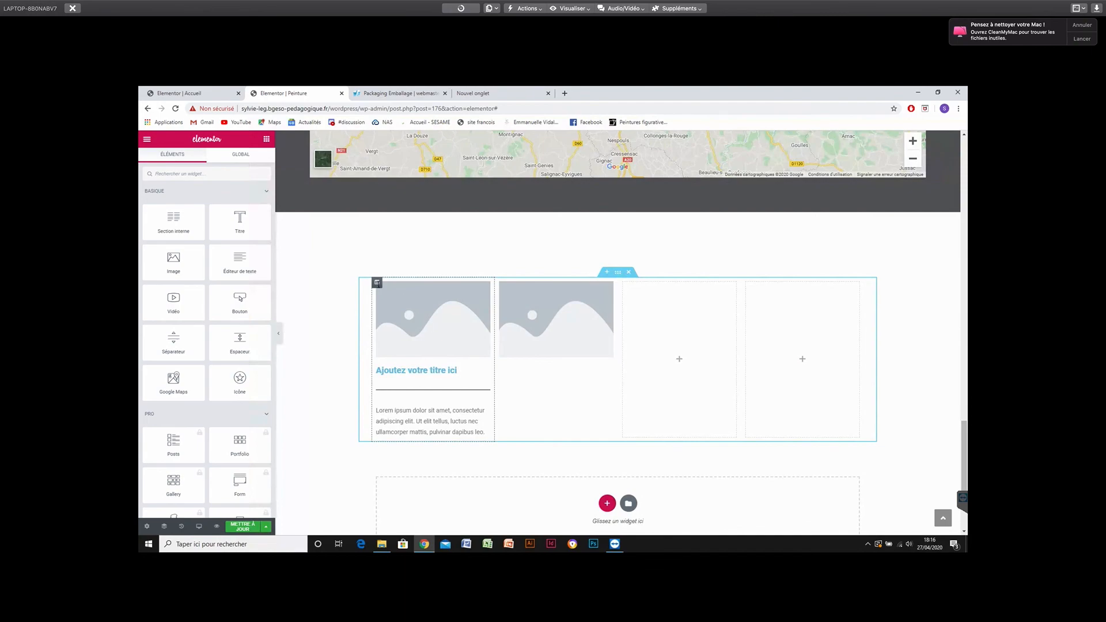
Try the "Aucun" link option on the first column's image, and restore "Fichier média" with the lightbox on "Oui".
left_click(485, 288)
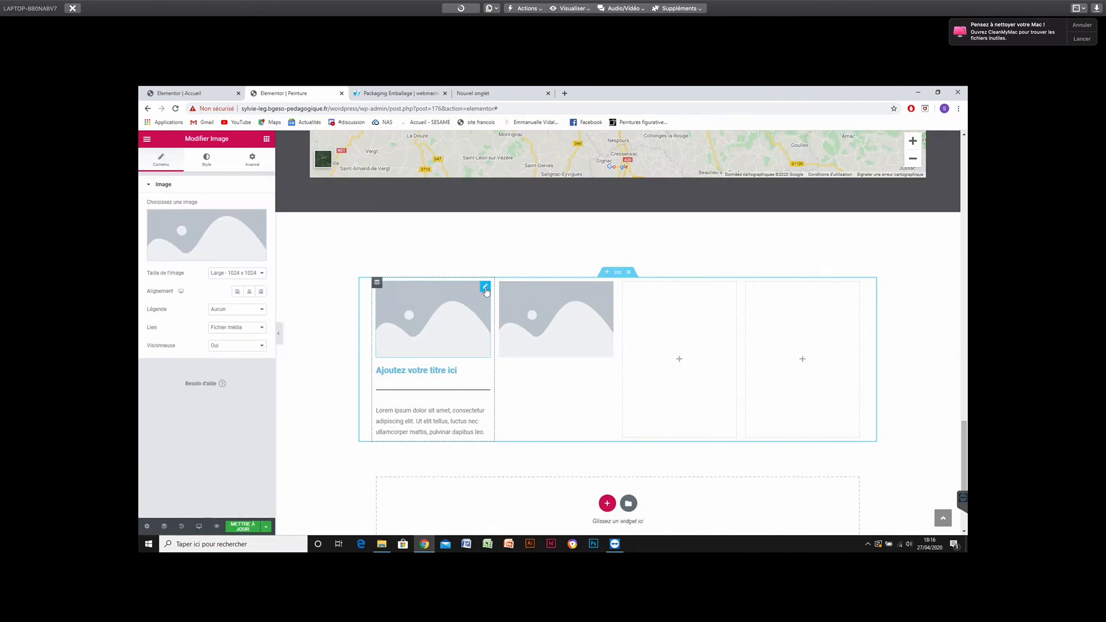
left_click(234, 329)
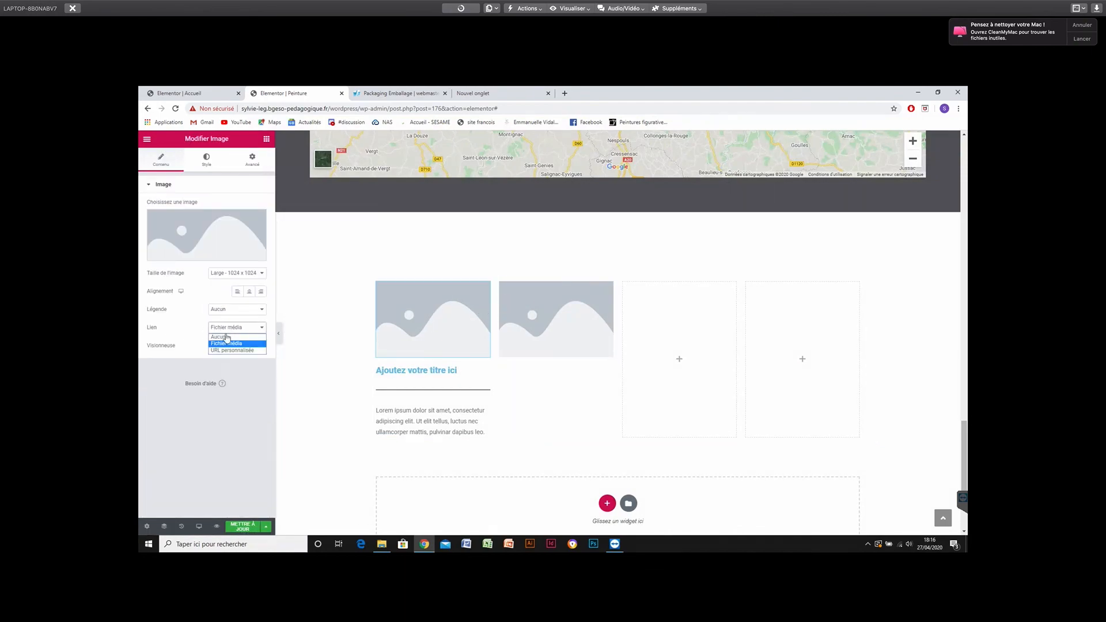
left_click(228, 337)
left_click(228, 328)
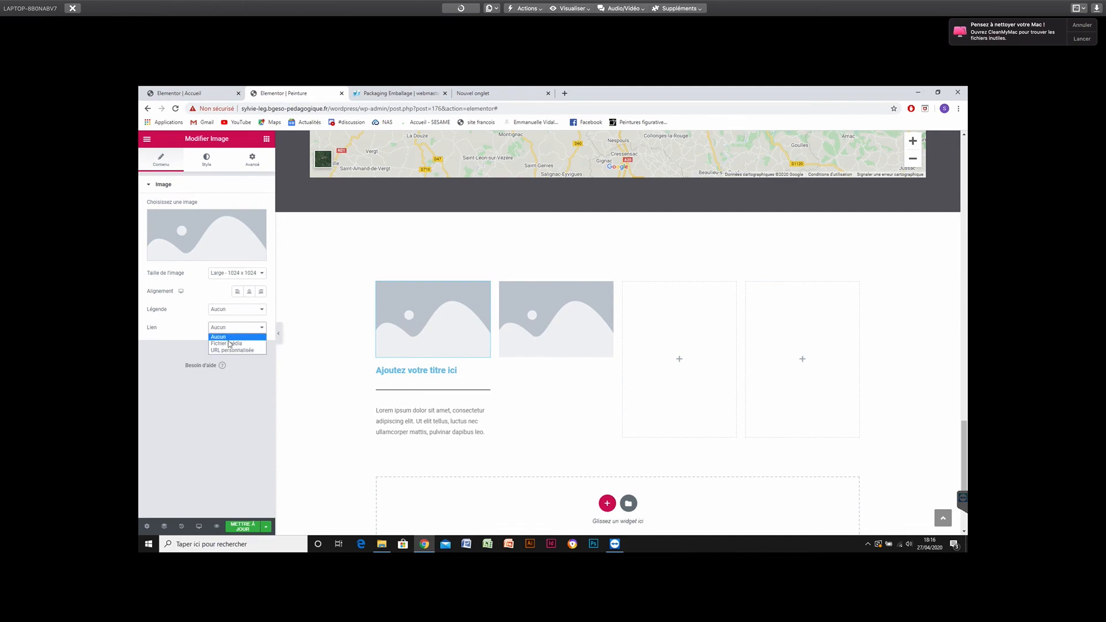
left_click(229, 345)
left_click(229, 346)
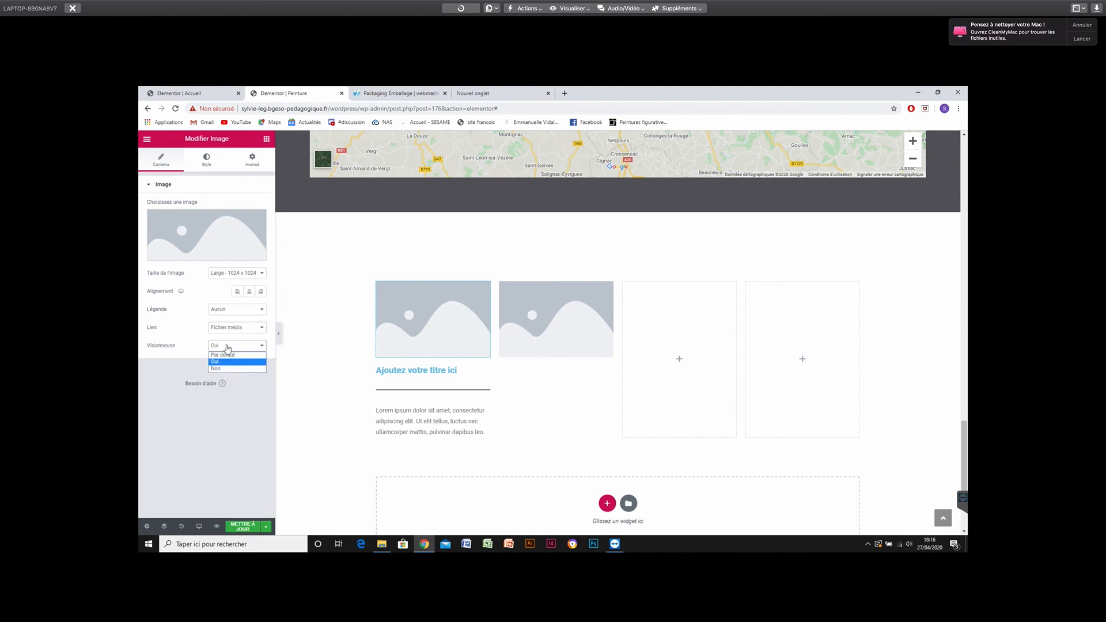
left_click(225, 362)
Update the Peinture page to save the new four-column section.
left_click(244, 526)
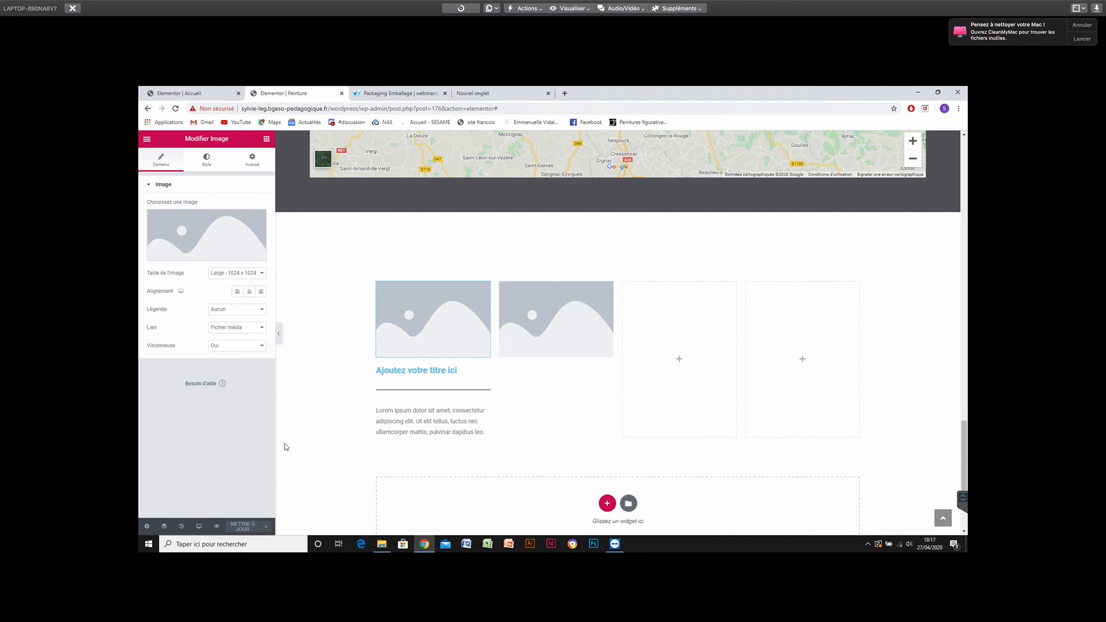
scroll(284, 447, "down", 1)
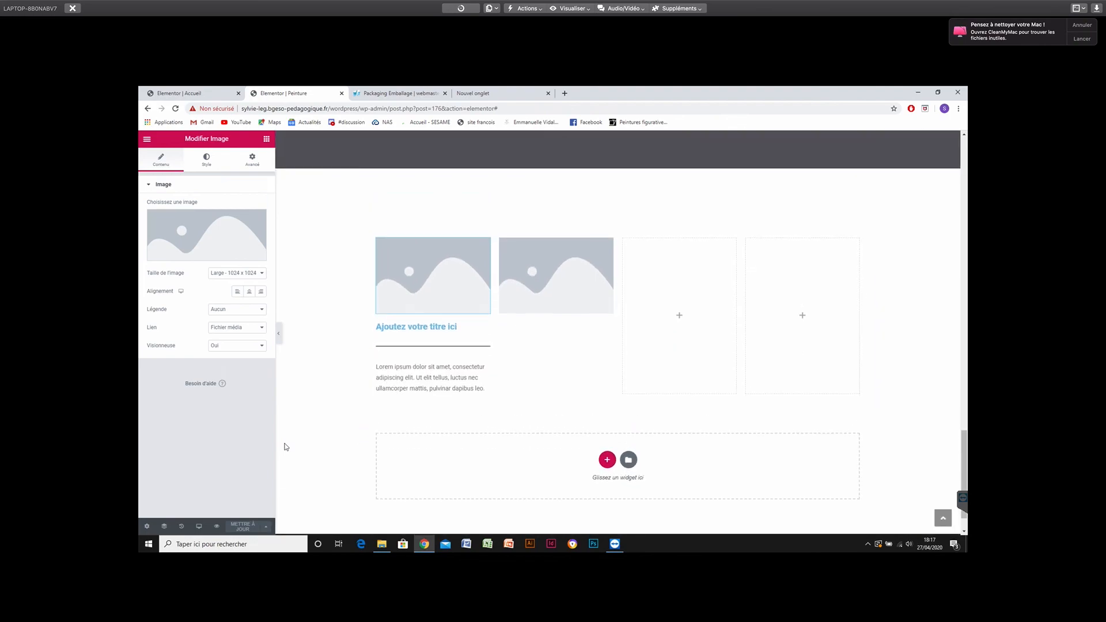
scroll(284, 447, "up", 3)
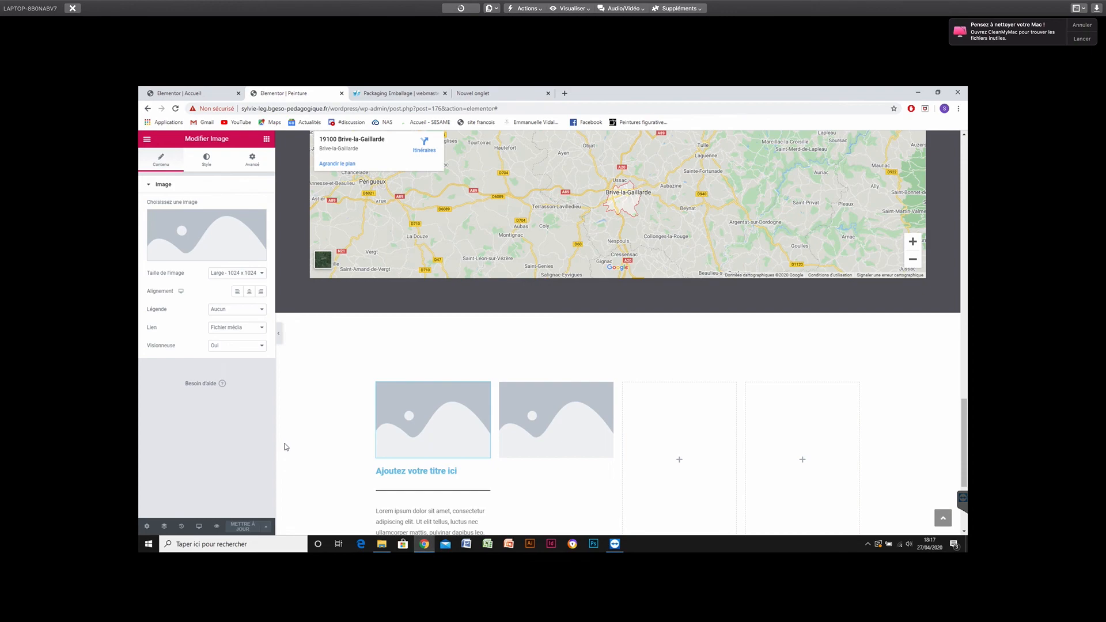
key("Escape")
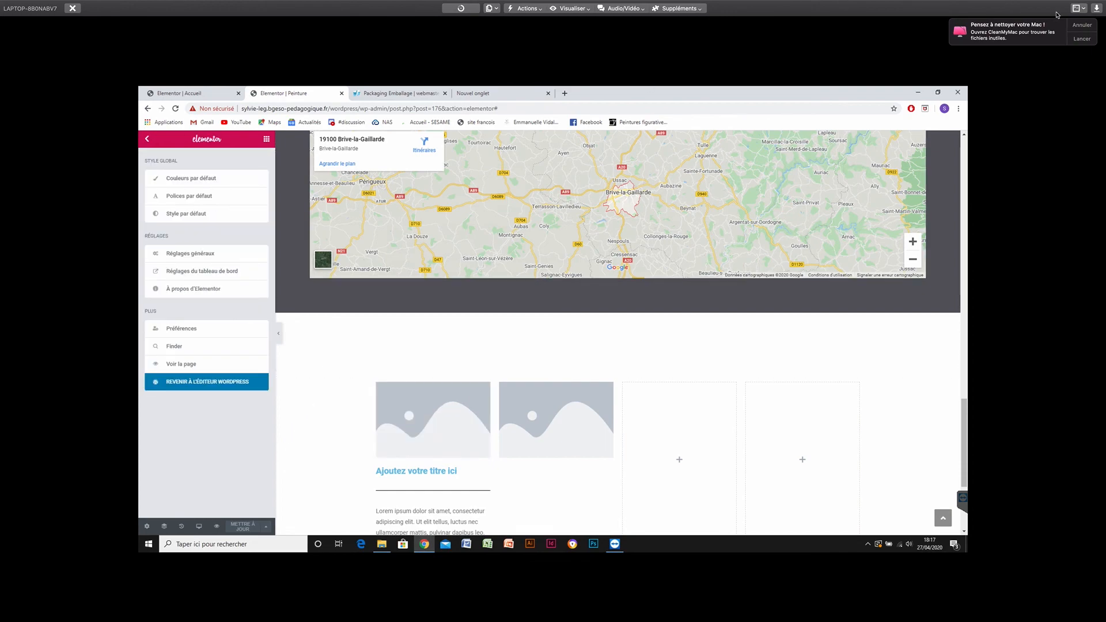